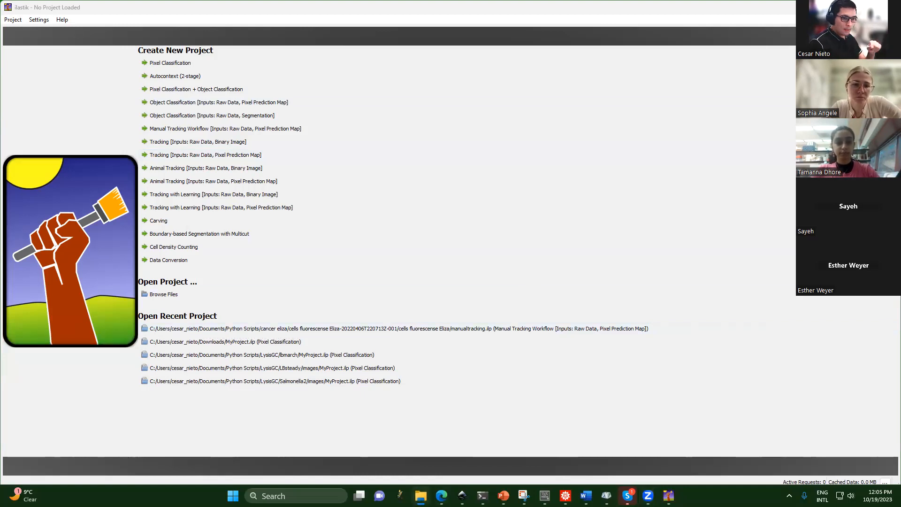
- Show the repository's Images folder and look over the time-lapse frames in its GFP subfolder
{"action": "left_click_drag", "start_coordinate": [900, 126], "coordinate": [382, 126]}
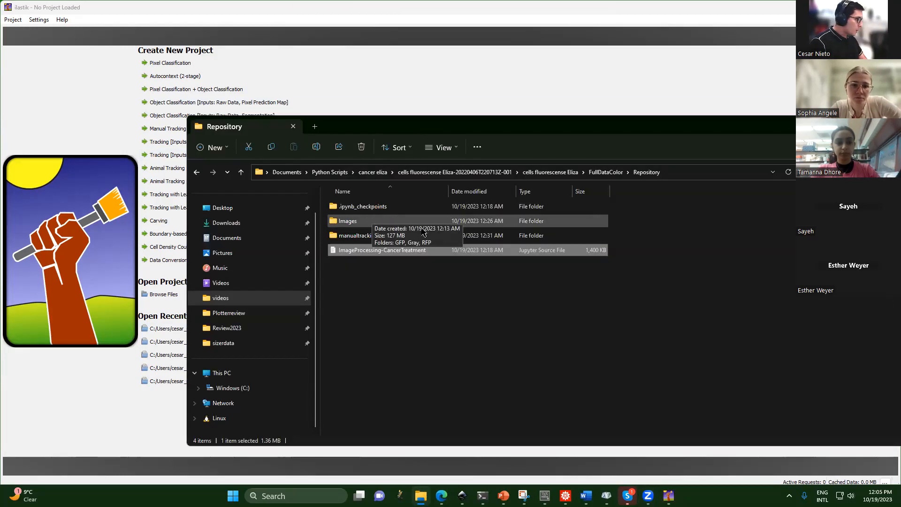
{"action": "double_click", "coordinate": [367, 221]}
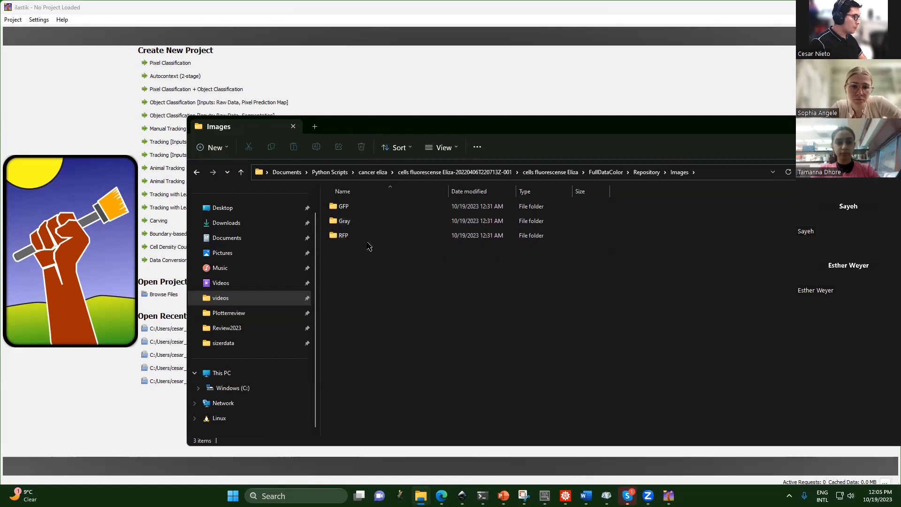
{"action": "double_click", "coordinate": [356, 208]}
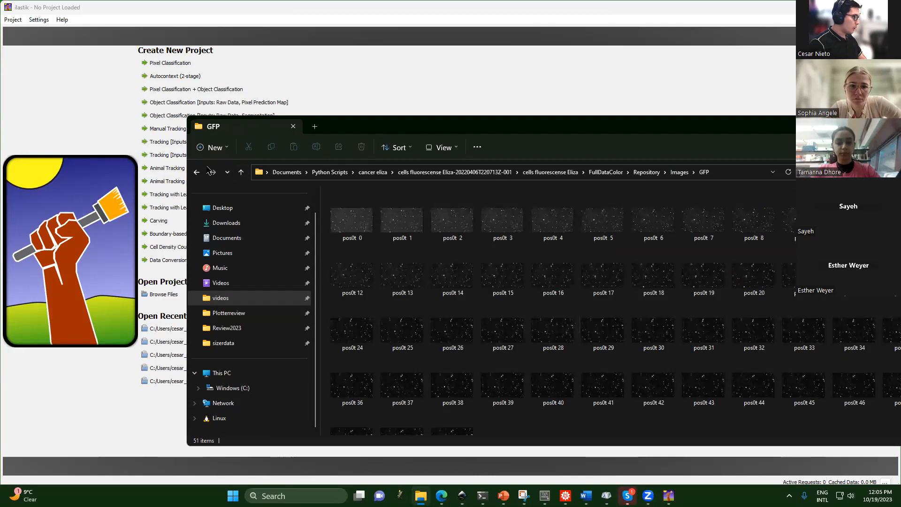
{"action": "left_click_drag", "start_coordinate": [506, 133], "coordinate": [410, 130]}
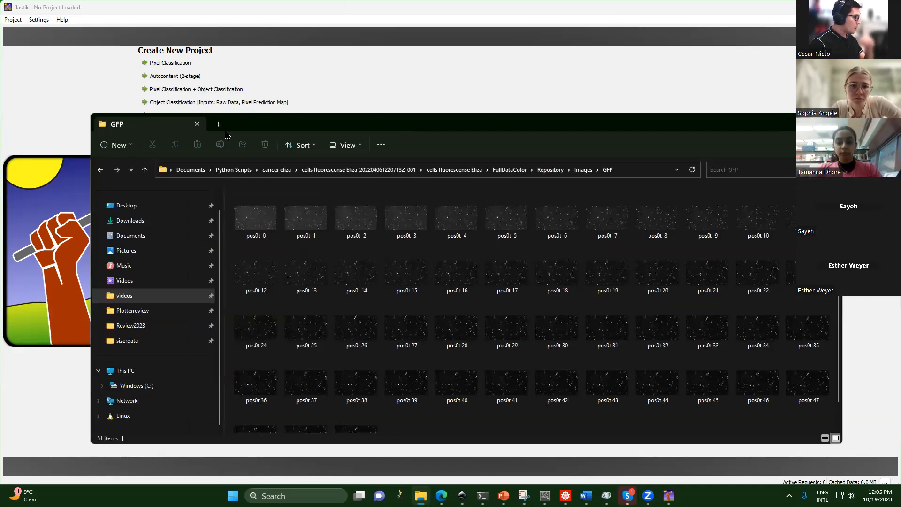
- Open the RFP folder and view its frames in sequence from pos0t 0 to pos0t 29, then close the image viewer
{"action": "left_click", "coordinate": [100, 170]}
{"action": "double_click", "coordinate": [291, 234]}
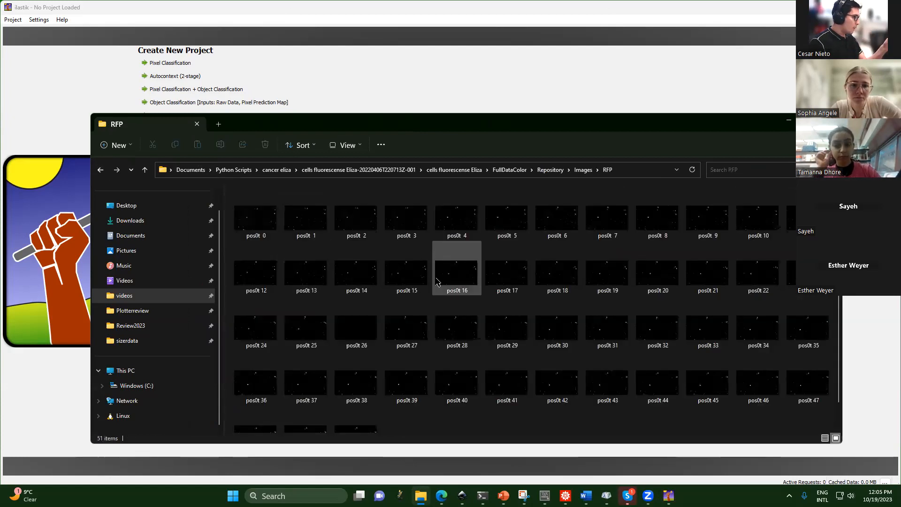
{"action": "left_click", "coordinate": [275, 224]}
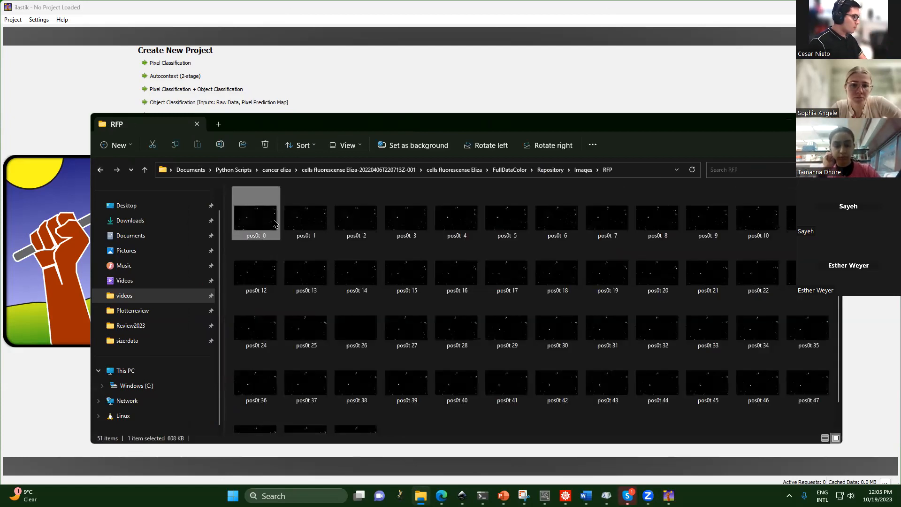
{"action": "double_click", "coordinate": [275, 225]}
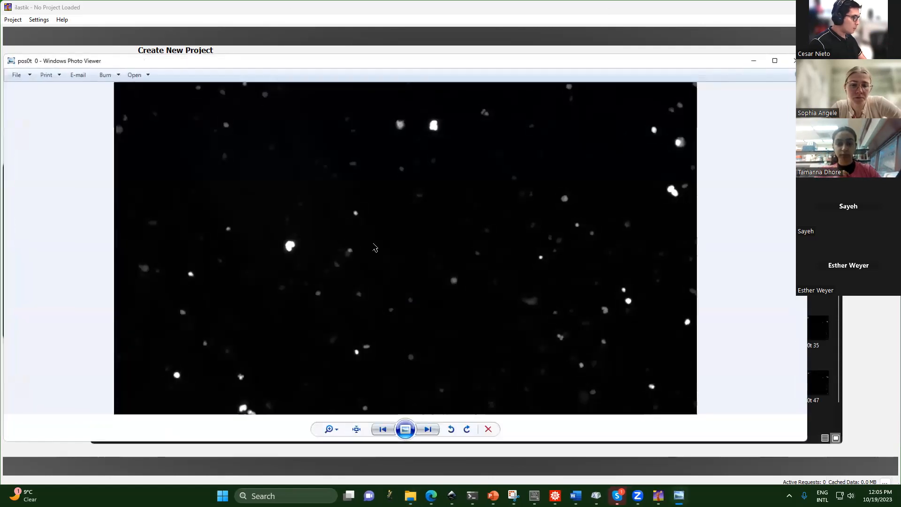
{"action": "key", "text": "Right"}
{"action": "key", "text": "Right"}
{"action": "key", "text": "Right"}
{"action": "key", "text": "Right"}
{"action": "key", "text": "Right"}
{"action": "key", "text": "Right"}
{"action": "key", "text": "Right"}
{"action": "key", "text": "Right"}
{"action": "key", "text": "Right"}
{"action": "key", "text": "Right"}
{"action": "key", "text": "Right"}
{"action": "key", "text": "Right"}
{"action": "key", "text": "Right"}
{"action": "key", "text": "Right"}
{"action": "key", "text": "Right"}
{"action": "key", "text": "Right"}
{"action": "key", "text": "Right"}
{"action": "key", "text": "Right"}
{"action": "key", "text": "Right"}
{"action": "key", "text": "Right"}
{"action": "key", "text": "Right"}
{"action": "key", "text": "Right"}
{"action": "key", "text": "Right"}
{"action": "key", "text": "Right"}
{"action": "key", "text": "Right"}
{"action": "key", "text": "Right"}
{"action": "key", "text": "Right"}
{"action": "key", "text": "Right"}
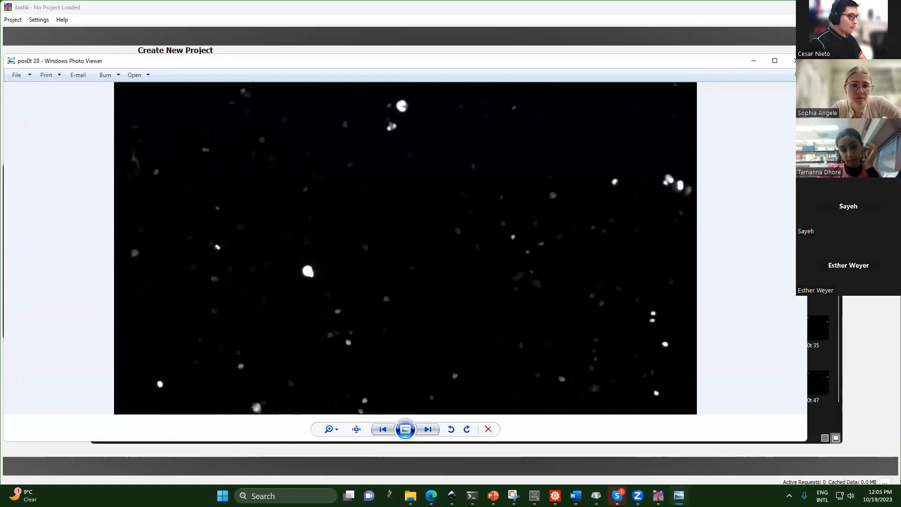
{"action": "key", "text": "Right"}
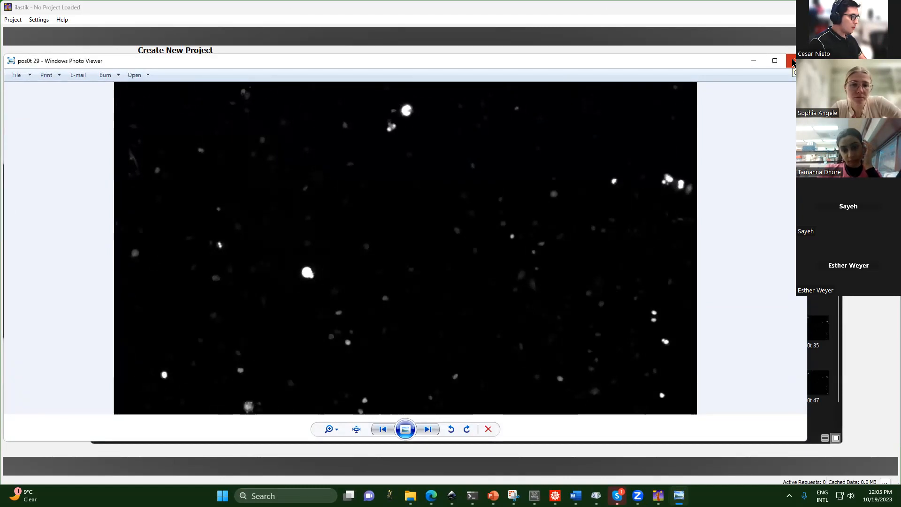
{"action": "left_click", "coordinate": [792, 62]}
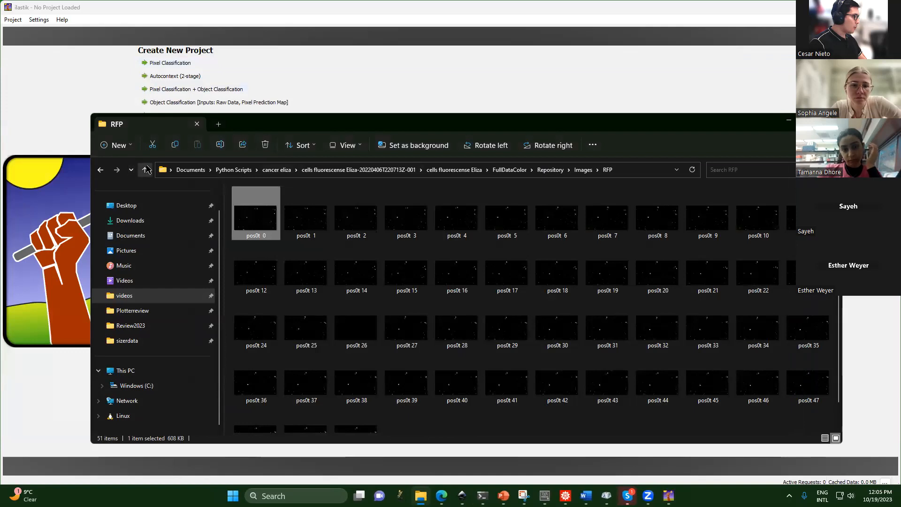
- Open the Gray folder and view its combined-colour frames in sequence starting at pos0t 0, closing the image viewer at the end
{"action": "left_click", "coordinate": [147, 170]}
{"action": "double_click", "coordinate": [270, 222]}
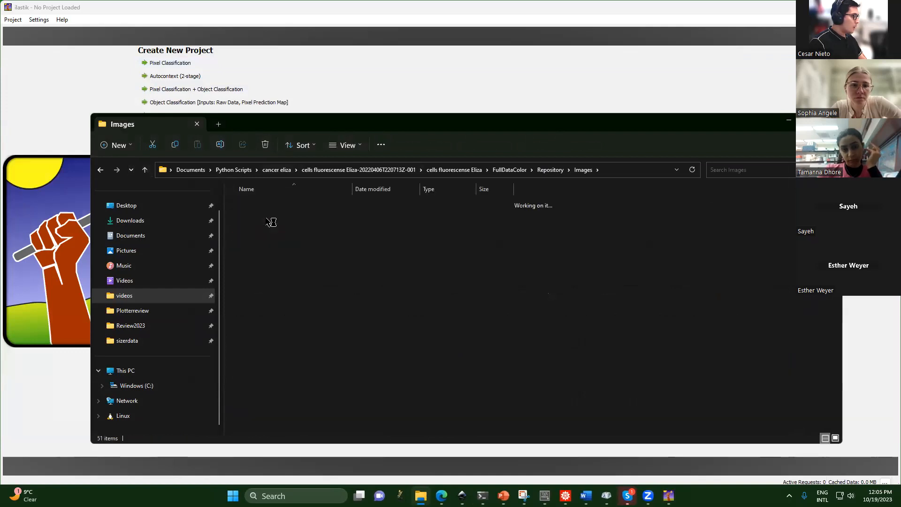
{"action": "left_click", "coordinate": [257, 219]}
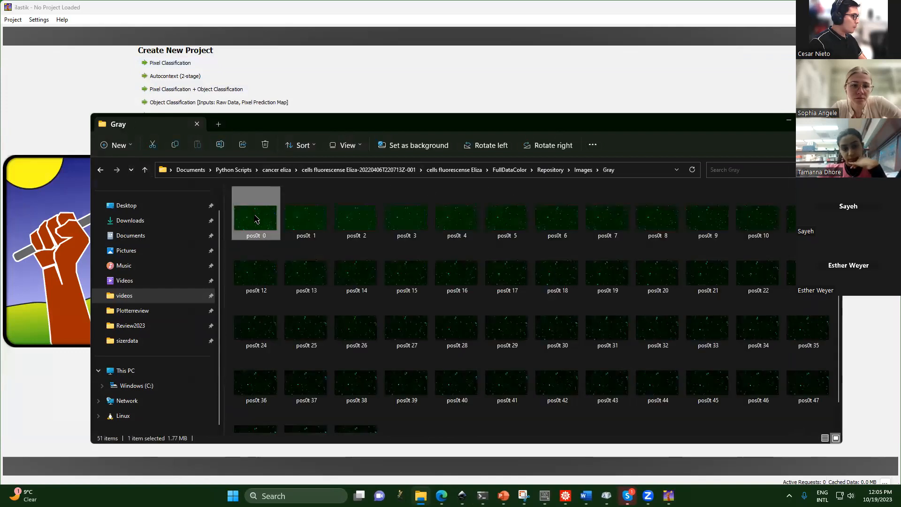
{"action": "double_click", "coordinate": [257, 219]}
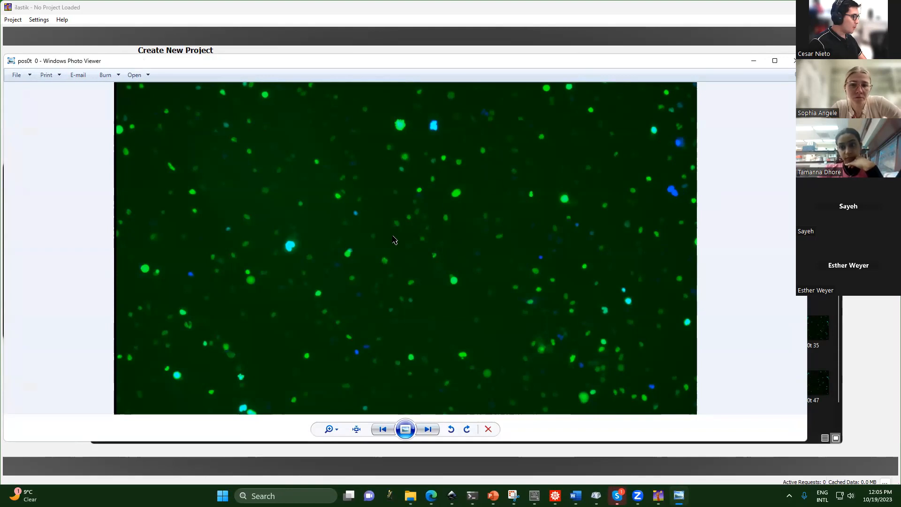
{"action": "key", "text": "Right"}
{"action": "key", "text": "Right"}
{"action": "key", "text": "Right"}
{"action": "key", "text": "Right"}
{"action": "key", "text": "Right"}
{"action": "key", "text": "Right"}
{"action": "key", "text": "Right"}
{"action": "key", "text": "Right"}
{"action": "key", "text": "Right"}
{"action": "key", "text": "Right"}
{"action": "key", "text": "Right"}
{"action": "key", "text": "Right"}
{"action": "key", "text": "Right"}
{"action": "key", "text": "Right"}
{"action": "key", "text": "Right"}
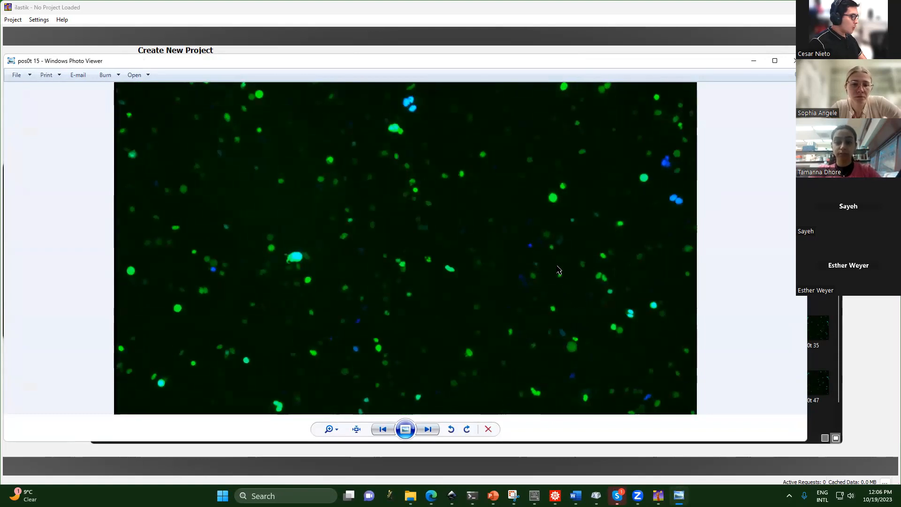
{"action": "key", "text": "Right"}
{"action": "key", "text": "Right"}
{"action": "key", "text": "Right"}
{"action": "key", "text": "Right"}
{"action": "key", "text": "Right"}
{"action": "key", "text": "Right"}
{"action": "key", "text": "Right"}
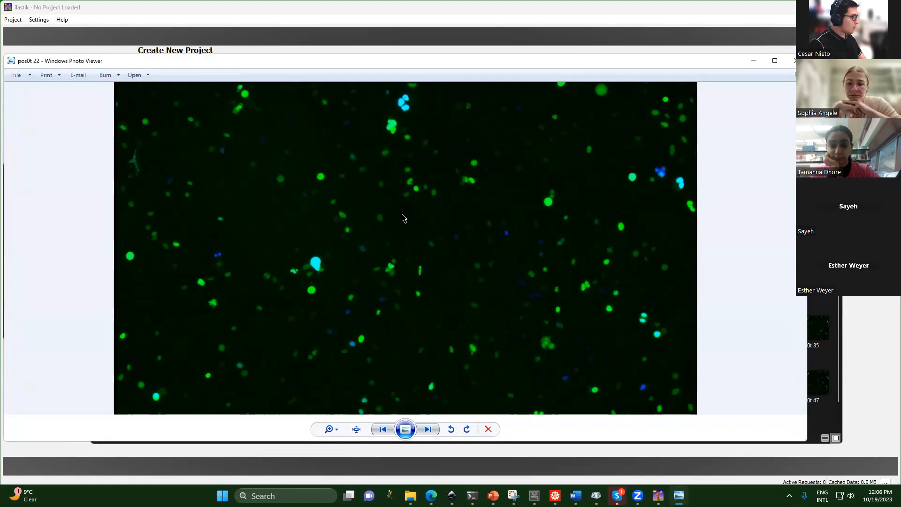
{"action": "key", "text": "Right"}
{"action": "key", "text": "Right"}
{"action": "key", "text": "Right"}
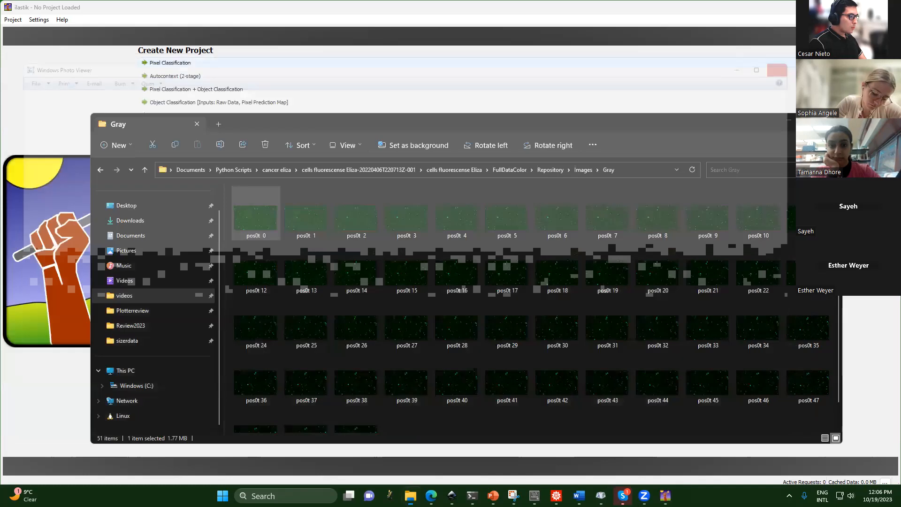
{"action": "left_click", "coordinate": [793, 61]}
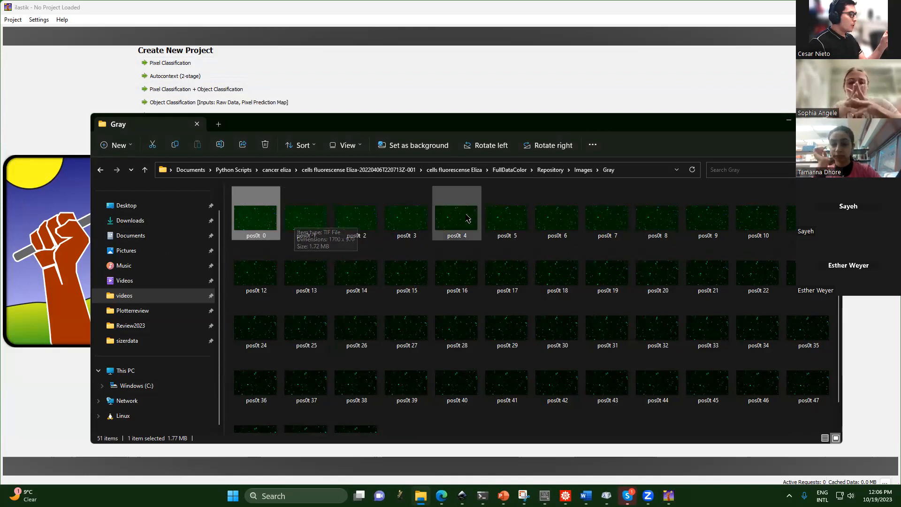
- View the pos0t 3 frame from the Gray folder at full size
{"action": "left_click", "coordinate": [413, 224]}
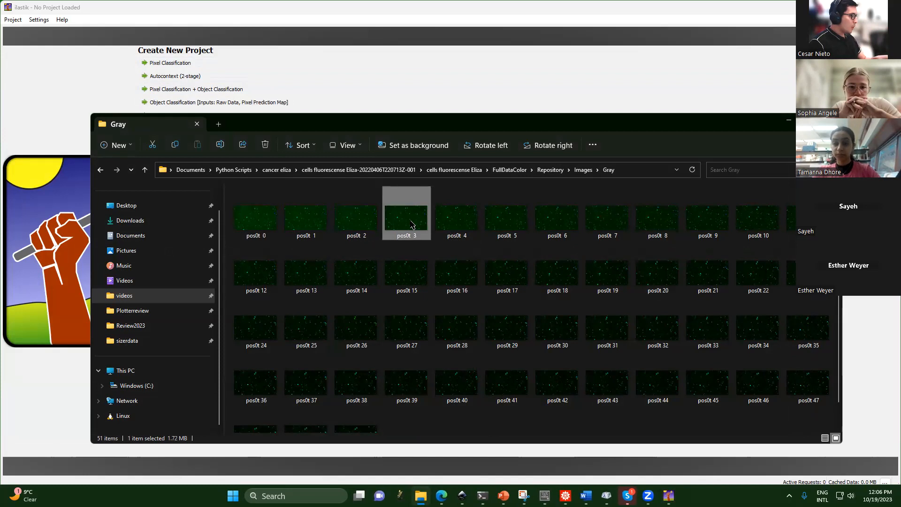
{"action": "double_click", "coordinate": [412, 224]}
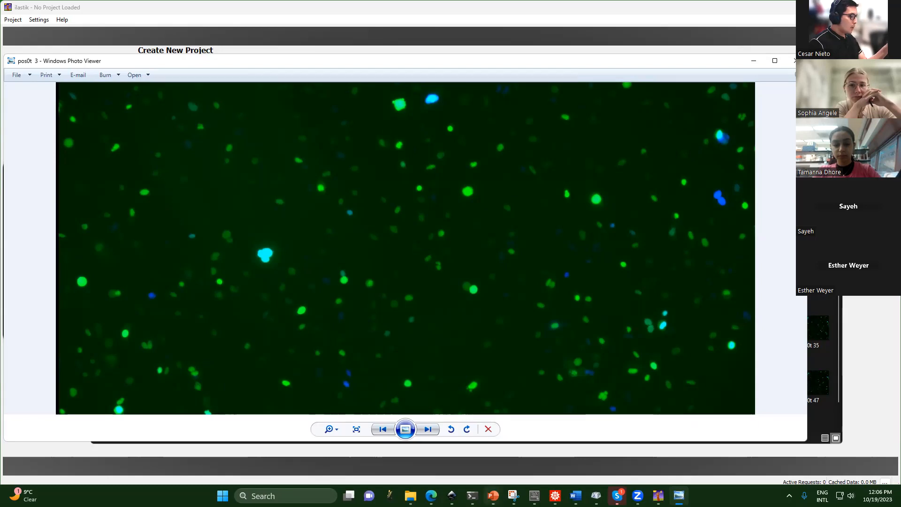
- Switch to a blank whiteboard, sketch a rectangular image frame and write ".tif" above it
{"action": "left_click", "coordinate": [487, 485]}
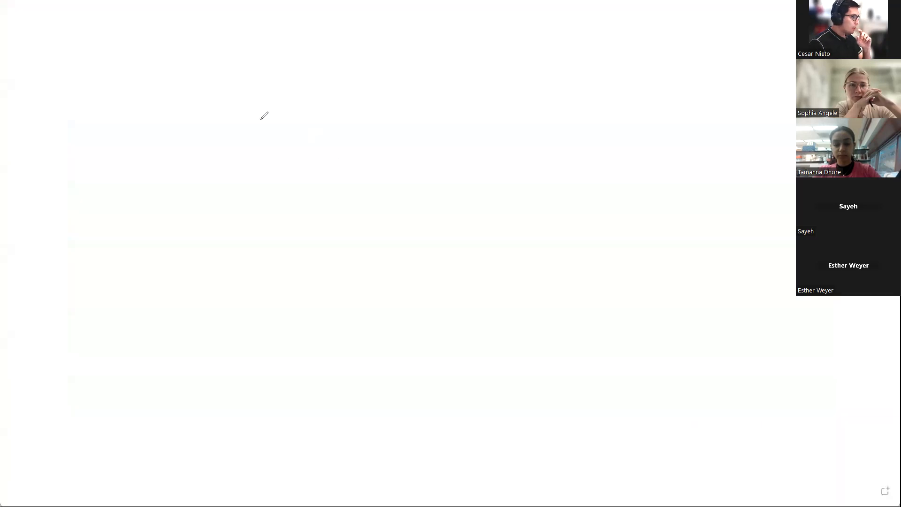
{"action": "left_click_drag", "start_coordinate": [272, 99], "coordinate": [274, 251]}
{"action": "mouse_move", "coordinate": [273, 94]}
{"action": "left_mouse_down"}
{"action": "mouse_move", "coordinate": [470, 100]}
{"action": "mouse_move", "coordinate": [449, 268]}
{"action": "left_mouse_up"}
{"action": "left_click_drag", "start_coordinate": [270, 251], "coordinate": [467, 256]}
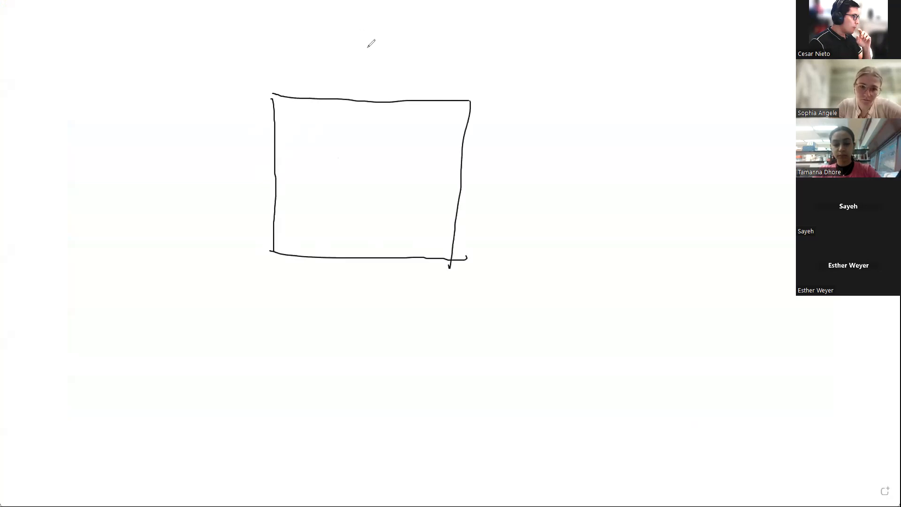
{"action": "mouse_move", "coordinate": [397, 22]}
{"action": "left_mouse_down"}
{"action": "mouse_move", "coordinate": [403, 57]}
{"action": "mouse_move", "coordinate": [410, 37]}
{"action": "mouse_move", "coordinate": [421, 57]}
{"action": "mouse_move", "coordinate": [438, 47]}
{"action": "mouse_move", "coordinate": [464, 60]}
{"action": "left_mouse_up"}
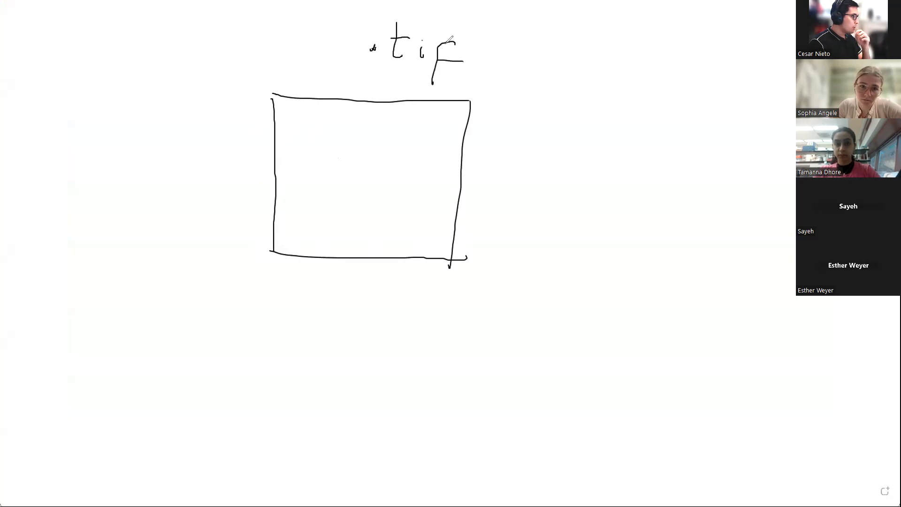
- Divide the rectangle into a pixel grid with five vertical and three horizontal freehand lines
{"action": "left_click_drag", "start_coordinate": [299, 99], "coordinate": [305, 256]}
{"action": "left_click_drag", "start_coordinate": [329, 101], "coordinate": [336, 262]}
{"action": "left_click_drag", "start_coordinate": [362, 101], "coordinate": [358, 257]}
{"action": "left_click_drag", "start_coordinate": [392, 103], "coordinate": [396, 254]}
{"action": "left_click_drag", "start_coordinate": [424, 99], "coordinate": [405, 266]}
{"action": "left_click_drag", "start_coordinate": [278, 128], "coordinate": [470, 148]}
{"action": "left_click_drag", "start_coordinate": [266, 166], "coordinate": [340, 170]}
{"action": "left_click_drag", "start_coordinate": [446, 170], "coordinate": [470, 175]}
{"action": "left_click_drag", "start_coordinate": [265, 205], "coordinate": [479, 201]}
- Draw an arrow from the grid's upper-right cell and label it "(R, G, B)"
{"action": "mouse_move", "coordinate": [443, 123]}
{"action": "left_mouse_down"}
{"action": "mouse_move", "coordinate": [549, 115]}
{"action": "mouse_move", "coordinate": [541, 121]}
{"action": "mouse_move", "coordinate": [573, 131]}
{"action": "left_mouse_up"}
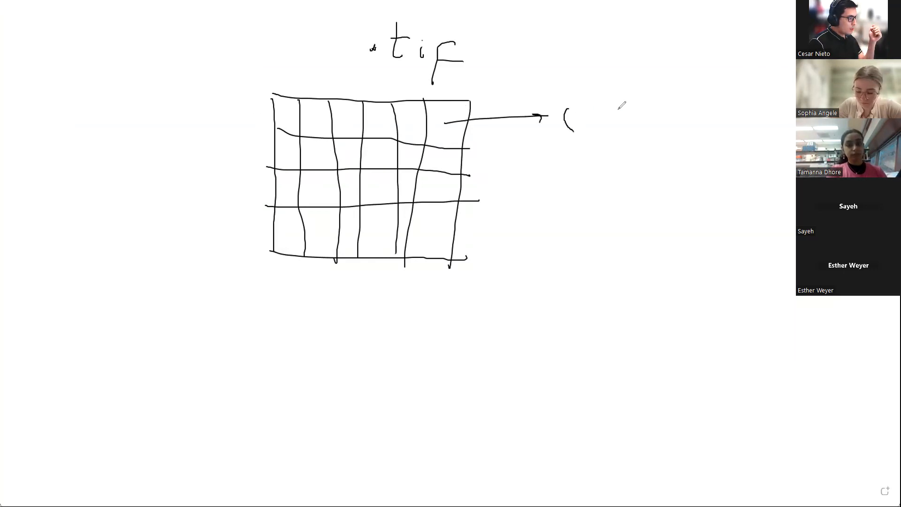
{"action": "left_click_drag", "start_coordinate": [659, 107], "coordinate": [657, 139]}
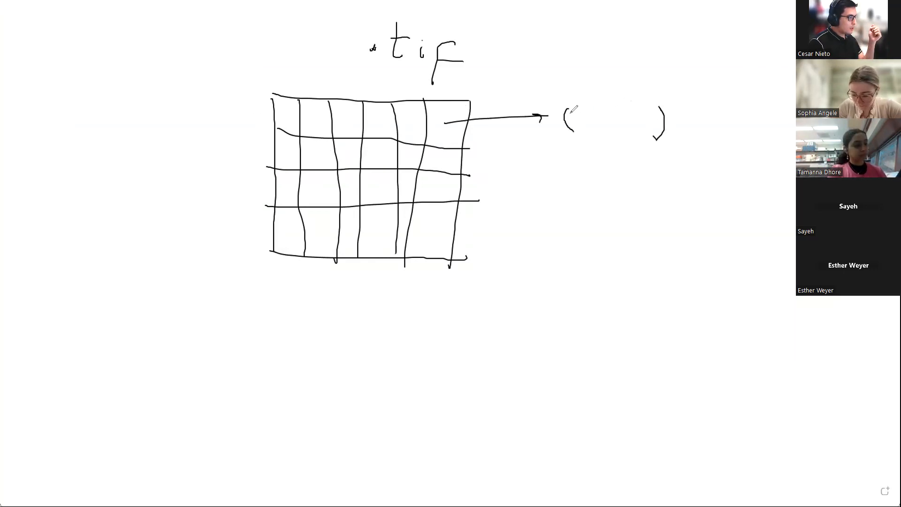
{"action": "mouse_move", "coordinate": [578, 113]}
{"action": "left_mouse_down"}
{"action": "mouse_move", "coordinate": [596, 137]}
{"action": "mouse_move", "coordinate": [621, 124]}
{"action": "mouse_move", "coordinate": [636, 132]}
{"action": "mouse_move", "coordinate": [646, 114]}
{"action": "mouse_move", "coordinate": [637, 134]}
{"action": "left_mouse_up"}
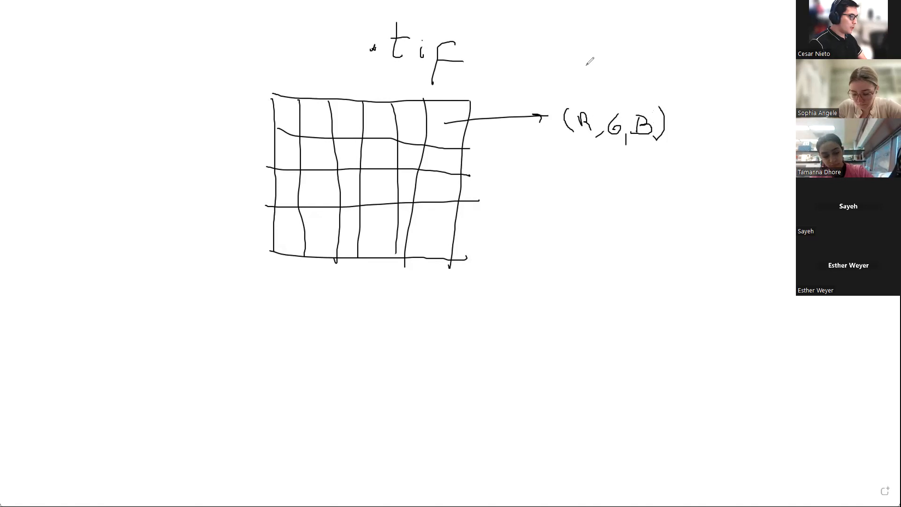
{"action": "mouse_move", "coordinate": [588, 73]}
{"action": "left_mouse_down"}
{"action": "mouse_move", "coordinate": [586, 103]}
{"action": "mouse_move", "coordinate": [589, 82]}
{"action": "left_mouse_up"}
{"action": "key", "text": "ctrl+a"}
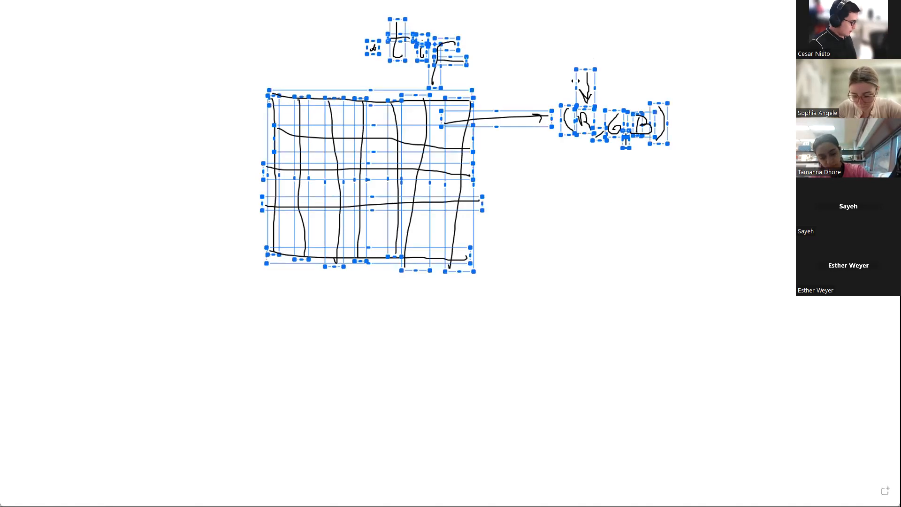
{"action": "key", "text": "ctrl+z"}
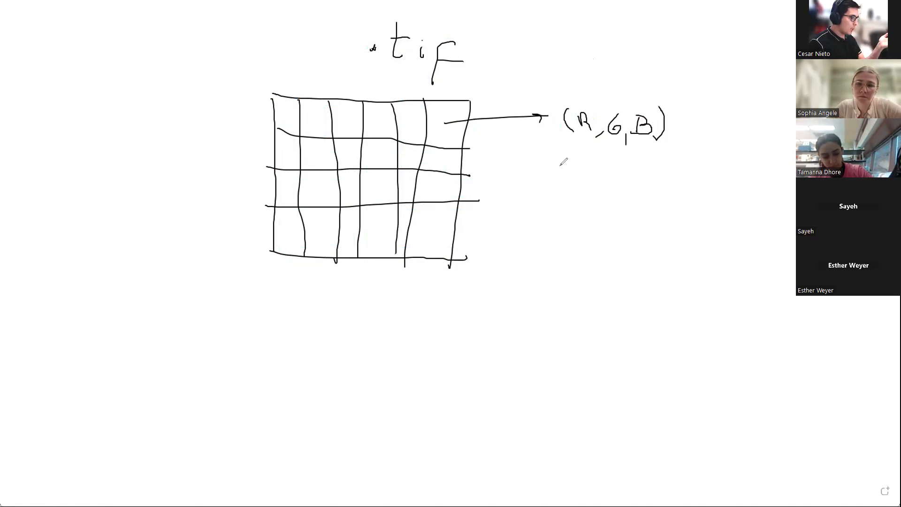
- Write the pixel value numbers, starting from 0, below the "(R, G, B)" label
{"action": "mouse_move", "coordinate": [562, 162]}
{"action": "left_mouse_down"}
{"action": "mouse_move", "coordinate": [561, 184]}
{"action": "mouse_move", "coordinate": [570, 171]}
{"action": "mouse_move", "coordinate": [563, 159]}
{"action": "mouse_move", "coordinate": [555, 165]}
{"action": "mouse_move", "coordinate": [599, 182]}
{"action": "mouse_move", "coordinate": [613, 165]}
{"action": "left_mouse_up"}
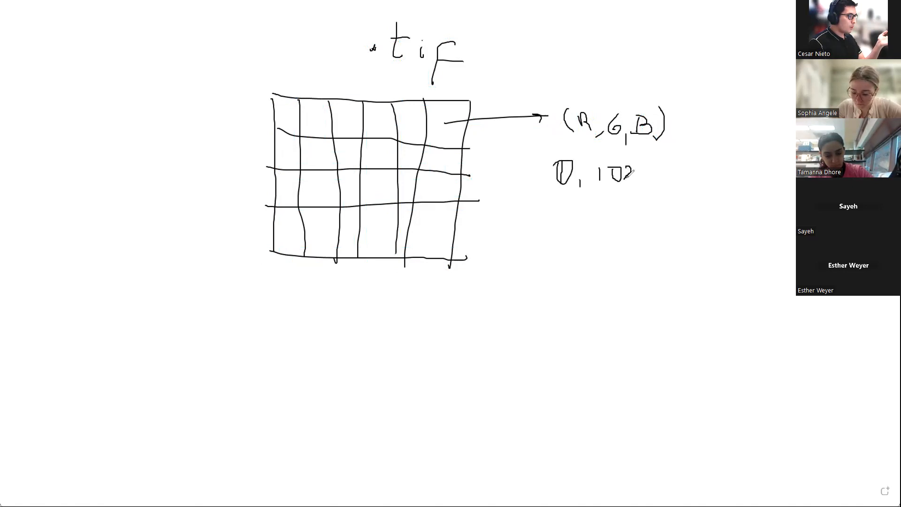
{"action": "left_click_drag", "start_coordinate": [641, 165], "coordinate": [637, 174]}
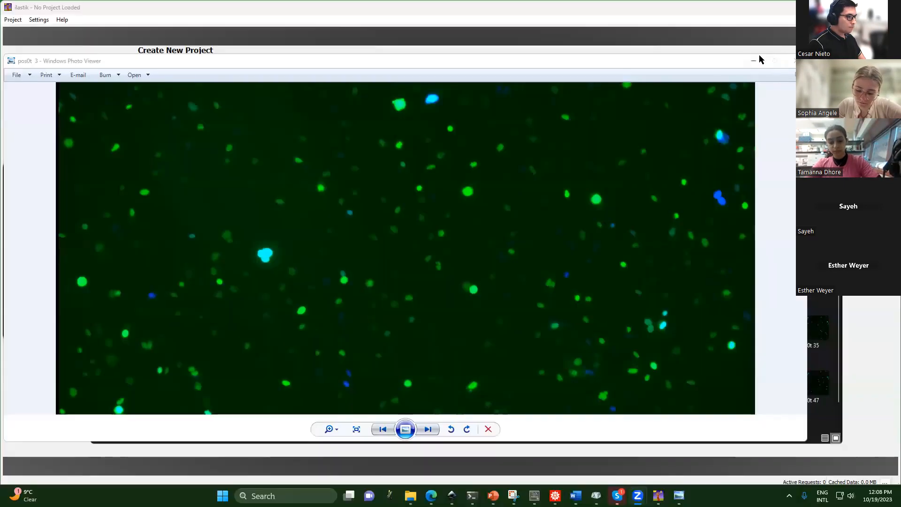
- Return to the ilastik start page, create a new Pixel Classification project and browse to the FullDataColor\Repository folder as its save location
{"action": "left_click", "coordinate": [758, 57]}
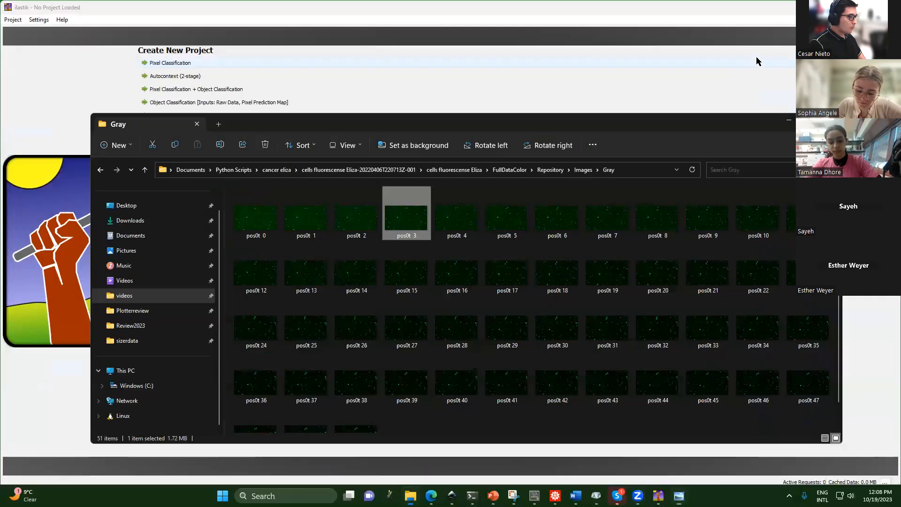
{"action": "left_click", "coordinate": [787, 124]}
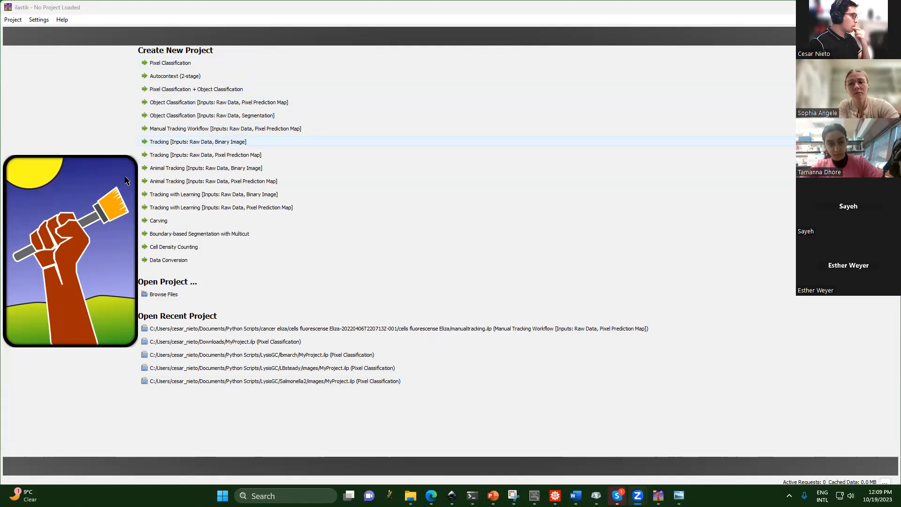
{"action": "left_click", "coordinate": [180, 66]}
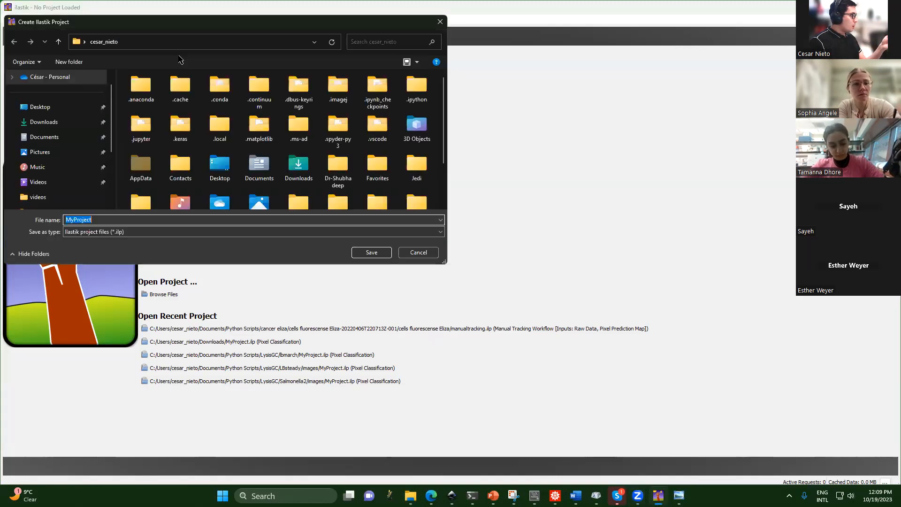
{"action": "left_click_drag", "start_coordinate": [203, 28], "coordinate": [459, 90]}
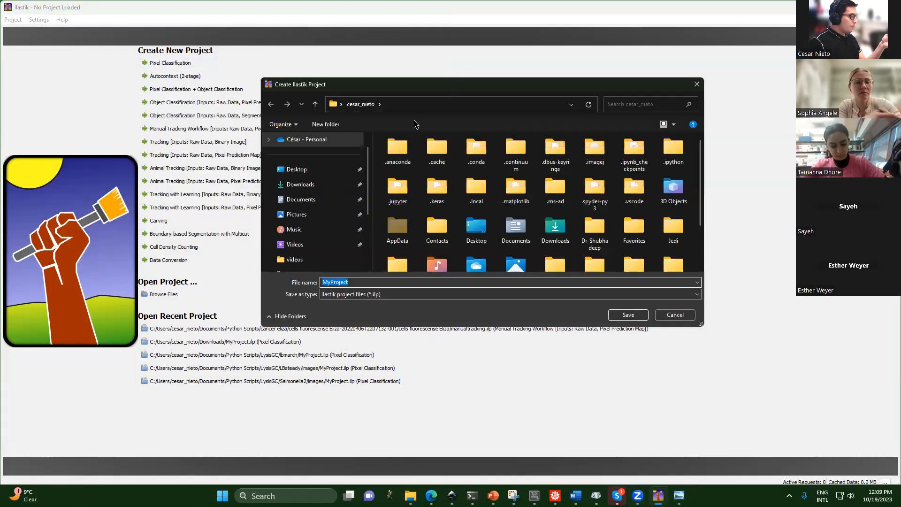
{"action": "scroll", "coordinate": [310, 230], "scroll_direction": "down", "scroll_amount": 2}
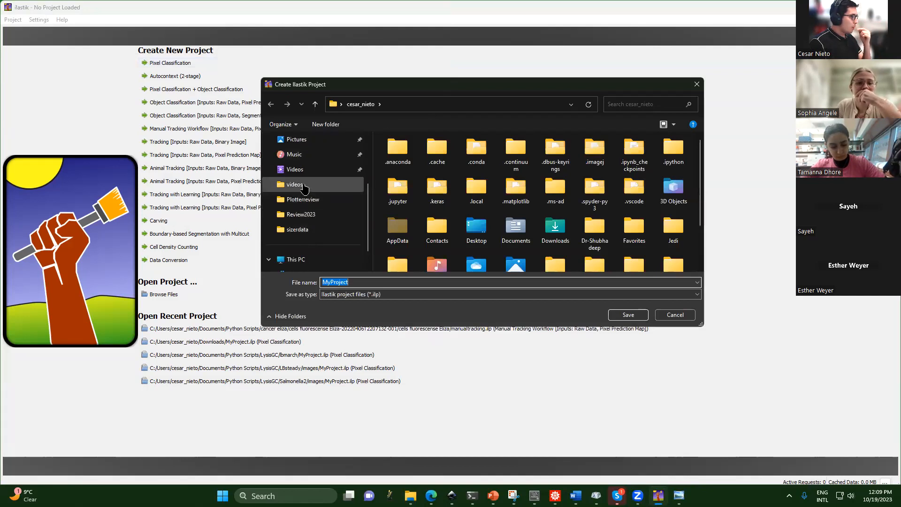
{"action": "left_click", "coordinate": [304, 186]}
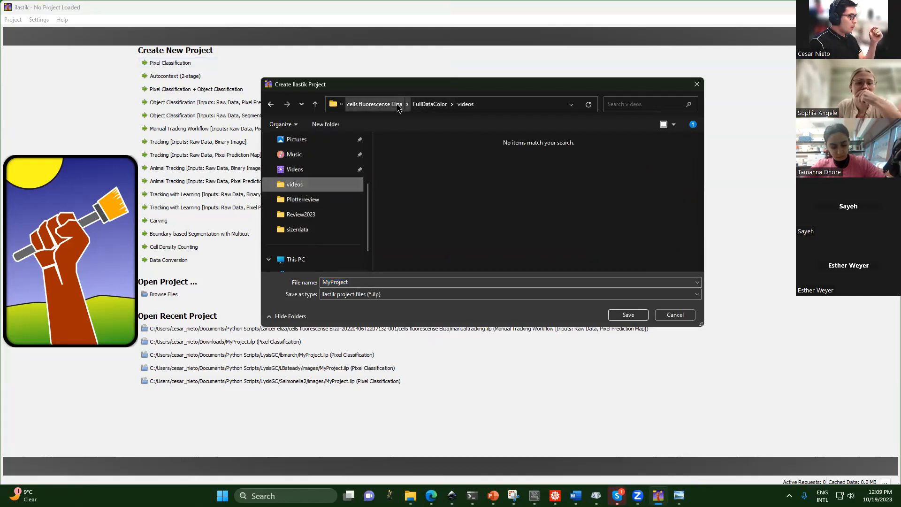
{"action": "left_click", "coordinate": [430, 103]}
{"action": "double_click", "coordinate": [420, 227]}
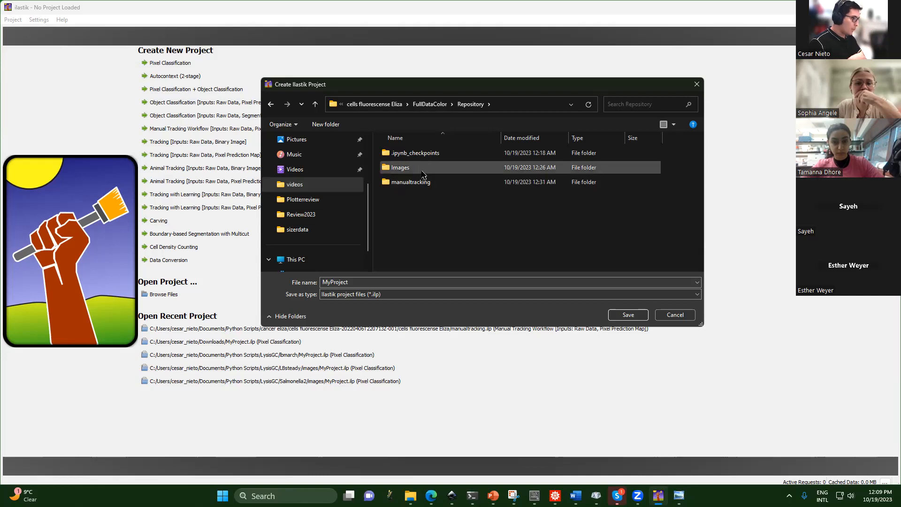
- Name the project file "pixelclsiffication" and save it in the Repository folder
{"action": "double_click", "coordinate": [366, 282]}
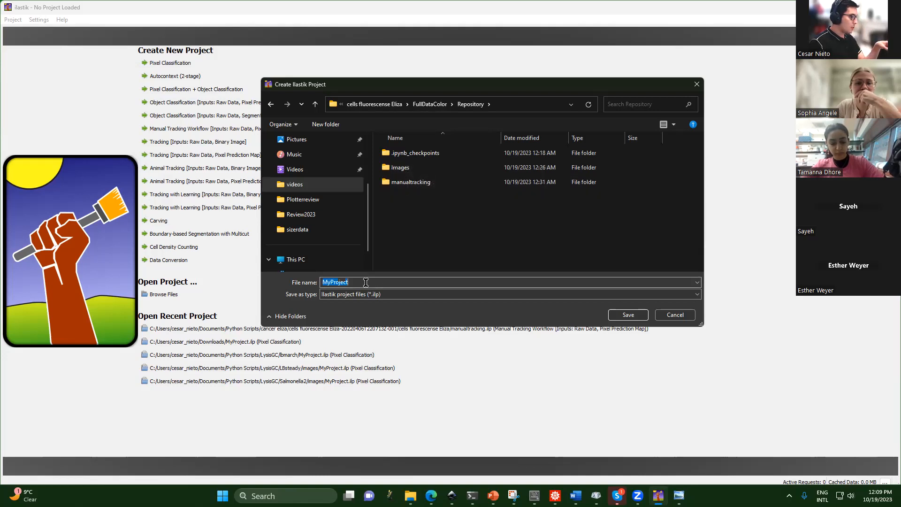
{"action": "key", "text": "BackSpace"}
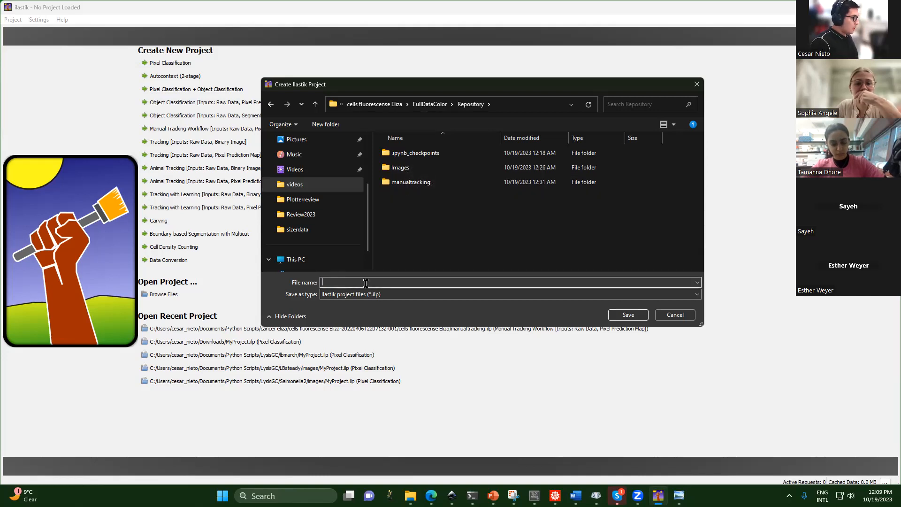
{"action": "type", "text": "pixel"}
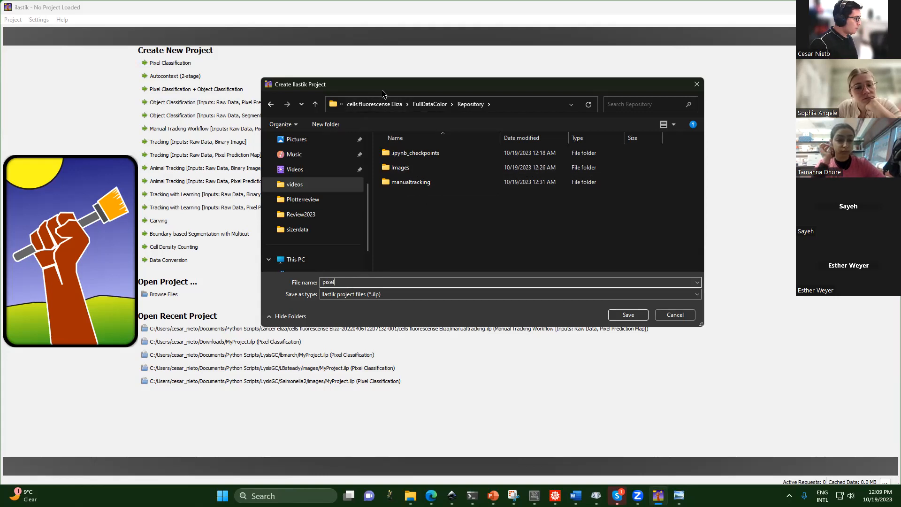
{"action": "left_click_drag", "start_coordinate": [383, 91], "coordinate": [463, 83]}
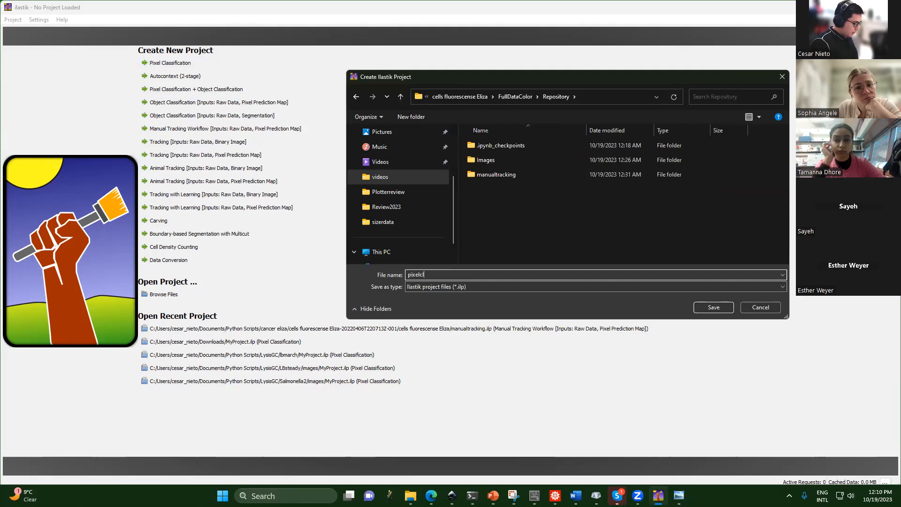
{"action": "type", "text": "ffication"}
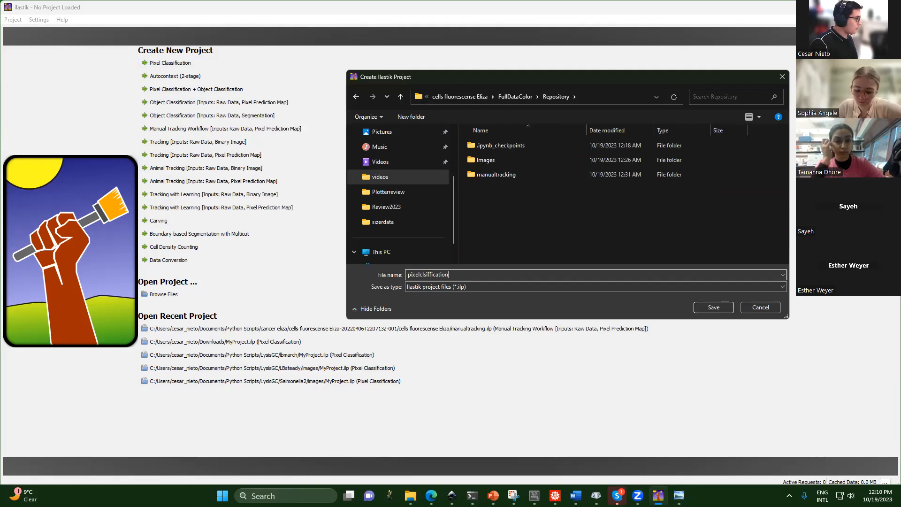
{"action": "left_click", "coordinate": [709, 309]}
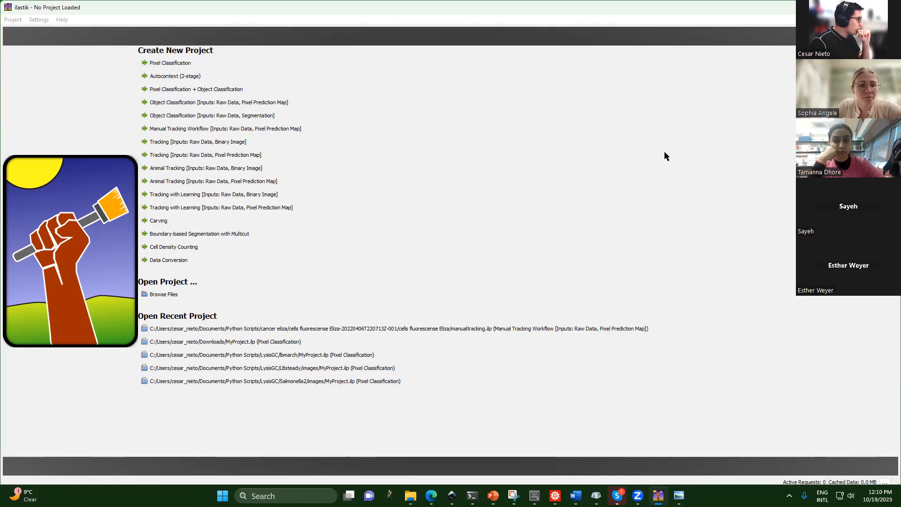
- Start adding separate images as raw data and browse to the FullDataColor\Repository\Images\Gray folder
{"action": "left_click", "coordinate": [173, 60]}
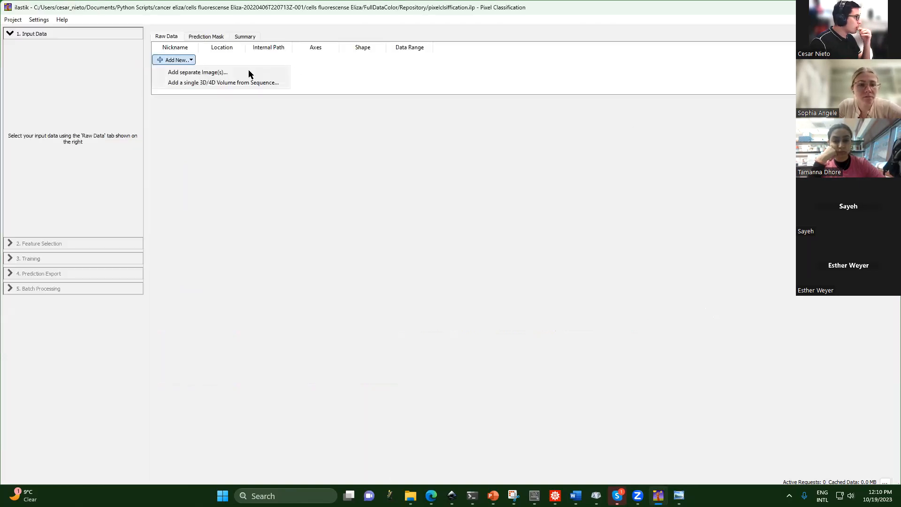
{"action": "left_click", "coordinate": [168, 63]}
{"action": "left_click", "coordinate": [168, 61]}
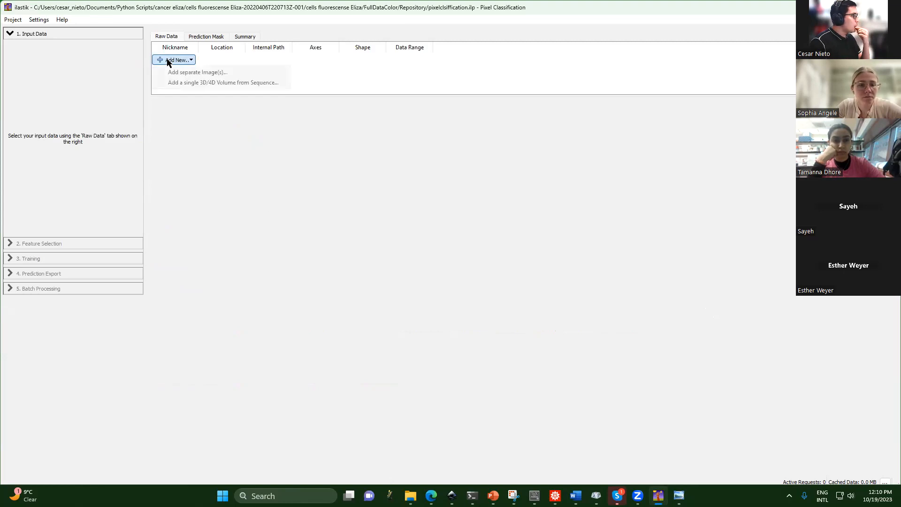
{"action": "left_click", "coordinate": [173, 71]}
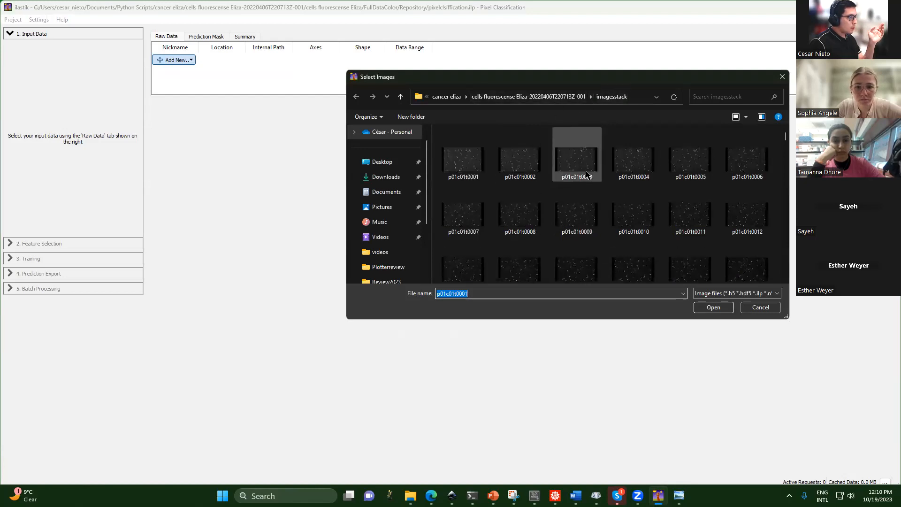
{"action": "left_click", "coordinate": [526, 97]}
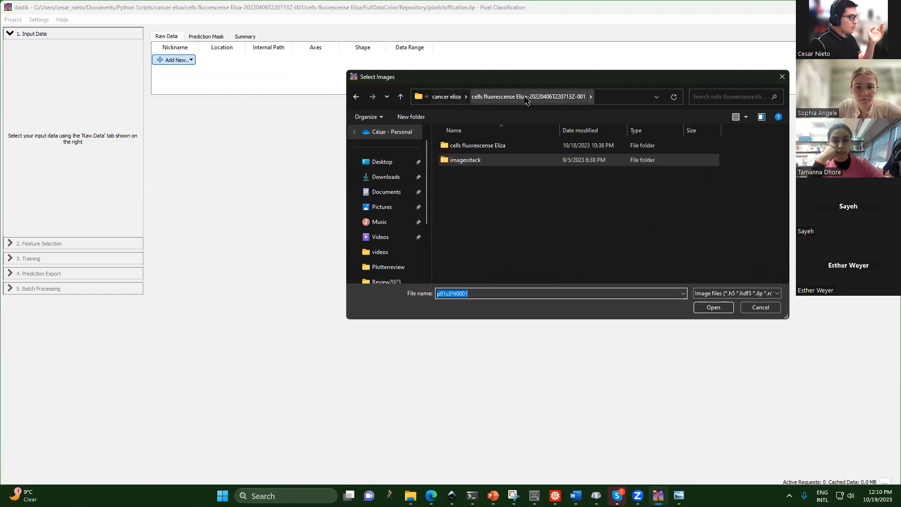
{"action": "double_click", "coordinate": [490, 149]}
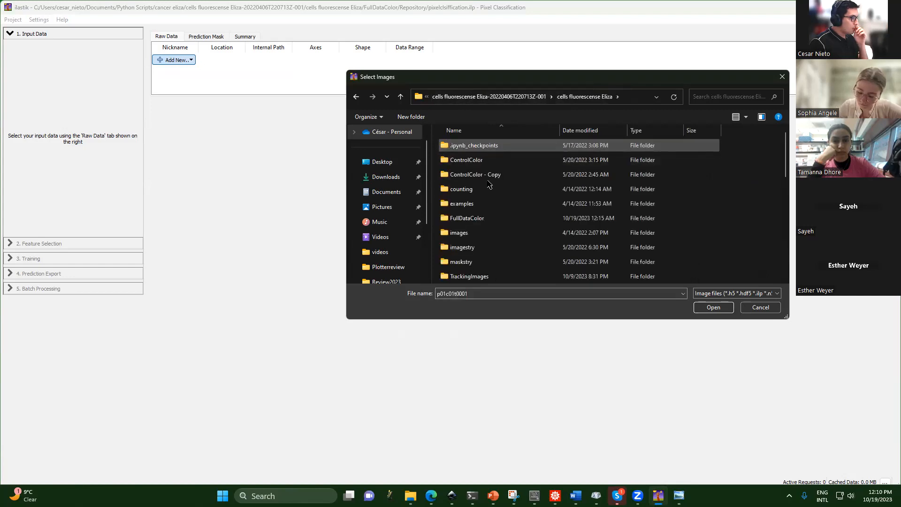
{"action": "double_click", "coordinate": [477, 203]}
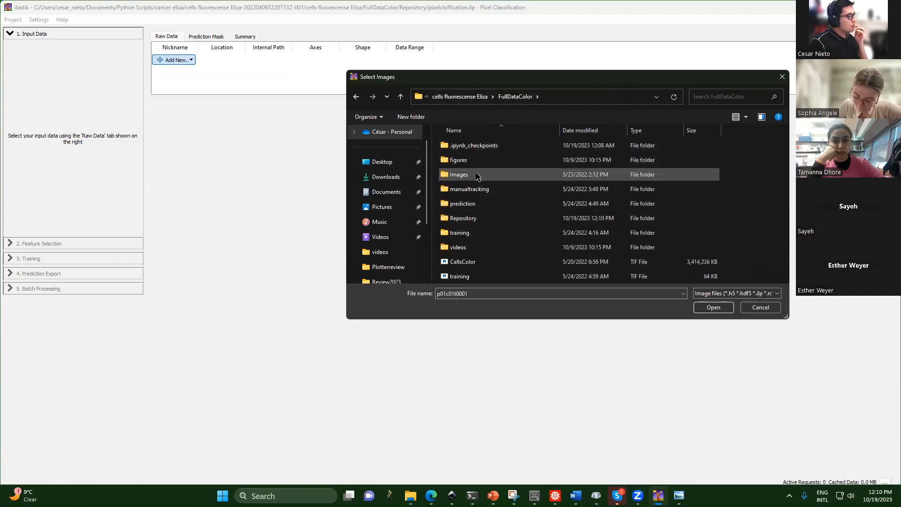
{"action": "double_click", "coordinate": [480, 218]}
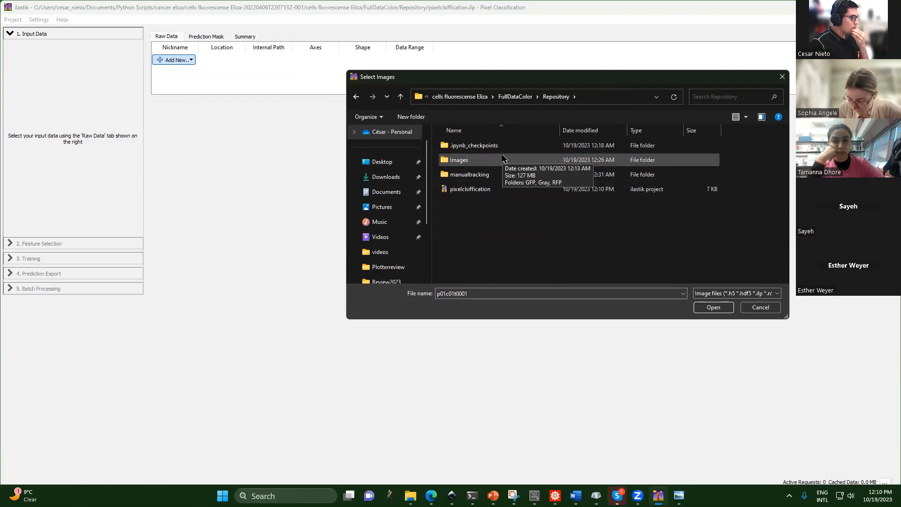
{"action": "double_click", "coordinate": [483, 161]}
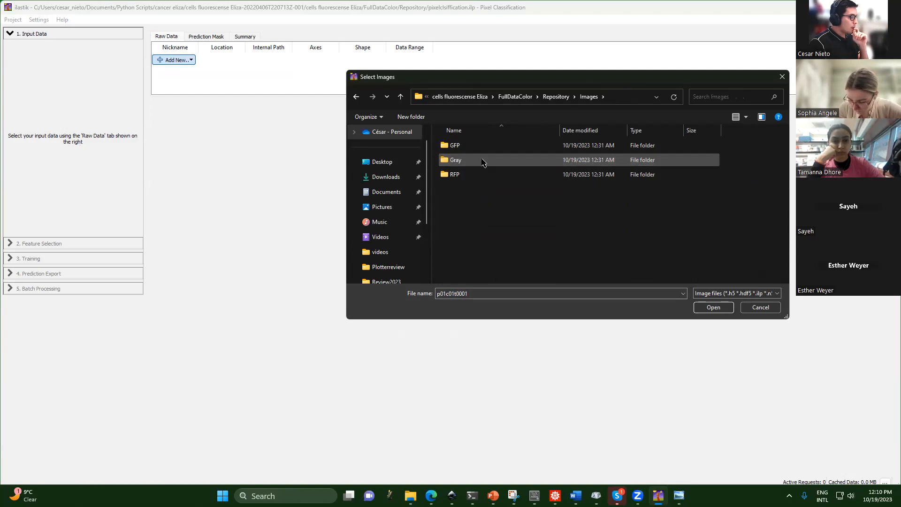
{"action": "double_click", "coordinate": [483, 161]}
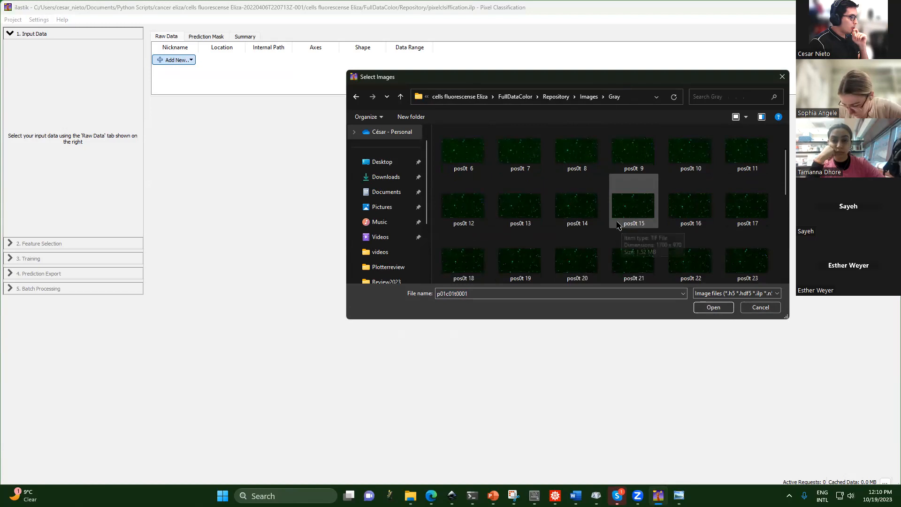
- Look through the Gray folder's image series and load its first image, "pos0t 0", as raw data
{"action": "left_click", "coordinate": [467, 167]}
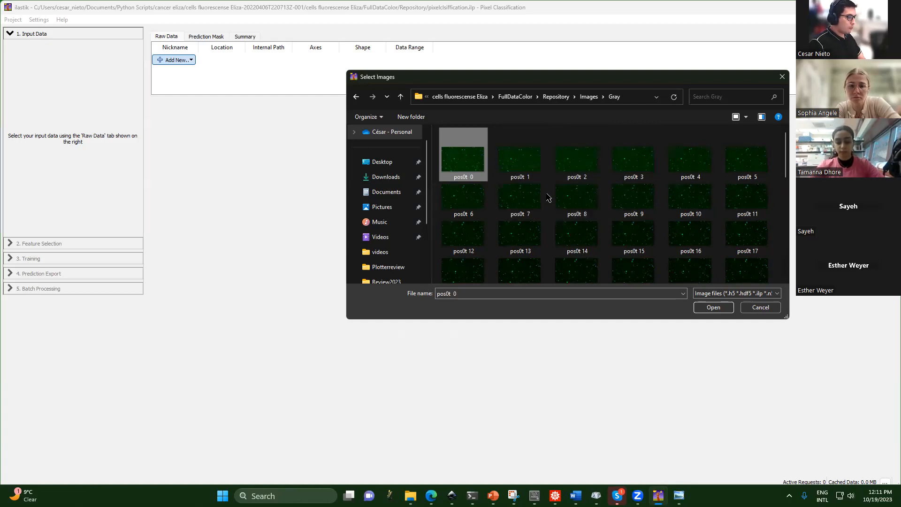
{"action": "scroll", "coordinate": [549, 195], "scroll_direction": "down", "scroll_amount": 2}
{"action": "scroll", "coordinate": [444, 168], "scroll_direction": "up", "scroll_amount": 3}
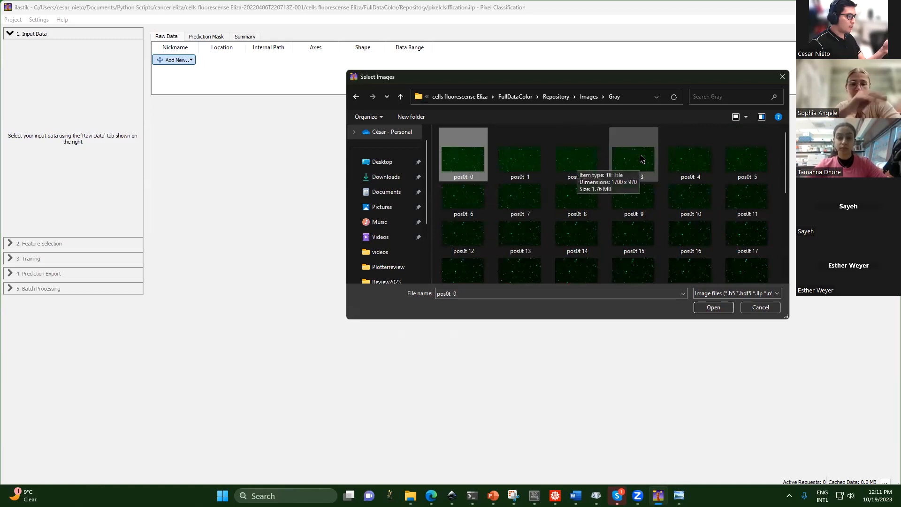
{"action": "scroll", "coordinate": [620, 185], "scroll_direction": "down", "scroll_amount": 5}
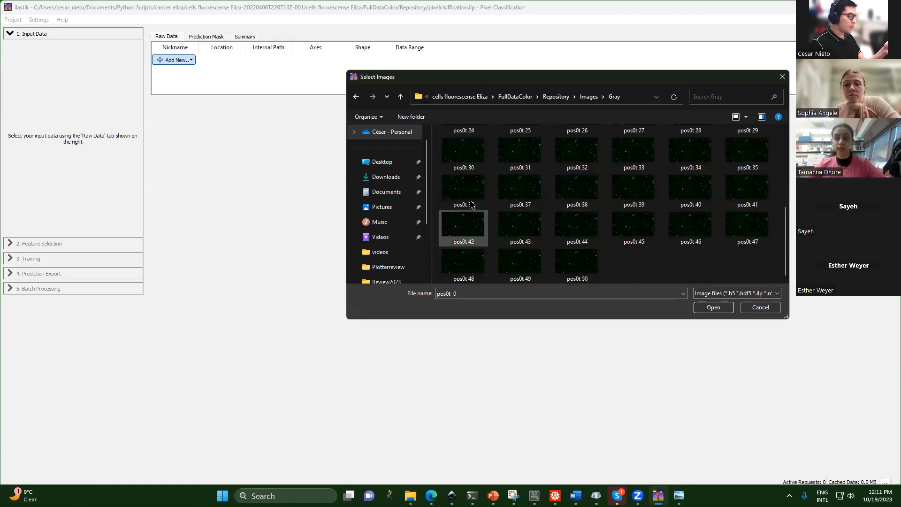
{"action": "scroll", "coordinate": [609, 259], "scroll_direction": "up", "scroll_amount": 5}
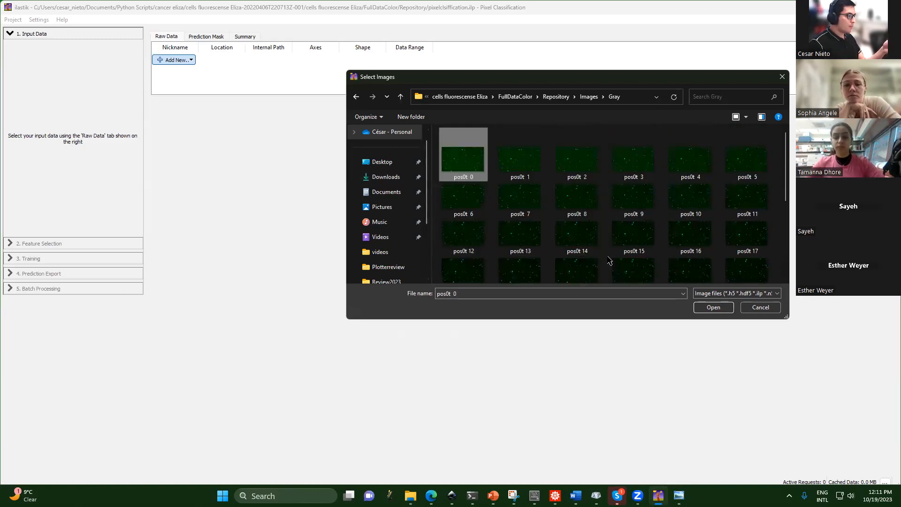
{"action": "double_click", "coordinate": [464, 162]}
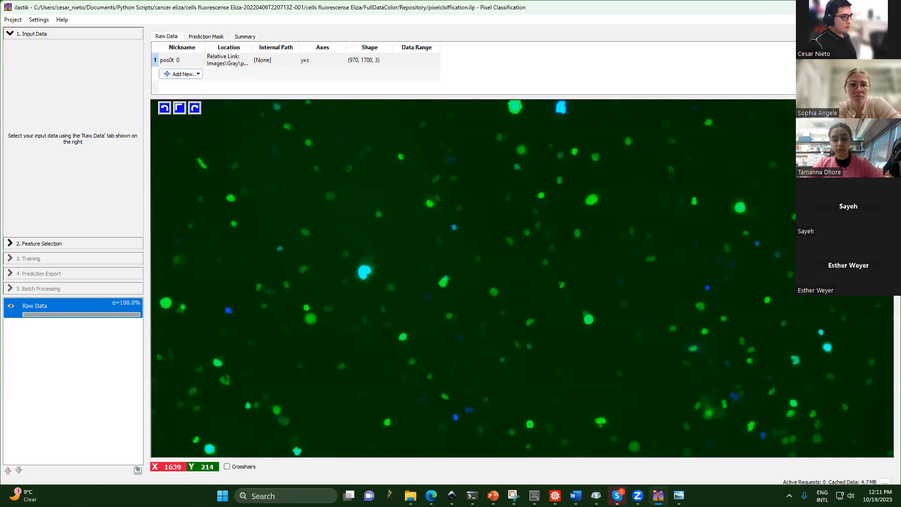
- Add the remaining images "pos0t 1" through "pos0t 50" from the Gray folder as separate raw data images
{"action": "left_click", "coordinate": [179, 75]}
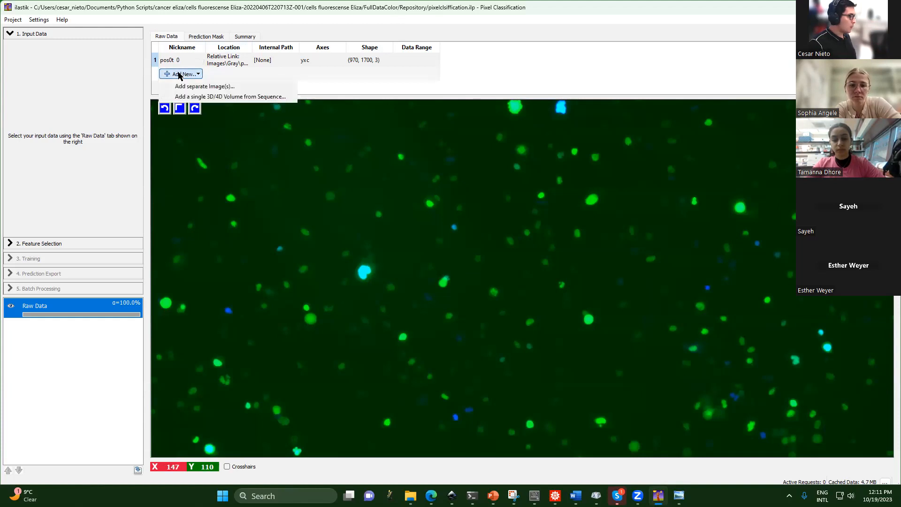
{"action": "left_click", "coordinate": [179, 87]}
{"action": "left_click", "coordinate": [519, 162]}
{"action": "scroll", "coordinate": [545, 211], "scroll_direction": "down", "scroll_amount": 10}
{"action": "left_click", "coordinate": [585, 265], "text": "shift"}
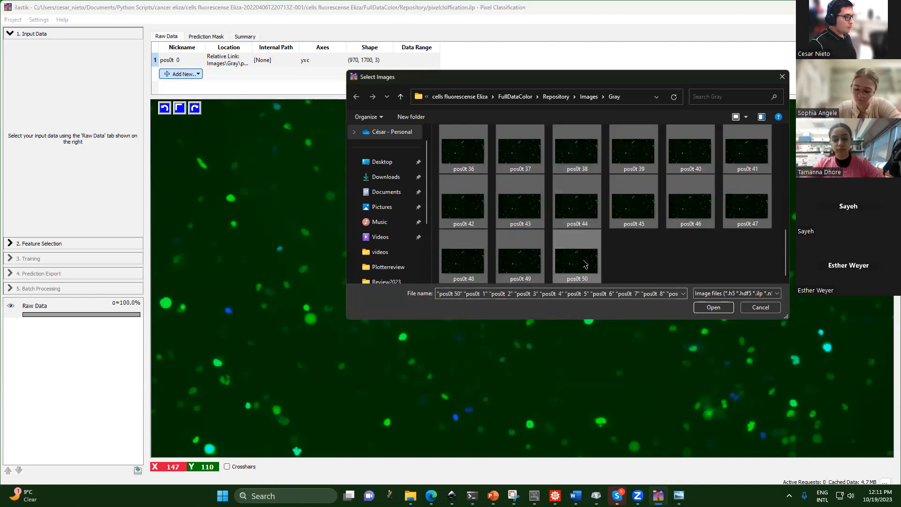
{"action": "left_click", "coordinate": [721, 310]}
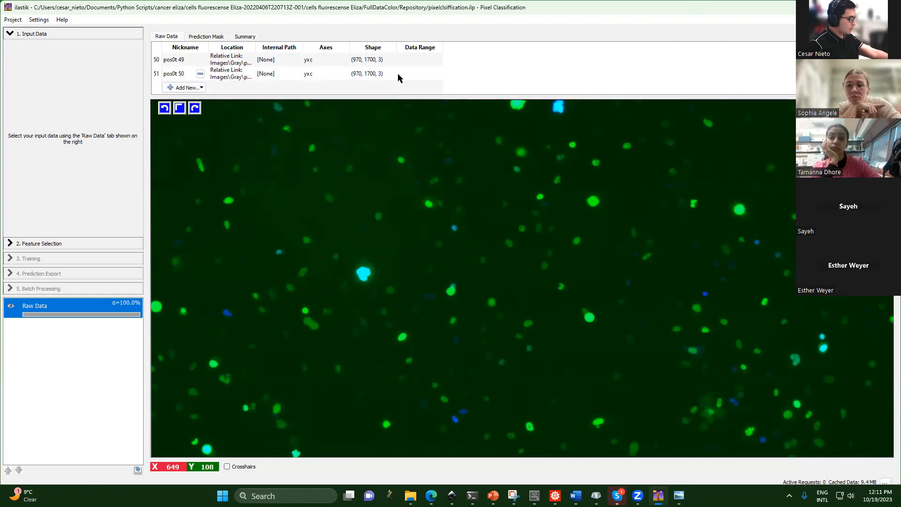
- Proceed from the Input Data stage to the Feature Selection stage of the workflow
{"action": "left_click", "coordinate": [90, 243]}
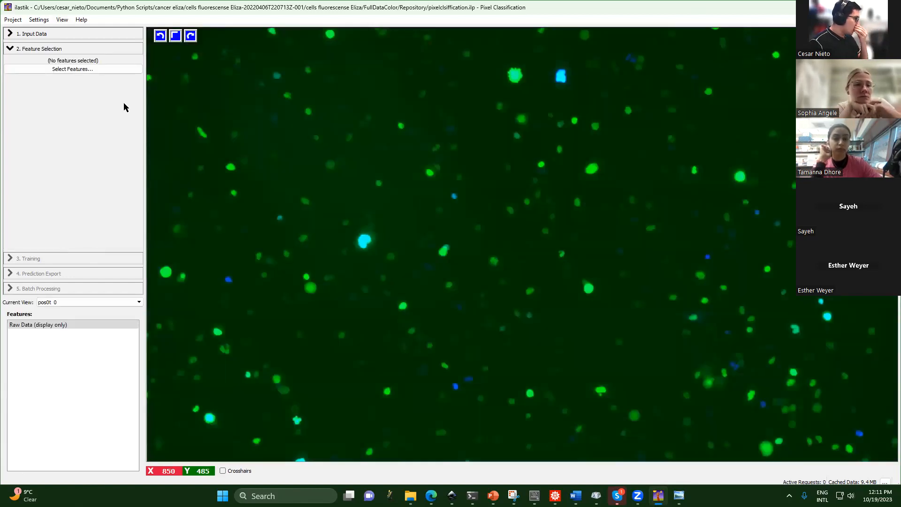
{"action": "left_click", "coordinate": [15, 34]}
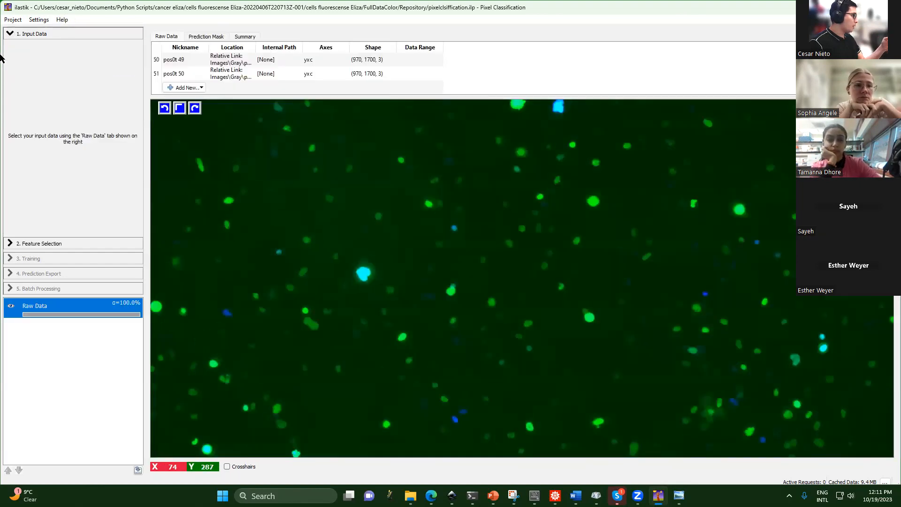
{"action": "left_click", "coordinate": [11, 242]}
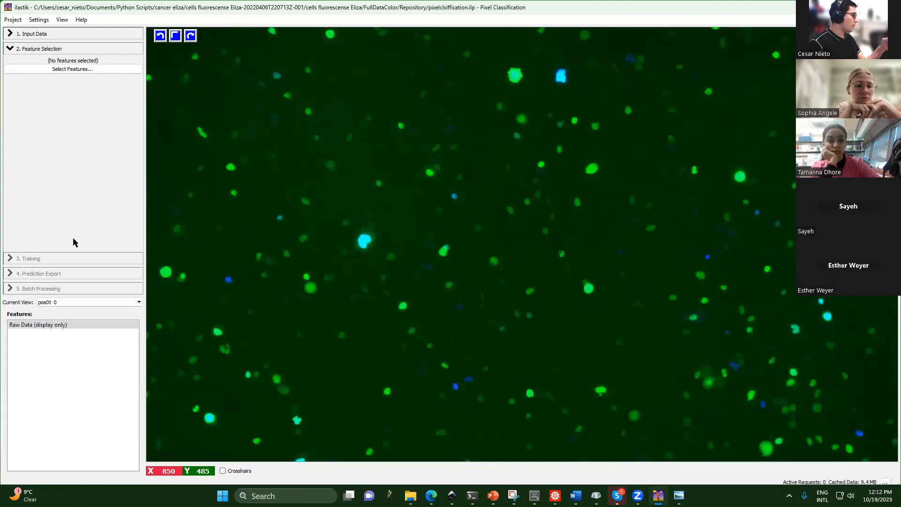
- Select Color/Intensity features at sigma 0.70 to 3.50, Edge features at 1.00 to 5.00, and Texture features at 3.50 to 10.00
{"action": "left_click", "coordinate": [78, 69]}
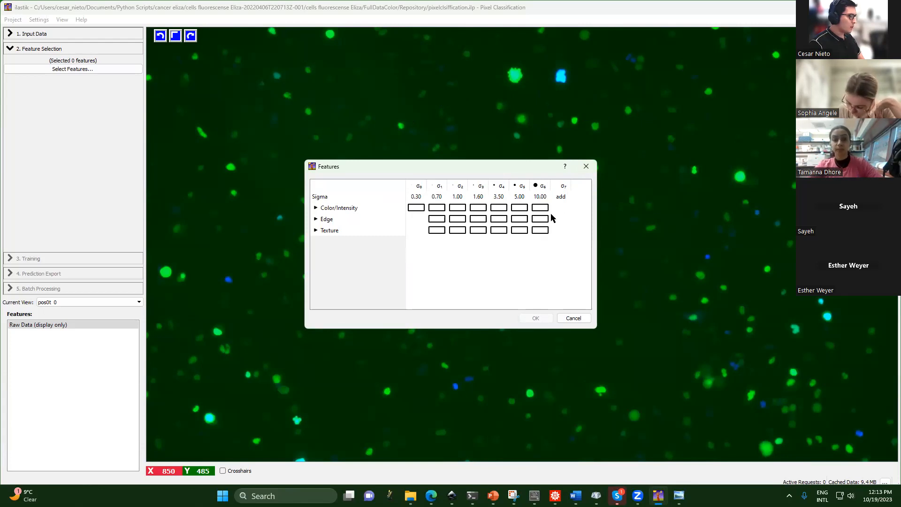
{"action": "left_click", "coordinate": [539, 230]}
{"action": "left_click", "coordinate": [522, 219]}
{"action": "left_click", "coordinate": [499, 207]}
{"action": "left_click", "coordinate": [478, 208]}
{"action": "left_click", "coordinate": [457, 207]}
{"action": "left_click", "coordinate": [476, 219]}
{"action": "left_click", "coordinate": [498, 219]}
{"action": "left_click", "coordinate": [498, 230]}
{"action": "left_click", "coordinate": [519, 230]}
{"action": "left_click", "coordinate": [437, 208]}
{"action": "left_click", "coordinate": [457, 219]}
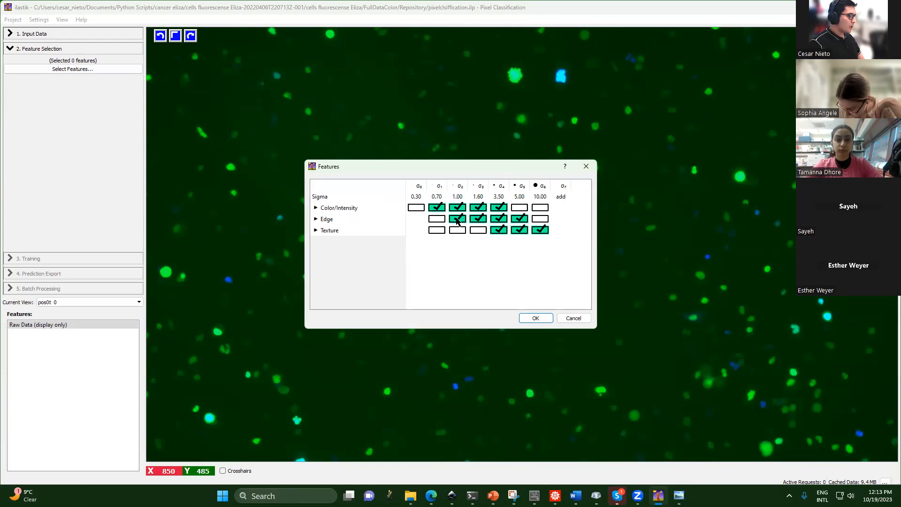
{"action": "left_click", "coordinate": [545, 317]}
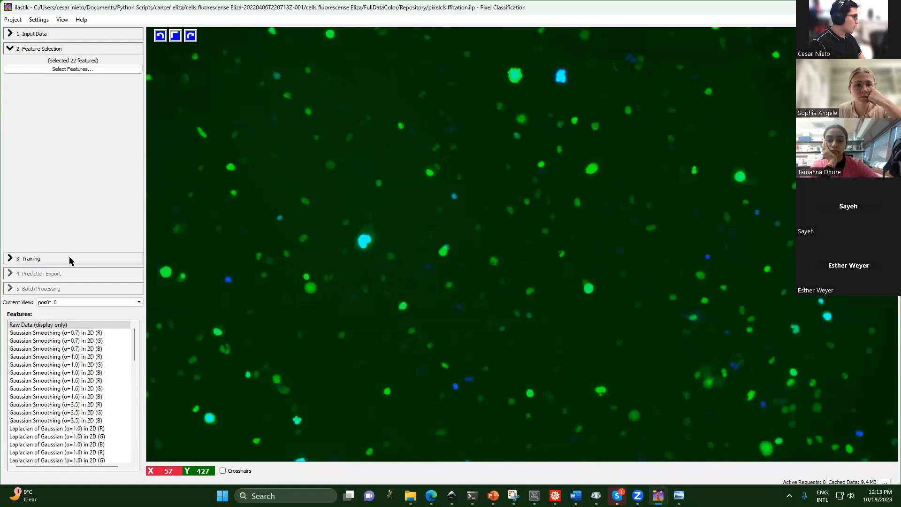
- Look through the full list of selected features in the Feature Selection stage
{"action": "left_click", "coordinate": [38, 257]}
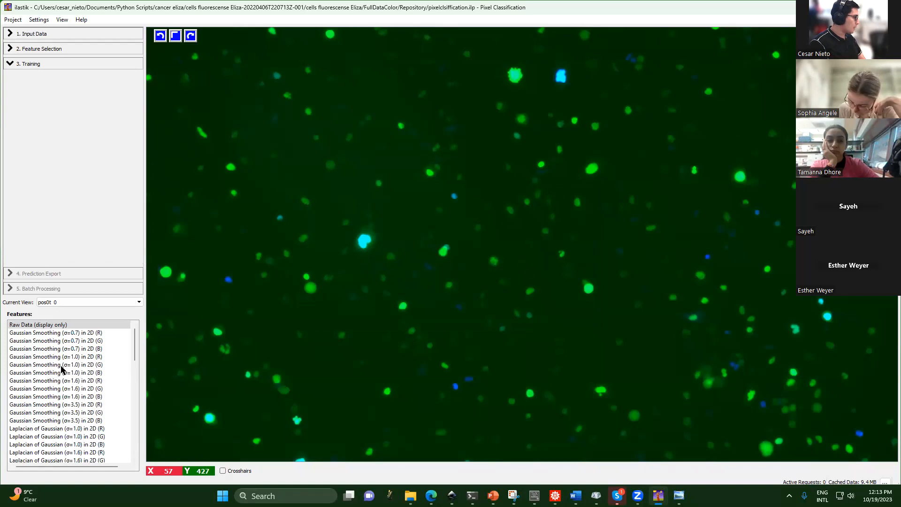
{"action": "left_click", "coordinate": [39, 53]}
{"action": "left_click_drag", "start_coordinate": [134, 342], "coordinate": [121, 371]}
{"action": "scroll", "coordinate": [121, 371], "scroll_direction": "down", "scroll_amount": 15}
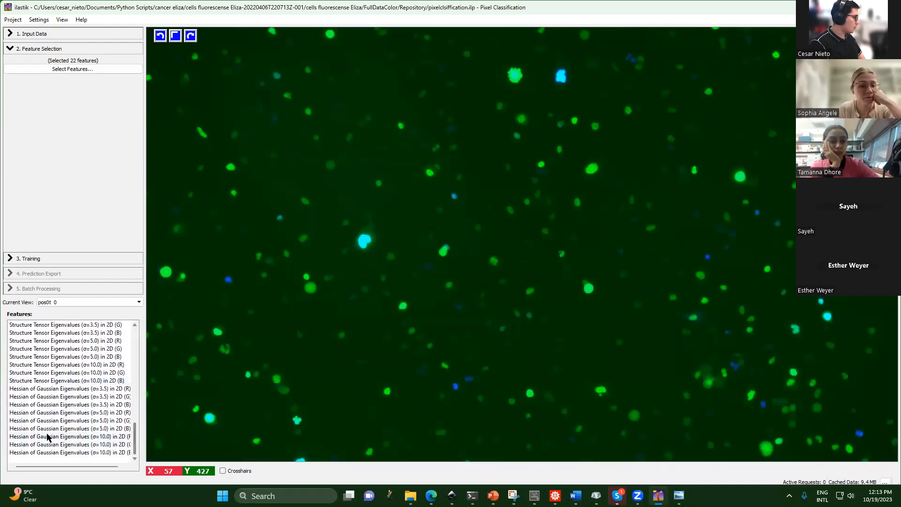
{"action": "left_click_drag", "start_coordinate": [132, 434], "coordinate": [189, 317]}
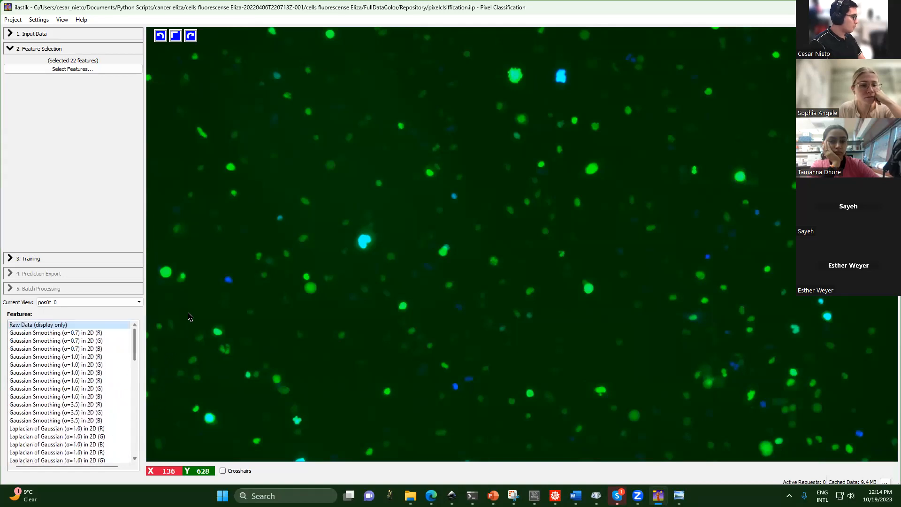
- Proceed to the Training stage and set the label brush size to 11
{"action": "left_click", "coordinate": [24, 259]}
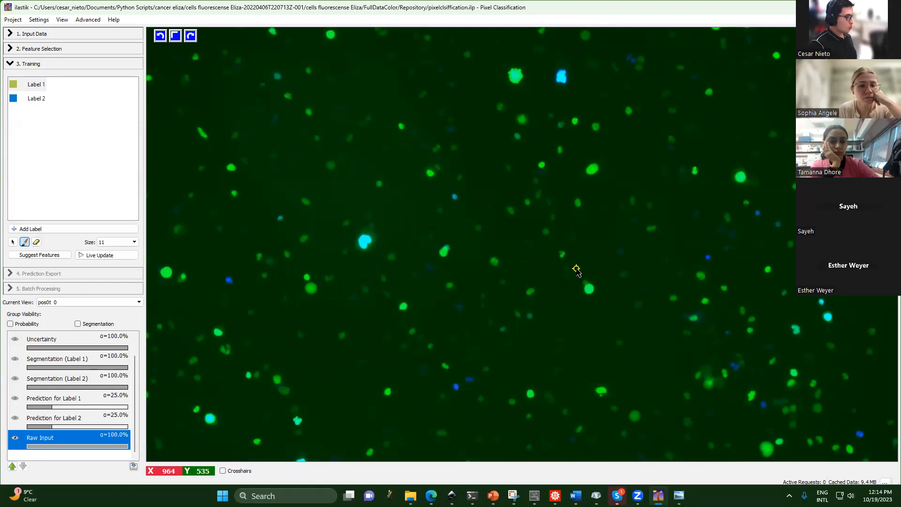
{"action": "scroll", "coordinate": [576, 269], "scroll_direction": "down", "scroll_amount": 1}
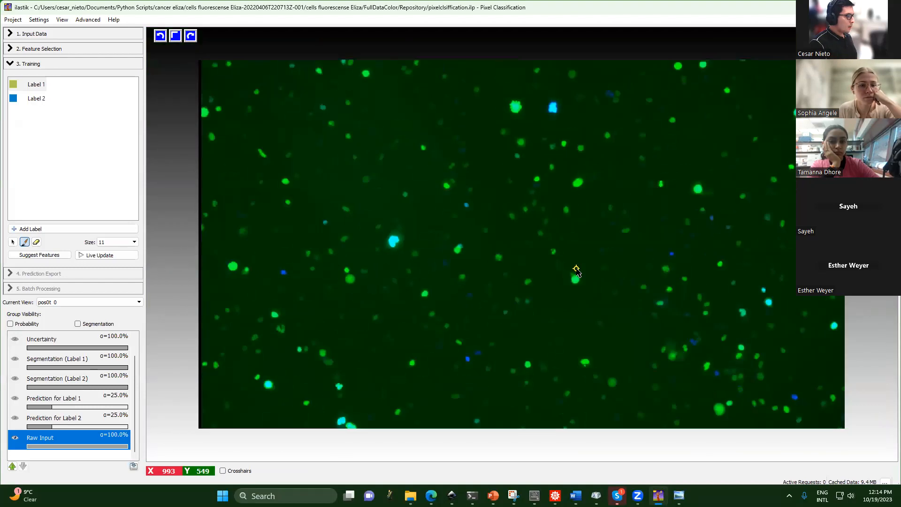
{"action": "scroll", "coordinate": [577, 269], "scroll_direction": "up", "scroll_amount": 1}
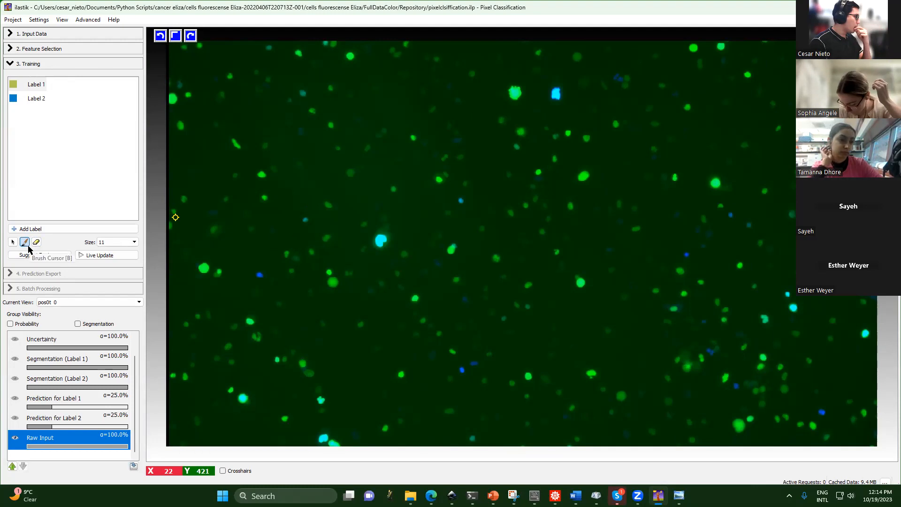
{"action": "left_click", "coordinate": [131, 246]}
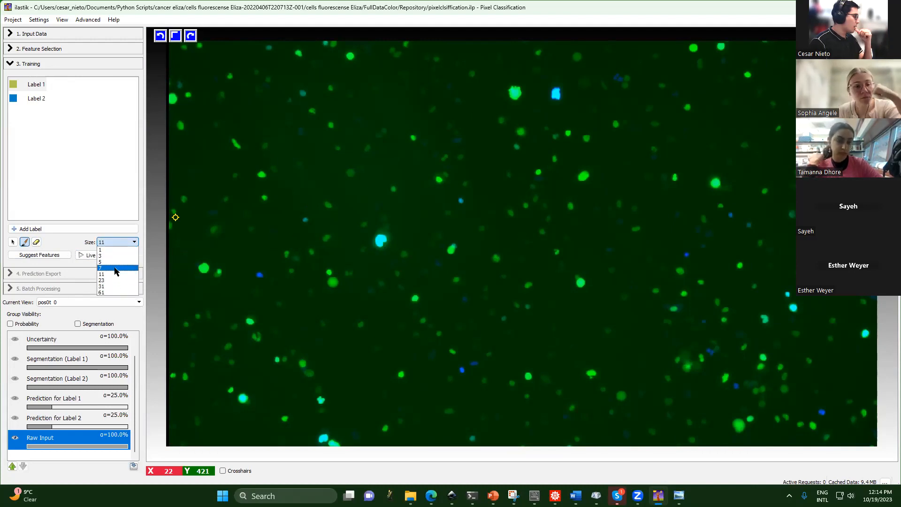
{"action": "left_click", "coordinate": [116, 274]}
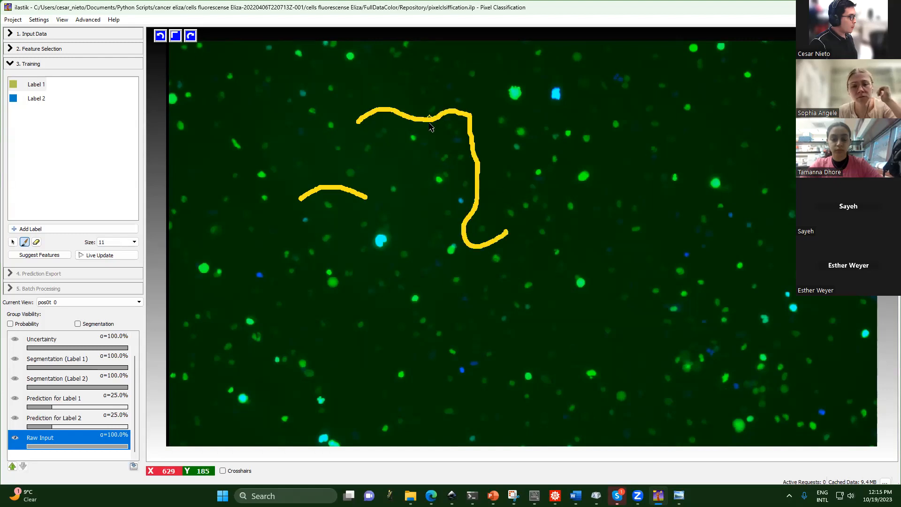
- Paint Label 1 strokes across the dark background between cells in pos0t 0, and erase the hooked end of the short lower stroke
{"action": "scroll", "coordinate": [467, 153], "scroll_direction": "up", "scroll_amount": 6}
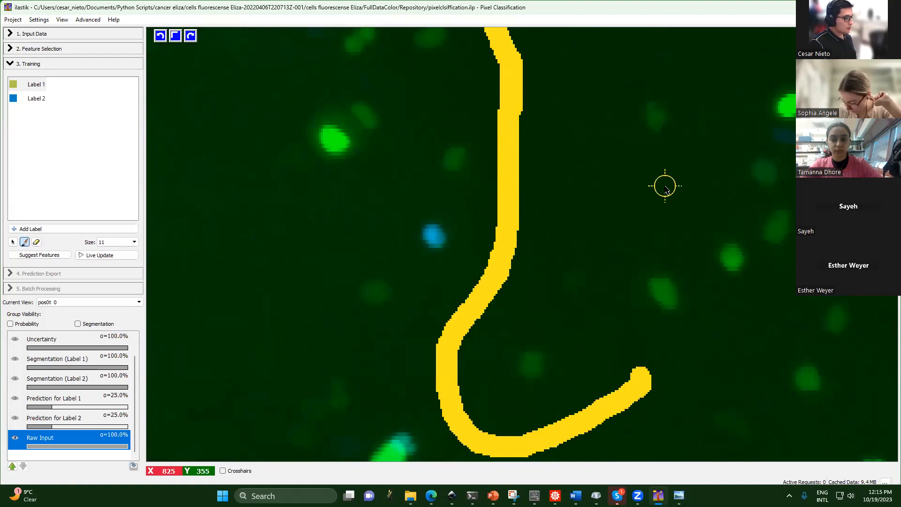
{"action": "left_click_drag", "start_coordinate": [666, 185], "coordinate": [510, 185]}
{"action": "scroll", "coordinate": [570, 230], "scroll_direction": "down", "scroll_amount": 4}
{"action": "scroll", "coordinate": [571, 229], "scroll_direction": "down", "scroll_amount": 3}
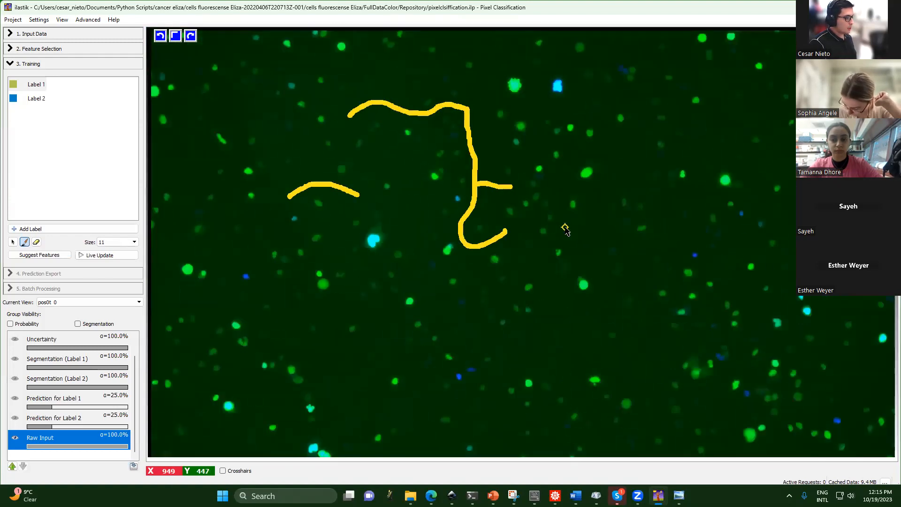
{"action": "scroll", "coordinate": [652, 354], "scroll_direction": "up", "scroll_amount": 2}
{"action": "mouse_move", "coordinate": [653, 348]}
{"action": "left_mouse_down"}
{"action": "mouse_move", "coordinate": [570, 360]}
{"action": "mouse_move", "coordinate": [593, 270]}
{"action": "mouse_move", "coordinate": [565, 239]}
{"action": "left_mouse_up"}
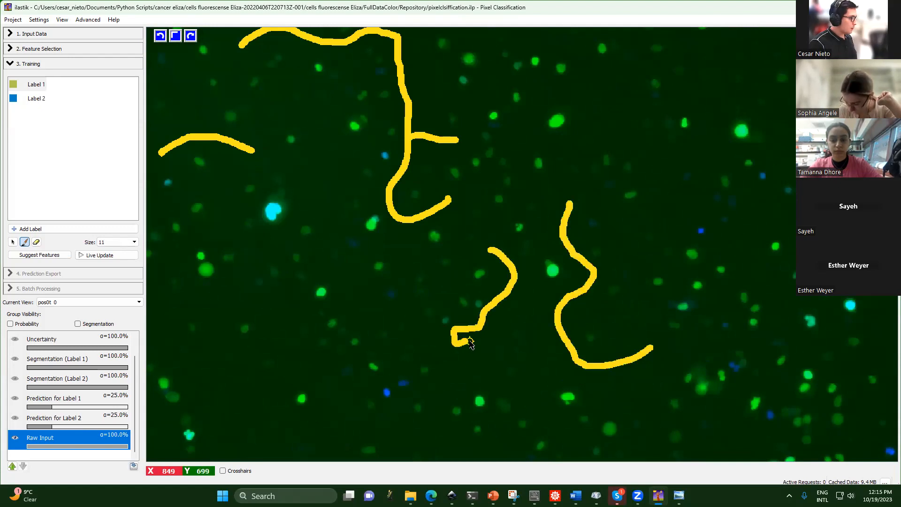
{"action": "left_click", "coordinate": [36, 242]}
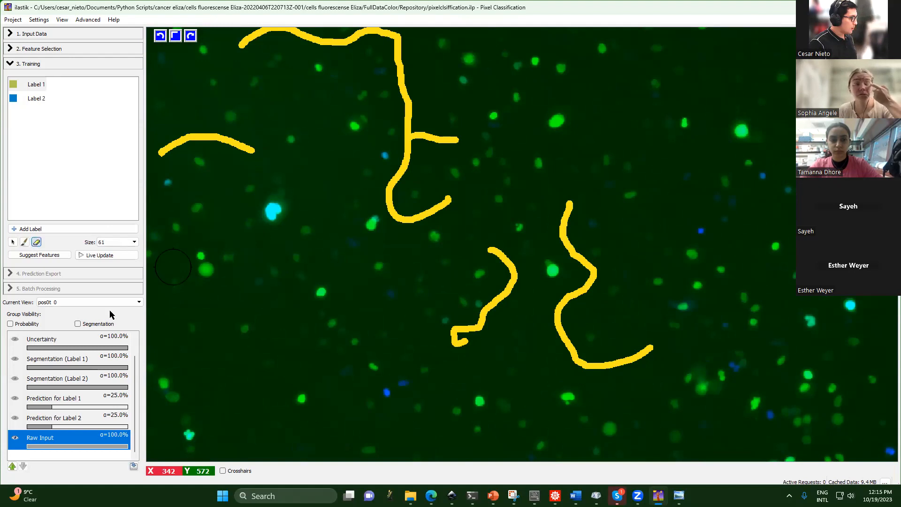
{"action": "left_click_drag", "start_coordinate": [450, 342], "coordinate": [458, 345]}
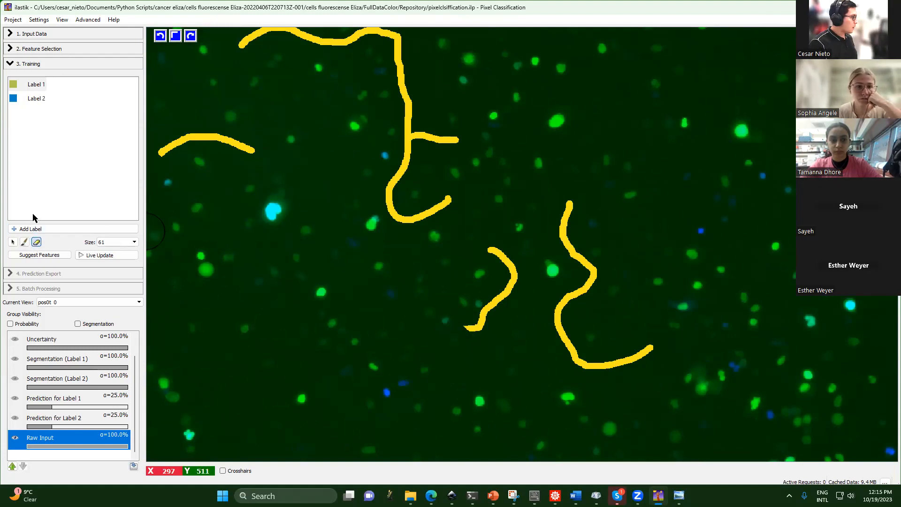
- Paint Label 2 over the large bright green cell and the smaller bright cell near it in pos0t 0
{"action": "left_click", "coordinate": [32, 101]}
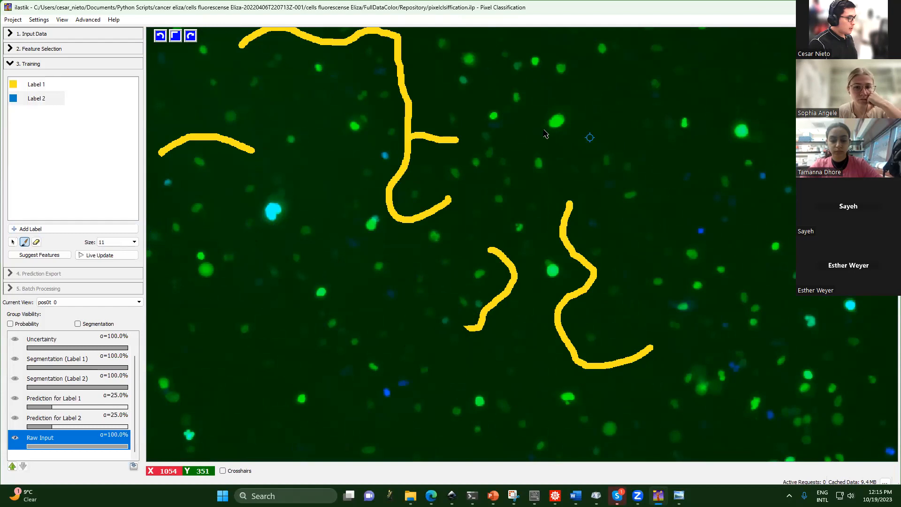
{"action": "scroll", "coordinate": [570, 111], "scroll_direction": "up", "scroll_amount": 8}
{"action": "mouse_move", "coordinate": [546, 164]}
{"action": "left_mouse_down"}
{"action": "mouse_move", "coordinate": [485, 199]}
{"action": "mouse_move", "coordinate": [493, 230]}
{"action": "mouse_move", "coordinate": [565, 190]}
{"action": "left_mouse_up"}
{"action": "mouse_move", "coordinate": [491, 181]}
{"action": "left_mouse_down"}
{"action": "mouse_move", "coordinate": [470, 214]}
{"action": "mouse_move", "coordinate": [529, 234]}
{"action": "mouse_move", "coordinate": [573, 193]}
{"action": "mouse_move", "coordinate": [472, 181]}
{"action": "left_mouse_up"}
{"action": "scroll", "coordinate": [639, 250], "scroll_direction": "down", "scroll_amount": 14}
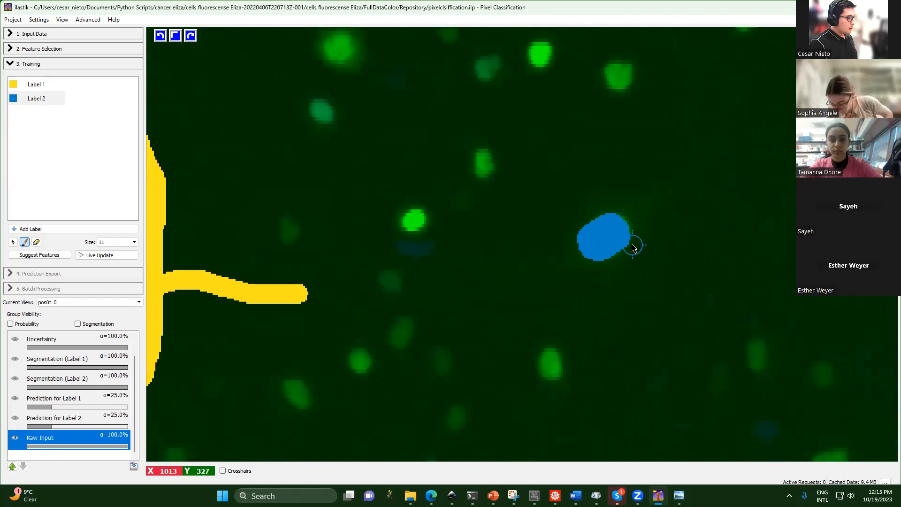
{"action": "scroll", "coordinate": [479, 234], "scroll_direction": "up", "scroll_amount": 7}
{"action": "scroll", "coordinate": [476, 218], "scroll_direction": "up", "scroll_amount": 5}
{"action": "mouse_move", "coordinate": [486, 240]}
{"action": "left_mouse_down"}
{"action": "mouse_move", "coordinate": [505, 243]}
{"action": "mouse_move", "coordinate": [516, 298]}
{"action": "left_mouse_up"}
{"action": "scroll", "coordinate": [518, 301], "scroll_direction": "down", "scroll_amount": 8}
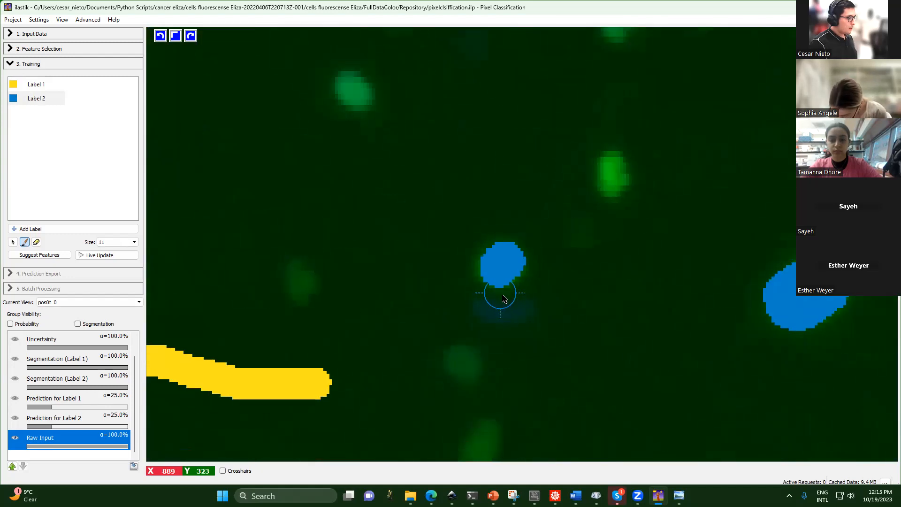
- Paint two dimmer green cells in pos0t 0 as Label 2, including the one beside the bright double cell
{"action": "scroll", "coordinate": [449, 349], "scroll_direction": "up", "scroll_amount": 8}
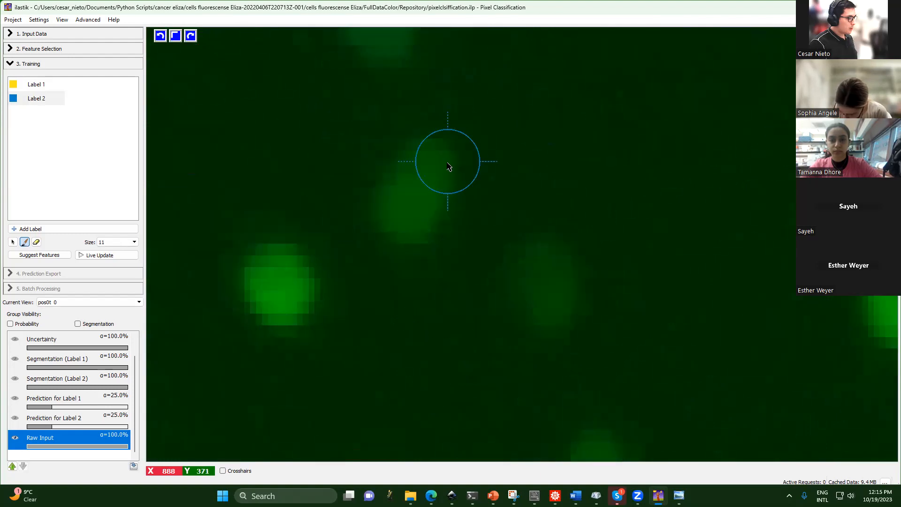
{"action": "mouse_move", "coordinate": [427, 174]}
{"action": "left_mouse_down"}
{"action": "mouse_move", "coordinate": [400, 222]}
{"action": "mouse_move", "coordinate": [422, 190]}
{"action": "left_mouse_up"}
{"action": "scroll", "coordinate": [446, 310], "scroll_direction": "down", "scroll_amount": 10}
{"action": "scroll", "coordinate": [819, 240], "scroll_direction": "up", "scroll_amount": 3}
{"action": "scroll", "coordinate": [719, 268], "scroll_direction": "up", "scroll_amount": 6}
{"action": "mouse_move", "coordinate": [527, 268]}
{"action": "left_mouse_down"}
{"action": "mouse_move", "coordinate": [515, 278]}
{"action": "mouse_move", "coordinate": [520, 331]}
{"action": "mouse_move", "coordinate": [534, 281]}
{"action": "mouse_move", "coordinate": [533, 296]}
{"action": "left_mouse_up"}
{"action": "scroll", "coordinate": [573, 321], "scroll_direction": "down", "scroll_amount": 5}
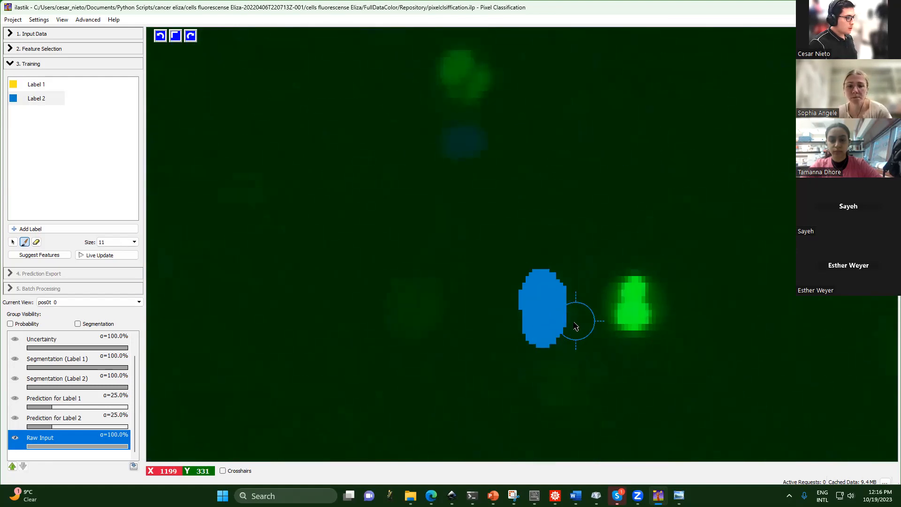
- Paint the faint elongated cell below the large cyan cell in pos0t 0 as Label 2
{"action": "scroll", "coordinate": [570, 327], "scroll_direction": "down", "scroll_amount": 4}
{"action": "scroll", "coordinate": [417, 337], "scroll_direction": "up", "scroll_amount": 8}
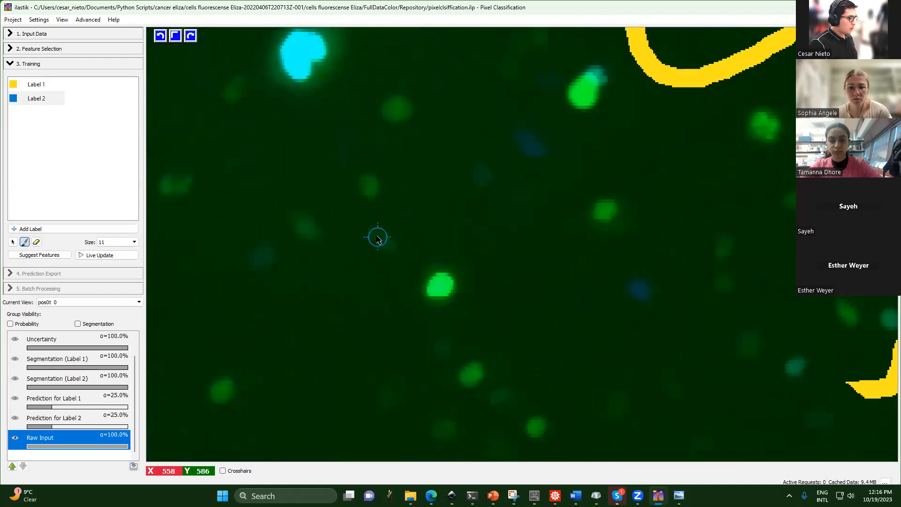
{"action": "scroll", "coordinate": [392, 243], "scroll_direction": "up", "scroll_amount": 3}
{"action": "scroll", "coordinate": [378, 243], "scroll_direction": "up", "scroll_amount": 3}
{"action": "left_click_drag", "start_coordinate": [380, 244], "coordinate": [448, 258]}
{"action": "scroll", "coordinate": [449, 258], "scroll_direction": "down", "scroll_amount": 4}
{"action": "scroll", "coordinate": [449, 259], "scroll_direction": "down", "scroll_amount": 4}
- Paint Label 2 over two neighbouring dim green cells west of the large cyan cell in pos0t 0
{"action": "scroll", "coordinate": [236, 291], "scroll_direction": "up", "scroll_amount": 2}
{"action": "scroll", "coordinate": [292, 258], "scroll_direction": "up", "scroll_amount": 4}
{"action": "scroll", "coordinate": [381, 229], "scroll_direction": "up", "scroll_amount": 2}
{"action": "scroll", "coordinate": [380, 227], "scroll_direction": "up", "scroll_amount": 2}
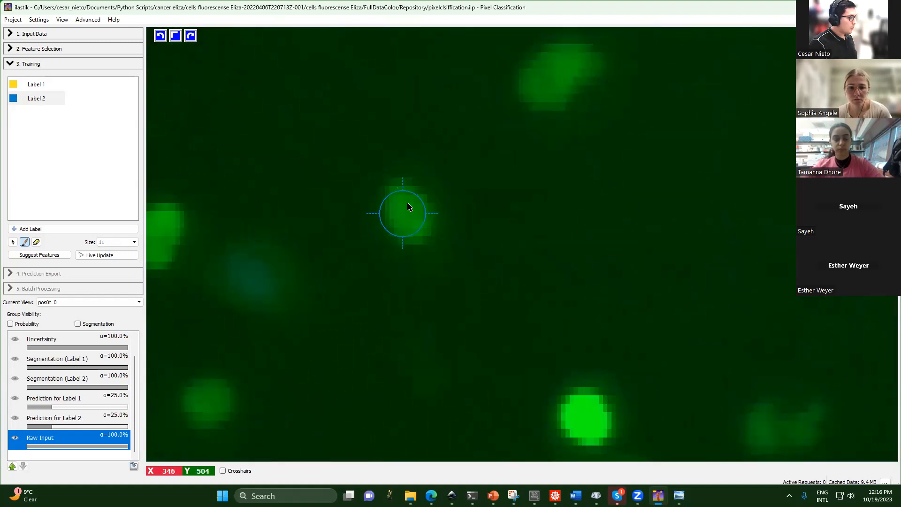
{"action": "left_click_drag", "start_coordinate": [402, 201], "coordinate": [416, 224]}
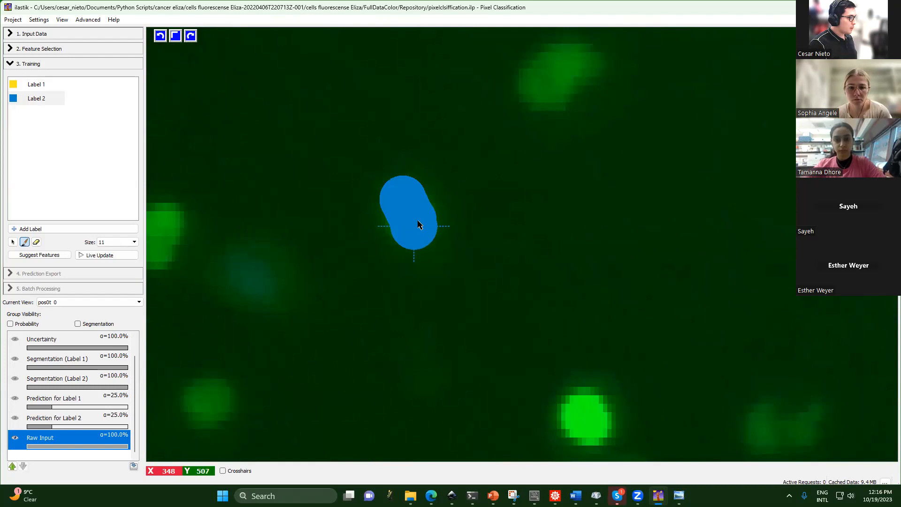
{"action": "scroll", "coordinate": [531, 155], "scroll_direction": "down", "scroll_amount": 3}
{"action": "scroll", "coordinate": [561, 126], "scroll_direction": "up", "scroll_amount": 3}
{"action": "scroll", "coordinate": [564, 122], "scroll_direction": "up", "scroll_amount": 2}
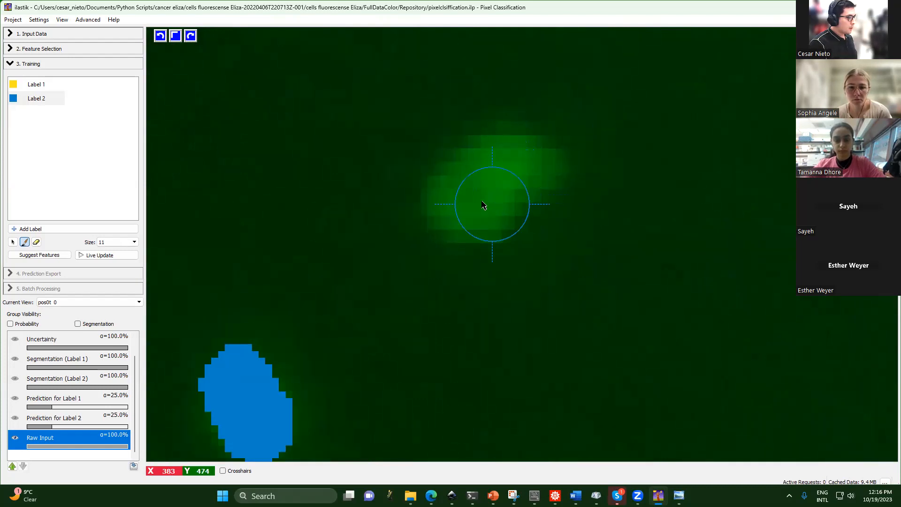
{"action": "mouse_move", "coordinate": [458, 206]}
{"action": "left_mouse_down"}
{"action": "mouse_move", "coordinate": [493, 165]}
{"action": "mouse_move", "coordinate": [521, 168]}
{"action": "mouse_move", "coordinate": [479, 215]}
{"action": "mouse_move", "coordinate": [468, 189]}
{"action": "left_mouse_up"}
{"action": "scroll", "coordinate": [474, 190], "scroll_direction": "down", "scroll_amount": 5}
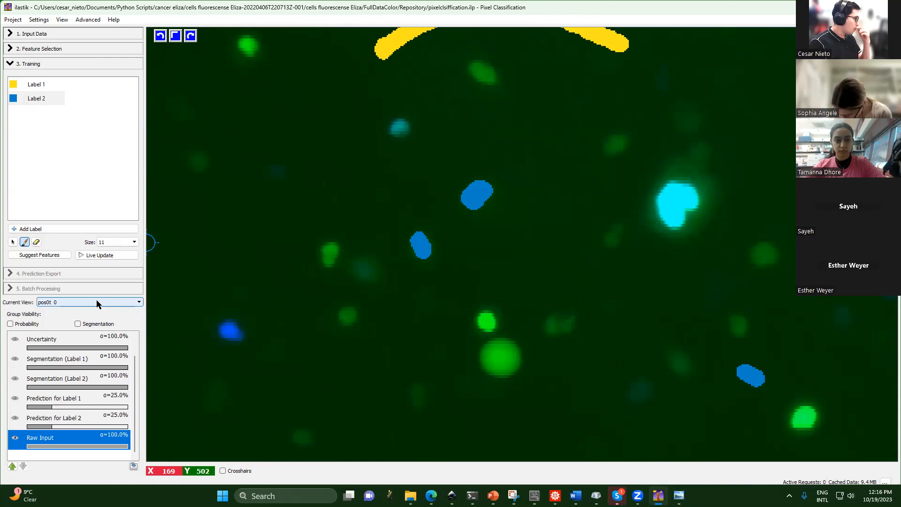
- Switch the current view to pos0t 5 and paint a long winding Label 1 stroke down its dark background between the cells
{"action": "left_click", "coordinate": [95, 303]}
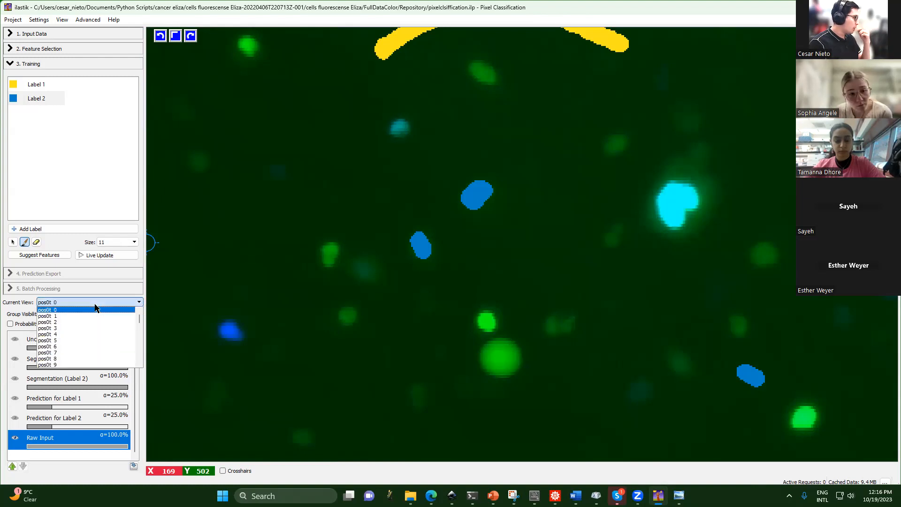
{"action": "left_click", "coordinate": [94, 340]}
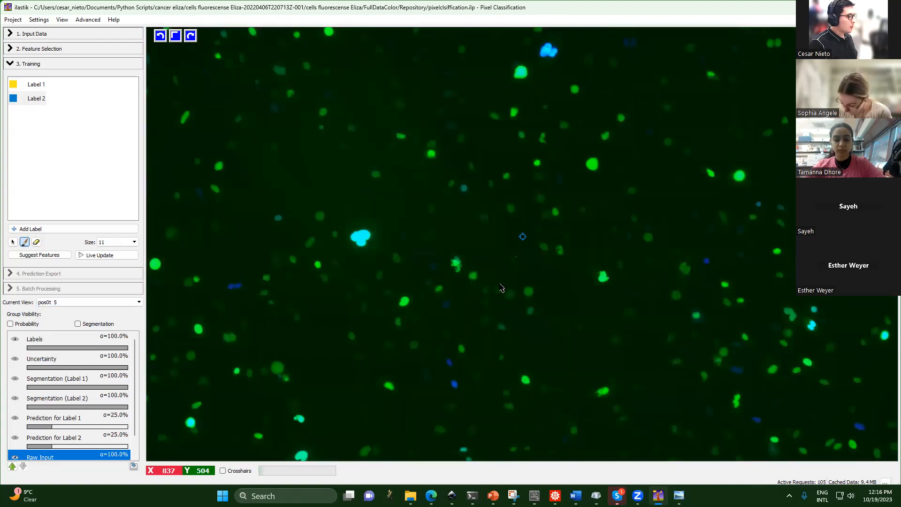
{"action": "left_click", "coordinate": [35, 86]}
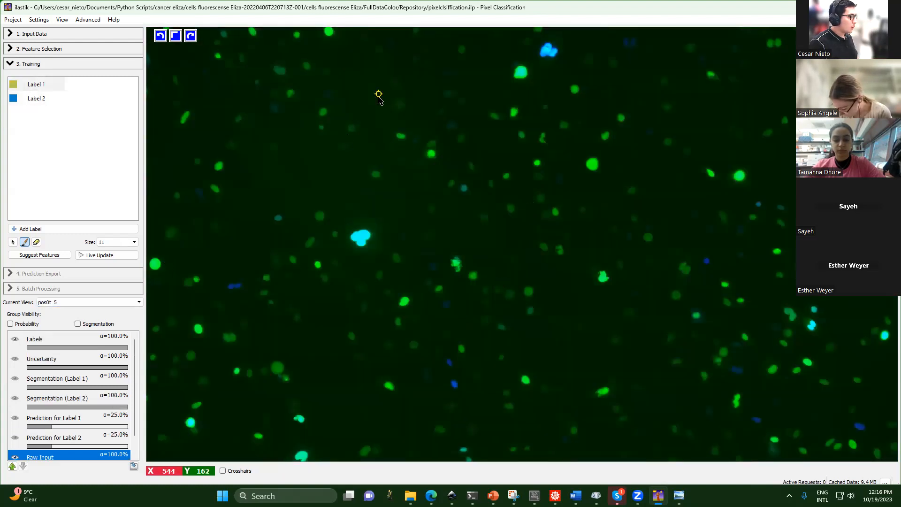
{"action": "left_click_drag", "start_coordinate": [390, 249], "coordinate": [358, 280]}
{"action": "left_click_drag", "start_coordinate": [335, 379], "coordinate": [344, 412]}
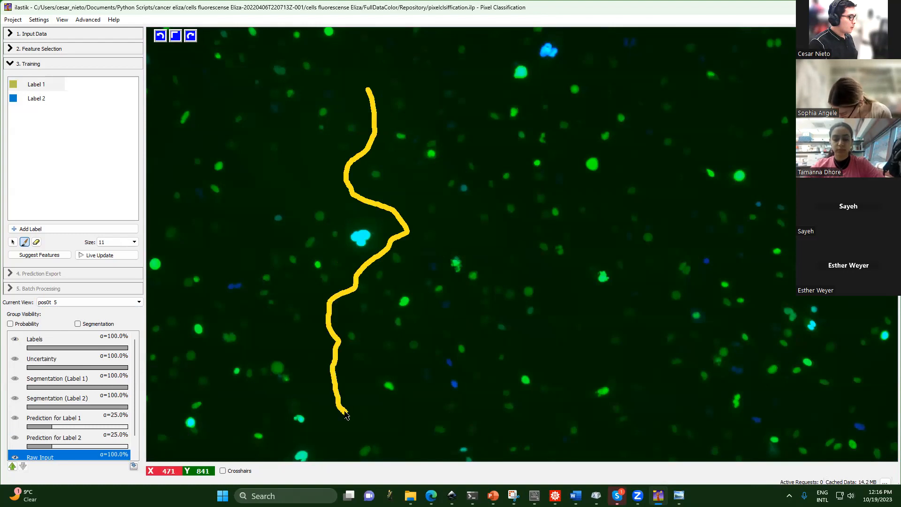
- Paint Label 2 over three cells in pos0t 5 just east of the Label 1 stroke: two faint ones and the bright green one
{"action": "left_click", "coordinate": [26, 98]}
{"action": "scroll", "coordinate": [420, 362], "scroll_direction": "up", "scroll_amount": 5}
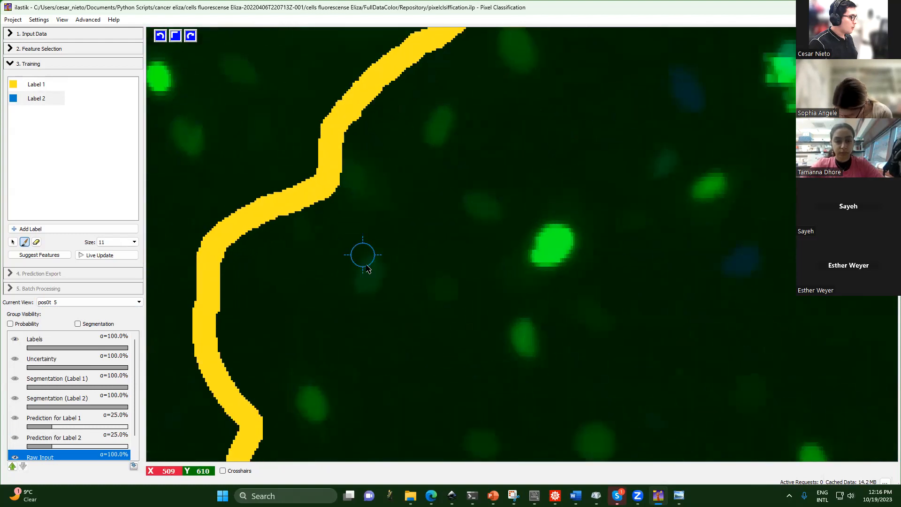
{"action": "scroll", "coordinate": [365, 263], "scroll_direction": "up", "scroll_amount": 1}
{"action": "left_click_drag", "start_coordinate": [377, 268], "coordinate": [370, 294]}
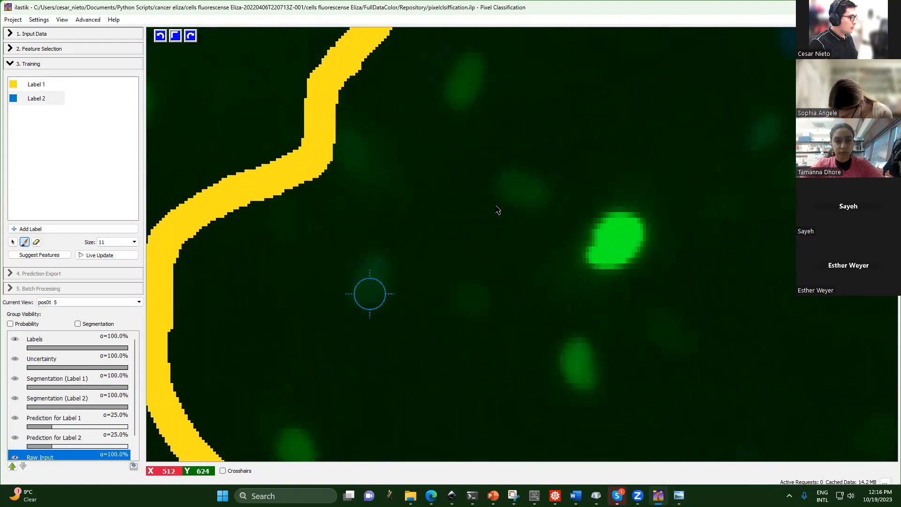
{"action": "left_click_drag", "start_coordinate": [513, 182], "coordinate": [536, 197]}
{"action": "mouse_move", "coordinate": [607, 261]}
{"action": "left_mouse_down"}
{"action": "mouse_move", "coordinate": [603, 238]}
{"action": "mouse_move", "coordinate": [625, 233]}
{"action": "left_mouse_up"}
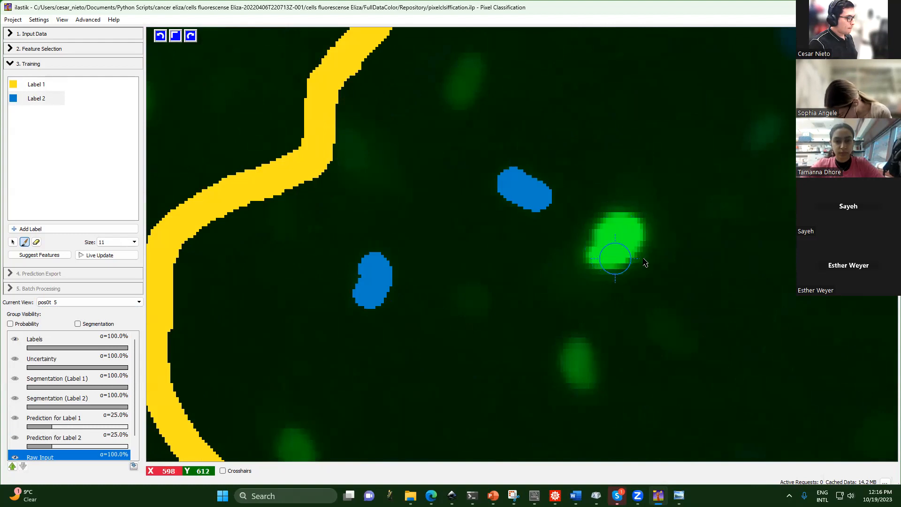
- Paint two neighbouring green cells in the crowded eastern area of pos0t 5 as Label 2
{"action": "scroll", "coordinate": [662, 261], "scroll_direction": "down", "scroll_amount": 5}
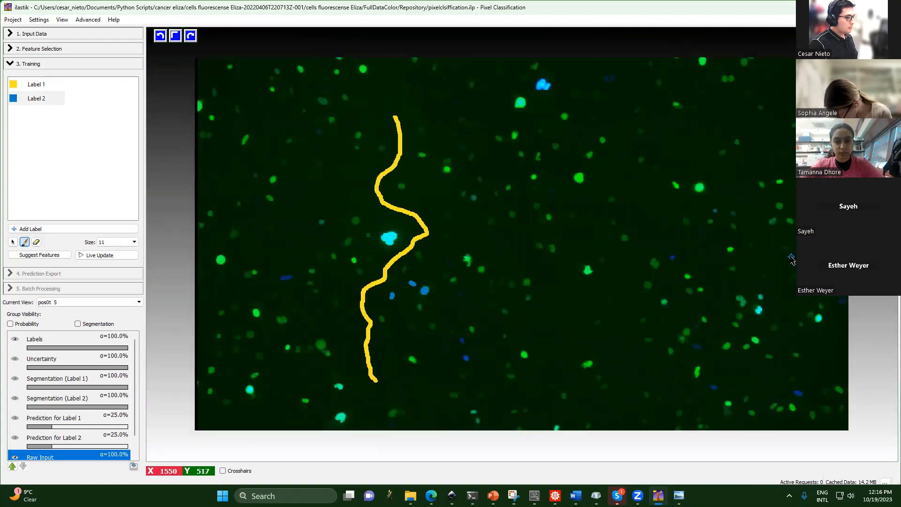
{"action": "scroll", "coordinate": [792, 260], "scroll_direction": "down", "scroll_amount": 1}
{"action": "scroll", "coordinate": [771, 368], "scroll_direction": "up", "scroll_amount": 8}
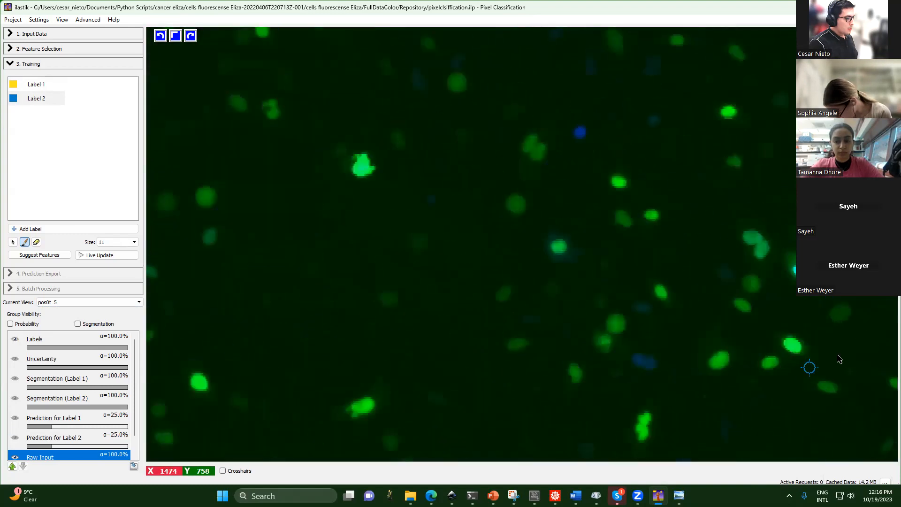
{"action": "mouse_move", "coordinate": [798, 350]}
{"action": "left_mouse_down"}
{"action": "mouse_move", "coordinate": [823, 368]}
{"action": "mouse_move", "coordinate": [801, 364]}
{"action": "left_mouse_up"}
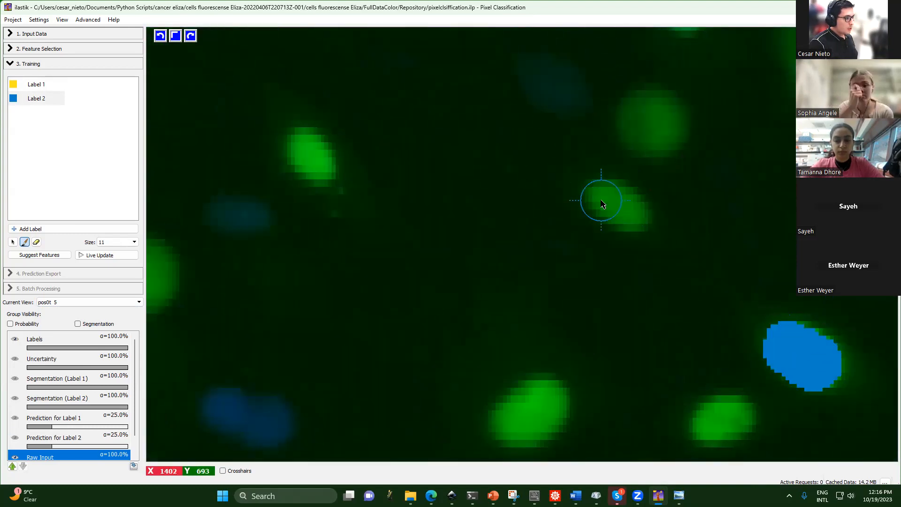
{"action": "mouse_move", "coordinate": [605, 194]}
{"action": "left_mouse_down"}
{"action": "mouse_move", "coordinate": [629, 208]}
{"action": "mouse_move", "coordinate": [623, 214]}
{"action": "left_mouse_up"}
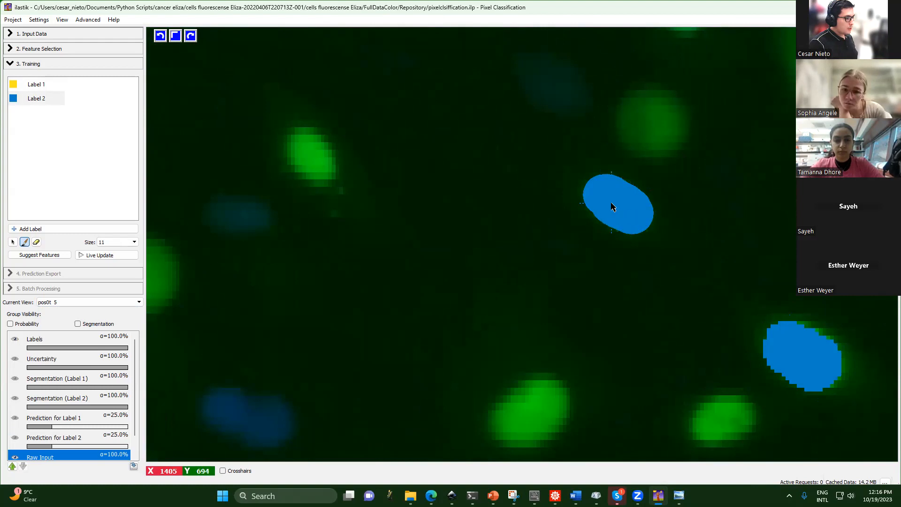
- Paint the dim green oval cell beside the clumped cell near the centre of pos0t 5 as Label 2
{"action": "scroll", "coordinate": [669, 248], "scroll_direction": "down", "scroll_amount": 8}
{"action": "scroll", "coordinate": [560, 252], "scroll_direction": "up", "scroll_amount": 2}
{"action": "scroll", "coordinate": [560, 253], "scroll_direction": "up", "scroll_amount": 6}
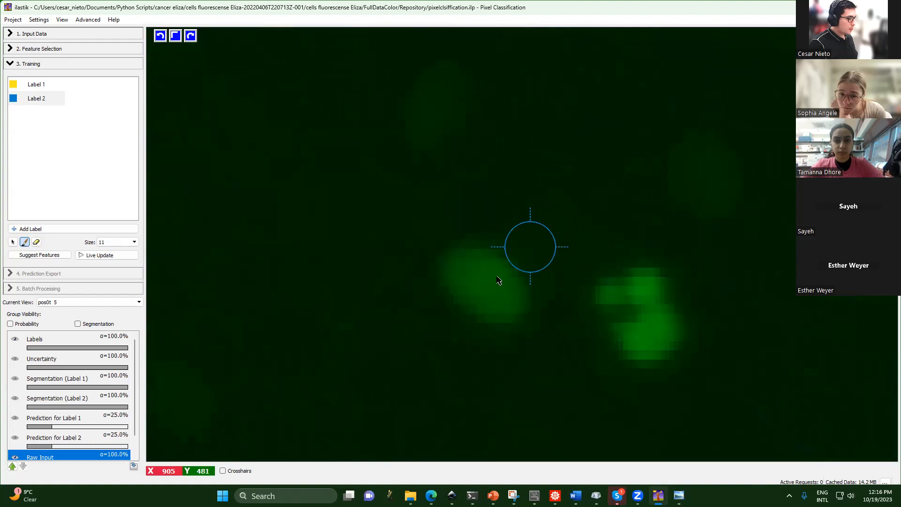
{"action": "mouse_move", "coordinate": [467, 266]}
{"action": "left_mouse_down"}
{"action": "mouse_move", "coordinate": [489, 280]}
{"action": "mouse_move", "coordinate": [503, 306]}
{"action": "mouse_move", "coordinate": [487, 297]}
{"action": "left_mouse_up"}
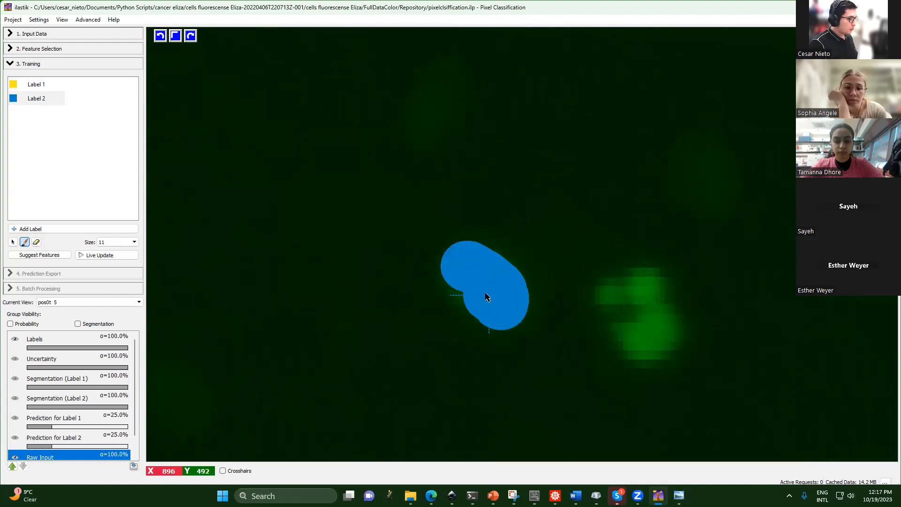
- Paint the small green cell southwest of the large cyan cell in pos0t 5 as Label 2
{"action": "scroll", "coordinate": [539, 257], "scroll_direction": "down", "scroll_amount": 8}
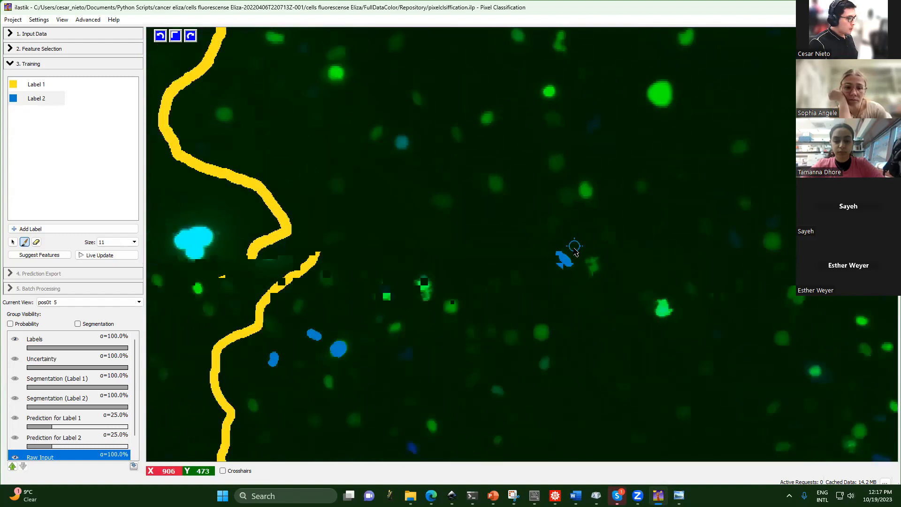
{"action": "scroll", "coordinate": [338, 291], "scroll_direction": "up", "scroll_amount": 10}
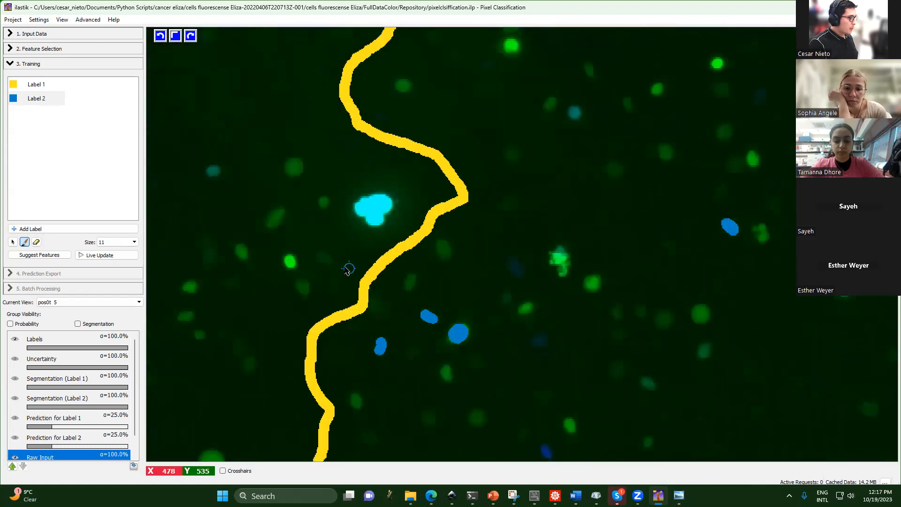
{"action": "scroll", "coordinate": [296, 211], "scroll_direction": "down", "scroll_amount": 5}
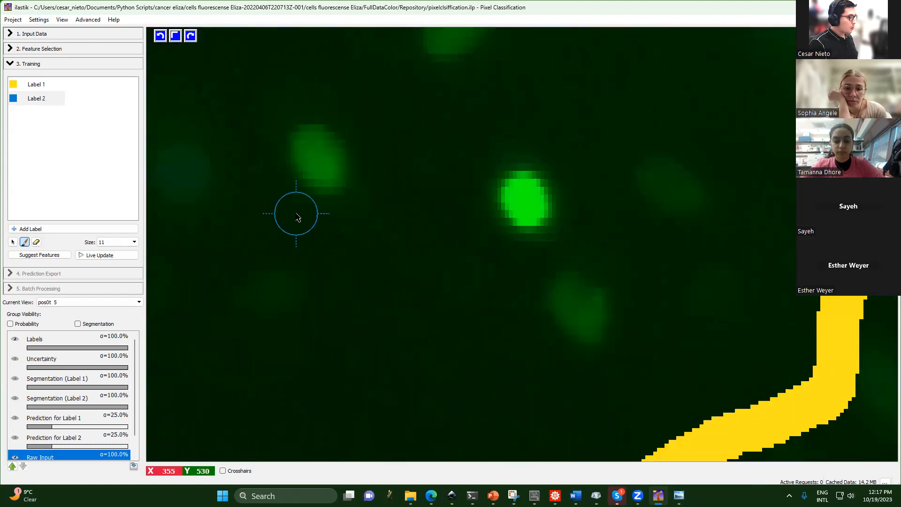
{"action": "left_click", "coordinate": [306, 177]}
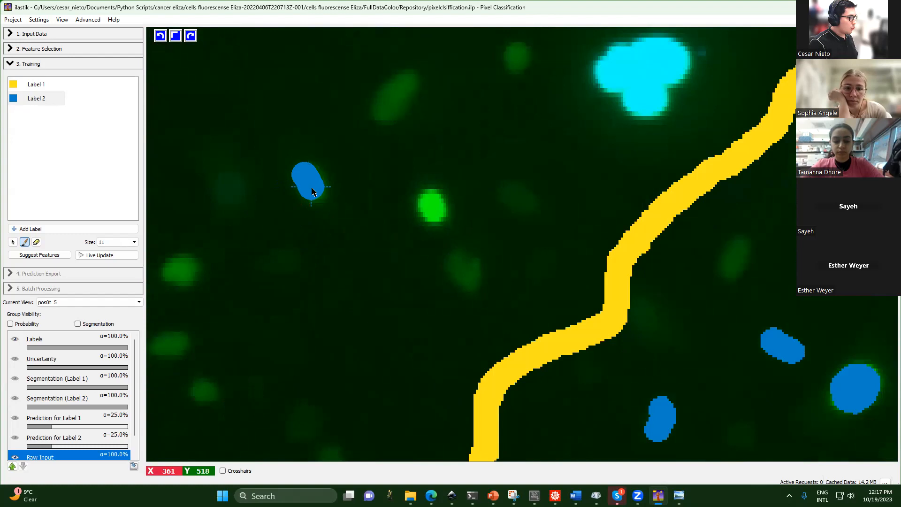
- Paint a second long curved Label 1 stroke through the dark background in the eastern half of pos0t 5
{"action": "scroll", "coordinate": [370, 256], "scroll_direction": "down", "scroll_amount": 5}
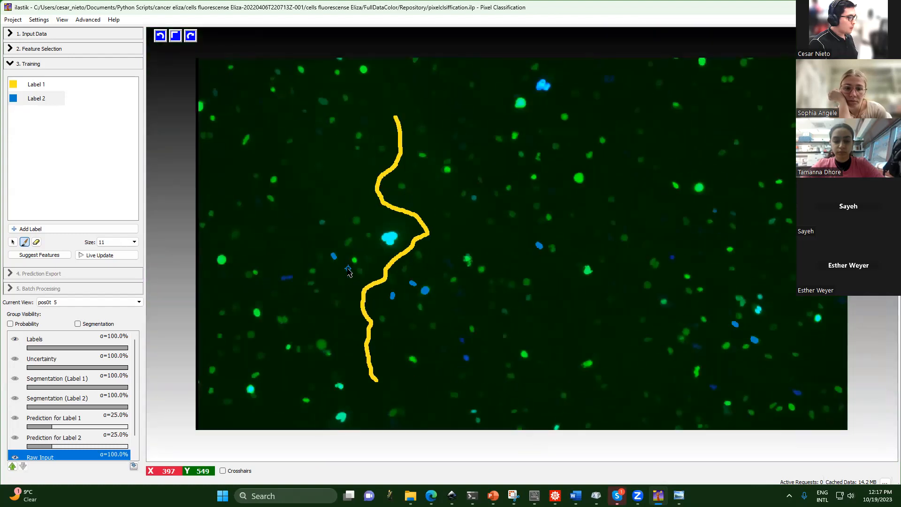
{"action": "left_click", "coordinate": [28, 88]}
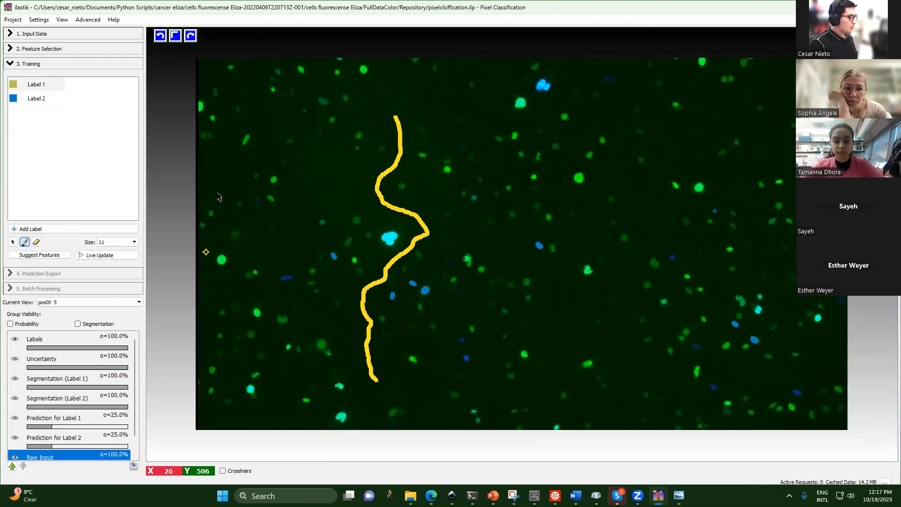
{"action": "mouse_move", "coordinate": [649, 217]}
{"action": "left_mouse_down"}
{"action": "mouse_move", "coordinate": [650, 195]}
{"action": "mouse_move", "coordinate": [611, 182]}
{"action": "mouse_move", "coordinate": [587, 221]}
{"action": "left_mouse_up"}
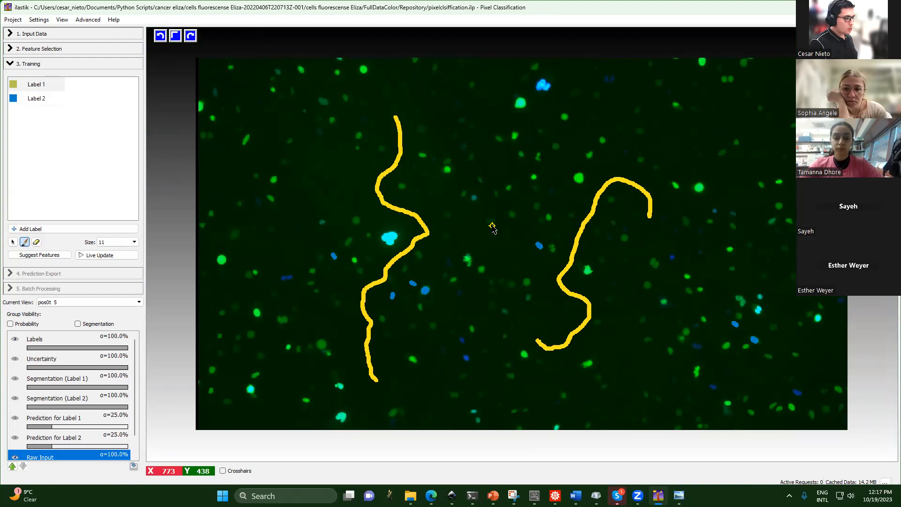
- Turn on live prediction updates and raise the prediction opacity to 79.2% for Label 1 and 78.7% for Label 2
{"action": "left_click", "coordinate": [114, 258]}
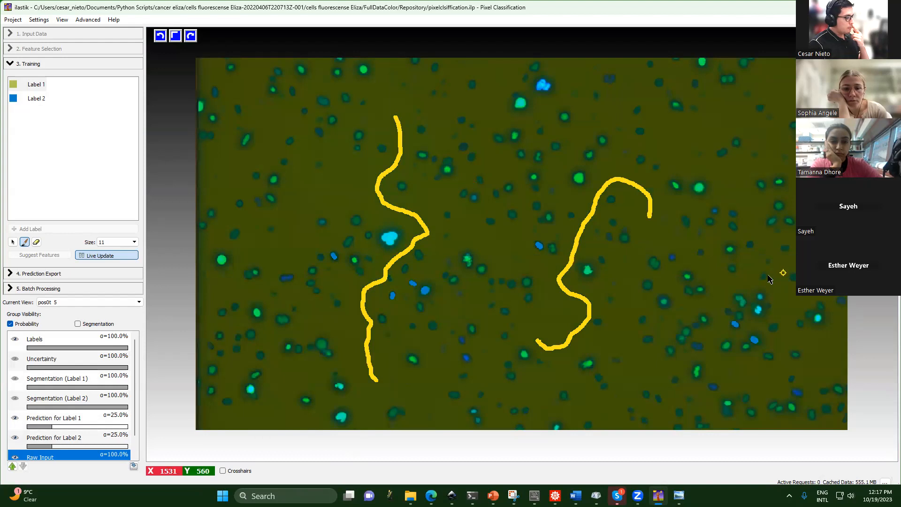
{"action": "scroll", "coordinate": [84, 336], "scroll_direction": "down", "scroll_amount": 1}
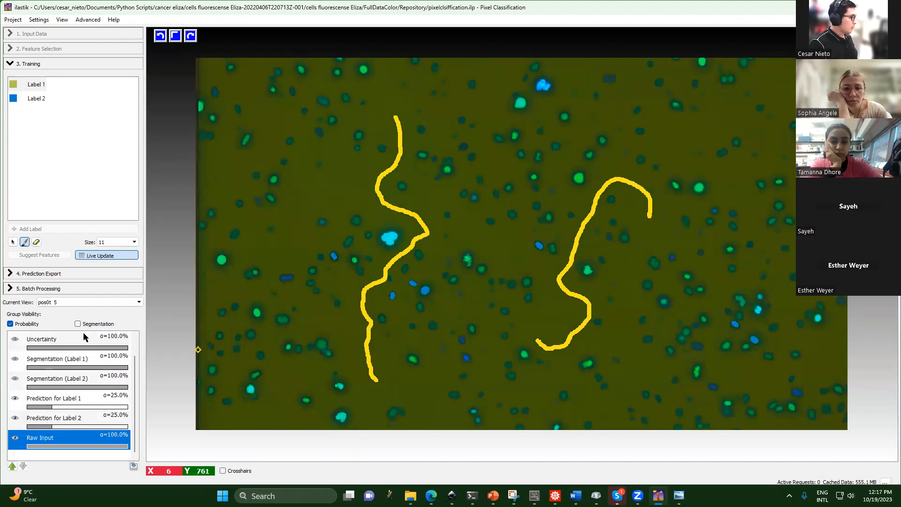
{"action": "left_click", "coordinate": [108, 408]}
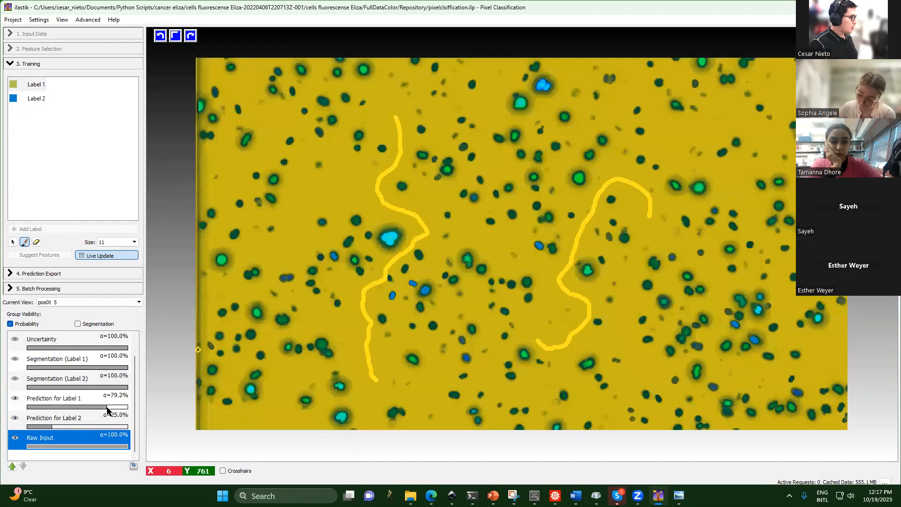
{"action": "left_click", "coordinate": [107, 427]}
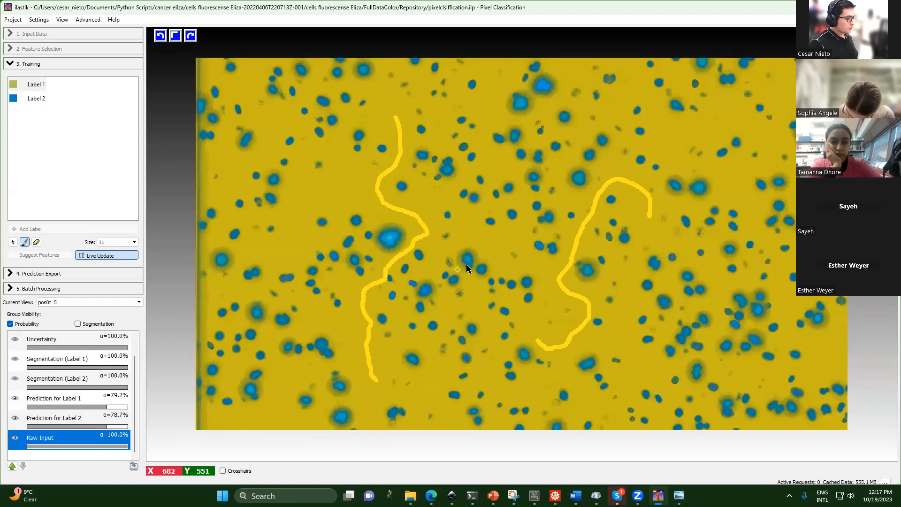
- Inspect the predicted cells in pos0t 5, lowering the prediction opacity to 29.6% for Label 1 and 31.5% for Label 2
{"action": "scroll", "coordinate": [467, 268], "scroll_direction": "up", "scroll_amount": 5}
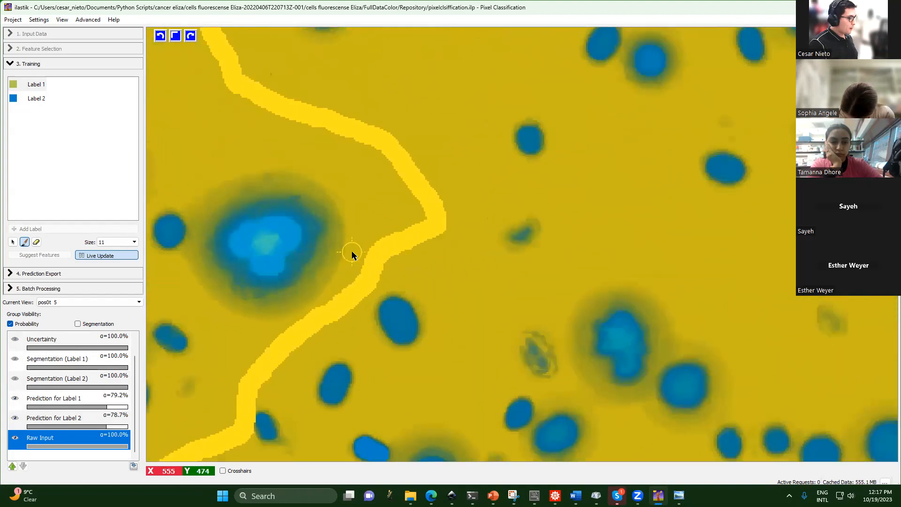
{"action": "scroll", "coordinate": [572, 305], "scroll_direction": "down", "scroll_amount": 6}
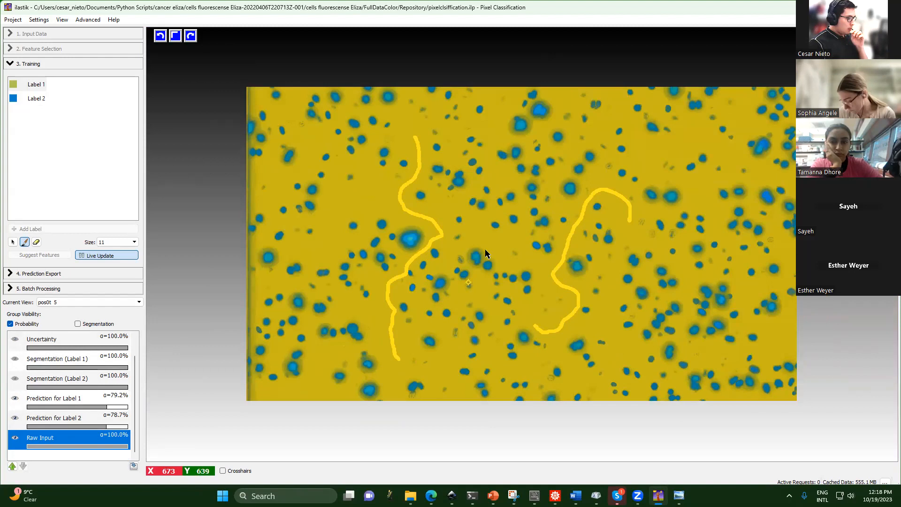
{"action": "left_click_drag", "start_coordinate": [58, 408], "coordinate": [58, 426]}
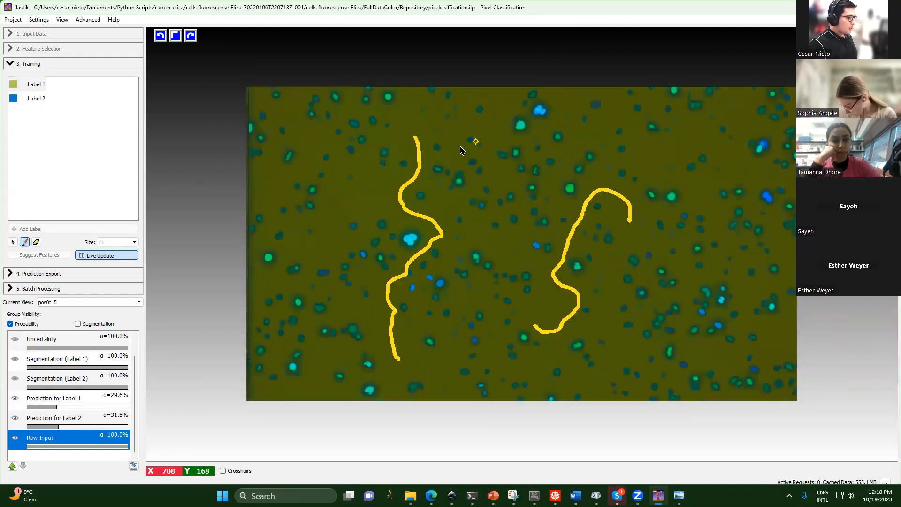
{"action": "scroll", "coordinate": [457, 146], "scroll_direction": "up", "scroll_amount": 10}
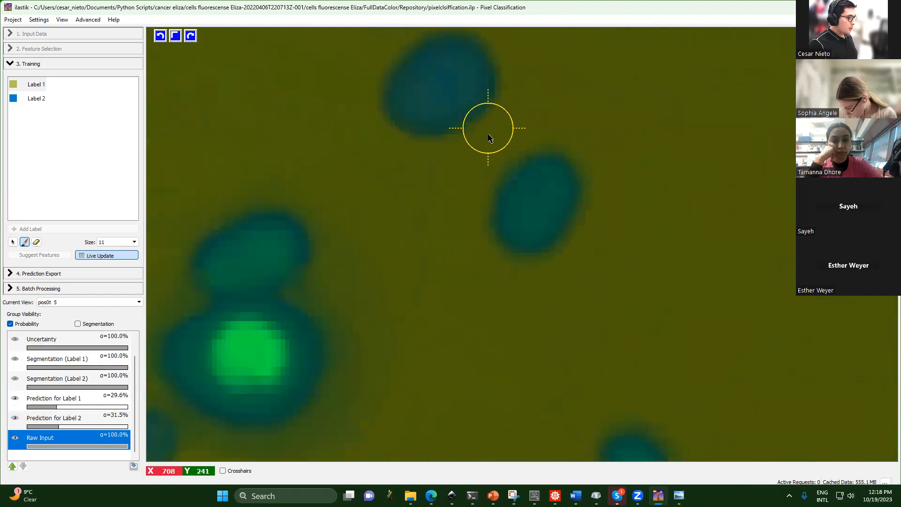
{"action": "scroll", "coordinate": [488, 137], "scroll_direction": "down", "scroll_amount": 10}
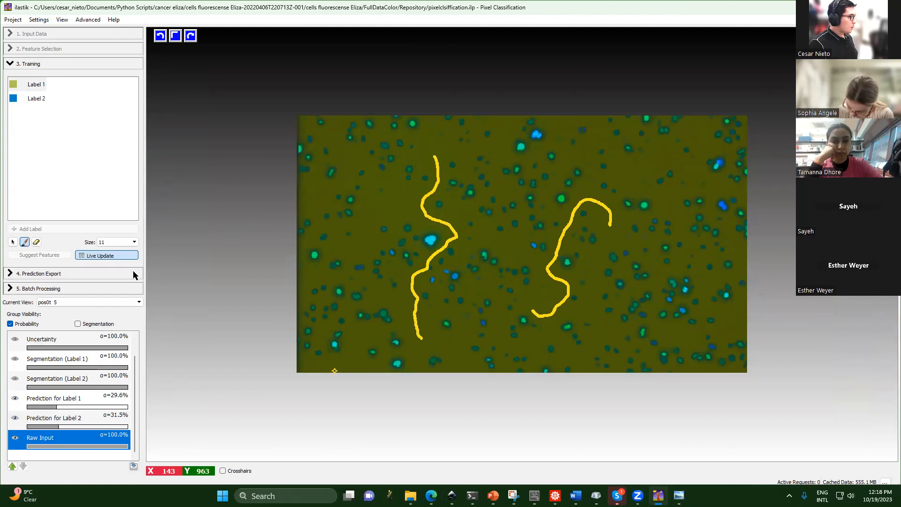
- Switch the current view to pos0t 8 and set the prediction opacity to 73.6% for Label 1 and 81.5% for Label 2
{"action": "left_click", "coordinate": [117, 303]}
{"action": "left_click", "coordinate": [95, 357]}
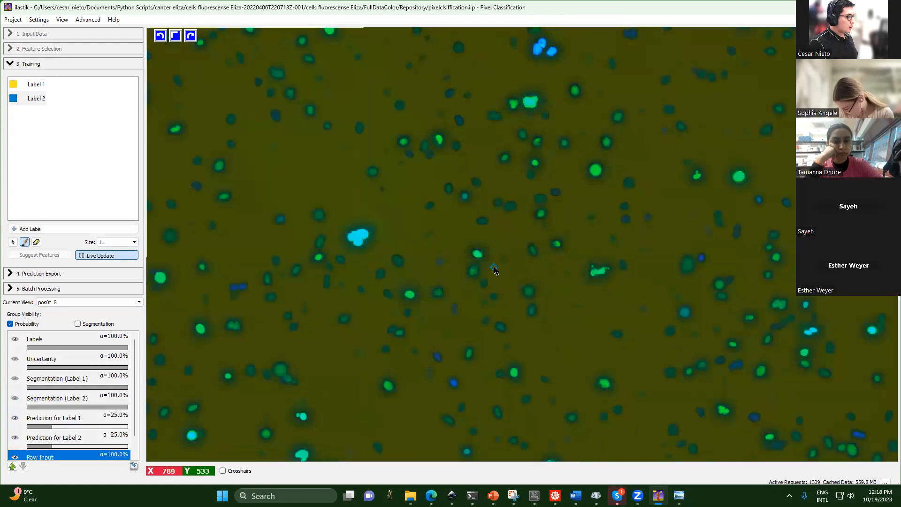
{"action": "scroll", "coordinate": [494, 266], "scroll_direction": "down", "scroll_amount": 3}
{"action": "scroll", "coordinate": [493, 266], "scroll_direction": "down", "scroll_amount": 1}
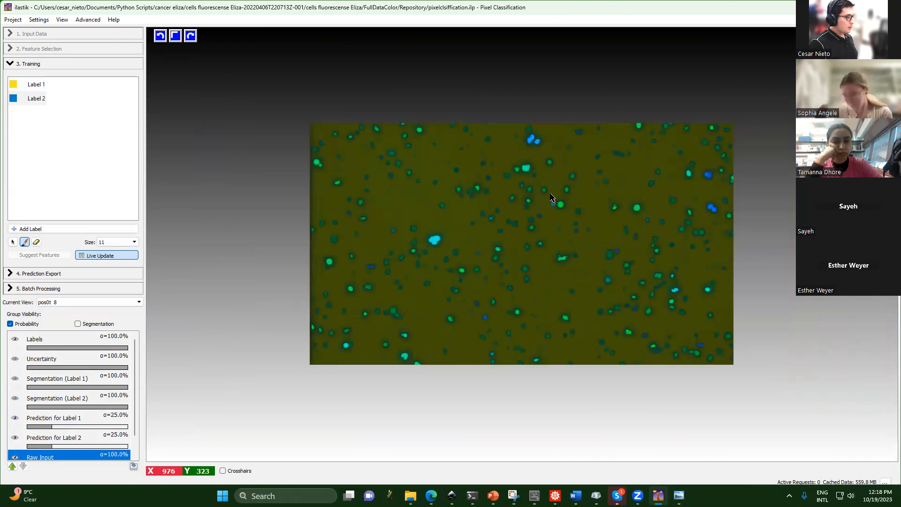
{"action": "left_click", "coordinate": [100, 427]}
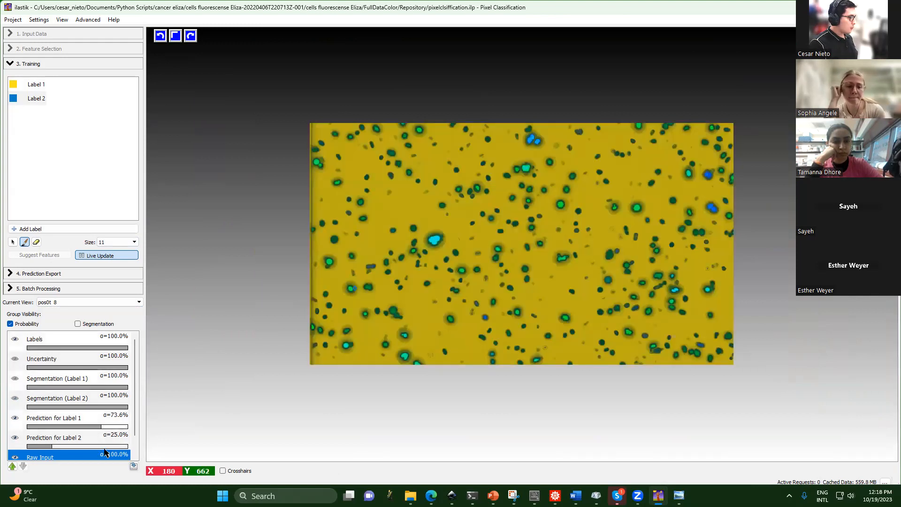
{"action": "left_click", "coordinate": [104, 449]}
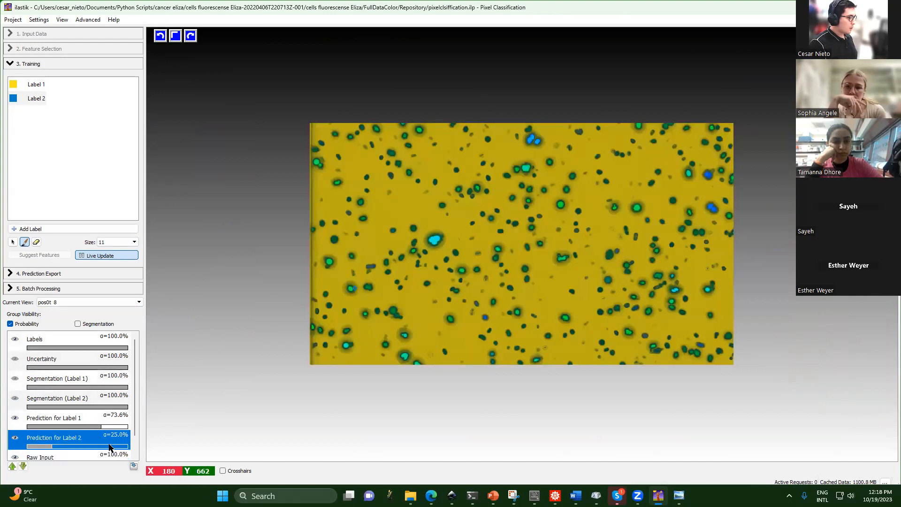
{"action": "left_click", "coordinate": [110, 446]}
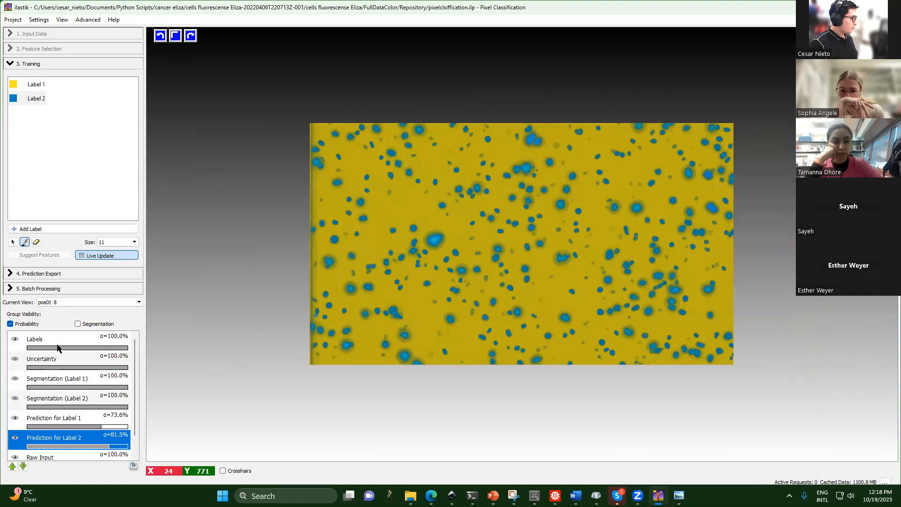
- Set the pos0t 8 layer opacities to 58.3% for Raw Input, 48.1% for the Label 2 prediction and 50.9% for the Label 1 prediction
{"action": "scroll", "coordinate": [75, 386], "scroll_direction": "down", "scroll_amount": 1}
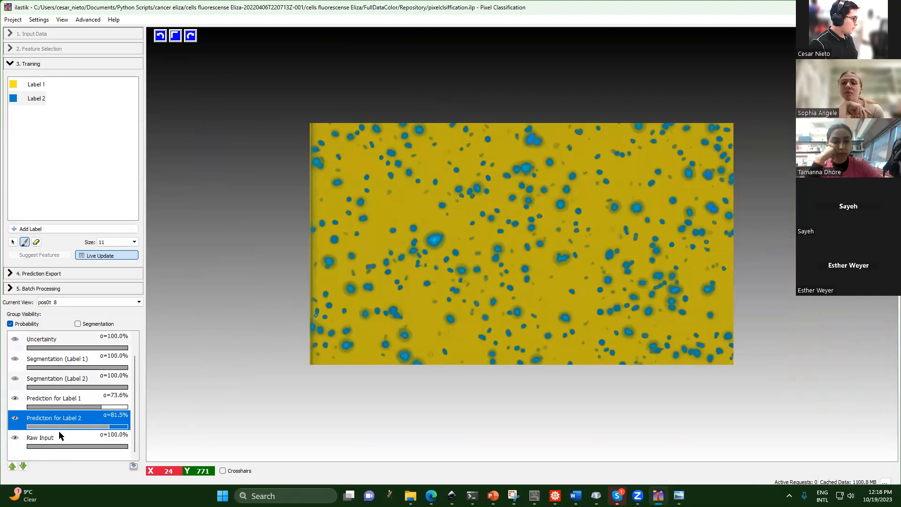
{"action": "left_click_drag", "start_coordinate": [54, 447], "coordinate": [40, 448]}
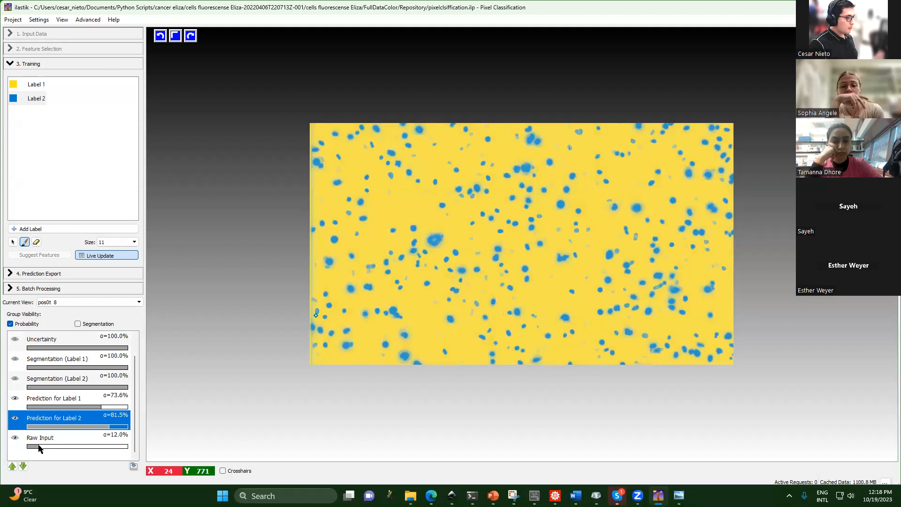
{"action": "left_click", "coordinate": [66, 447]}
{"action": "left_click", "coordinate": [86, 448]}
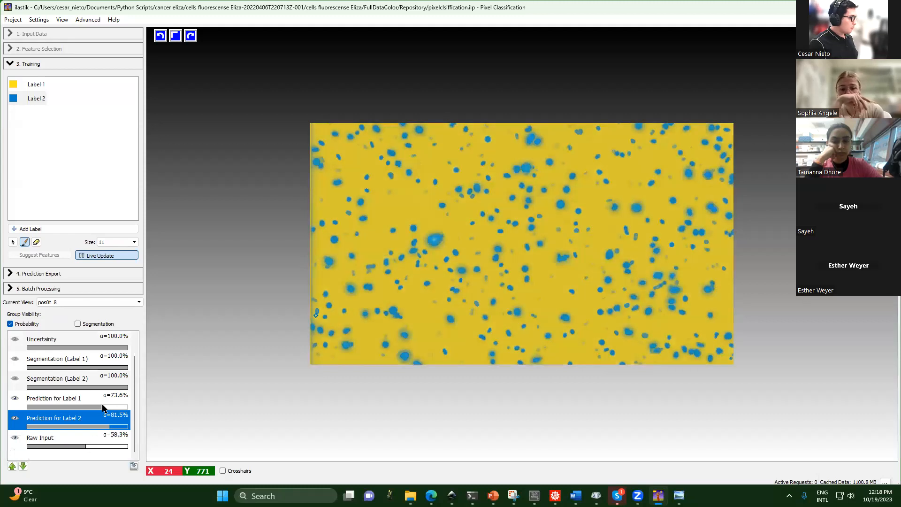
{"action": "left_click", "coordinate": [75, 426]}
{"action": "left_click", "coordinate": [79, 407]}
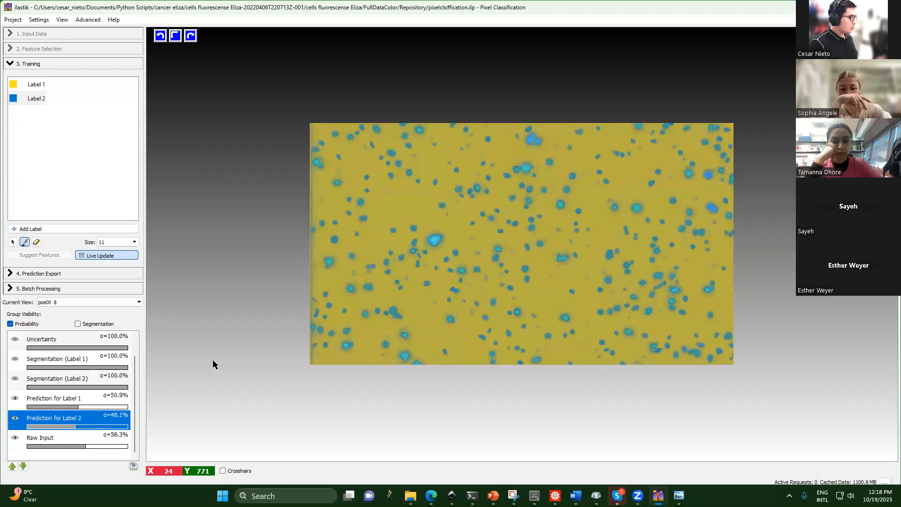
- Set the prediction opacity to 10.6% for Label 1 and 14.4% for Label 2 while zoomed in on pos0t 8
{"action": "left_click", "coordinate": [36, 84]}
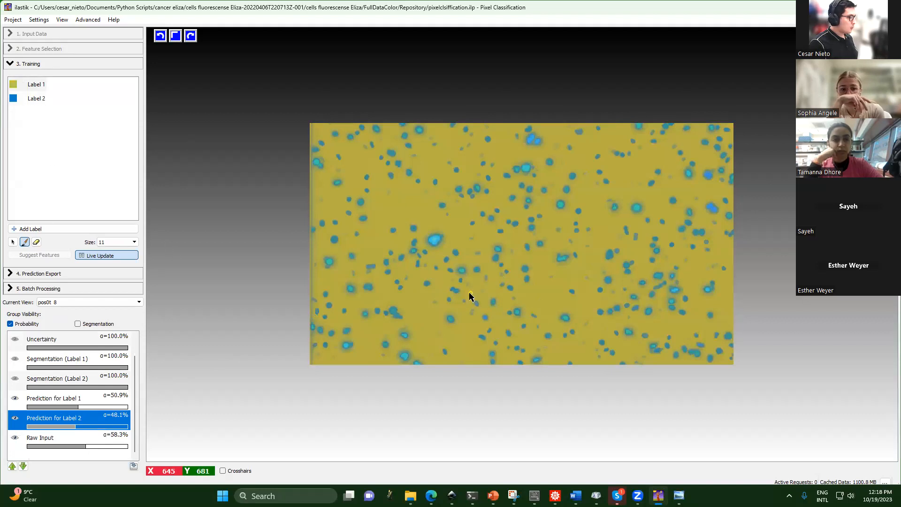
{"action": "scroll", "coordinate": [420, 258], "scroll_direction": "up", "scroll_amount": 5}
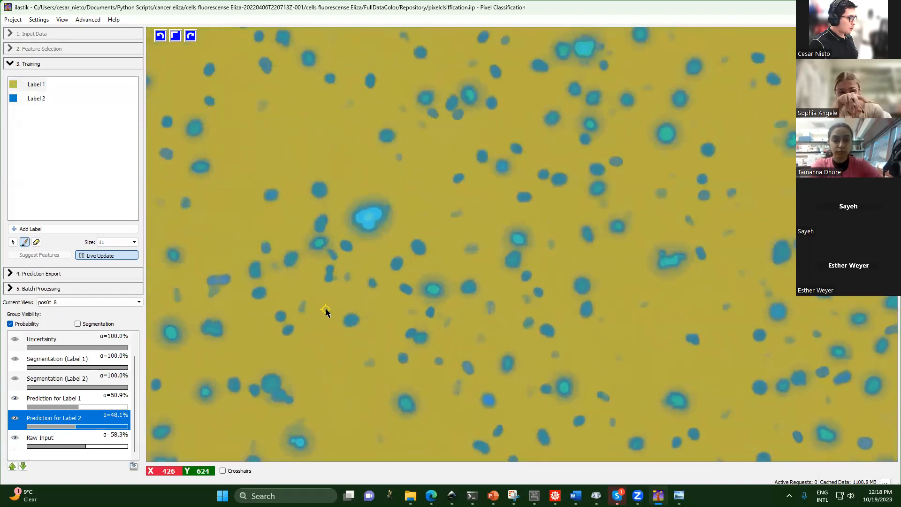
{"action": "scroll", "coordinate": [513, 348], "scroll_direction": "up", "scroll_amount": 3}
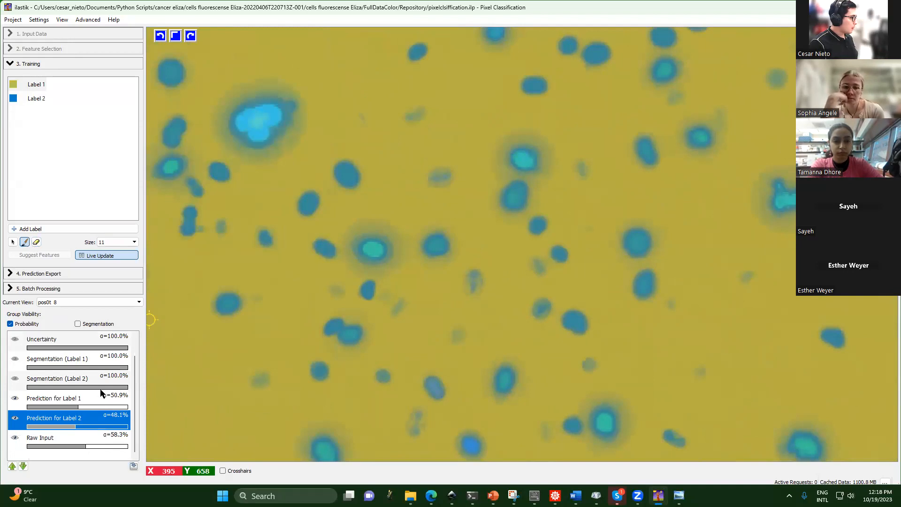
{"action": "left_click", "coordinate": [38, 407]}
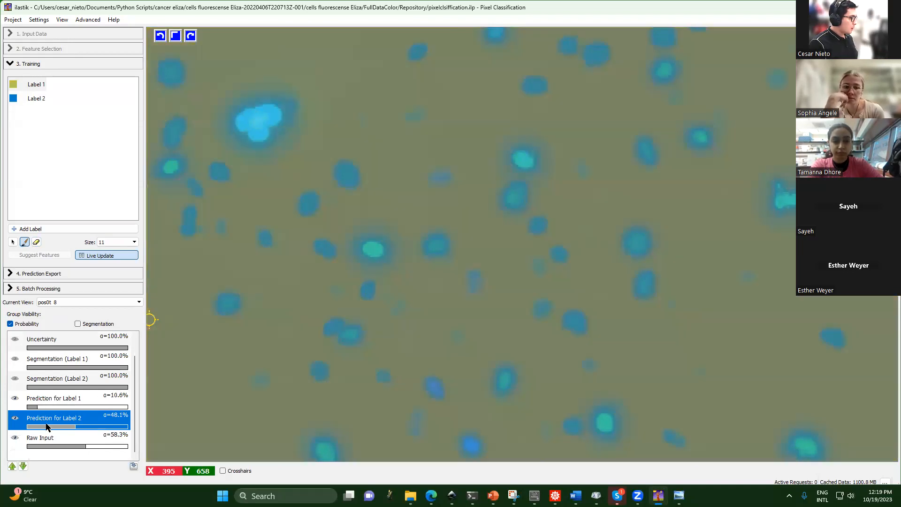
{"action": "left_click", "coordinate": [41, 427]}
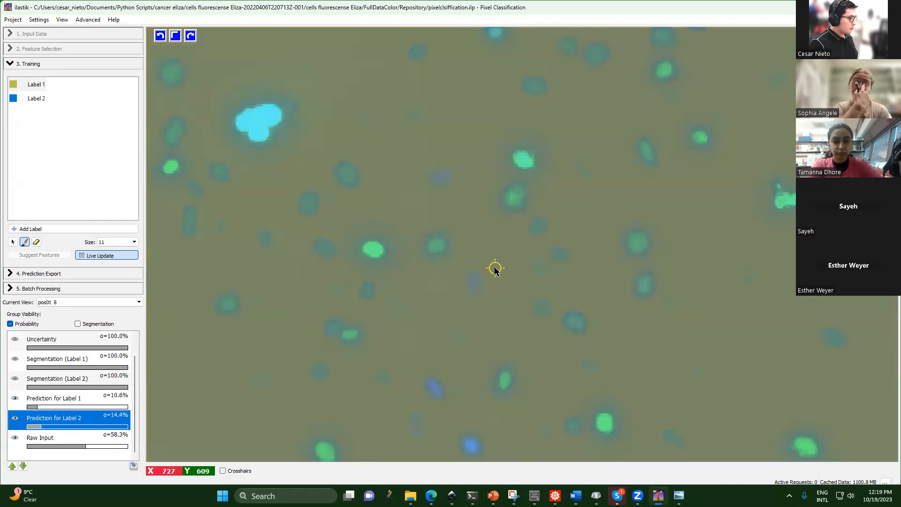
- Paint Label 2 onto the faint cell near the middle of the view and, with live updating off, ring it with Label 1
{"action": "left_click", "coordinate": [36, 98]}
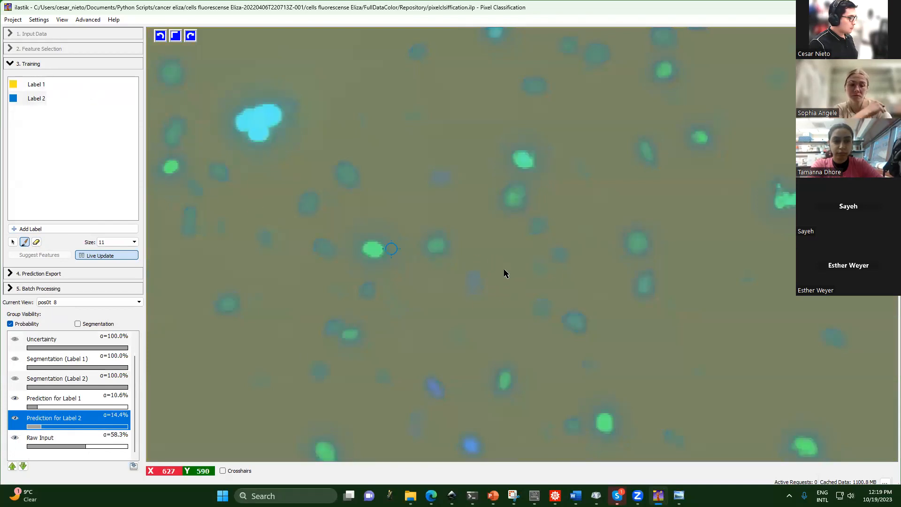
{"action": "left_click_drag", "start_coordinate": [474, 278], "coordinate": [472, 290]}
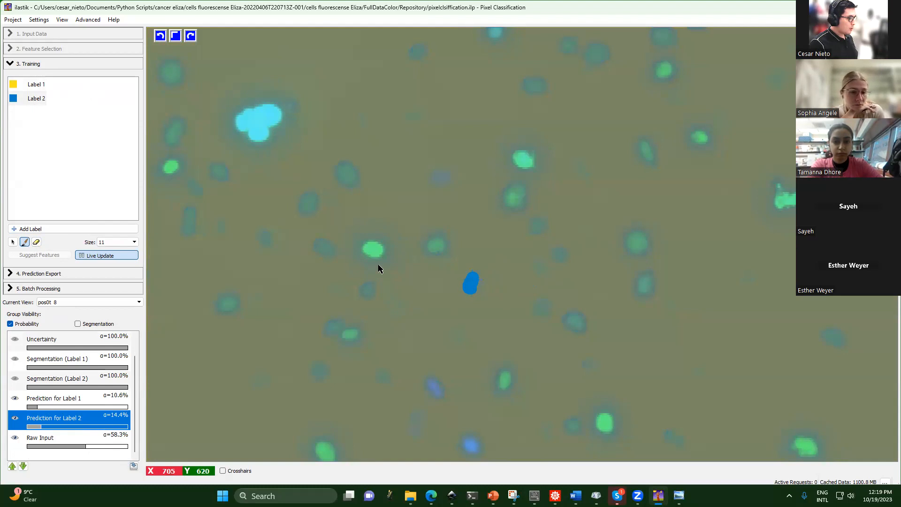
{"action": "left_click", "coordinate": [25, 83]}
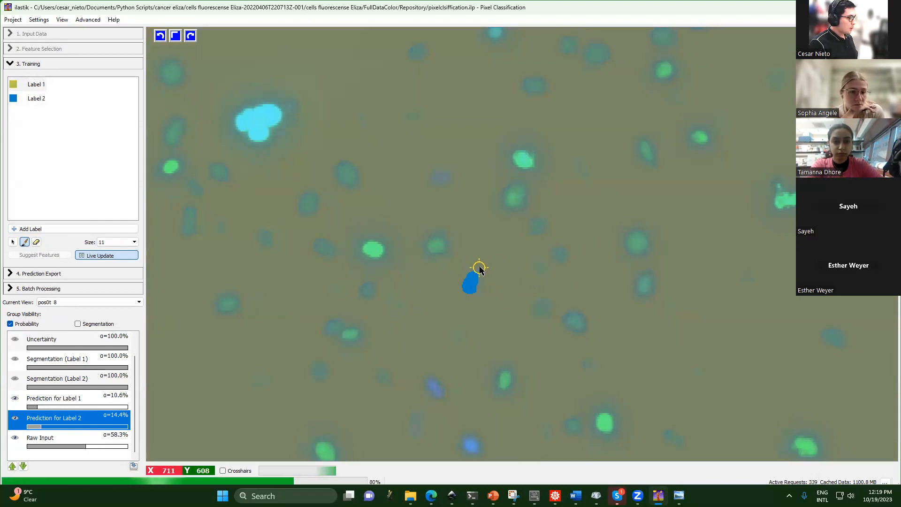
{"action": "left_click", "coordinate": [97, 259]}
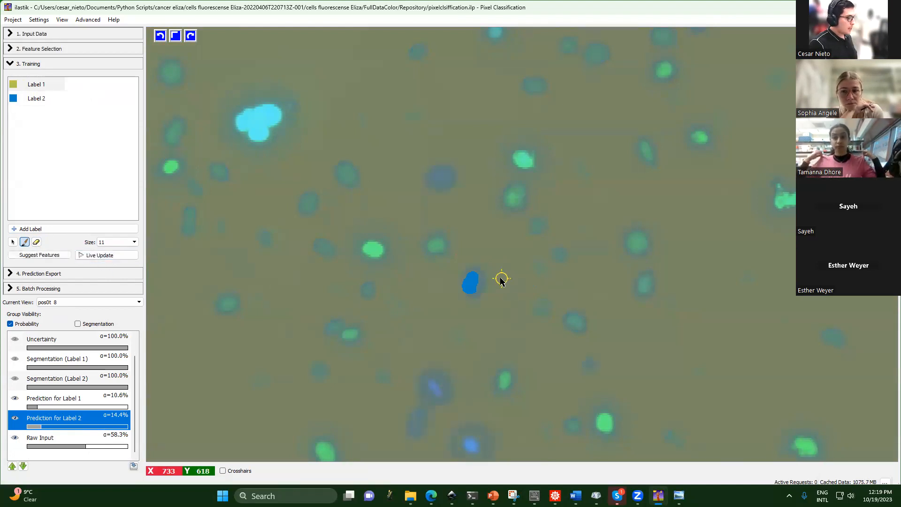
{"action": "mouse_move", "coordinate": [494, 278]}
{"action": "left_mouse_down"}
{"action": "mouse_move", "coordinate": [473, 307]}
{"action": "mouse_move", "coordinate": [451, 294]}
{"action": "mouse_move", "coordinate": [475, 258]}
{"action": "mouse_move", "coordinate": [489, 277]}
{"action": "left_mouse_up"}
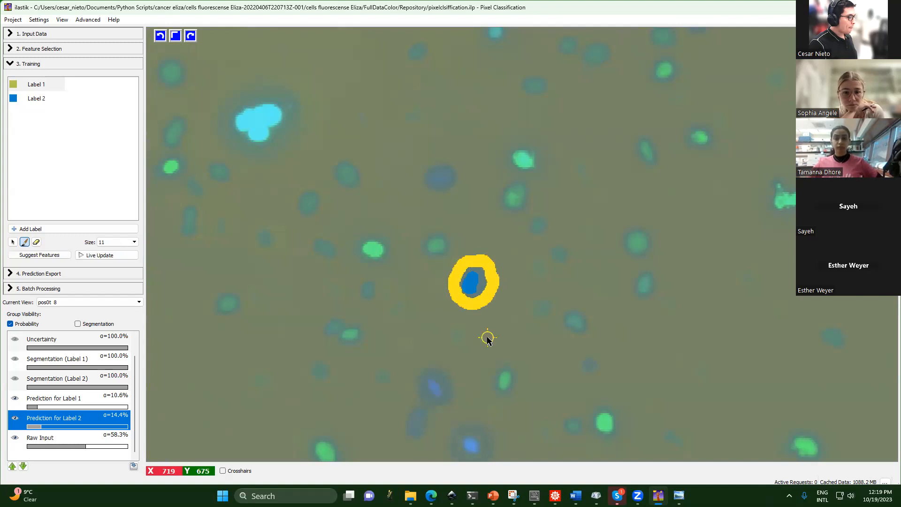
- Fill the rest of the cell inside the Label 1 ring with Label 2
{"action": "left_click", "coordinate": [33, 99]}
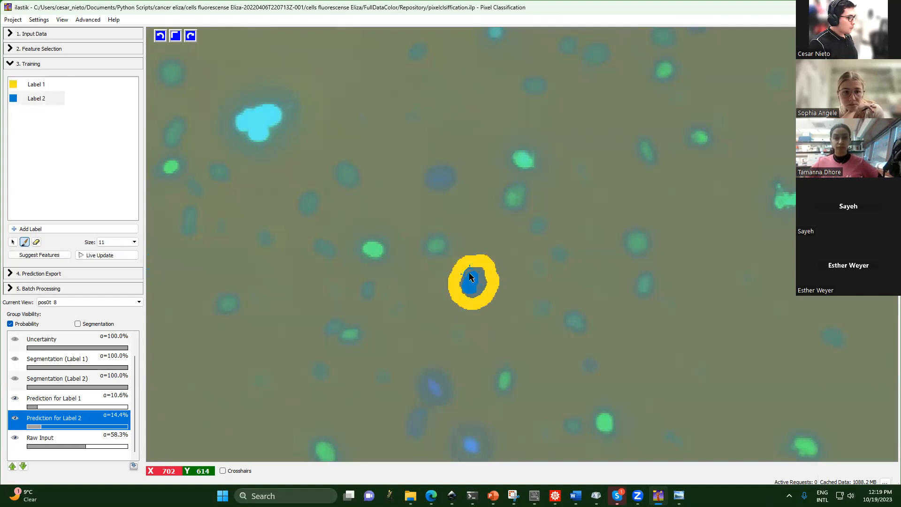
{"action": "mouse_move", "coordinate": [472, 278]}
{"action": "left_mouse_down"}
{"action": "mouse_move", "coordinate": [481, 289]}
{"action": "mouse_move", "coordinate": [474, 297]}
{"action": "mouse_move", "coordinate": [466, 281]}
{"action": "mouse_move", "coordinate": [477, 274]}
{"action": "left_mouse_up"}
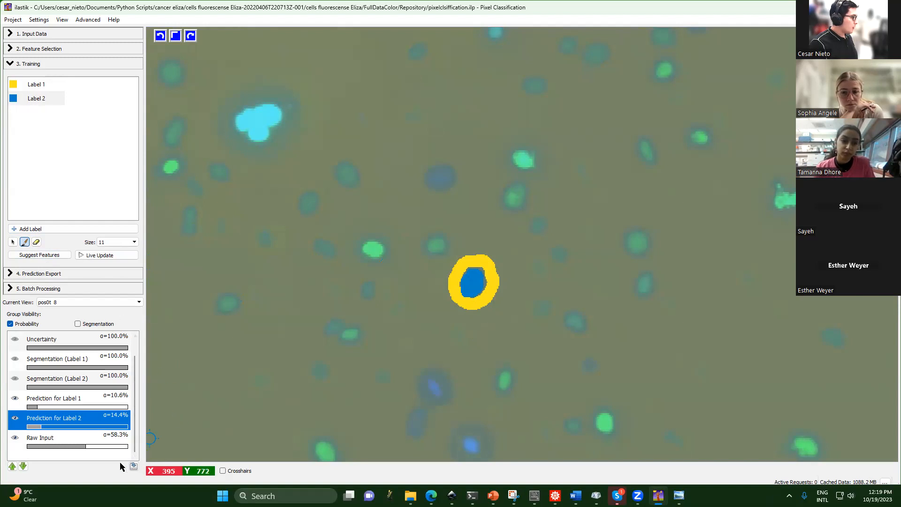
{"action": "scroll", "coordinate": [188, 319], "scroll_direction": "down", "scroll_amount": 6}
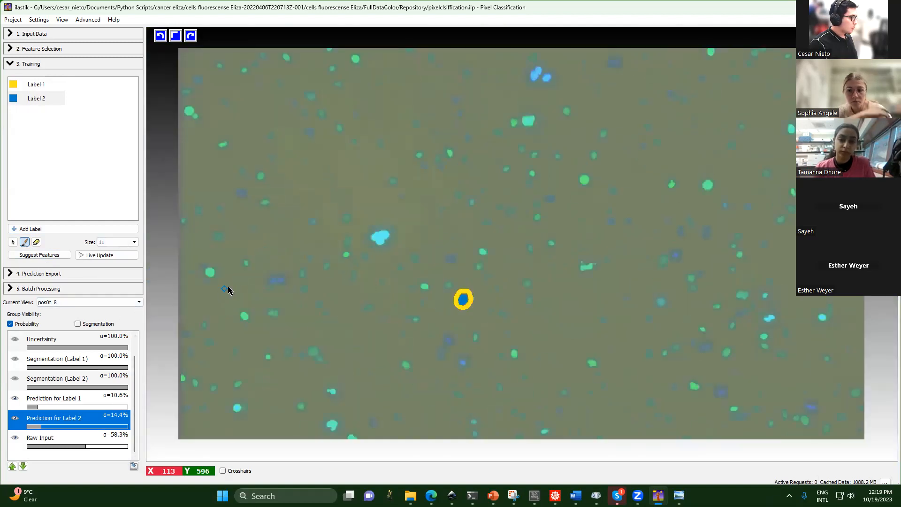
{"action": "scroll", "coordinate": [365, 247], "scroll_direction": "up", "scroll_amount": 3}
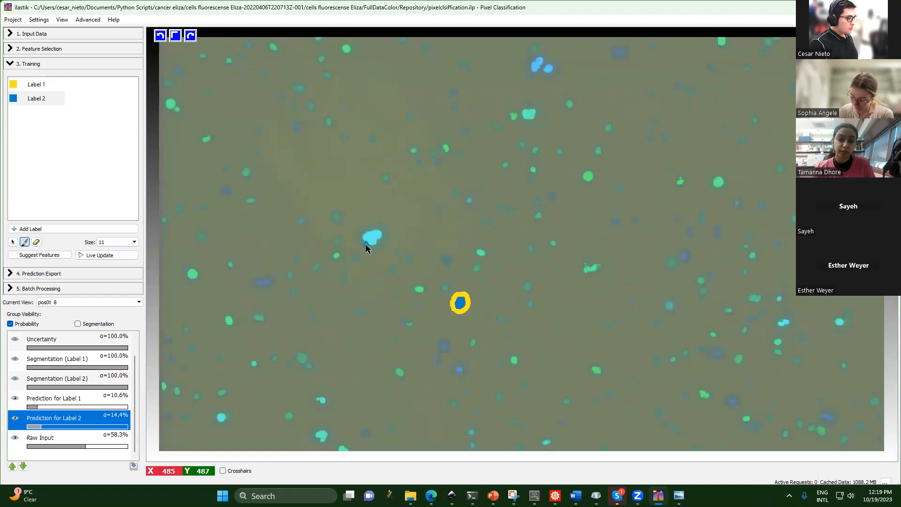
{"action": "scroll", "coordinate": [366, 249], "scroll_direction": "down", "scroll_amount": 1}
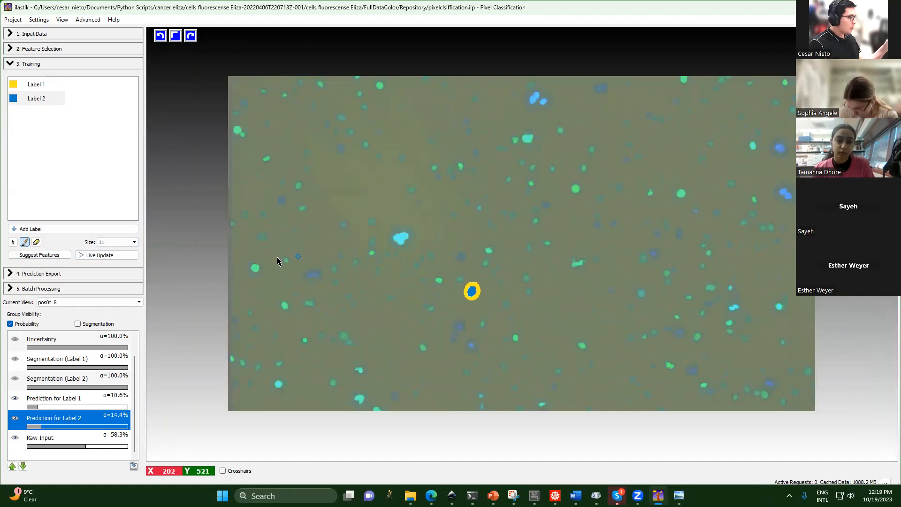
- Open the Prediction Export stage and look through the list of datasets available for export
{"action": "left_click", "coordinate": [29, 274]}
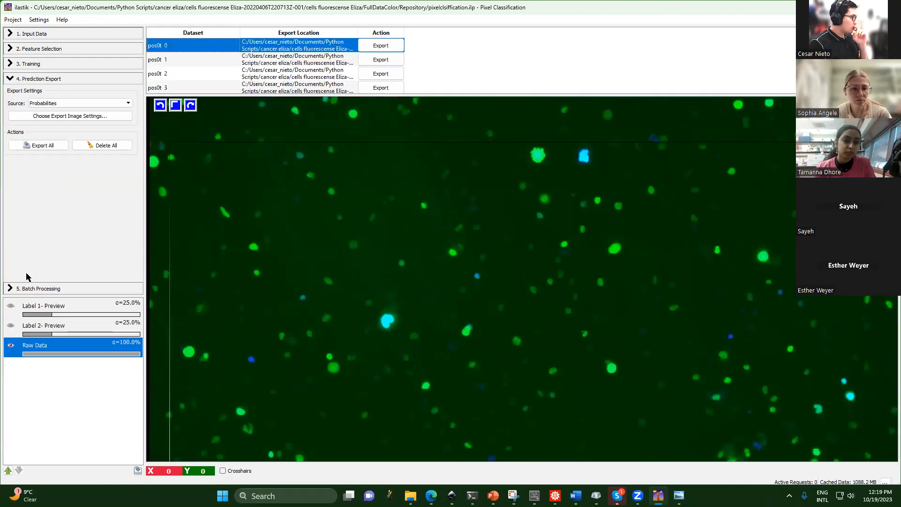
{"action": "scroll", "coordinate": [306, 66], "scroll_direction": "down", "scroll_amount": 15}
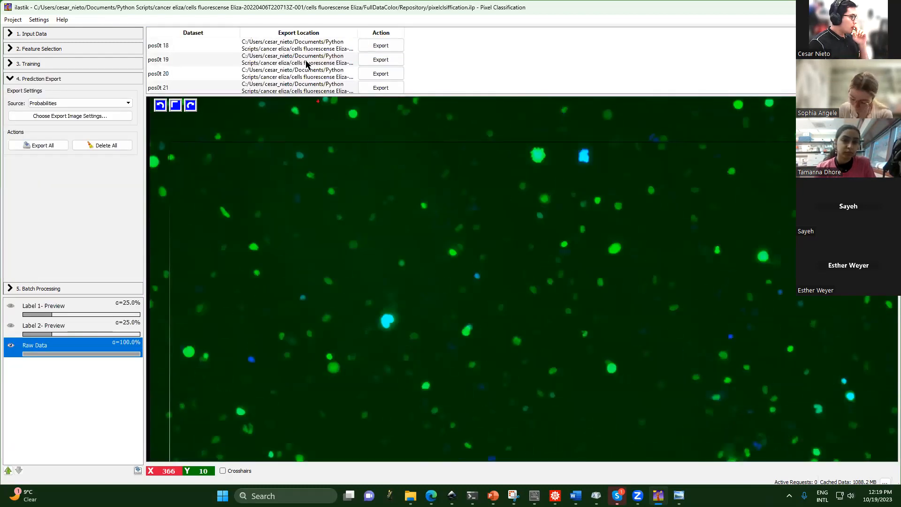
{"action": "scroll", "coordinate": [202, 75], "scroll_direction": "up", "scroll_amount": 15}
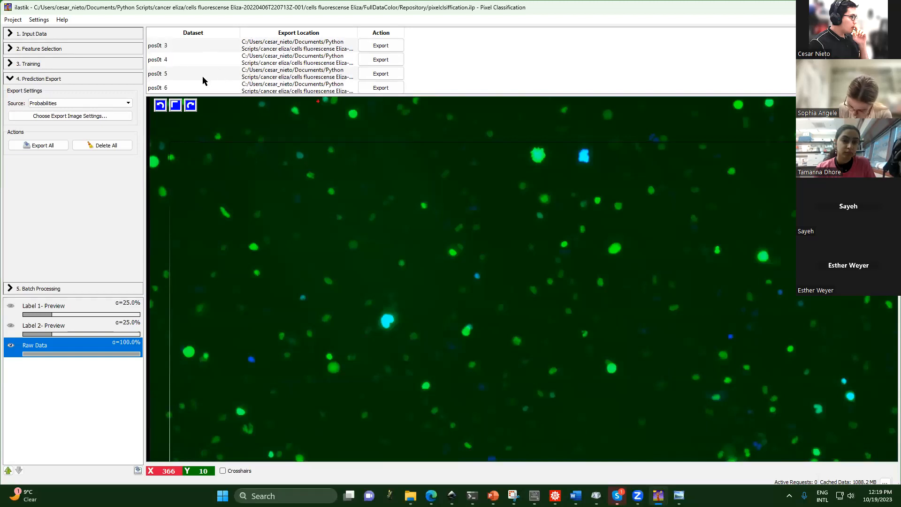
{"action": "scroll", "coordinate": [176, 70], "scroll_direction": "down", "scroll_amount": 9}
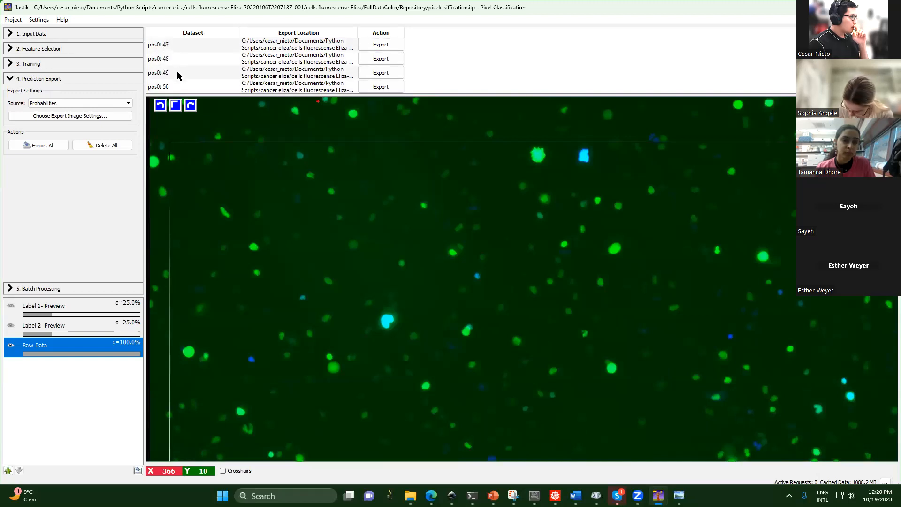
{"action": "scroll", "coordinate": [173, 74], "scroll_direction": "up", "scroll_amount": 9}
{"action": "scroll", "coordinate": [172, 75], "scroll_direction": "down", "scroll_amount": 16}
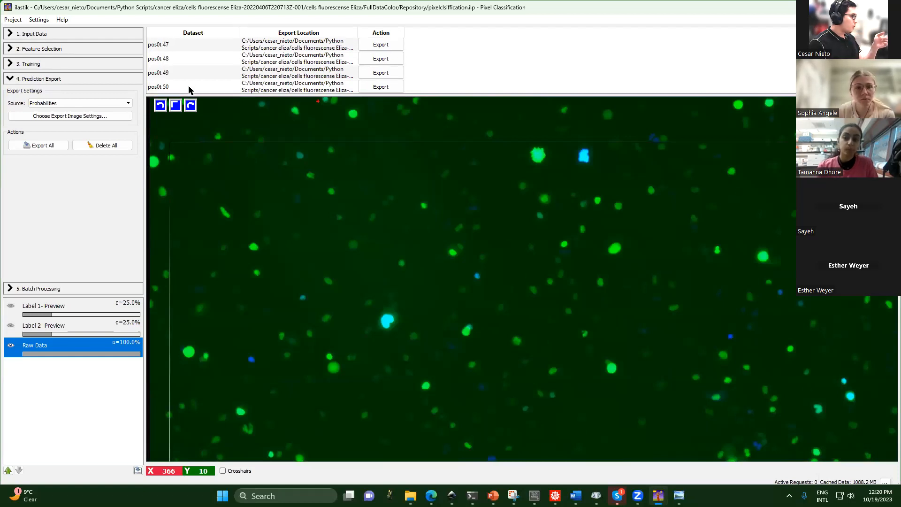
- Open the export image settings and set the output file format to tif
{"action": "left_click", "coordinate": [84, 118]}
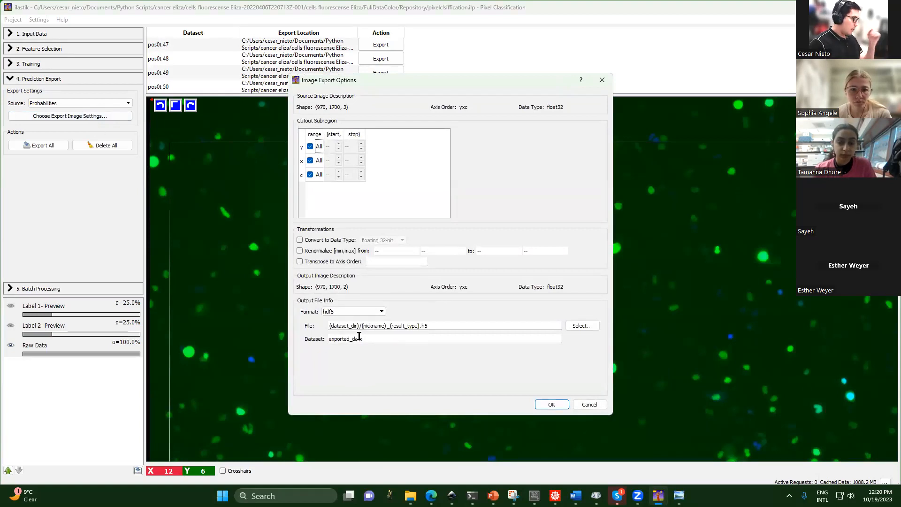
{"action": "left_click", "coordinate": [381, 312]}
{"action": "scroll", "coordinate": [353, 357], "scroll_direction": "down", "scroll_amount": 7}
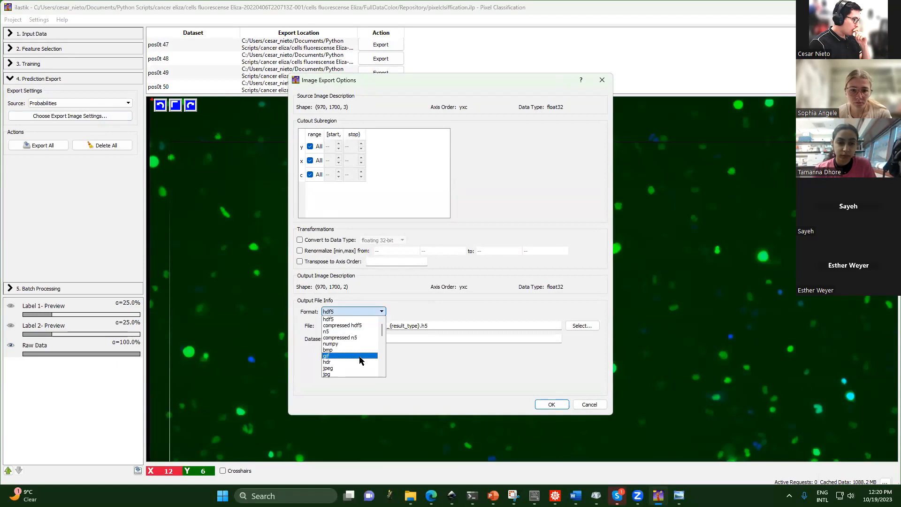
{"action": "scroll", "coordinate": [353, 357], "scroll_direction": "down", "scroll_amount": 3}
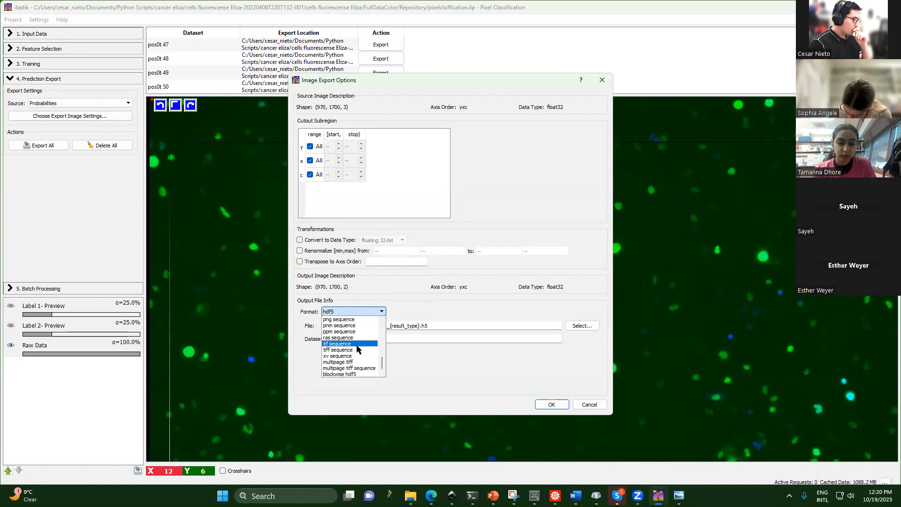
{"action": "left_click", "coordinate": [349, 344]}
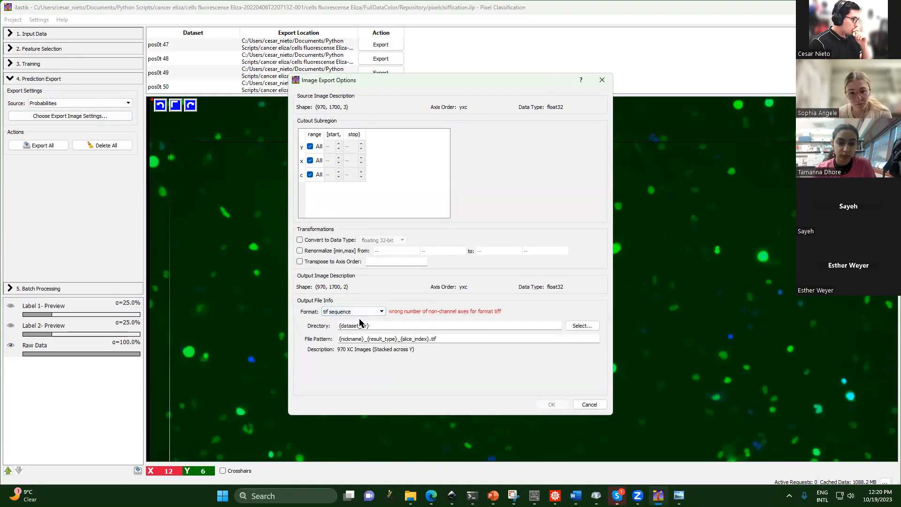
{"action": "left_click", "coordinate": [361, 312]}
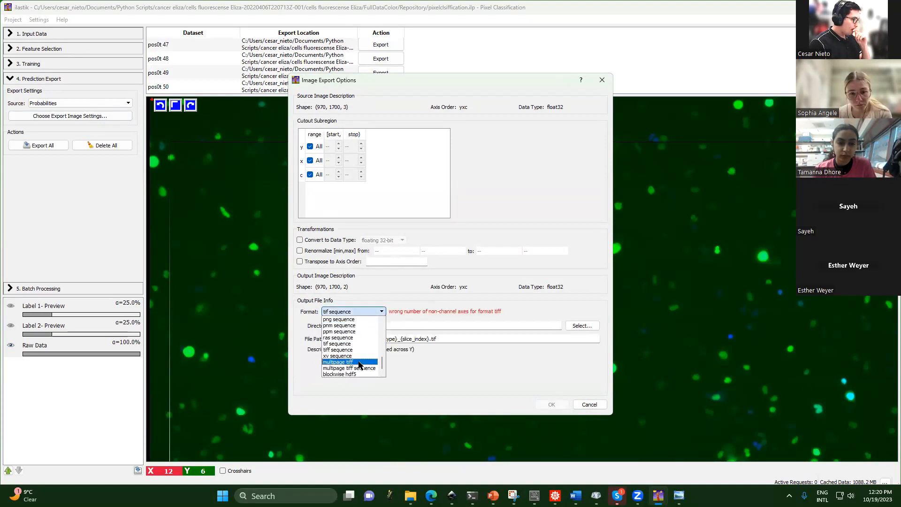
{"action": "scroll", "coordinate": [361, 355], "scroll_direction": "up", "scroll_amount": 5}
{"action": "scroll", "coordinate": [361, 355], "scroll_direction": "down", "scroll_amount": 1}
{"action": "left_click", "coordinate": [351, 349]}
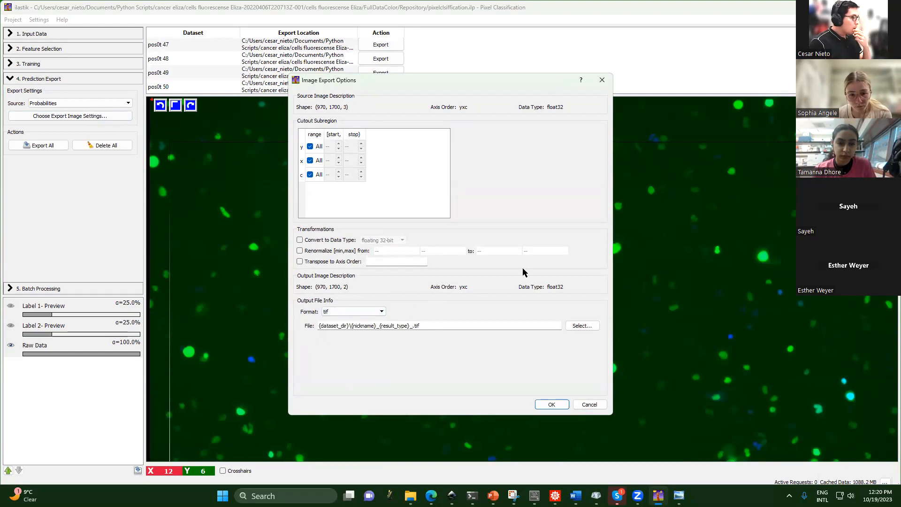
- Browse for an export location and go to the FullDataColor folder that contains the videos folder
{"action": "left_click", "coordinate": [580, 327]}
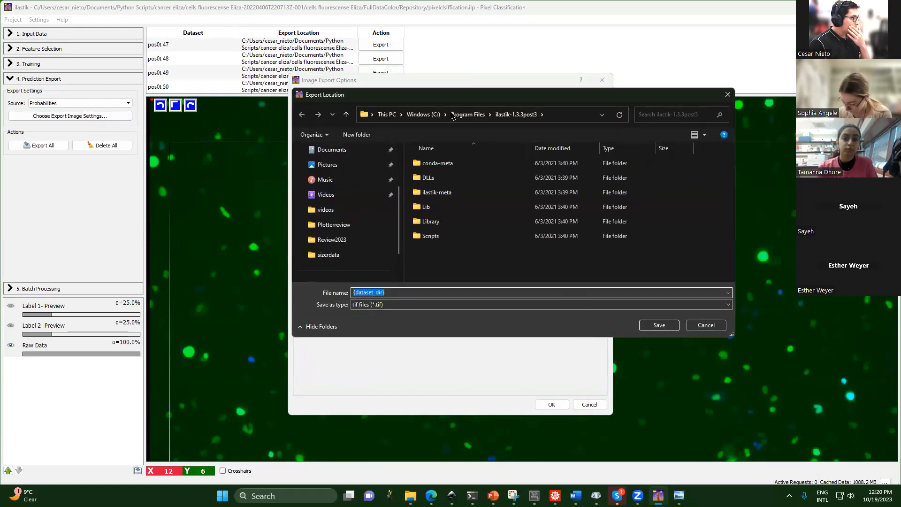
{"action": "left_click", "coordinate": [345, 215]}
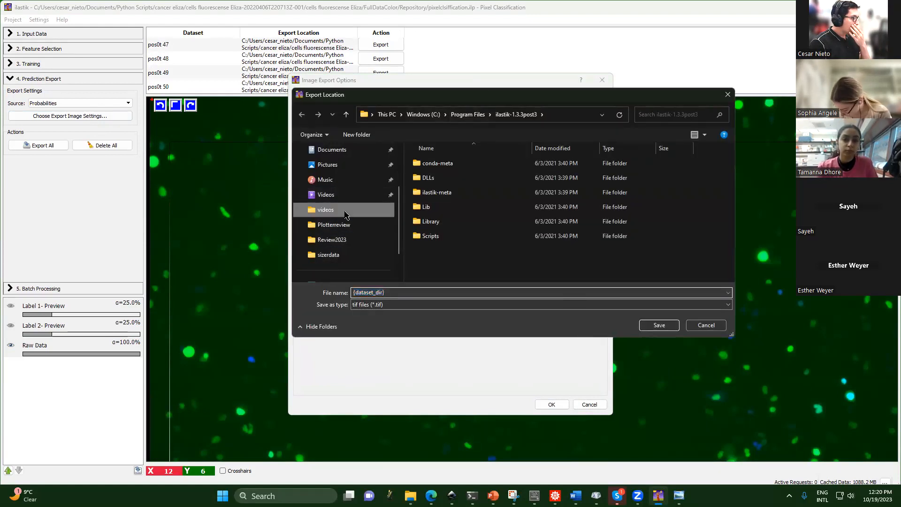
{"action": "left_click", "coordinate": [471, 116]}
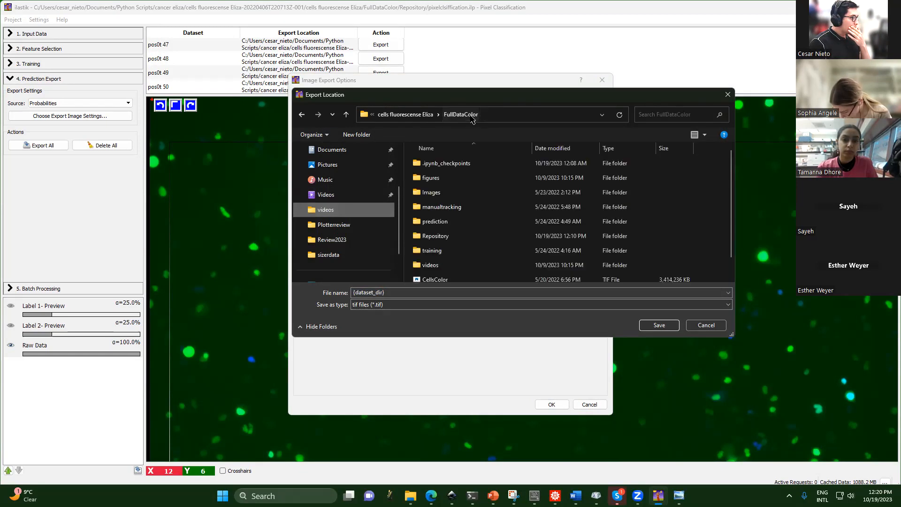
- Create a folder named "training prediction" inside FullDataColor and open it as the export destination
{"action": "right_click", "coordinate": [704, 242]}
{"action": "mouse_move", "coordinate": [768, 341]}
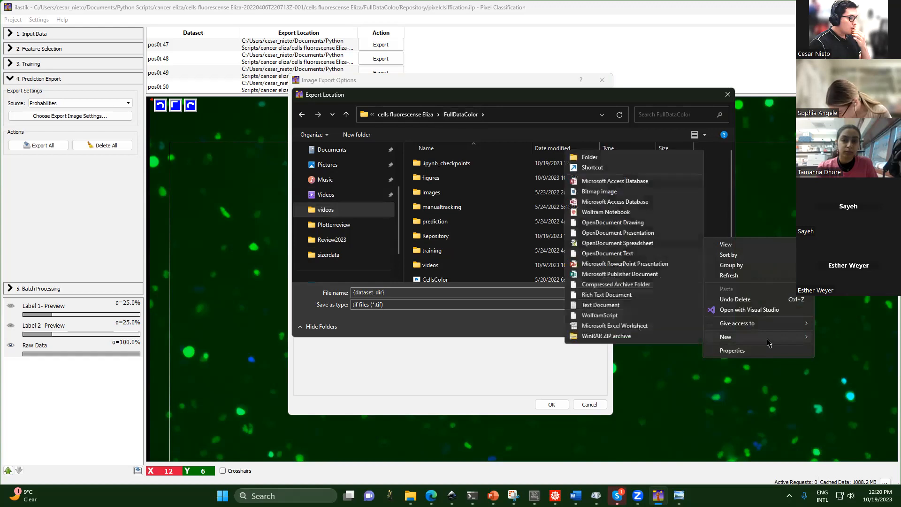
{"action": "left_click", "coordinate": [640, 158]}
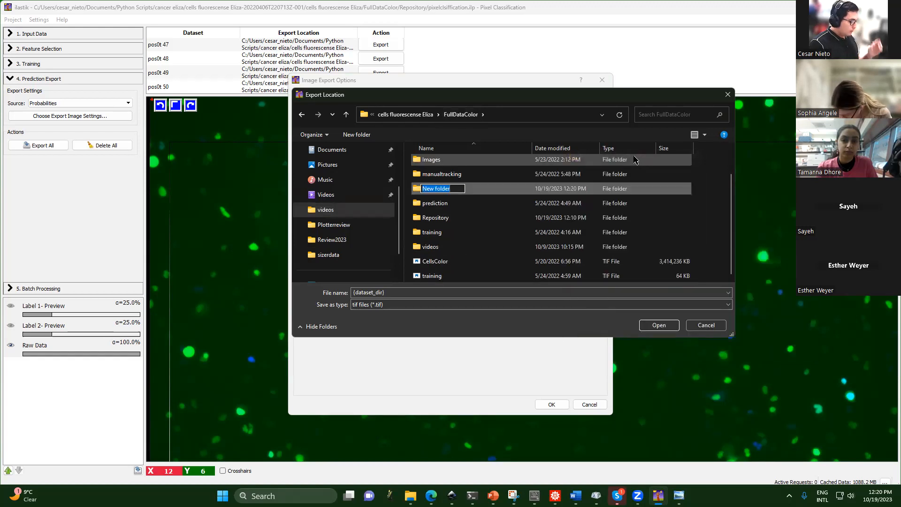
{"action": "type", "text": "tr"}
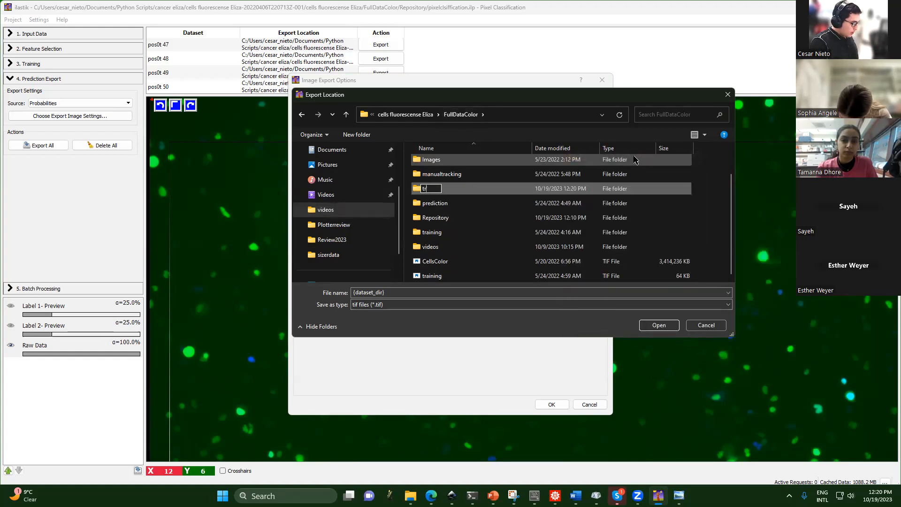
{"action": "type", "text": "aining p"}
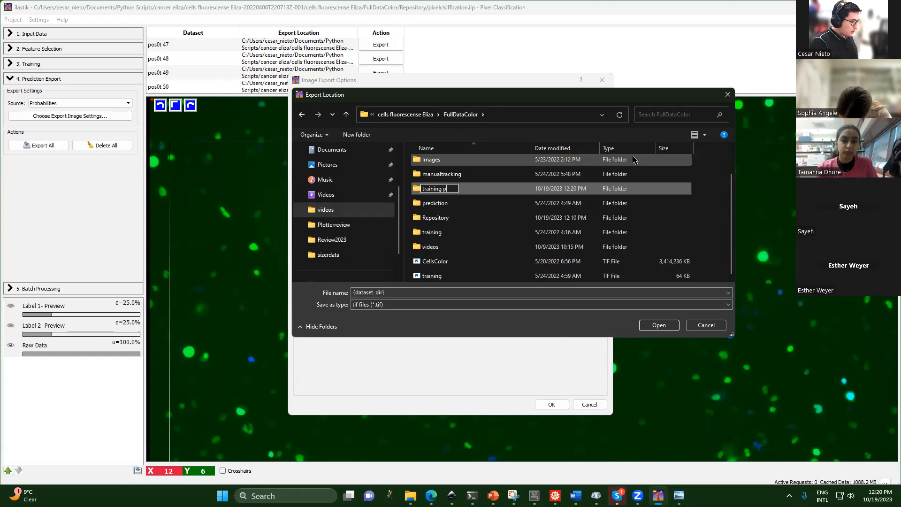
{"action": "type", "text": "rediction"}
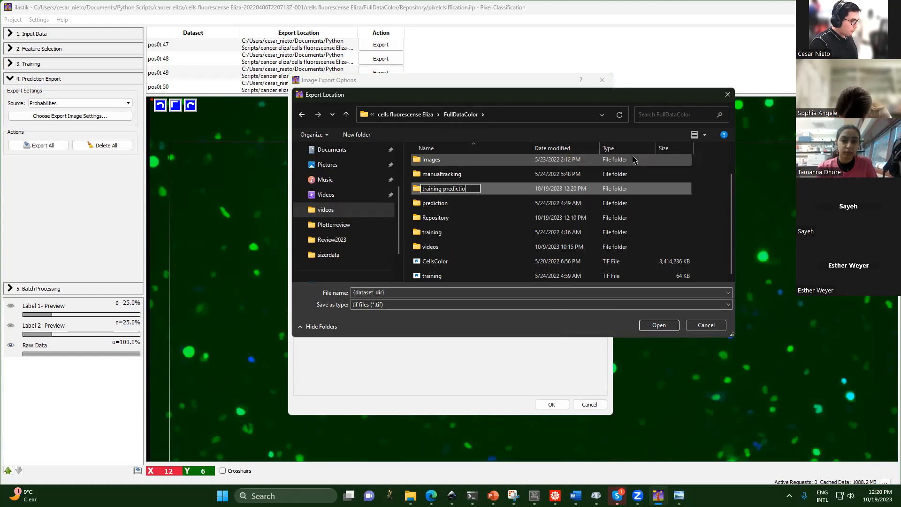
{"action": "key", "text": "Return"}
{"action": "key", "text": "Return"}
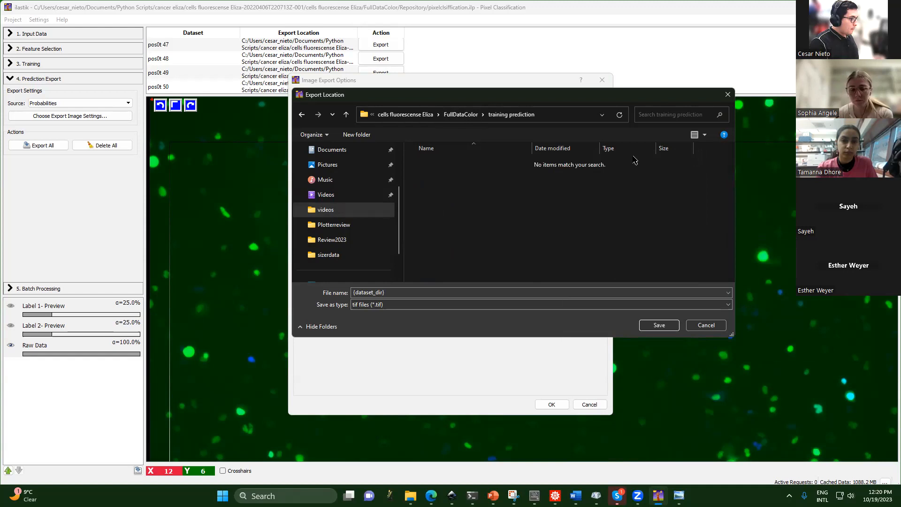
- Save the {dataset_dir} file name in the training prediction folder as the export location and accept the image export options
{"action": "left_click", "coordinate": [672, 325]}
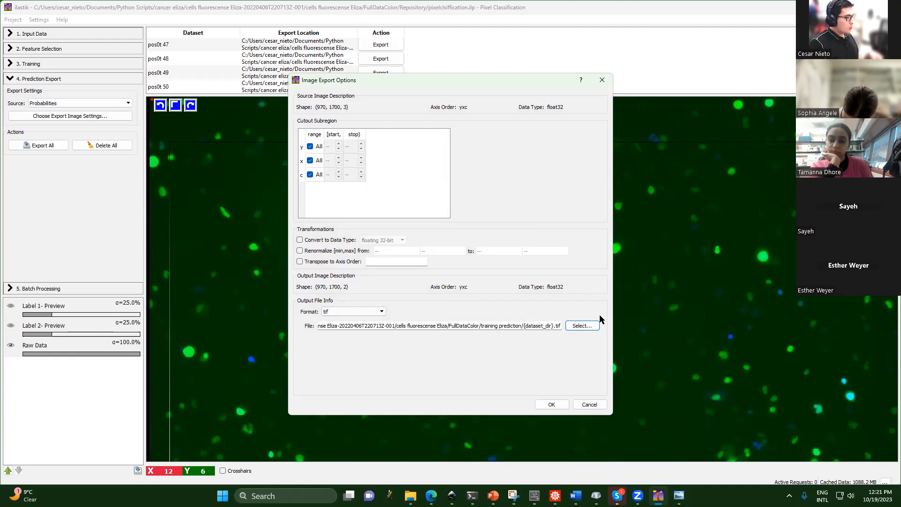
{"action": "left_click", "coordinate": [551, 405]}
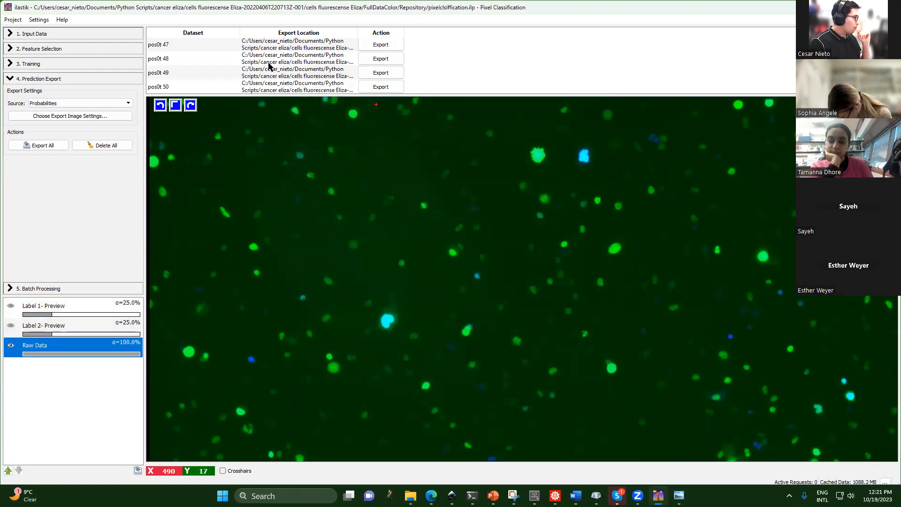
- Try to export all datasets with Probabilities as the source and dismiss the export error dialogs
{"action": "left_click", "coordinate": [44, 147]}
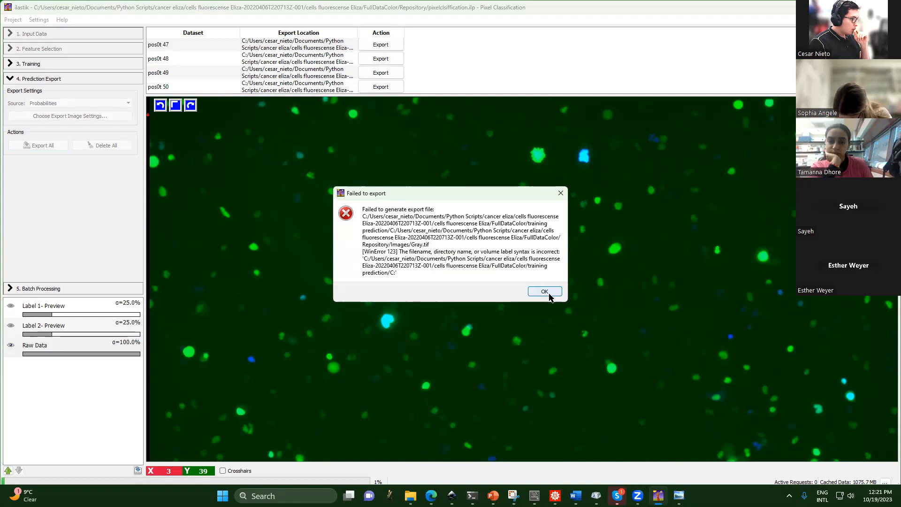
{"action": "left_click", "coordinate": [549, 294]}
{"action": "left_click", "coordinate": [547, 292]}
{"action": "left_click", "coordinate": [560, 194]}
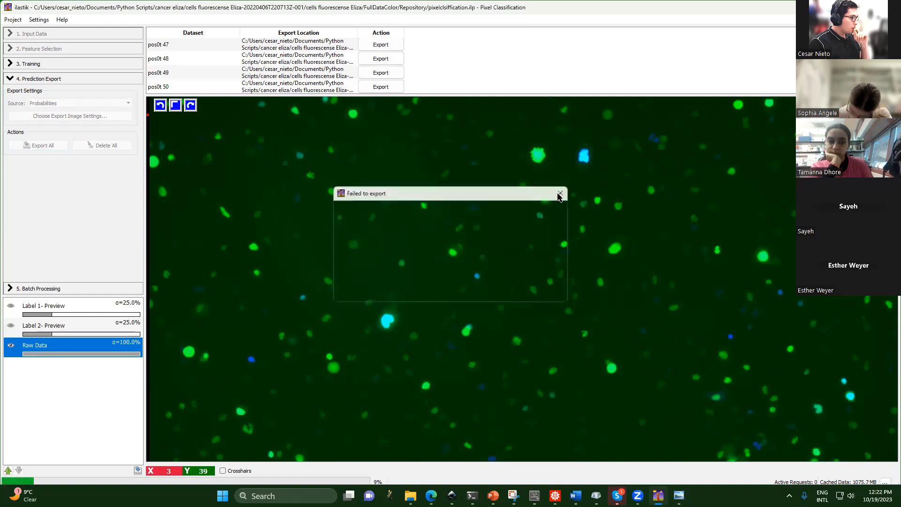
{"action": "left_click", "coordinate": [559, 196]}
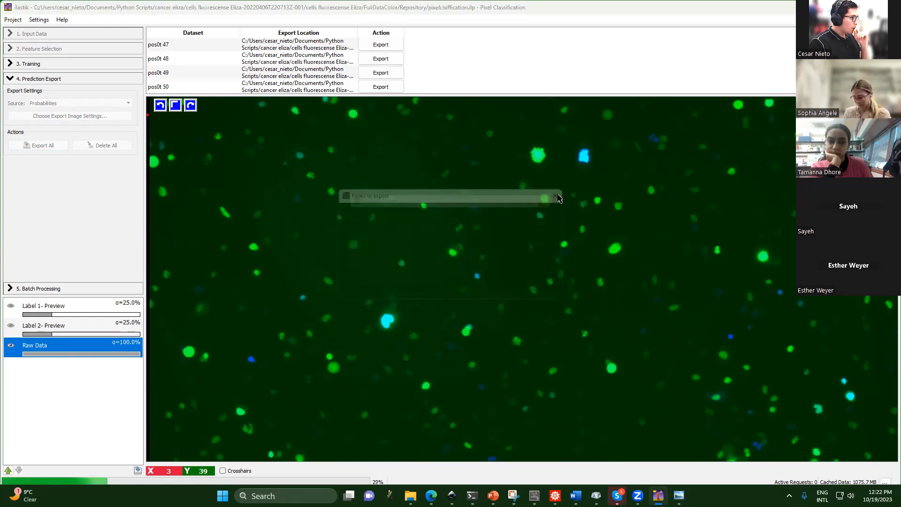
{"action": "left_click", "coordinate": [559, 194]}
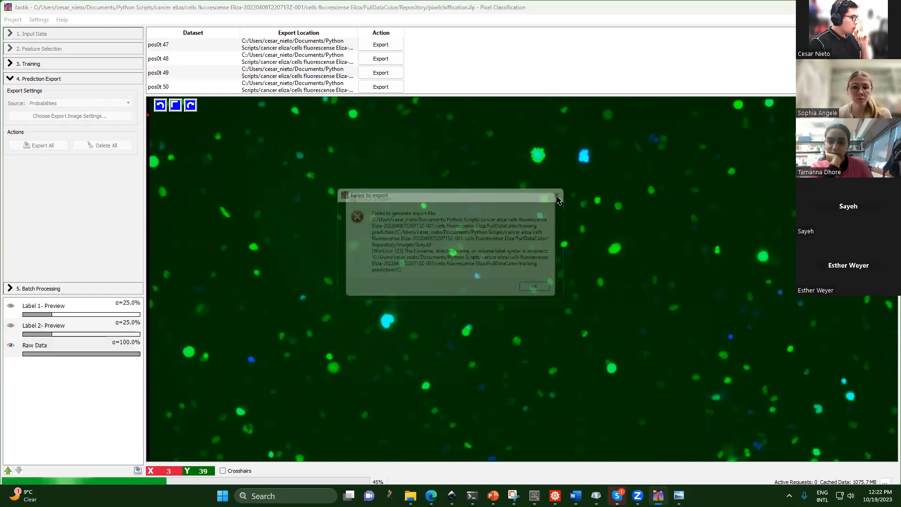
{"action": "left_click", "coordinate": [560, 194]}
{"action": "left_click", "coordinate": [559, 196]}
{"action": "left_click", "coordinate": [560, 197]}
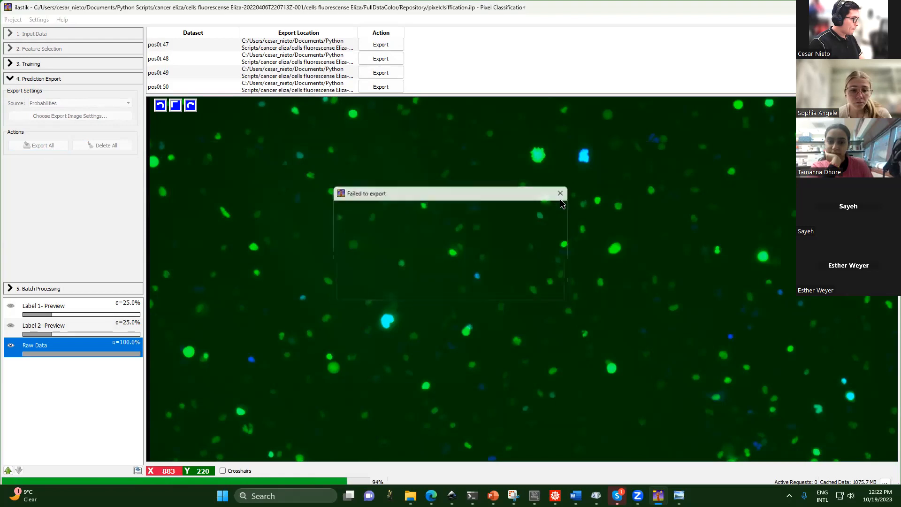
{"action": "left_click", "coordinate": [560, 197]}
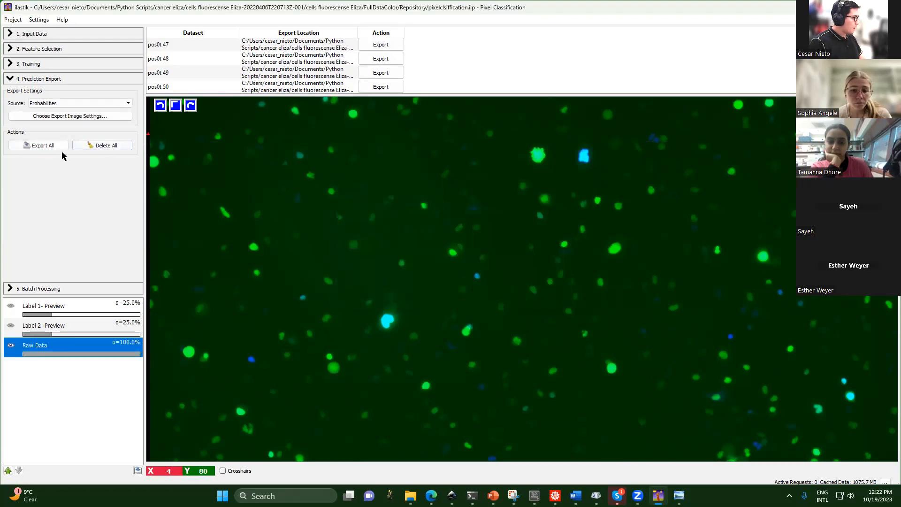
- Change the prediction export source to Simple Segmentation
{"action": "left_click", "coordinate": [107, 118]}
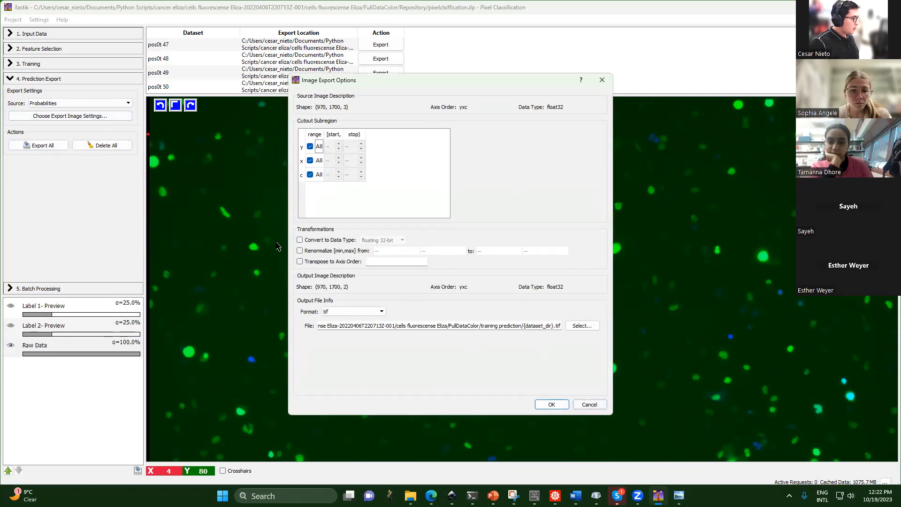
{"action": "key", "text": "Escape"}
{"action": "left_click", "coordinate": [104, 102]}
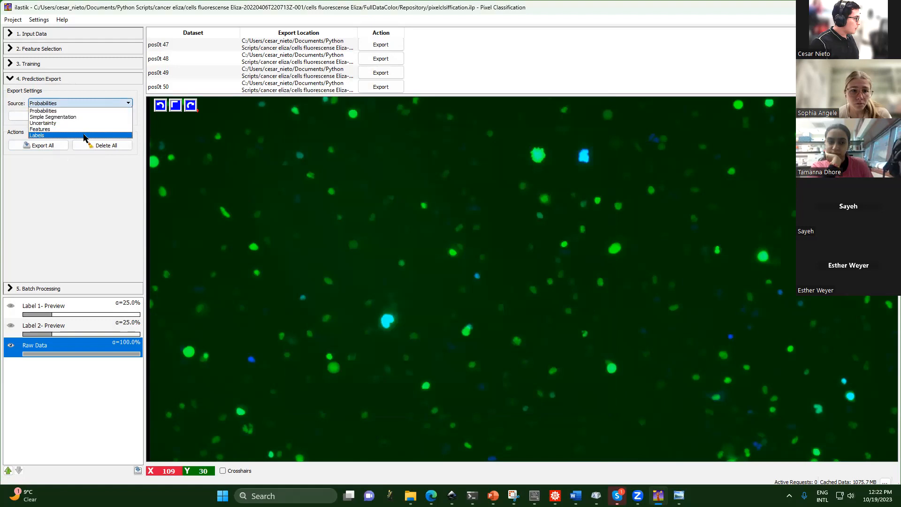
{"action": "left_click", "coordinate": [87, 118]}
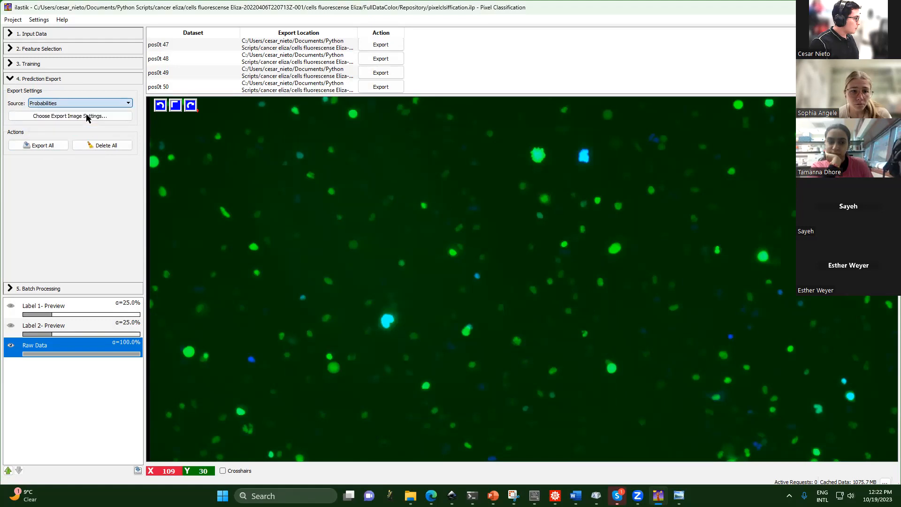
{"action": "left_click", "coordinate": [55, 143]}
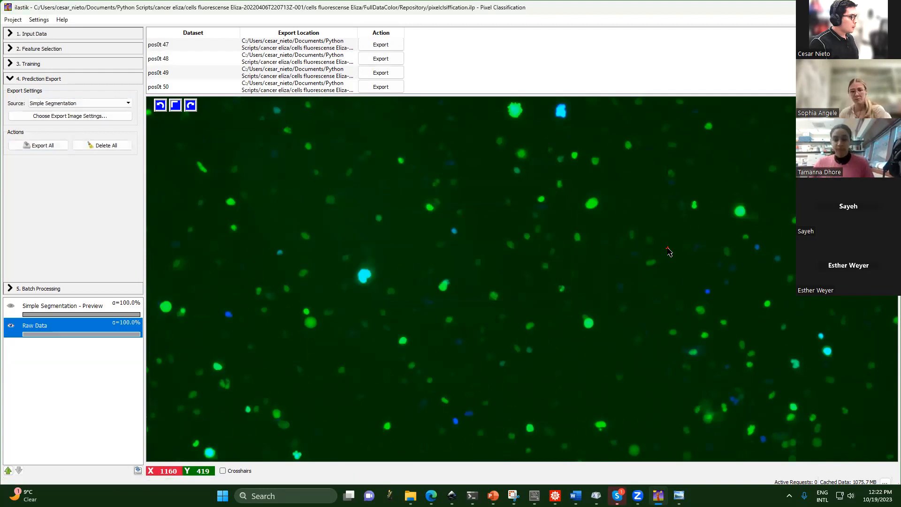
{"action": "left_click", "coordinate": [106, 107]}
- Set the output file format to tiff in the image export settings and accept them
{"action": "left_click", "coordinate": [49, 117]}
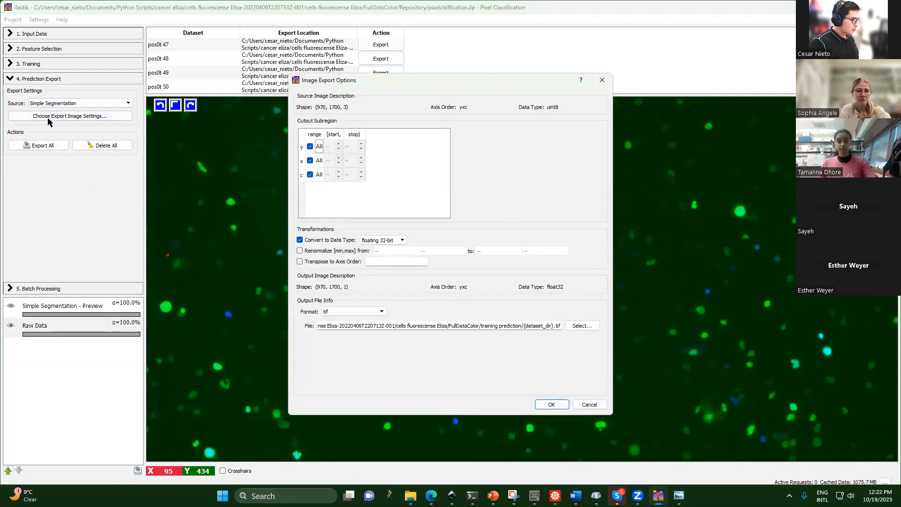
{"action": "left_click", "coordinate": [352, 311]}
{"action": "scroll", "coordinate": [347, 347], "scroll_direction": "down", "scroll_amount": 3}
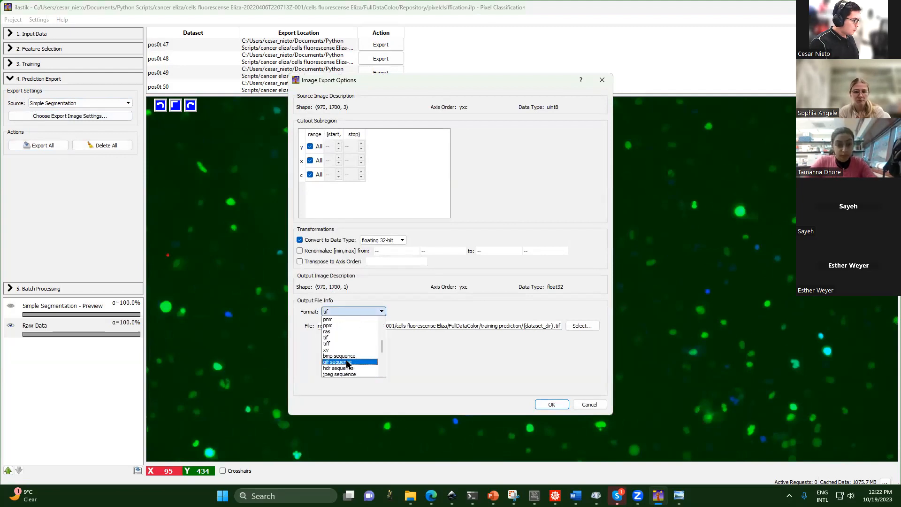
{"action": "left_click", "coordinate": [339, 345]}
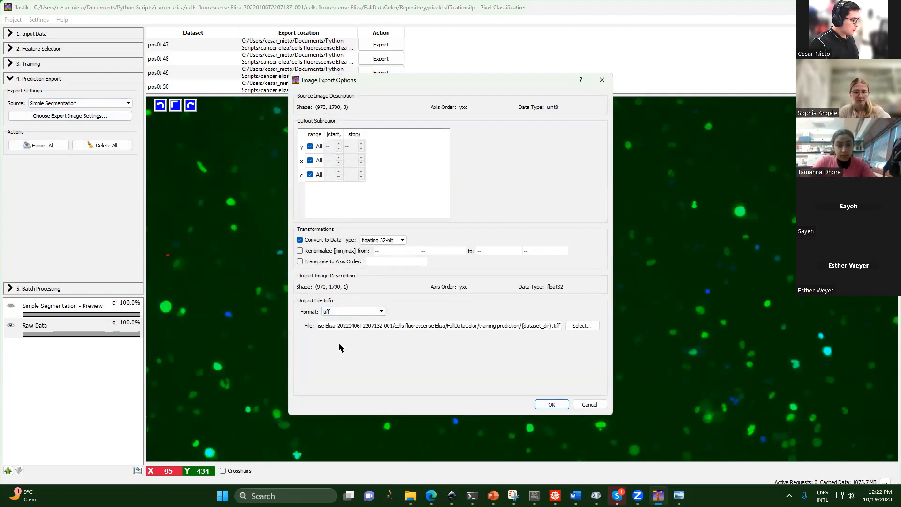
{"action": "left_click", "coordinate": [564, 406]}
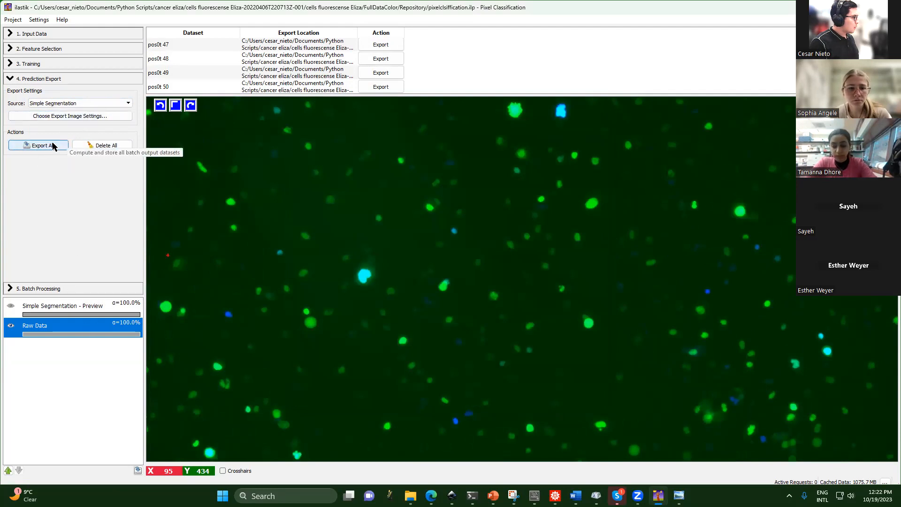
- Try to export only the first dataset, pos0t 0, and dismiss the export error
{"action": "scroll", "coordinate": [365, 51], "scroll_direction": "up", "scroll_amount": 15}
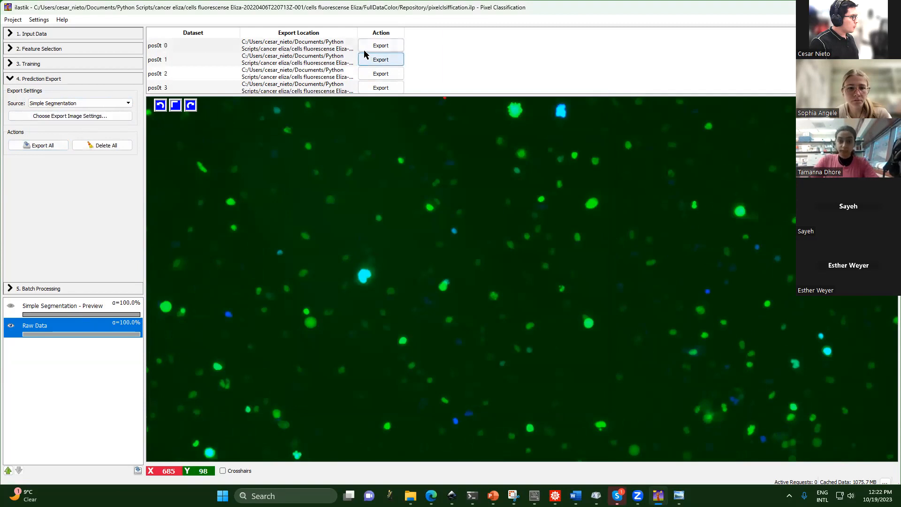
{"action": "left_click", "coordinate": [388, 48]}
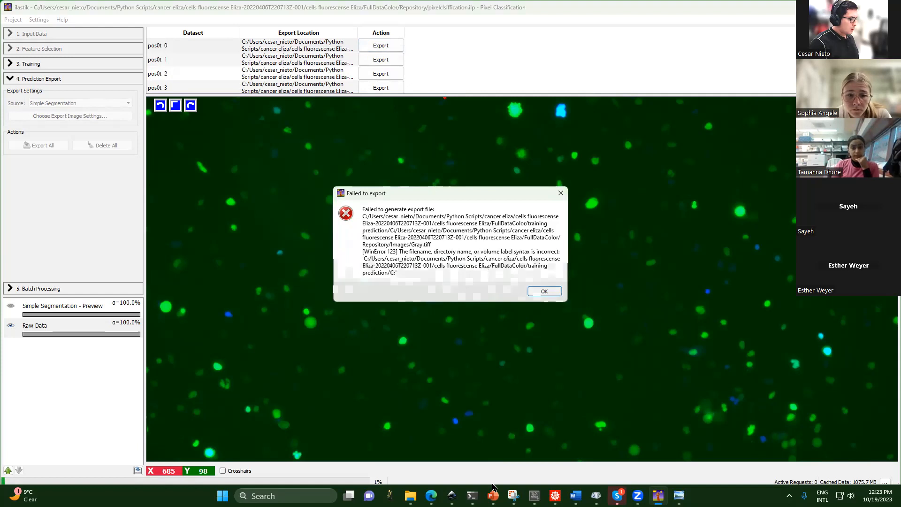
{"action": "key", "text": "Return"}
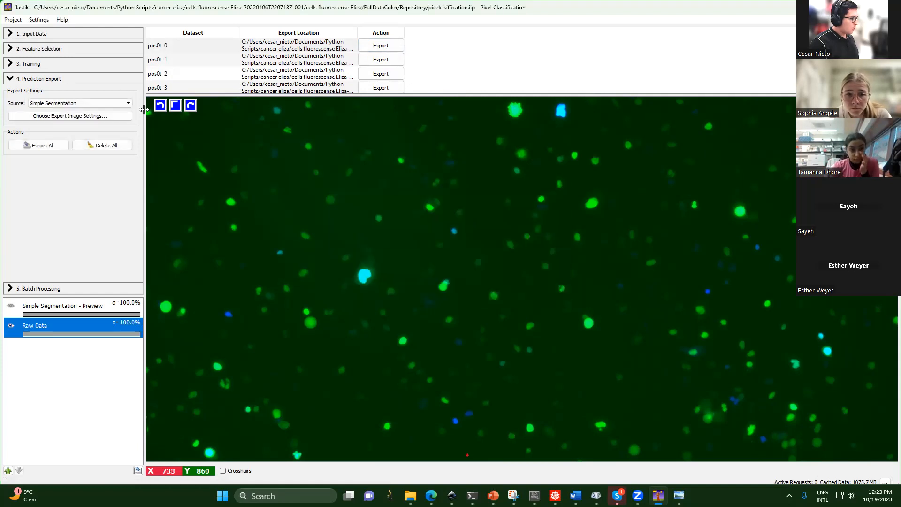
- Check the contents of the training prediction folder inside FullDataColor in File Explorer, and return to ilastik
{"action": "left_click", "coordinate": [410, 496]}
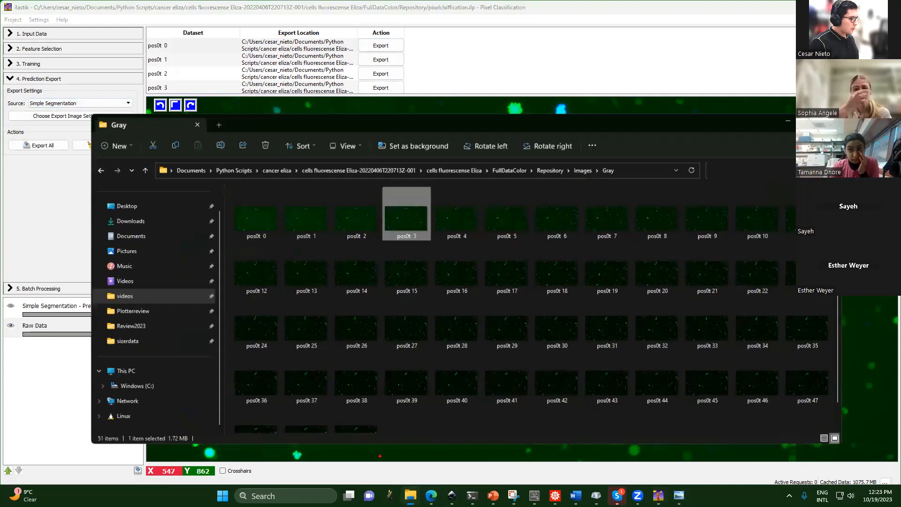
{"action": "left_click", "coordinate": [585, 171]}
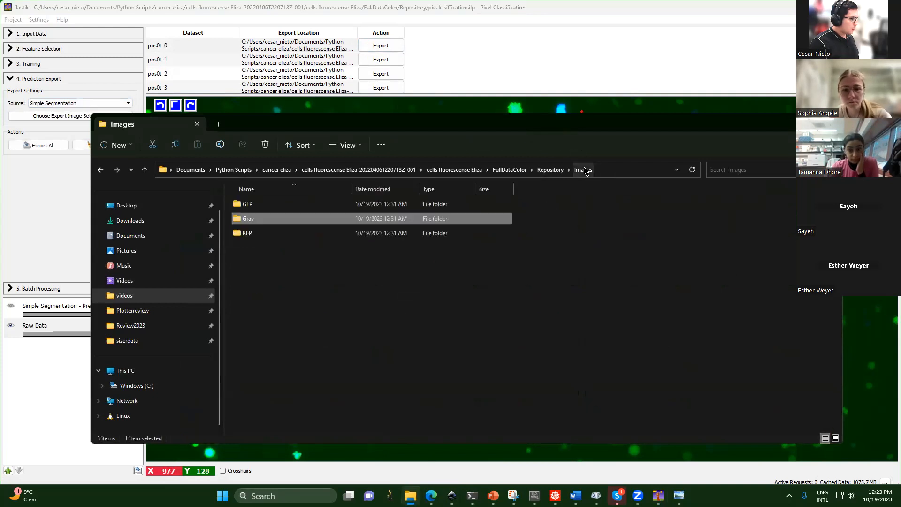
{"action": "left_click", "coordinate": [550, 170]}
{"action": "left_click", "coordinate": [520, 171]}
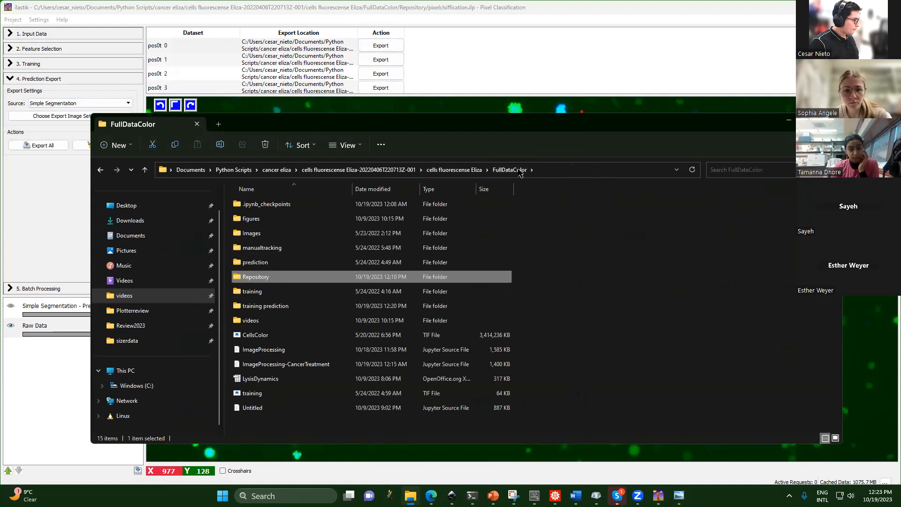
{"action": "double_click", "coordinate": [276, 306]}
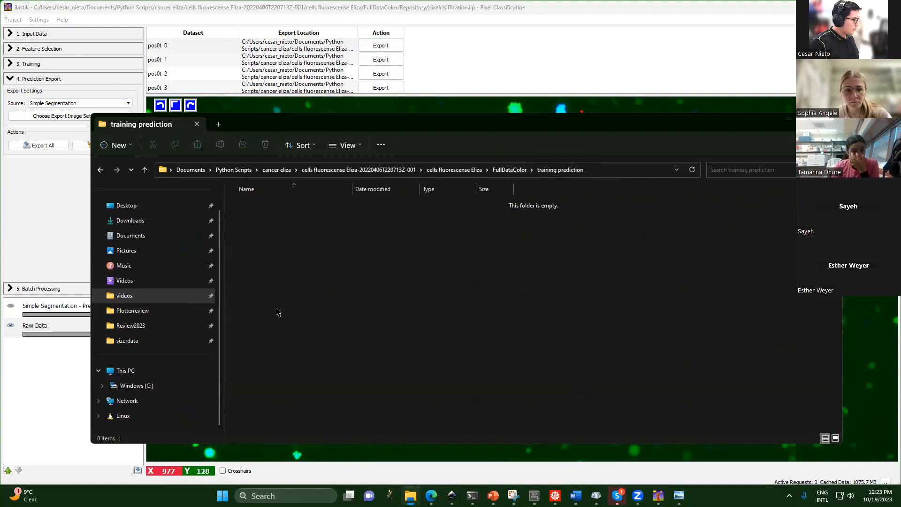
{"action": "left_click", "coordinate": [488, 51]}
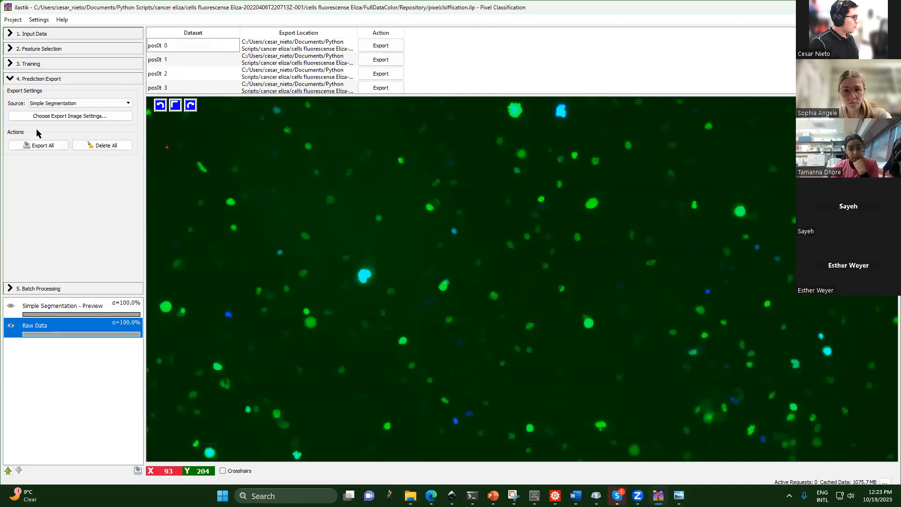
- Review the image export settings and the available export sources, keeping Simple Segmentation selected
{"action": "left_click", "coordinate": [59, 116]}
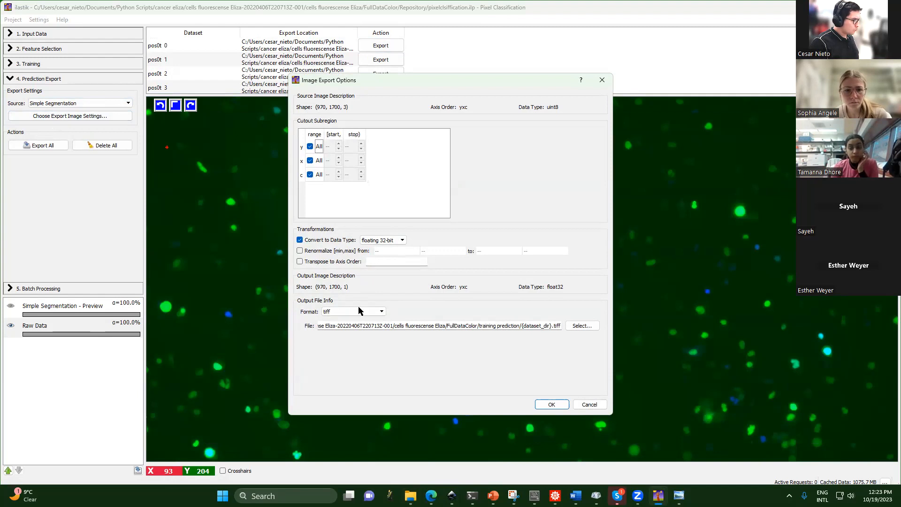
{"action": "key", "text": "Return"}
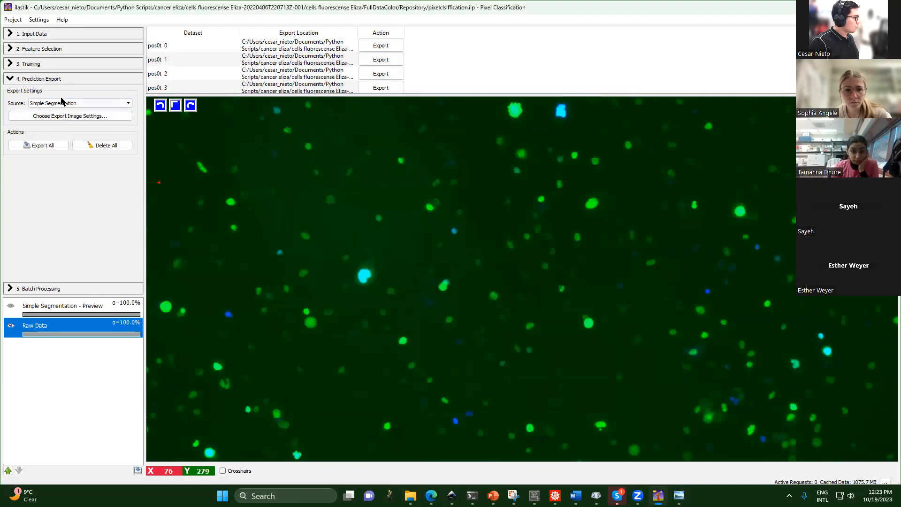
{"action": "left_click", "coordinate": [63, 103]}
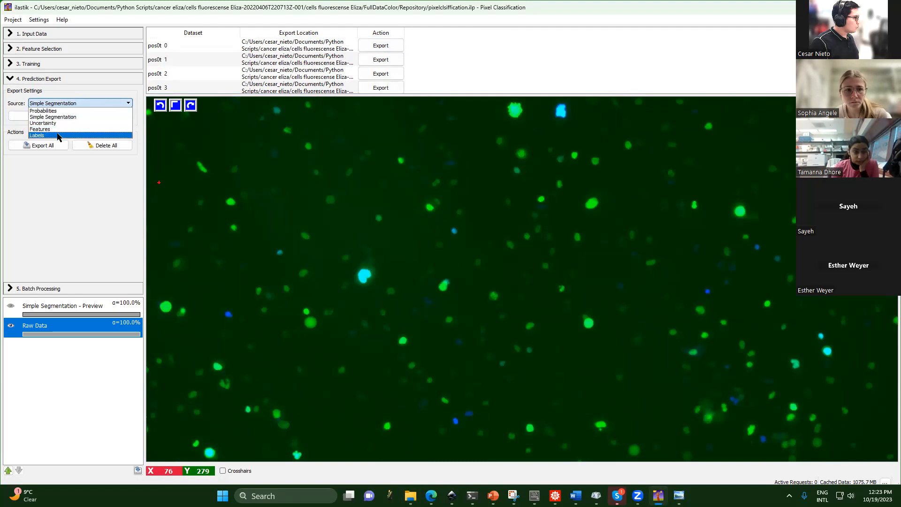
{"action": "left_click", "coordinate": [60, 118]}
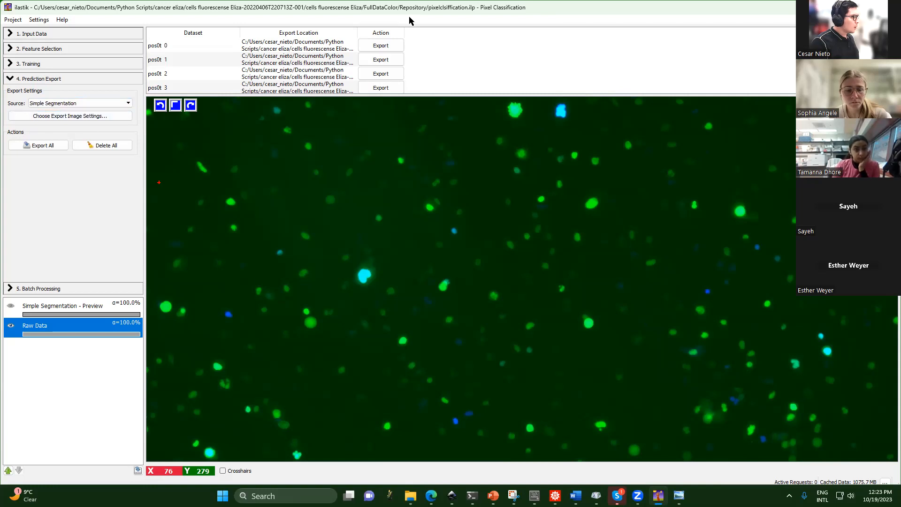
- Turn off data type conversion in the image export settings and run the export for all datasets
{"action": "left_click", "coordinate": [30, 120]}
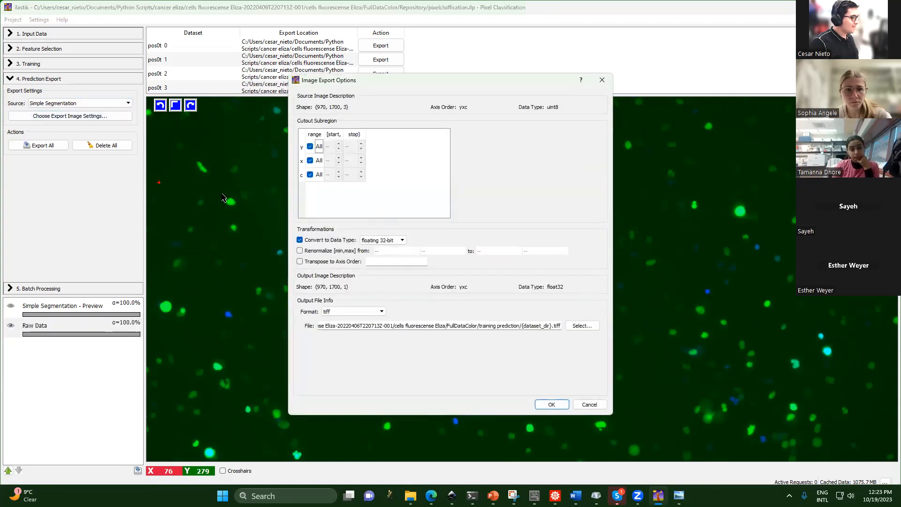
{"action": "left_click", "coordinate": [384, 240]}
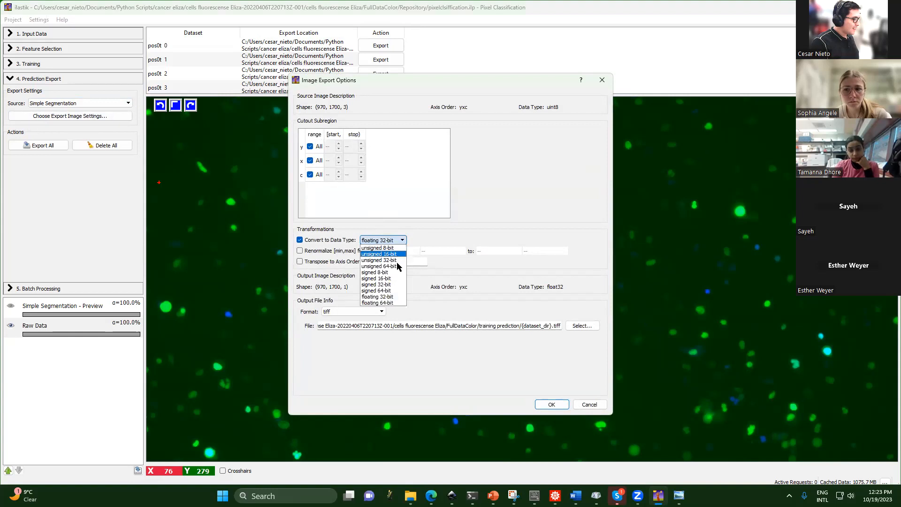
{"action": "left_click", "coordinate": [299, 256]}
{"action": "left_click", "coordinate": [301, 240]}
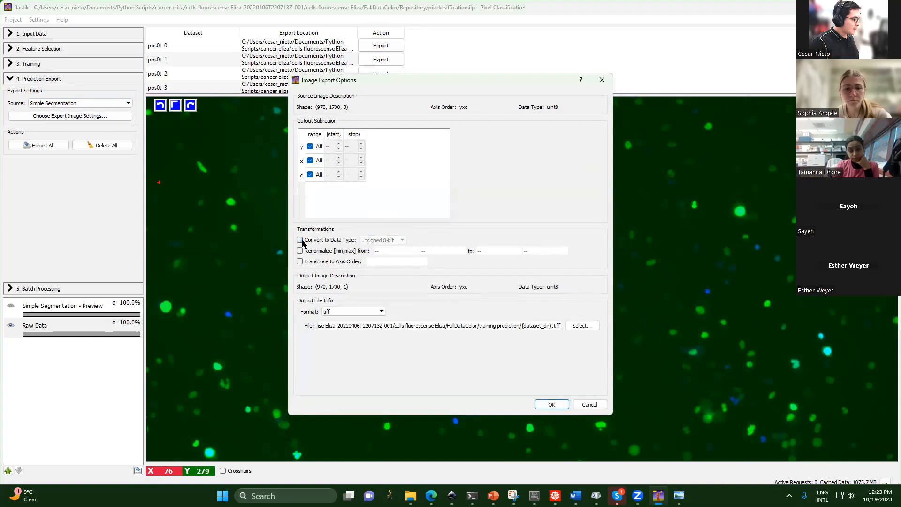
{"action": "left_click", "coordinate": [564, 403]}
{"action": "left_click", "coordinate": [59, 148]}
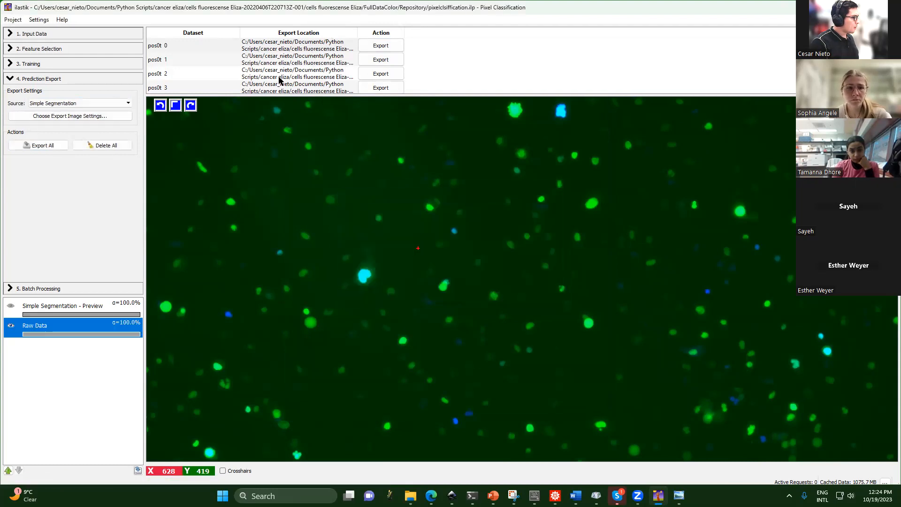
- Reopen the image export settings and check the export location, closing the location browser without saving
{"action": "left_click", "coordinate": [83, 117]}
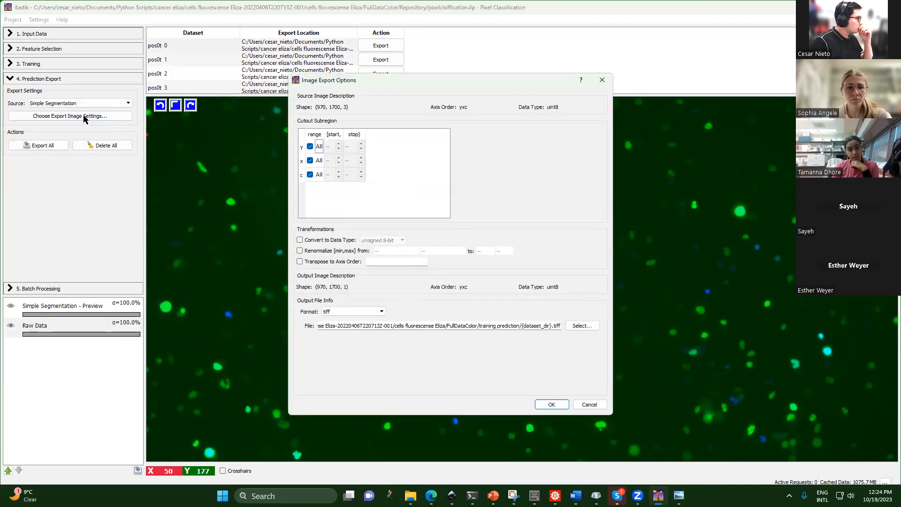
{"action": "left_click", "coordinate": [573, 328]}
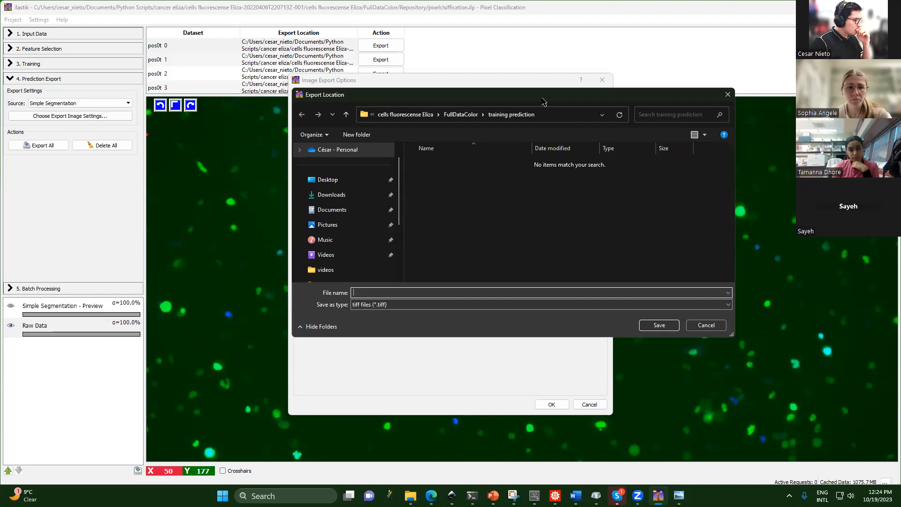
{"action": "left_click_drag", "start_coordinate": [543, 101], "coordinate": [580, 154]}
{"action": "left_click", "coordinate": [766, 147]}
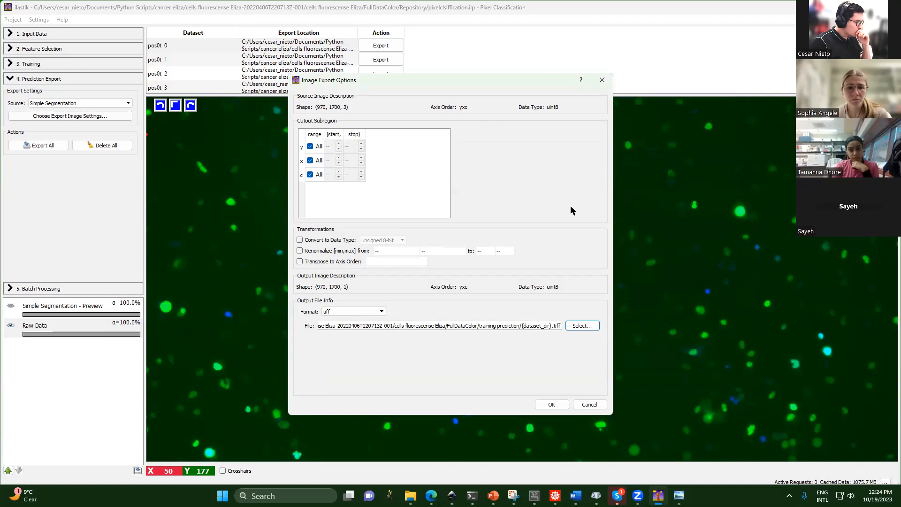
- Try the pbm and tiff sequence output formats in the image export settings
{"action": "left_click", "coordinate": [358, 326]}
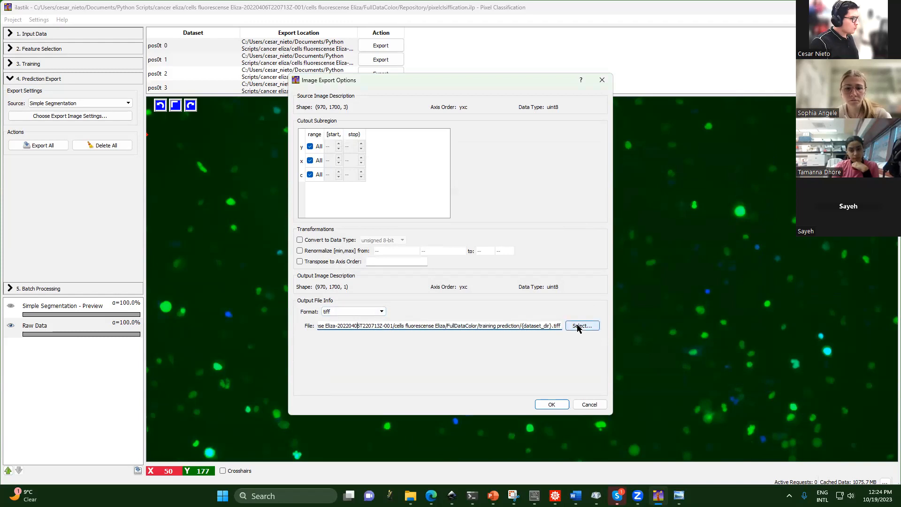
{"action": "left_click", "coordinate": [370, 312]}
{"action": "left_click", "coordinate": [362, 322]}
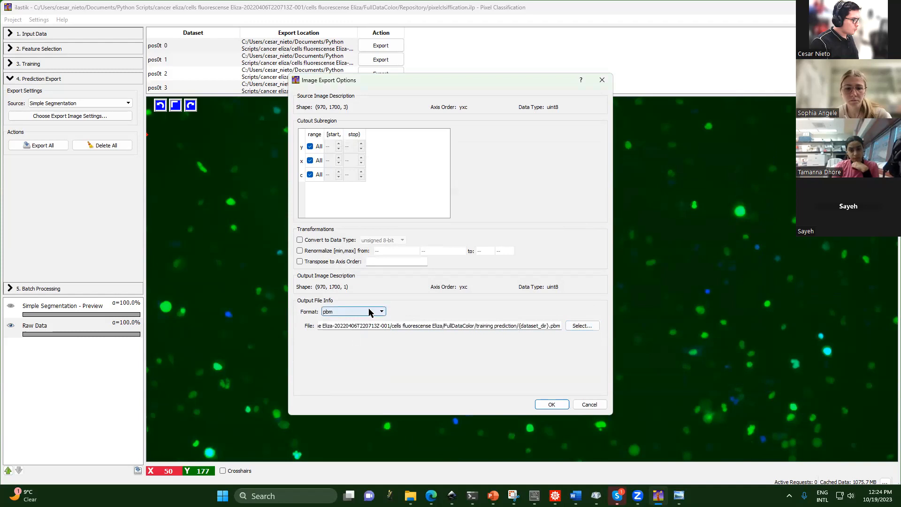
{"action": "left_click", "coordinate": [379, 312]}
{"action": "scroll", "coordinate": [350, 370], "scroll_direction": "down", "scroll_amount": 5}
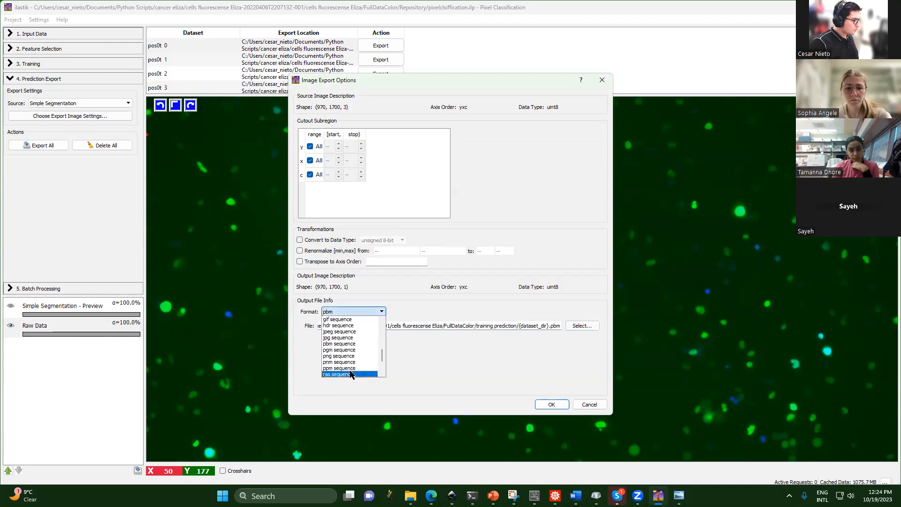
{"action": "left_click", "coordinate": [353, 350]}
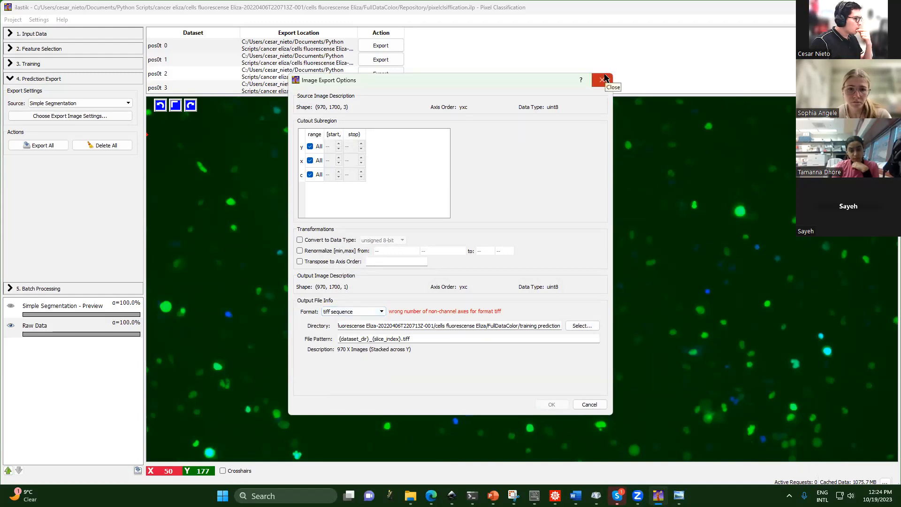
- Set the output file format to tif and accept the image export settings
{"action": "left_click", "coordinate": [382, 313]}
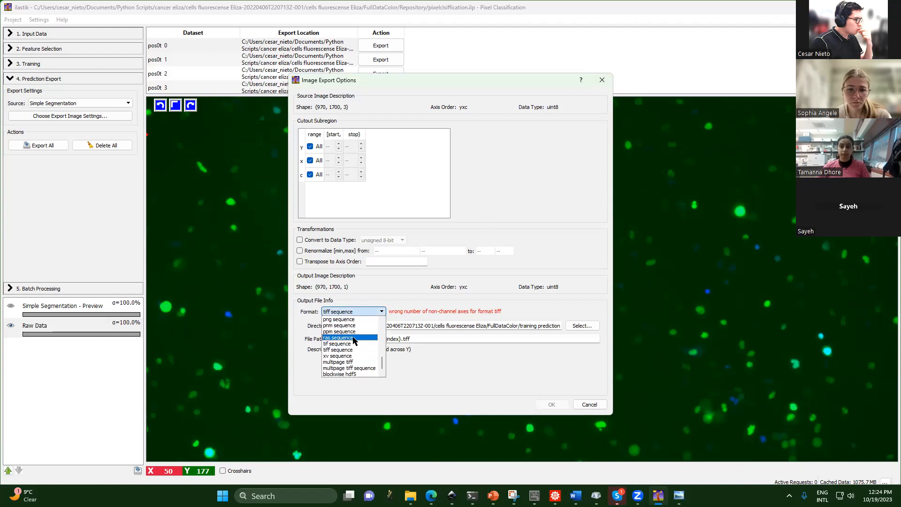
{"action": "scroll", "coordinate": [355, 342], "scroll_direction": "up", "scroll_amount": 2}
{"action": "scroll", "coordinate": [354, 343], "scroll_direction": "up", "scroll_amount": 2}
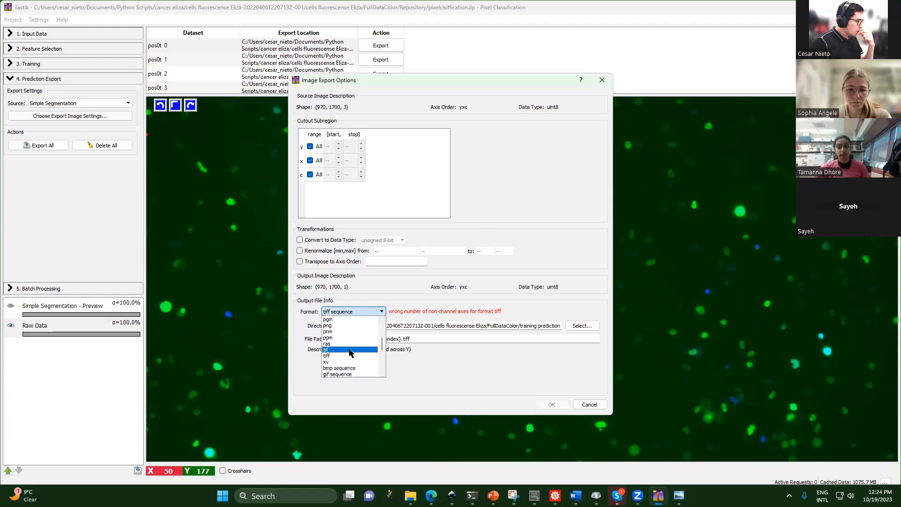
{"action": "left_click", "coordinate": [349, 349]}
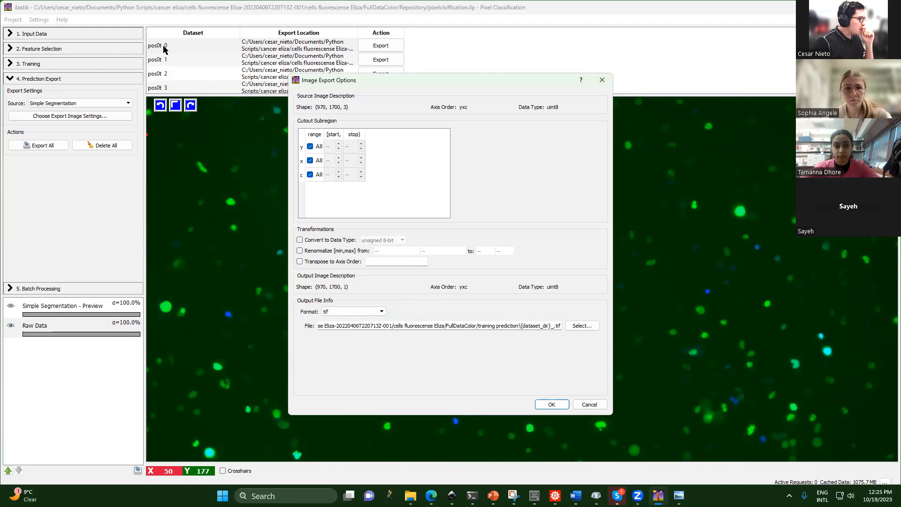
{"action": "left_click", "coordinate": [543, 326]}
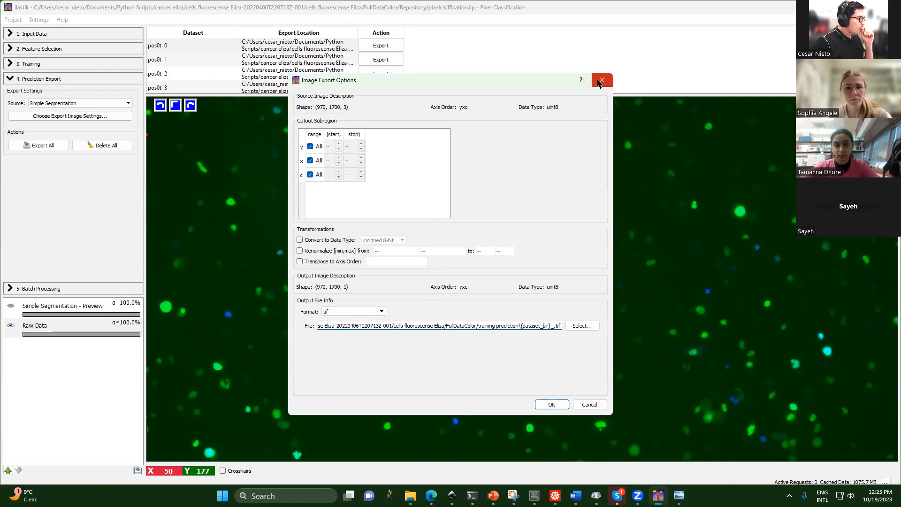
{"action": "left_click", "coordinate": [568, 407]}
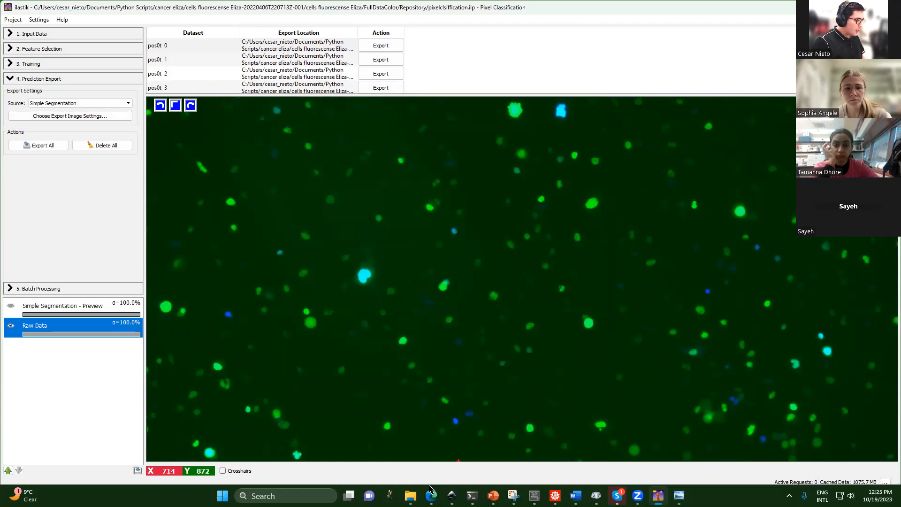
- In File Explorer, examine the naming of the earlier prediction files in FullDataColor's manualtracking folder, and return to ilastik
{"action": "left_click", "coordinate": [410, 495]}
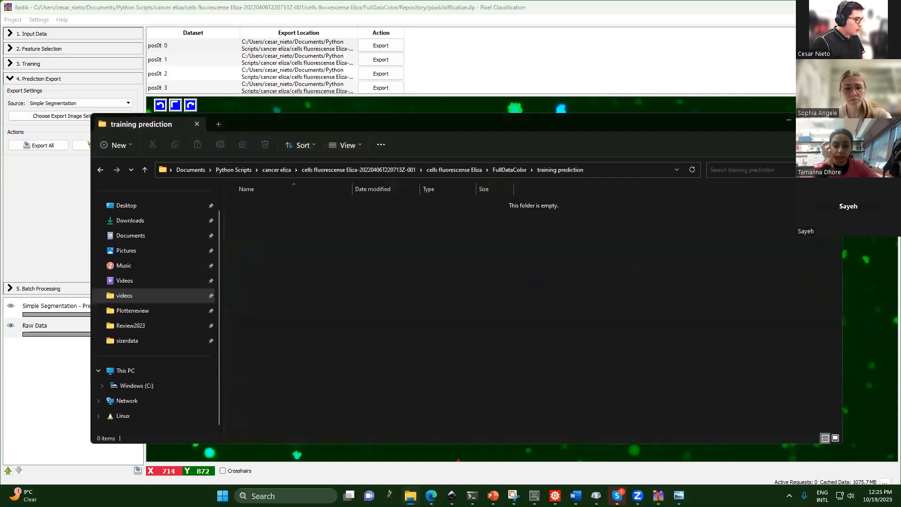
{"action": "left_click", "coordinate": [509, 169]}
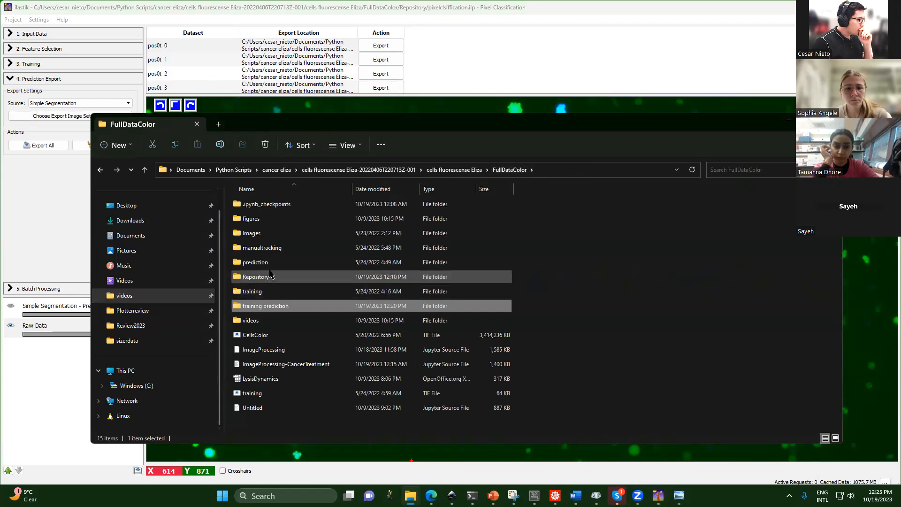
{"action": "double_click", "coordinate": [282, 249]}
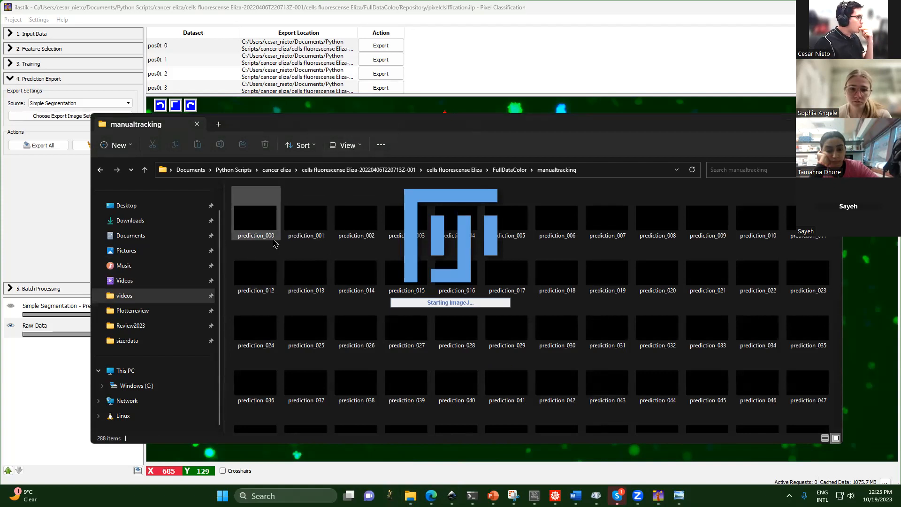
{"action": "left_click", "coordinate": [61, 182]}
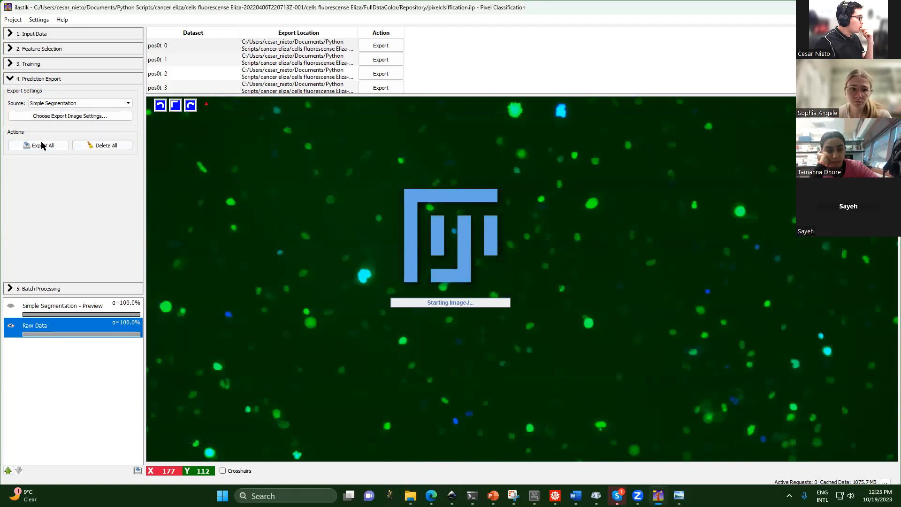
- Inspect the file name pattern and export location in the image export settings, closing both dialogs without changes
{"action": "left_click", "coordinate": [65, 117]}
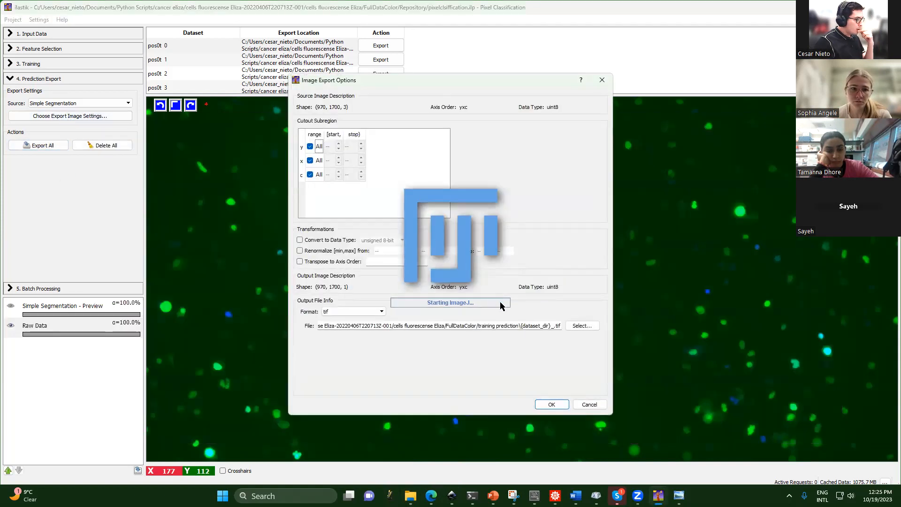
{"action": "double_click", "coordinate": [536, 326]}
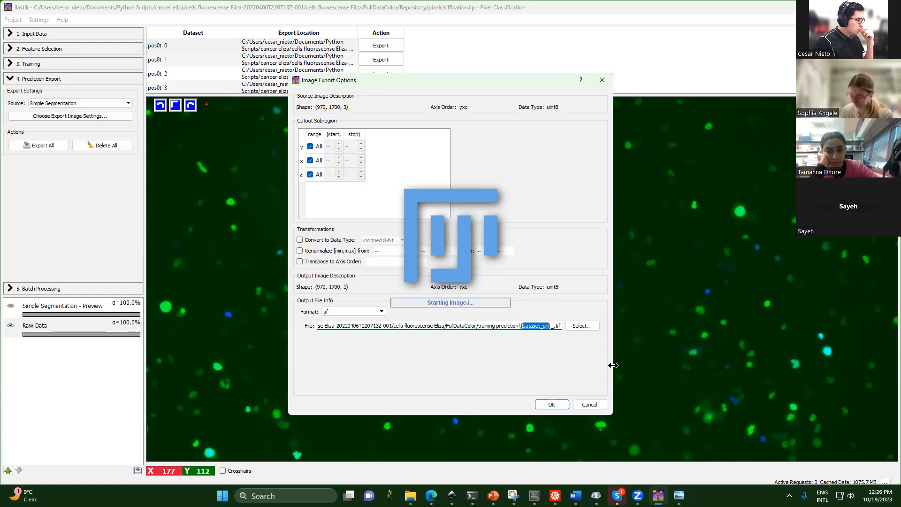
{"action": "left_click", "coordinate": [581, 325]}
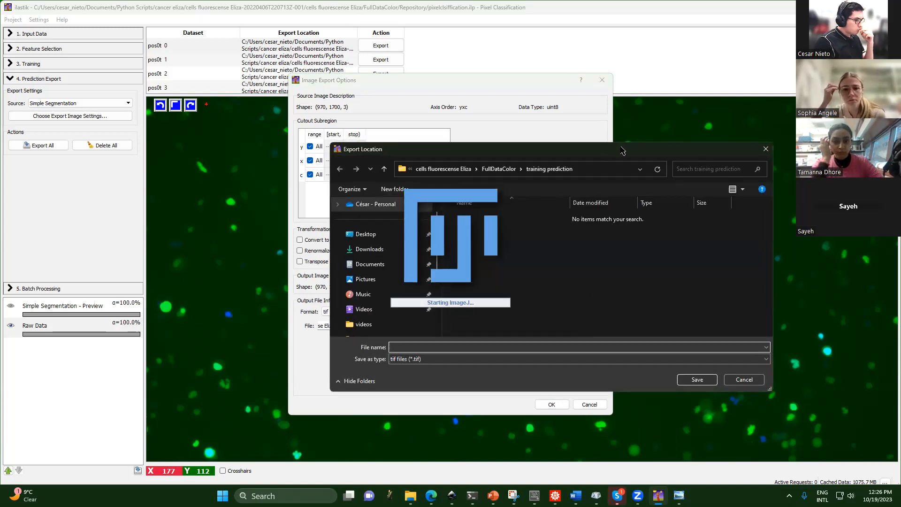
{"action": "left_click_drag", "start_coordinate": [623, 150], "coordinate": [684, 128]}
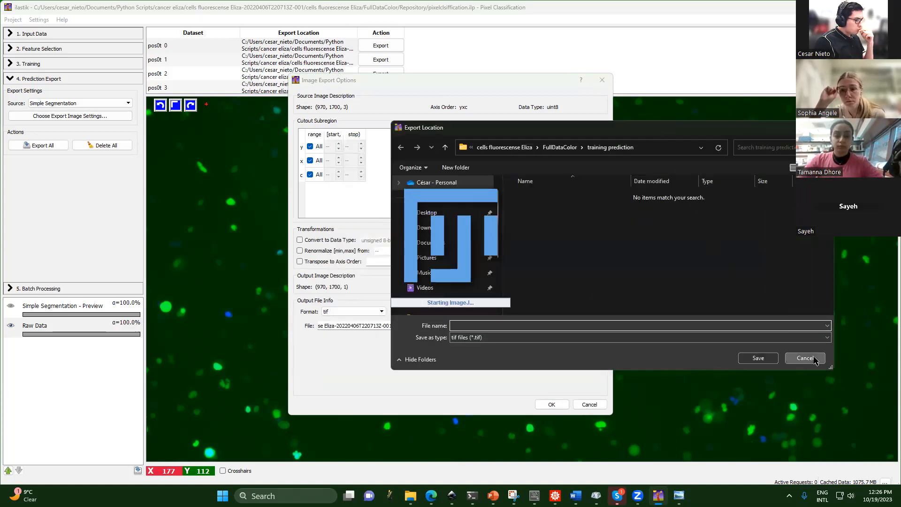
{"action": "left_click", "coordinate": [804, 358]}
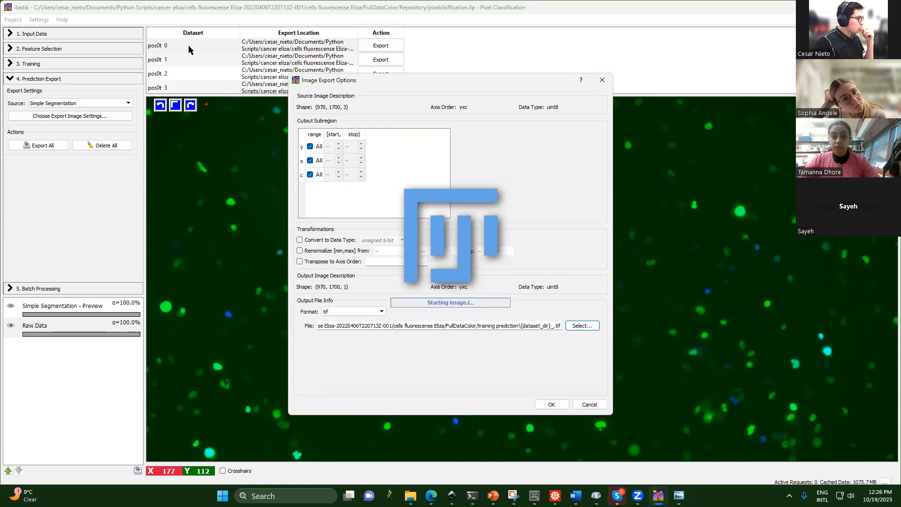
{"action": "left_click", "coordinate": [601, 80]}
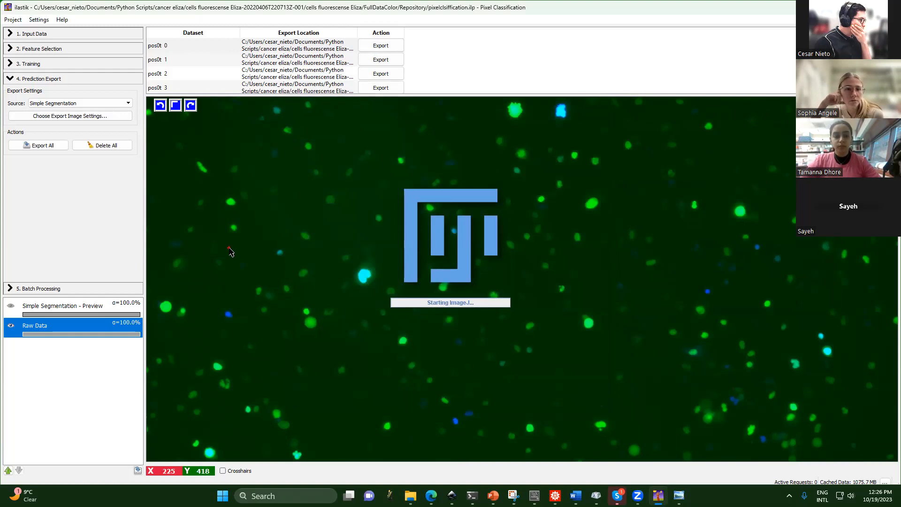
- Widen the Export Location column to read the datasets' full output paths, and compare them with the image export settings
{"action": "left_click", "coordinate": [125, 116]}
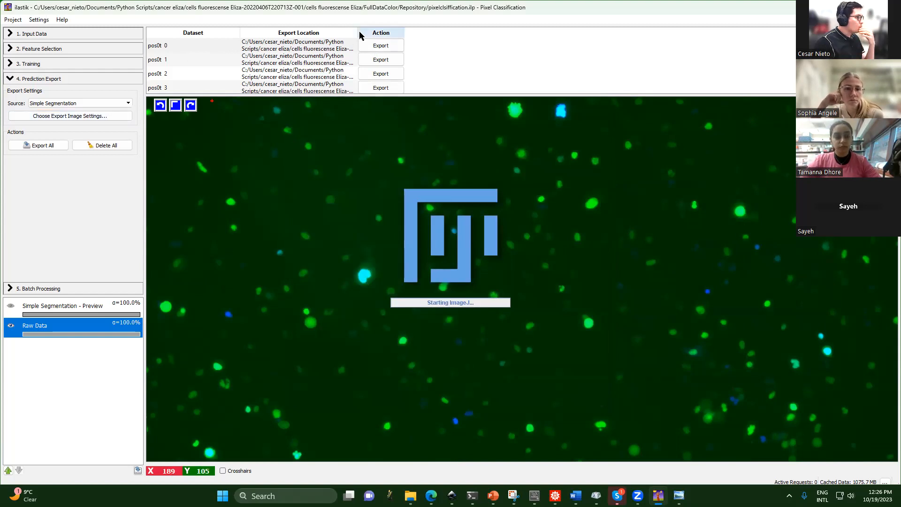
{"action": "left_click_drag", "start_coordinate": [358, 30], "coordinate": [744, 10]}
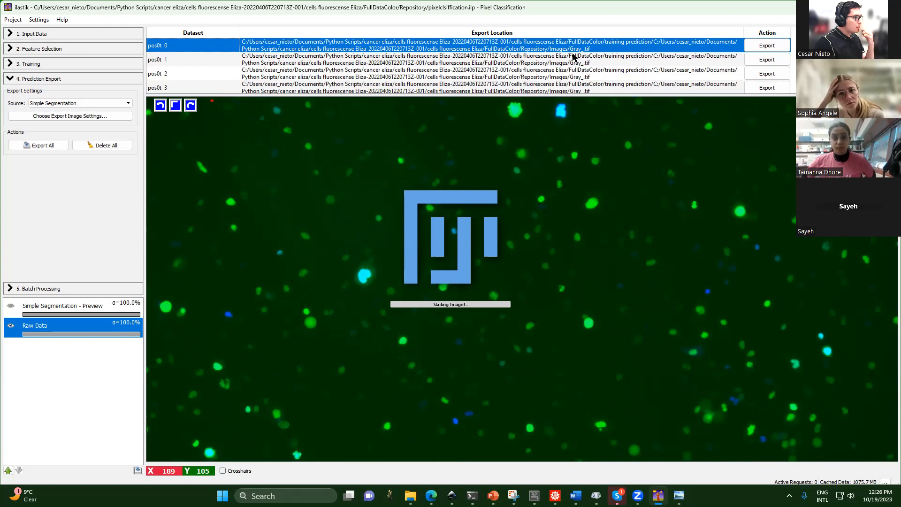
{"action": "left_click", "coordinate": [87, 116]}
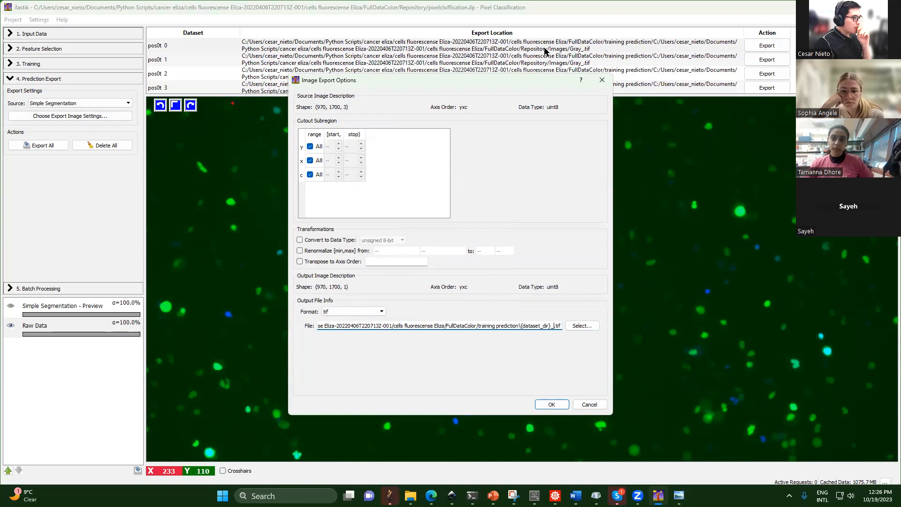
{"action": "left_click", "coordinate": [602, 80]}
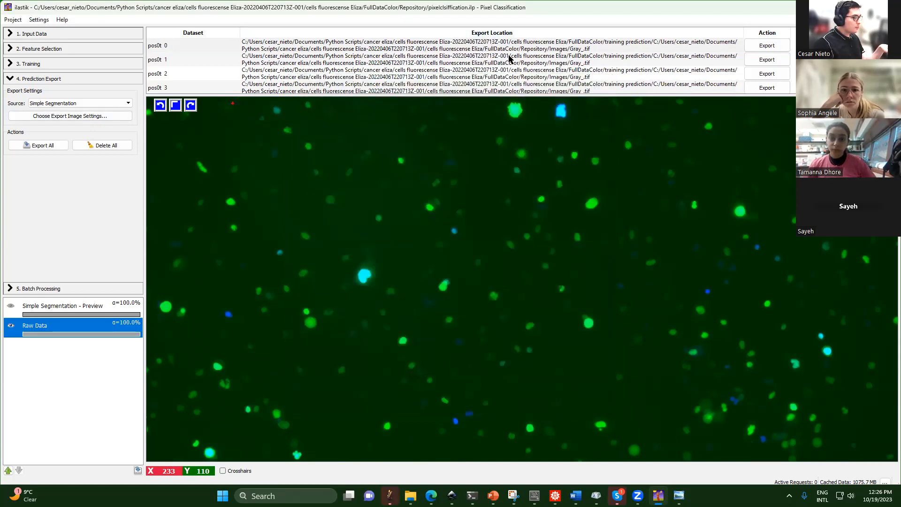
{"action": "left_click", "coordinate": [573, 63]}
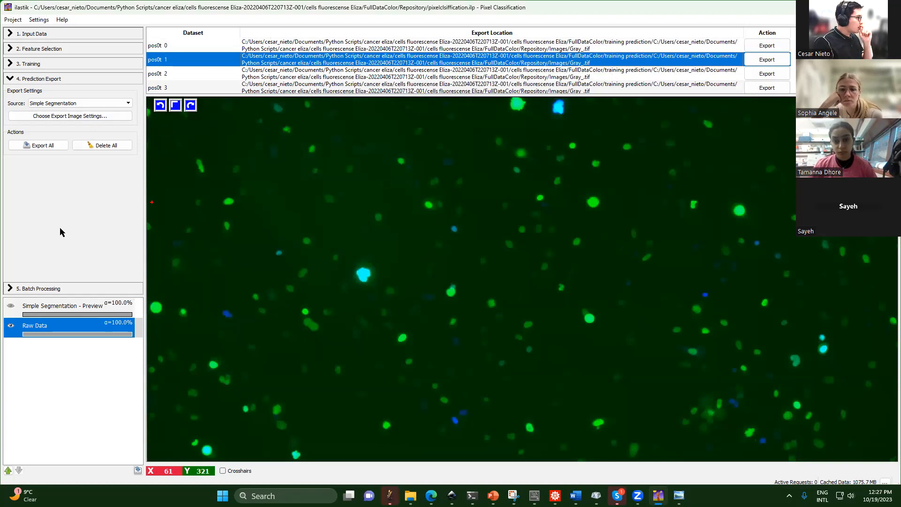
- Start selecting raw data files for batch processing and browse to the FullDataColor/Repository/Images/Gray folder
{"action": "left_click", "coordinate": [60, 290]}
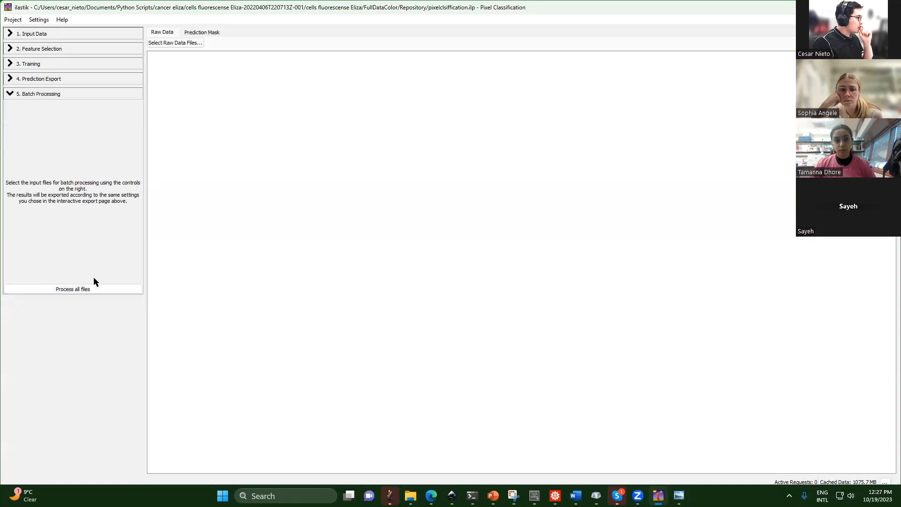
{"action": "left_click", "coordinate": [171, 44]}
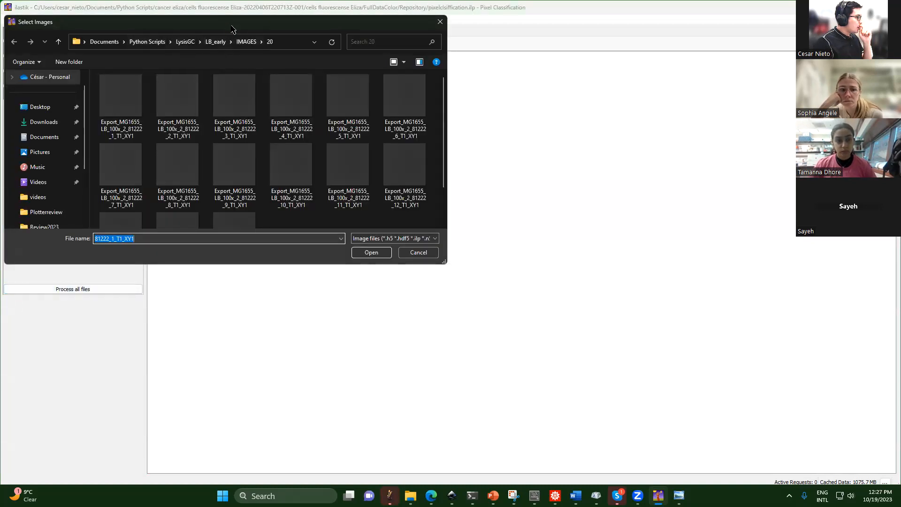
{"action": "scroll", "coordinate": [383, 234], "scroll_direction": "down", "scroll_amount": 1}
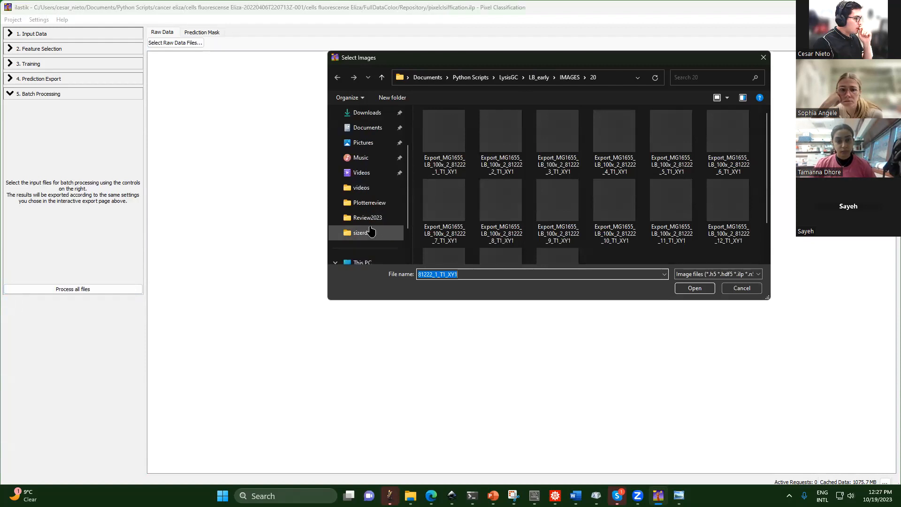
{"action": "left_click", "coordinate": [371, 190]}
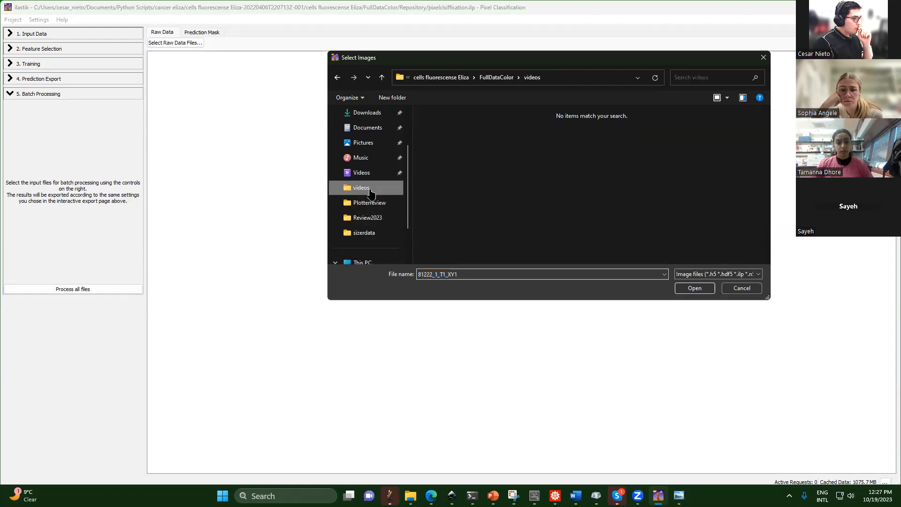
{"action": "left_click", "coordinate": [496, 77]}
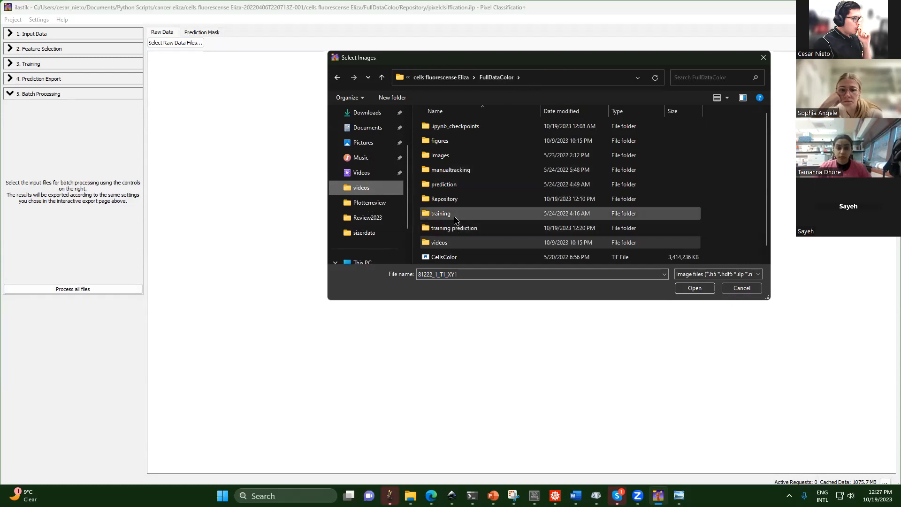
{"action": "left_click", "coordinate": [483, 155]}
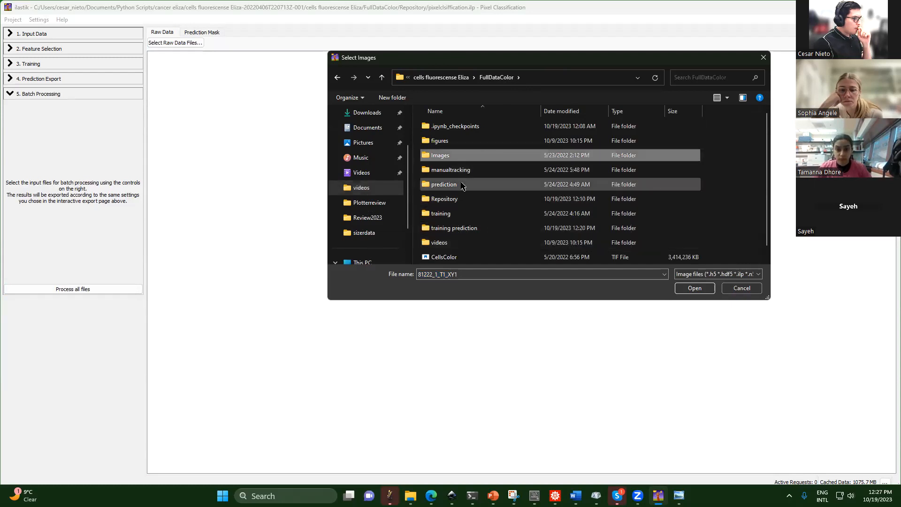
{"action": "double_click", "coordinate": [459, 198]}
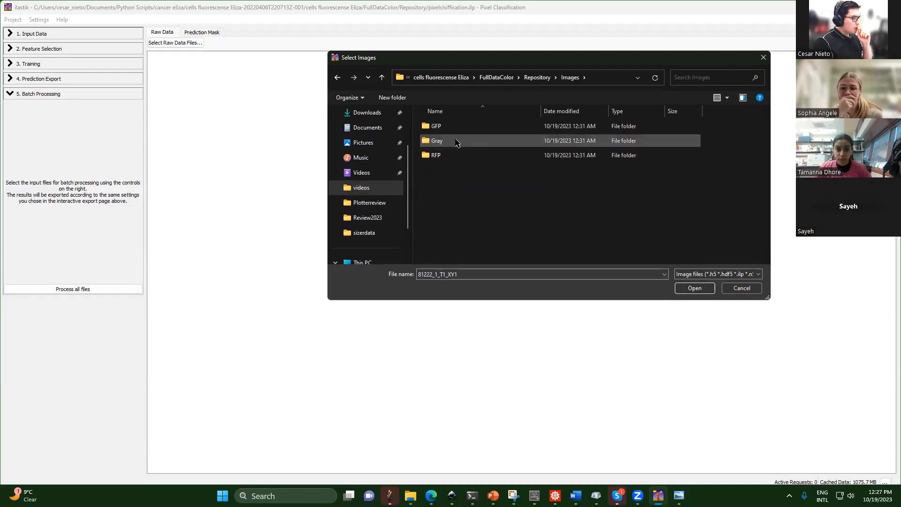
{"action": "double_click", "coordinate": [458, 141]}
- Add all pos0t images in the Gray folder as raw data and try to batch process all files
{"action": "scroll", "coordinate": [453, 188], "scroll_direction": "down", "scroll_amount": 6}
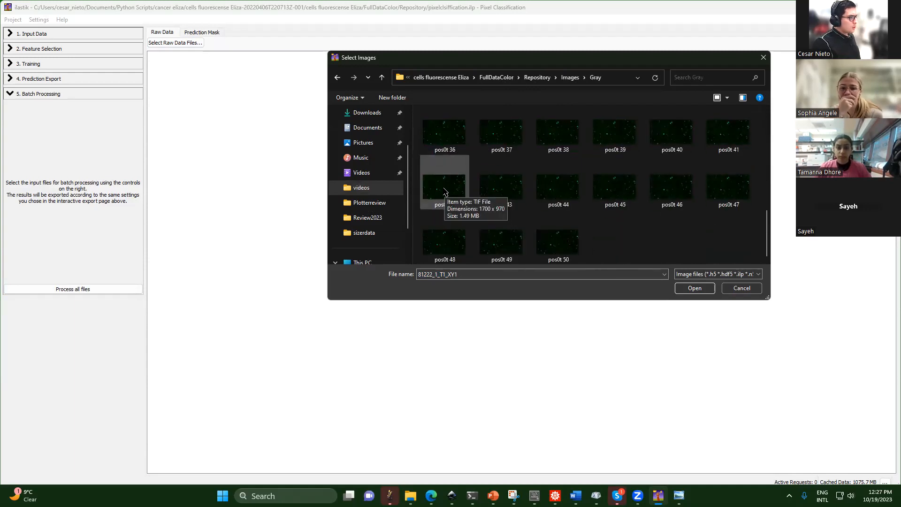
{"action": "left_click", "coordinate": [562, 252]}
{"action": "key", "text": "ctrl+a"}
{"action": "left_click", "coordinate": [679, 288]}
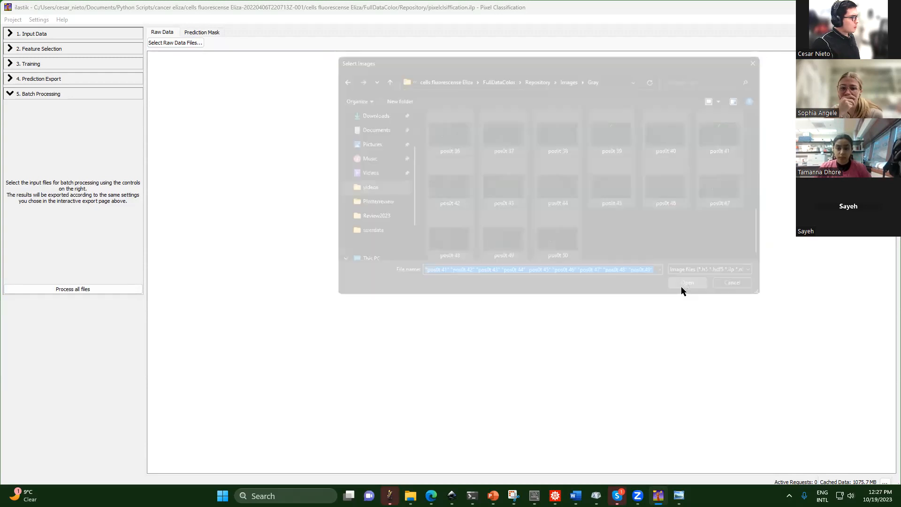
{"action": "left_click", "coordinate": [56, 287]}
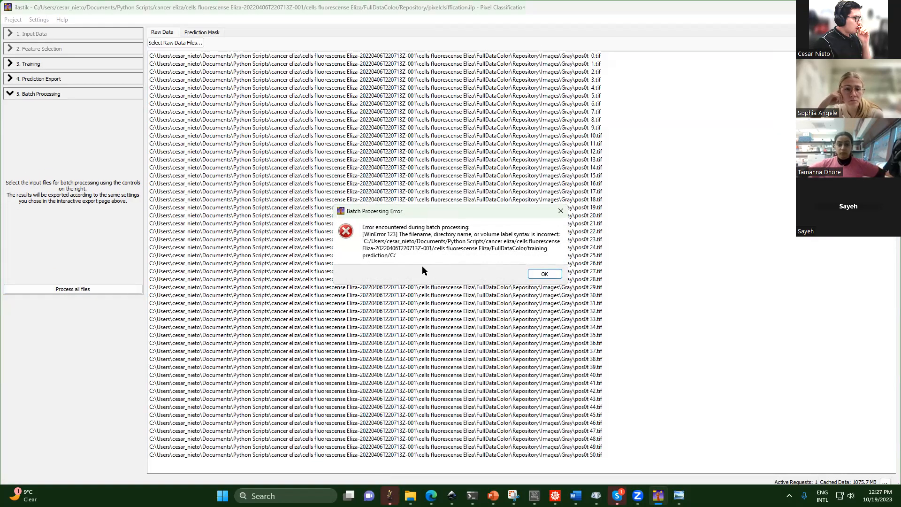
{"action": "left_click", "coordinate": [545, 274]}
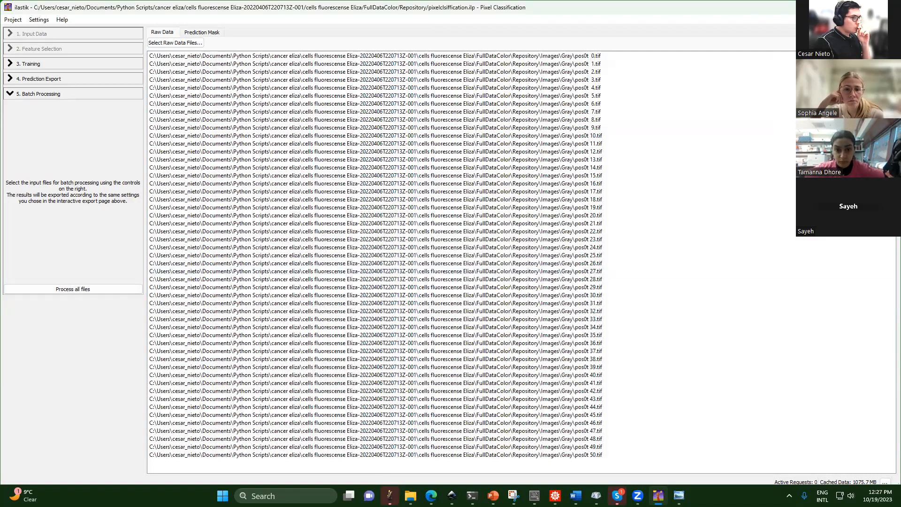
- Check the batch processing prediction mask inputs, and open prediction_000 from the manualtracking folder in Fiji to view it
{"action": "left_click", "coordinate": [204, 34]}
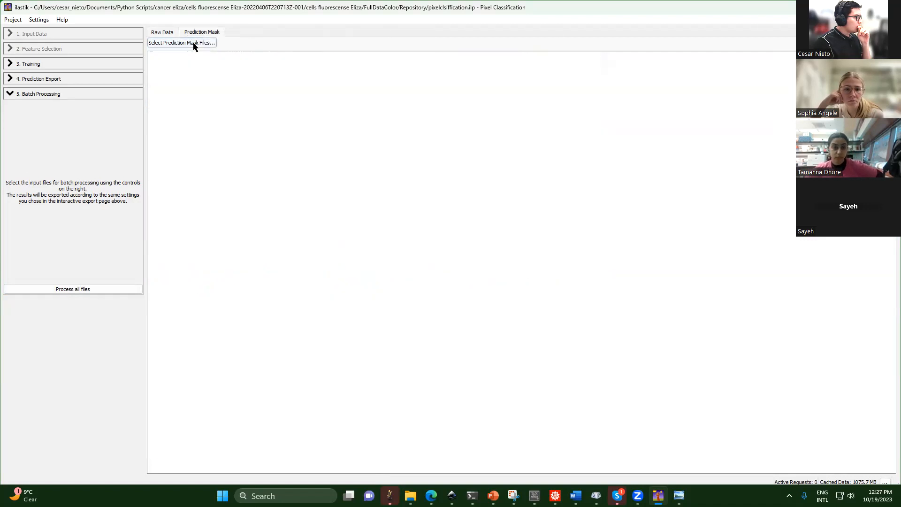
{"action": "left_click", "coordinate": [59, 79]}
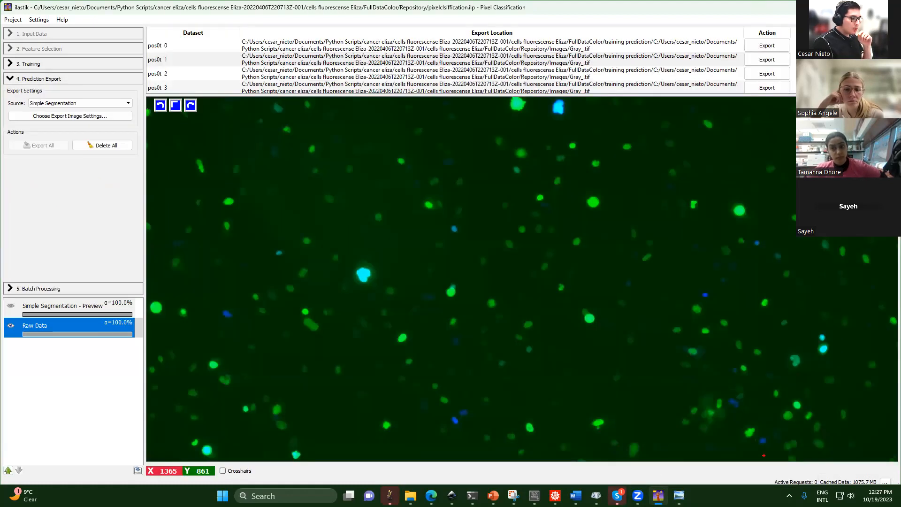
{"action": "left_click", "coordinate": [388, 495]}
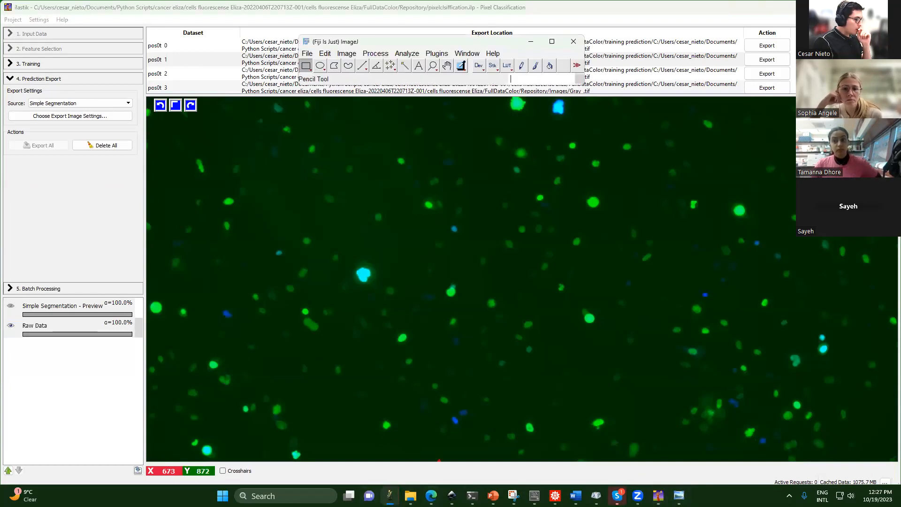
{"action": "left_click", "coordinate": [410, 496]}
{"action": "left_click", "coordinate": [256, 226]}
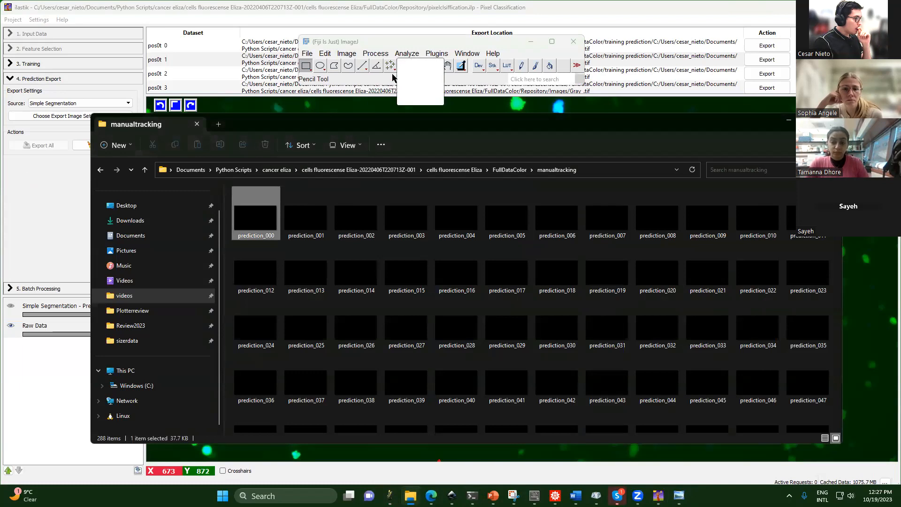
{"action": "left_click_drag", "start_coordinate": [403, 68], "coordinate": [403, 68]}
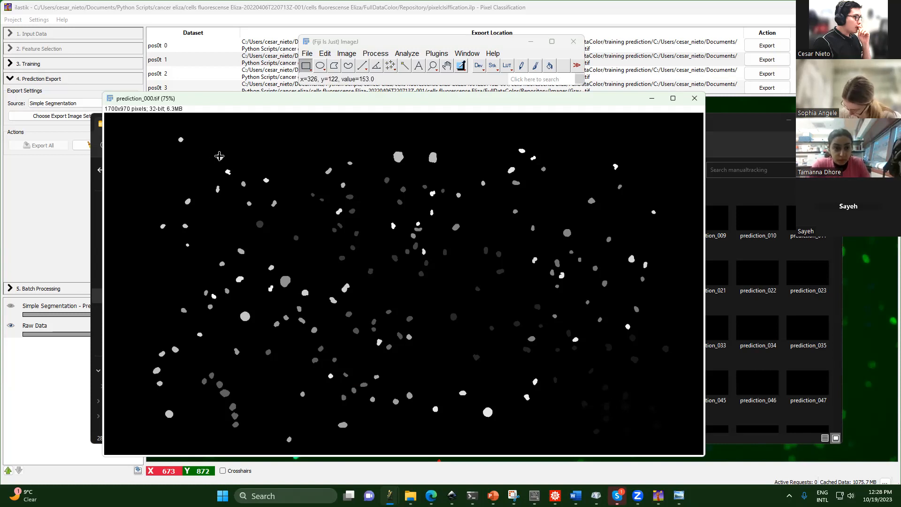
- Look through the Images and training folders inside FullDataColor, and minimize the file browser and the prediction_000 image
{"action": "left_click", "coordinate": [739, 133]}
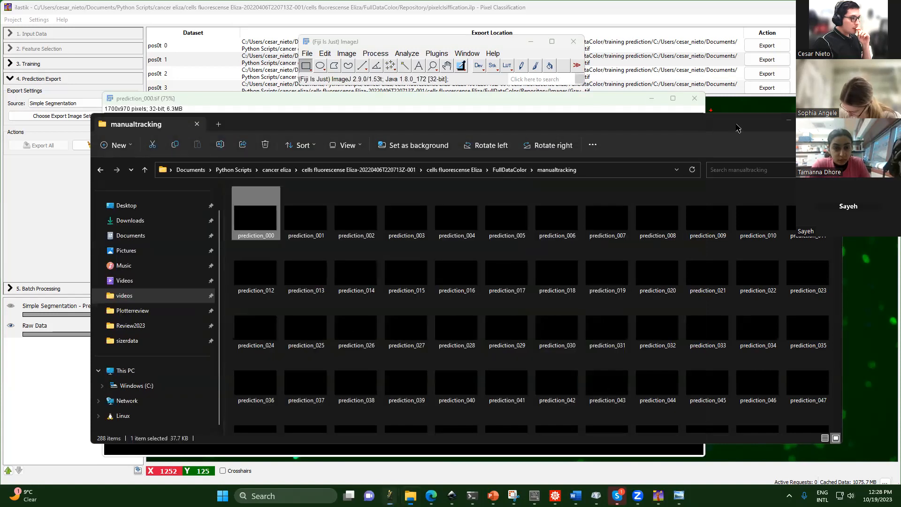
{"action": "left_click", "coordinate": [144, 172]}
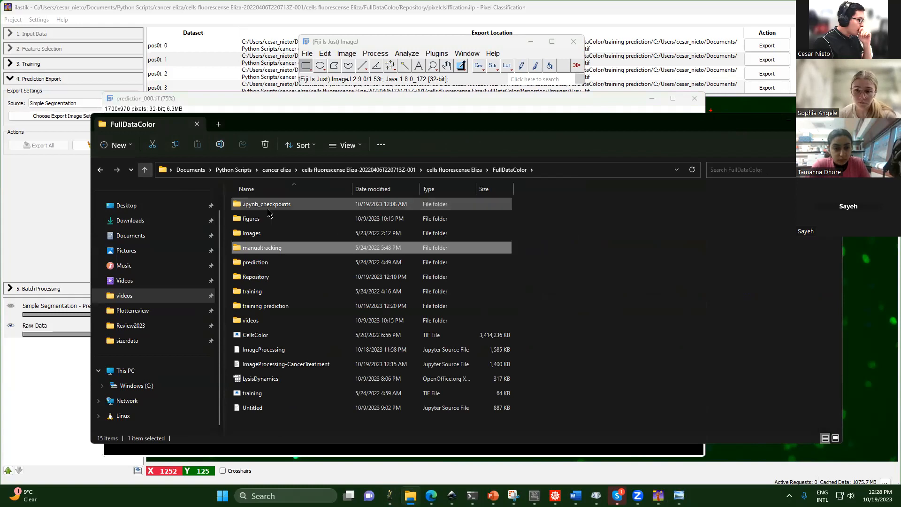
{"action": "left_click", "coordinate": [273, 235]}
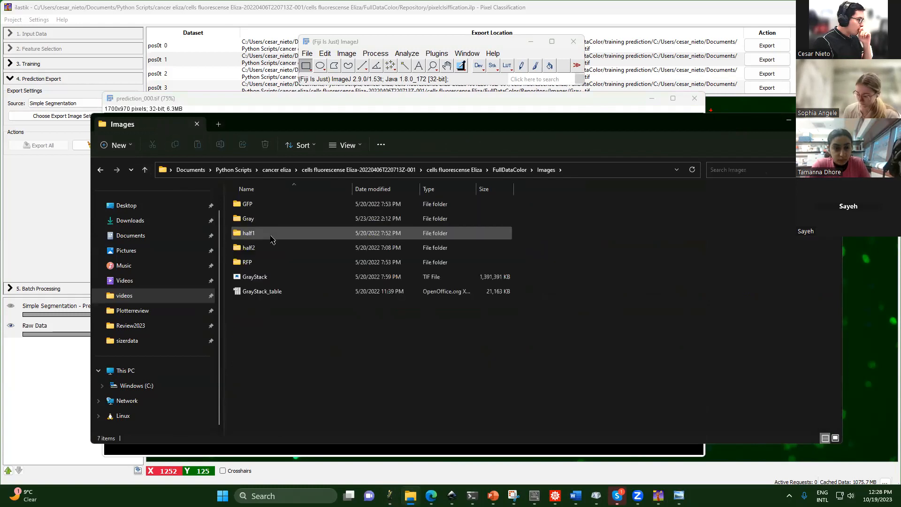
{"action": "left_click", "coordinate": [145, 173]}
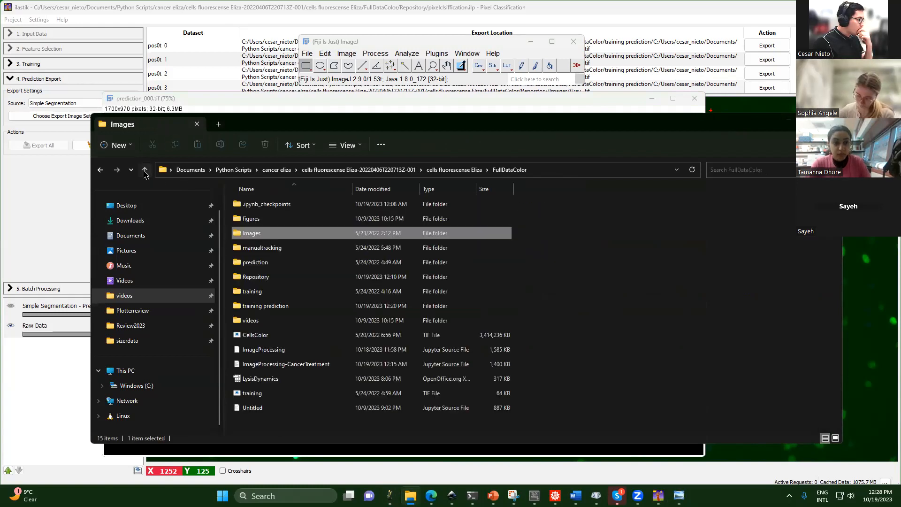
{"action": "double_click", "coordinate": [276, 292]}
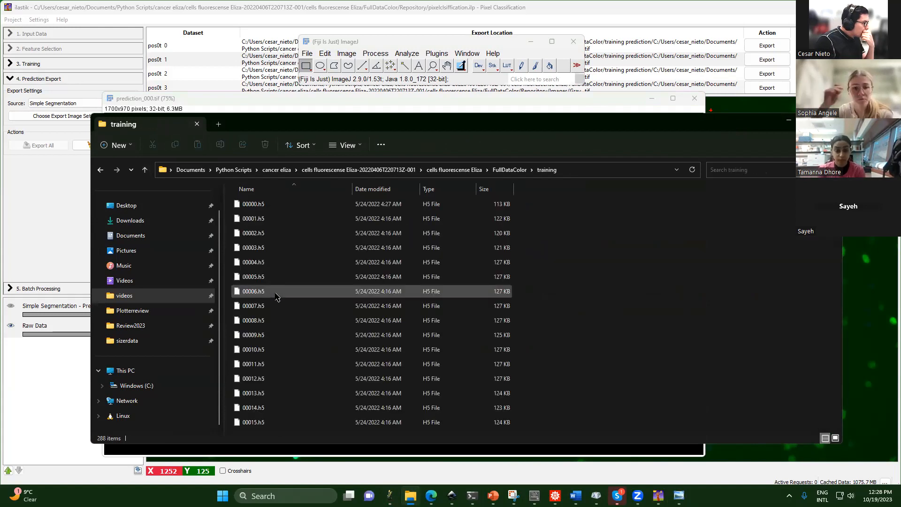
{"action": "left_click", "coordinate": [146, 170]}
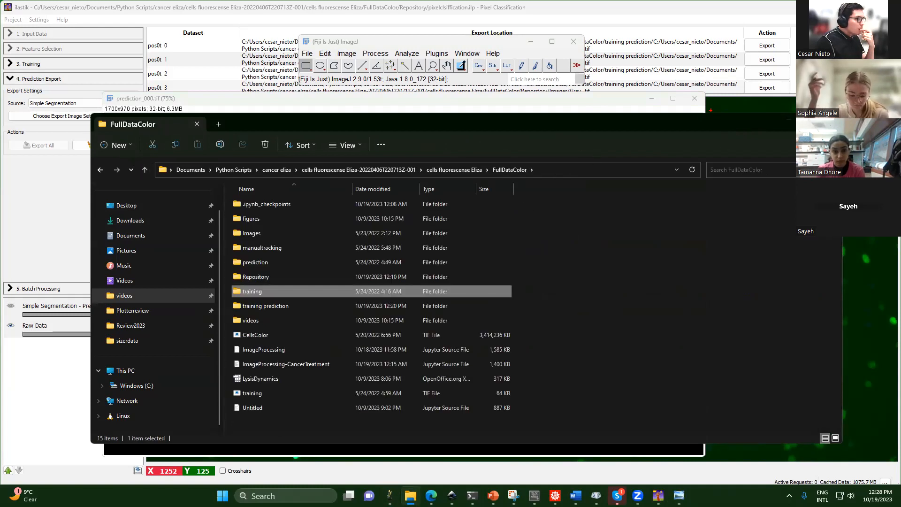
{"action": "left_click", "coordinate": [789, 121]}
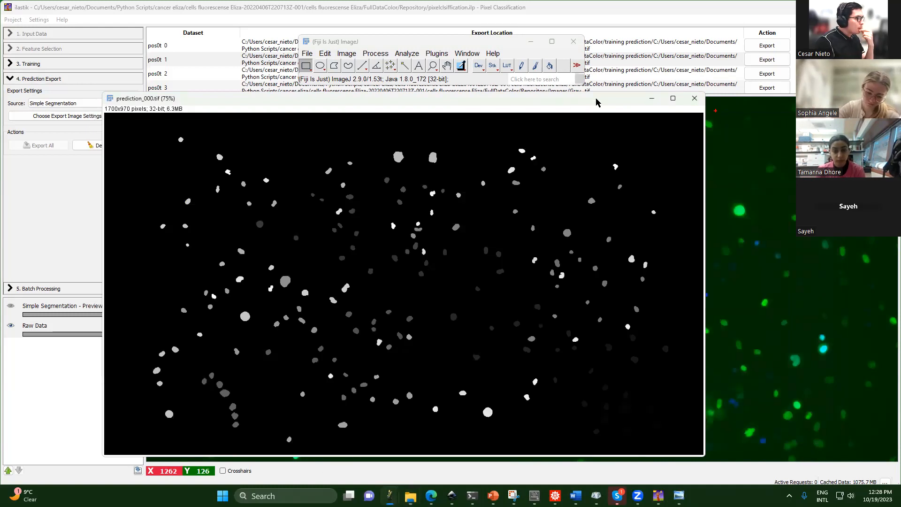
{"action": "left_click", "coordinate": [651, 98]}
- Set the export image format to hdf5 and try to export the simple segmentations of all datasets
{"action": "left_click", "coordinate": [111, 117]}
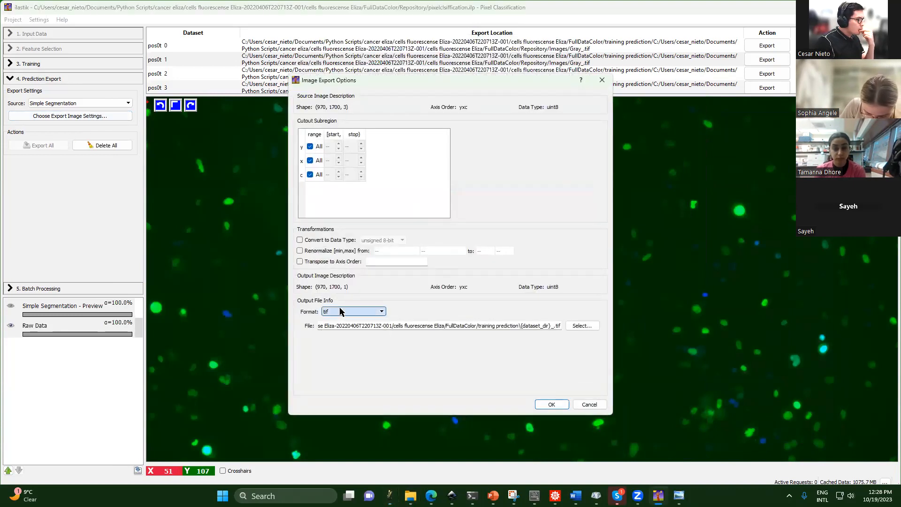
{"action": "left_click", "coordinate": [351, 312]}
{"action": "scroll", "coordinate": [352, 334], "scroll_direction": "down", "scroll_amount": 8}
{"action": "scroll", "coordinate": [353, 334], "scroll_direction": "up", "scroll_amount": 8}
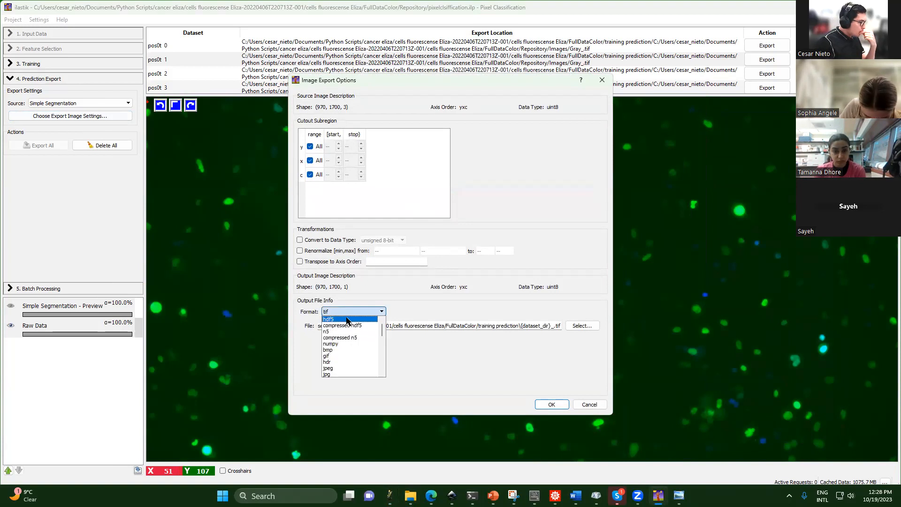
{"action": "left_click", "coordinate": [348, 320]}
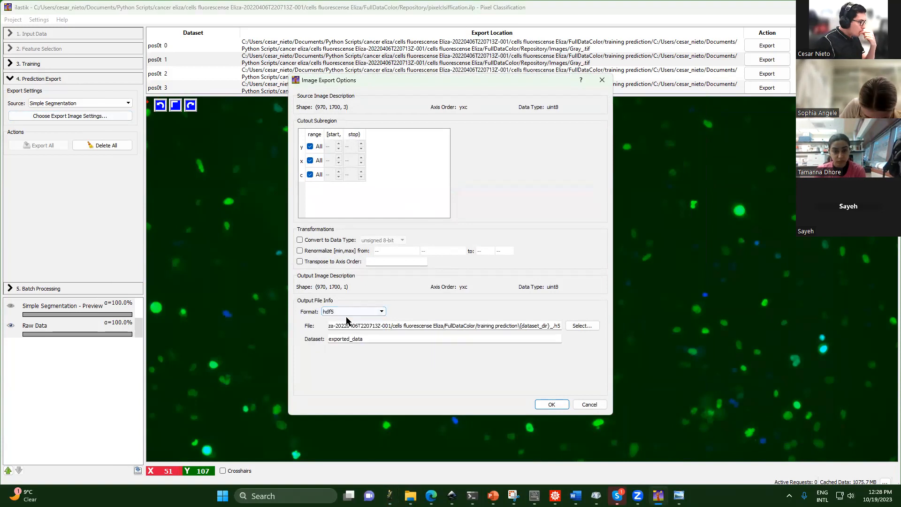
{"action": "left_click", "coordinate": [552, 406]}
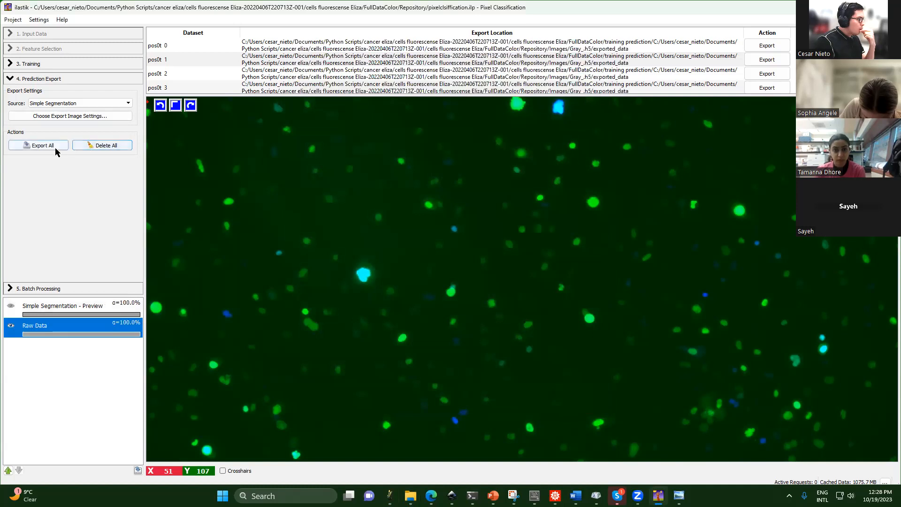
{"action": "left_click", "coordinate": [55, 148]}
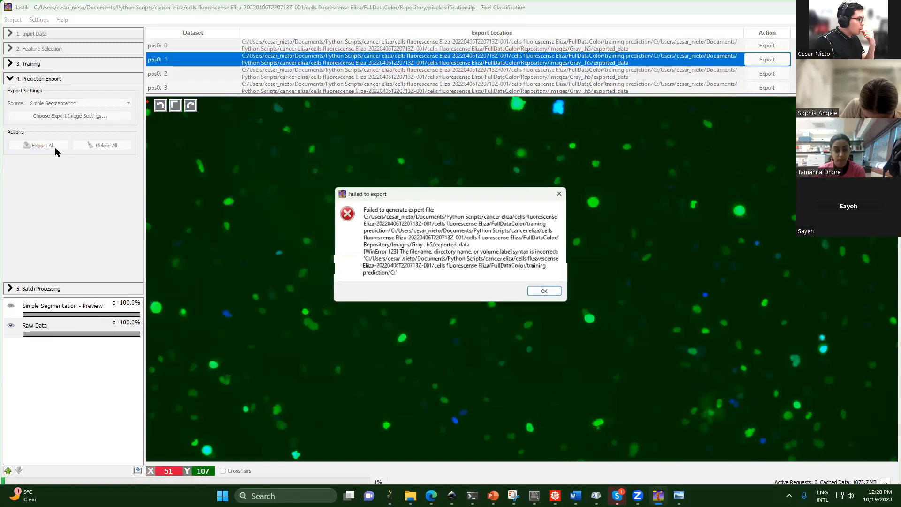
{"action": "left_click", "coordinate": [548, 290]}
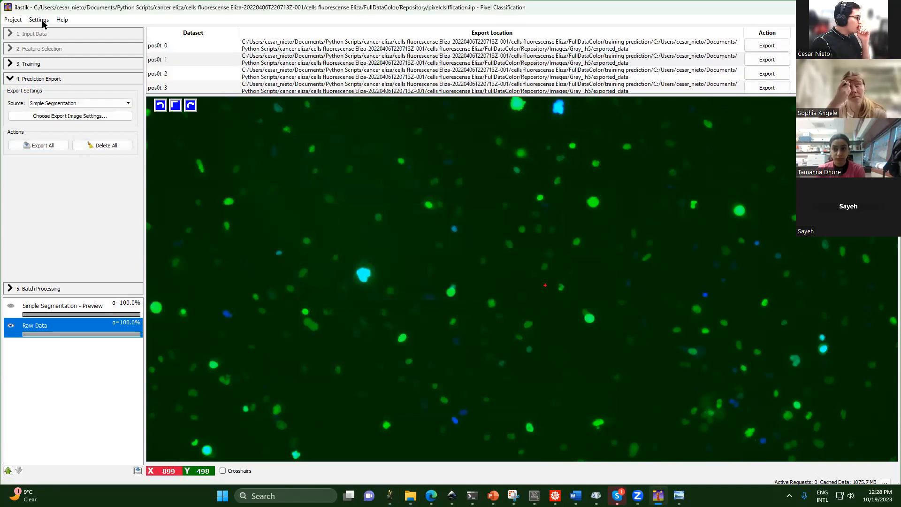
- Open the manualtracking project from the cells fluorescense Eliza folder, discarding the current project's unsaved changes
{"action": "left_click", "coordinate": [11, 20]}
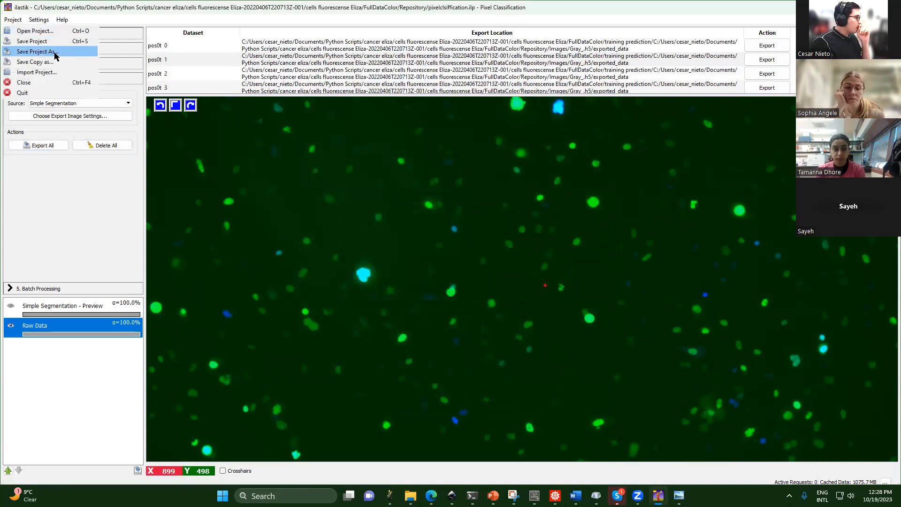
{"action": "left_click", "coordinate": [66, 29]}
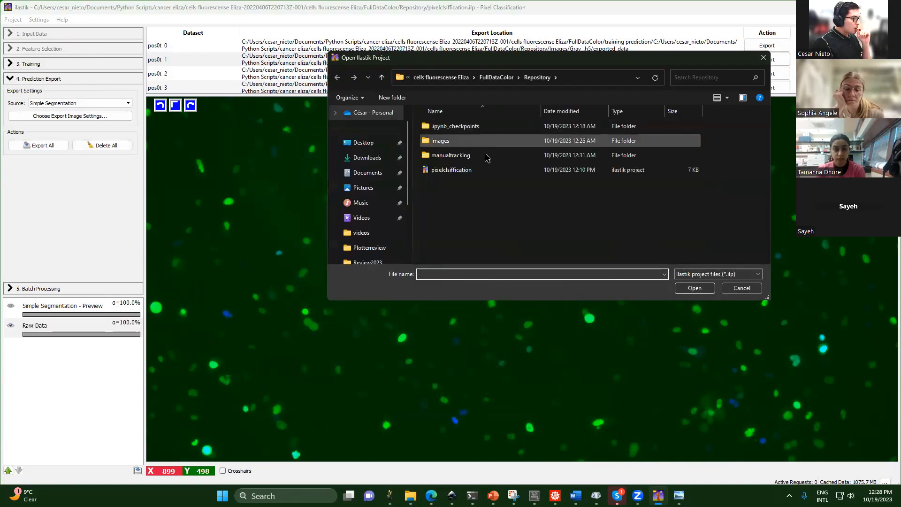
{"action": "left_click", "coordinate": [493, 78]}
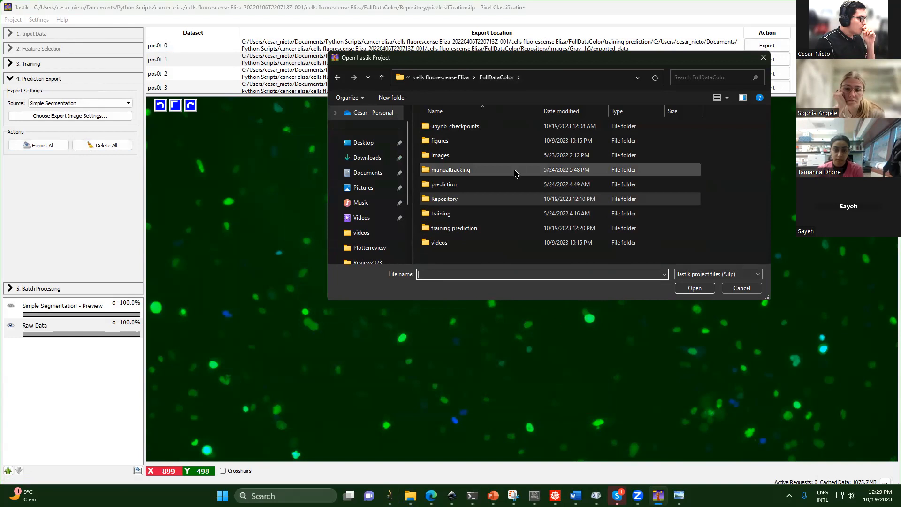
{"action": "left_click", "coordinate": [441, 78]}
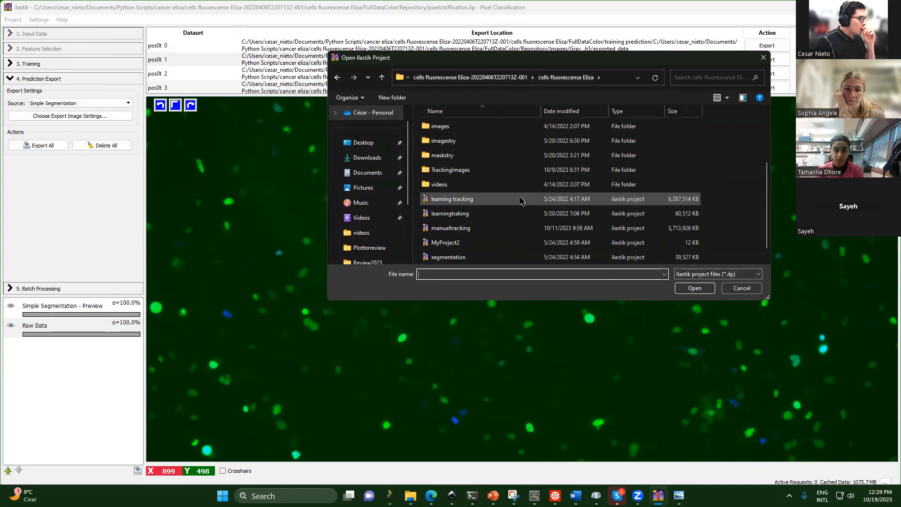
{"action": "scroll", "coordinate": [518, 200], "scroll_direction": "down", "scroll_amount": 1}
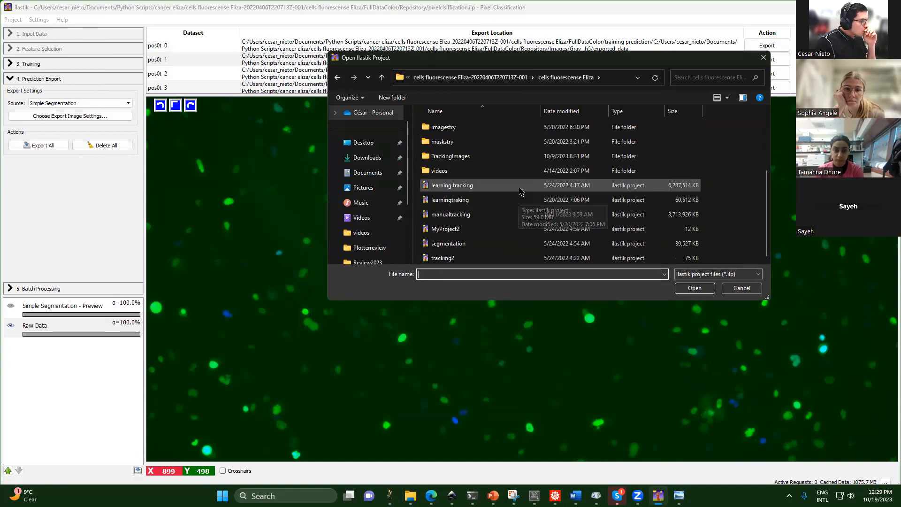
{"action": "double_click", "coordinate": [526, 215]}
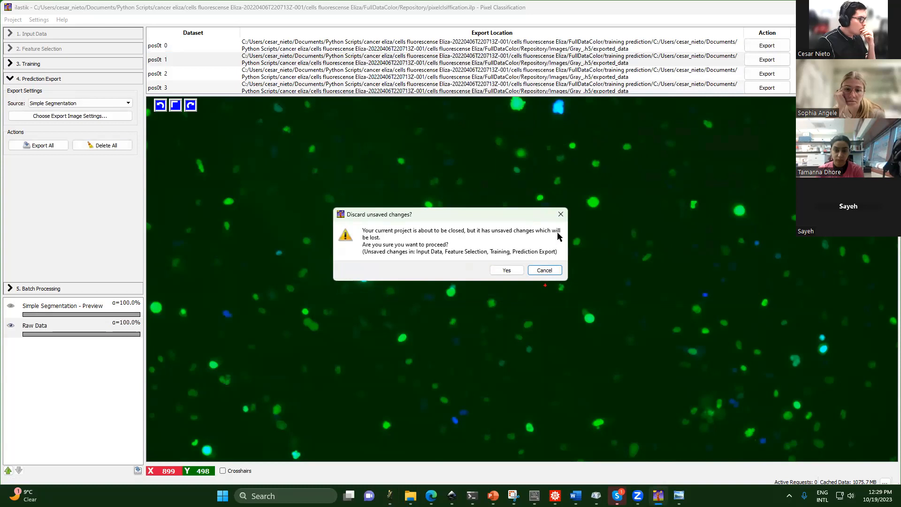
{"action": "left_click", "coordinate": [516, 270]}
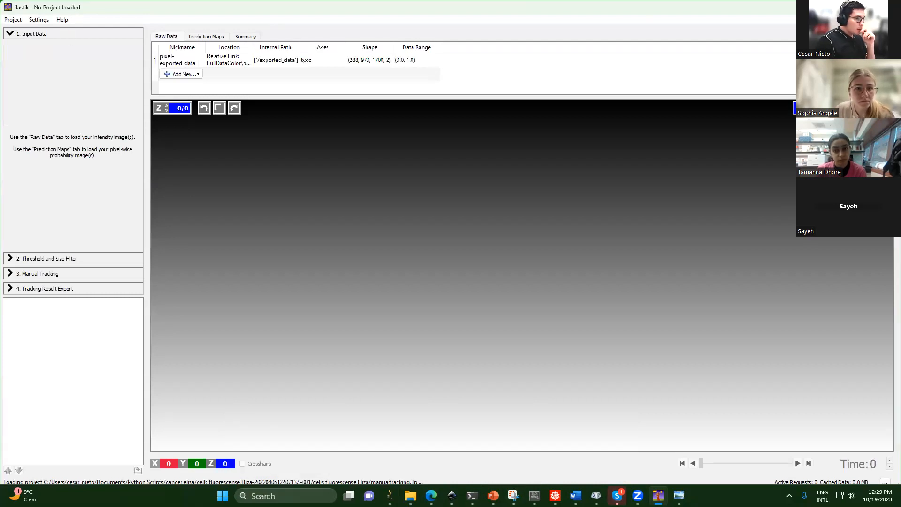
- Launch ilastik again and open the manualtracking project from the recent projects
{"action": "left_click", "coordinate": [329, 493]}
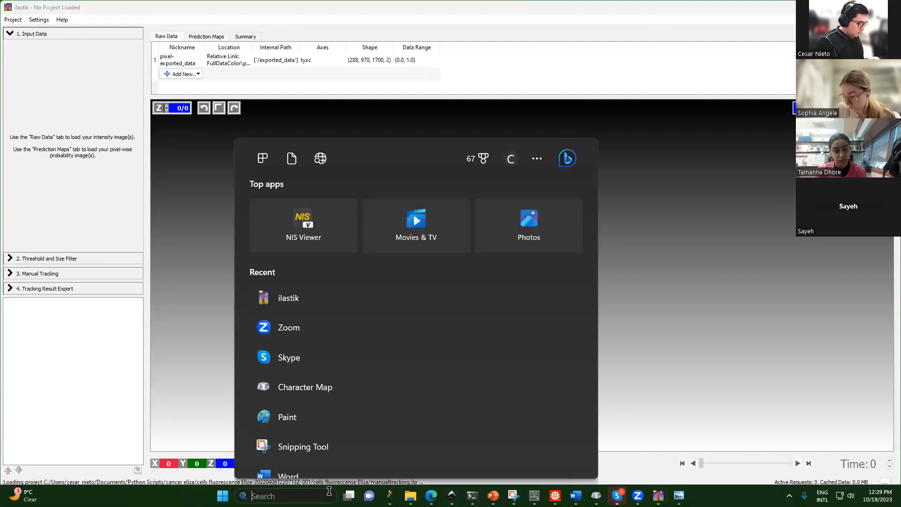
{"action": "type", "text": "ilas"}
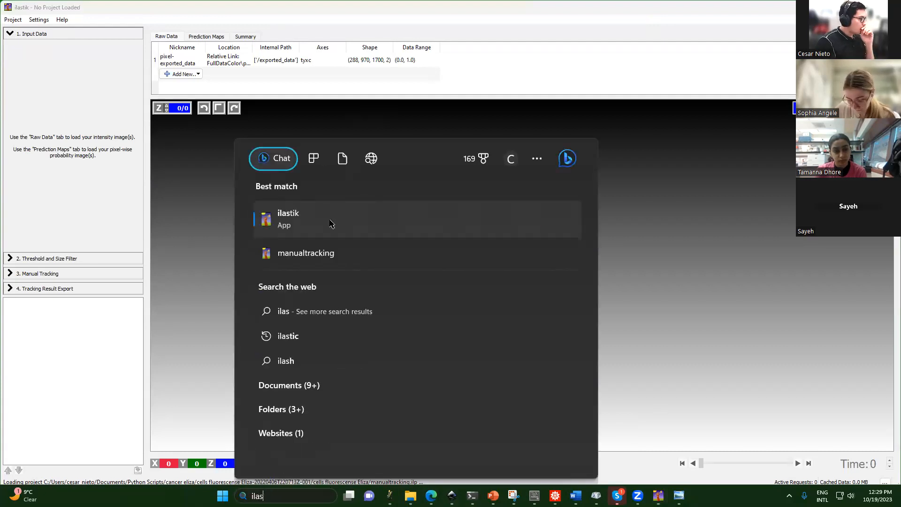
{"action": "left_click", "coordinate": [331, 222]}
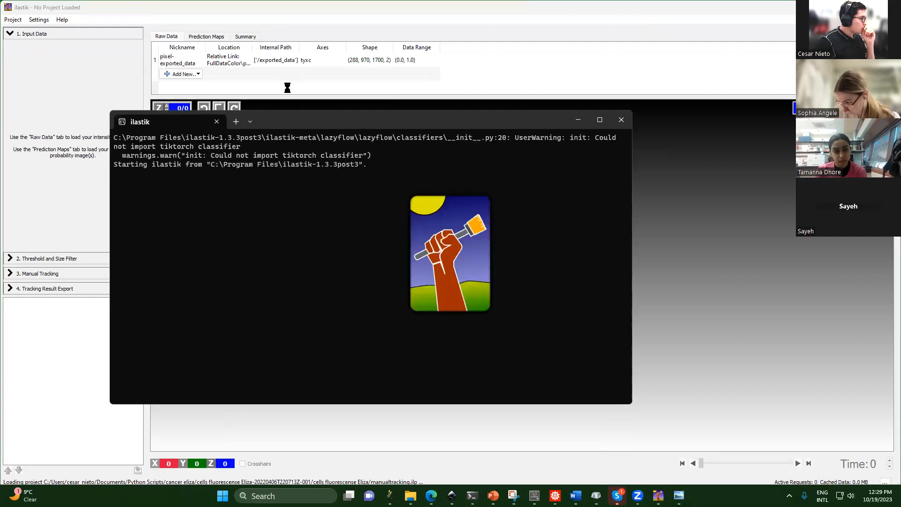
{"action": "left_click", "coordinate": [206, 49]}
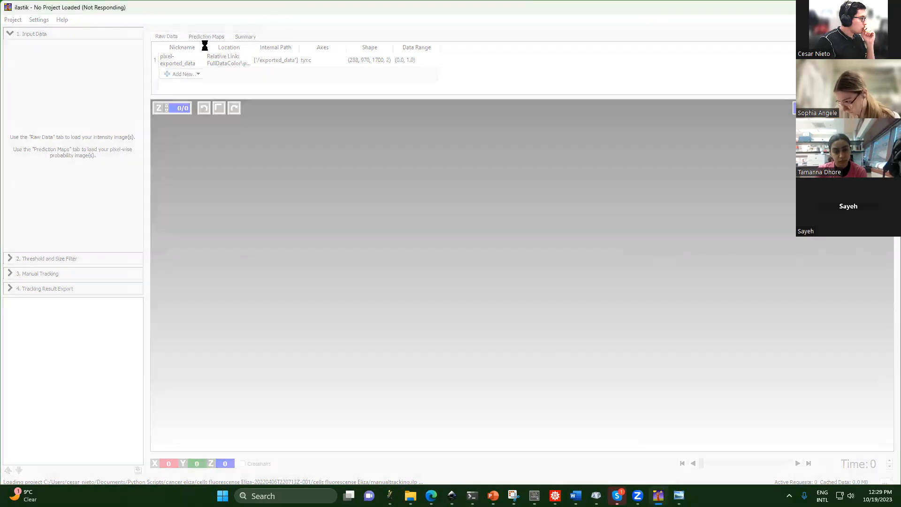
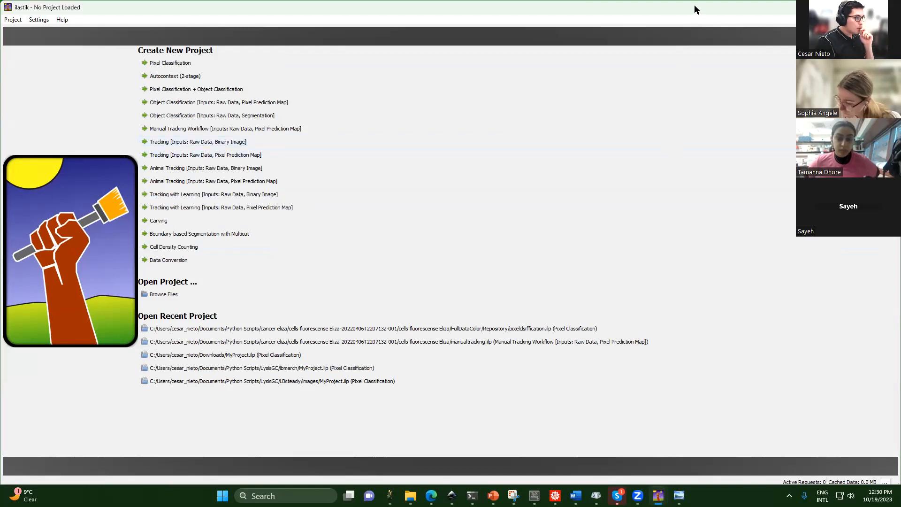
{"action": "left_click_drag", "start_coordinate": [695, 9], "coordinate": [689, 50]}
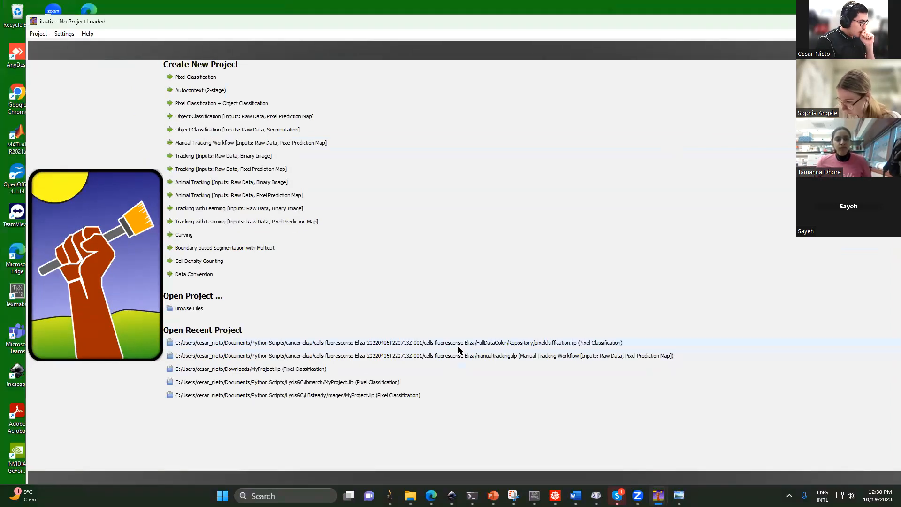
{"action": "left_click", "coordinate": [460, 355]}
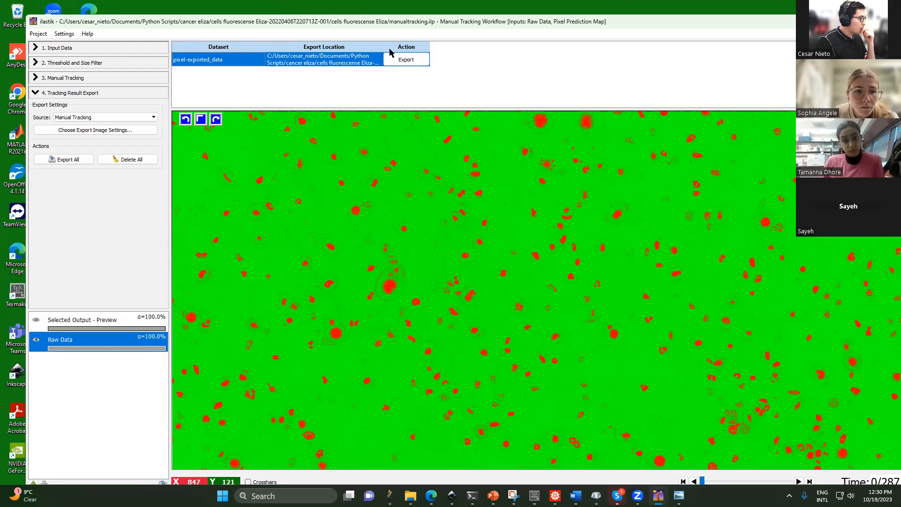
- Show the input data, widen the Location column to read the raw data path, and browse the time frames through to 187
{"action": "left_click", "coordinate": [75, 48]}
{"action": "left_click_drag", "start_coordinate": [358, 56], "coordinate": [530, 57]}
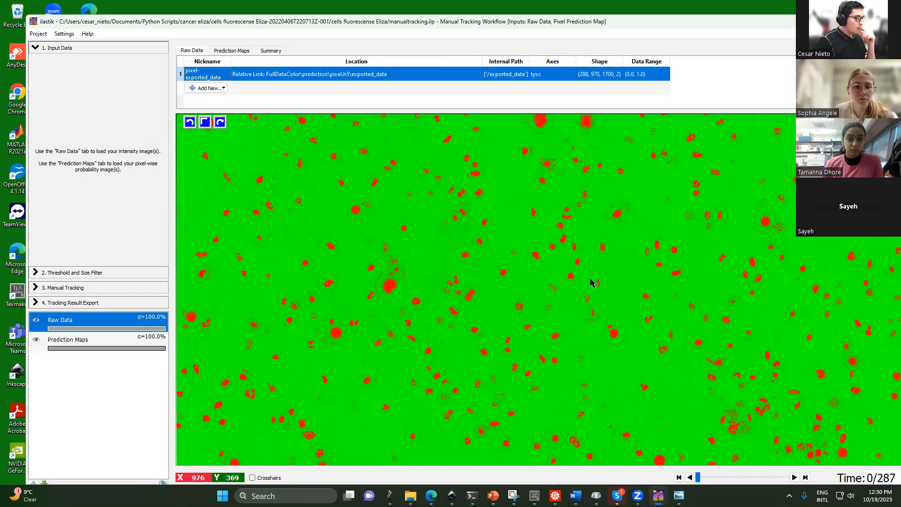
{"action": "left_click_drag", "start_coordinate": [700, 479], "coordinate": [722, 480]}
{"action": "left_click", "coordinate": [793, 478]}
{"action": "left_click", "coordinate": [793, 478]}
{"action": "left_click", "coordinate": [793, 478]}
{"action": "left_click", "coordinate": [794, 478]}
{"action": "left_click", "coordinate": [766, 478]}
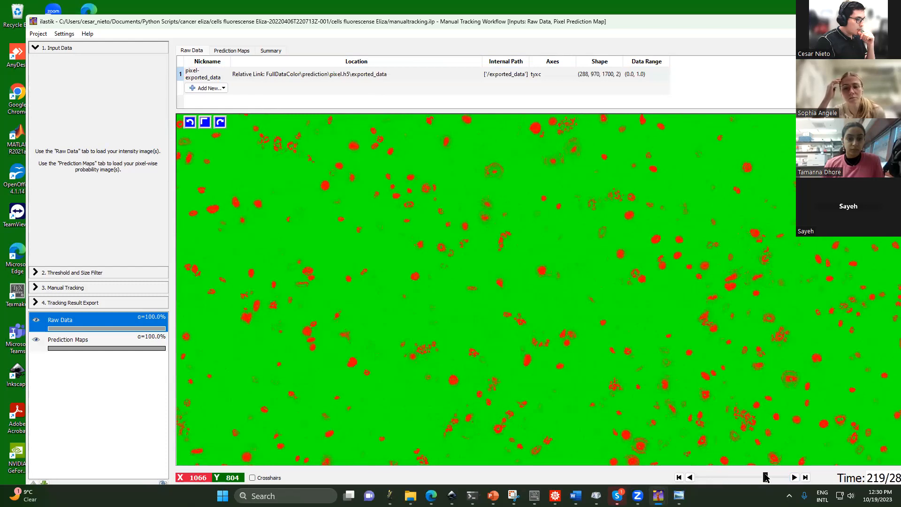
{"action": "mouse_move", "coordinate": [766, 477]}
{"action": "left_mouse_down"}
{"action": "mouse_move", "coordinate": [784, 479]}
{"action": "mouse_move", "coordinate": [756, 485]}
{"action": "left_mouse_up"}
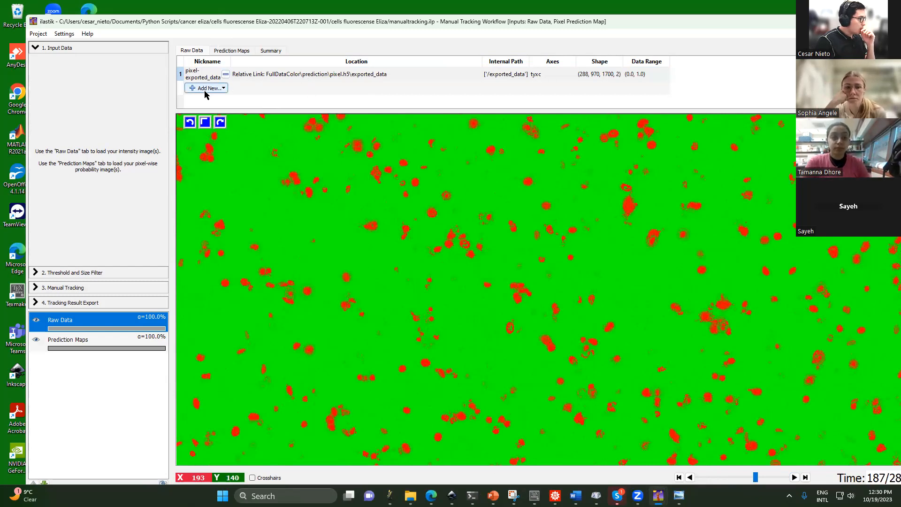
- Locate the pixel.h5 file in the FullDataColor/prediction folder, and return to the manual tracking project's raw data in ilastik
{"action": "left_click", "coordinate": [409, 495]}
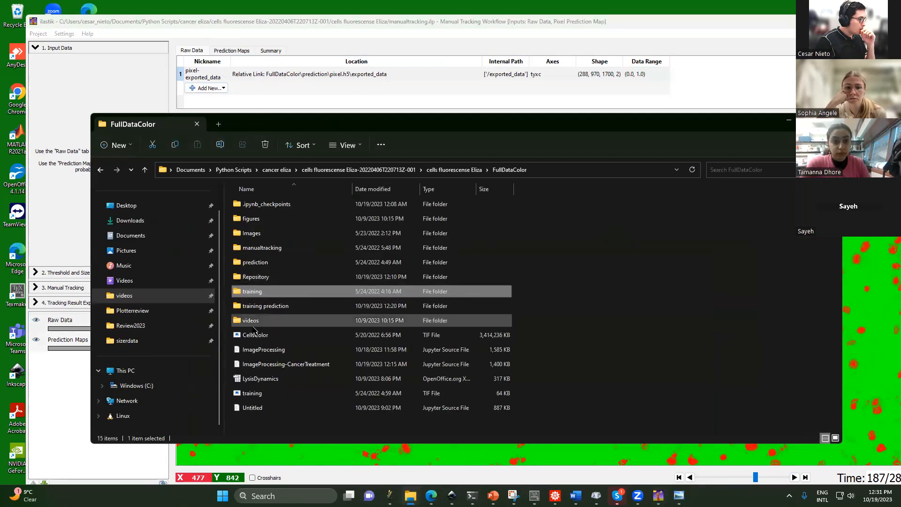
{"action": "double_click", "coordinate": [271, 263]}
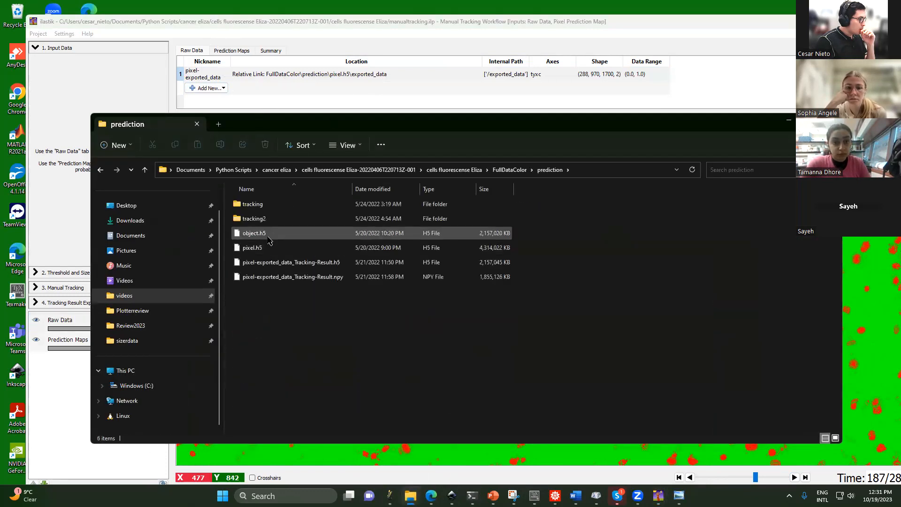
{"action": "left_click", "coordinate": [264, 249]}
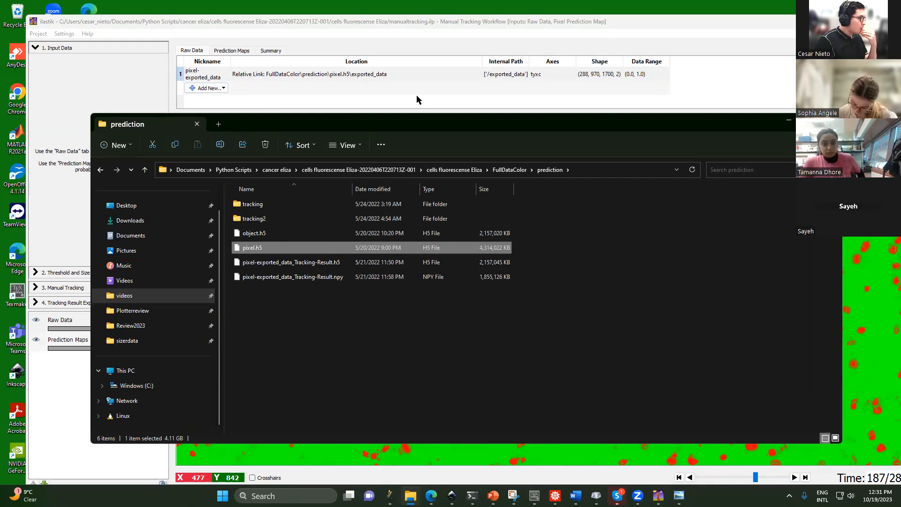
{"action": "left_click", "coordinate": [381, 90]}
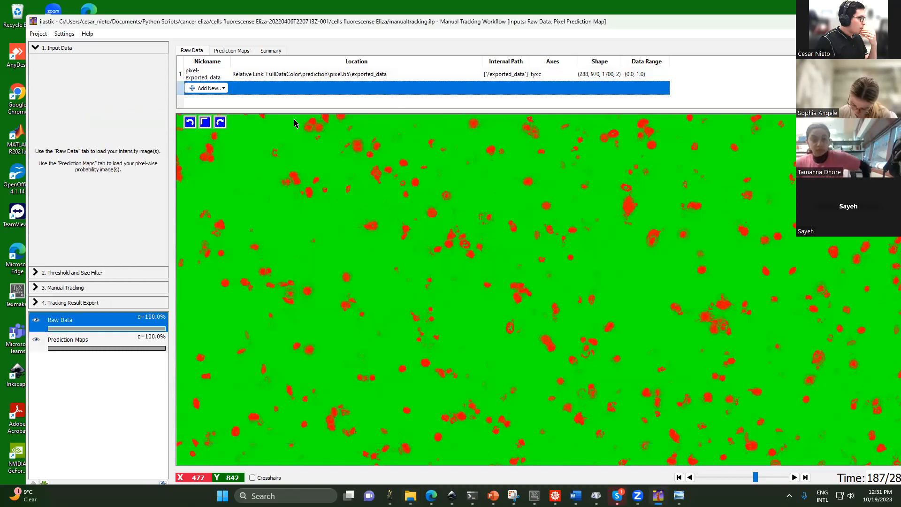
- View the Threshold and Size Filter settings, and proceed to the Manual Tracking stage
{"action": "left_click", "coordinate": [87, 272]}
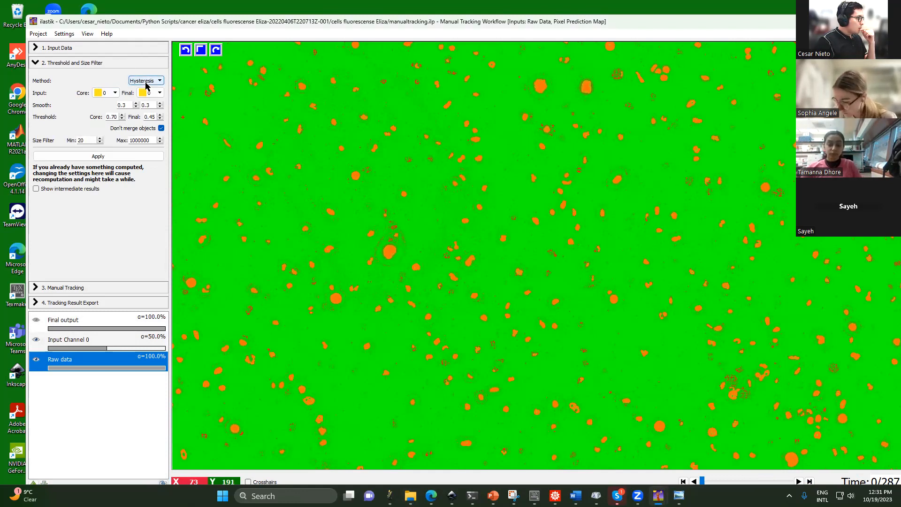
{"action": "left_click", "coordinate": [41, 289]}
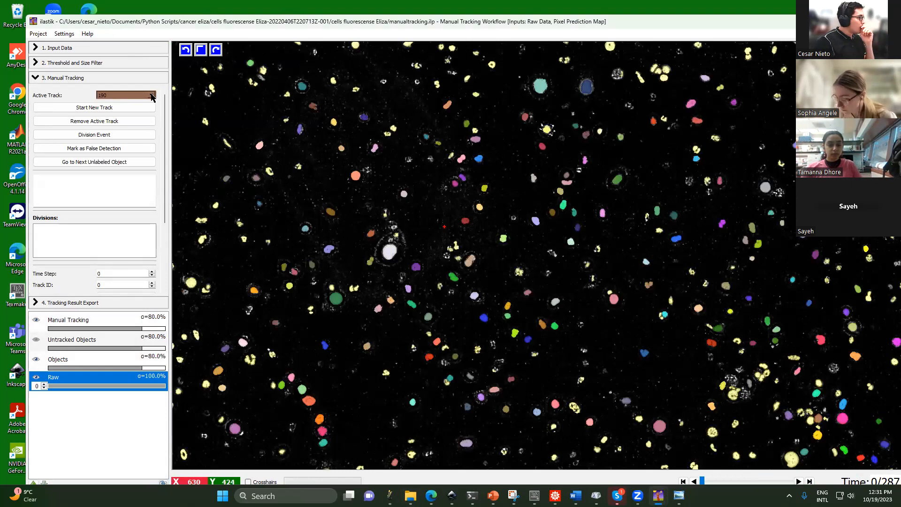
- Set the active track to track 1
{"action": "left_click", "coordinate": [132, 96]}
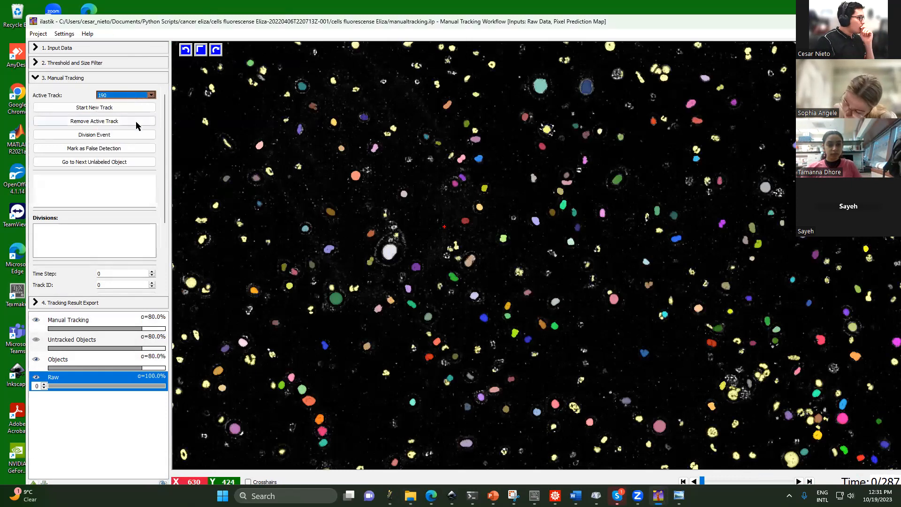
{"action": "left_click", "coordinate": [150, 94]}
{"action": "left_click_drag", "start_coordinate": [153, 151], "coordinate": [152, 102]}
{"action": "left_click", "coordinate": [117, 102]}
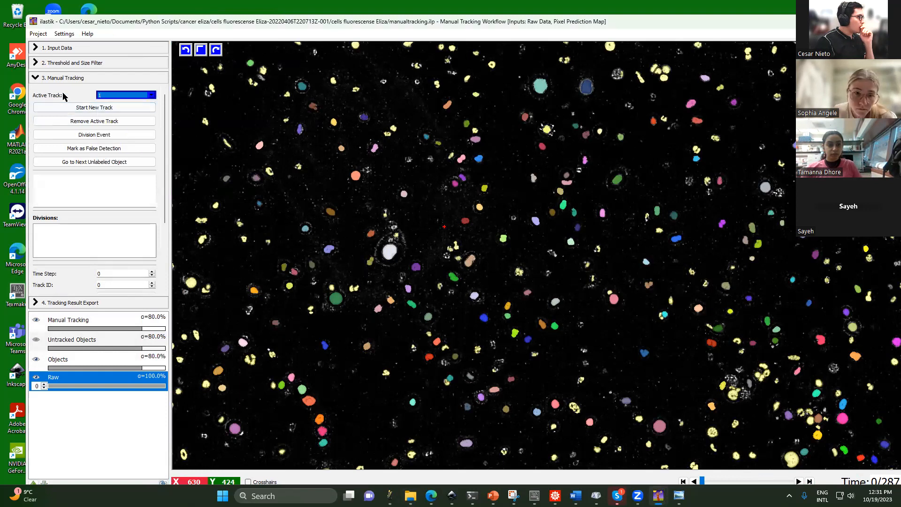
- Start a new track and add the lowest round cell of the four-cell cluster to it at time steps 0 and 1
{"action": "left_click", "coordinate": [80, 107]}
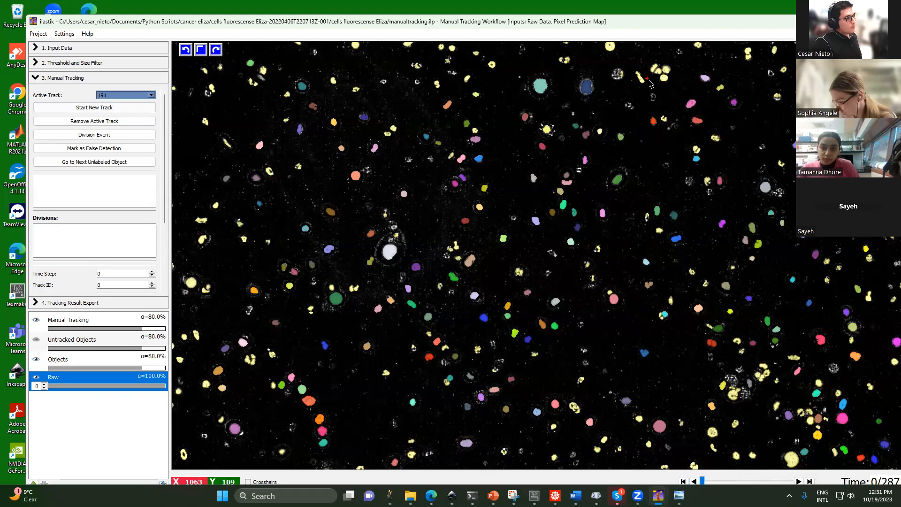
{"action": "scroll", "coordinate": [699, 79], "scroll_direction": "up", "scroll_amount": 2}
{"action": "scroll", "coordinate": [700, 79], "scroll_direction": "up", "scroll_amount": 4}
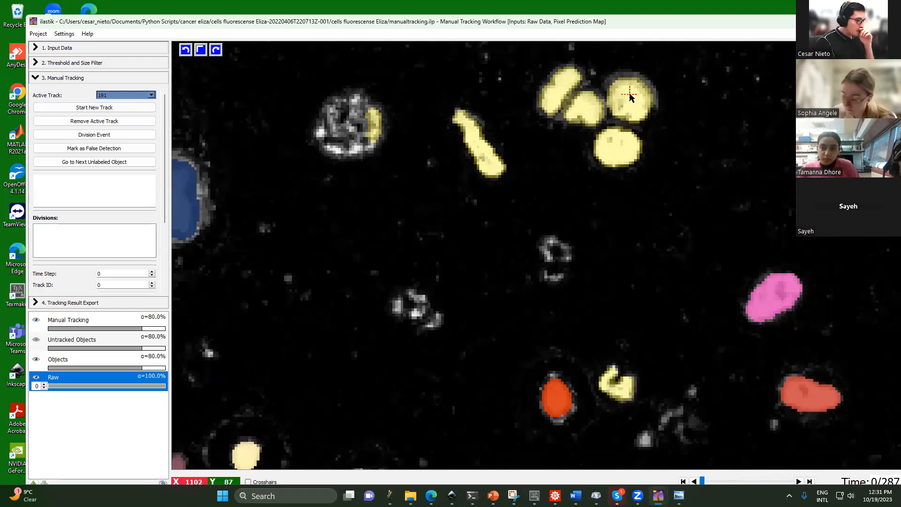
{"action": "left_click", "coordinate": [618, 154]}
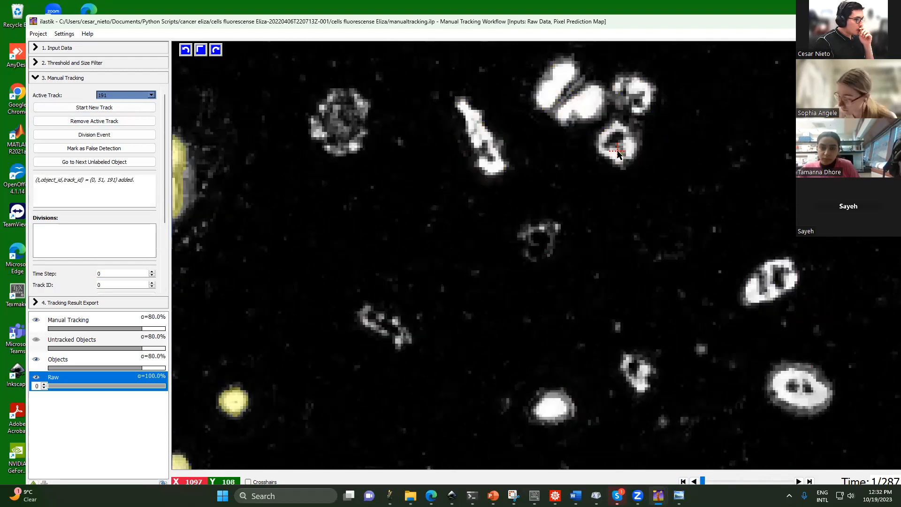
{"action": "left_click", "coordinate": [693, 482]}
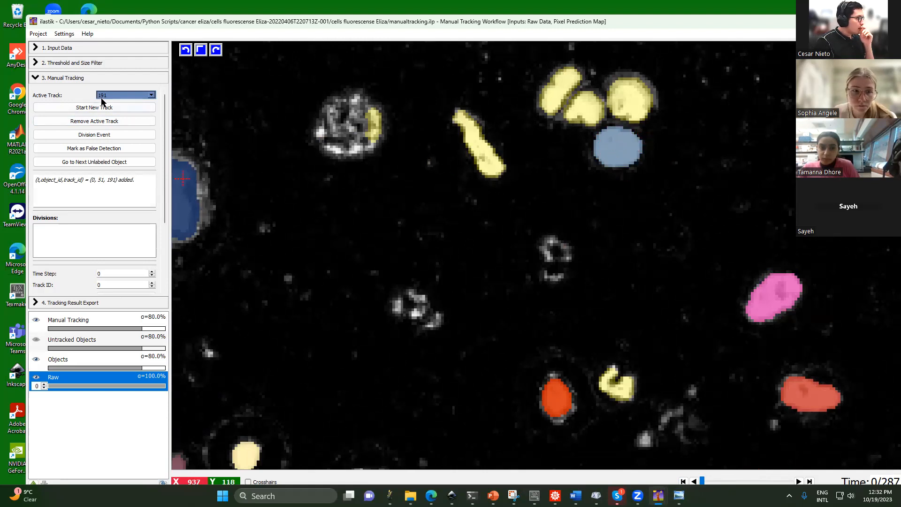
{"action": "left_click", "coordinate": [799, 482]}
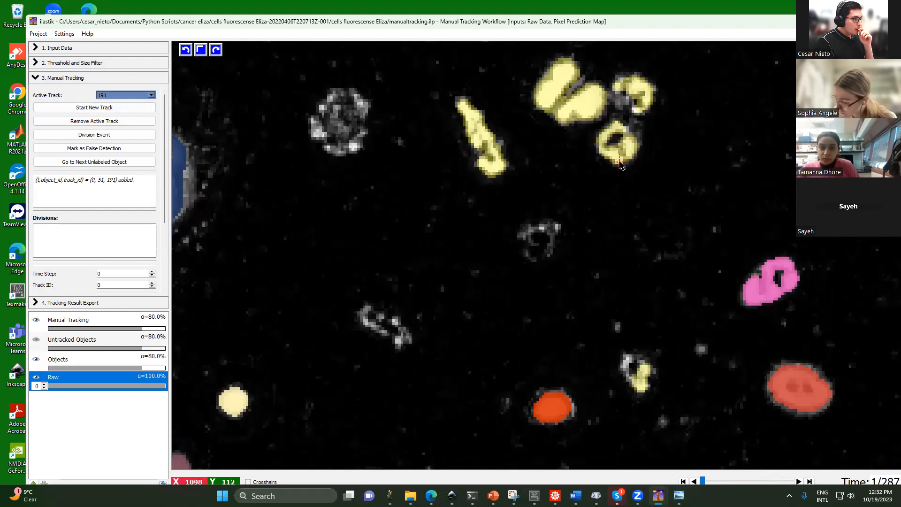
{"action": "left_click", "coordinate": [620, 164]}
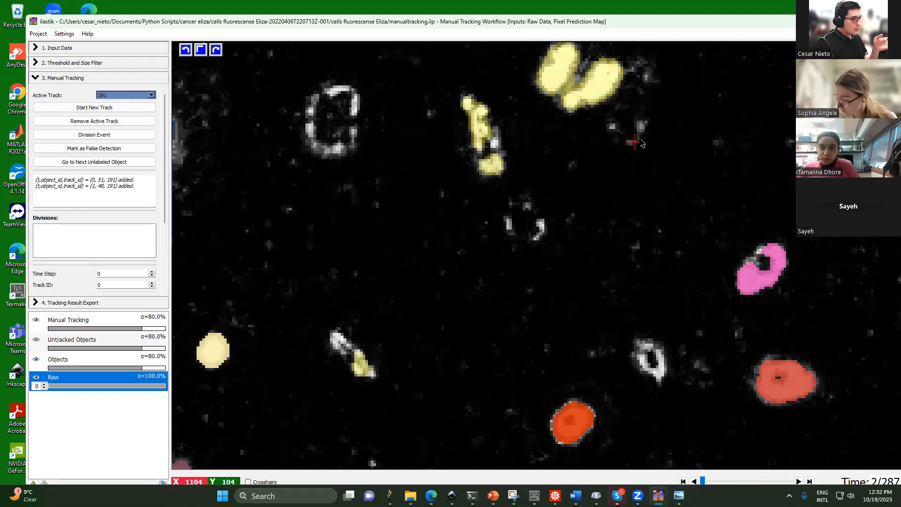
- Return to time step 0 and start another new track
{"action": "left_click", "coordinate": [695, 482]}
{"action": "left_click", "coordinate": [694, 482]}
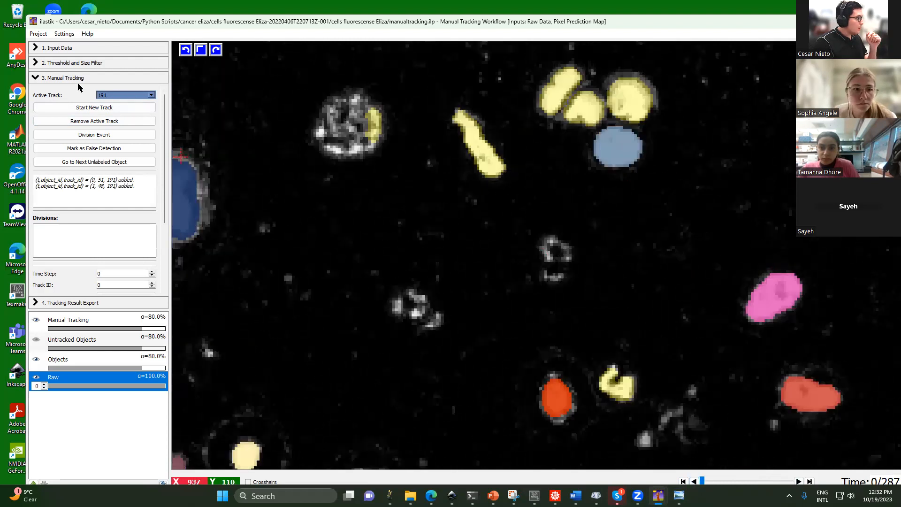
{"action": "left_click", "coordinate": [137, 98]}
{"action": "left_click", "coordinate": [78, 92]}
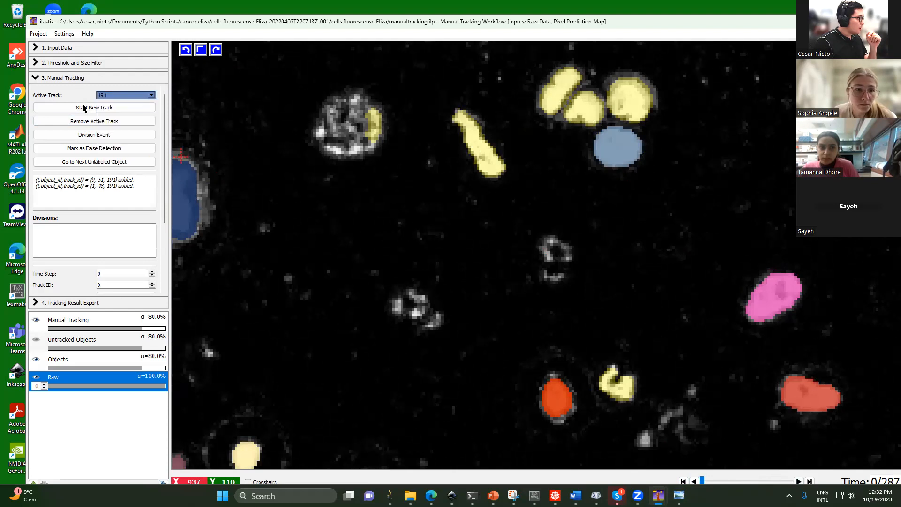
{"action": "left_click", "coordinate": [80, 107]}
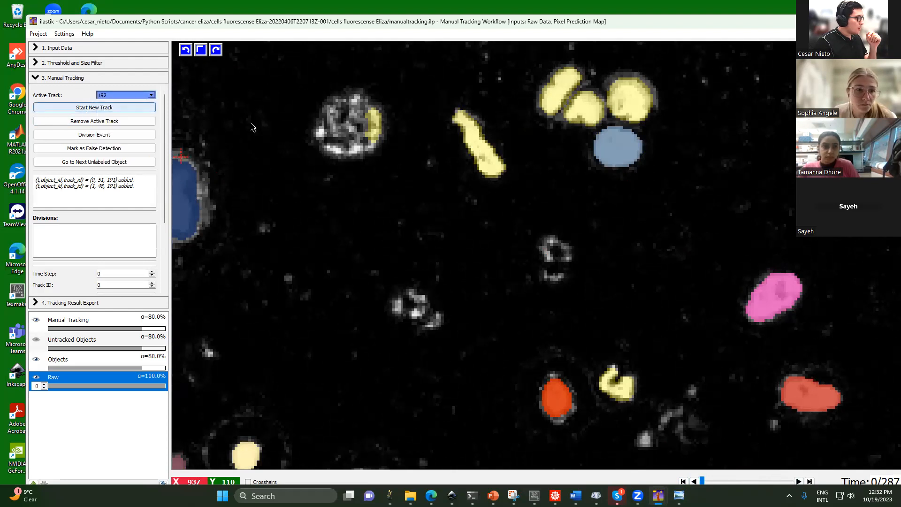
- Add the elongated untracked cell beside the four-cell cluster to the active track in every time step from 0 to 25
{"action": "left_click", "coordinate": [480, 152]}
{"action": "left_click", "coordinate": [478, 141]}
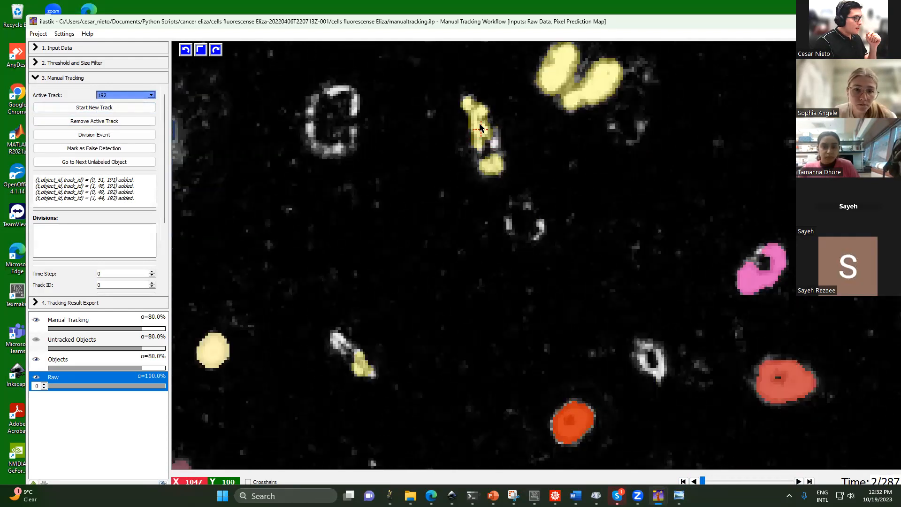
{"action": "left_click", "coordinate": [479, 123]}
{"action": "left_click", "coordinate": [478, 123]}
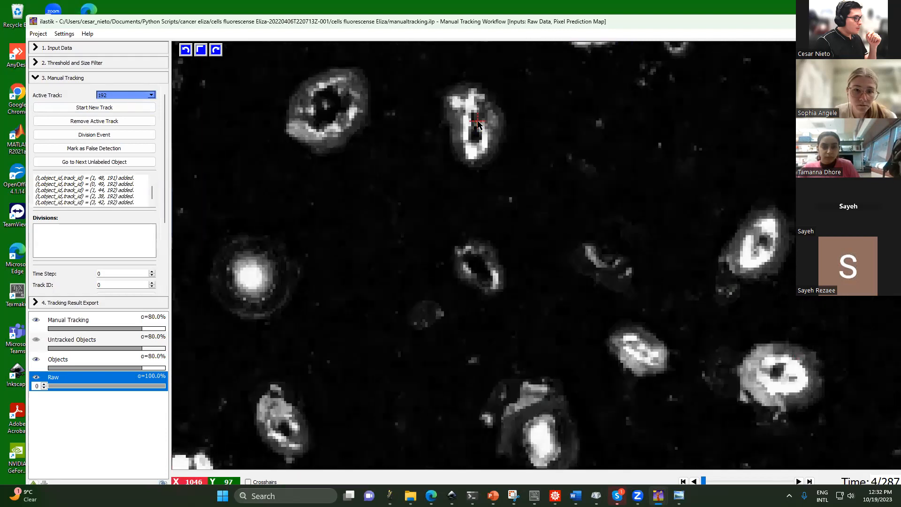
{"action": "left_click", "coordinate": [467, 106]}
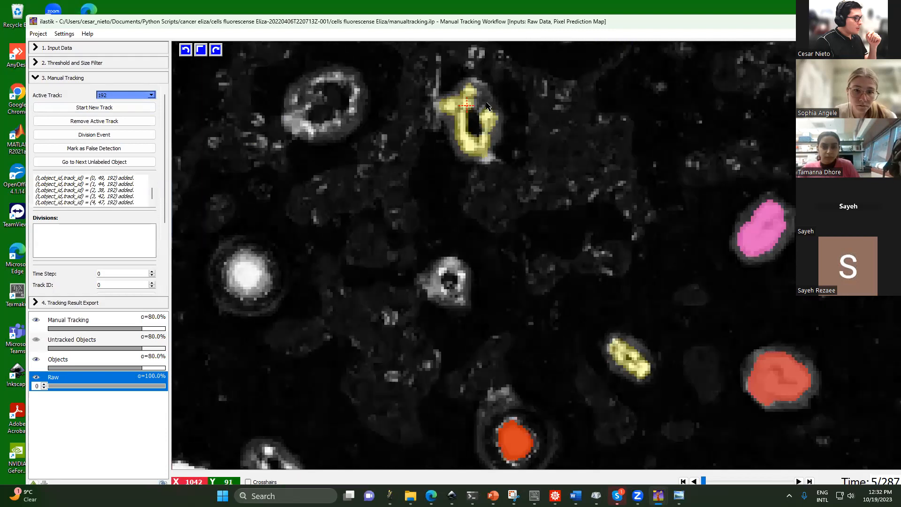
{"action": "left_click", "coordinate": [460, 106]}
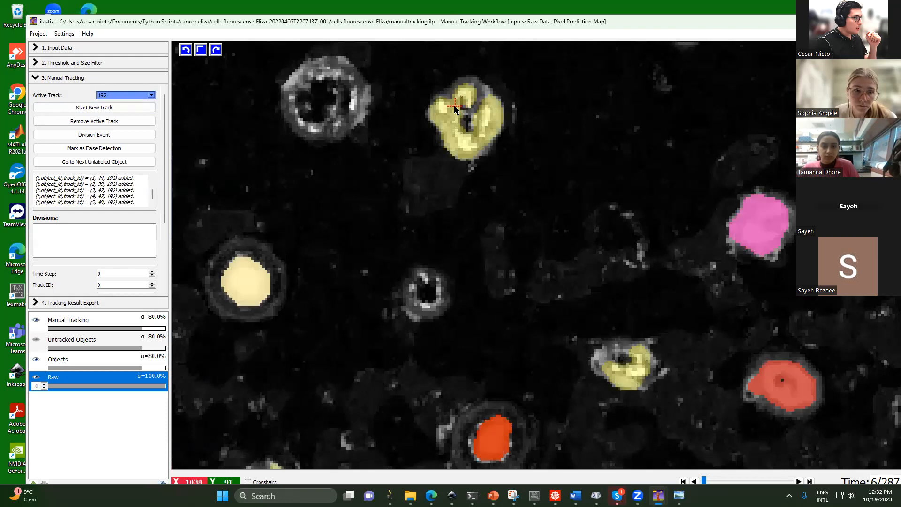
{"action": "left_click", "coordinate": [451, 112]}
{"action": "left_click", "coordinate": [451, 114]}
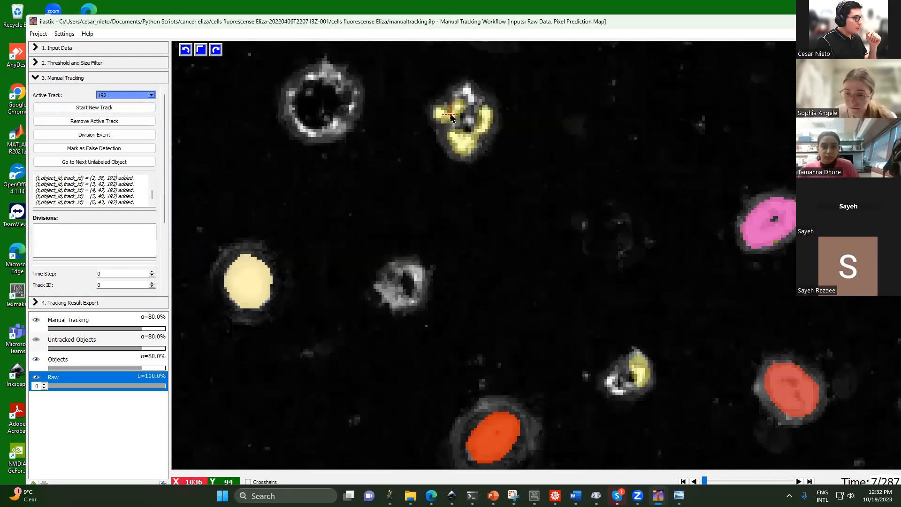
{"action": "left_click", "coordinate": [464, 106]}
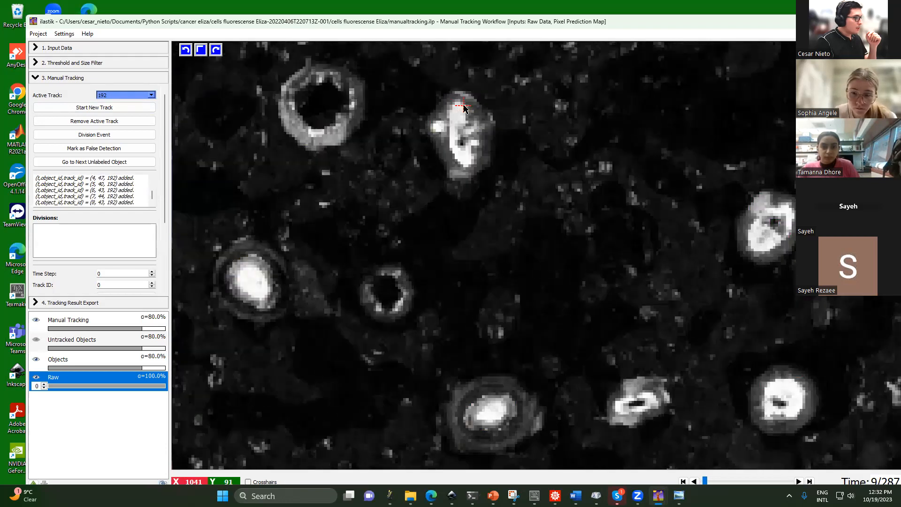
{"action": "left_click", "coordinate": [455, 125]}
{"action": "left_click", "coordinate": [454, 125]}
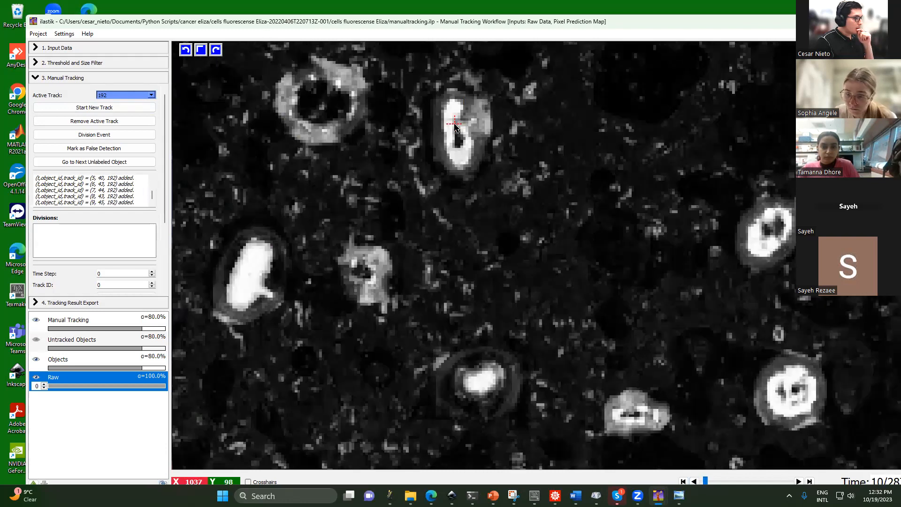
{"action": "left_click", "coordinate": [449, 124]}
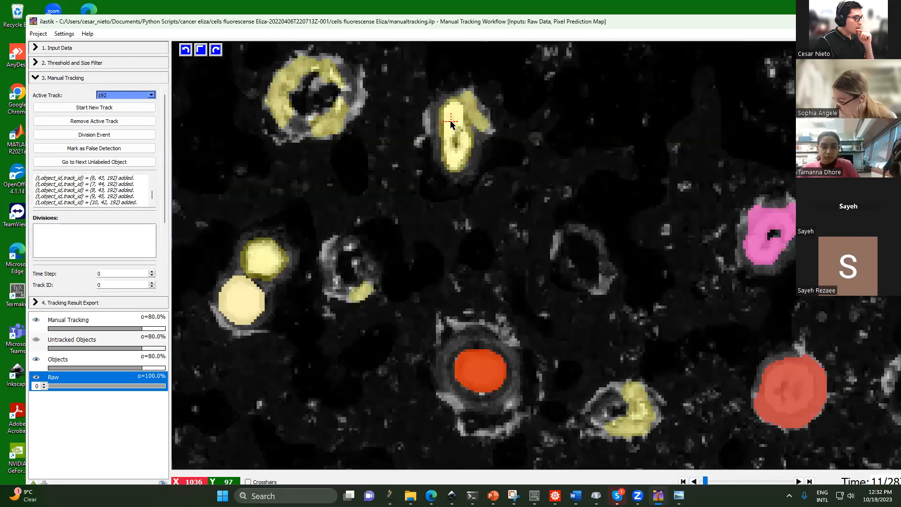
{"action": "left_click", "coordinate": [450, 124]}
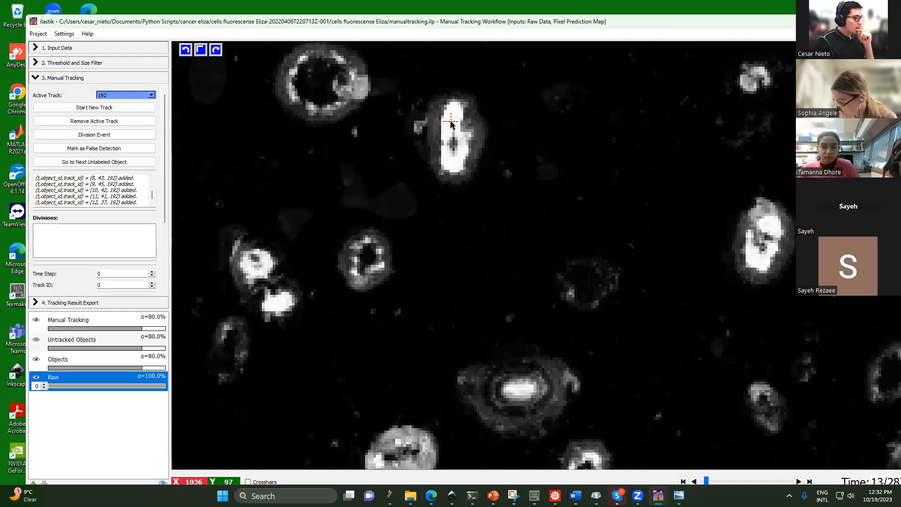
{"action": "left_click", "coordinate": [450, 124]}
{"action": "left_click", "coordinate": [450, 124]}
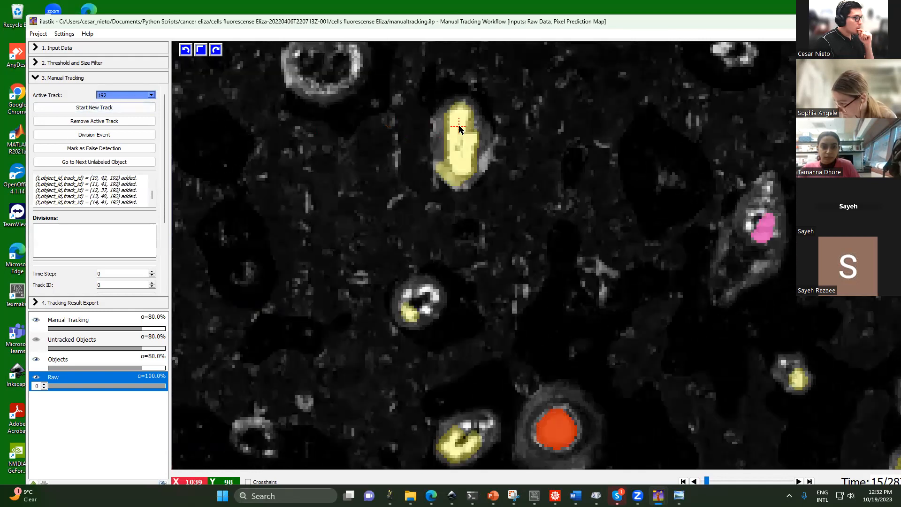
{"action": "left_click", "coordinate": [462, 126]}
{"action": "left_click", "coordinate": [466, 126]}
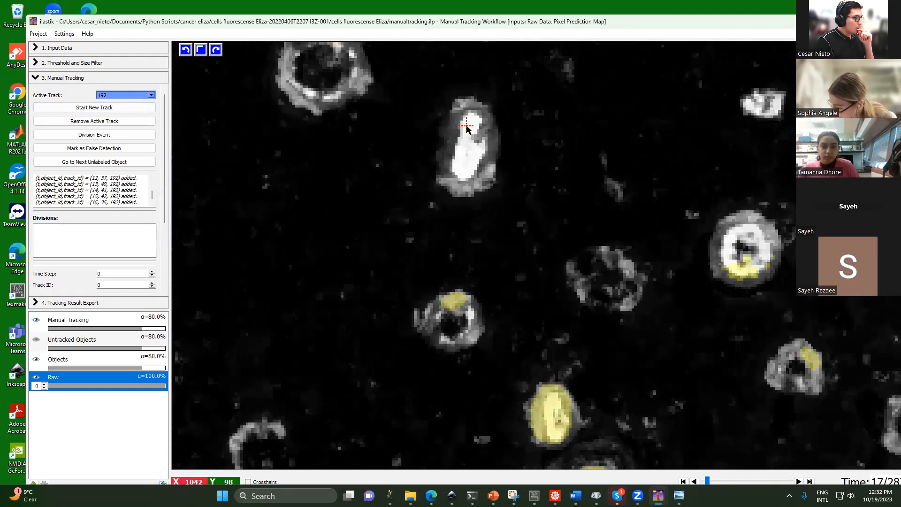
{"action": "left_click", "coordinate": [466, 126]}
{"action": "left_click", "coordinate": [465, 126]}
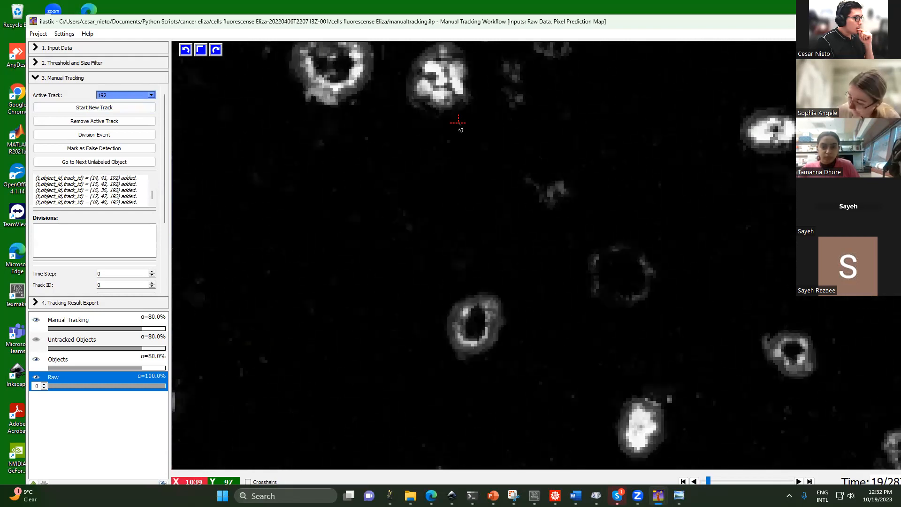
{"action": "left_click", "coordinate": [433, 77]}
{"action": "left_click", "coordinate": [453, 59]}
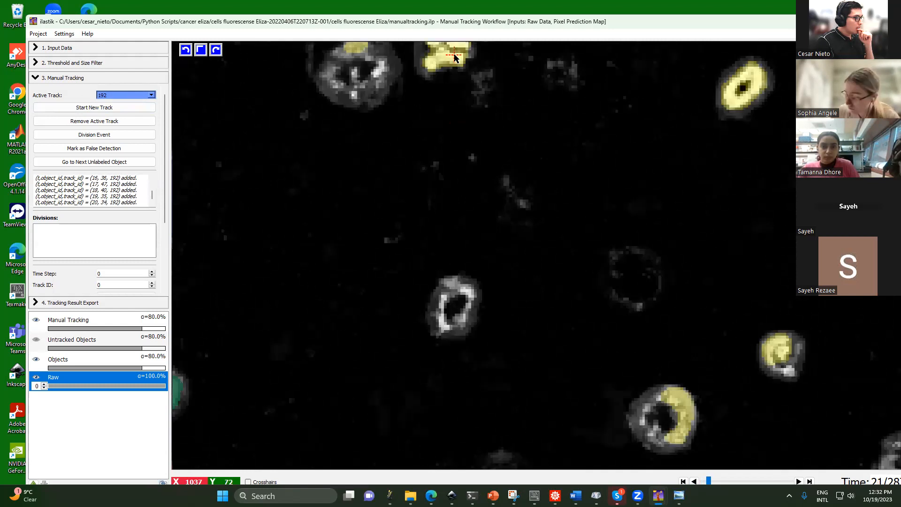
{"action": "left_click", "coordinate": [455, 57]}
{"action": "left_click", "coordinate": [453, 53]}
{"action": "left_click", "coordinate": [453, 52]}
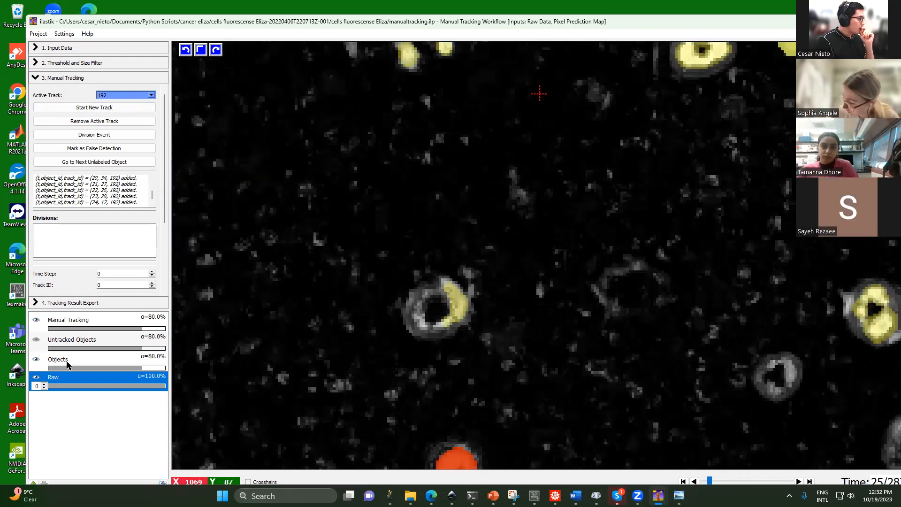
{"action": "left_click", "coordinate": [449, 53]}
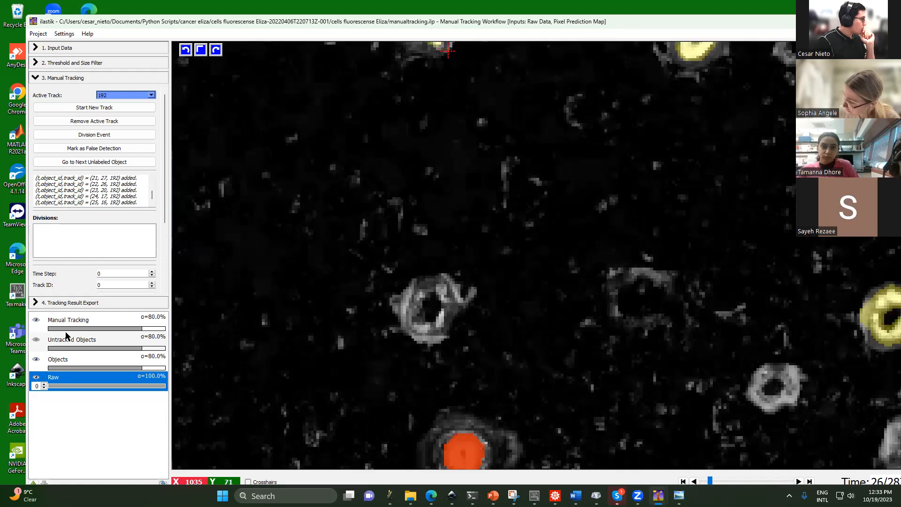
- Open the Tracking Result Export stage and review the image export options for the Manual Tracking source
{"action": "left_click", "coordinate": [77, 302]}
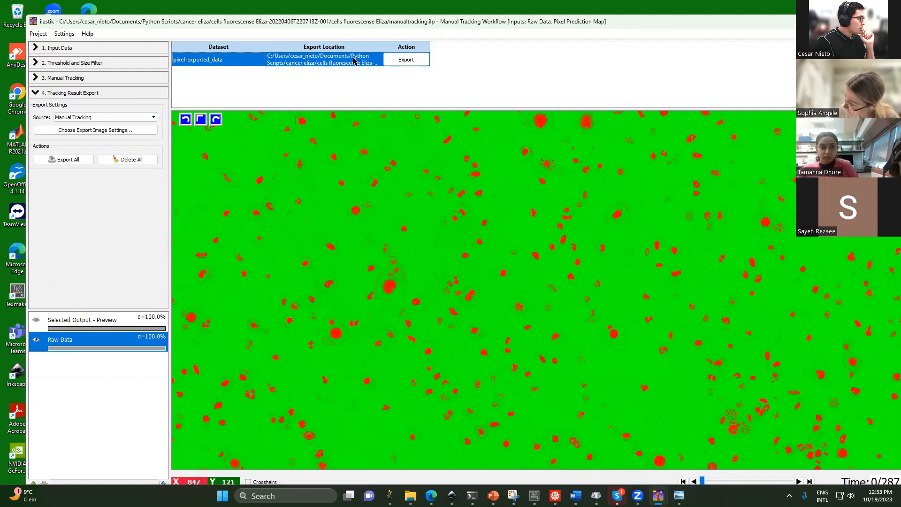
{"action": "left_click", "coordinate": [95, 132]}
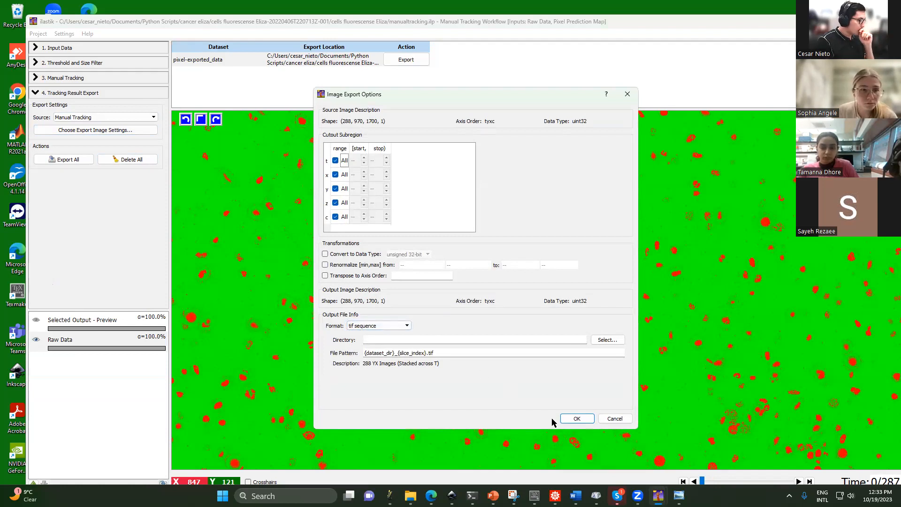
{"action": "left_click", "coordinate": [628, 95]}
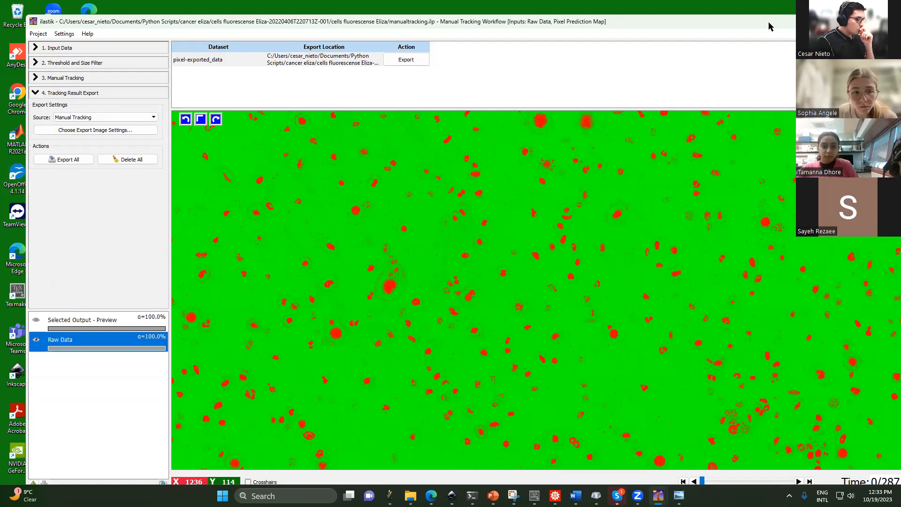
{"action": "left_click_drag", "start_coordinate": [769, 25], "coordinate": [748, 37]}
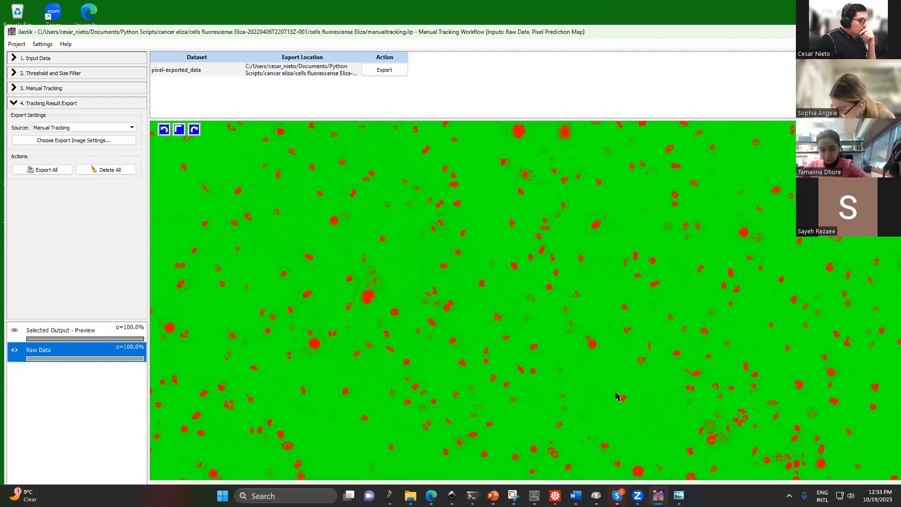
- Switch to the ImageProcessing-CancerTreatment Jupyter notebook and look over its library import cell
{"action": "key", "text": "alt+Tab"}
{"action": "scroll", "coordinate": [401, 293], "scroll_direction": "down", "scroll_amount": 3}
{"action": "scroll", "coordinate": [402, 296], "scroll_direction": "up", "scroll_amount": 3}
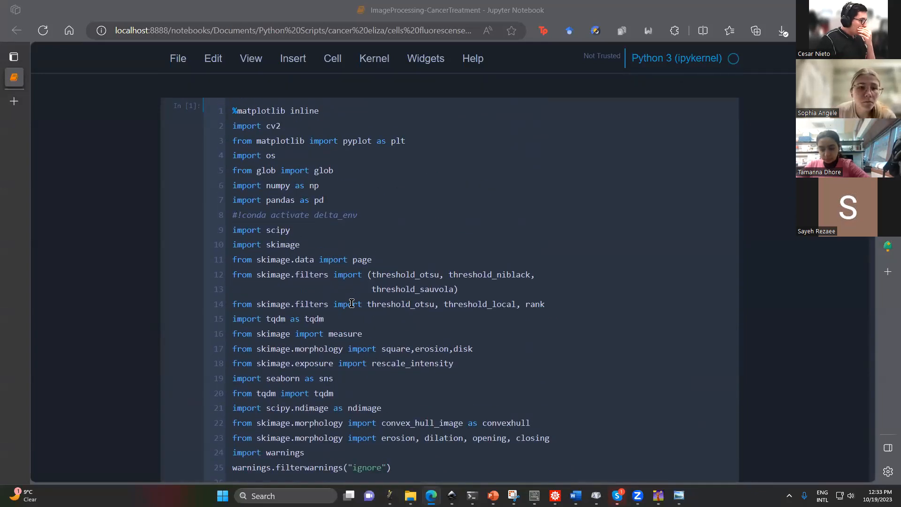
{"action": "scroll", "coordinate": [342, 369], "scroll_direction": "down", "scroll_amount": 8}
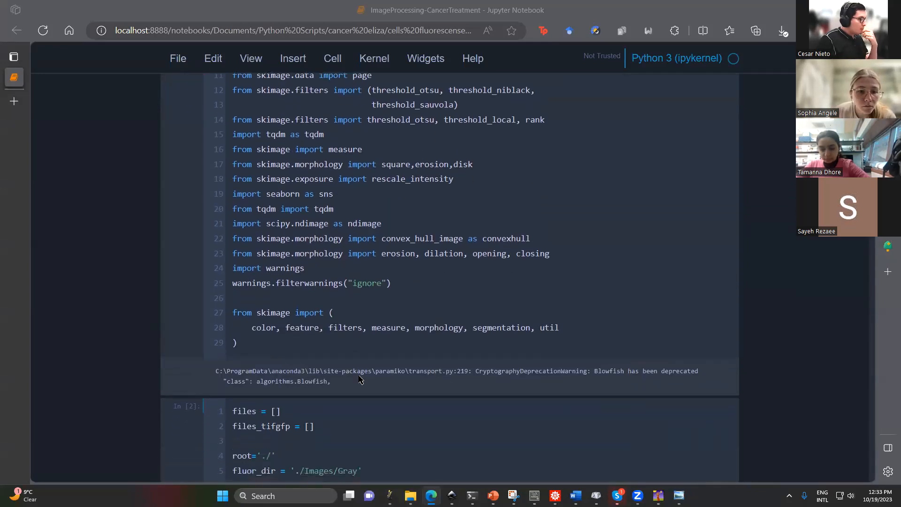
{"action": "scroll", "coordinate": [358, 374], "scroll_direction": "up", "scroll_amount": 4}
{"action": "scroll", "coordinate": [359, 374], "scroll_direction": "up", "scroll_amount": 5}
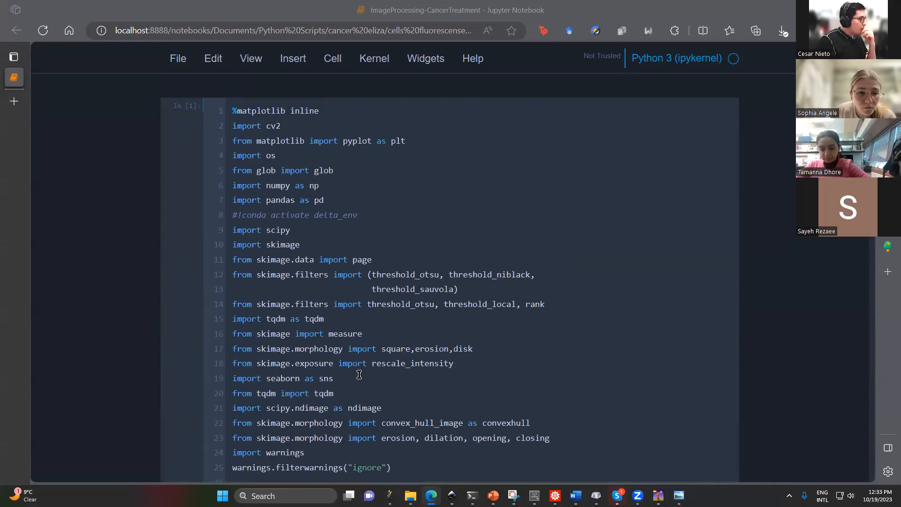
- Examine the library import cell, including the cv2, glob, numpy, pandas and skimage imports
{"action": "scroll", "coordinate": [340, 317], "scroll_direction": "down", "scroll_amount": 1}
{"action": "scroll", "coordinate": [340, 317], "scroll_direction": "up", "scroll_amount": 1}
{"action": "left_click", "coordinate": [242, 127]}
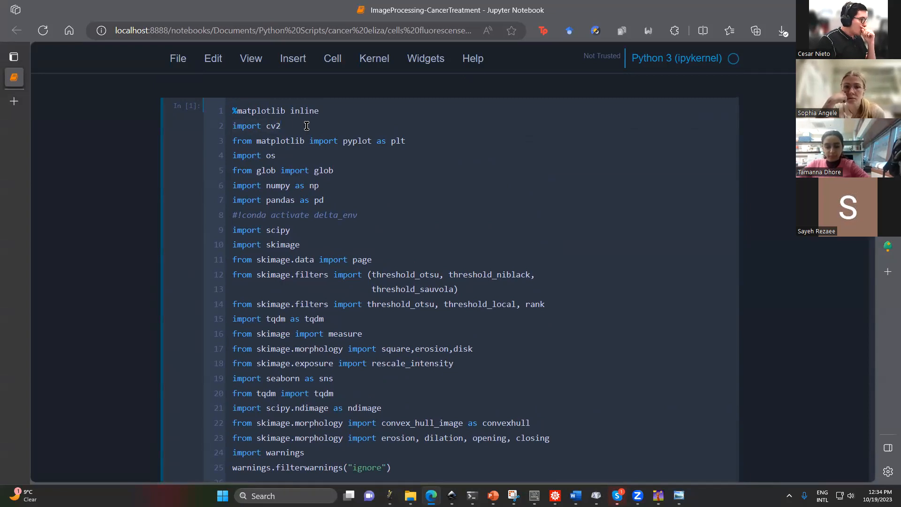
{"action": "left_click_drag", "start_coordinate": [291, 260], "coordinate": [219, 263]}
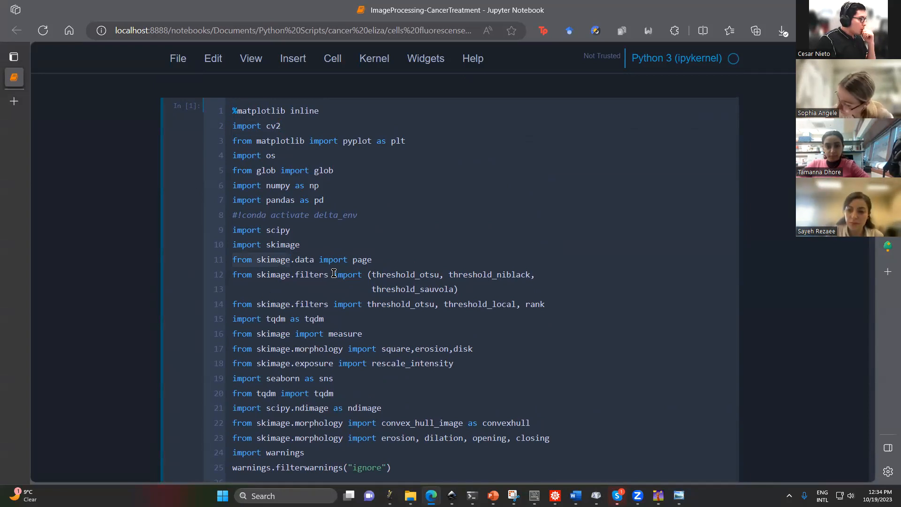
{"action": "left_click", "coordinate": [265, 180]}
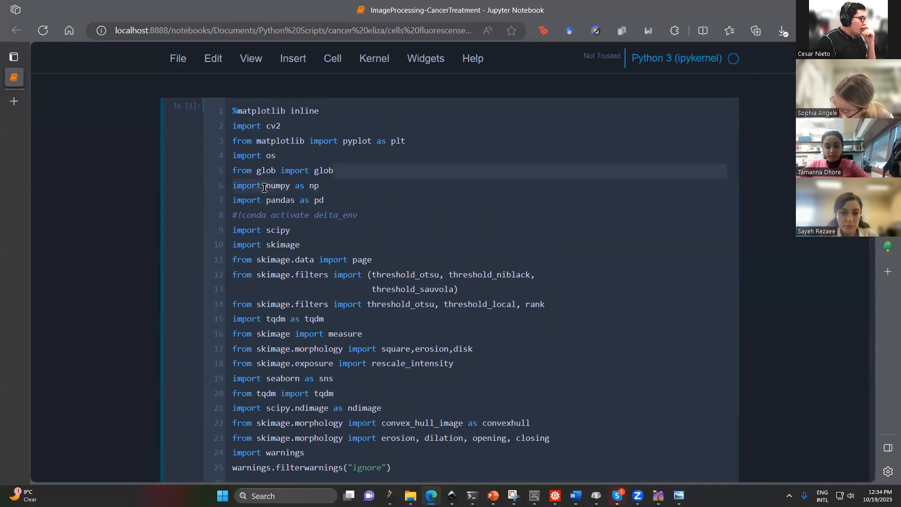
{"action": "left_click_drag", "start_coordinate": [333, 186], "coordinate": [241, 187]}
{"action": "left_click_drag", "start_coordinate": [323, 199], "coordinate": [227, 200]}
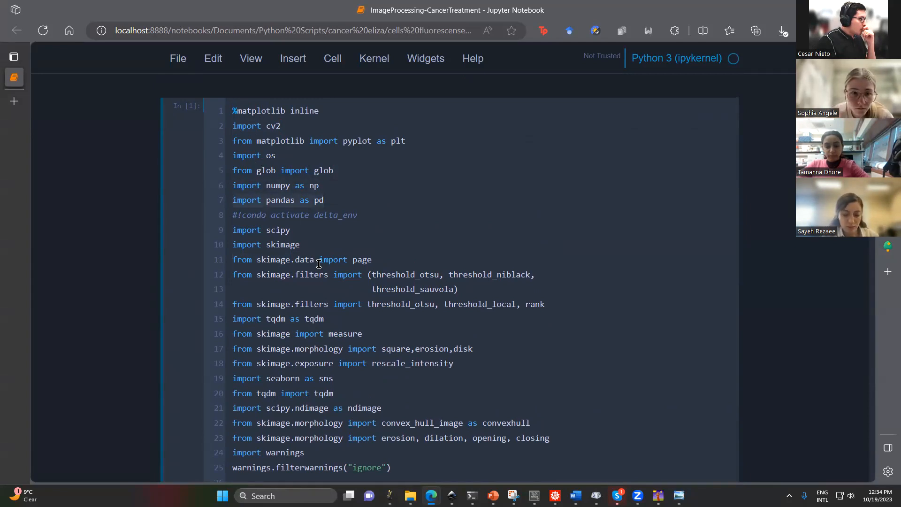
- Delete the redundant "from tqdm import tqdm" line between the seaborn and scipy.ndimage imports
{"action": "left_click_drag", "start_coordinate": [347, 319], "coordinate": [218, 318]}
{"action": "left_click_drag", "start_coordinate": [352, 397], "coordinate": [186, 400]}
{"action": "key", "text": "BackSpace"}
{"action": "key", "text": "BackSpace"}
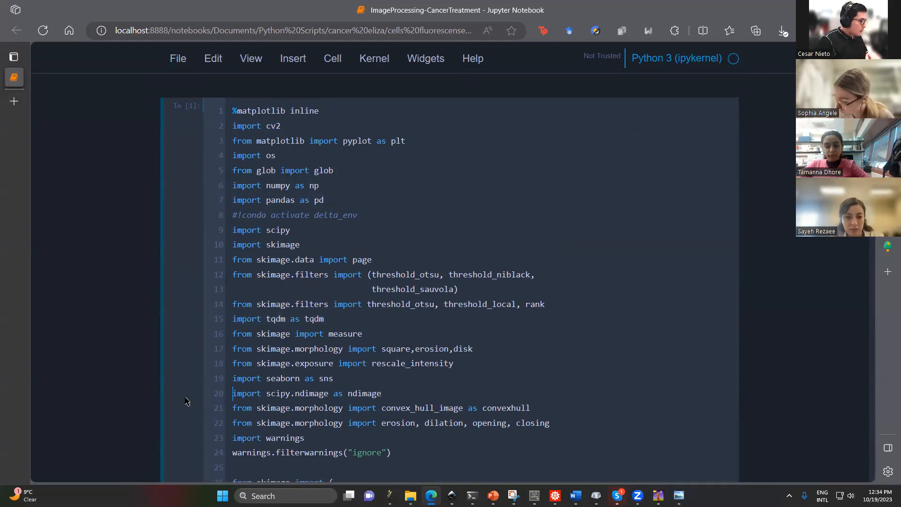
- Find the cell that defines the image paths, then switch to File Explorer and view the Repository > Images > Gray folder inside FullDataColor
{"action": "scroll", "coordinate": [184, 416], "scroll_direction": "down", "scroll_amount": 4}
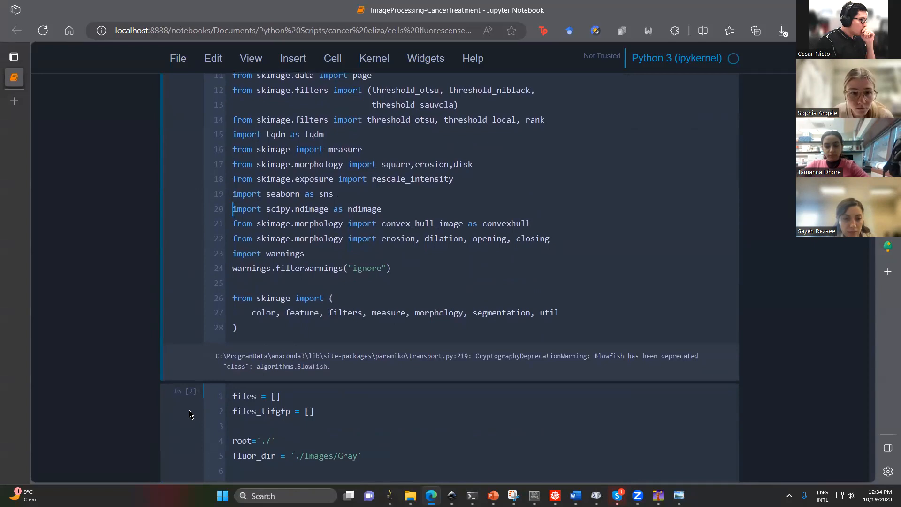
{"action": "scroll", "coordinate": [190, 415], "scroll_direction": "up", "scroll_amount": 3}
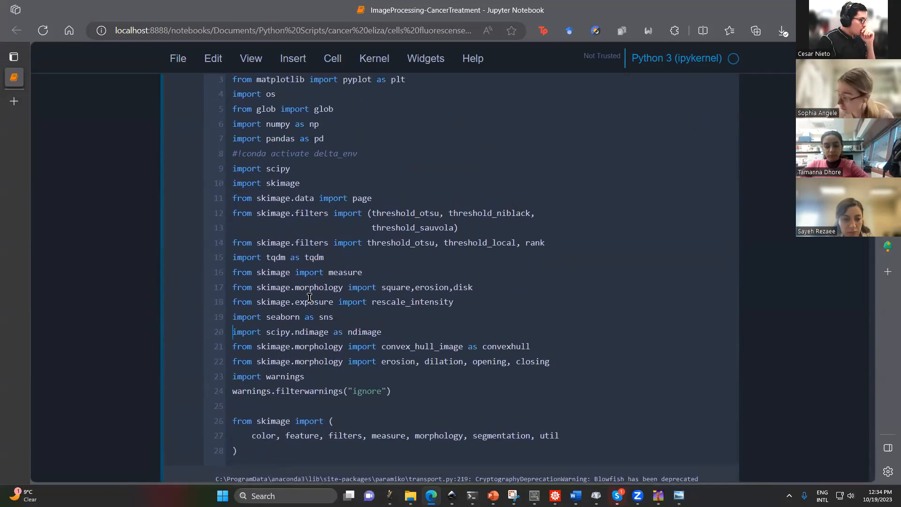
{"action": "scroll", "coordinate": [317, 298], "scroll_direction": "up", "scroll_amount": 2}
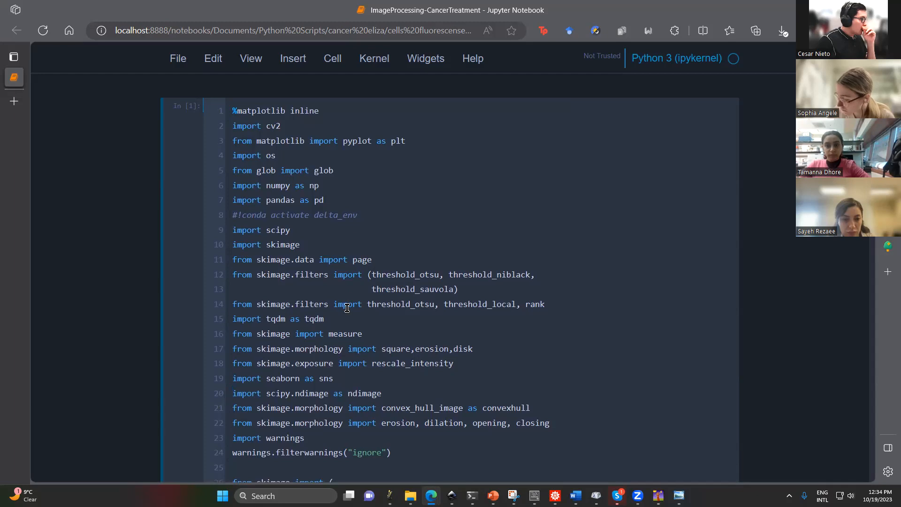
{"action": "scroll", "coordinate": [415, 253], "scroll_direction": "down", "scroll_amount": 5}
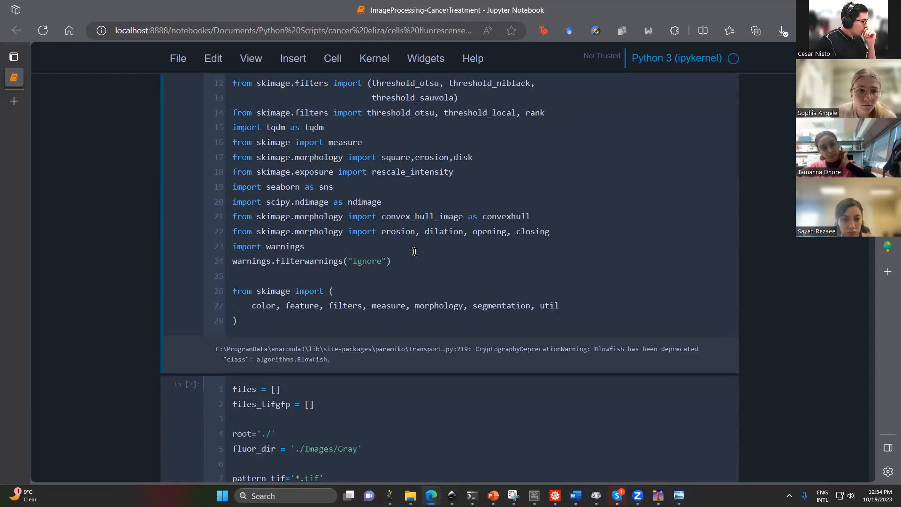
{"action": "scroll", "coordinate": [414, 253], "scroll_direction": "down", "scroll_amount": 4}
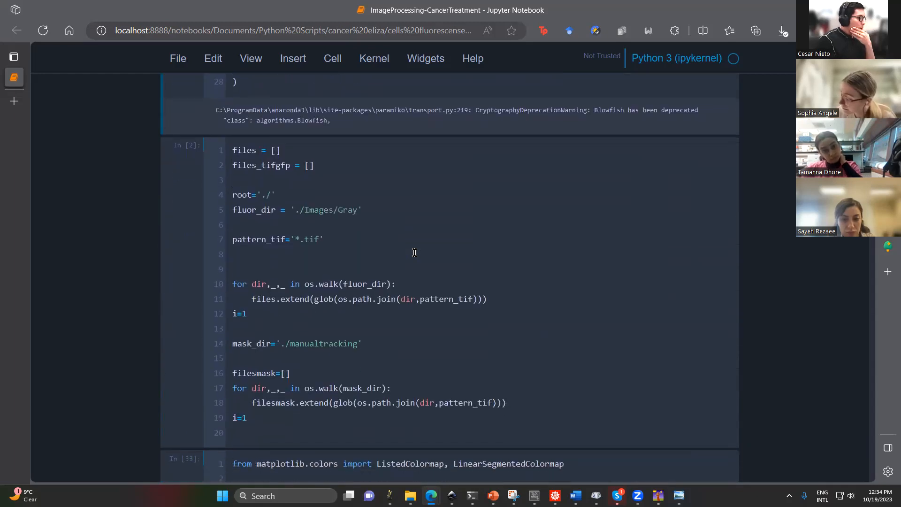
{"action": "left_click", "coordinate": [411, 495]}
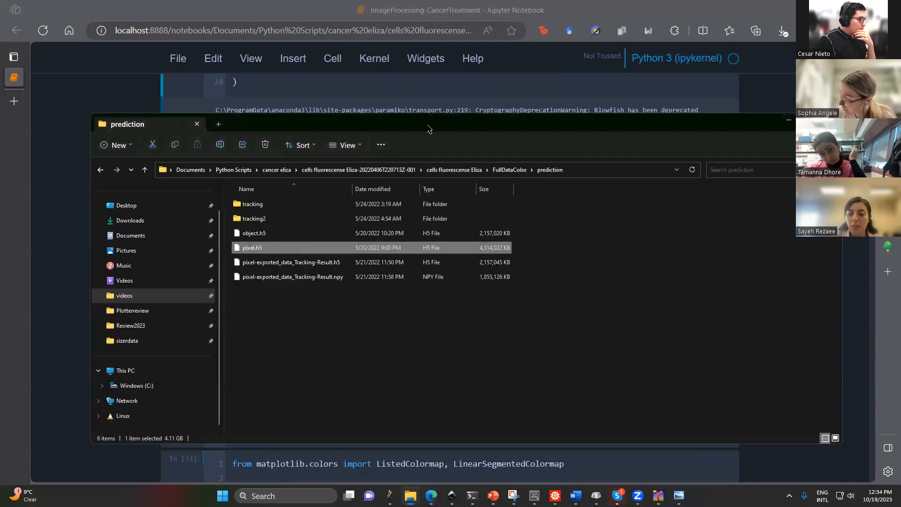
{"action": "left_click_drag", "start_coordinate": [428, 128], "coordinate": [390, 282]}
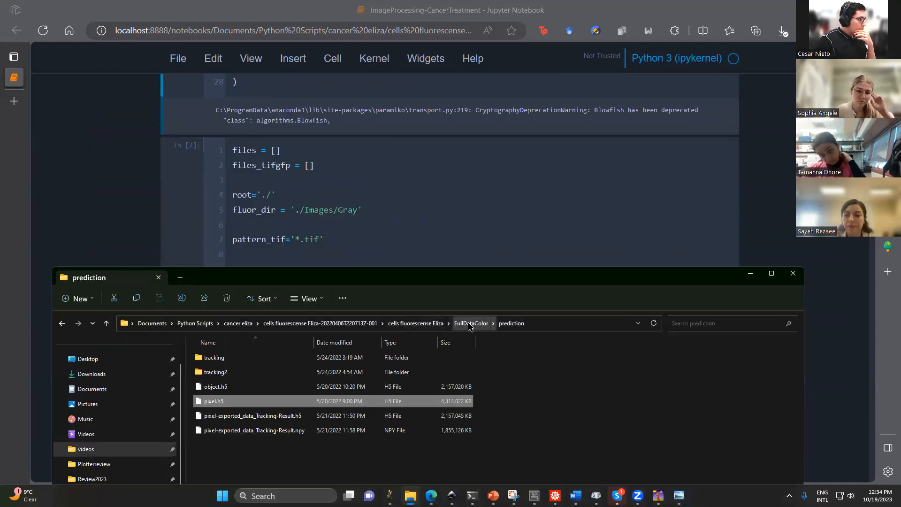
{"action": "left_click", "coordinate": [471, 324]}
{"action": "left_click", "coordinate": [280, 434]}
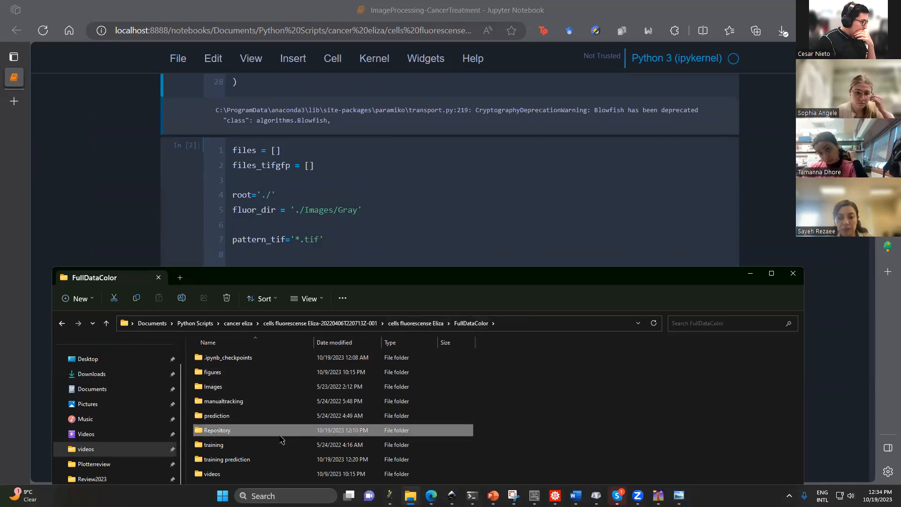
{"action": "double_click", "coordinate": [281, 434]}
{"action": "double_click", "coordinate": [263, 372]}
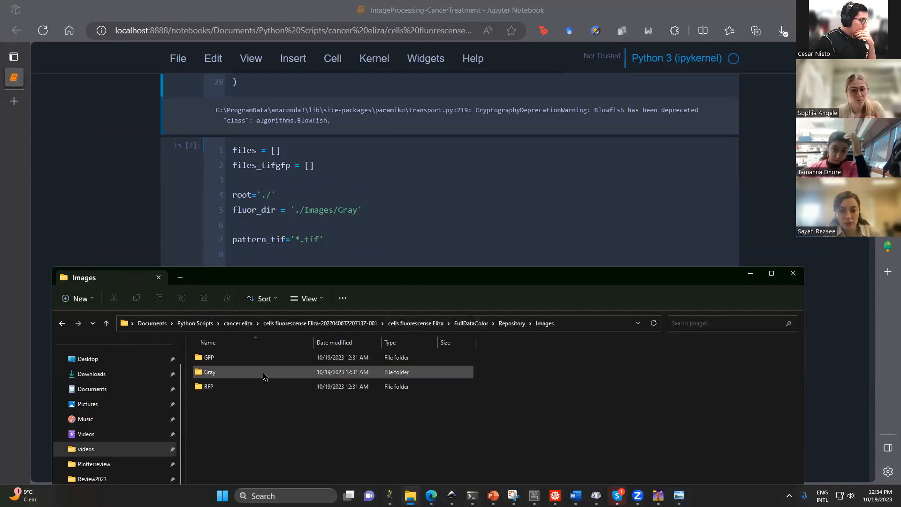
{"action": "double_click", "coordinate": [262, 374]}
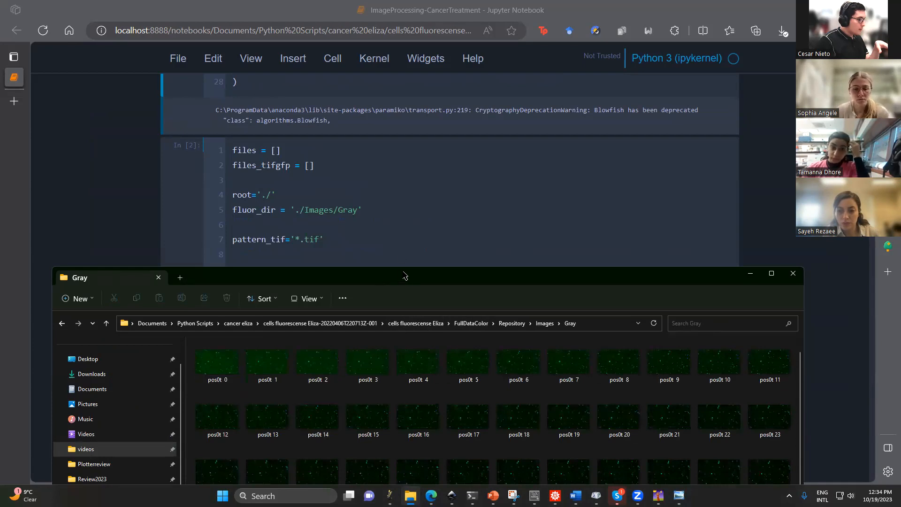
{"action": "left_click_drag", "start_coordinate": [405, 276], "coordinate": [472, 148]}
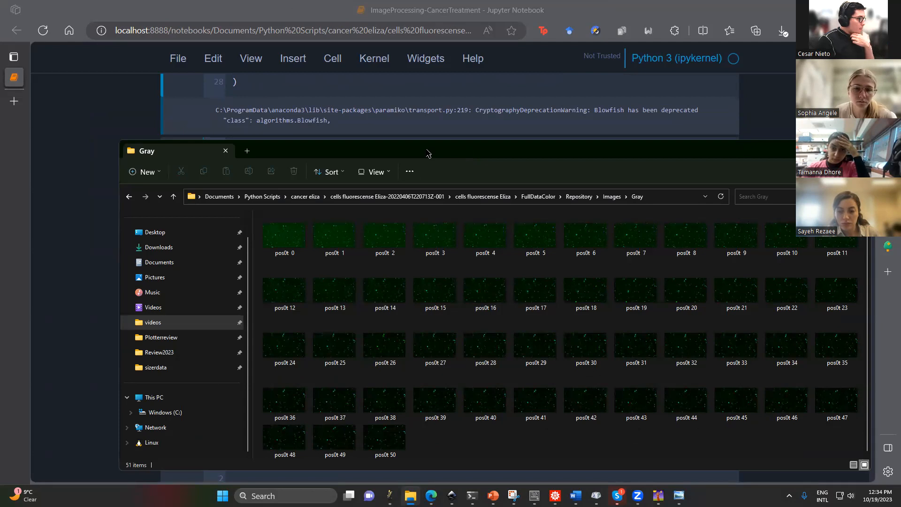
{"action": "left_click_drag", "start_coordinate": [472, 149], "coordinate": [378, 389]}
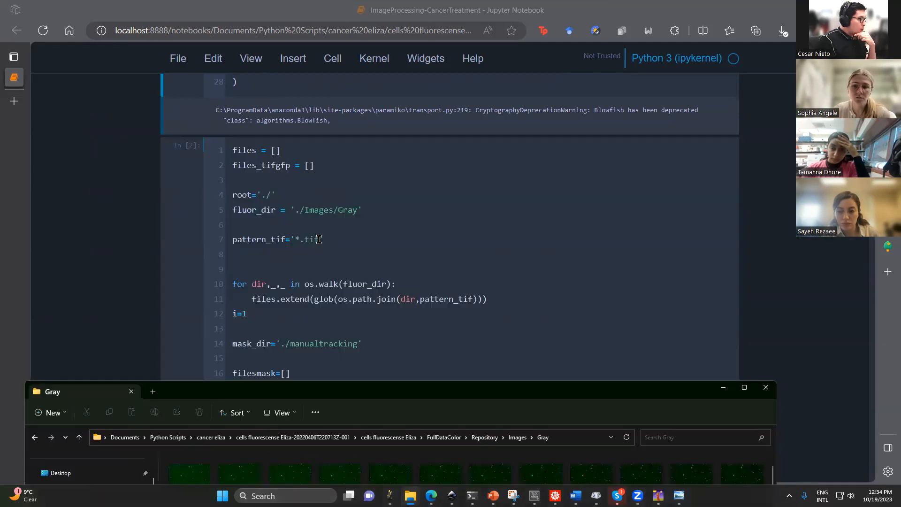
- Back in the notebook, examine the .tif pattern, the fluor_dir file-collecting loop and the manualtracking mask directory in the path-definition cell
{"action": "left_click", "coordinate": [318, 239]}
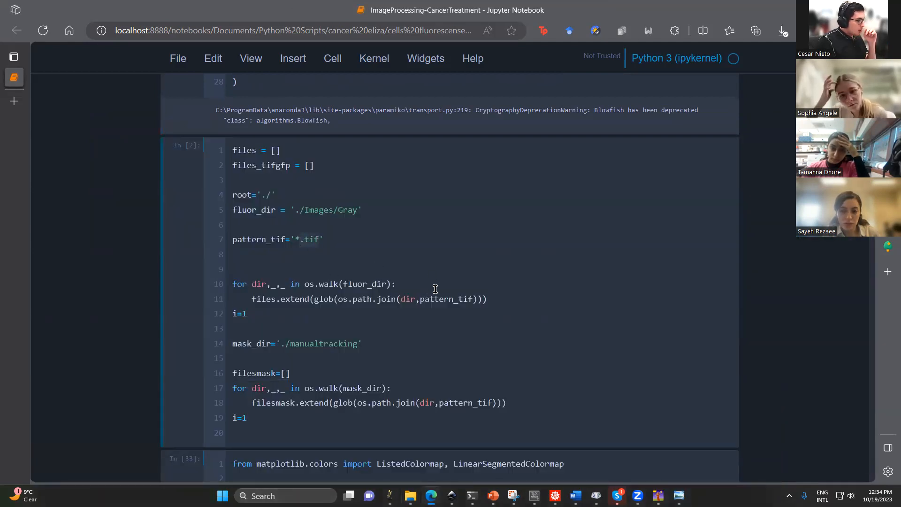
{"action": "scroll", "coordinate": [436, 263], "scroll_direction": "down", "scroll_amount": 3}
{"action": "scroll", "coordinate": [432, 228], "scroll_direction": "up", "scroll_amount": 3}
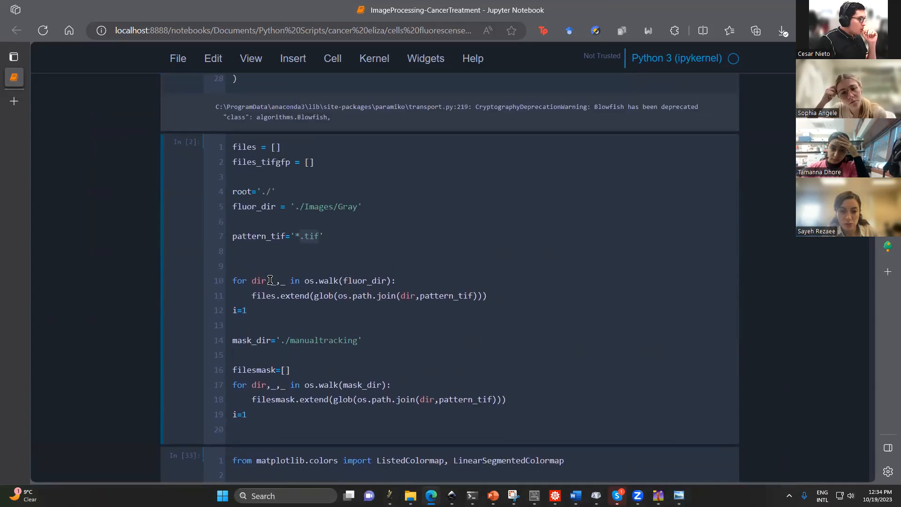
{"action": "left_click_drag", "start_coordinate": [227, 284], "coordinate": [226, 292]}
{"action": "left_click_drag", "start_coordinate": [301, 313], "coordinate": [212, 291]}
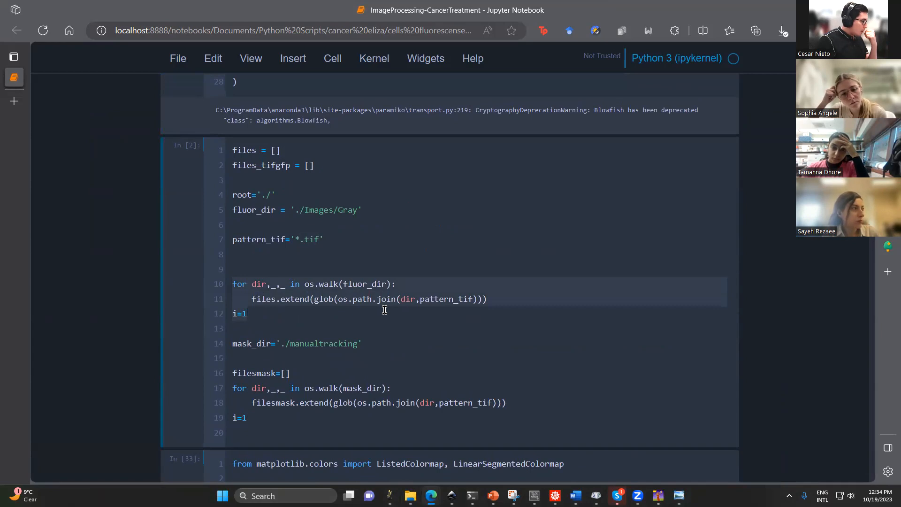
{"action": "left_click", "coordinate": [288, 298]}
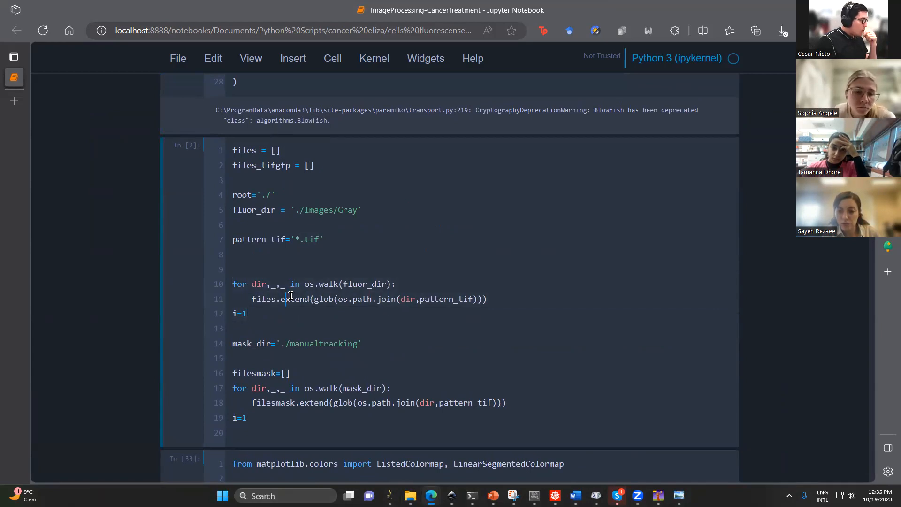
{"action": "left_click_drag", "start_coordinate": [320, 239], "coordinate": [305, 241]}
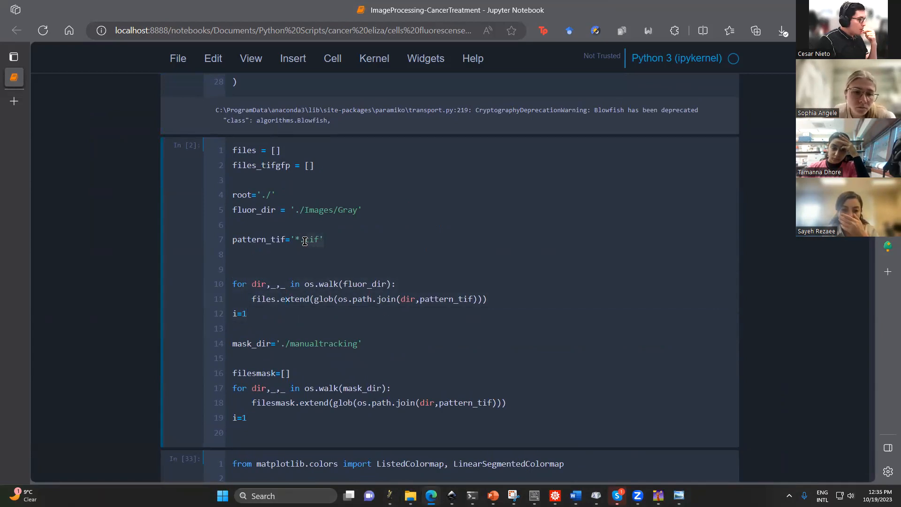
{"action": "left_click_drag", "start_coordinate": [344, 285], "coordinate": [389, 283]}
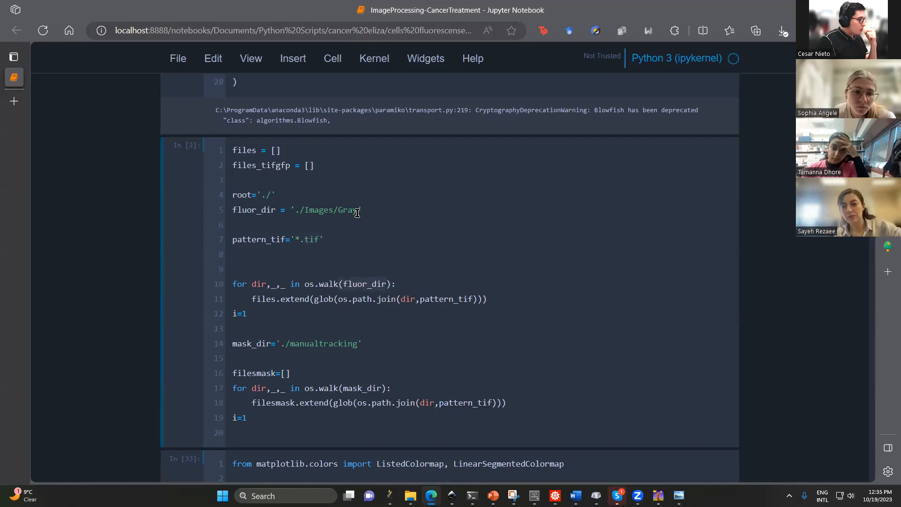
{"action": "left_click", "coordinate": [391, 242]}
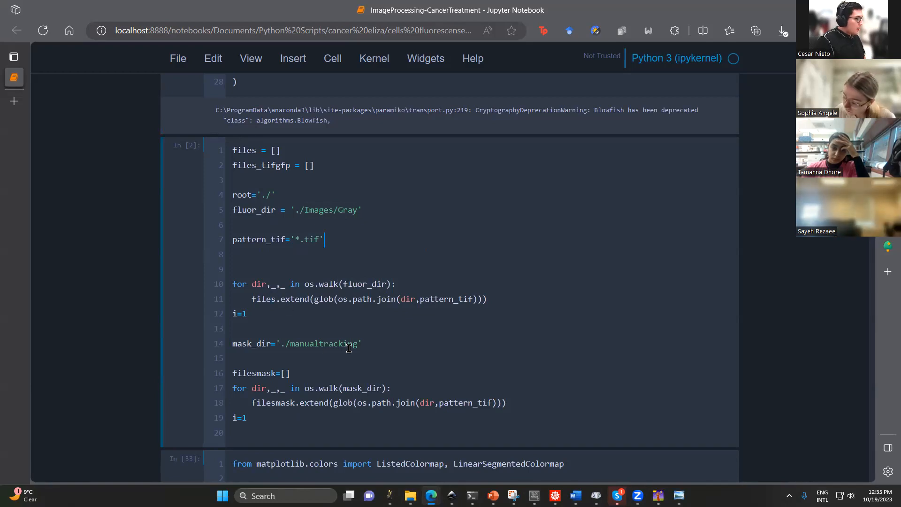
{"action": "left_click_drag", "start_coordinate": [360, 341], "coordinate": [289, 345]}
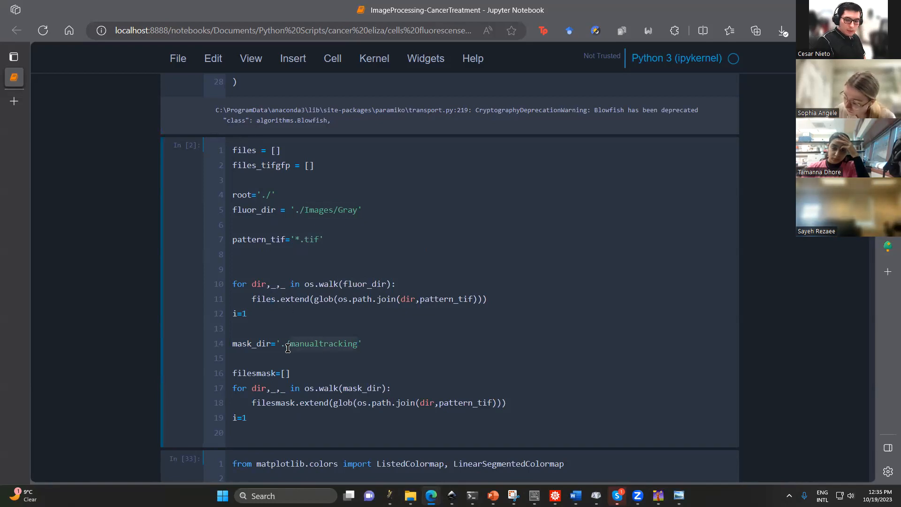
- Switch to File Explorer and view the prediction mask images in the Repository's manualtracking folder
{"action": "mouse_move", "coordinate": [410, 495]}
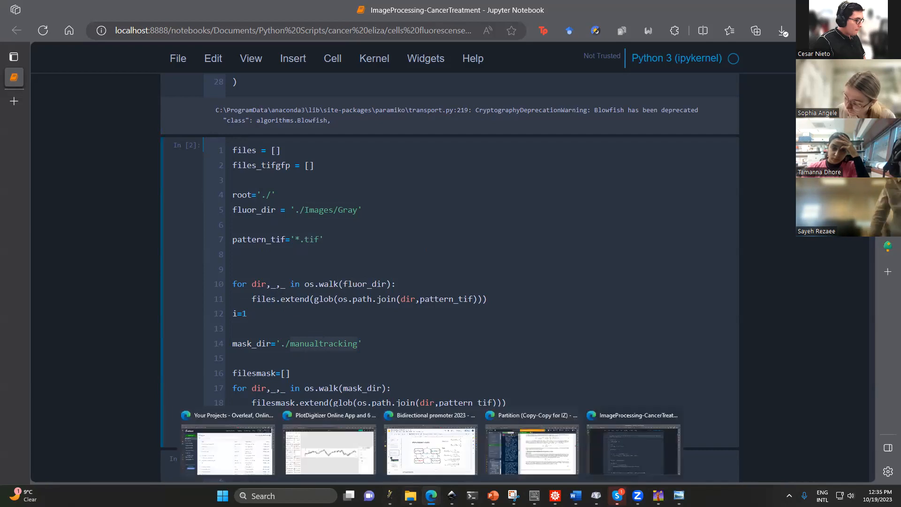
{"action": "left_click", "coordinate": [468, 436]}
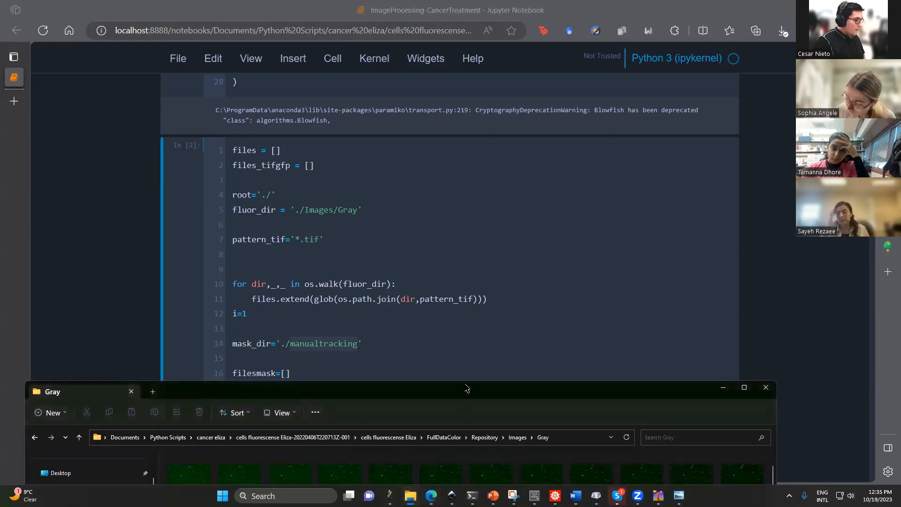
{"action": "left_click_drag", "start_coordinate": [467, 388], "coordinate": [457, 165]}
{"action": "left_click", "coordinate": [507, 215]}
{"action": "left_click", "coordinate": [473, 215]}
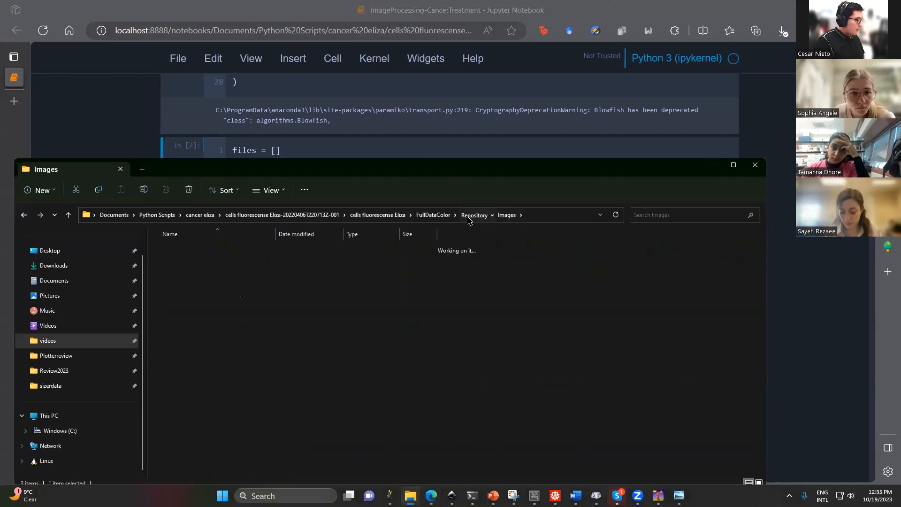
{"action": "double_click", "coordinate": [197, 274]}
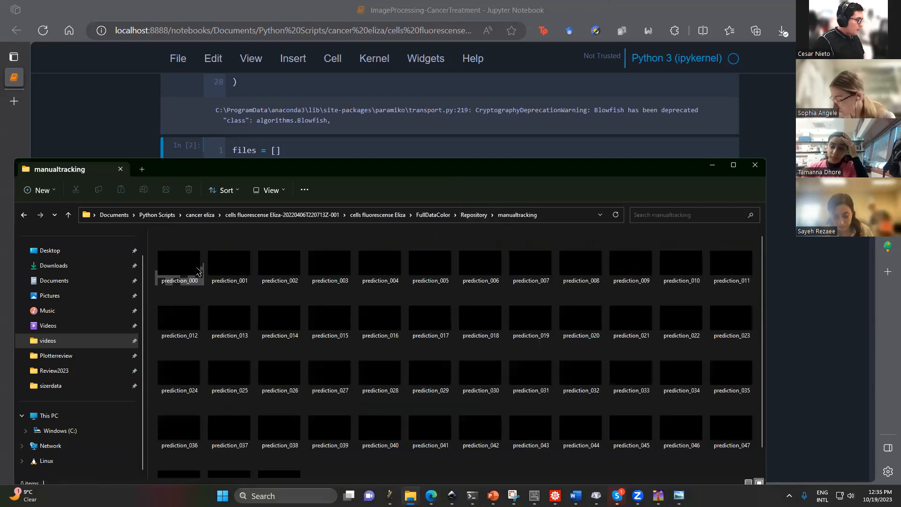
{"action": "left_click", "coordinate": [198, 272]}
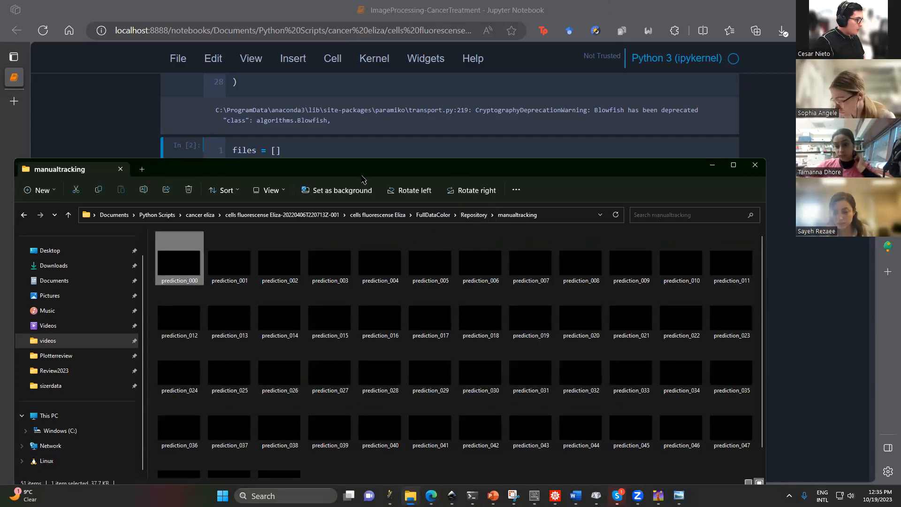
{"action": "left_click_drag", "start_coordinate": [367, 175], "coordinate": [369, 421]}
- Run the path-definition cell in the notebook, then insert a cell directly below it that outputs the files list
{"action": "scroll", "coordinate": [375, 345], "scroll_direction": "down", "scroll_amount": 5}
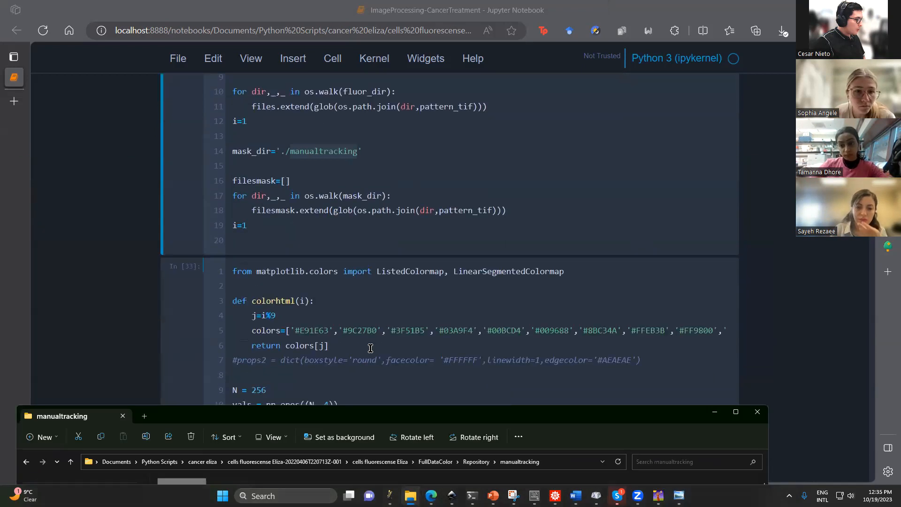
{"action": "scroll", "coordinate": [404, 188], "scroll_direction": "up", "scroll_amount": 4}
{"action": "left_click", "coordinate": [403, 189]}
{"action": "scroll", "coordinate": [403, 189], "scroll_direction": "down", "scroll_amount": 6}
{"action": "scroll", "coordinate": [403, 189], "scroll_direction": "up", "scroll_amount": 5}
{"action": "key", "text": "a"}
{"action": "left_click", "coordinate": [247, 332]}
{"action": "type", "text": "files"}
{"action": "key", "text": "shift+Return"}
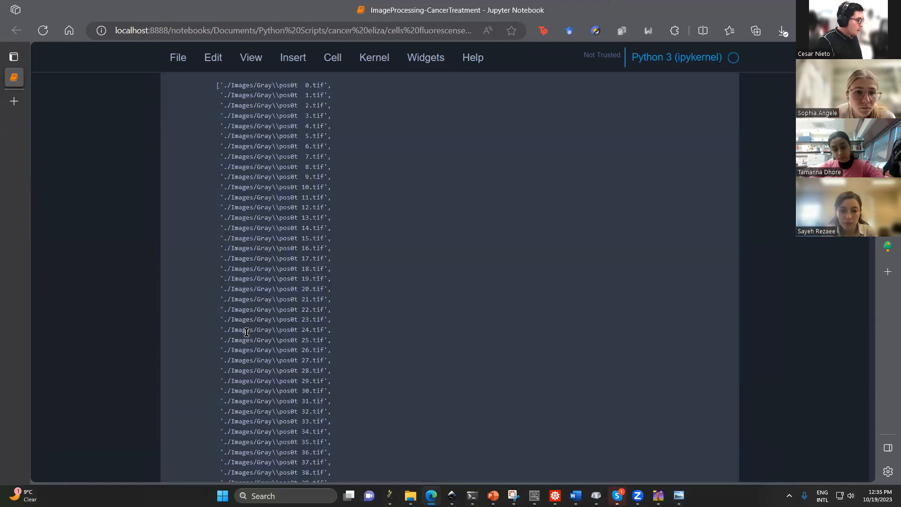
- Replace the files expression in the cell below the path definitions with mask_dir and run the cell
{"action": "scroll", "coordinate": [318, 309], "scroll_direction": "up", "scroll_amount": 4}
{"action": "left_click", "coordinate": [219, 242]}
{"action": "scroll", "coordinate": [270, 269], "scroll_direction": "up", "scroll_amount": 4}
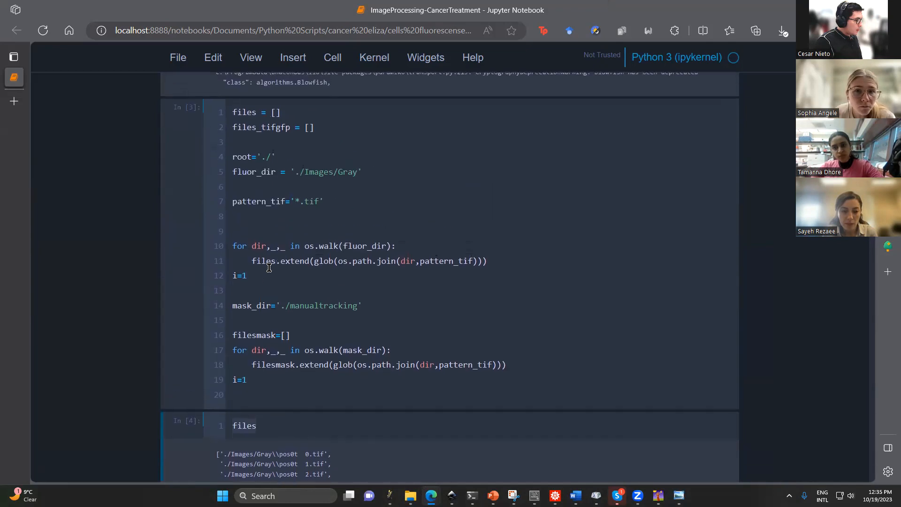
{"action": "scroll", "coordinate": [269, 267], "scroll_direction": "down", "scroll_amount": 3}
{"action": "type", "text": "ma"}
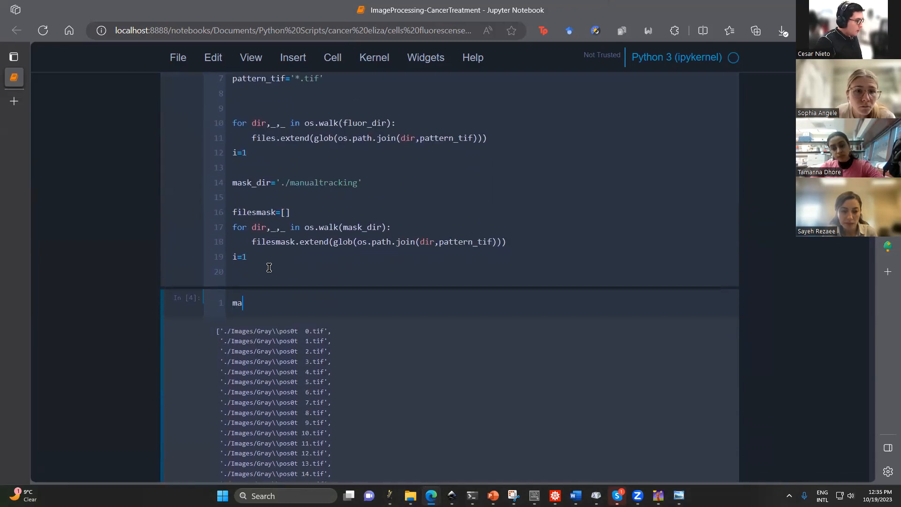
{"action": "type", "text": "sk"}
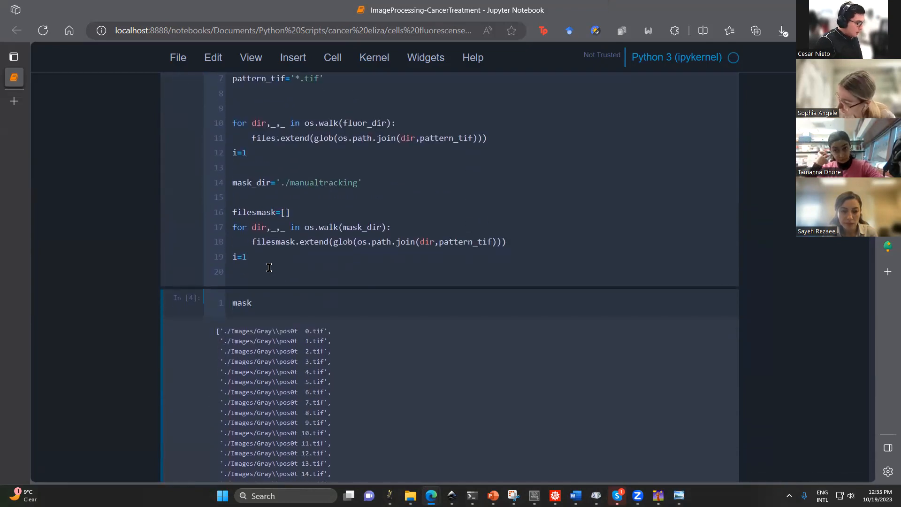
{"action": "type", "text": "_dir"}
{"action": "key", "text": "shift+Return"}
{"action": "scroll", "coordinate": [399, 292], "scroll_direction": "up", "scroll_amount": 4}
{"action": "scroll", "coordinate": [399, 293], "scroll_direction": "up", "scroll_amount": 2}
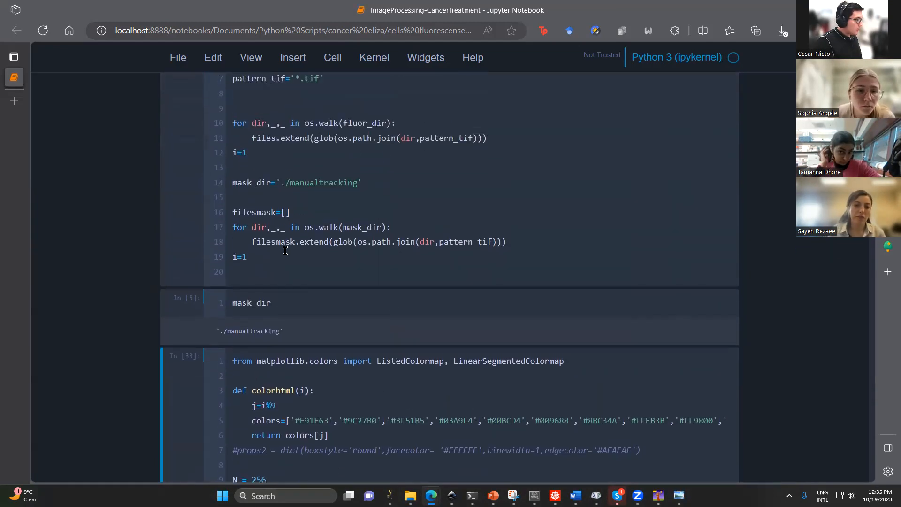
- Output the filesmask list from the test cell below the path definitions, then delete that cell
{"action": "left_click", "coordinate": [277, 245]}
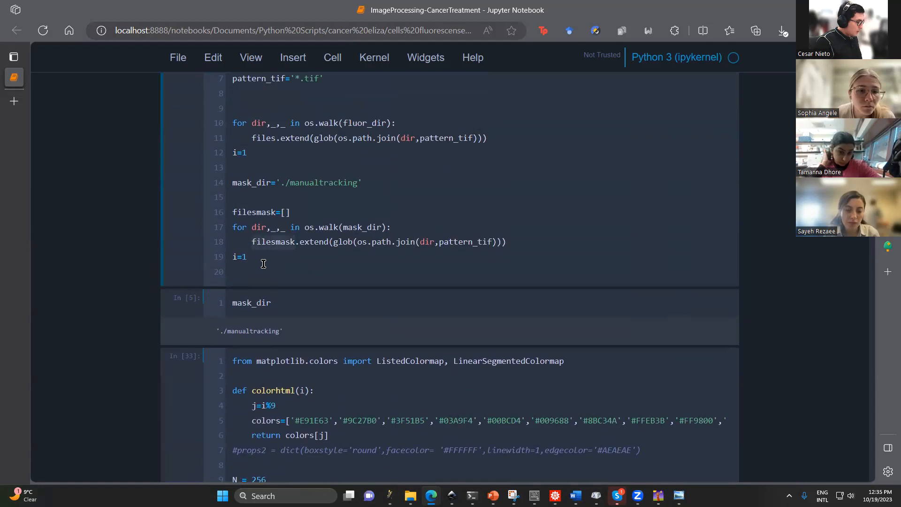
{"action": "left_click_drag", "start_coordinate": [275, 303], "coordinate": [160, 319]}
{"action": "type", "text": "filesmask"}
{"action": "key", "text": "shift+Return"}
{"action": "scroll", "coordinate": [161, 322], "scroll_direction": "up", "scroll_amount": 3}
{"action": "left_click", "coordinate": [206, 186]}
{"action": "key", "text": "d"}
{"action": "key", "text": "d"}
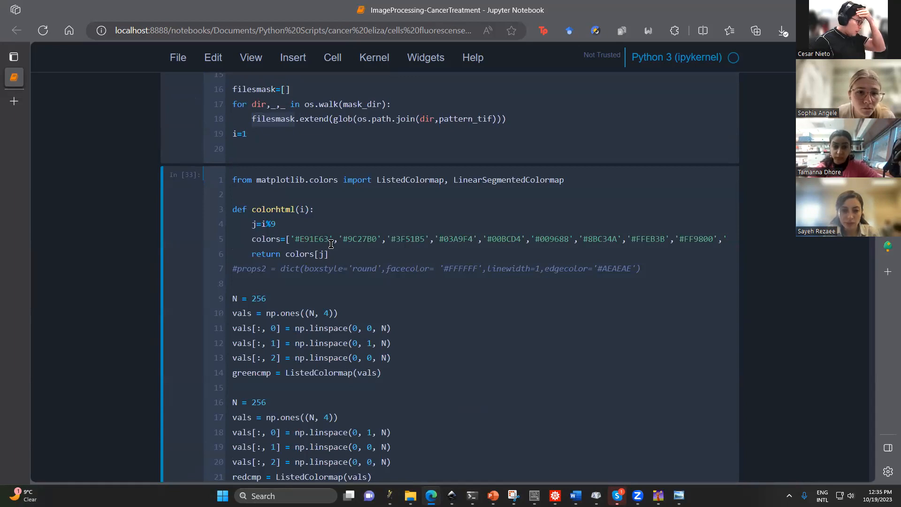
- Examine the colormap cell, including the i%9 expression and the list of hex colors in the colorhtml function
{"action": "scroll", "coordinate": [331, 243], "scroll_direction": "down", "scroll_amount": 9}
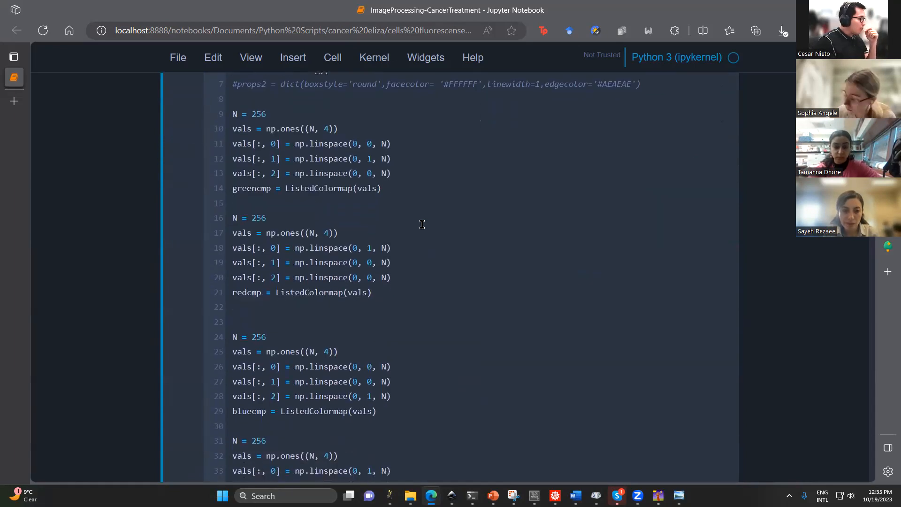
{"action": "scroll", "coordinate": [408, 274], "scroll_direction": "up", "scroll_amount": 7}
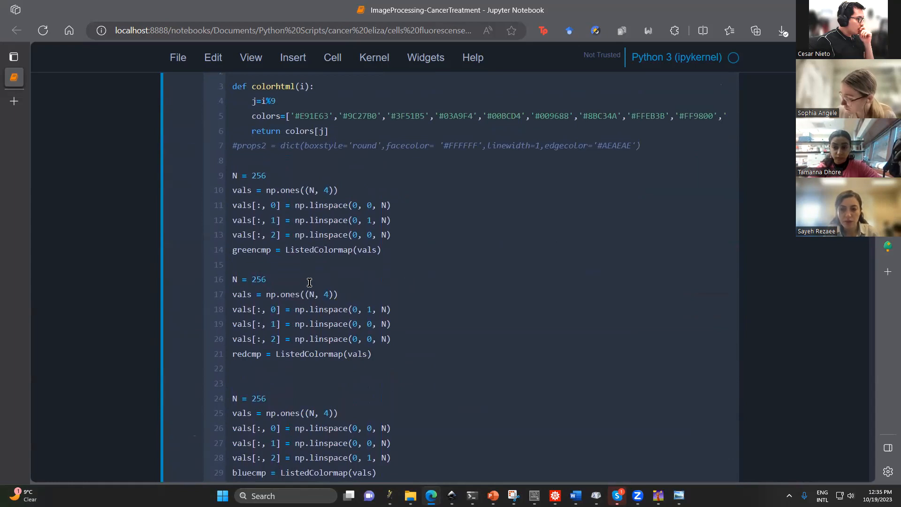
{"action": "scroll", "coordinate": [310, 282], "scroll_direction": "up", "scroll_amount": 3}
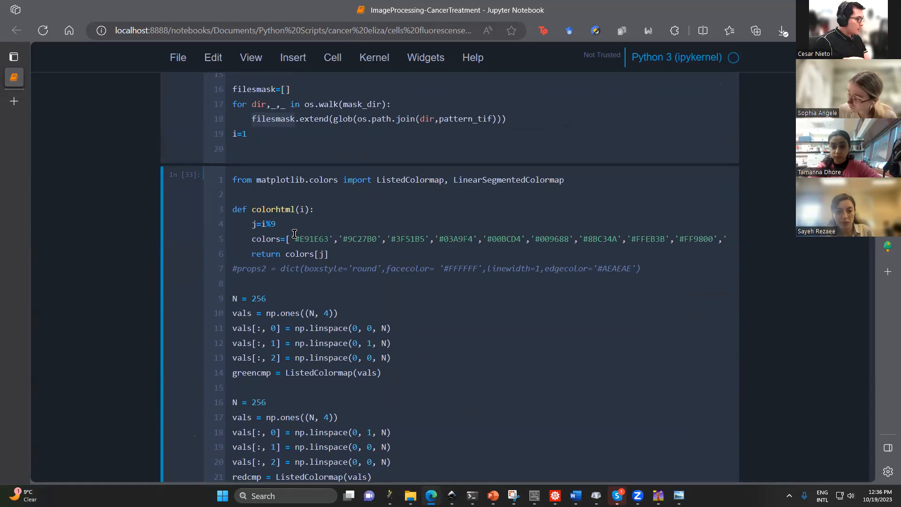
{"action": "left_click_drag", "start_coordinate": [281, 224], "coordinate": [262, 223]}
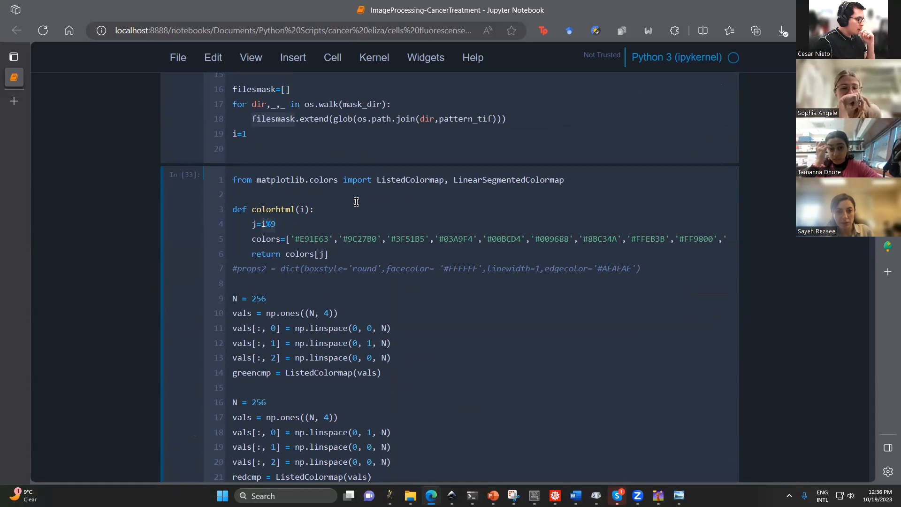
{"action": "left_click_drag", "start_coordinate": [295, 240], "coordinate": [759, 250]}
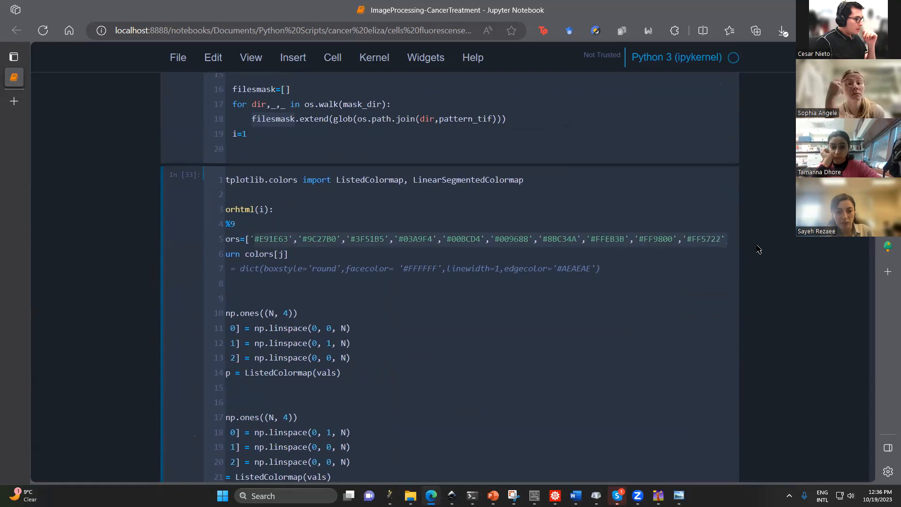
{"action": "left_click", "coordinate": [552, 239]}
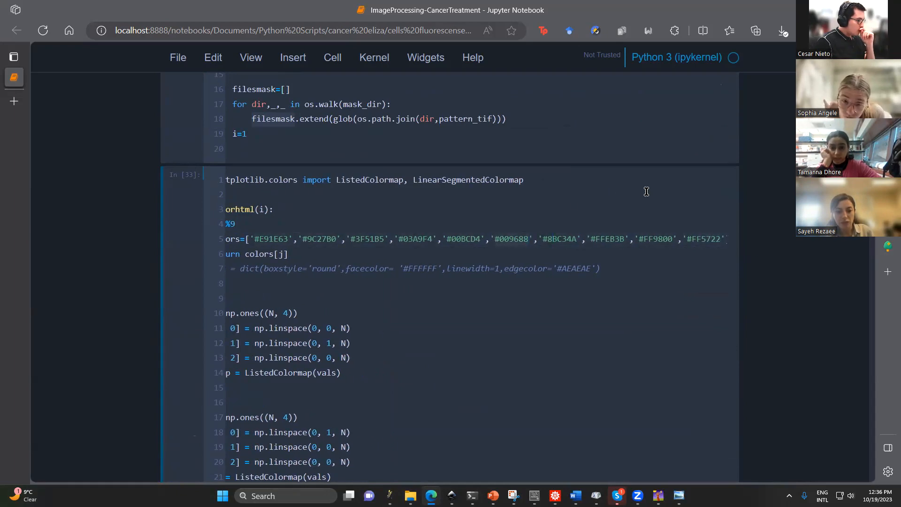
- Open the HTML color codes site (htmlcolorcodes.com/es) in the browser and bring its color selector into view
{"action": "left_click", "coordinate": [20, 102]}
{"action": "type", "text": "html"}
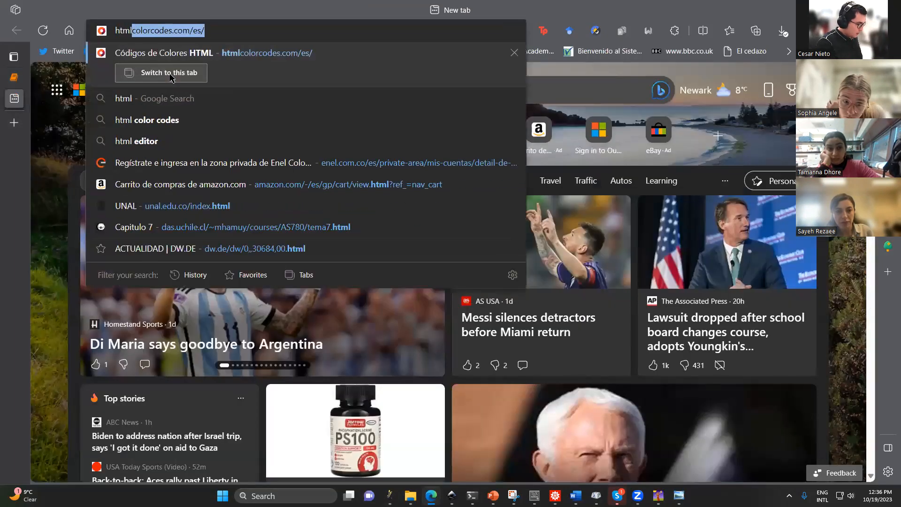
{"action": "left_click", "coordinate": [171, 77]}
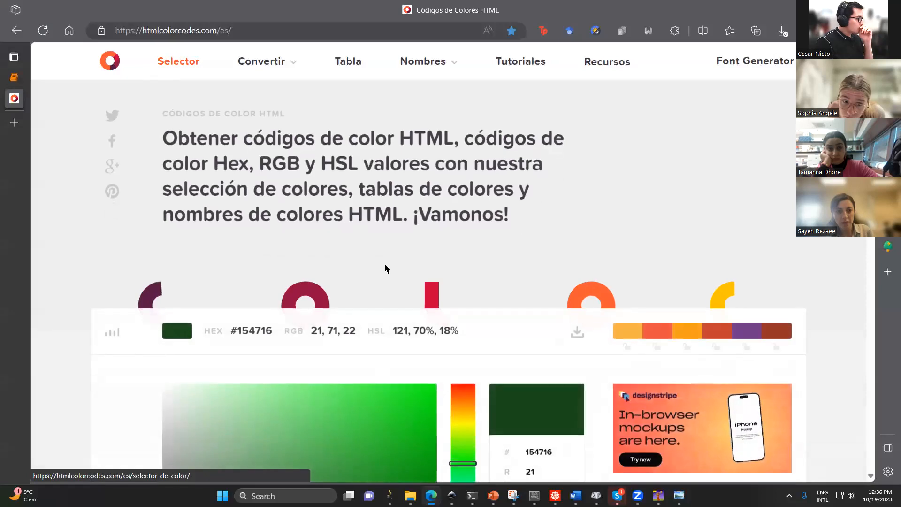
{"action": "scroll", "coordinate": [383, 270], "scroll_direction": "down", "scroll_amount": 4}
- Copy the hex code 00BCD4 from the notebook's colors list and enter it in the website's color selector
{"action": "left_click", "coordinate": [14, 77]}
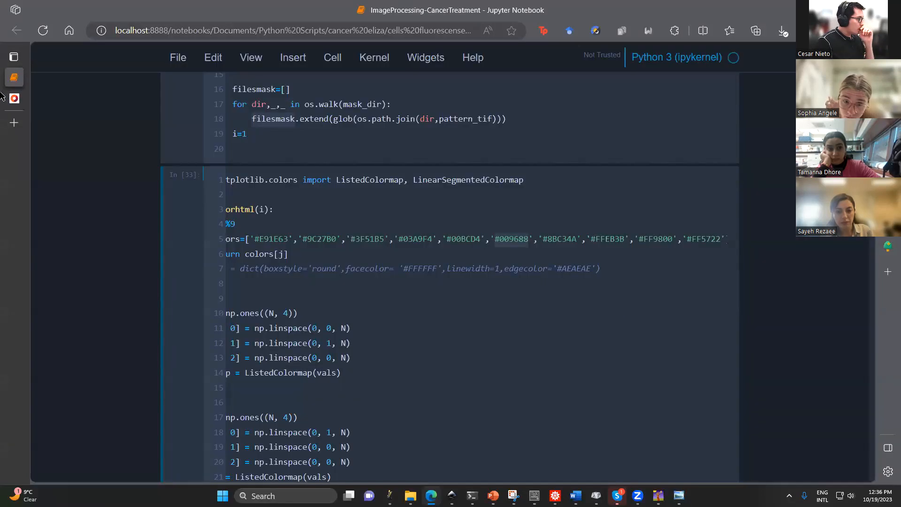
{"action": "left_click_drag", "start_coordinate": [482, 237], "coordinate": [449, 239]}
{"action": "key", "text": "ctrl+c"}
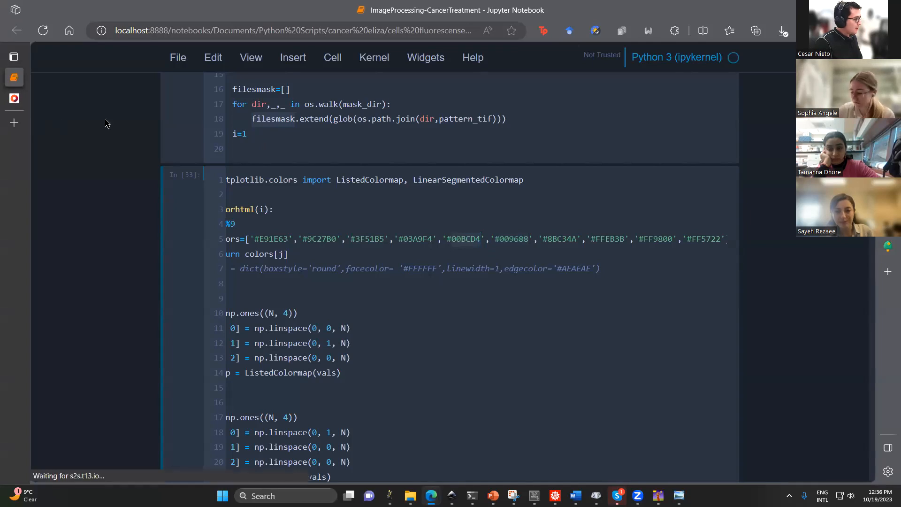
{"action": "left_click", "coordinate": [14, 98]}
{"action": "left_click_drag", "start_coordinate": [557, 252], "coordinate": [502, 248]}
{"action": "key", "text": "ctrl+v"}
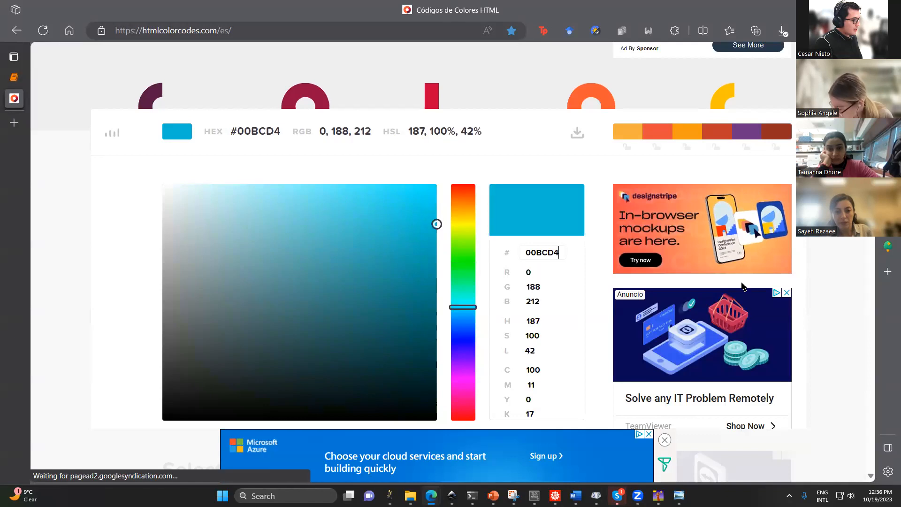
- Return to the notebook and examine how colorhtml uses its argument i and the i%9 expression to choose a color
{"action": "left_click", "coordinate": [14, 77]}
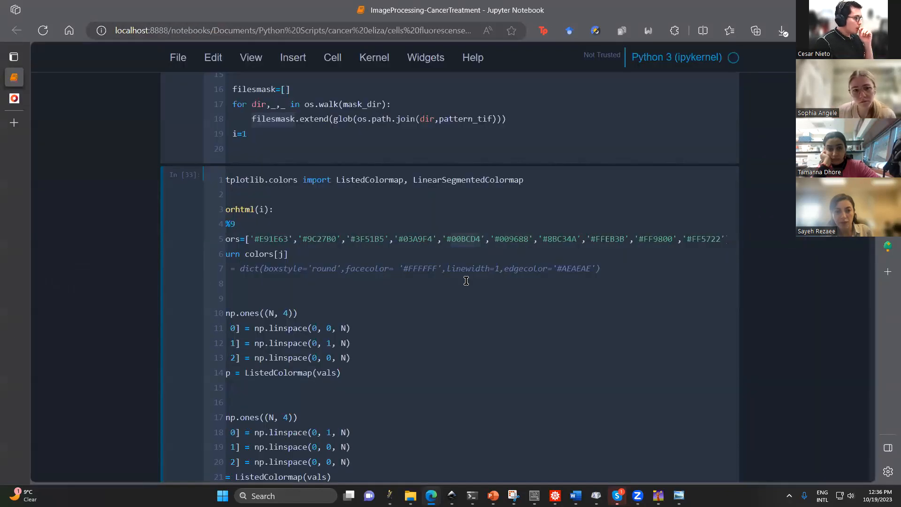
{"action": "left_click_drag", "start_coordinate": [287, 240], "coordinate": [123, 239]}
{"action": "left_click", "coordinate": [300, 209]}
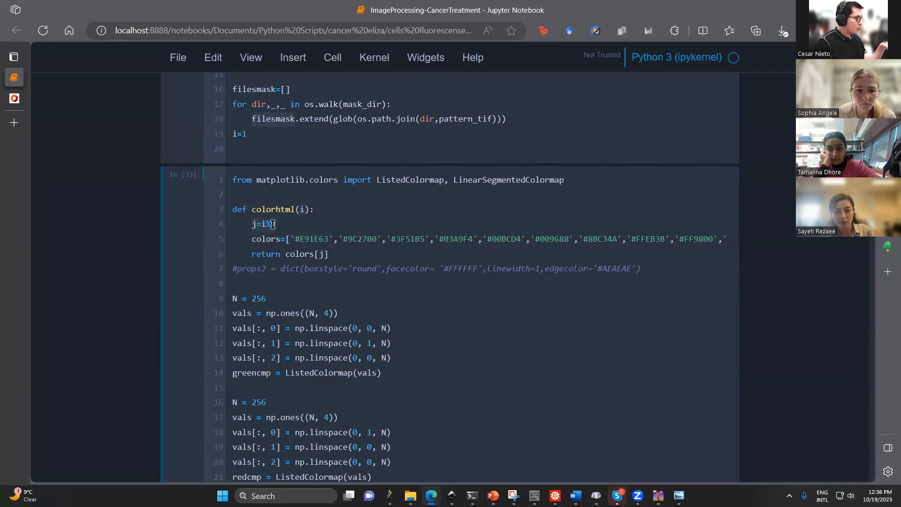
{"action": "left_click_drag", "start_coordinate": [276, 225], "coordinate": [261, 224]}
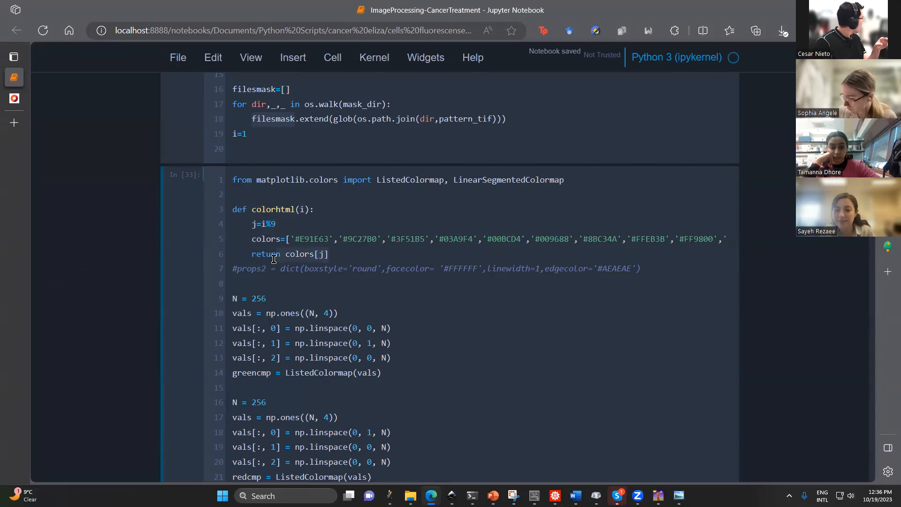
- Examine the cell that creates the ./figures and ./videos folders below the colormap definitions
{"action": "scroll", "coordinate": [330, 328], "scroll_direction": "down", "scroll_amount": 10}
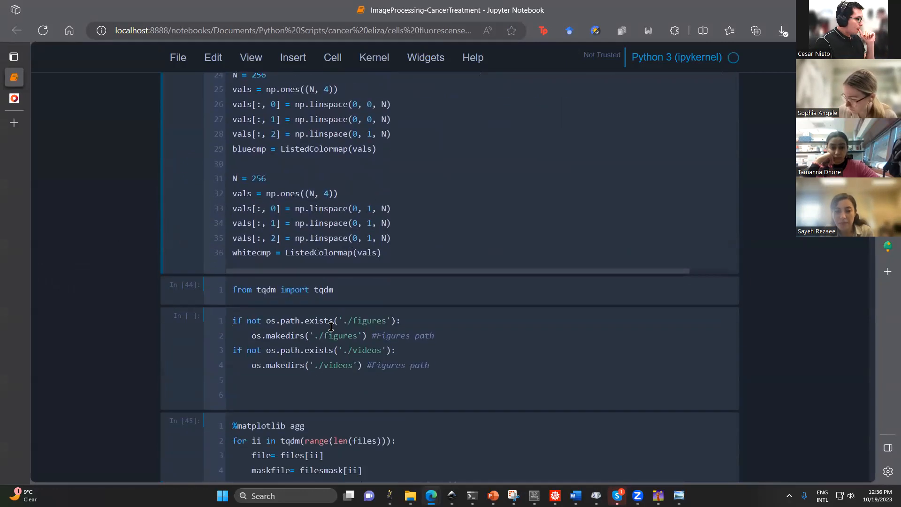
{"action": "scroll", "coordinate": [329, 324], "scroll_direction": "down", "scroll_amount": 3}
{"action": "left_click_drag", "start_coordinate": [427, 198], "coordinate": [176, 157]}
{"action": "left_click", "coordinate": [352, 182]}
{"action": "left_click", "coordinate": [362, 154]}
- Examine the %matplotlib agg cell's loop over files, its file and maskfile assignments, and the subplot and image-reading lines
{"action": "scroll", "coordinate": [422, 216], "scroll_direction": "down", "scroll_amount": 1}
{"action": "scroll", "coordinate": [422, 216], "scroll_direction": "down", "scroll_amount": 3}
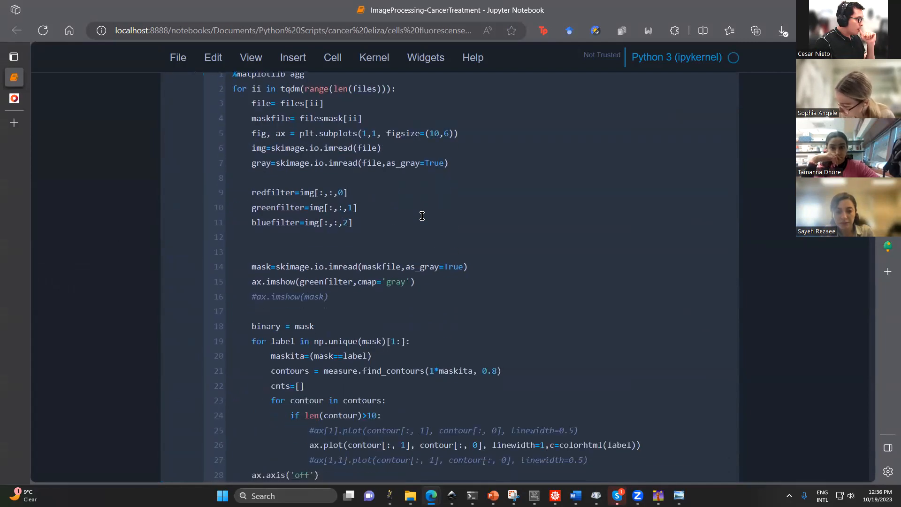
{"action": "scroll", "coordinate": [422, 216], "scroll_direction": "up", "scroll_amount": 1}
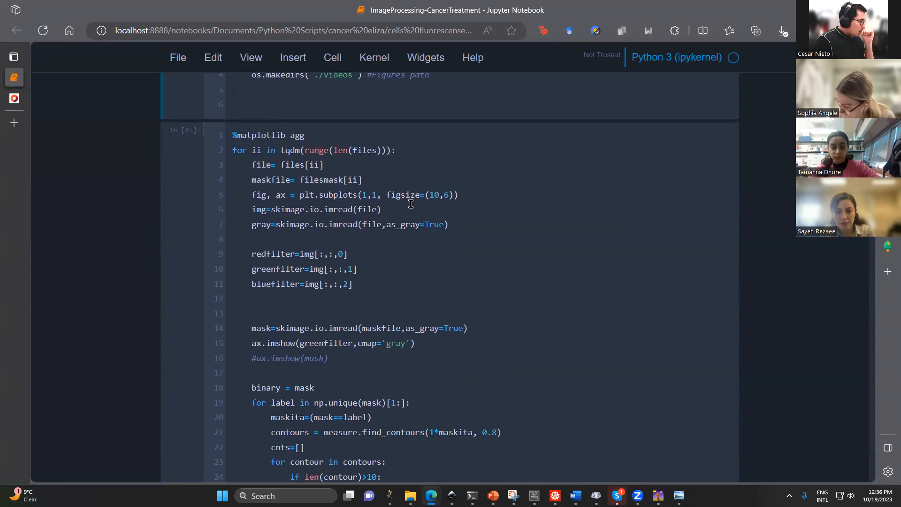
{"action": "scroll", "coordinate": [411, 202], "scroll_direction": "down", "scroll_amount": 10}
{"action": "scroll", "coordinate": [338, 279], "scroll_direction": "up", "scroll_amount": 8}
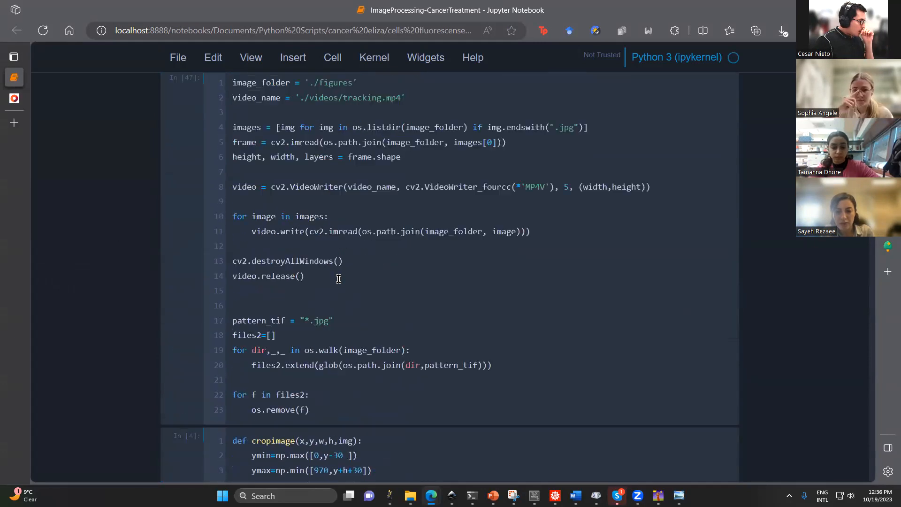
{"action": "scroll", "coordinate": [339, 279], "scroll_direction": "up", "scroll_amount": 3}
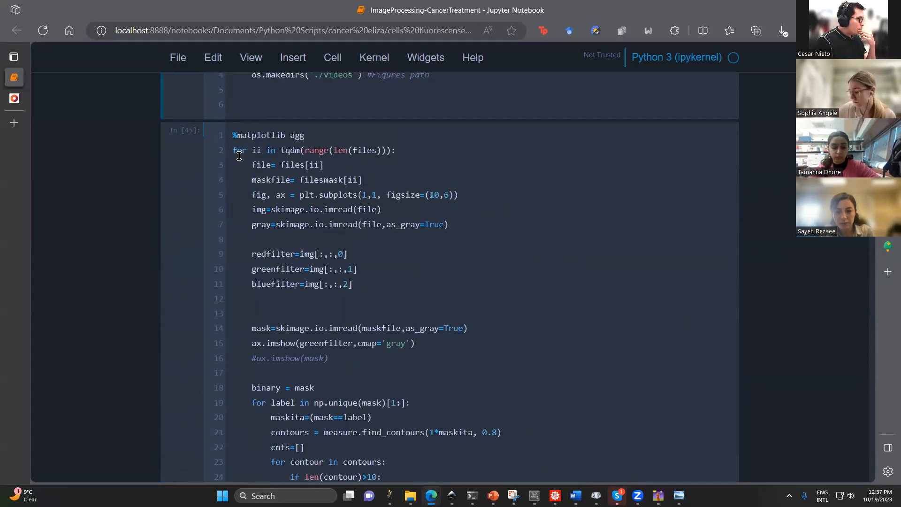
{"action": "left_click", "coordinate": [399, 150]}
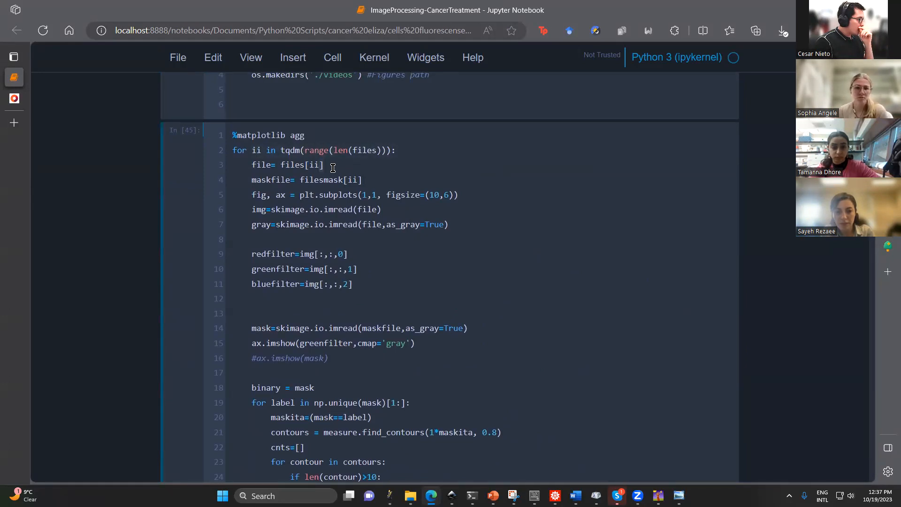
{"action": "left_click", "coordinate": [276, 166]}
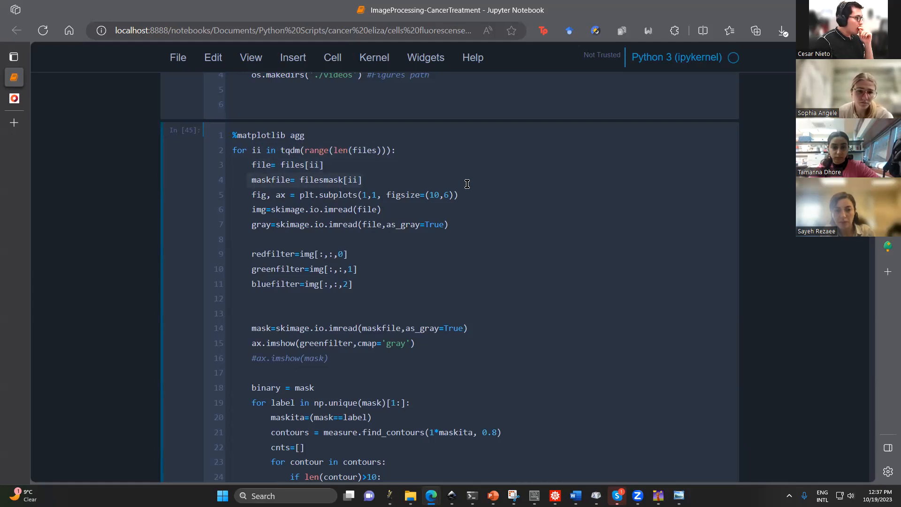
{"action": "left_click_drag", "start_coordinate": [463, 200], "coordinate": [251, 196]}
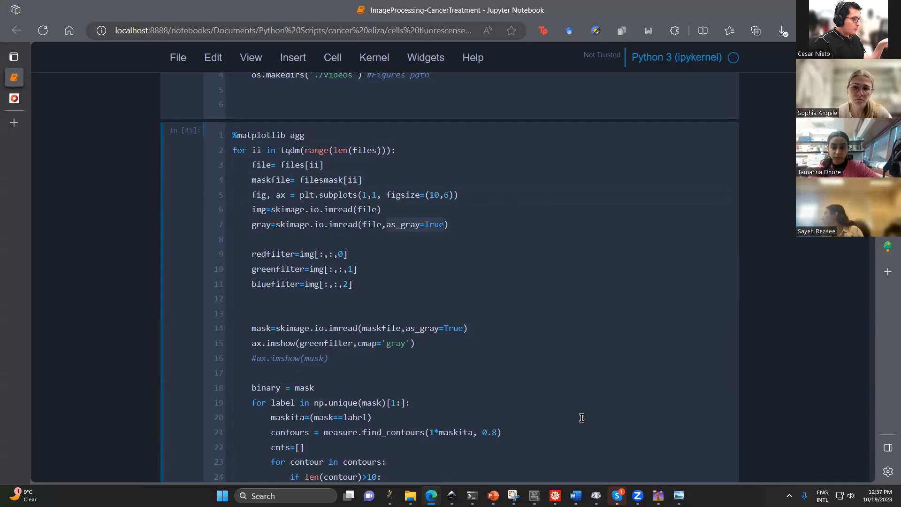
- Switch to the Zoom whiteboard, draw an arrow pointing at the (R, G, B) triple and outline the triple
{"action": "key", "text": "alt+Tab"}
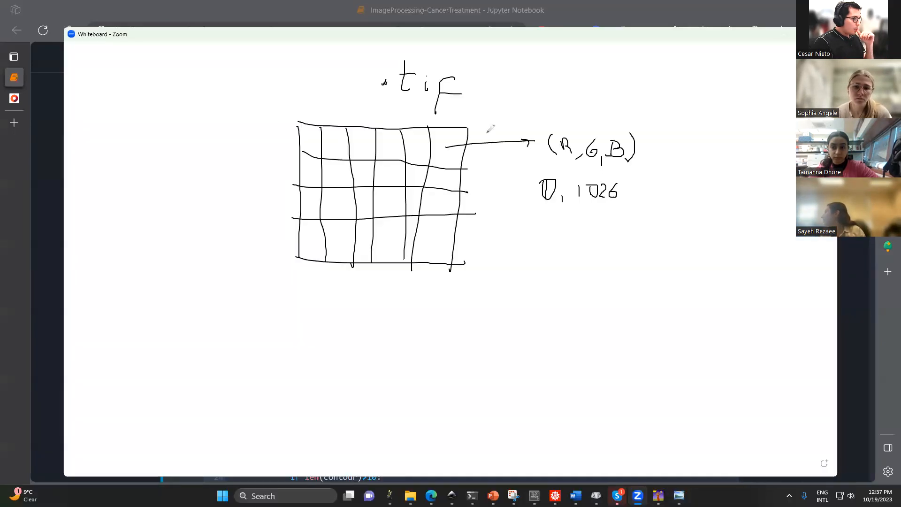
{"action": "mouse_move", "coordinate": [609, 76]}
{"action": "left_mouse_down"}
{"action": "mouse_move", "coordinate": [599, 106]}
{"action": "mouse_move", "coordinate": [620, 89]}
{"action": "left_mouse_up"}
{"action": "mouse_move", "coordinate": [569, 104]}
{"action": "left_mouse_down"}
{"action": "mouse_move", "coordinate": [640, 104]}
{"action": "mouse_move", "coordinate": [654, 134]}
{"action": "mouse_move", "coordinate": [608, 137]}
{"action": "mouse_move", "coordinate": [565, 125]}
{"action": "left_mouse_up"}
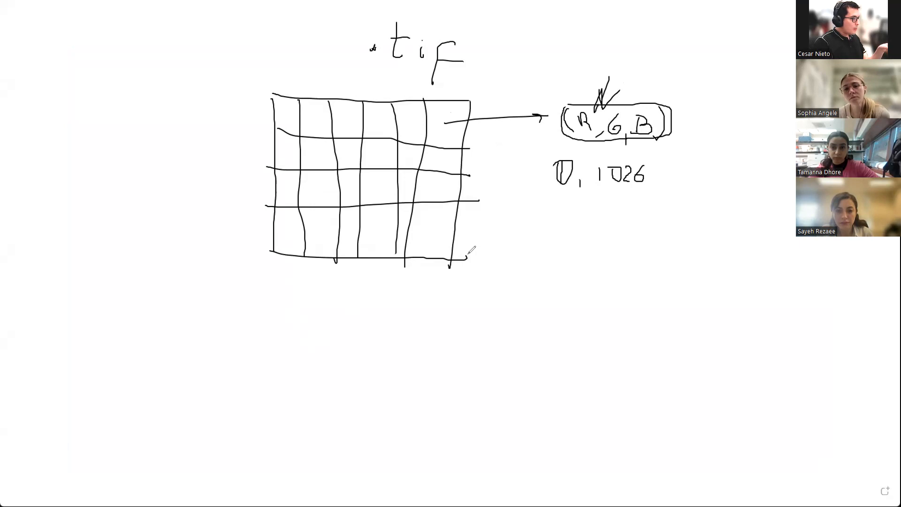
- Draw an arrow from the pixel grid's upper-right cell to the single bracketed value 112 above the RGB triple
{"action": "left_click_drag", "start_coordinate": [459, 105], "coordinate": [571, 53]}
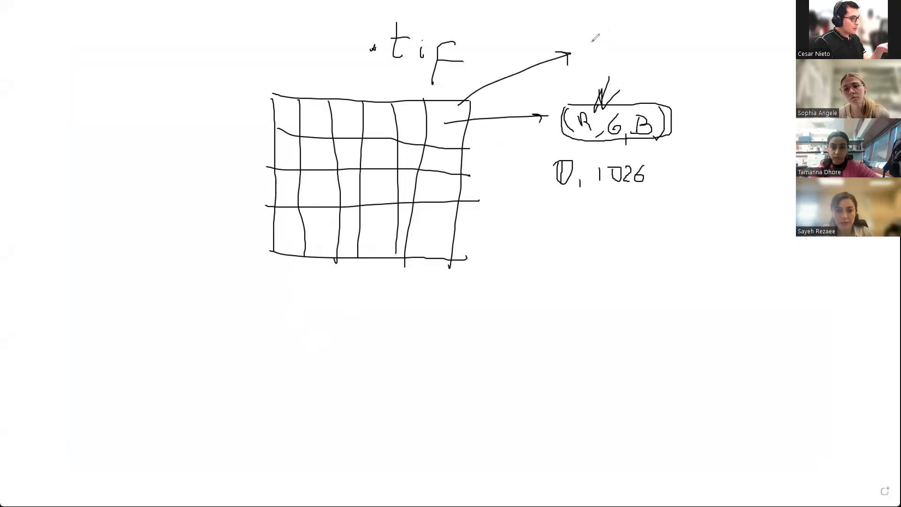
{"action": "left_click_drag", "start_coordinate": [599, 34], "coordinate": [589, 61]}
{"action": "left_click_drag", "start_coordinate": [672, 32], "coordinate": [675, 74]}
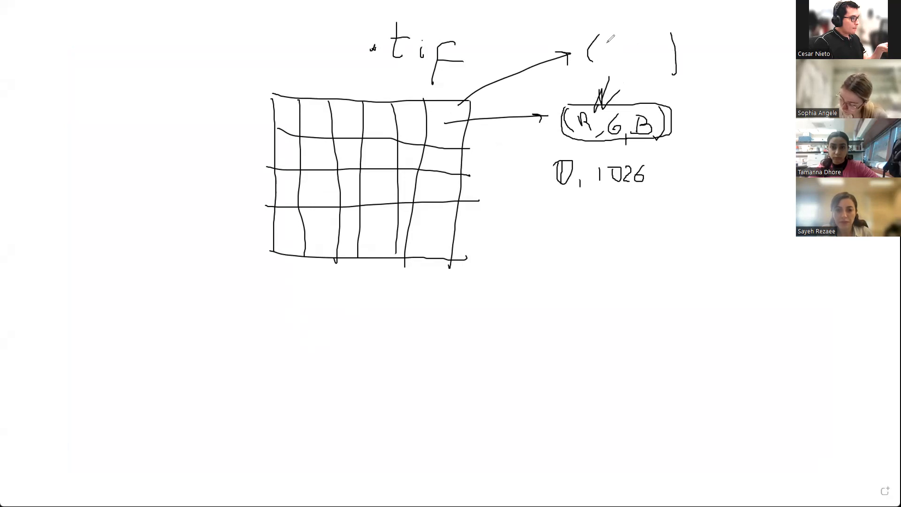
{"action": "mouse_move", "coordinate": [606, 43]}
{"action": "left_mouse_down"}
{"action": "mouse_move", "coordinate": [611, 63]}
{"action": "mouse_move", "coordinate": [636, 60]}
{"action": "mouse_move", "coordinate": [638, 72]}
{"action": "left_mouse_up"}
{"action": "key", "text": "ctrl+z"}
{"action": "key", "text": "ctrl+z"}
{"action": "key", "text": "ctrl+z"}
{"action": "key", "text": "ctrl+z"}
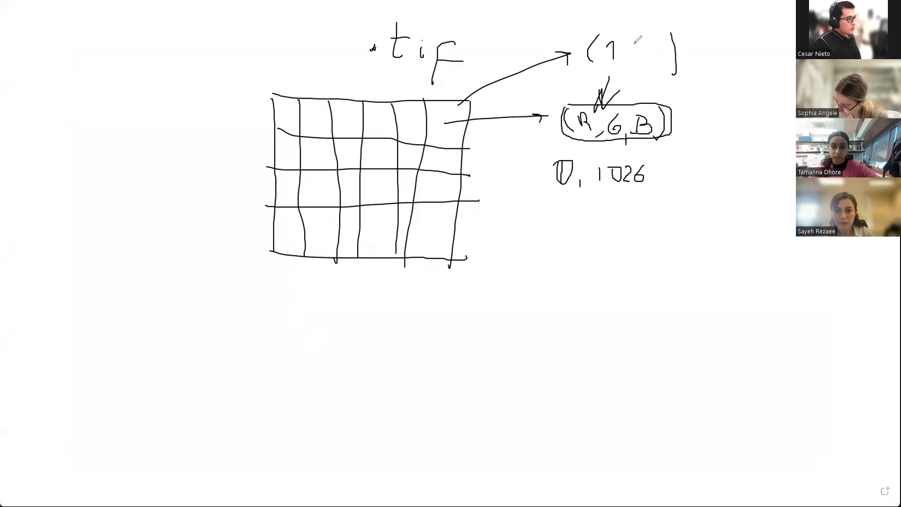
{"action": "mouse_move", "coordinate": [613, 45]}
{"action": "left_mouse_down"}
{"action": "mouse_move", "coordinate": [613, 62]}
{"action": "mouse_move", "coordinate": [645, 59]}
{"action": "left_mouse_up"}
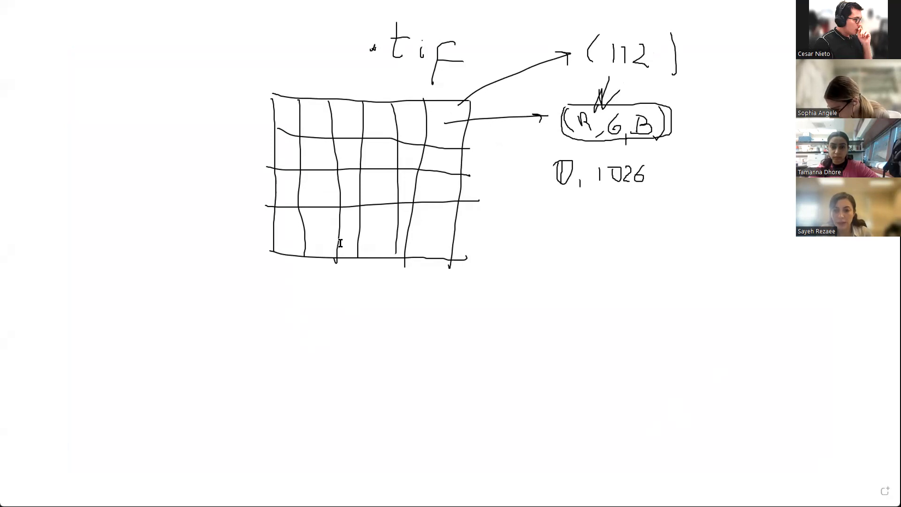
- Switch back to the notebook and highlight the redfilter, greenfilter and bluefilter lines in the image-processing loop
{"action": "key", "text": "alt+Tab"}
{"action": "left_click_drag", "start_coordinate": [359, 297], "coordinate": [216, 273]}
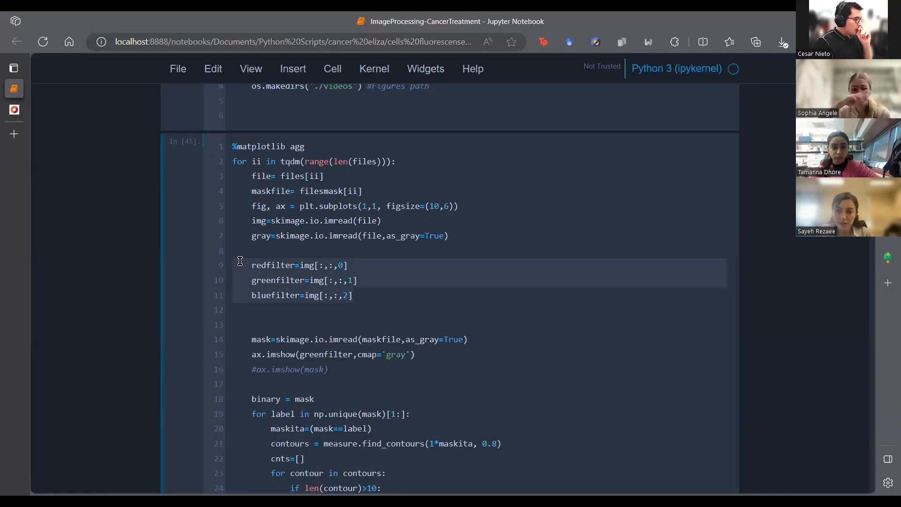
- Highlight the redfilter assignment line and its channel index 0 in the image-processing loop
{"action": "left_click_drag", "start_coordinate": [255, 268], "coordinate": [349, 265]}
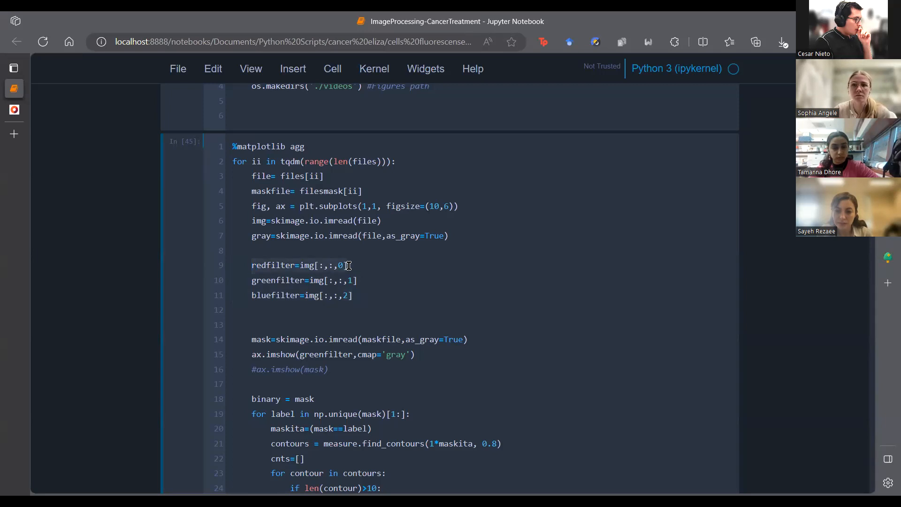
{"action": "left_click", "coordinate": [327, 267]}
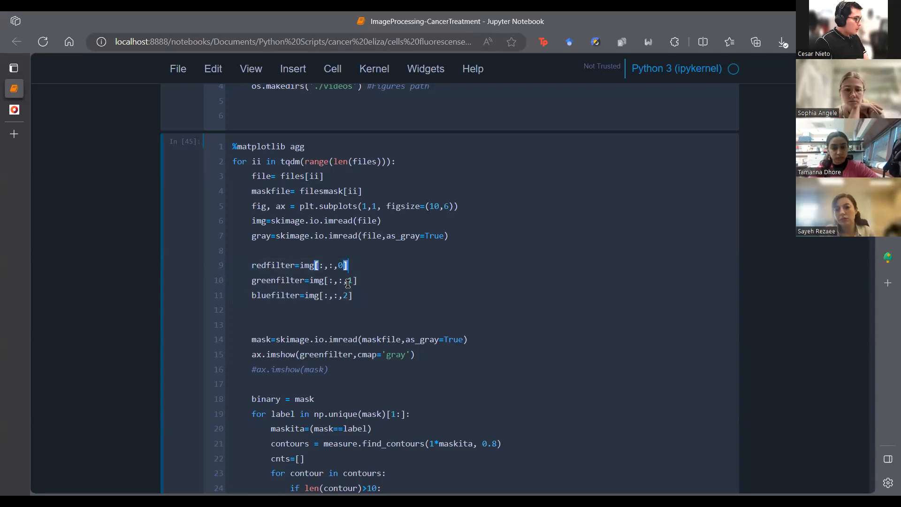
{"action": "left_click", "coordinate": [340, 265]}
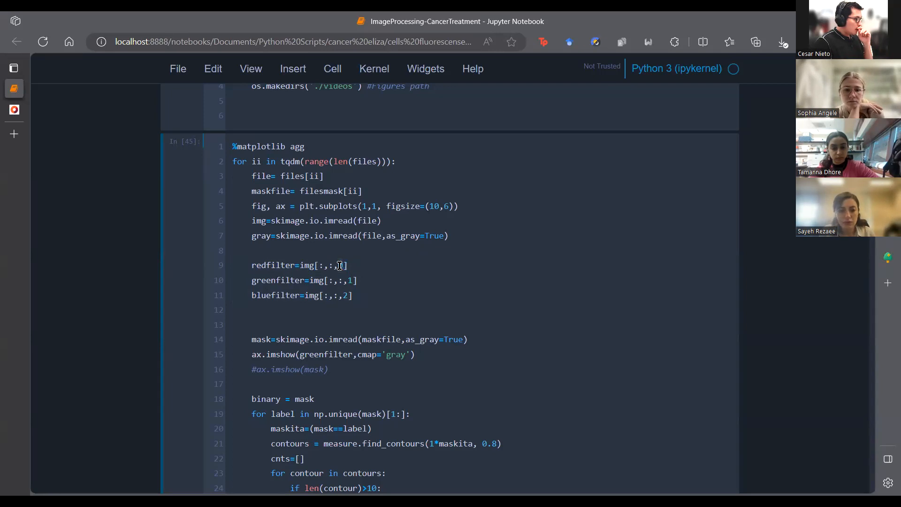
{"action": "scroll", "coordinate": [429, 278], "scroll_direction": "down", "scroll_amount": 1}
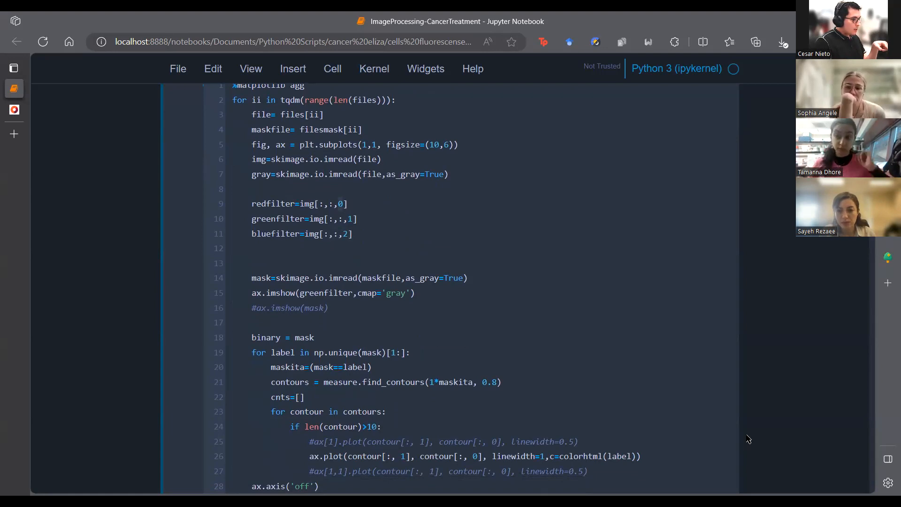
- Switch to the Zoom whiteboard and circle each of the letters R, G and B in the triple separately
{"action": "key", "text": "alt+Tab"}
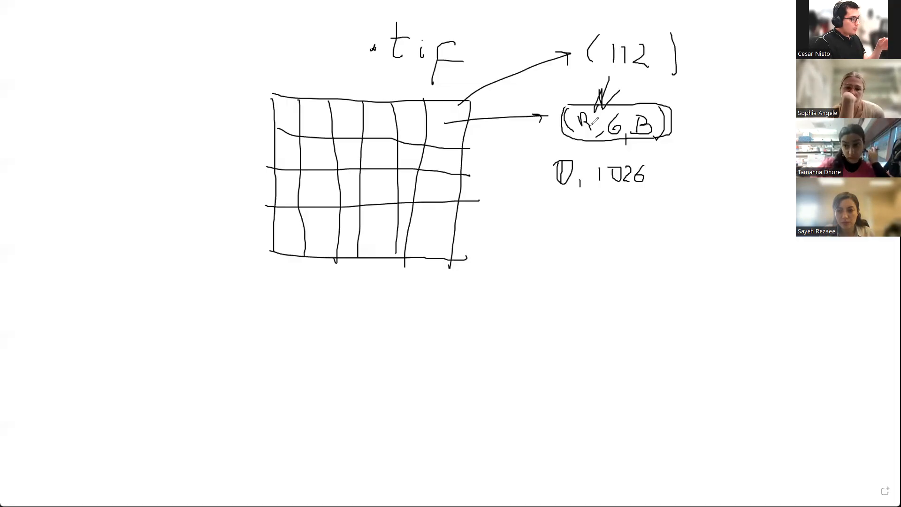
{"action": "mouse_move", "coordinate": [582, 121]}
{"action": "left_mouse_down"}
{"action": "mouse_move", "coordinate": [631, 111]}
{"action": "mouse_move", "coordinate": [611, 126]}
{"action": "mouse_move", "coordinate": [652, 121]}
{"action": "mouse_move", "coordinate": [623, 109]}
{"action": "mouse_move", "coordinate": [653, 138]}
{"action": "left_mouse_up"}
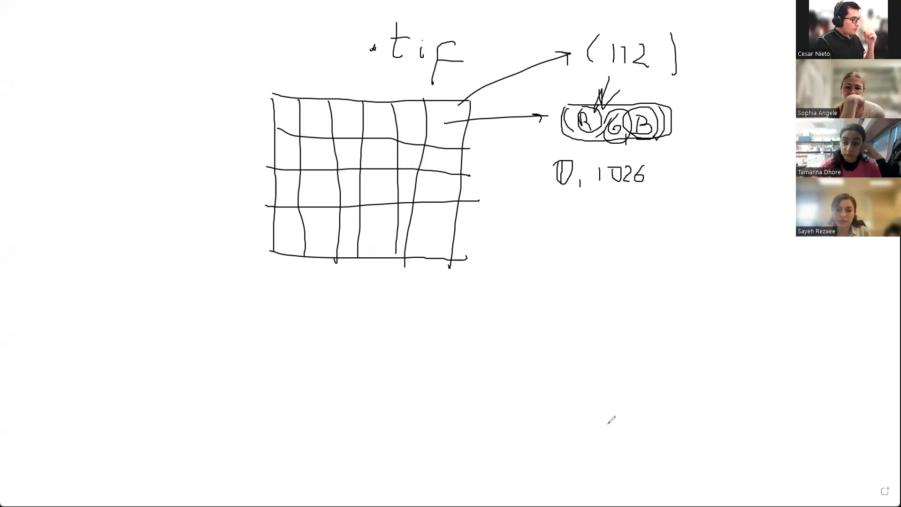
- Switch back to the notebook and highlight the redfilter, greenfilter and bluefilter variable names one after another
{"action": "key", "text": "alt+Tab"}
{"action": "left_click_drag", "start_coordinate": [295, 204], "coordinate": [222, 205]}
{"action": "left_click_drag", "start_coordinate": [304, 219], "coordinate": [227, 221]}
{"action": "left_click_drag", "start_coordinate": [300, 234], "coordinate": [221, 235]}
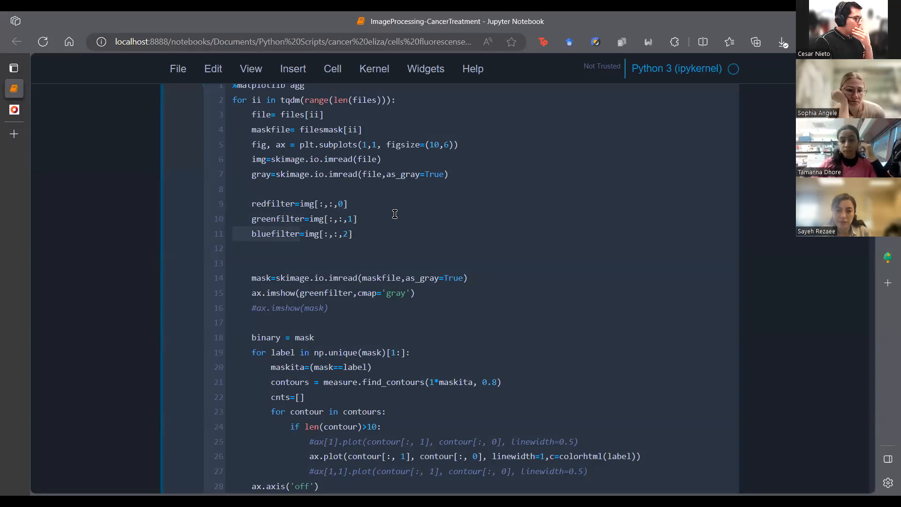
- Highlight the mask-reading line, the greenfilter imshow line, and the label loop's maskita comparison
{"action": "left_click_drag", "start_coordinate": [469, 279], "coordinate": [225, 282]}
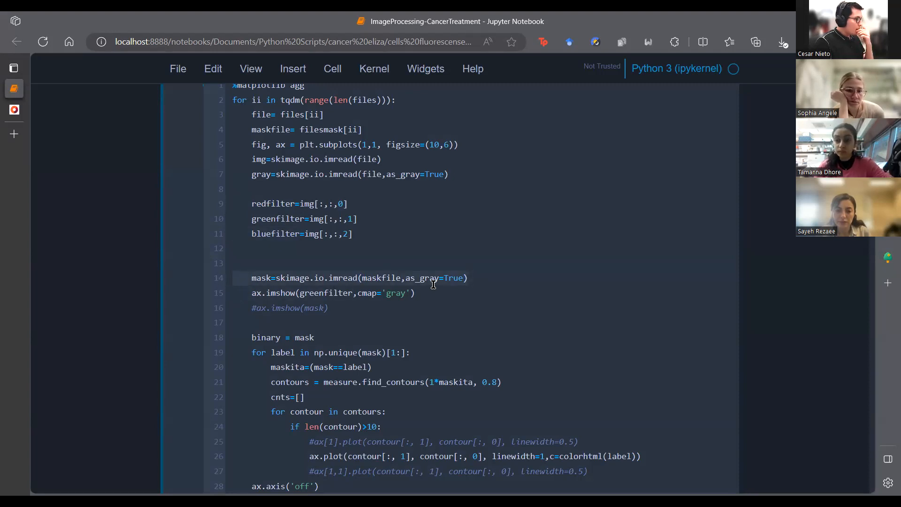
{"action": "left_click_drag", "start_coordinate": [430, 293], "coordinate": [210, 303]}
{"action": "scroll", "coordinate": [372, 352], "scroll_direction": "down", "scroll_amount": 3}
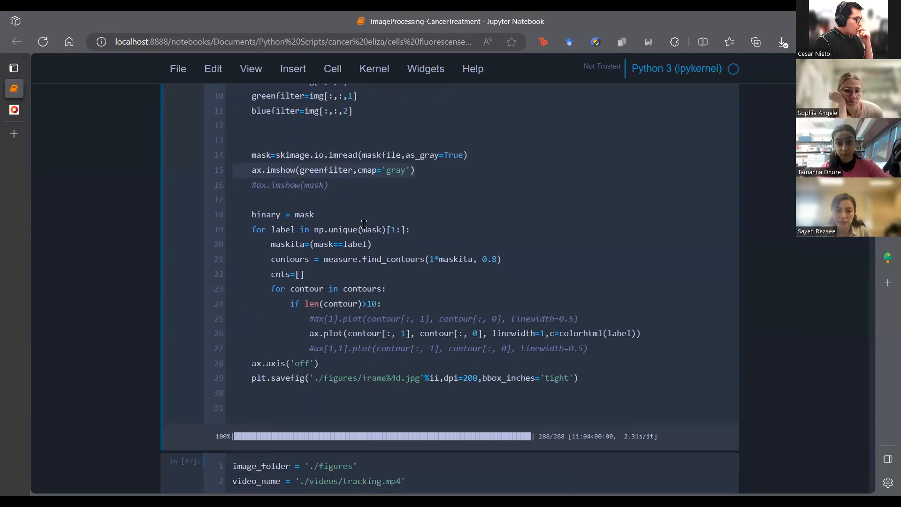
{"action": "left_click_drag", "start_coordinate": [270, 230], "coordinate": [312, 254]}
{"action": "left_click", "coordinate": [308, 247]}
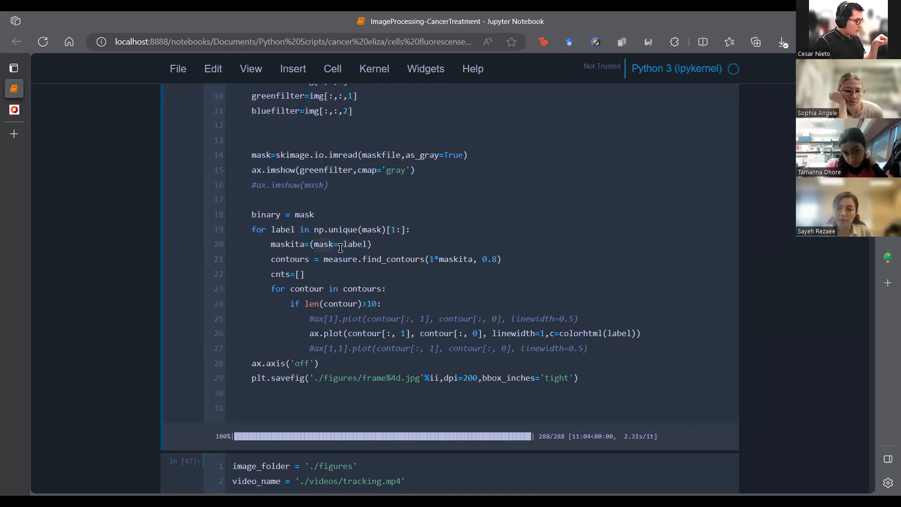
- Append the slice [:1] after the tqdm(range(len(files))) call in the loop header to limit the files processed
{"action": "scroll", "coordinate": [272, 267], "scroll_direction": "up", "scroll_amount": 6}
{"action": "left_click", "coordinate": [395, 284]}
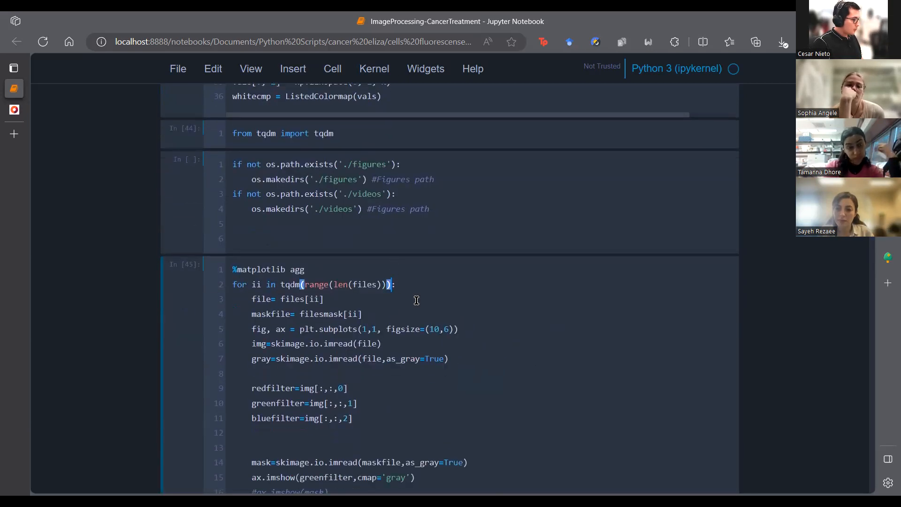
{"action": "type", "text": "[:1]:"}
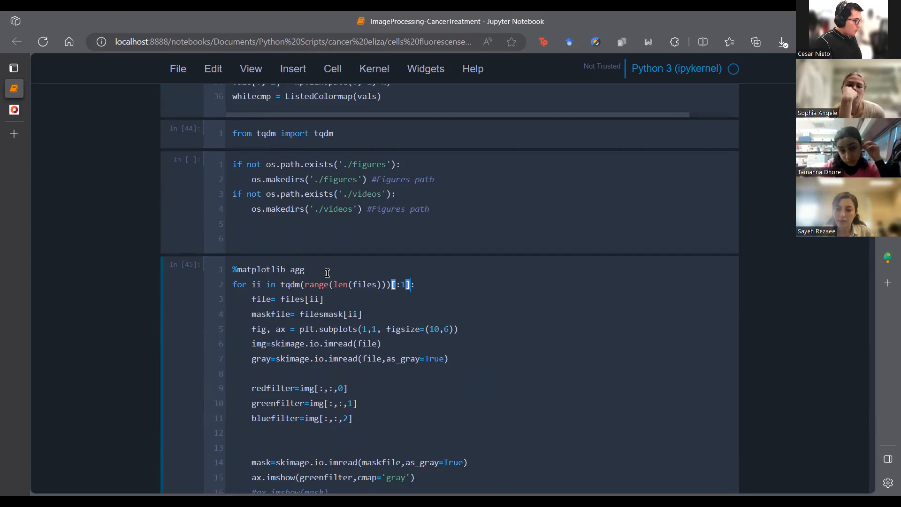
- Comment out %matplotlib agg in the loop cell and add %matplotlib inline on a new line below it
{"action": "left_click", "coordinate": [235, 269]}
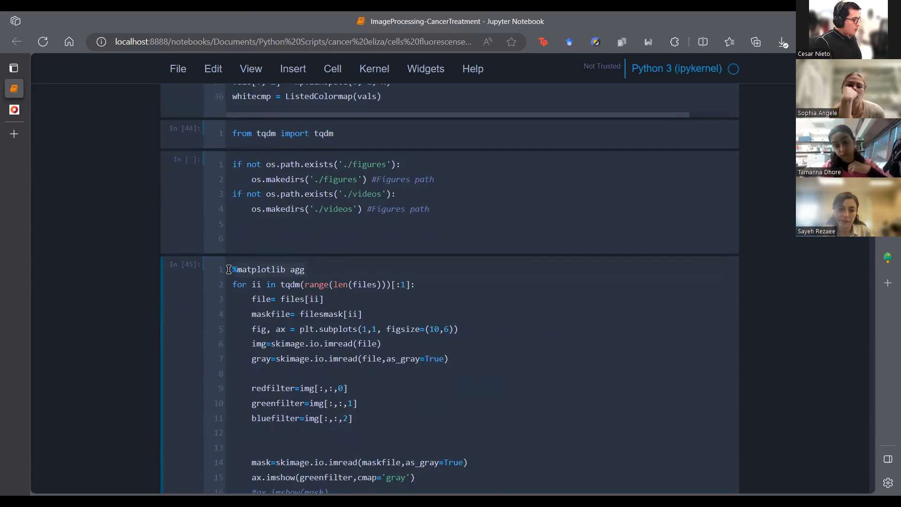
{"action": "key", "text": "ctrl+slash"}
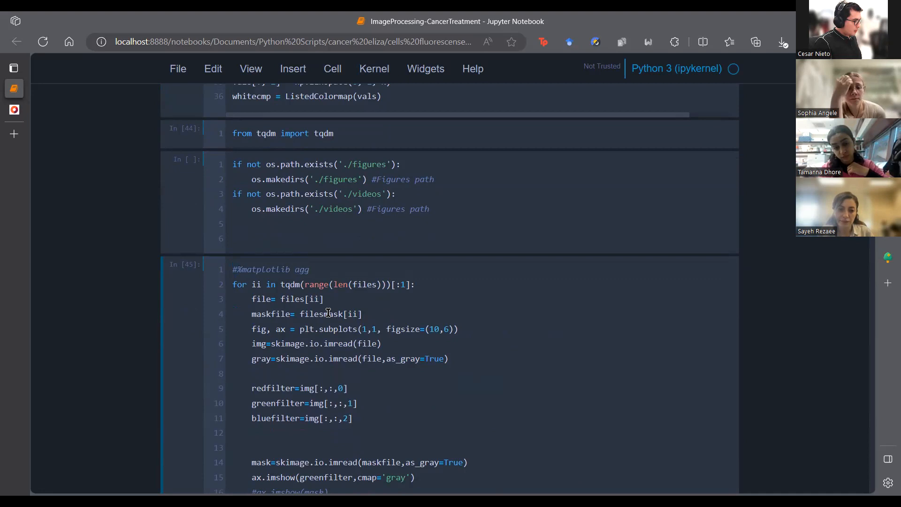
{"action": "key", "text": "Return"}
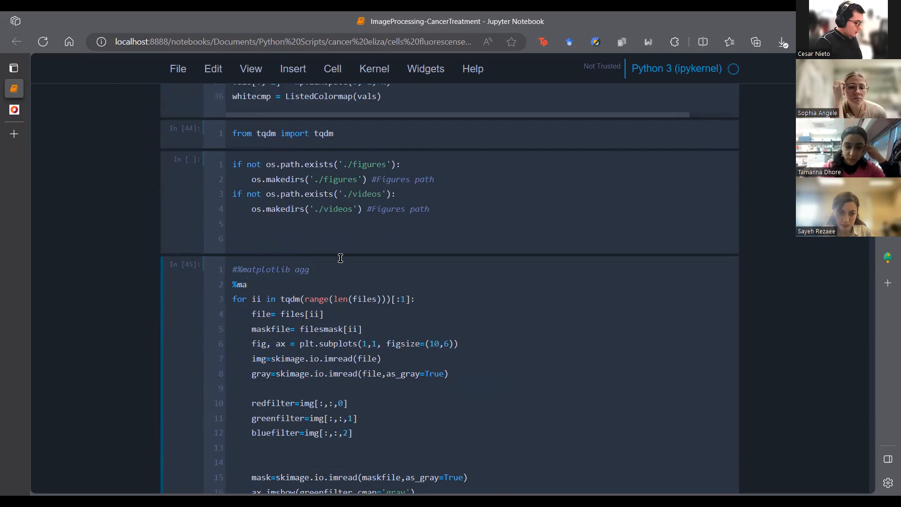
{"action": "type", "text": "%matplotlib inlinline"}
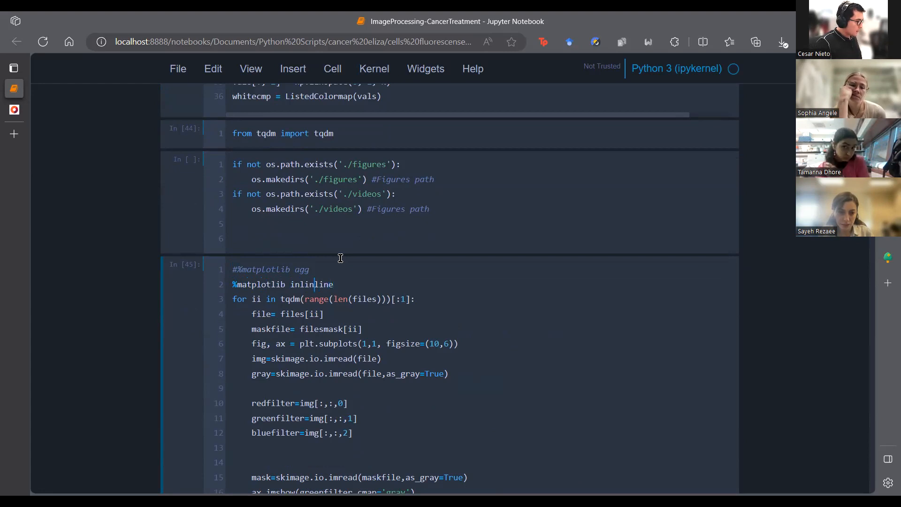
{"action": "key", "text": "BackSpace"}
{"action": "key", "text": "BackSpace"}
{"action": "key", "text": "BackSpace"}
- Run the edited image-processing loop cell
{"action": "scroll", "coordinate": [361, 282], "scroll_direction": "down", "scroll_amount": 5}
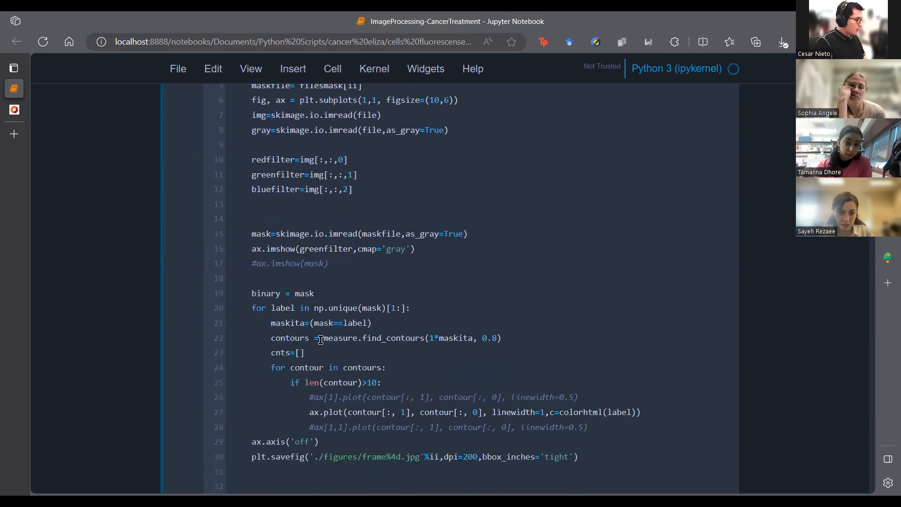
{"action": "scroll", "coordinate": [321, 340], "scroll_direction": "up", "scroll_amount": 1}
{"action": "key", "text": "shift+Return"}
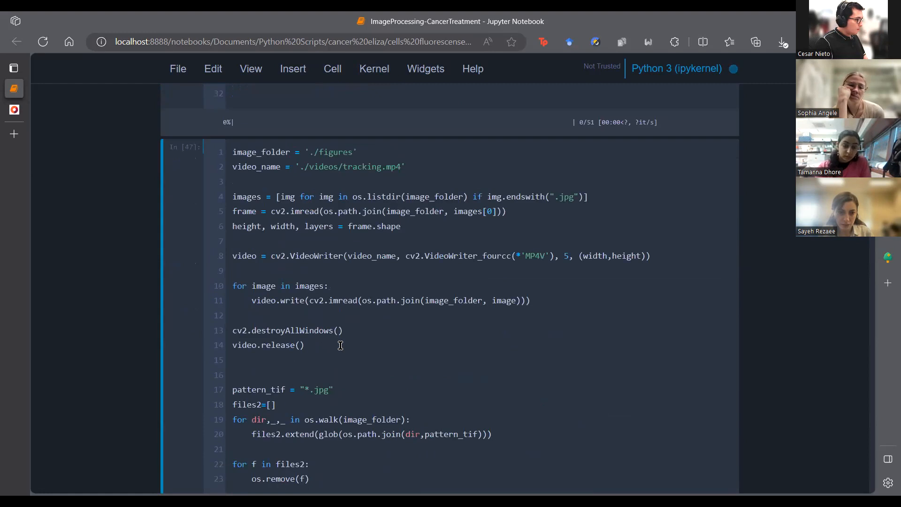
- Rerun the notebook cells in order, from the imports and file lists through the image-processing loop
{"action": "scroll", "coordinate": [341, 346], "scroll_direction": "up", "scroll_amount": 20}
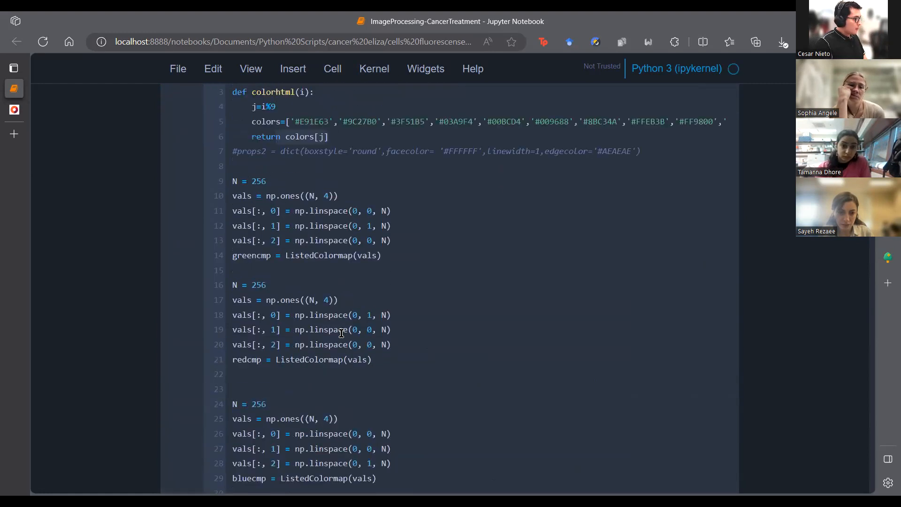
{"action": "left_click", "coordinate": [445, 198]}
{"action": "key", "text": "shift+Return"}
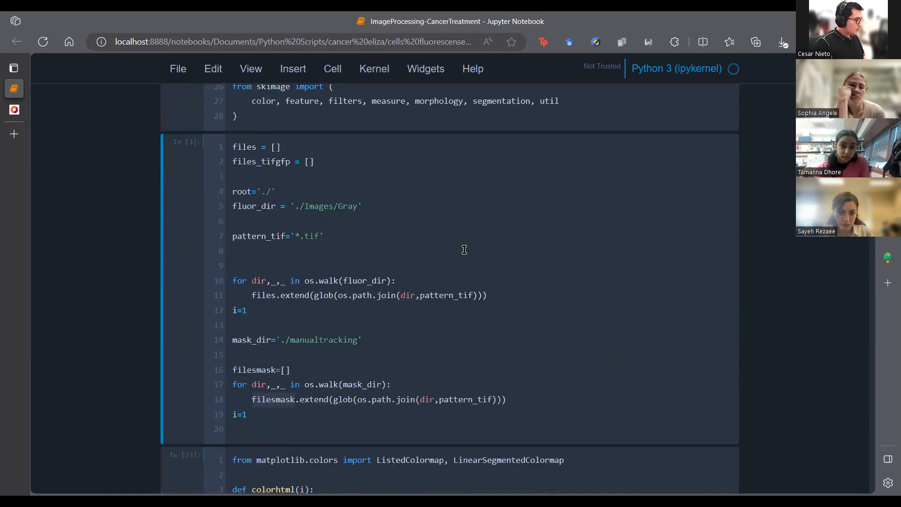
{"action": "key", "text": "shift+Return"}
{"action": "key", "text": "shift+Return"}
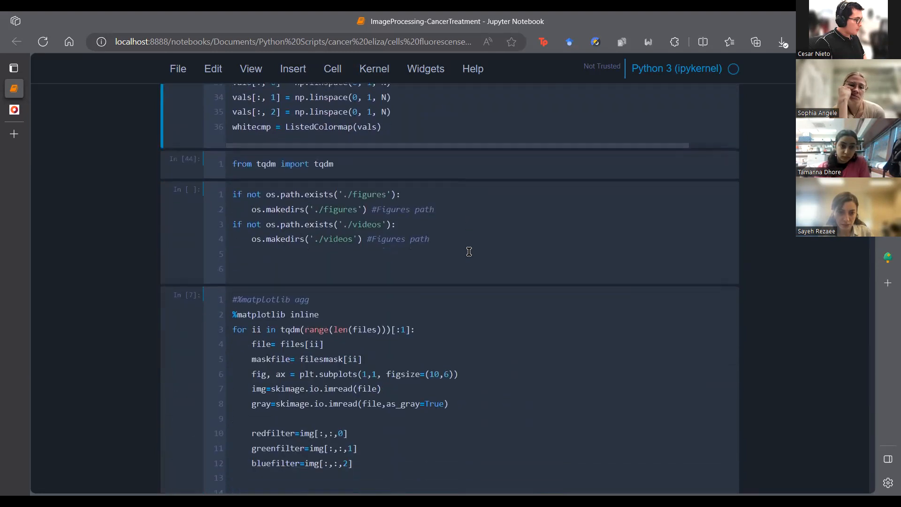
{"action": "key", "text": "shift+Return"}
{"action": "key", "text": "shift+Return"}
{"action": "key", "text": "shift+Return"}
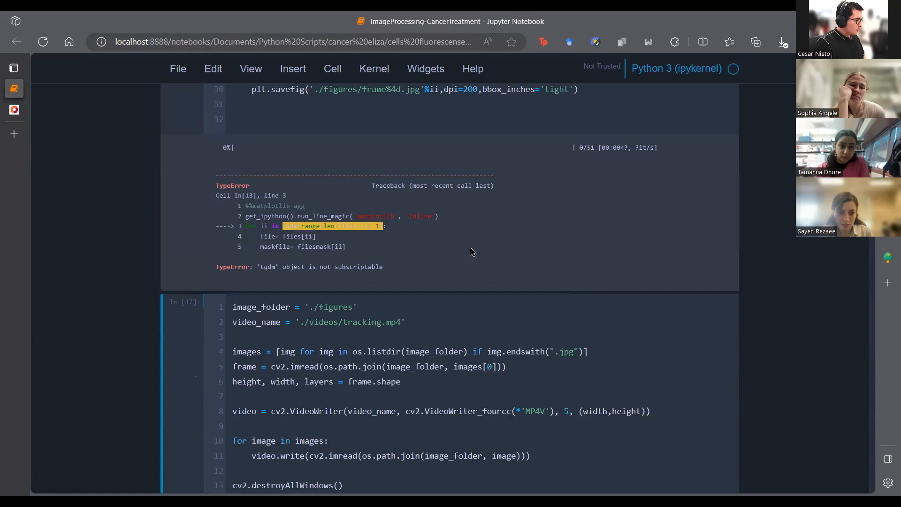
- Move the [:1] slice inside the tqdm call's parentheses, directly after range(len(files)), and run the loop cell
{"action": "scroll", "coordinate": [472, 252], "scroll_direction": "up", "scroll_amount": 10}
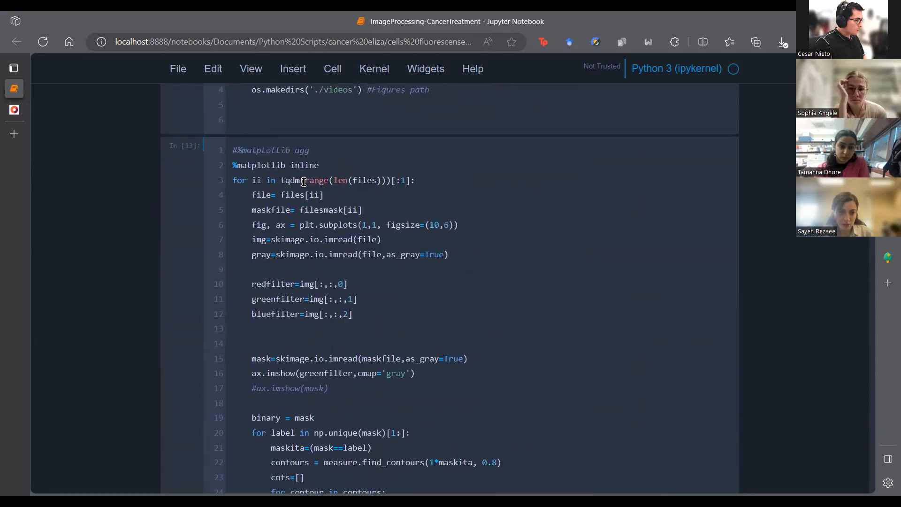
{"action": "left_click", "coordinate": [390, 181]}
{"action": "key", "text": "BackSpace"}
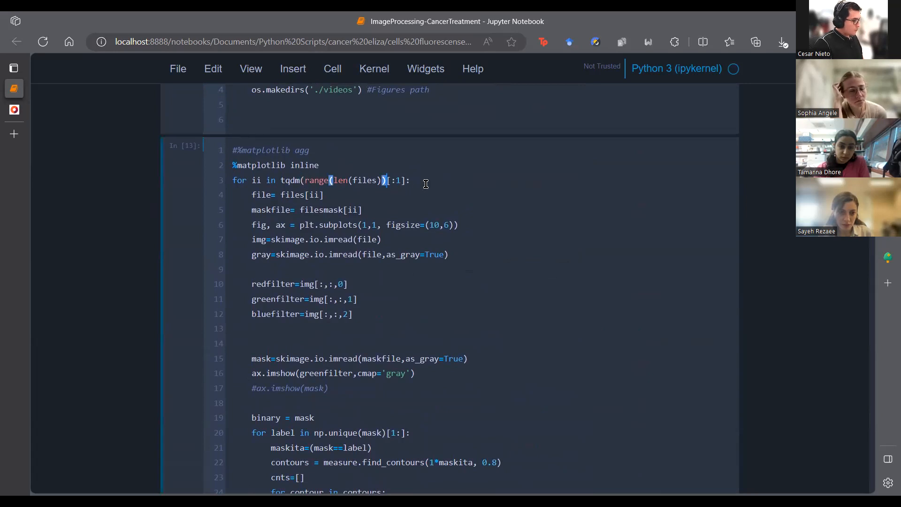
{"action": "key", "text": "shift+Return"}
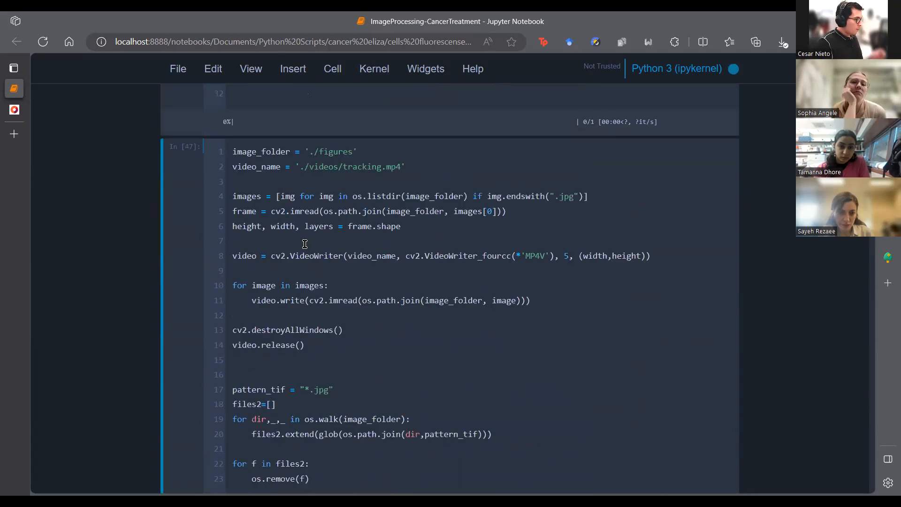
{"action": "scroll", "coordinate": [351, 280], "scroll_direction": "up", "scroll_amount": 2}
{"action": "scroll", "coordinate": [350, 280], "scroll_direction": "up", "scroll_amount": 8}
{"action": "scroll", "coordinate": [363, 281], "scroll_direction": "down", "scroll_amount": 4}
{"action": "scroll", "coordinate": [363, 280], "scroll_direction": "up", "scroll_amount": 4}
{"action": "scroll", "coordinate": [363, 280], "scroll_direction": "down", "scroll_amount": 3}
{"action": "scroll", "coordinate": [383, 320], "scroll_direction": "up", "scroll_amount": 5}
{"action": "scroll", "coordinate": [383, 320], "scroll_direction": "down", "scroll_amount": 5}
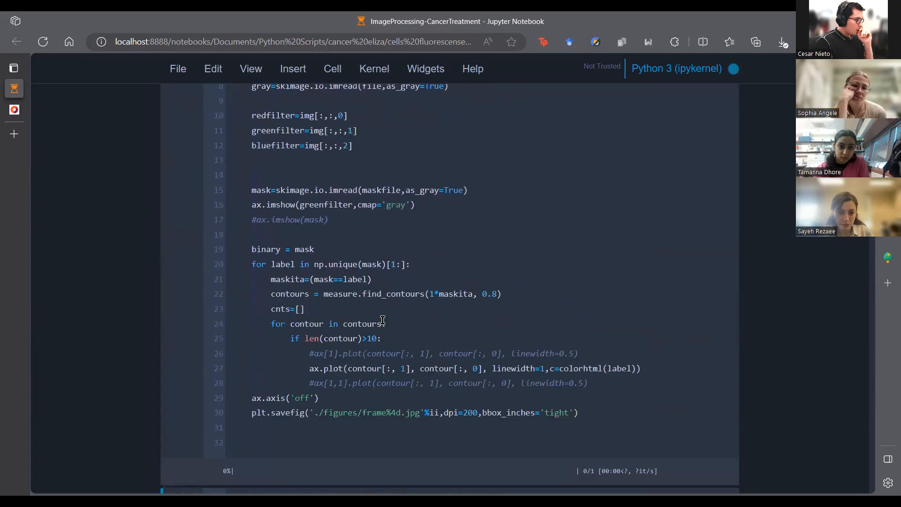
{"action": "scroll", "coordinate": [383, 320], "scroll_direction": "down", "scroll_amount": 3}
- Interrupt the kernel and insert an empty cell above the cell that defines image_folder and video_name
{"action": "left_click", "coordinate": [374, 68]}
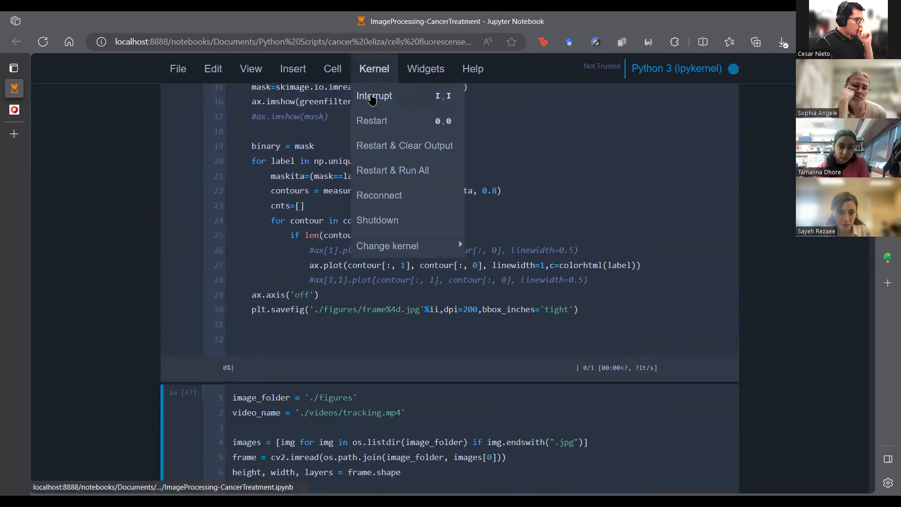
{"action": "left_click", "coordinate": [374, 96]}
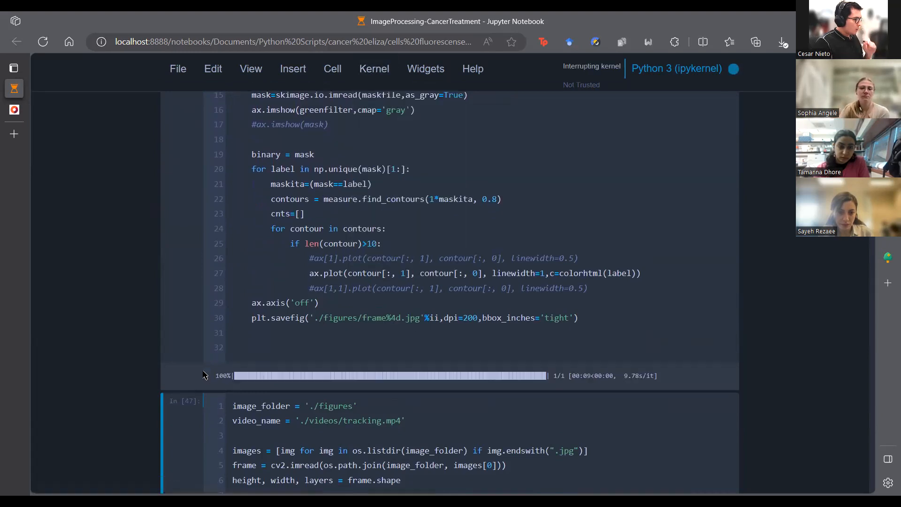
{"action": "key", "text": "a"}
{"action": "left_click", "coordinate": [247, 434]}
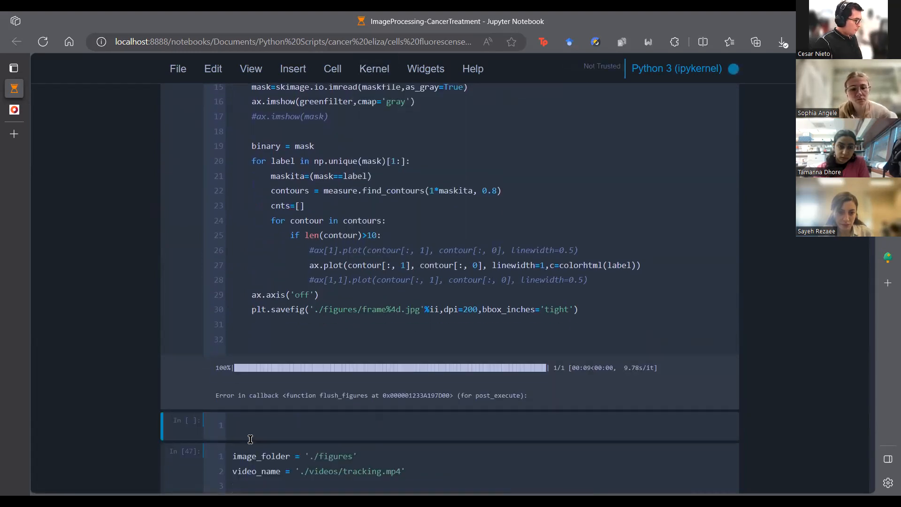
- Display the binary mask image by entering plt.imshow(binary) in the new empty cell and running it
{"action": "scroll", "coordinate": [332, 278], "scroll_direction": "up", "scroll_amount": 3}
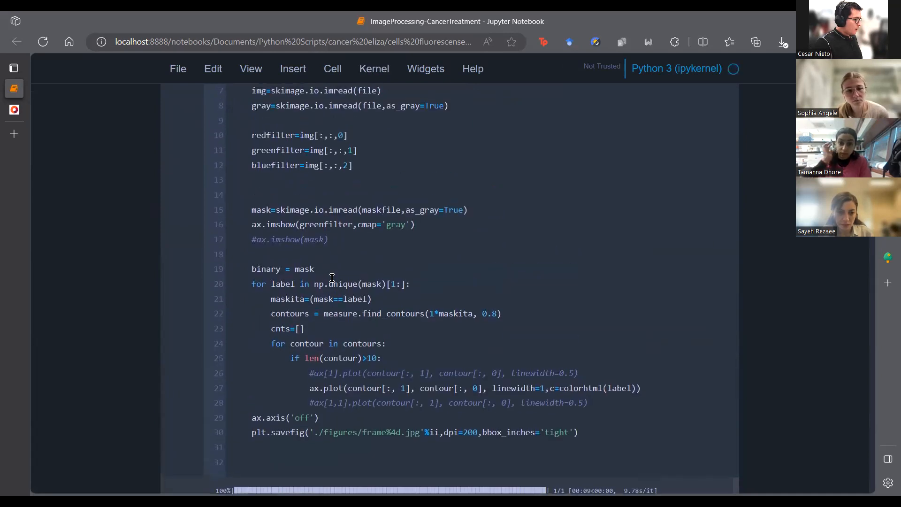
{"action": "left_click", "coordinate": [269, 268]}
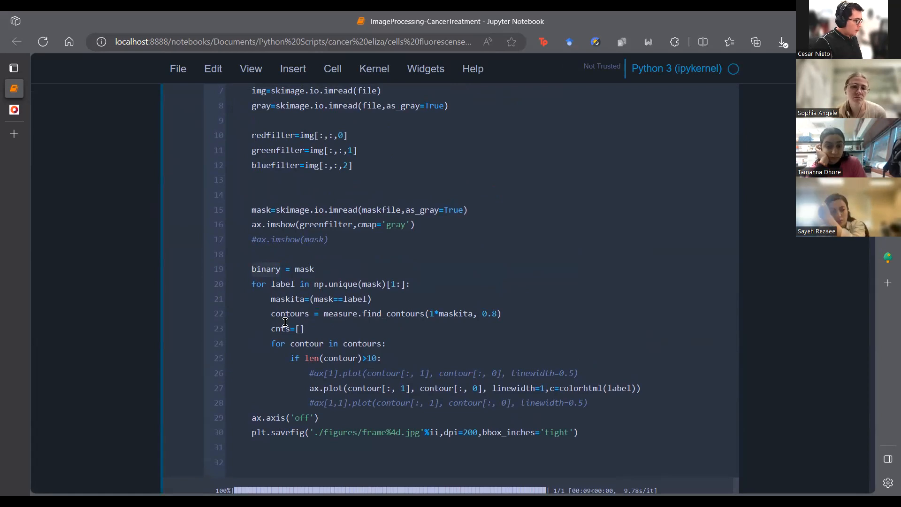
{"action": "scroll", "coordinate": [252, 312], "scroll_direction": "down", "scroll_amount": 5}
{"action": "scroll", "coordinate": [253, 358], "scroll_direction": "down", "scroll_amount": 5}
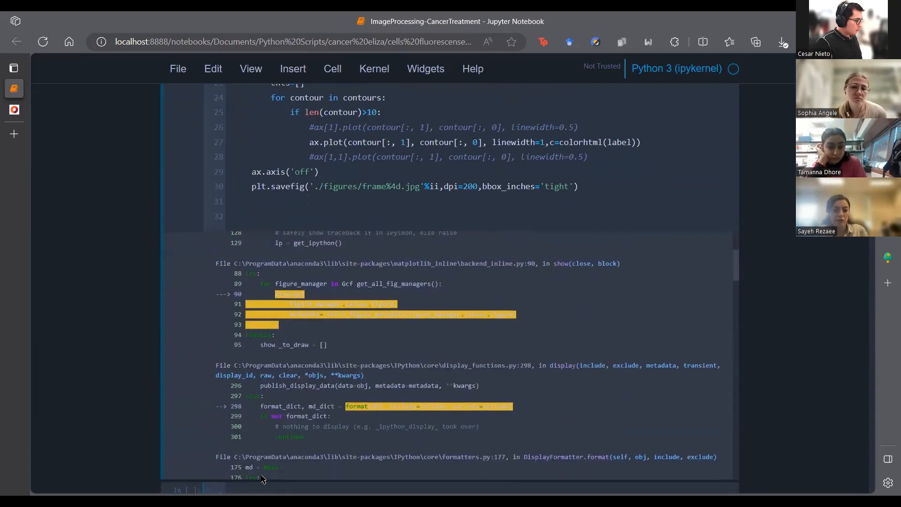
{"action": "left_click", "coordinate": [263, 385]}
{"action": "type", "text": "plt.imshow"}
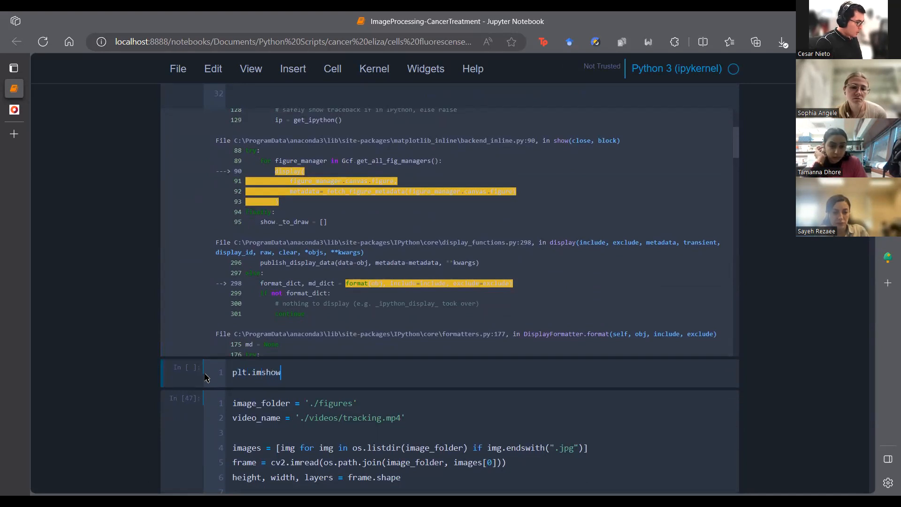
{"action": "type", "text": "(binary)"}
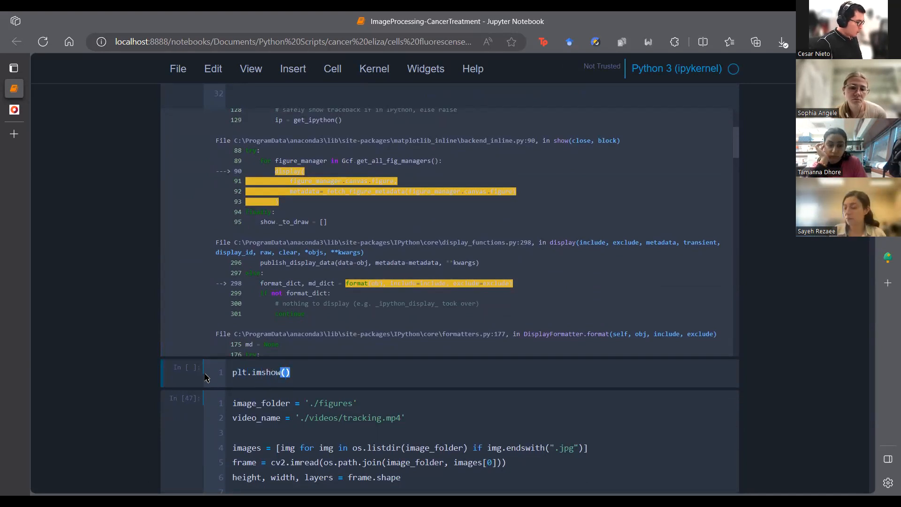
{"action": "key", "text": "shift+Return"}
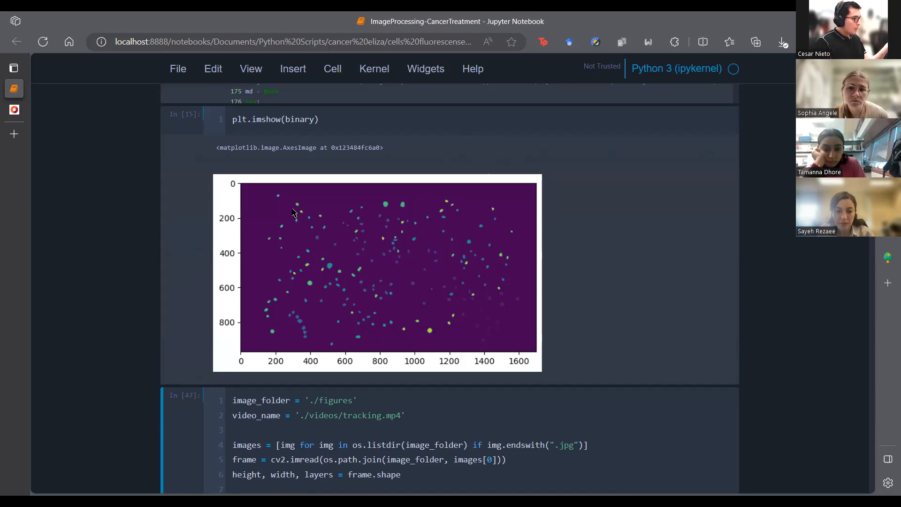
- Save the notebook, insert a cell above plt.imshow(binary), and run binary in it to print the mask array
{"action": "key", "text": "ctrl+s"}
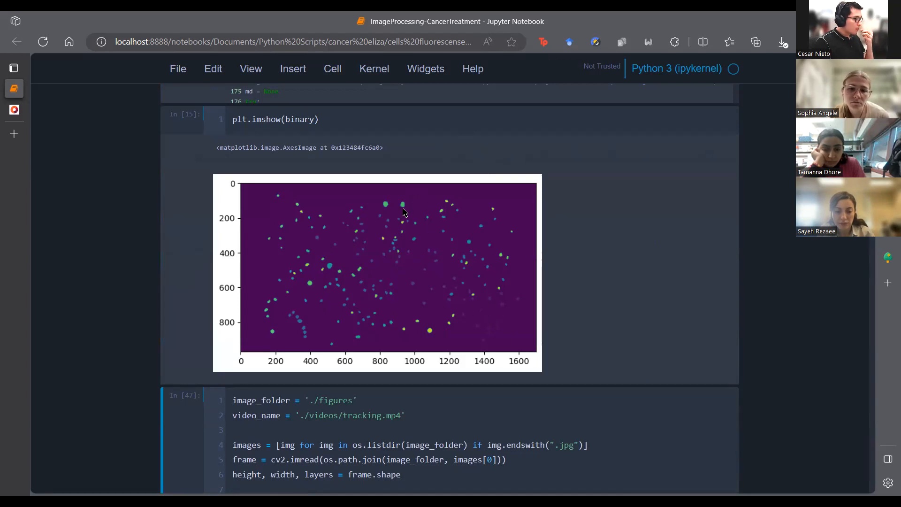
{"action": "left_click", "coordinate": [191, 126]}
{"action": "key", "text": "a"}
{"action": "left_click", "coordinate": [258, 123]}
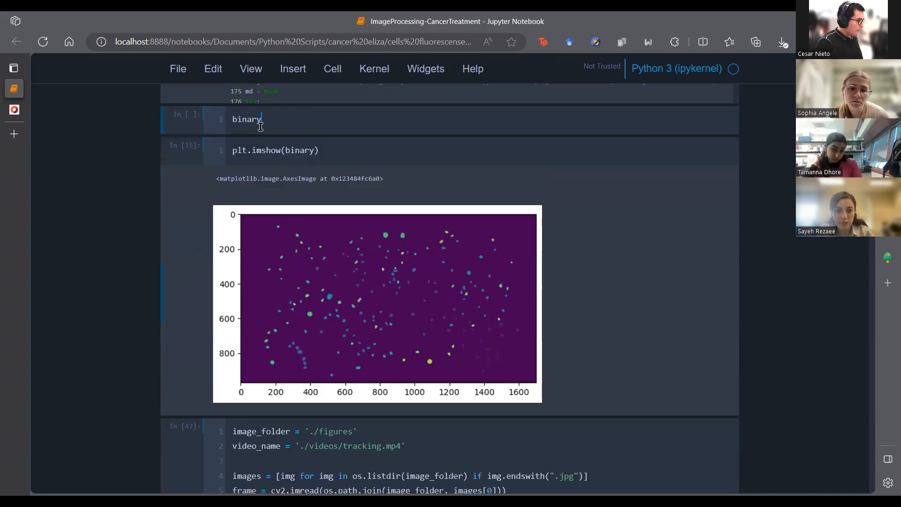
{"action": "type", "text": "binary"}
{"action": "key", "text": "Return"}
{"action": "key", "text": "shift+Return"}
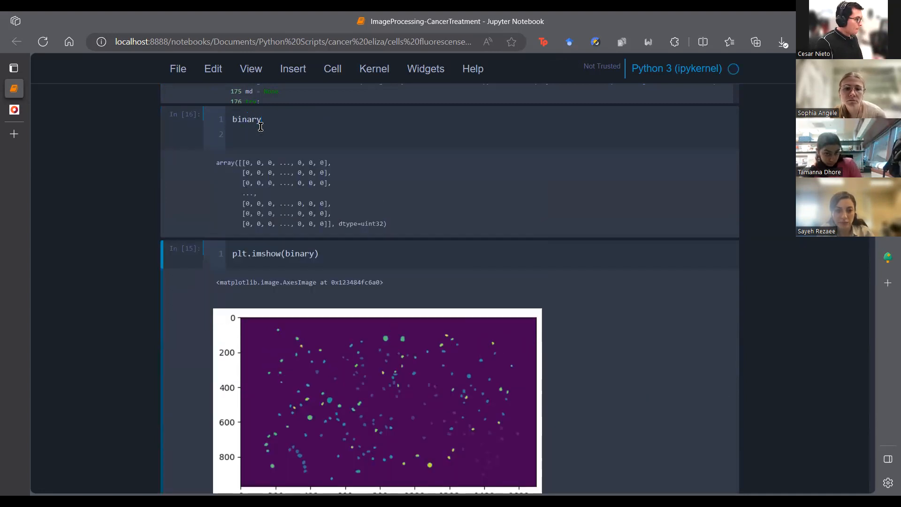
{"action": "double_click", "coordinate": [249, 160]}
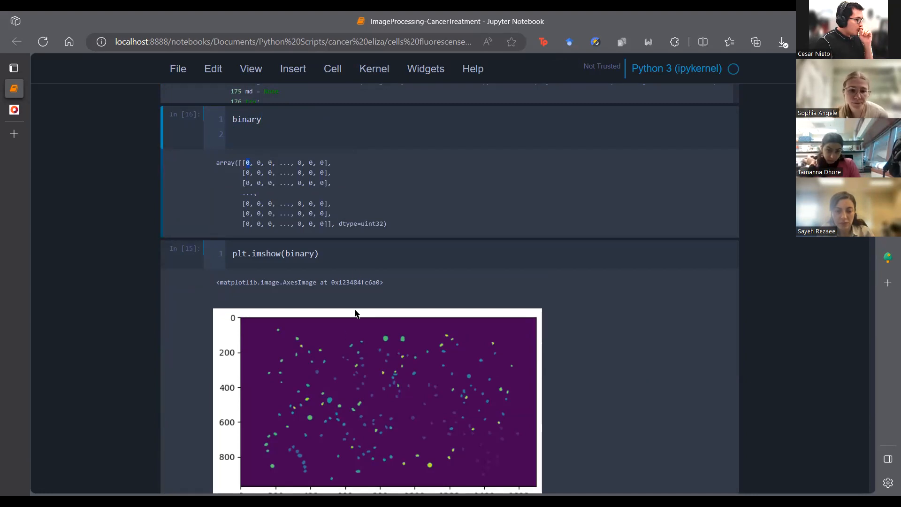
{"action": "scroll", "coordinate": [323, 350], "scroll_direction": "down", "scroll_amount": 1}
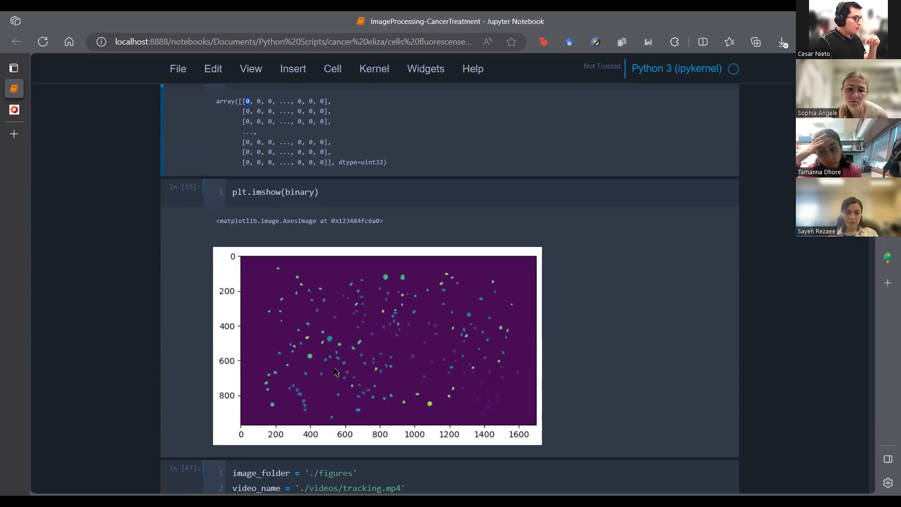
- Replace the contents of the cell that prints the mask array with np.unique(binary) and run it
{"action": "scroll", "coordinate": [208, 180], "scroll_direction": "up", "scroll_amount": 3}
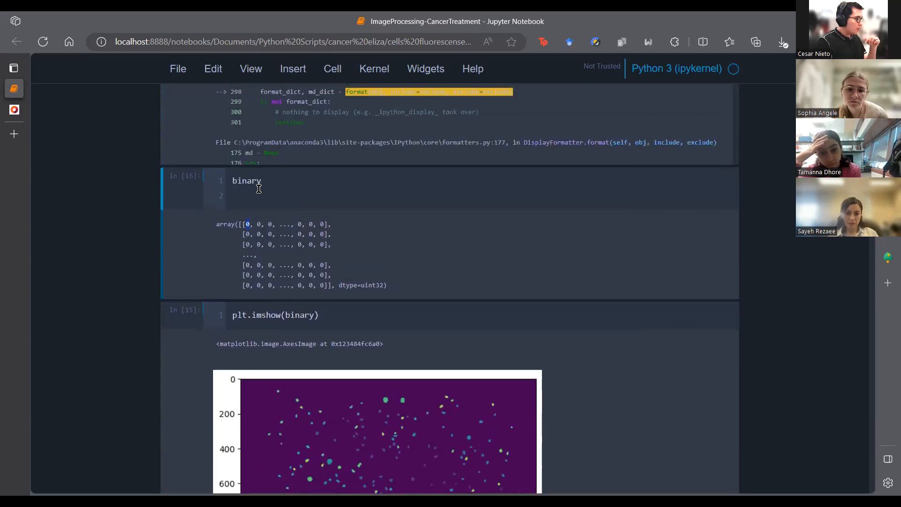
{"action": "type", "text": "np.uni"}
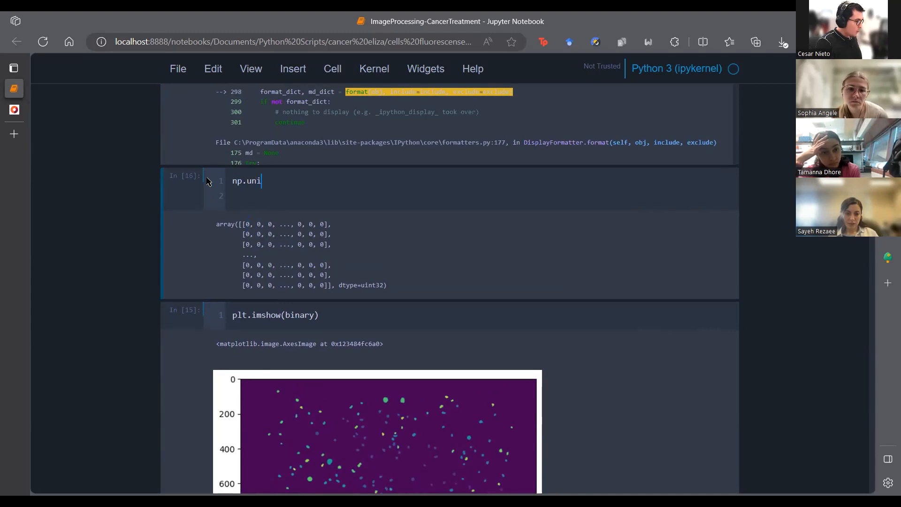
{"action": "type", "text": "qu"}
{"action": "type", "text": "e("}
{"action": "type", "text": "binary"}
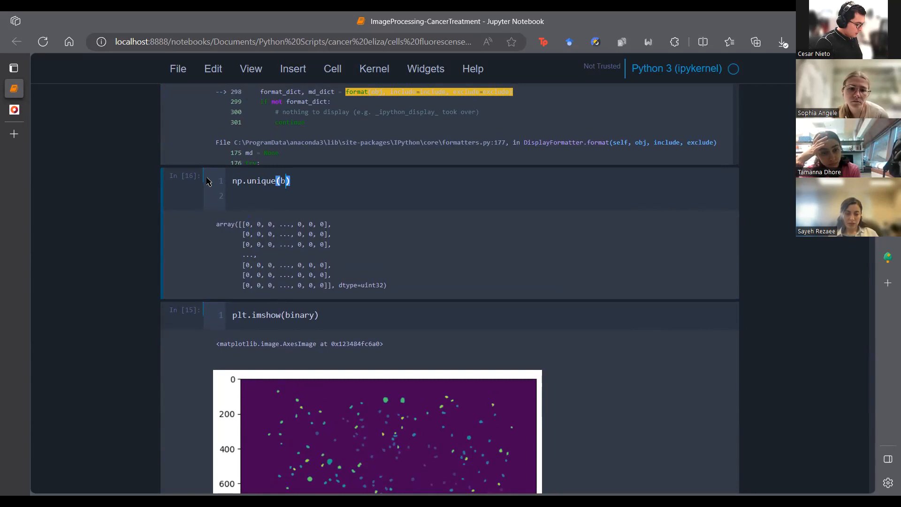
{"action": "key", "text": "shift+Return"}
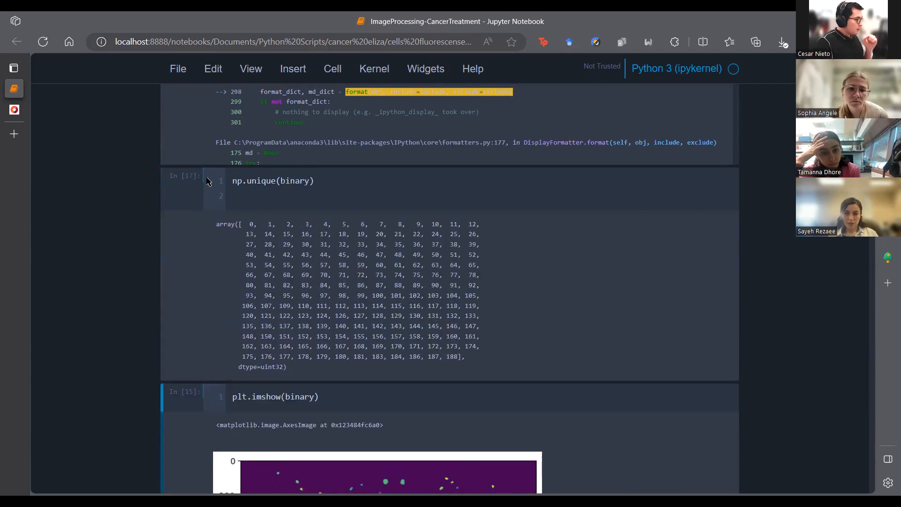
- Examine the unique label values in the output and compare them with the mask plot and the image-processing loop
{"action": "left_click_drag", "start_coordinate": [459, 358], "coordinate": [259, 229]}
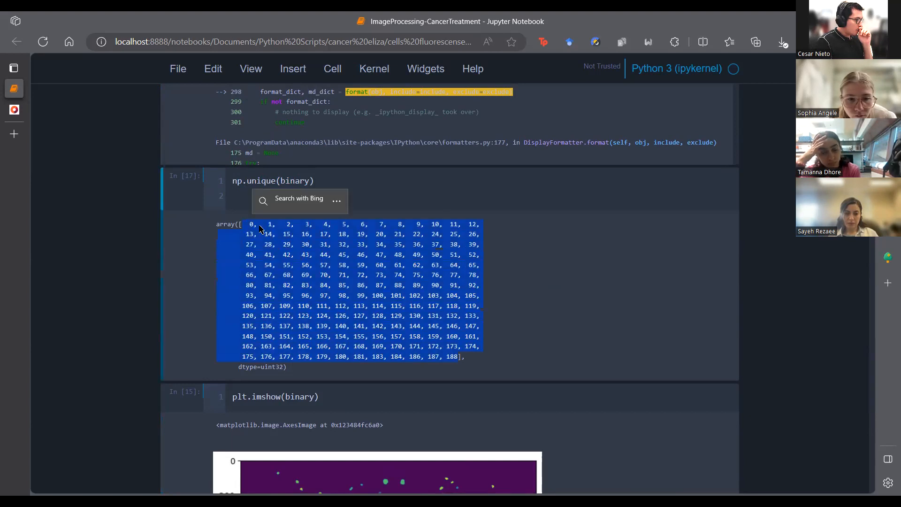
{"action": "left_click", "coordinate": [450, 358]}
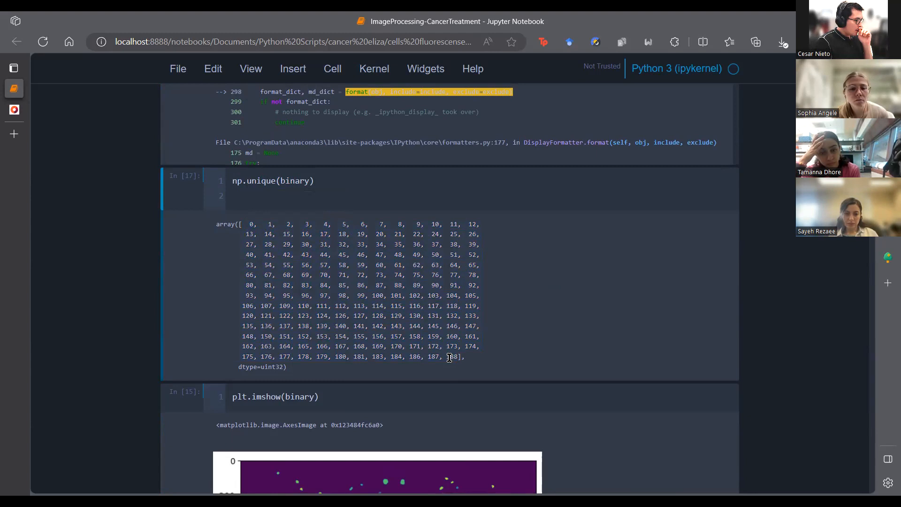
{"action": "left_click_drag", "start_coordinate": [446, 356], "coordinate": [460, 358]}
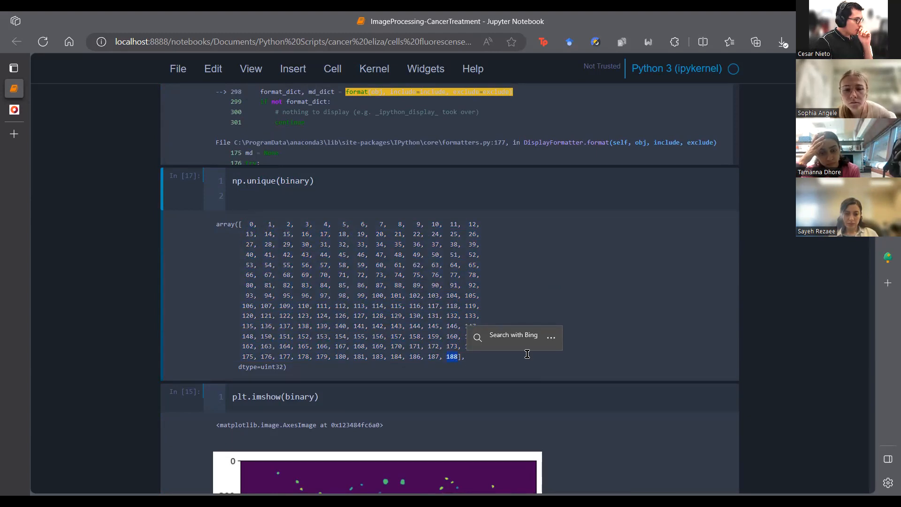
{"action": "scroll", "coordinate": [527, 354], "scroll_direction": "down", "scroll_amount": 8}
{"action": "scroll", "coordinate": [535, 353], "scroll_direction": "up", "scroll_amount": 4}
{"action": "scroll", "coordinate": [540, 356], "scroll_direction": "down", "scroll_amount": 3}
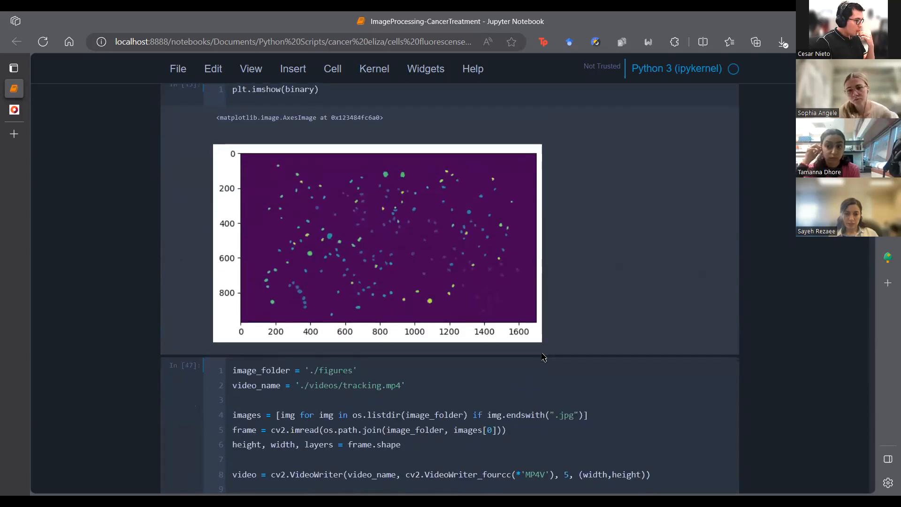
{"action": "scroll", "coordinate": [540, 356], "scroll_direction": "up", "scroll_amount": 18}
{"action": "scroll", "coordinate": [483, 337], "scroll_direction": "down", "scroll_amount": 9}
{"action": "scroll", "coordinate": [483, 337], "scroll_direction": "down", "scroll_amount": 5}
{"action": "scroll", "coordinate": [322, 268], "scroll_direction": "up", "scroll_amount": 2}
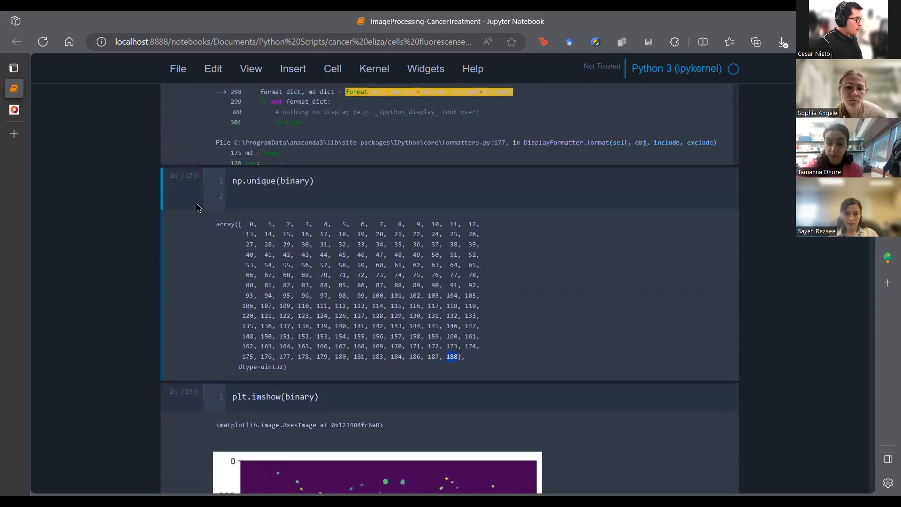
{"action": "scroll", "coordinate": [194, 208], "scroll_direction": "up", "scroll_amount": 10}
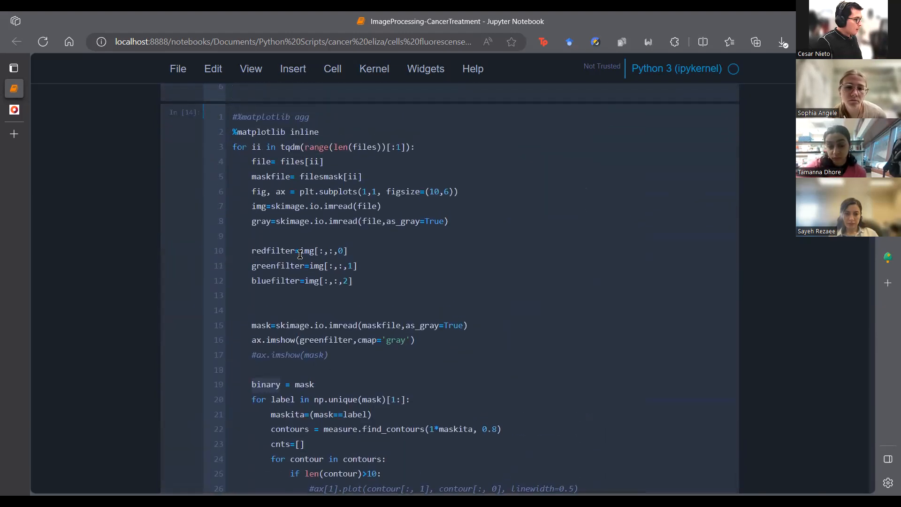
- Insert a cell above np.unique(binary), enter binary==63, and run it to test which pixels carry that label
{"action": "scroll", "coordinate": [300, 254], "scroll_direction": "down", "scroll_amount": 10}
{"action": "left_click", "coordinate": [247, 304]}
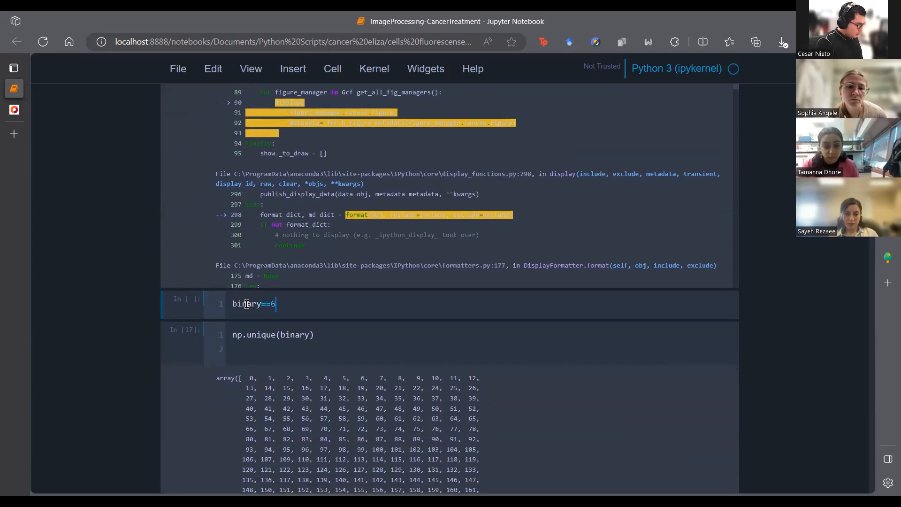
{"action": "key", "text": "shift+Return"}
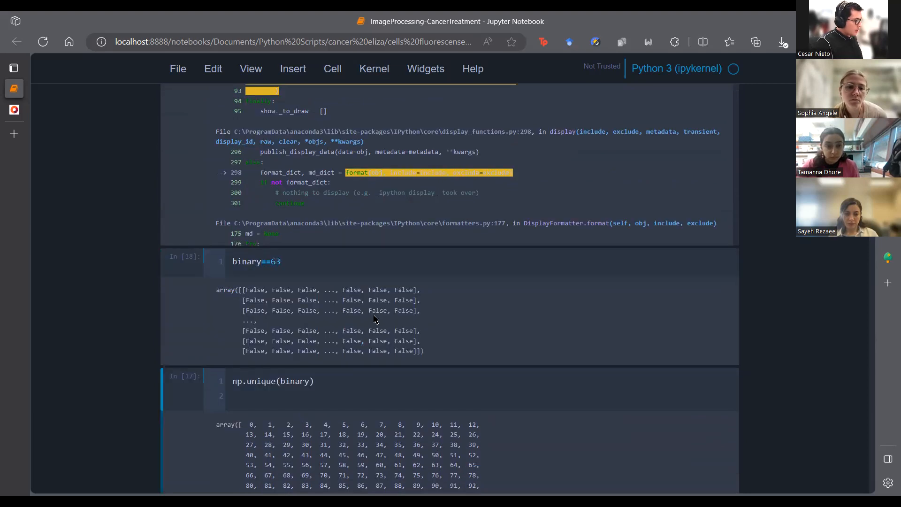
{"action": "scroll", "coordinate": [376, 319], "scroll_direction": "down", "scroll_amount": 2}
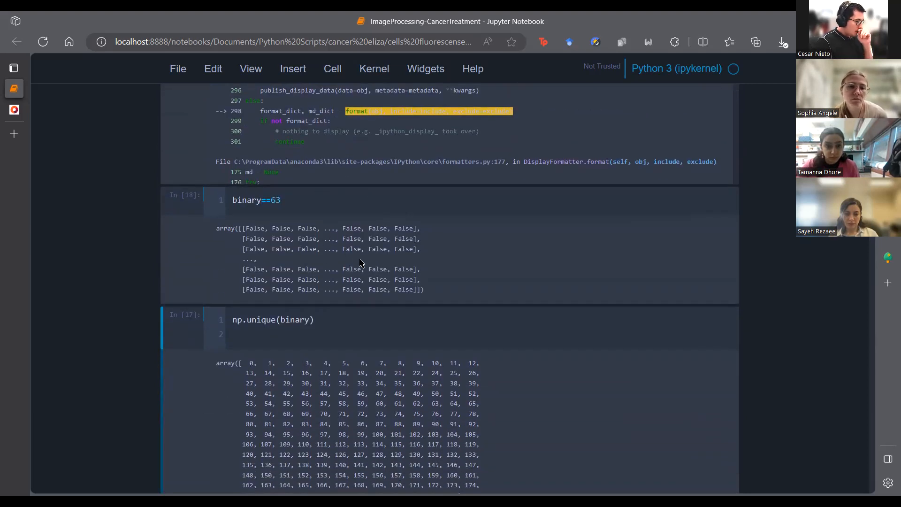
{"action": "scroll", "coordinate": [318, 249], "scroll_direction": "down", "scroll_amount": 12}
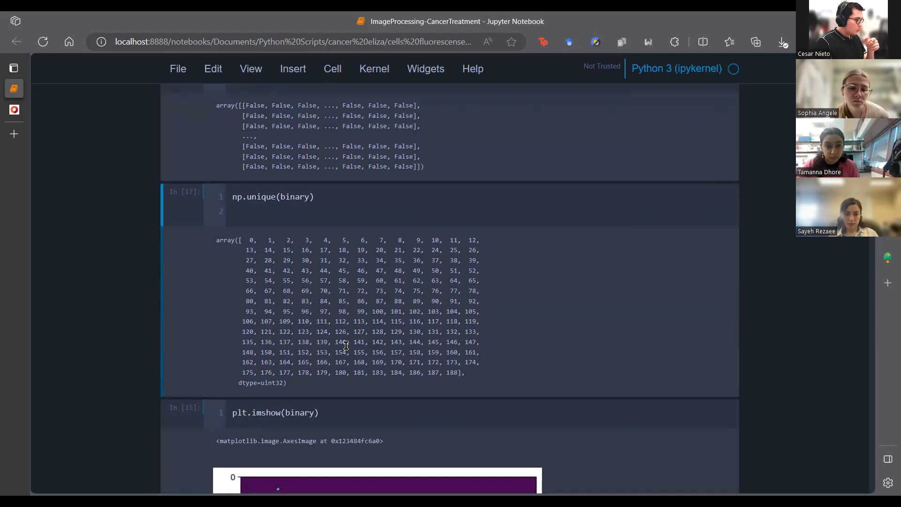
{"action": "scroll", "coordinate": [422, 241], "scroll_direction": "up", "scroll_amount": 3}
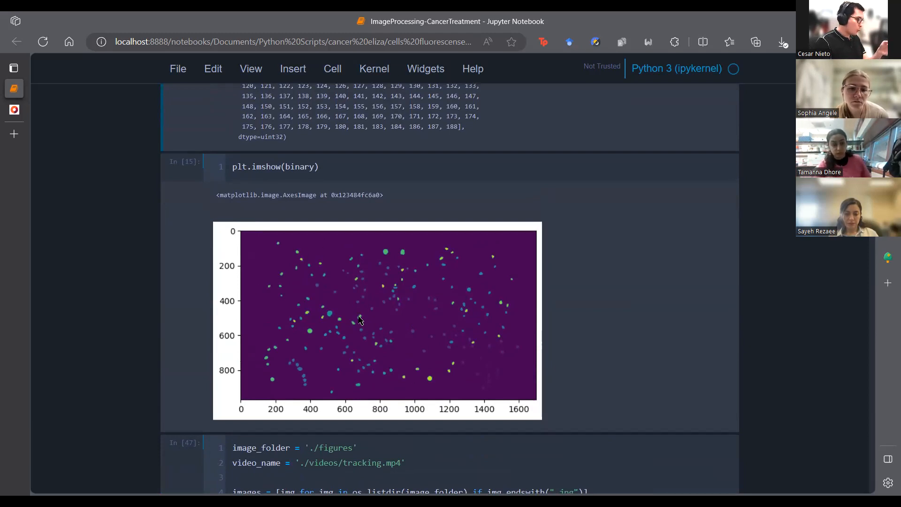
- Wrap the label comparison as plt.imshow(binary==63) and run the cell to plot that single cell
{"action": "scroll", "coordinate": [380, 328], "scroll_direction": "up", "scroll_amount": 7}
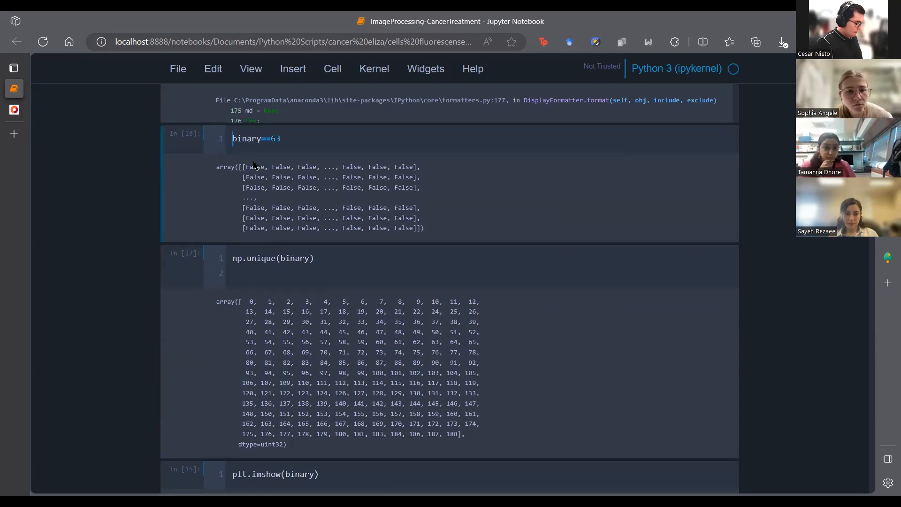
{"action": "type", "text": "plt.imshow"}
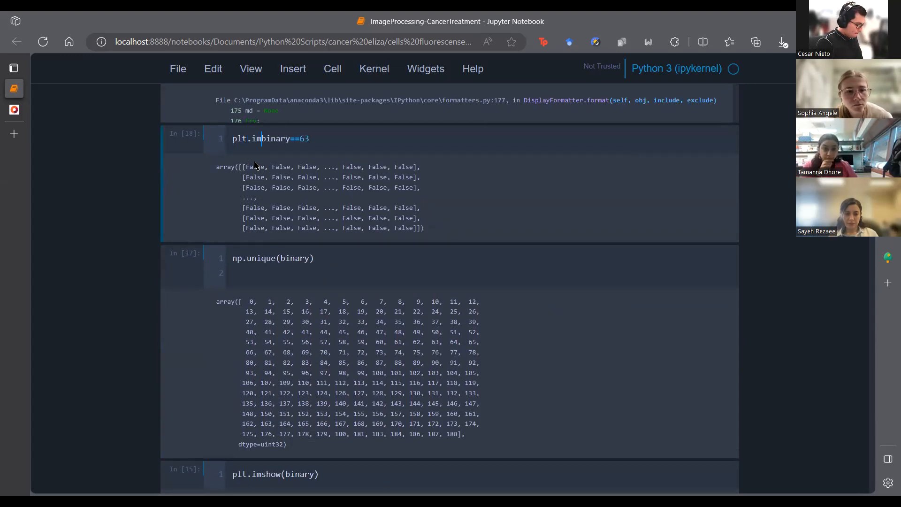
{"action": "type", "text": "("}
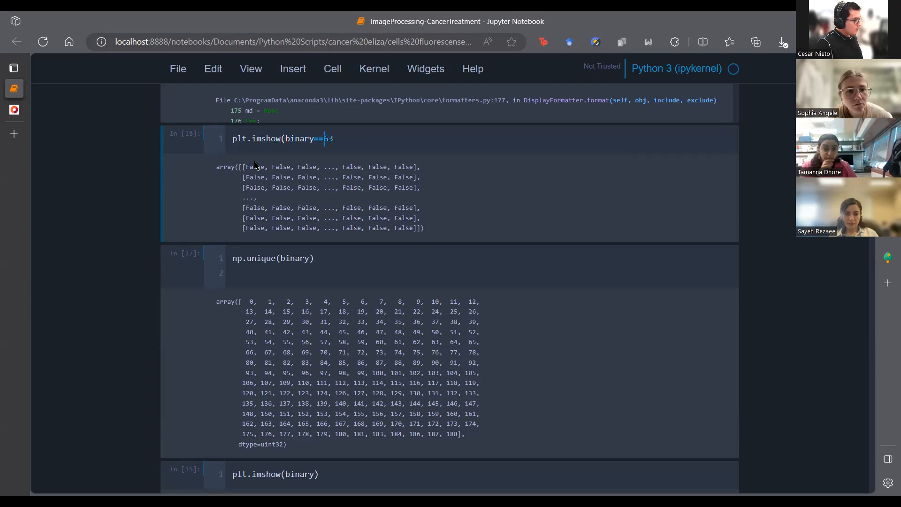
{"action": "key", "text": "shift+Return"}
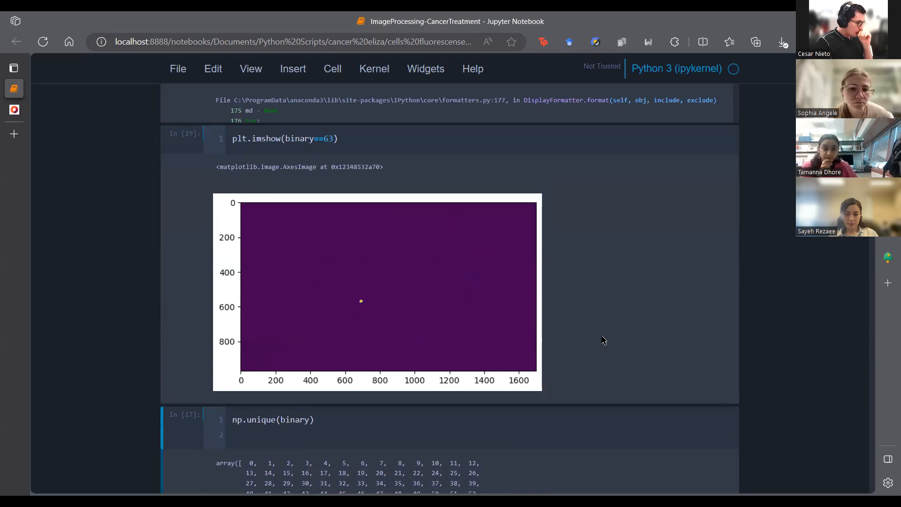
- Compare the mask==label expression in the processing loop with the binary==63 plot
{"action": "scroll", "coordinate": [601, 342], "scroll_direction": "up", "scroll_amount": 15}
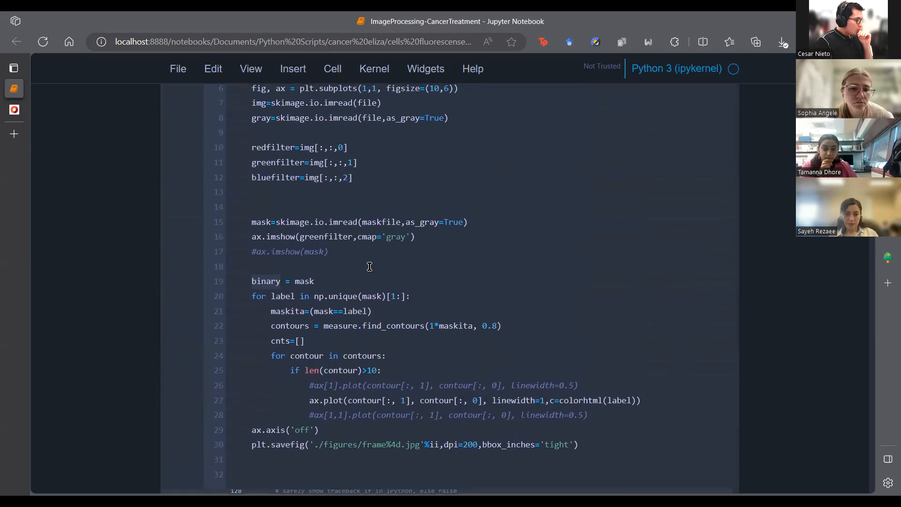
{"action": "left_click_drag", "start_coordinate": [311, 310], "coordinate": [372, 310]}
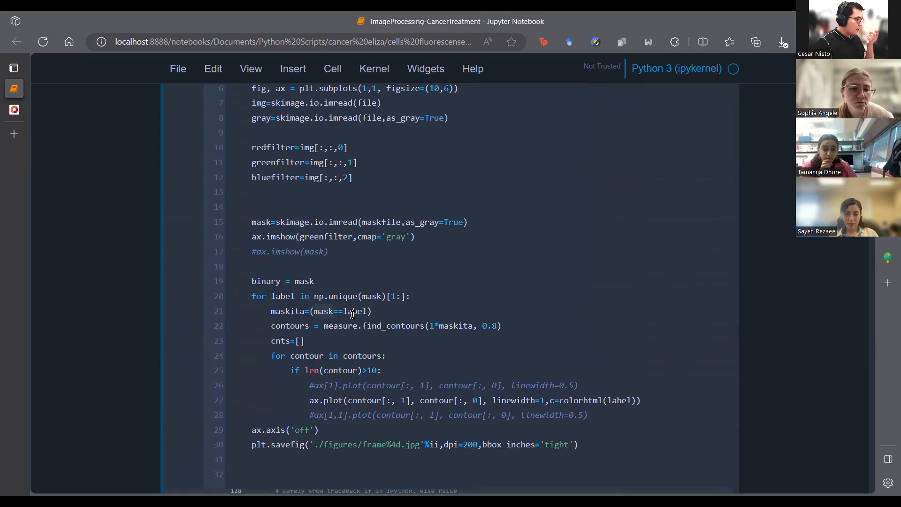
{"action": "scroll", "coordinate": [369, 314], "scroll_direction": "down", "scroll_amount": 10}
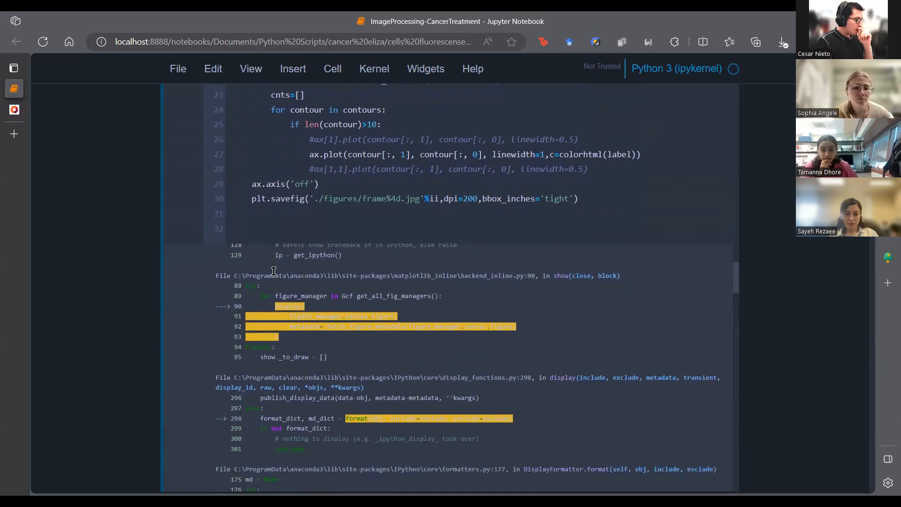
{"action": "scroll", "coordinate": [155, 428], "scroll_direction": "down", "scroll_amount": 5}
{"action": "left_click_drag", "start_coordinate": [339, 200], "coordinate": [284, 201]}
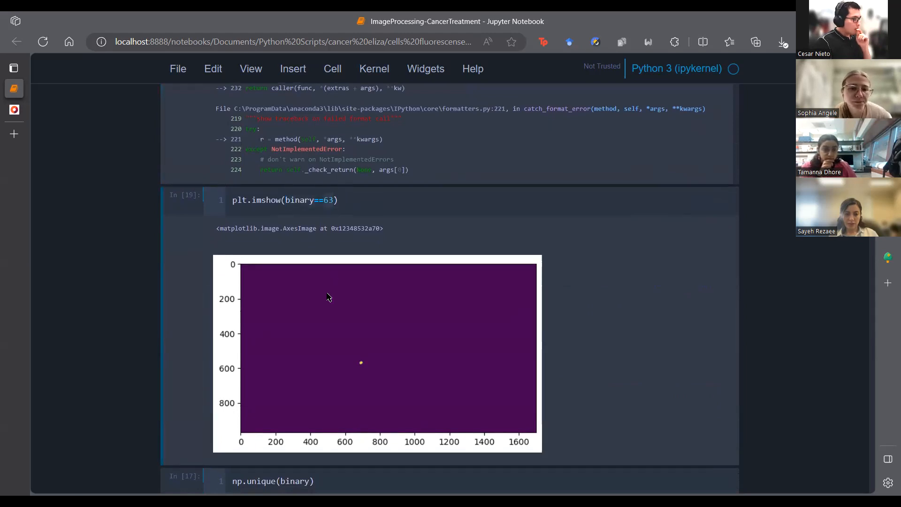
{"action": "scroll", "coordinate": [432, 300], "scroll_direction": "up", "scroll_amount": 10}
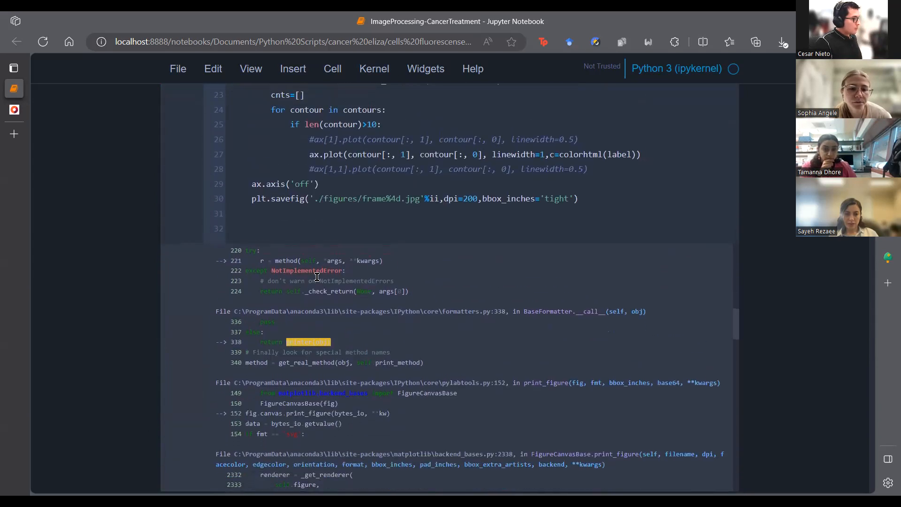
- Enlarge the page and examine the loop's find_contours call, its 1*maskita argument, and the ax.plot contour line
{"action": "scroll", "coordinate": [315, 277], "scroll_direction": "up", "scroll_amount": 4}
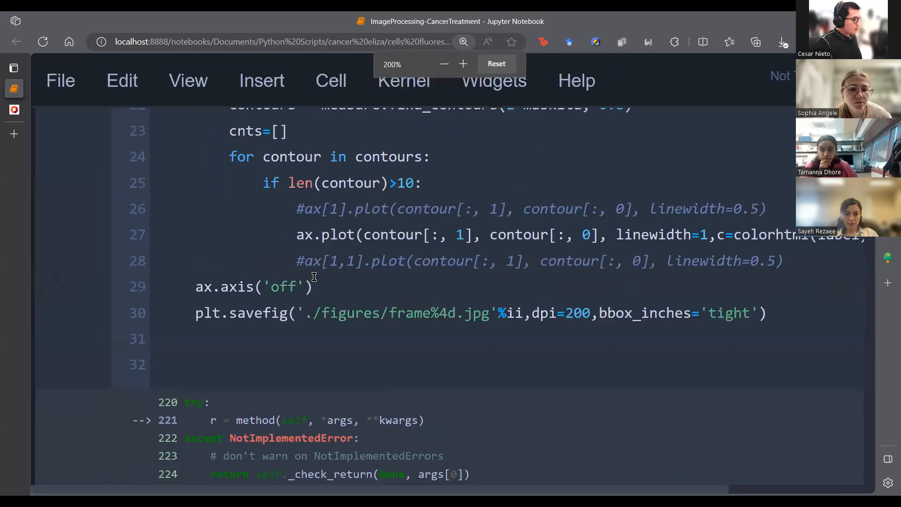
{"action": "scroll", "coordinate": [314, 277], "scroll_direction": "down", "scroll_amount": 2}
{"action": "scroll", "coordinate": [438, 293], "scroll_direction": "up", "scroll_amount": 2}
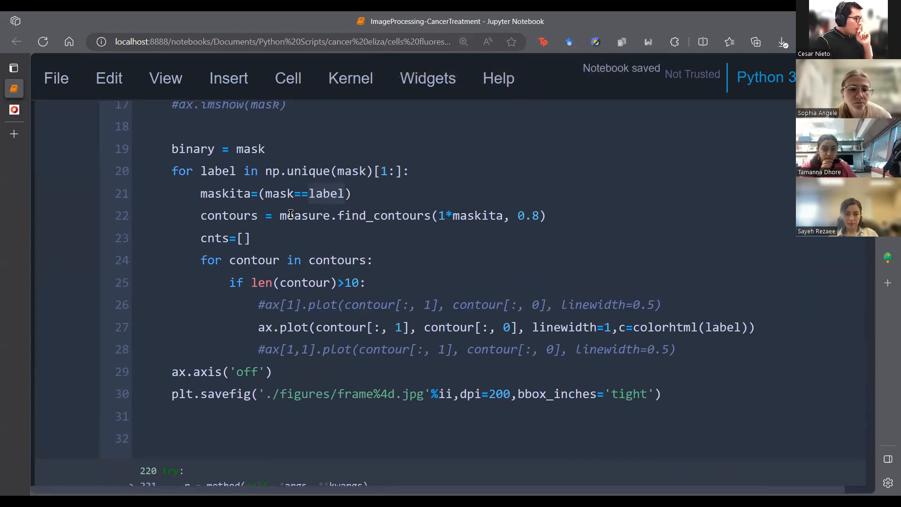
{"action": "left_click_drag", "start_coordinate": [281, 215], "coordinate": [428, 223]}
{"action": "left_click_drag", "start_coordinate": [502, 219], "coordinate": [438, 218]}
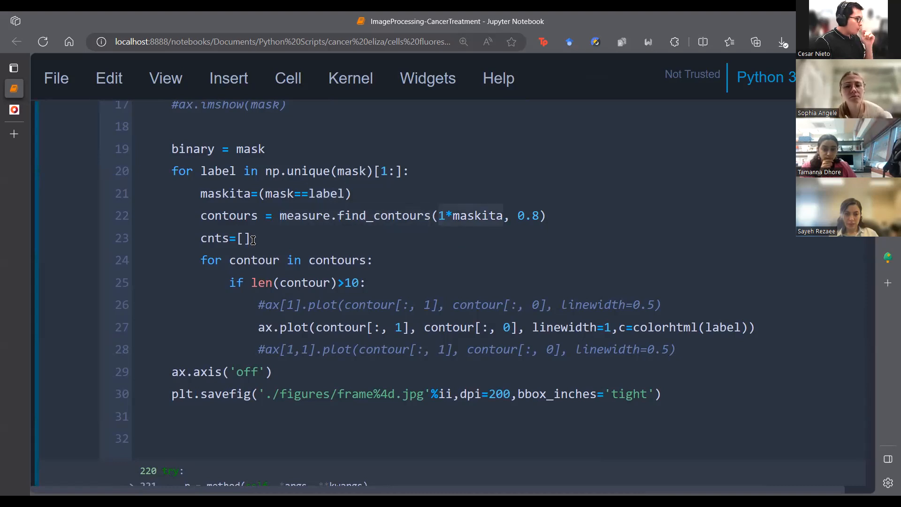
{"action": "scroll", "coordinate": [365, 278], "scroll_direction": "down", "scroll_amount": 2}
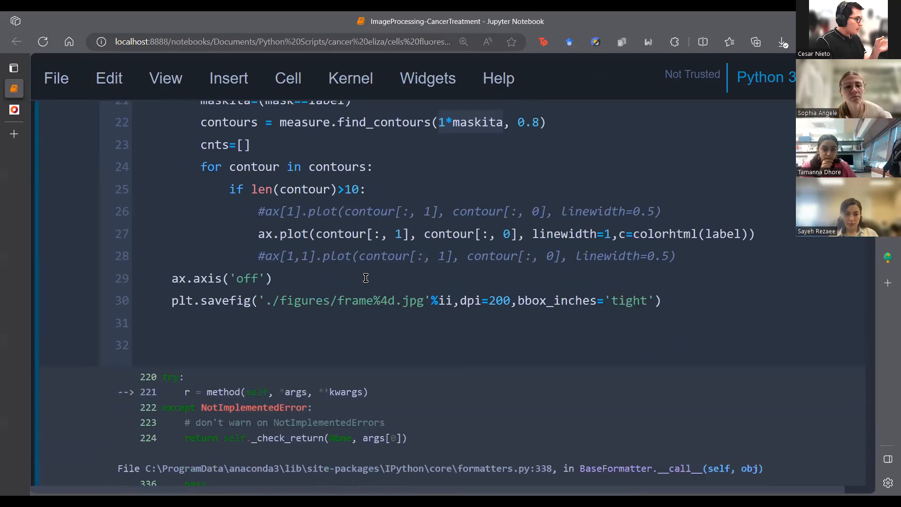
{"action": "scroll", "coordinate": [240, 272], "scroll_direction": "up", "scroll_amount": 2}
{"action": "left_click_drag", "start_coordinate": [258, 267], "coordinate": [743, 260]}
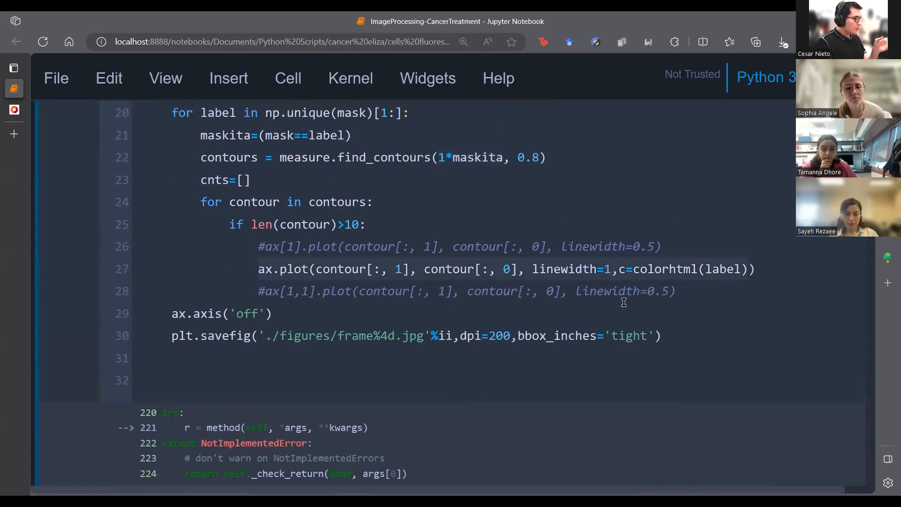
- Copy the loop's code from maskita=(mask==label) through the commented contour plot line into the plt.imshow(binary==63) cell, and outdent it two levels
{"action": "left_click_drag", "start_coordinate": [677, 292], "coordinate": [33, 147]}
{"action": "key", "text": "ctrl+c"}
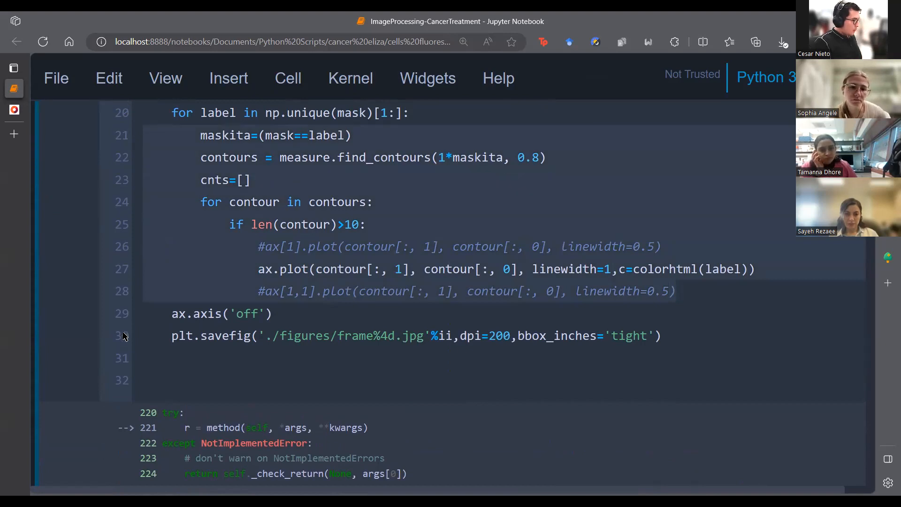
{"action": "scroll", "coordinate": [124, 336], "scroll_direction": "down", "scroll_amount": 20}
{"action": "scroll", "coordinate": [366, 359], "scroll_direction": "up", "scroll_amount": 2}
{"action": "scroll", "coordinate": [332, 245], "scroll_direction": "down", "scroll_amount": 2}
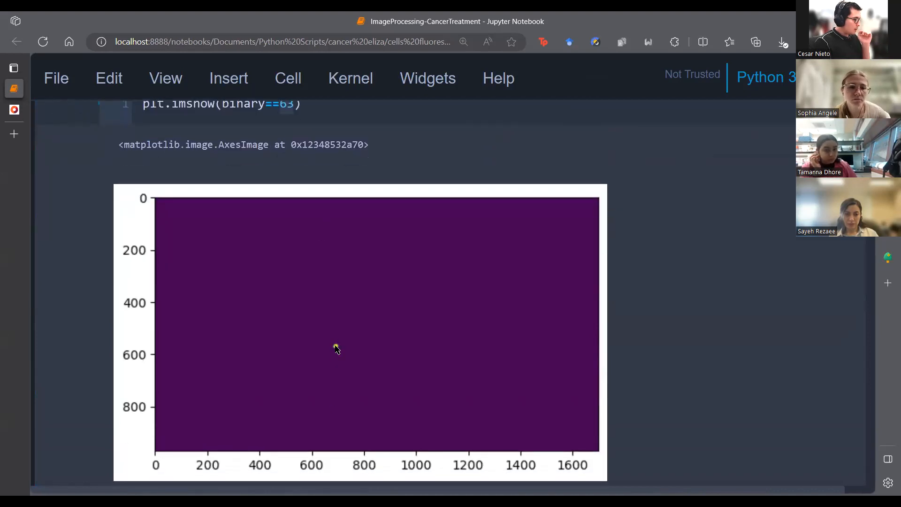
{"action": "scroll", "coordinate": [338, 350], "scroll_direction": "up", "scroll_amount": 1}
{"action": "left_click", "coordinate": [361, 174]}
{"action": "key", "text": "Return"}
{"action": "key", "text": "Return"}
{"action": "key", "text": "ctrl+v"}
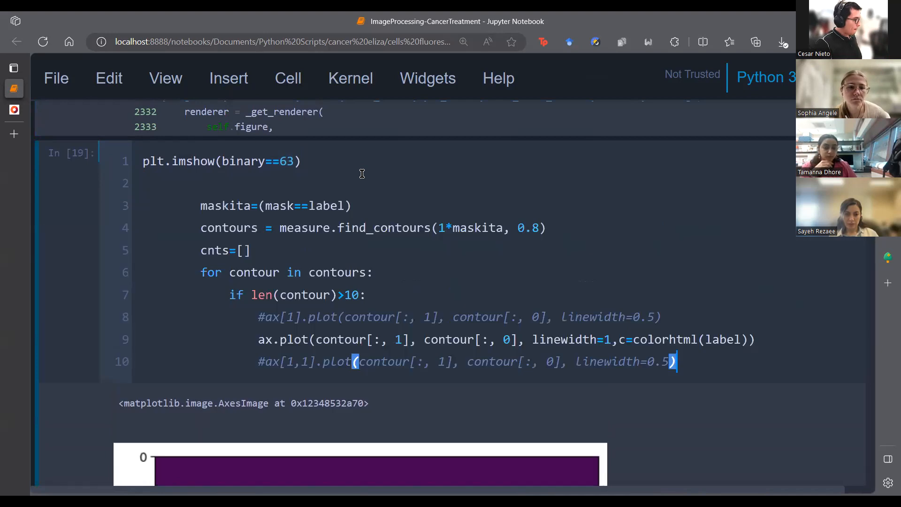
{"action": "left_click", "coordinate": [203, 210], "text": "shift"}
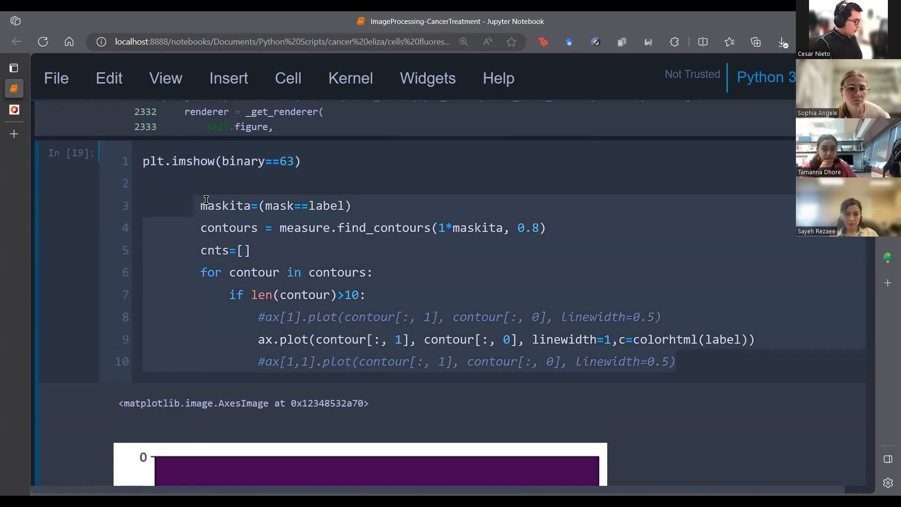
{"action": "key", "text": "shift+Tab"}
{"action": "key", "text": "shift+Tab"}
- Comment out the plt.imshow(binary==63) line and set the pasted mask comparison to mask==63
{"action": "left_click", "coordinate": [288, 188]}
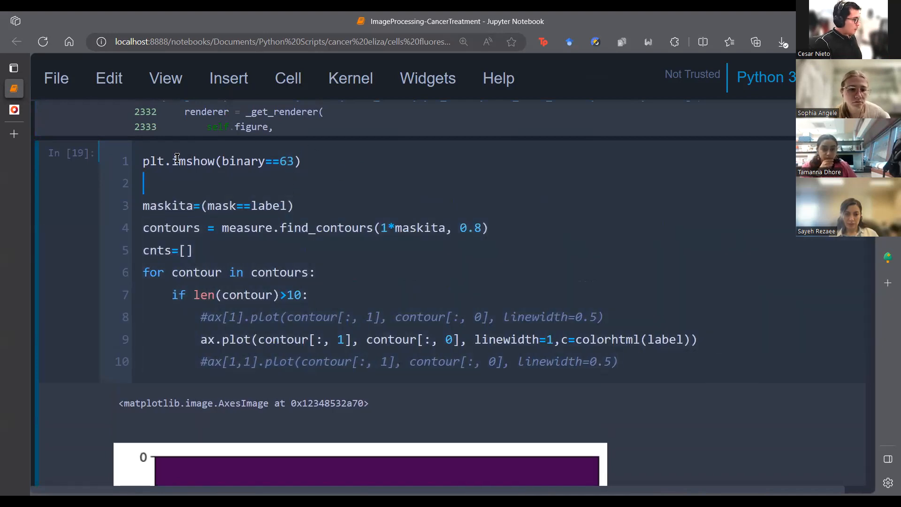
{"action": "type", "text": "#"}
{"action": "left_click_drag", "start_coordinate": [286, 203], "coordinate": [256, 205]}
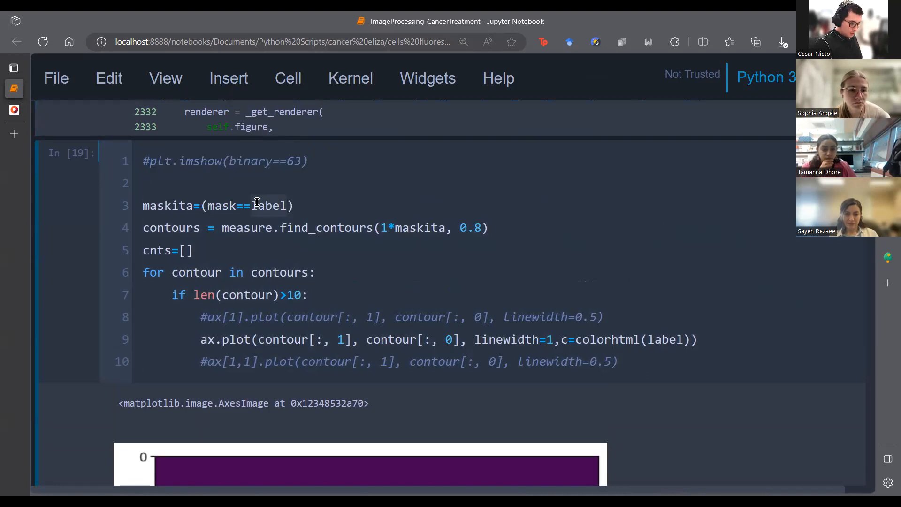
{"action": "type", "text": "63"}
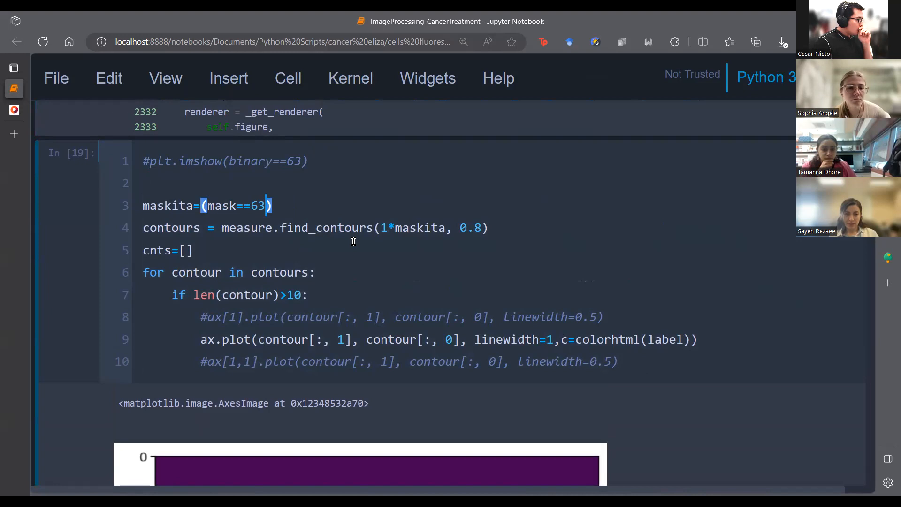
- Change ax.plot to plt.plot in the pasted code and delete the two commented-out plot lines
{"action": "left_click", "coordinate": [204, 339]}
{"action": "type", "text": "plt"}
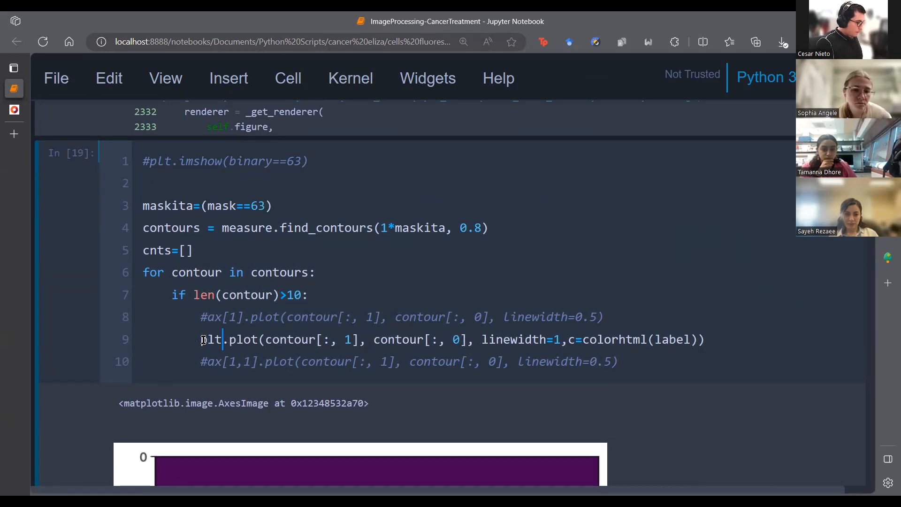
{"action": "left_click", "coordinate": [608, 316]}
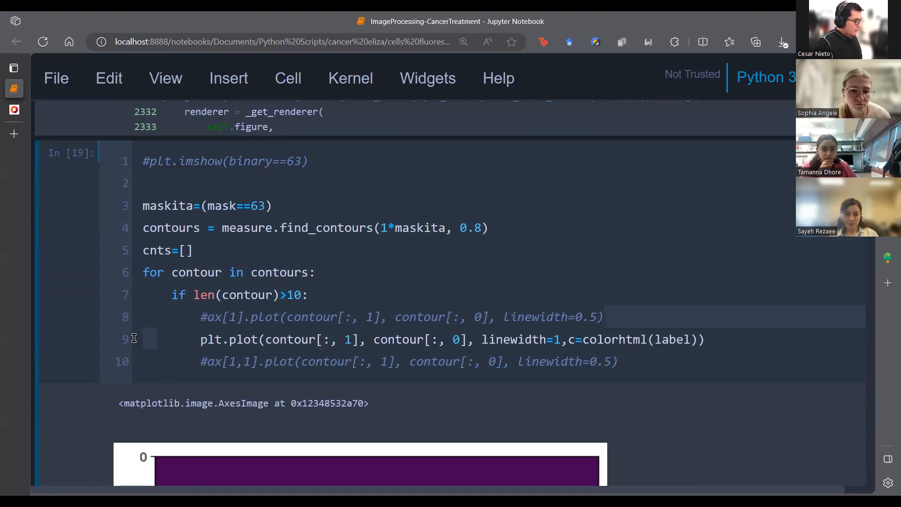
{"action": "key", "text": "BackSpace"}
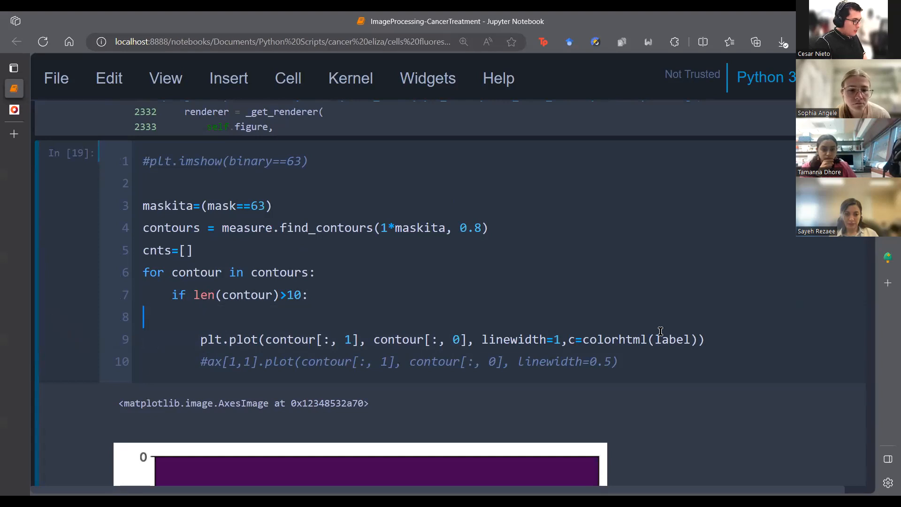
{"action": "key", "text": "BackSpace"}
{"action": "left_click_drag", "start_coordinate": [619, 339], "coordinate": [108, 343]}
{"action": "key", "text": "BackSpace"}
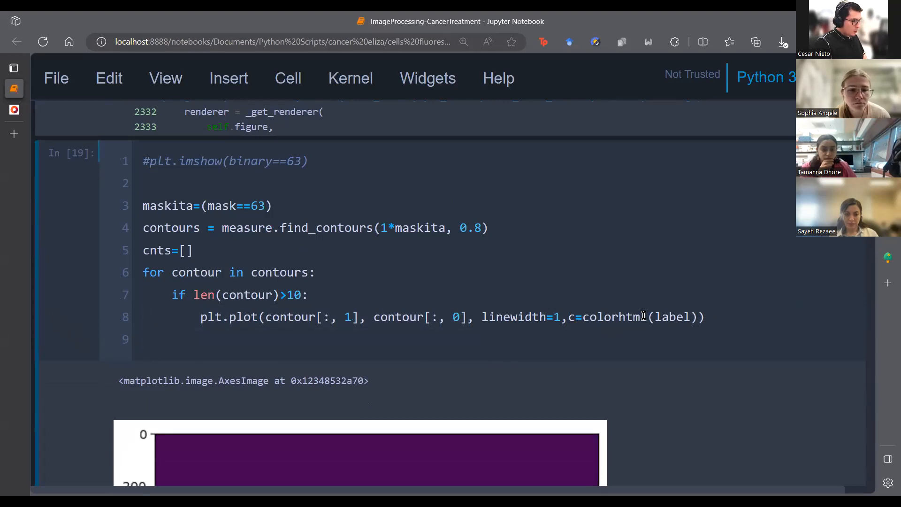
- Examine the colorhtml(label) colour argument in the plt.plot call
{"action": "left_click_drag", "start_coordinate": [647, 317], "coordinate": [586, 320]}
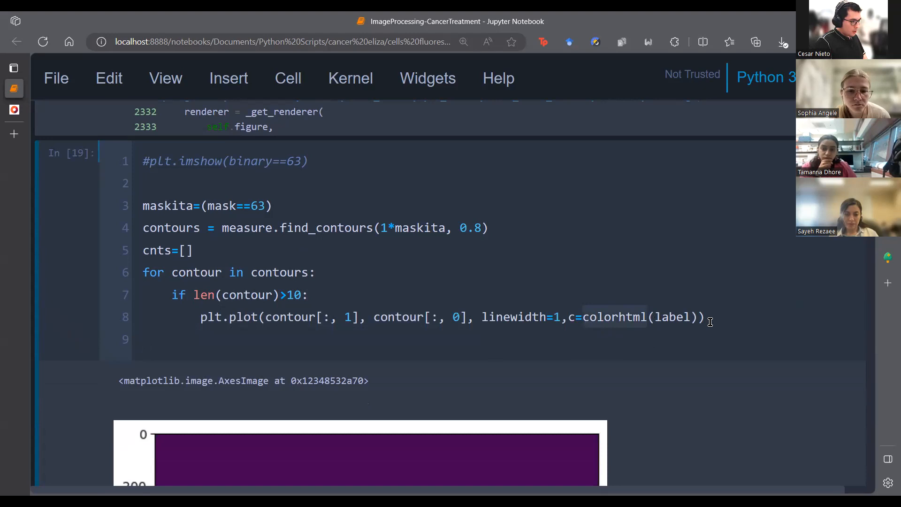
{"action": "left_click_drag", "start_coordinate": [690, 318], "coordinate": [656, 317]}
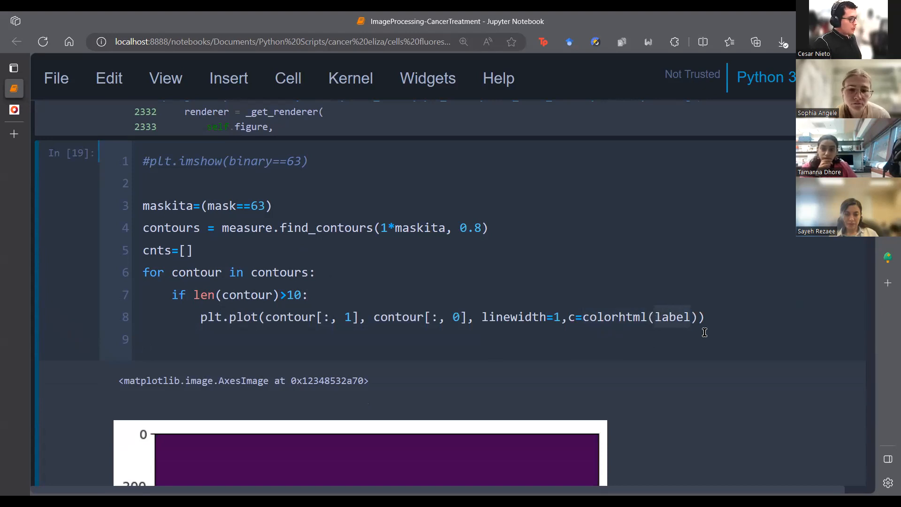
{"action": "left_click", "coordinate": [690, 318]}
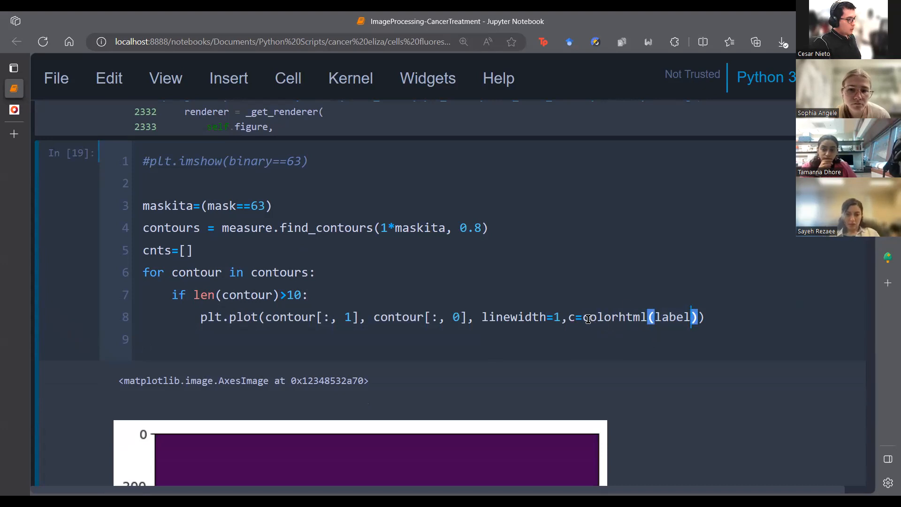
{"action": "left_click", "coordinate": [732, 314]}
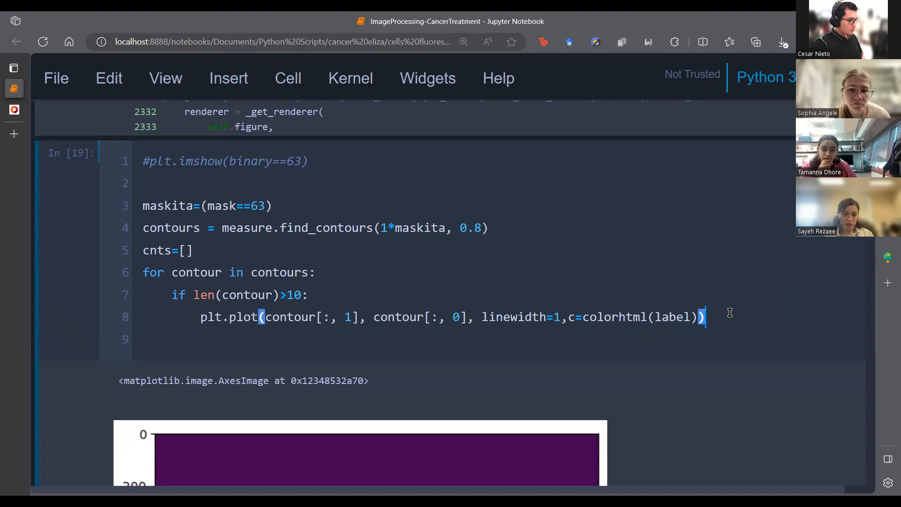
- Run the cell to plot the contour of the cell labelled 63 and inspect the full outline
{"action": "scroll", "coordinate": [691, 309], "scroll_direction": "down", "scroll_amount": 3}
{"action": "scroll", "coordinate": [691, 308], "scroll_direction": "up", "scroll_amount": 3}
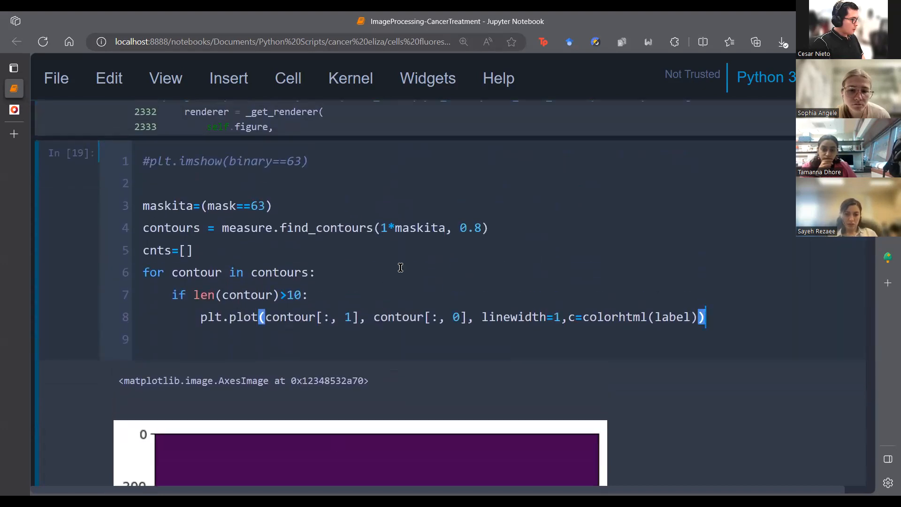
{"action": "scroll", "coordinate": [400, 269], "scroll_direction": "down", "scroll_amount": 6}
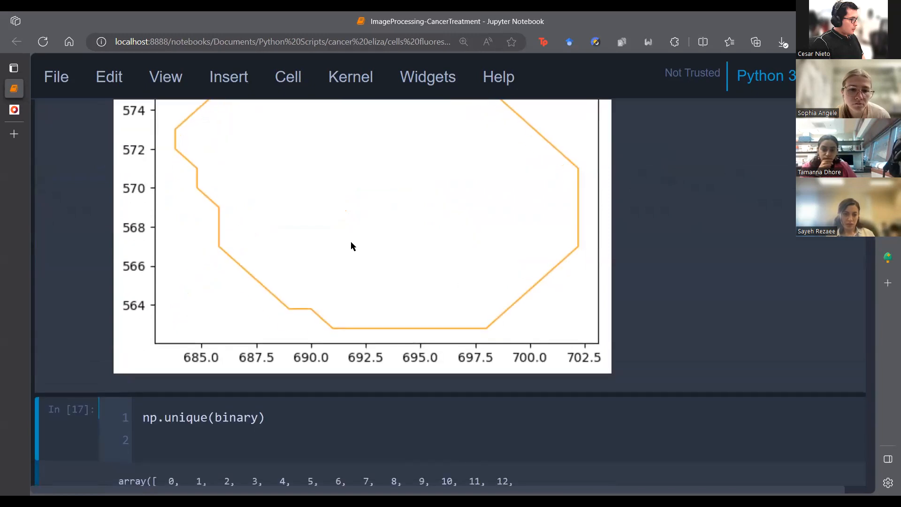
{"action": "scroll", "coordinate": [421, 288], "scroll_direction": "up", "scroll_amount": 3}
{"action": "scroll", "coordinate": [201, 324], "scroll_direction": "down", "scroll_amount": 4}
{"action": "scroll", "coordinate": [278, 289], "scroll_direction": "up", "scroll_amount": 3}
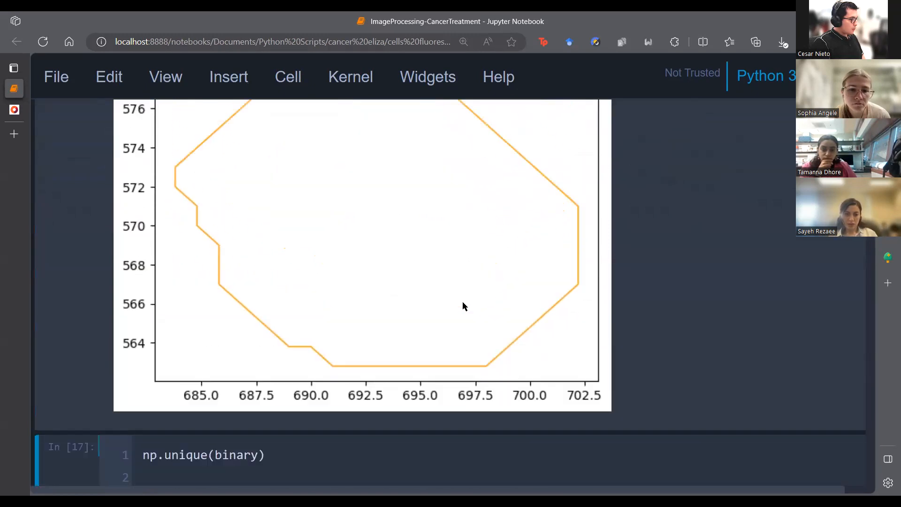
{"action": "scroll", "coordinate": [455, 282], "scroll_direction": "up", "scroll_amount": 5}
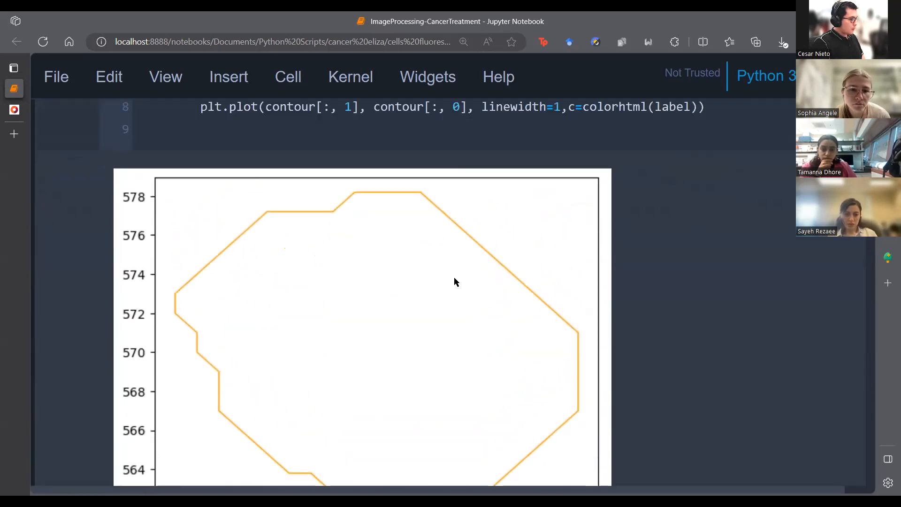
- Uncomment plt.imshow(binary==63) and rerun the cell to overlay the contour on the mask image
{"action": "left_click", "coordinate": [146, 132]}
{"action": "key", "text": "Delete"}
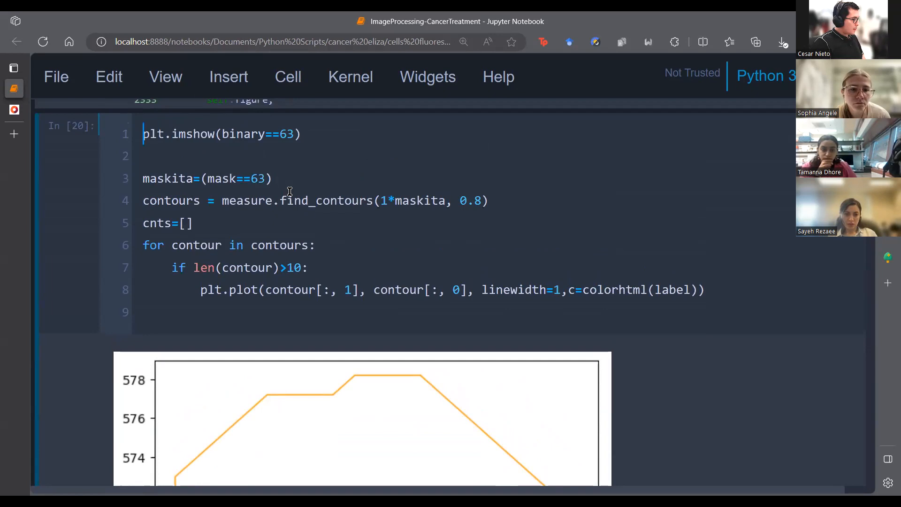
{"action": "key", "text": "shift+Return"}
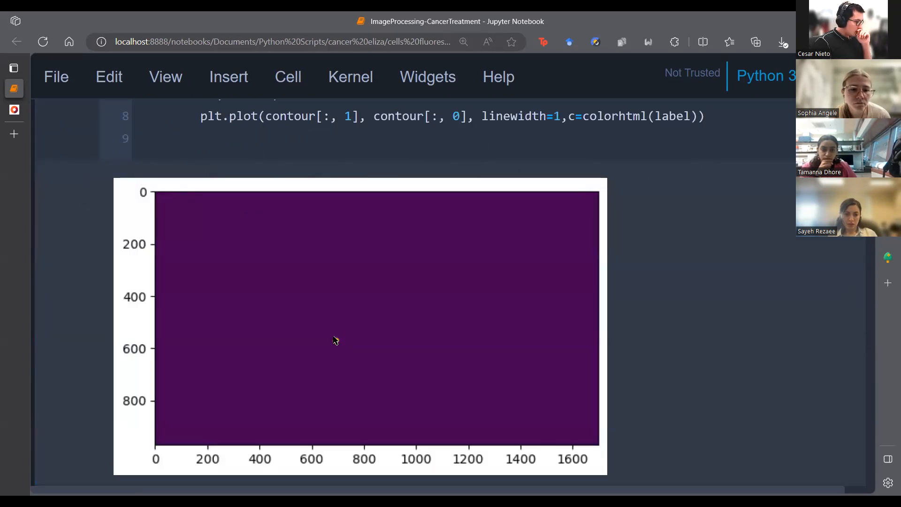
- Replace colorhtml(label) with 'r' as the contour colour in plt.plot and rerun the cell
{"action": "left_click_drag", "start_coordinate": [697, 120], "coordinate": [593, 113]}
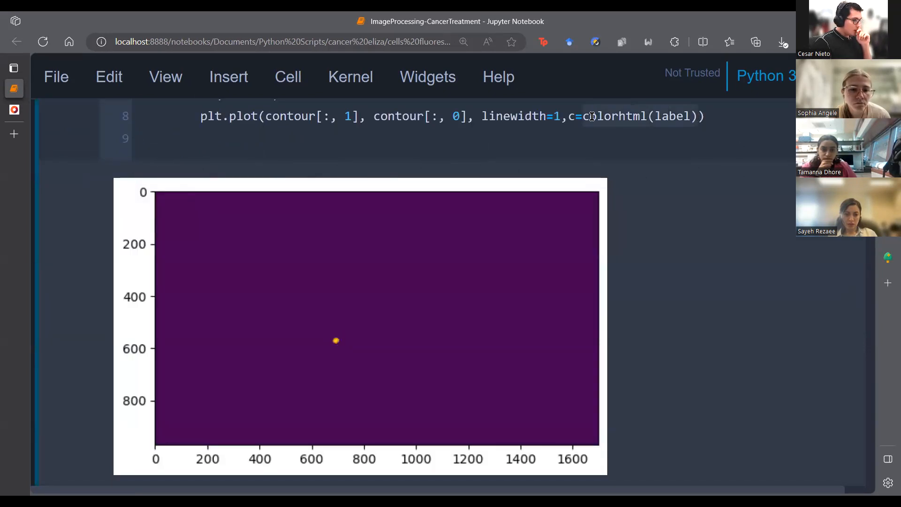
{"action": "key", "text": "BackSpace"}
{"action": "type", "text": "'"}
{"action": "key", "text": "BackSpace"}
{"action": "type", "text": "'r"}
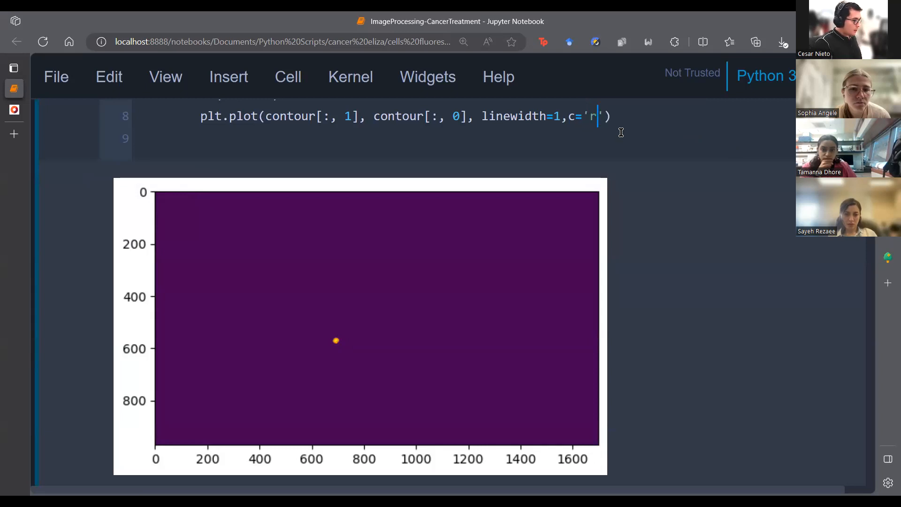
{"action": "key", "text": "shift+Return"}
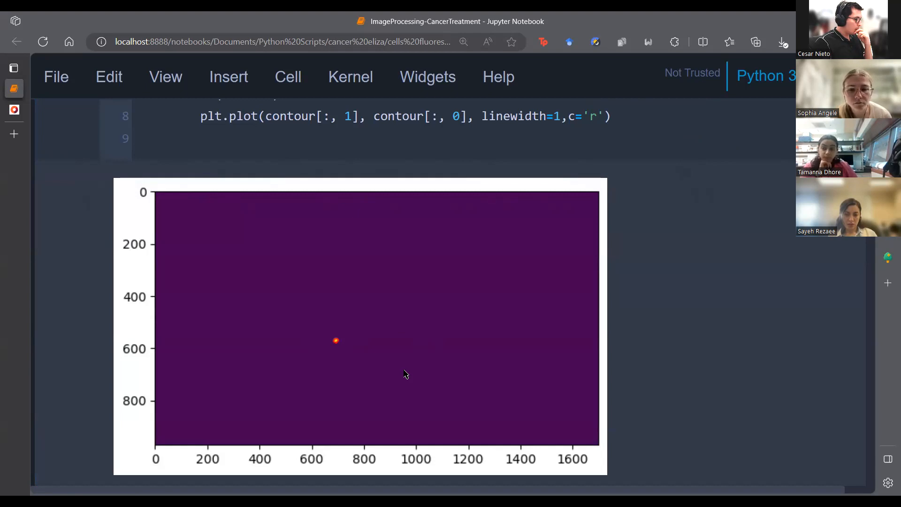
- Examine the processing loop's plt.savefig line that writes './figures/frame%4d.jpg' at dpi=200
{"action": "scroll", "coordinate": [407, 374], "scroll_direction": "up", "scroll_amount": 15}
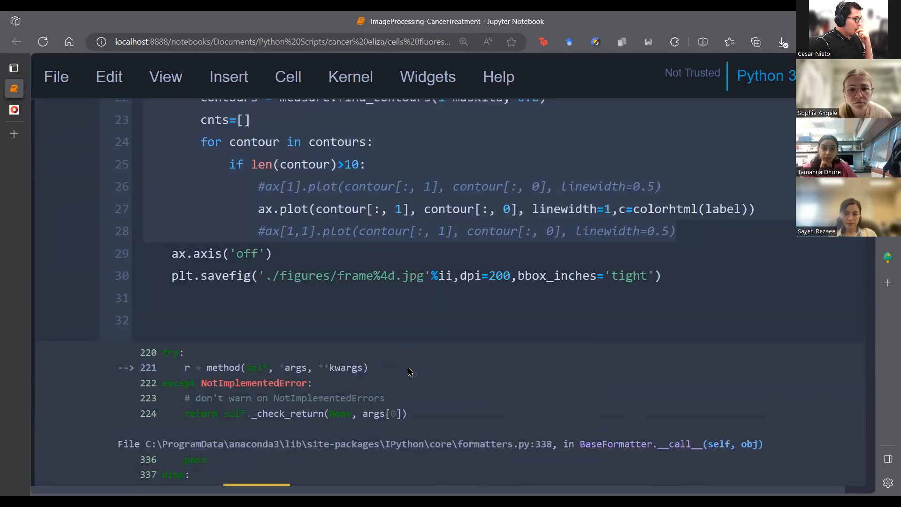
{"action": "scroll", "coordinate": [408, 372], "scroll_direction": "up", "scroll_amount": 8}
{"action": "scroll", "coordinate": [460, 318], "scroll_direction": "down", "scroll_amount": 5}
{"action": "left_click", "coordinate": [463, 318]}
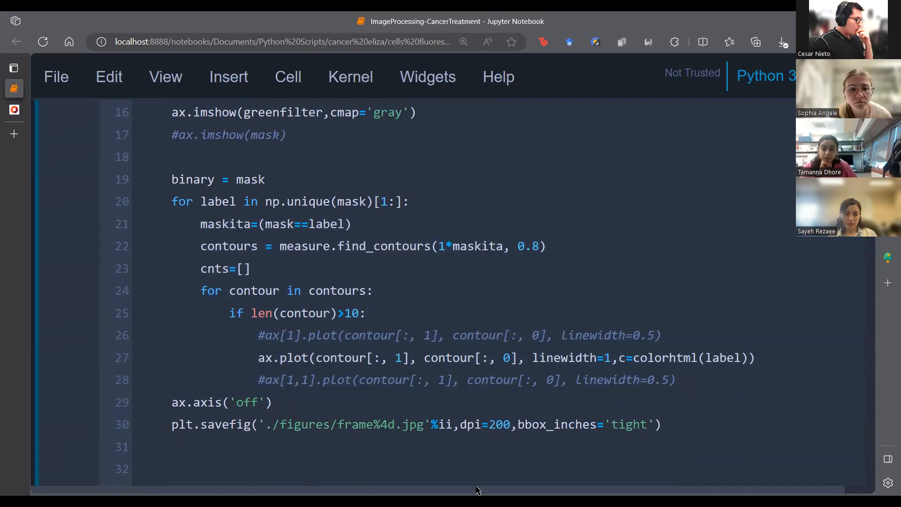
{"action": "scroll", "coordinate": [459, 368], "scroll_direction": "down", "scroll_amount": 3}
{"action": "scroll", "coordinate": [517, 389], "scroll_direction": "up", "scroll_amount": 3}
{"action": "left_click_drag", "start_coordinate": [663, 429], "coordinate": [173, 429]}
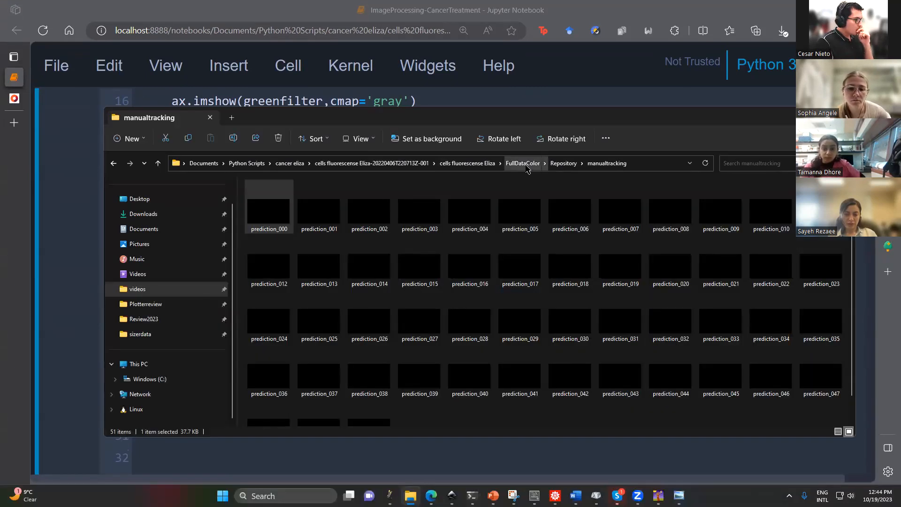
- Switch to File Explorer, go up to FullDataColor, and play the tracking video from the videos folder
{"action": "left_click", "coordinate": [527, 164]}
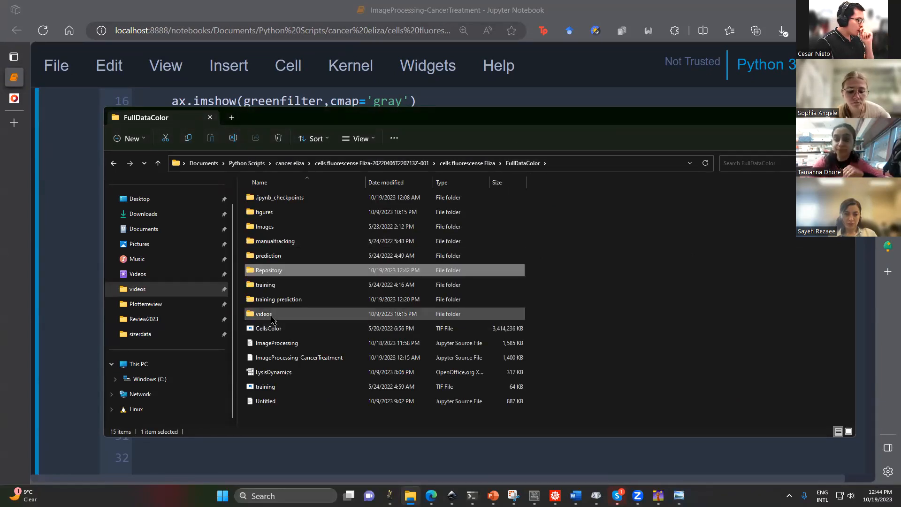
{"action": "double_click", "coordinate": [268, 313]}
{"action": "double_click", "coordinate": [268, 262]}
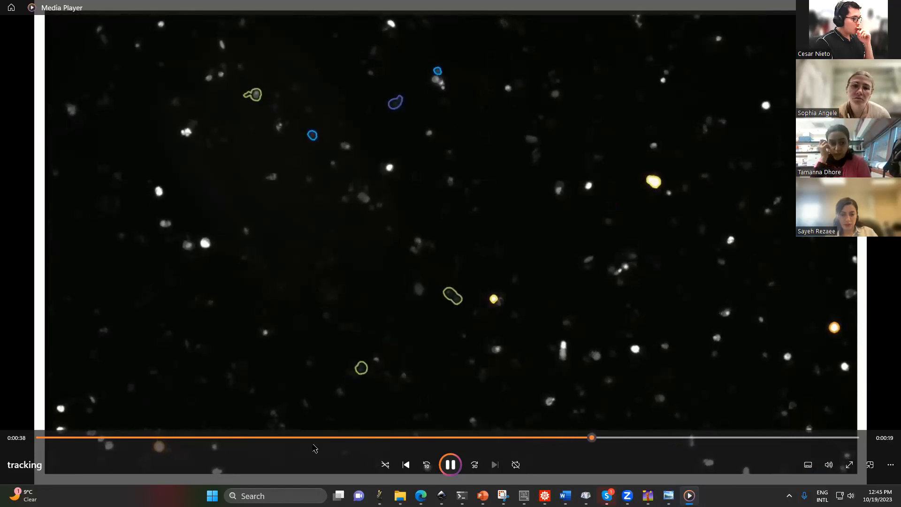
- Replay the opening seconds of the tracking video to watch the coloured cell contours, and close Media Player
{"action": "left_click", "coordinate": [163, 438]}
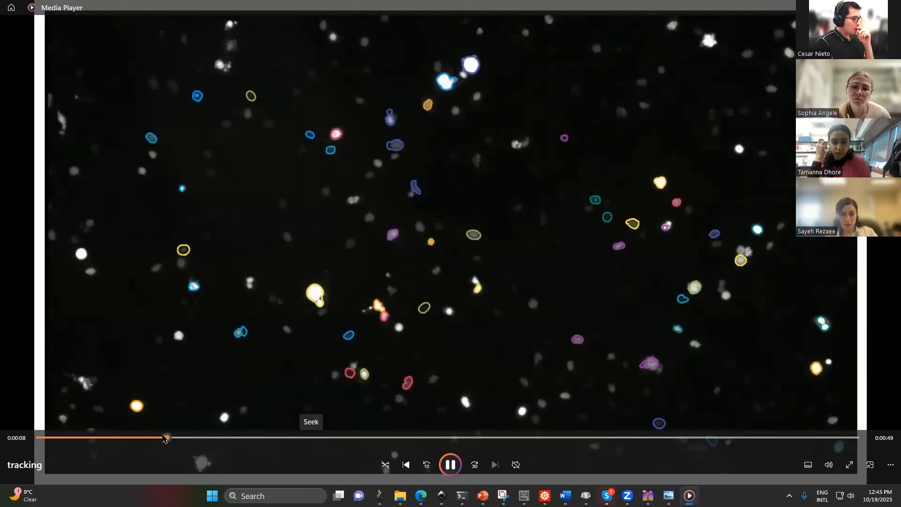
{"action": "left_click", "coordinate": [78, 437]}
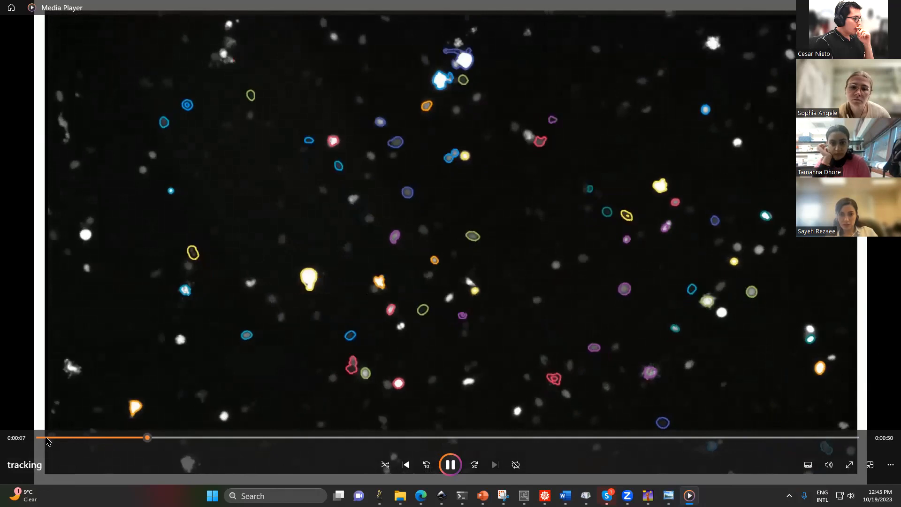
{"action": "left_click", "coordinate": [49, 436]}
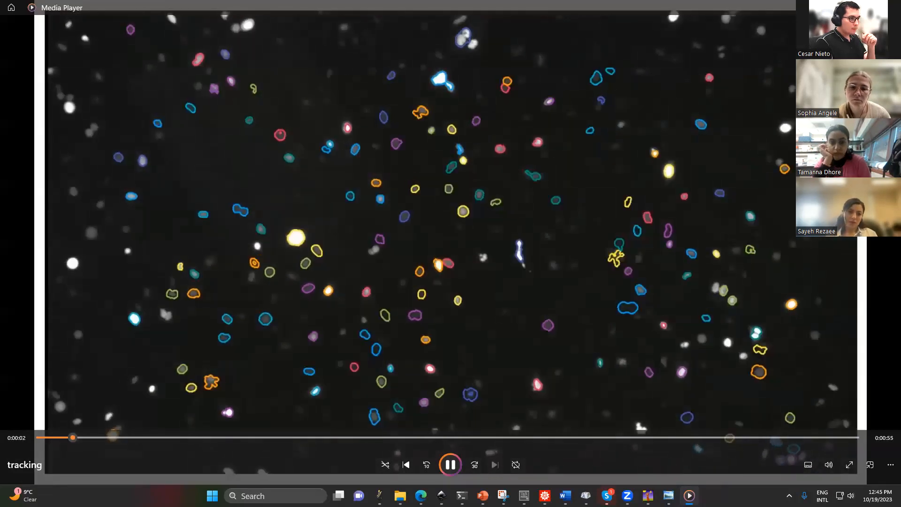
{"action": "key", "text": "alt+F4"}
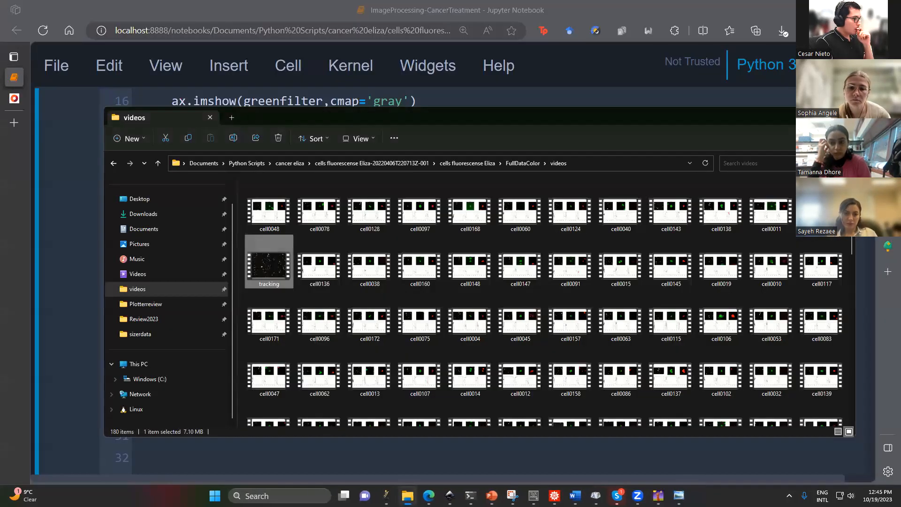
- Switch back to the Jupyter notebook and return to the cell plotting the mask==63 contour in red
{"action": "left_click", "coordinate": [67, 227]}
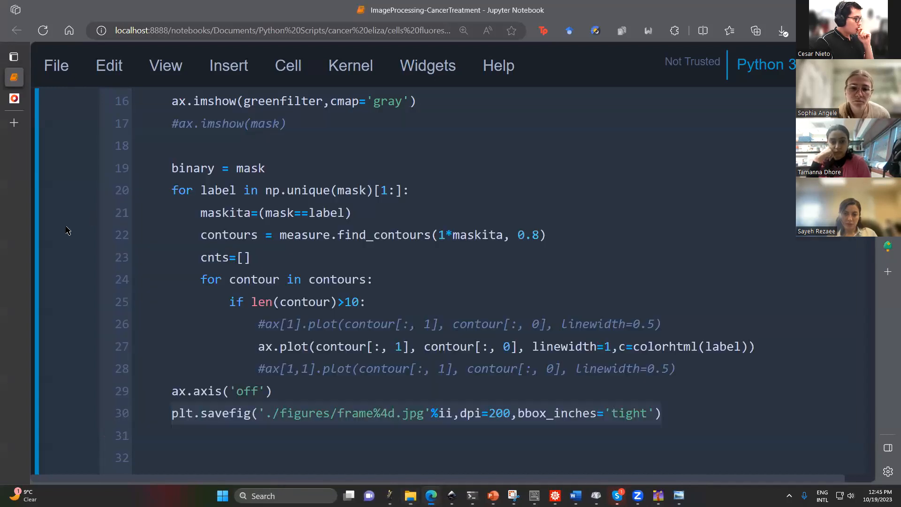
{"action": "scroll", "coordinate": [69, 230], "scroll_direction": "down", "scroll_amount": 15}
{"action": "scroll", "coordinate": [367, 326], "scroll_direction": "up", "scroll_amount": 15}
{"action": "scroll", "coordinate": [366, 327], "scroll_direction": "down", "scroll_amount": 5}
{"action": "scroll", "coordinate": [366, 327], "scroll_direction": "up", "scroll_amount": 5}
{"action": "scroll", "coordinate": [457, 259], "scroll_direction": "up", "scroll_amount": 12}
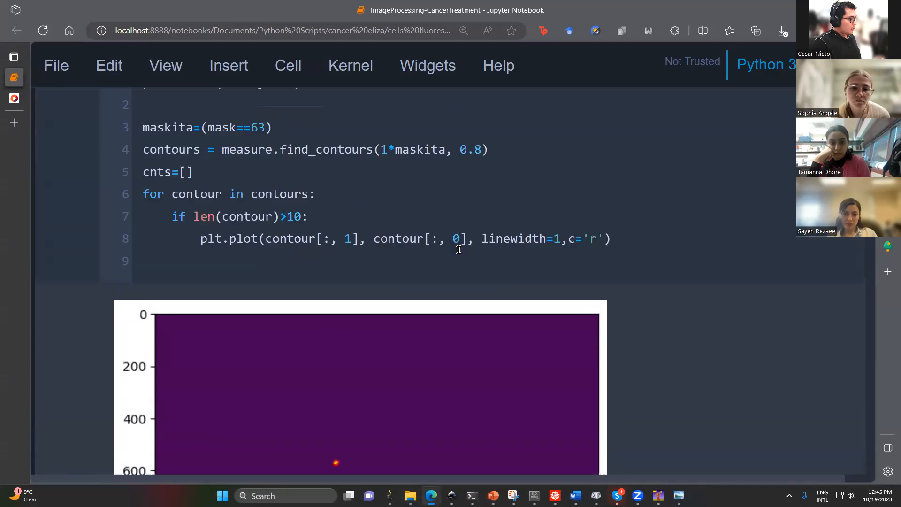
- Delete the notebook cell that plots the single contour for mask==63
{"action": "scroll", "coordinate": [450, 254], "scroll_direction": "down", "scroll_amount": 15}
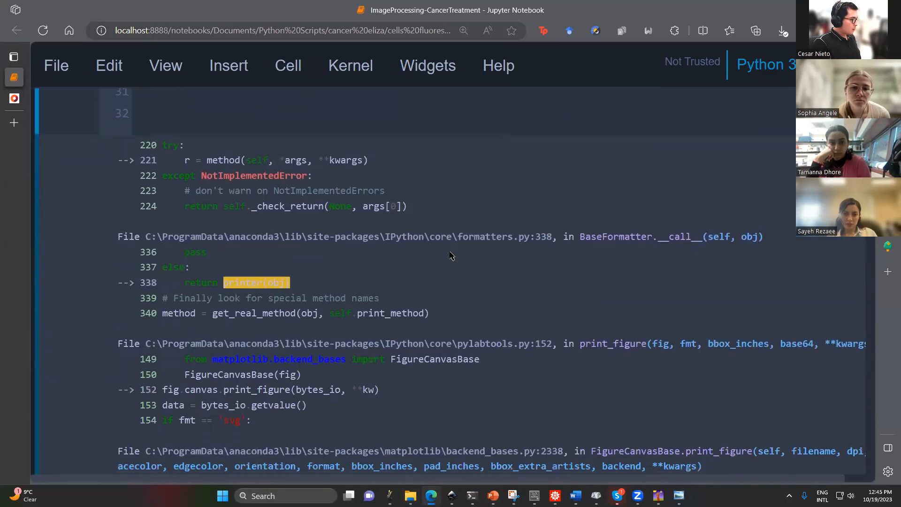
{"action": "scroll", "coordinate": [72, 328], "scroll_direction": "down", "scroll_amount": 6}
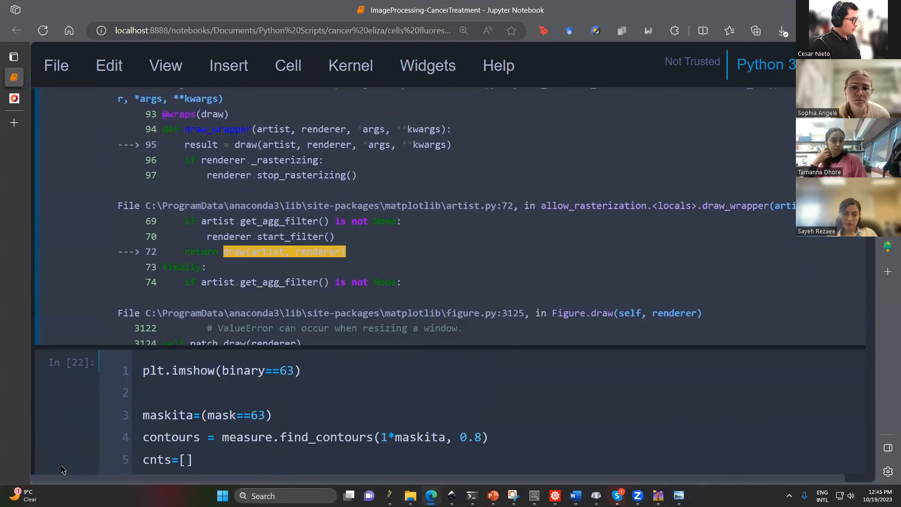
{"action": "scroll", "coordinate": [77, 322], "scroll_direction": "down", "scroll_amount": 10}
{"action": "key", "text": "d"}
{"action": "key", "text": "d"}
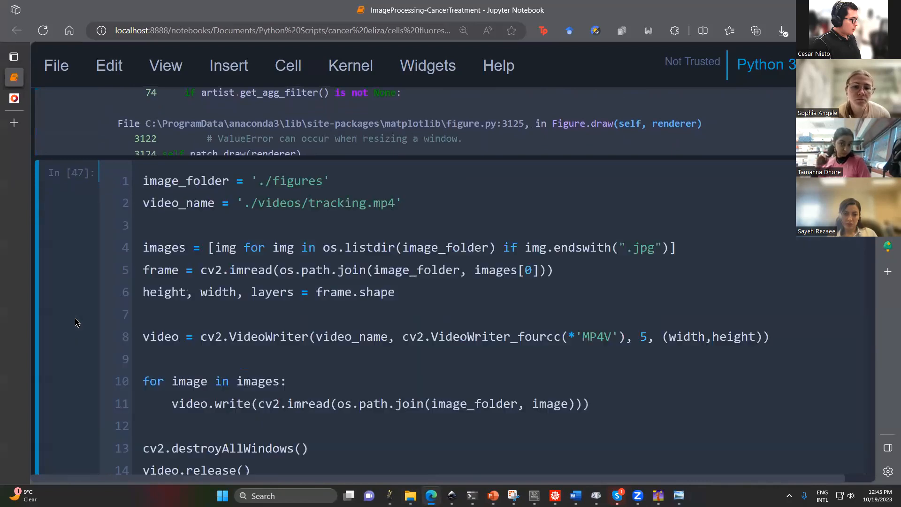
- Rerun the processing loop cell limited to the first file and view its coloured contour overlay
{"action": "scroll", "coordinate": [369, 284], "scroll_direction": "up", "scroll_amount": 20}
{"action": "scroll", "coordinate": [380, 311], "scroll_direction": "down", "scroll_amount": 2}
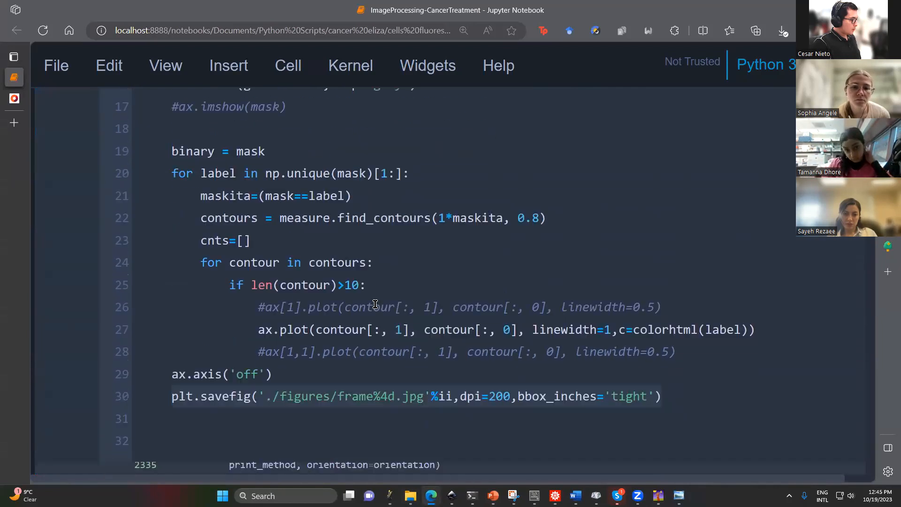
{"action": "scroll", "coordinate": [381, 312], "scroll_direction": "up", "scroll_amount": 12}
{"action": "scroll", "coordinate": [407, 347], "scroll_direction": "down", "scroll_amount": 4}
{"action": "scroll", "coordinate": [407, 348], "scroll_direction": "down", "scroll_amount": 20}
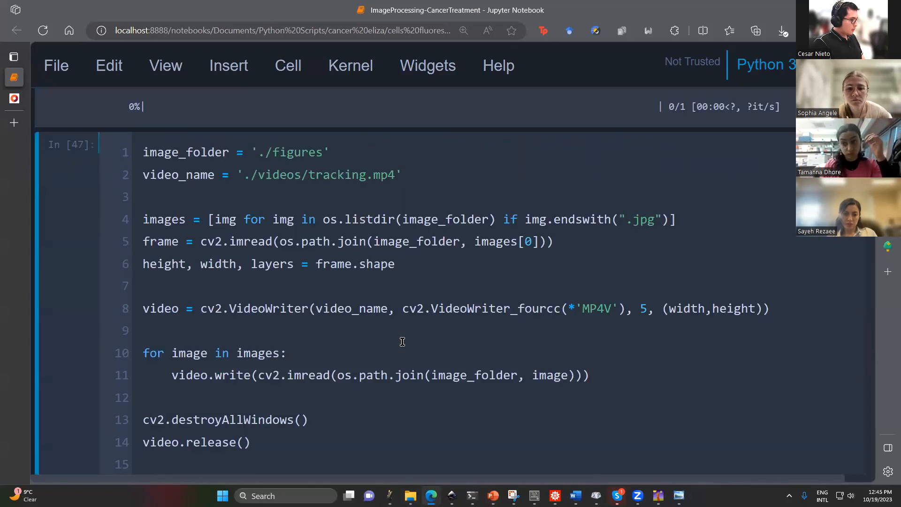
{"action": "scroll", "coordinate": [402, 340], "scroll_direction": "up", "scroll_amount": 4}
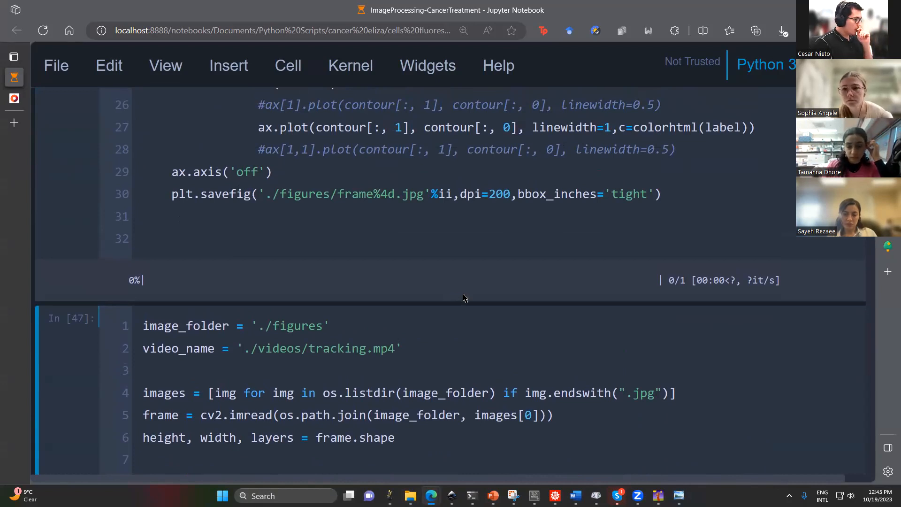
{"action": "scroll", "coordinate": [451, 303], "scroll_direction": "down", "scroll_amount": 10}
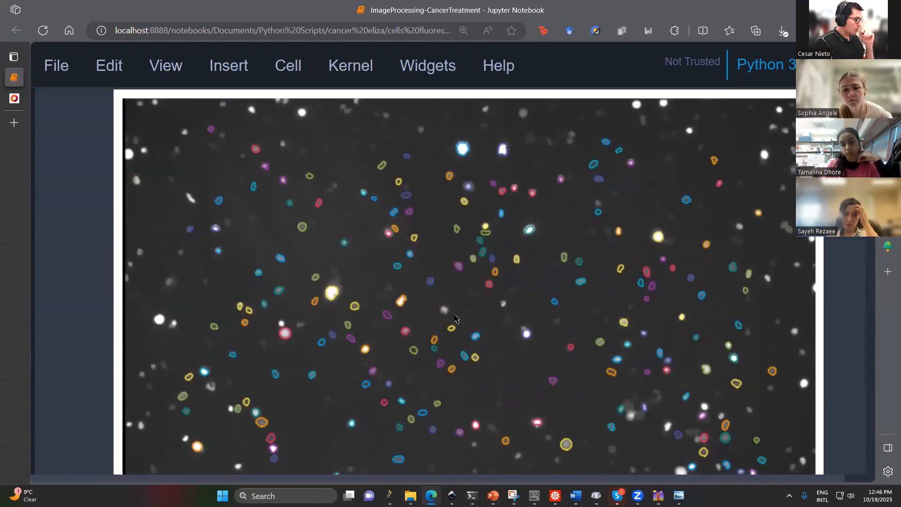
{"action": "scroll", "coordinate": [443, 307], "scroll_direction": "up", "scroll_amount": 6}
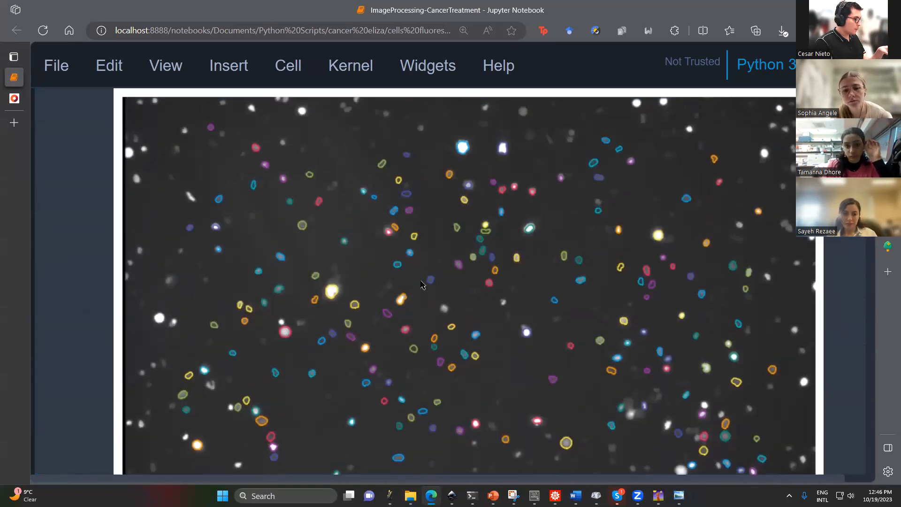
- Examine the plt.savefig line with './figures/frame%4d.jpg' and trace its index ii back to the for loop header
{"action": "scroll", "coordinate": [434, 279], "scroll_direction": "up", "scroll_amount": 5}
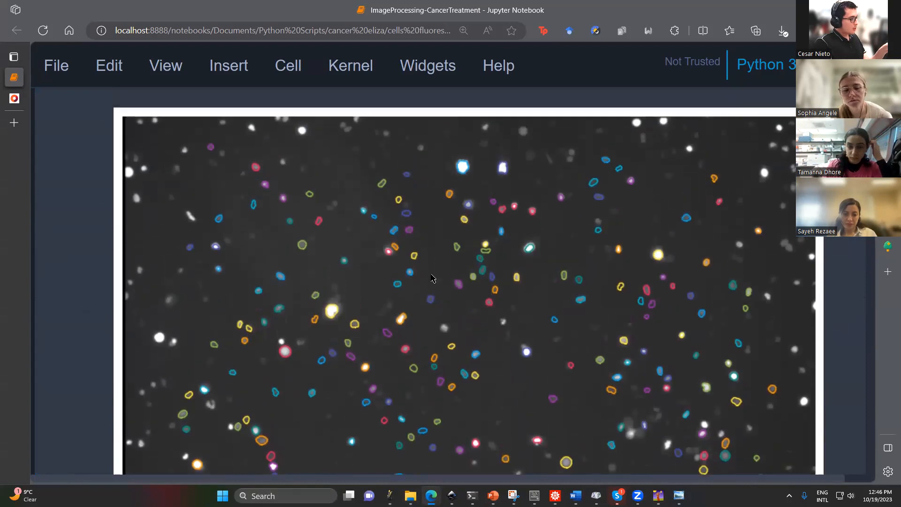
{"action": "left_click_drag", "start_coordinate": [171, 254], "coordinate": [647, 251]}
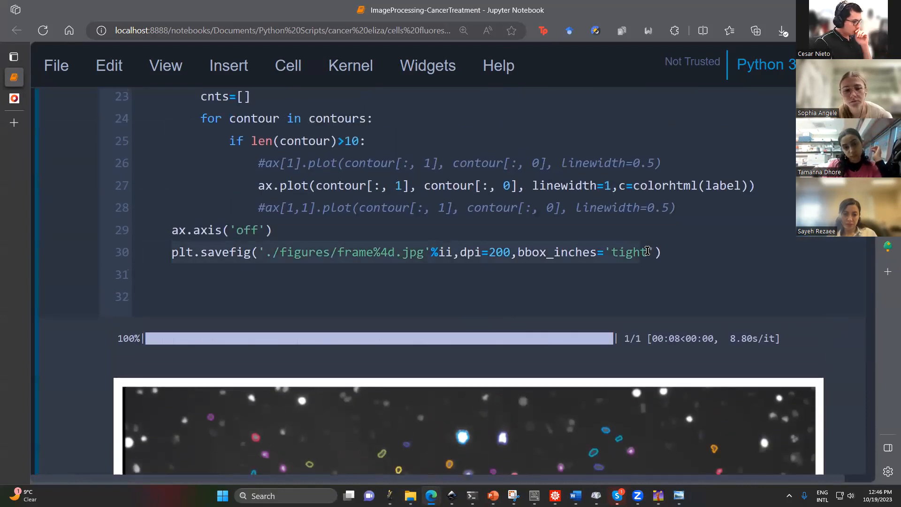
{"action": "left_click", "coordinate": [326, 249]}
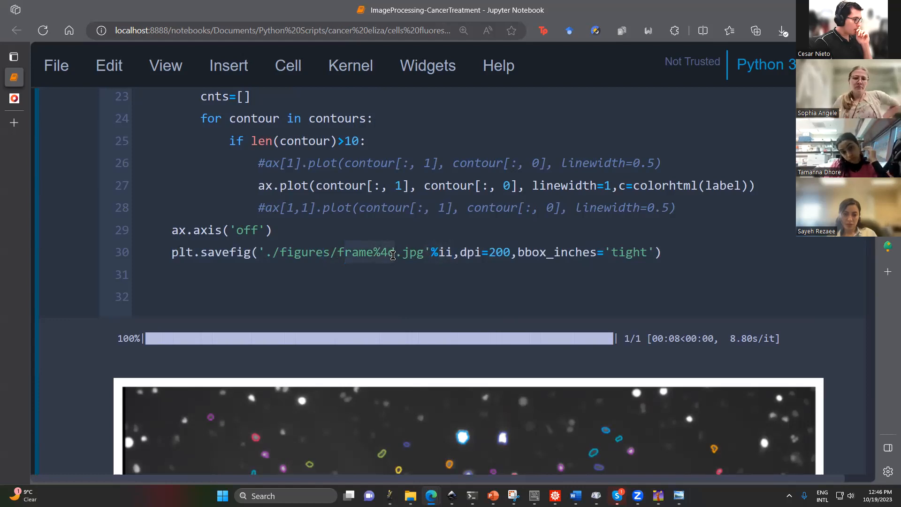
{"action": "scroll", "coordinate": [460, 272], "scroll_direction": "up", "scroll_amount": 10}
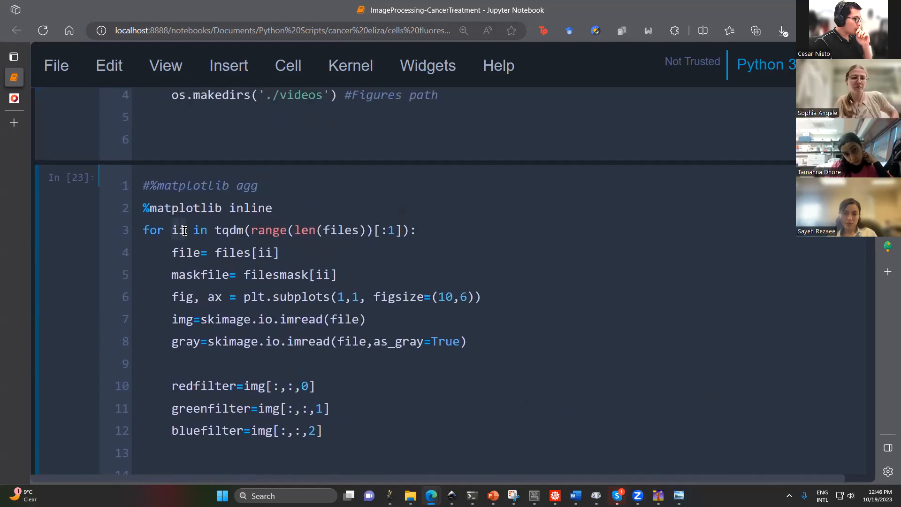
{"action": "scroll", "coordinate": [445, 313], "scroll_direction": "down", "scroll_amount": 10}
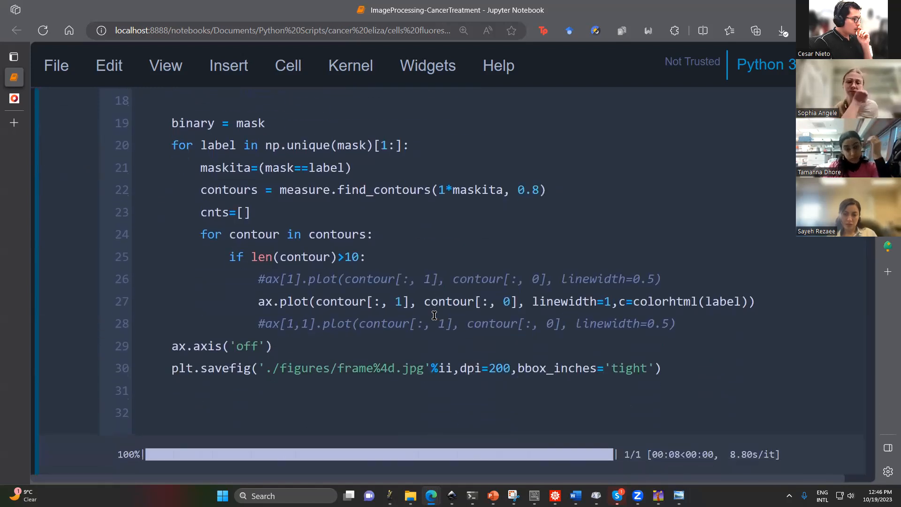
- Switch to File Explorer, check the figures folder in FullDataColor, and open the figures folder inside Repository
{"action": "key", "text": "alt+Tab"}
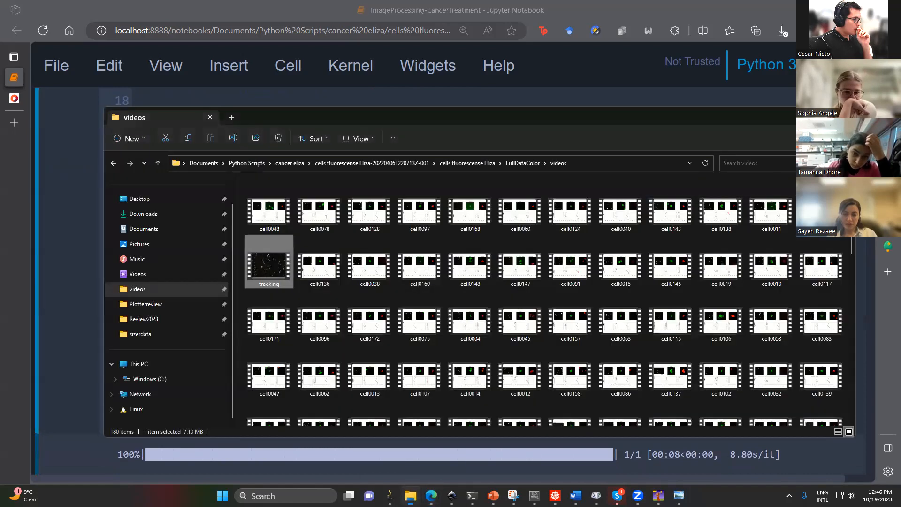
{"action": "left_click", "coordinate": [523, 164]}
{"action": "left_click_drag", "start_coordinate": [493, 126], "coordinate": [735, 132]}
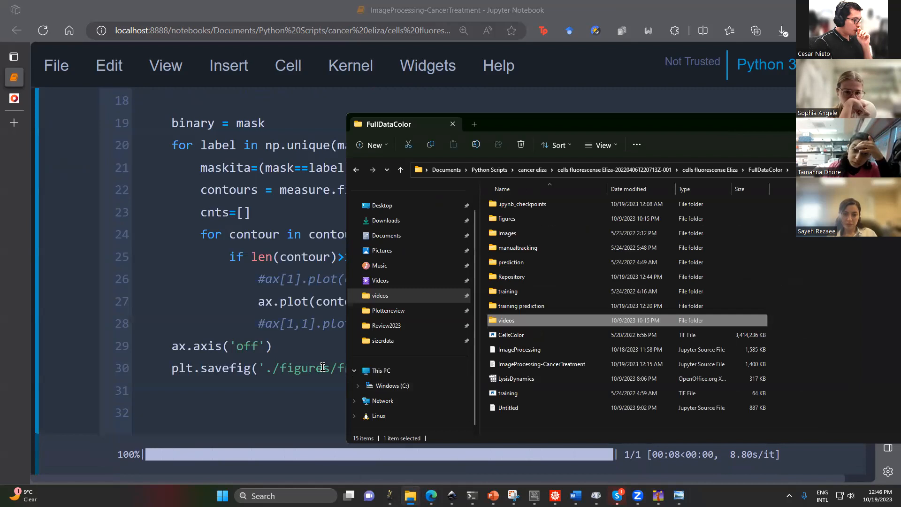
{"action": "double_click", "coordinate": [525, 219]}
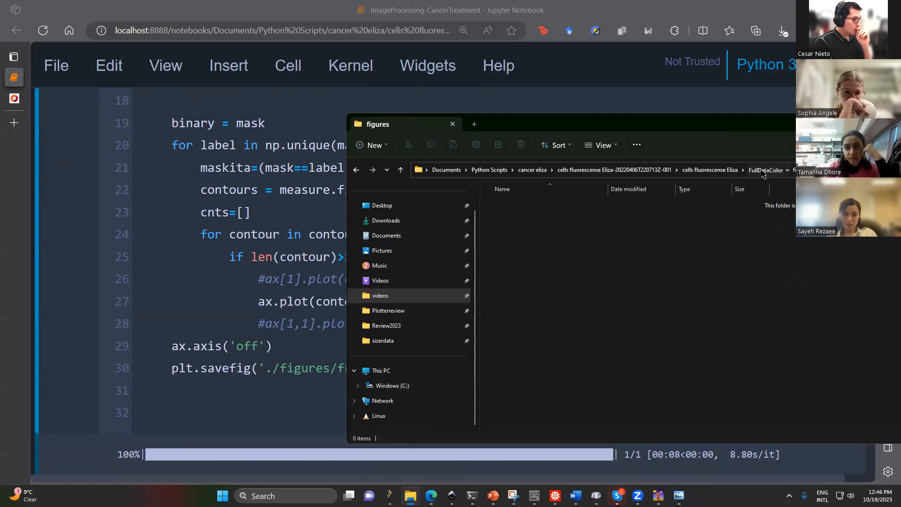
{"action": "left_click", "coordinate": [764, 171]}
{"action": "double_click", "coordinate": [609, 277]}
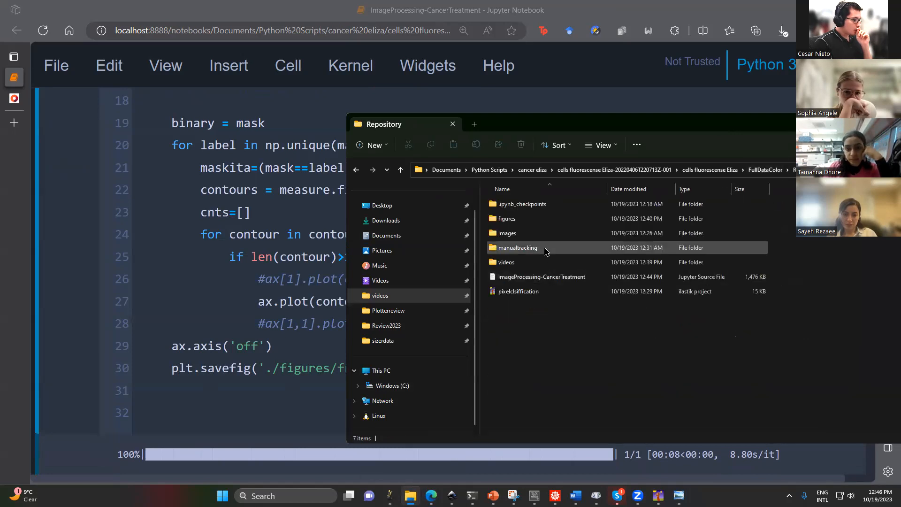
{"action": "double_click", "coordinate": [537, 220]}
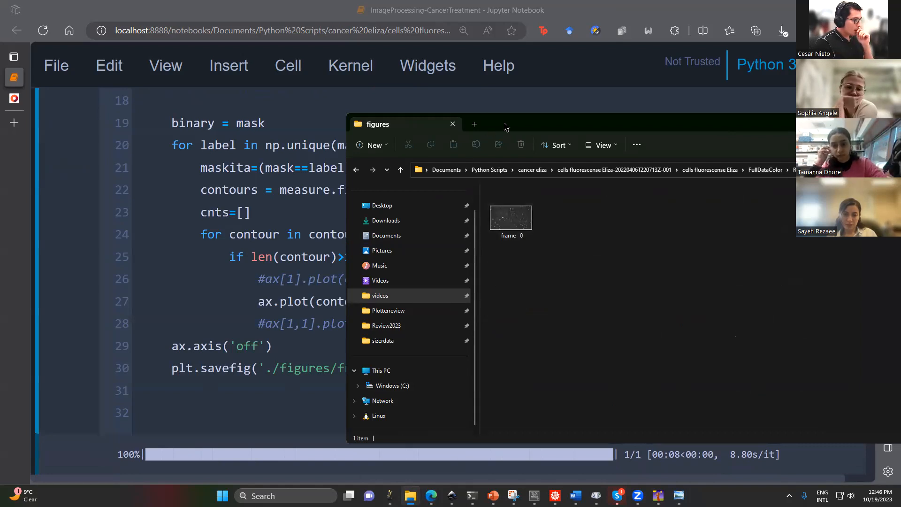
{"action": "left_click_drag", "start_coordinate": [506, 127], "coordinate": [662, 117]}
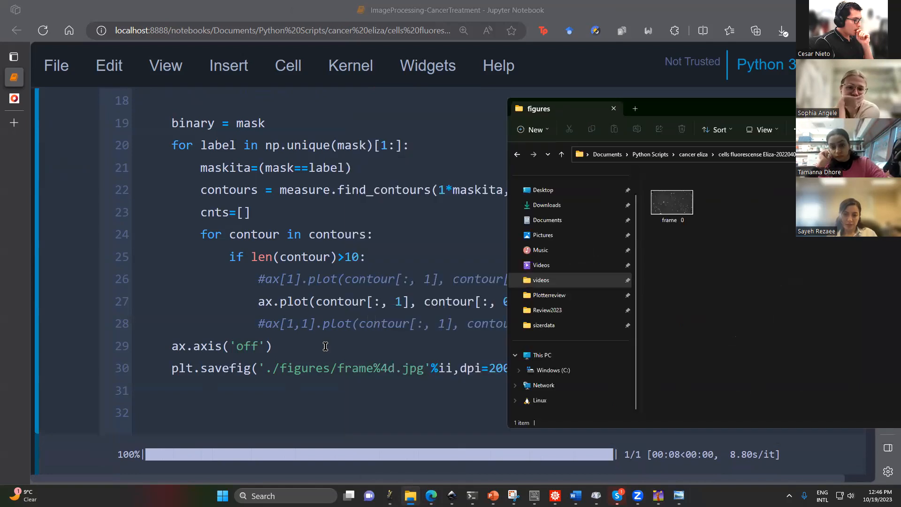
- Return to the Jupyter notebook and remove the [:1] slice from the loop's range so it covers all files
{"action": "left_click", "coordinate": [325, 346]}
{"action": "scroll", "coordinate": [320, 354], "scroll_direction": "down", "scroll_amount": 4}
{"action": "scroll", "coordinate": [388, 345], "scroll_direction": "up", "scroll_amount": 15}
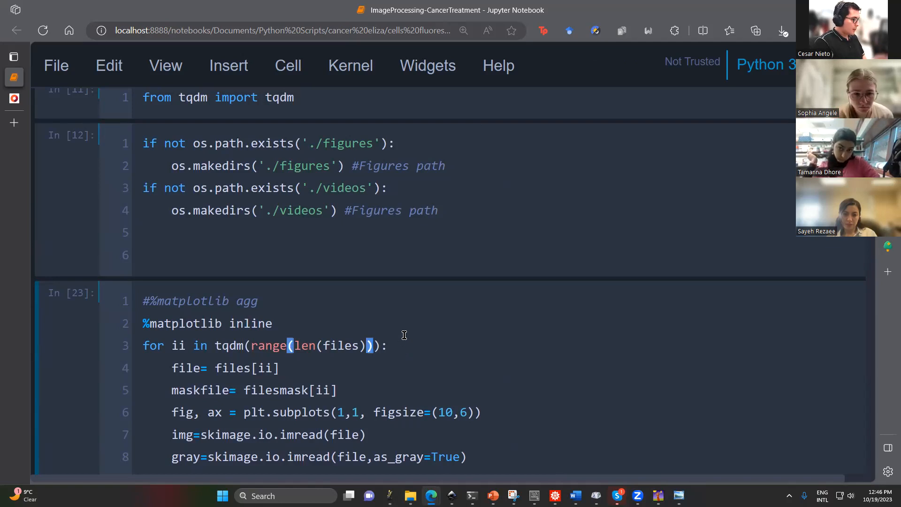
- Review the loop's contour overlay and highlight the elapsed time in its progress bar
{"action": "scroll", "coordinate": [475, 325], "scroll_direction": "down", "scroll_amount": 15}
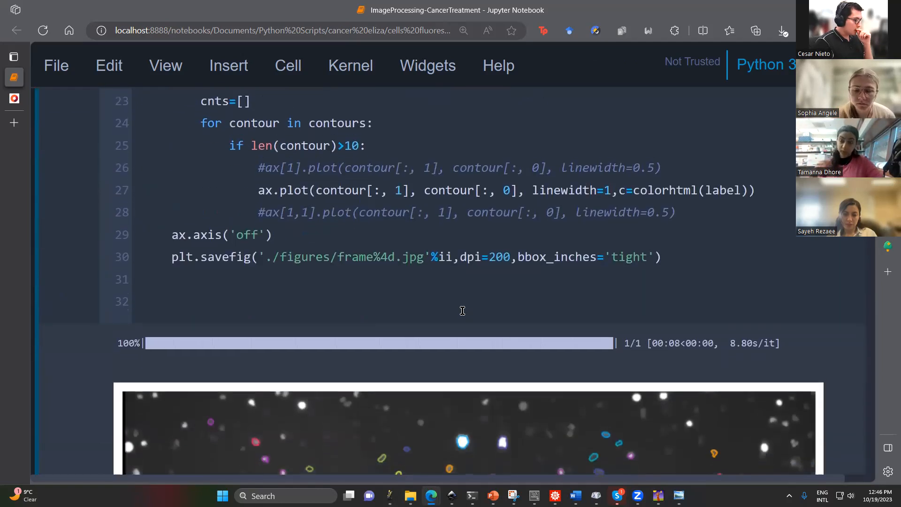
{"action": "scroll", "coordinate": [462, 310], "scroll_direction": "down", "scroll_amount": 1}
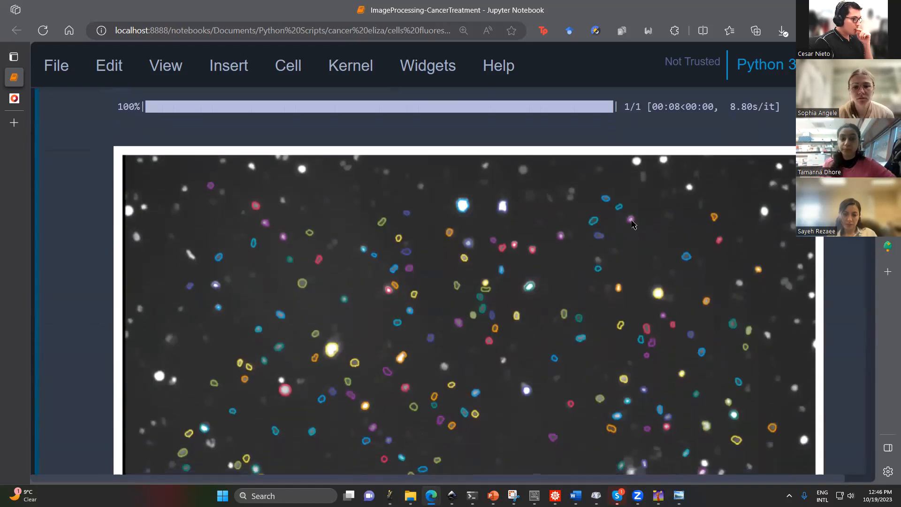
{"action": "scroll", "coordinate": [657, 207], "scroll_direction": "up", "scroll_amount": 1}
{"action": "left_click_drag", "start_coordinate": [682, 161], "coordinate": [651, 163]}
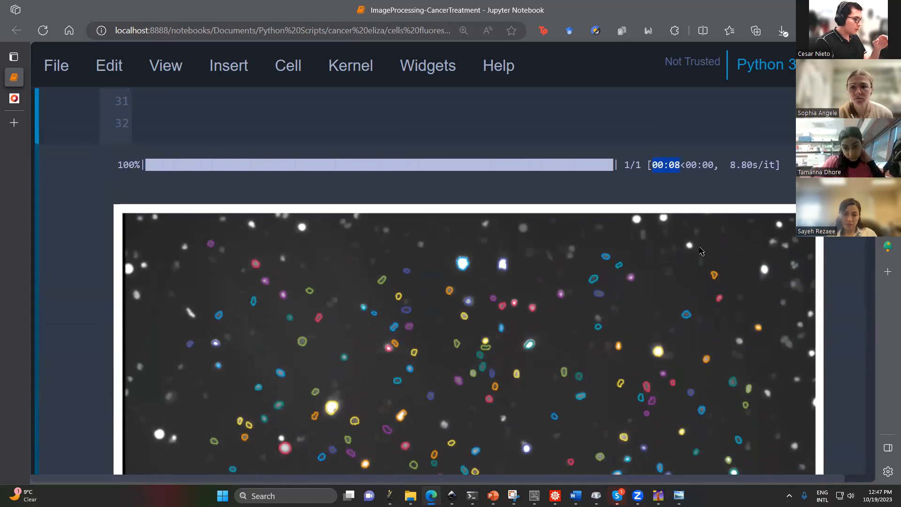
- Examine the video-writing cell, including its './figures' image folder, the tracking.mp4 output name and the code removing the .jpg files
{"action": "scroll", "coordinate": [700, 251], "scroll_direction": "down", "scroll_amount": 10}
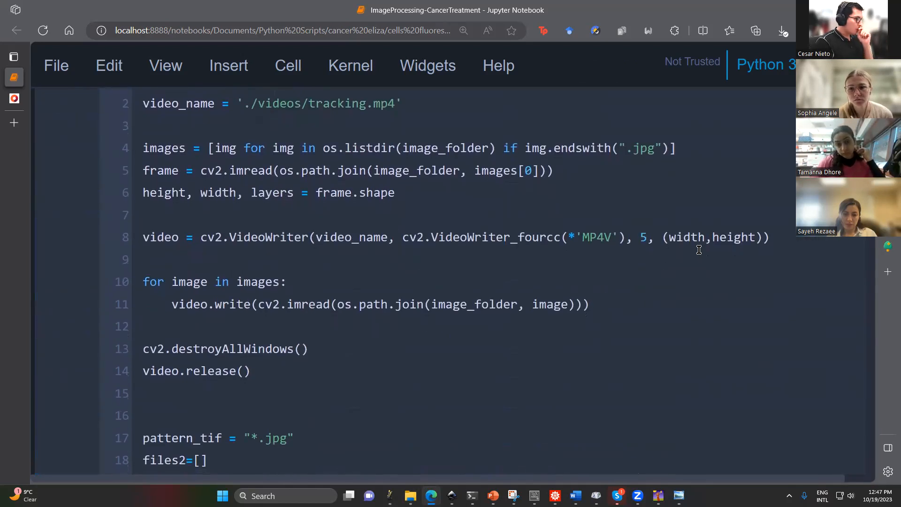
{"action": "scroll", "coordinate": [699, 249], "scroll_direction": "up", "scroll_amount": 3}
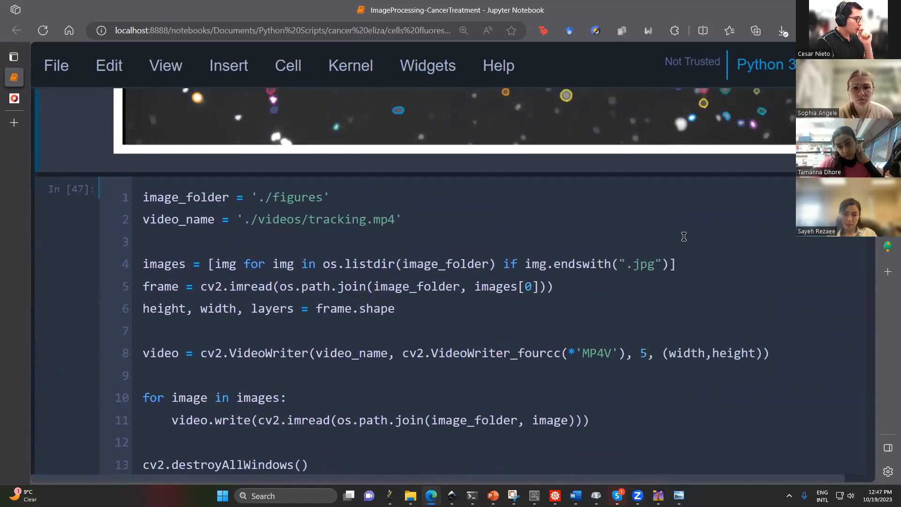
{"action": "scroll", "coordinate": [297, 261], "scroll_direction": "down", "scroll_amount": 8}
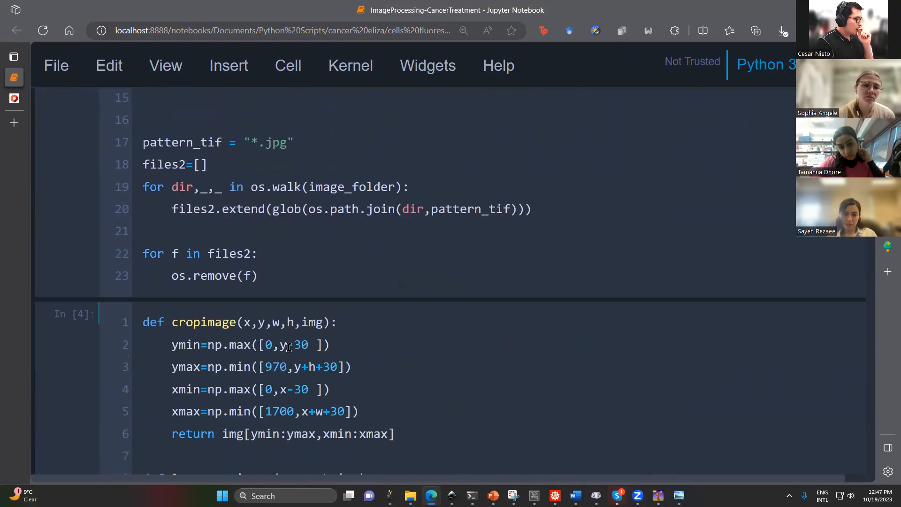
{"action": "scroll", "coordinate": [282, 248], "scroll_direction": "up", "scroll_amount": 8}
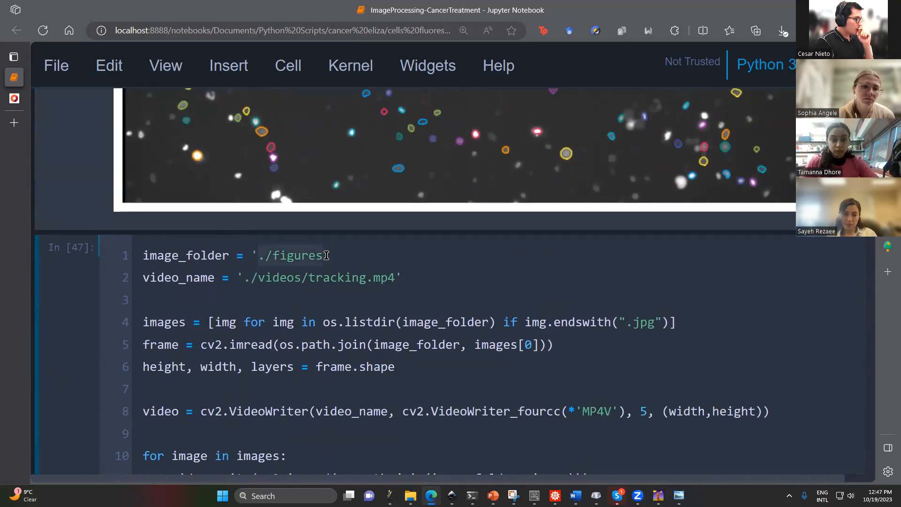
{"action": "left_click_drag", "start_coordinate": [249, 280], "coordinate": [294, 283]}
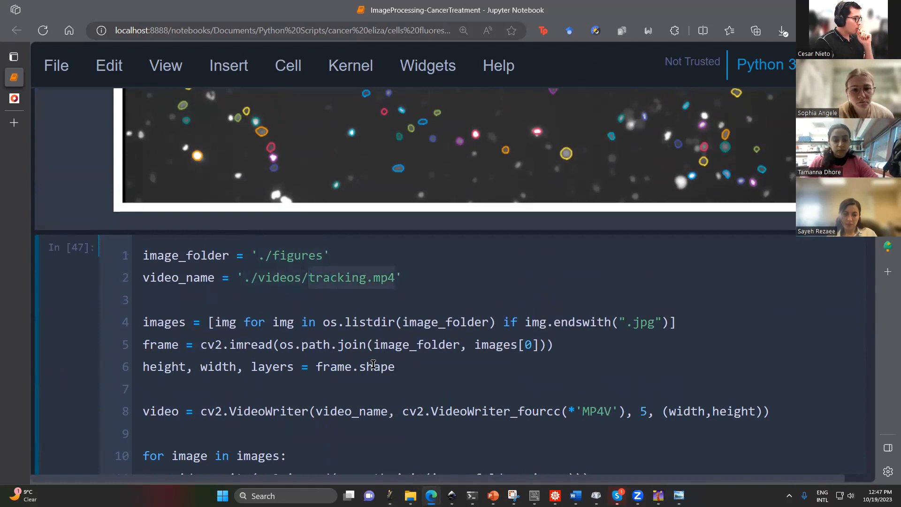
{"action": "scroll", "coordinate": [372, 366], "scroll_direction": "down", "scroll_amount": 4}
{"action": "scroll", "coordinate": [373, 413], "scroll_direction": "up", "scroll_amount": 4}
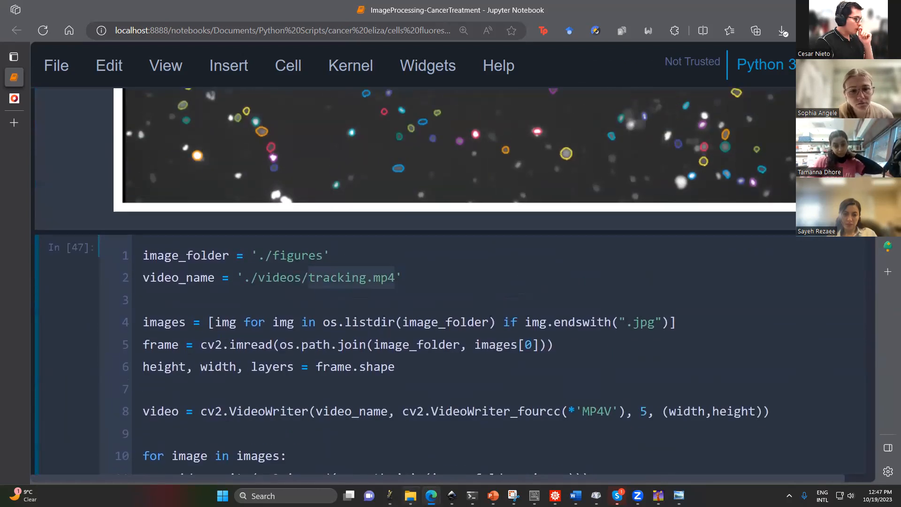
- Switch to File Explorer, open the videos folder in FullDataColor, play the tracking video briefly and close Media Player
{"action": "left_click", "coordinate": [410, 496]}
{"action": "left_click_drag", "start_coordinate": [740, 115], "coordinate": [369, 127]}
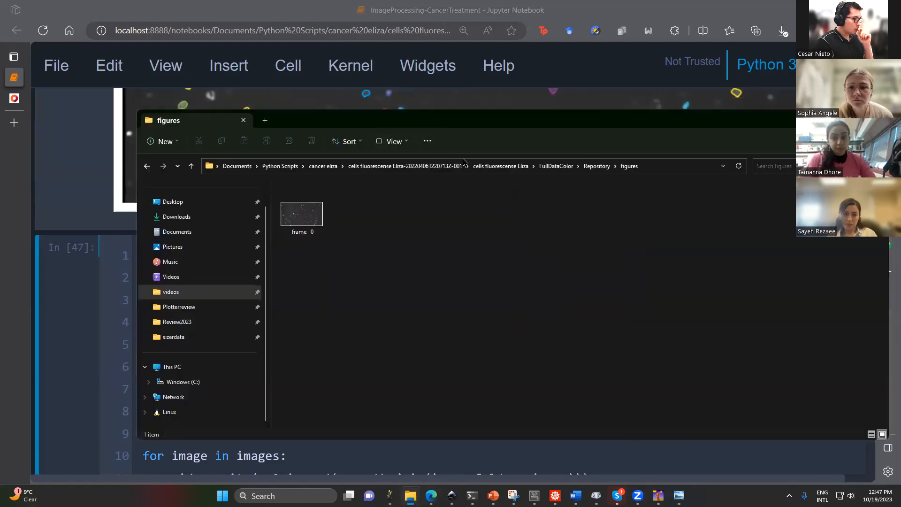
{"action": "left_click", "coordinate": [558, 166]}
{"action": "double_click", "coordinate": [318, 315]}
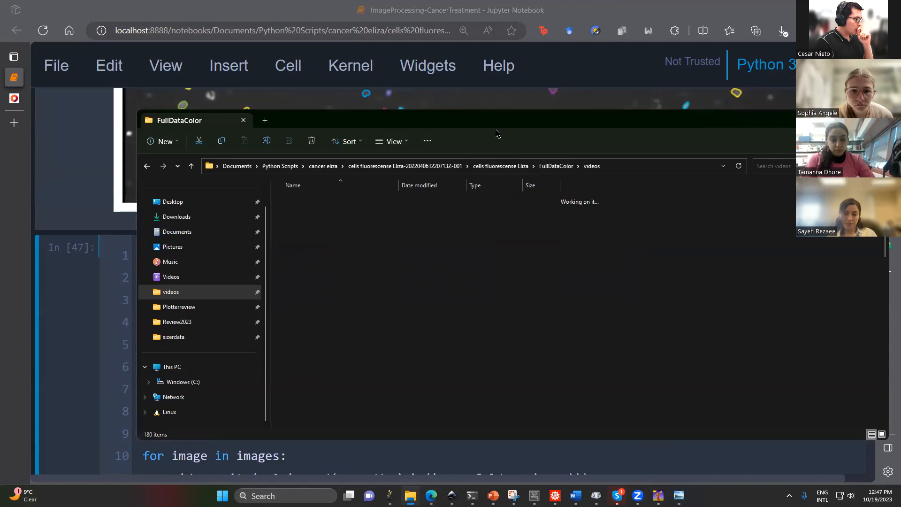
{"action": "left_click_drag", "start_coordinate": [497, 130], "coordinate": [761, 138]}
{"action": "left_click", "coordinate": [579, 285]}
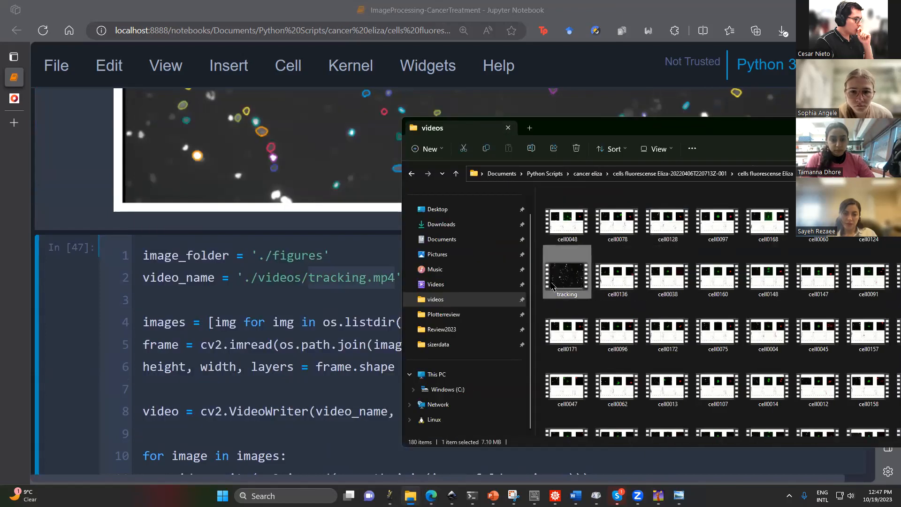
{"action": "double_click", "coordinate": [565, 279]}
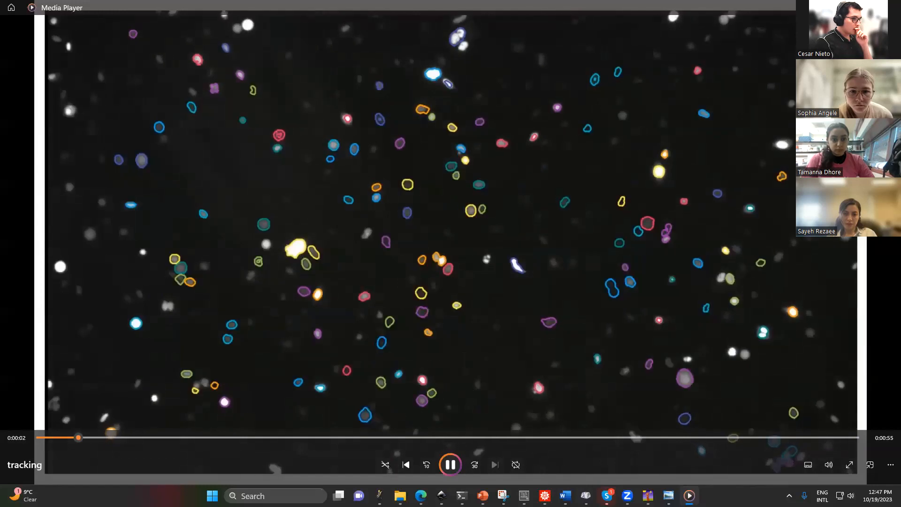
{"action": "key", "text": "alt+F4"}
- Return to the Jupyter notebook and go to the cell defining the cropimage, largecropimage and getshape functions
{"action": "left_click", "coordinate": [102, 323]}
{"action": "scroll", "coordinate": [96, 336], "scroll_direction": "down", "scroll_amount": 12}
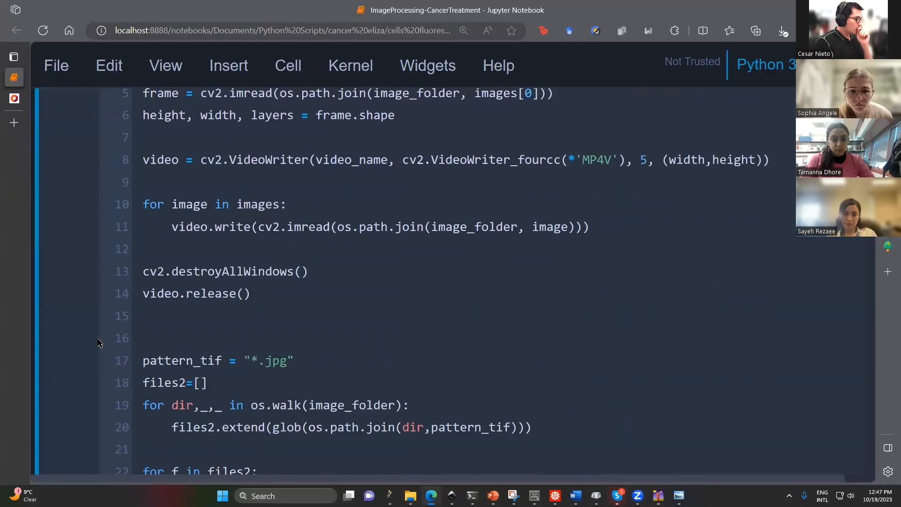
{"action": "scroll", "coordinate": [99, 341], "scroll_direction": "down", "scroll_amount": 15}
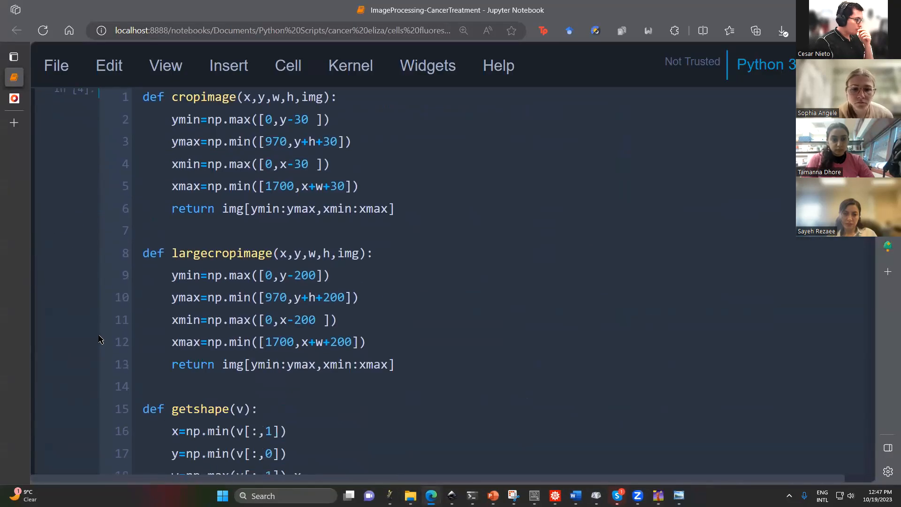
- Skim the cell-processing loop with its crop calls, switch to File Explorer and open the cell0048 video from the videos folder
{"action": "scroll", "coordinate": [102, 337], "scroll_direction": "up", "scroll_amount": 5}
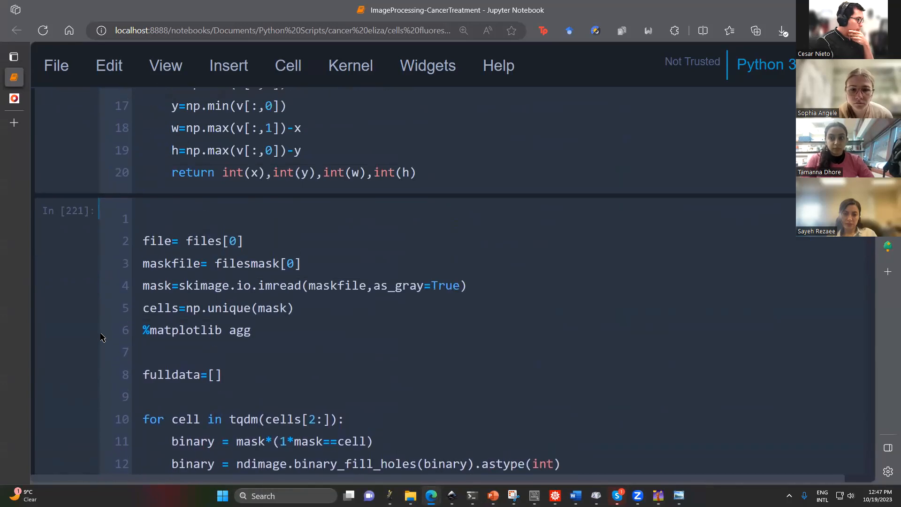
{"action": "scroll", "coordinate": [175, 318], "scroll_direction": "down", "scroll_amount": 15}
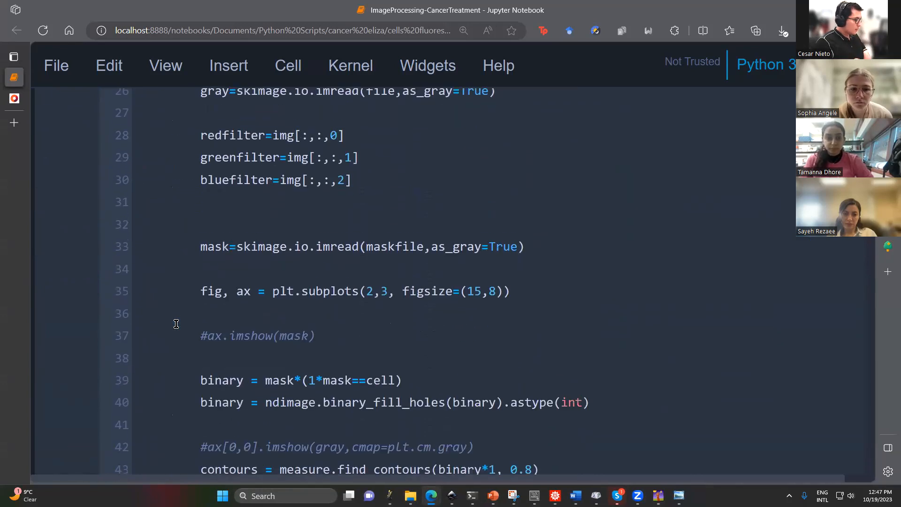
{"action": "scroll", "coordinate": [176, 321], "scroll_direction": "down", "scroll_amount": 7}
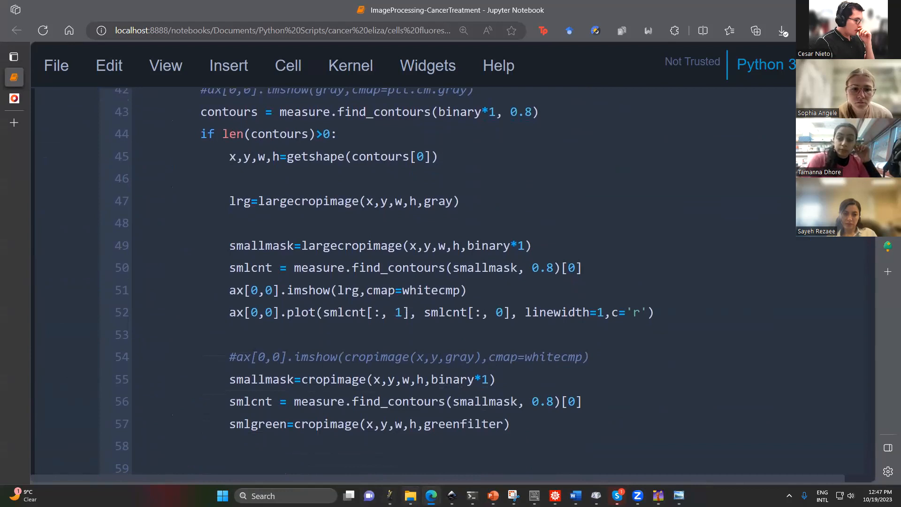
{"action": "left_click", "coordinate": [411, 495]}
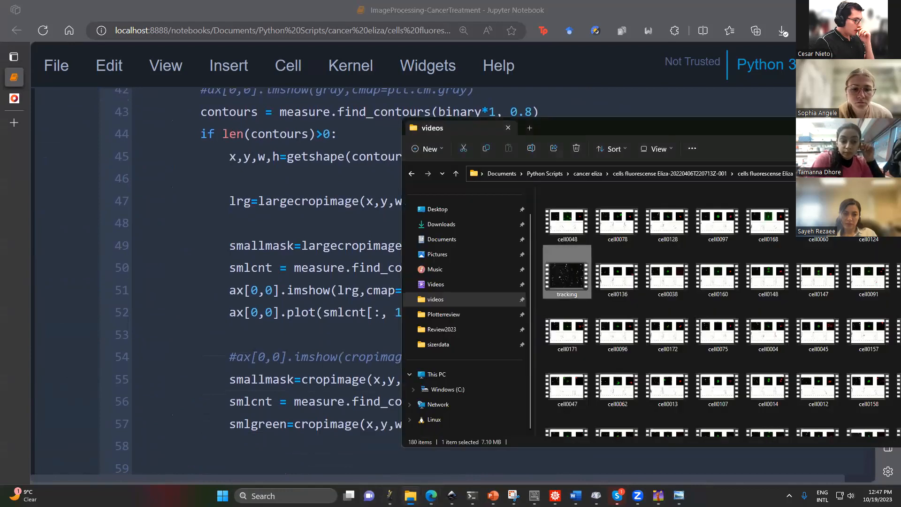
{"action": "double_click", "coordinate": [565, 231]}
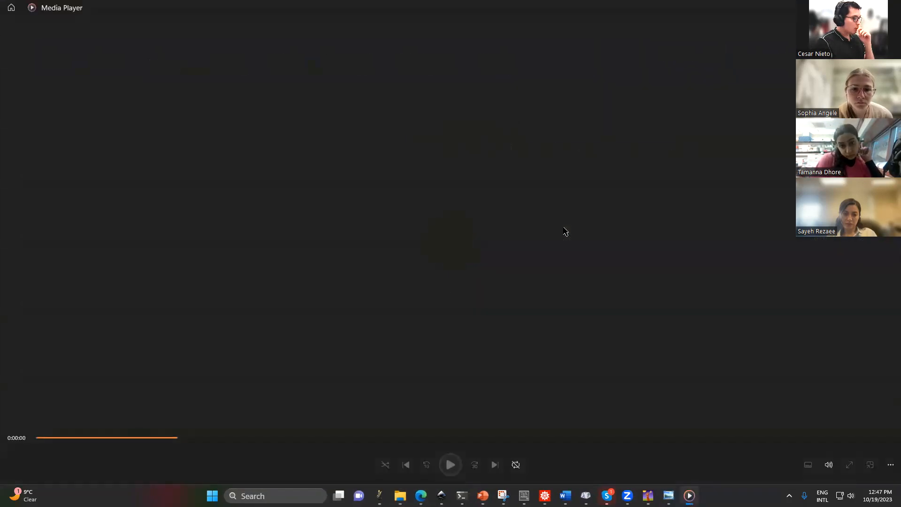
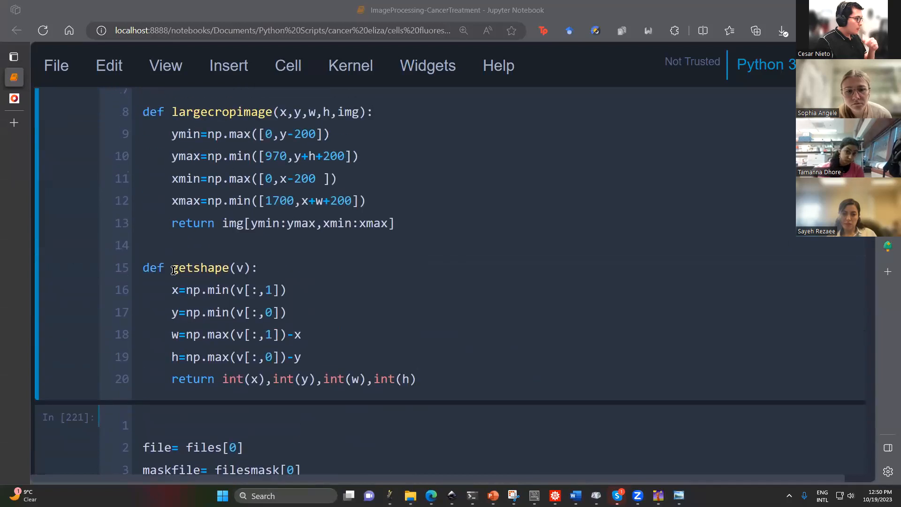
- Insert a cell above the crop helper functions, paste the contour variable copied from the ax.plot line and run it
{"action": "key", "text": "a"}
{"action": "left_click", "coordinate": [204, 268]}
{"action": "scroll", "coordinate": [216, 282], "scroll_direction": "up", "scroll_amount": 15}
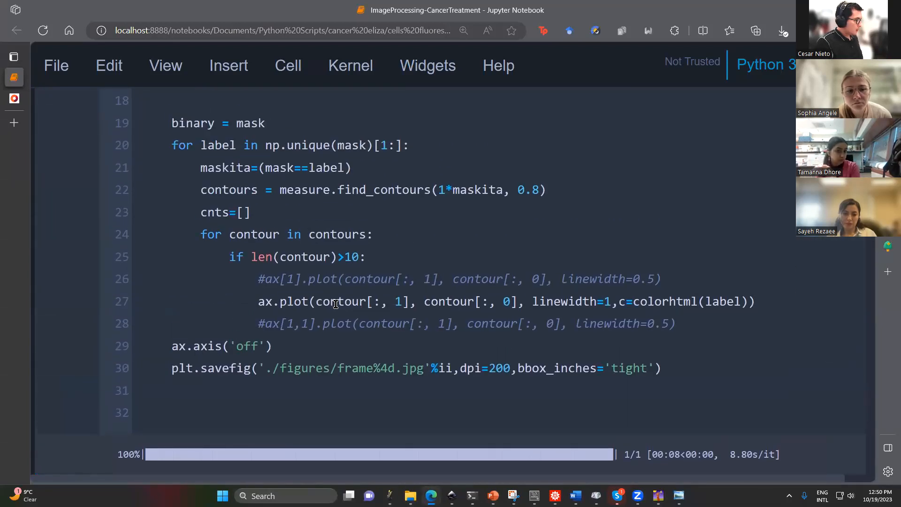
{"action": "left_click_drag", "start_coordinate": [366, 302], "coordinate": [316, 301]}
{"action": "key", "text": "ctrl+c"}
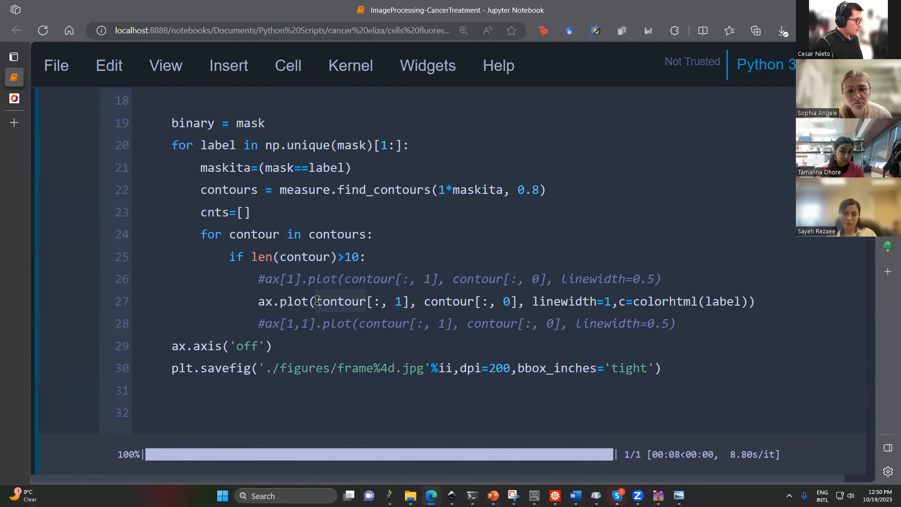
{"action": "scroll", "coordinate": [315, 301], "scroll_direction": "down", "scroll_amount": 10}
{"action": "scroll", "coordinate": [214, 169], "scroll_direction": "up", "scroll_amount": 3}
{"action": "left_click", "coordinate": [192, 259]}
{"action": "key", "text": "ctrl+v"}
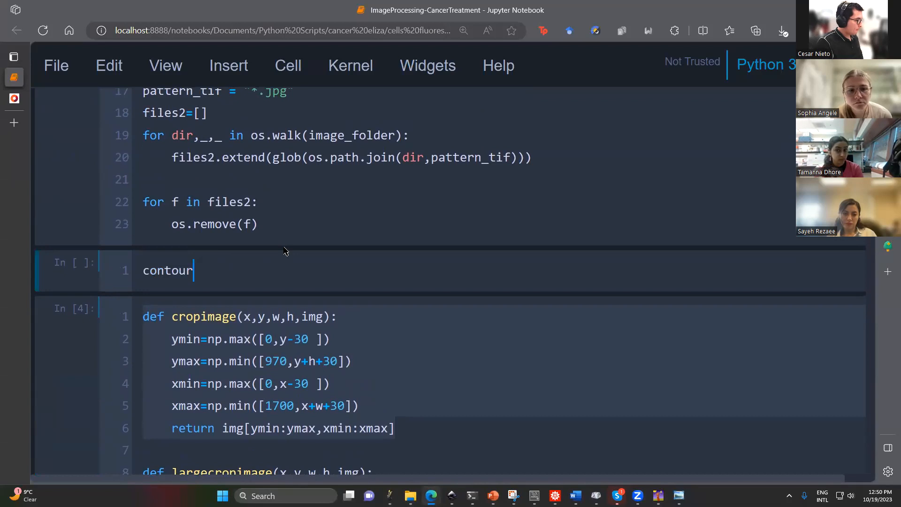
{"action": "key", "text": "shift+Return"}
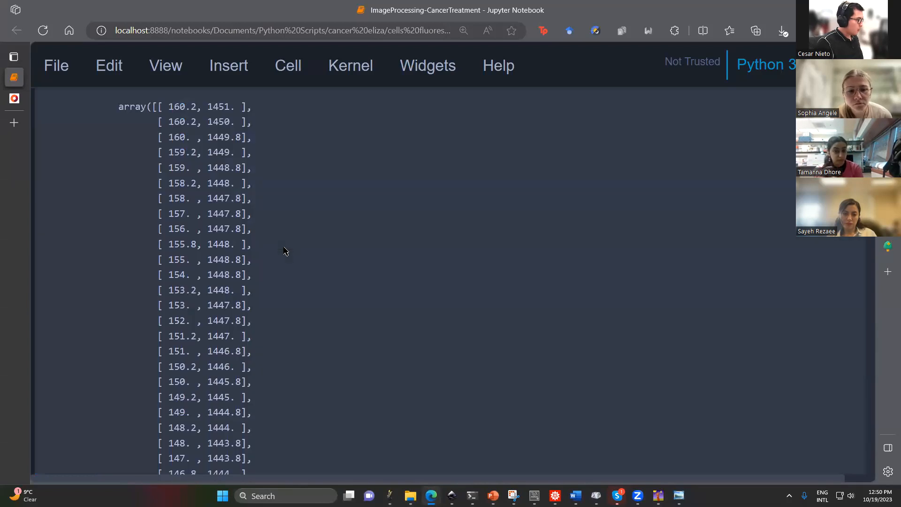
- Highlight the first coordinate pairs of the contour array one by one and look through the rest of its output
{"action": "scroll", "coordinate": [284, 251], "scroll_direction": "up", "scroll_amount": 3}
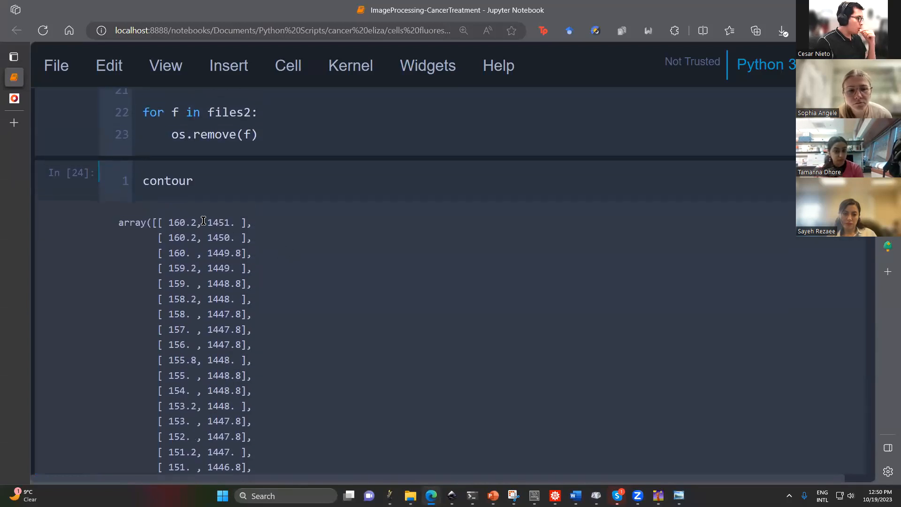
{"action": "left_click_drag", "start_coordinate": [247, 222], "coordinate": [157, 224]}
{"action": "left_click_drag", "start_coordinate": [248, 238], "coordinate": [158, 238]}
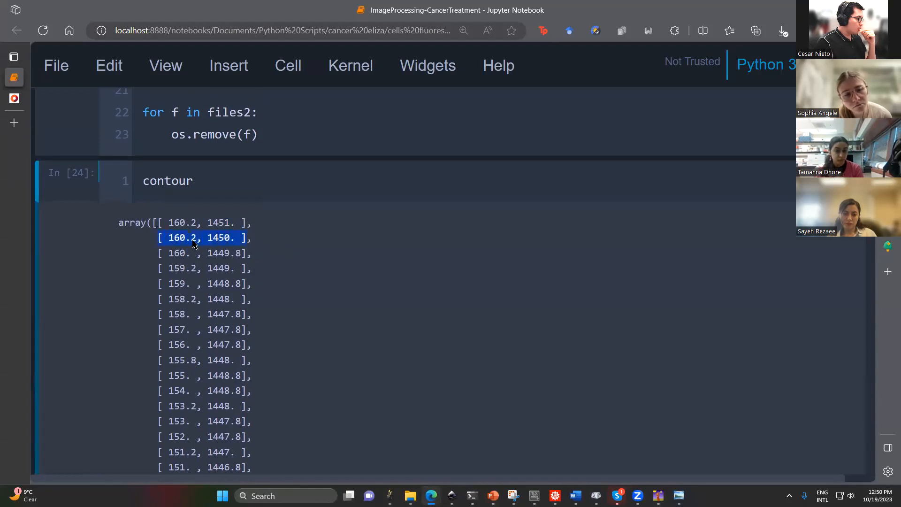
{"action": "left_click_drag", "start_coordinate": [247, 254], "coordinate": [158, 254]}
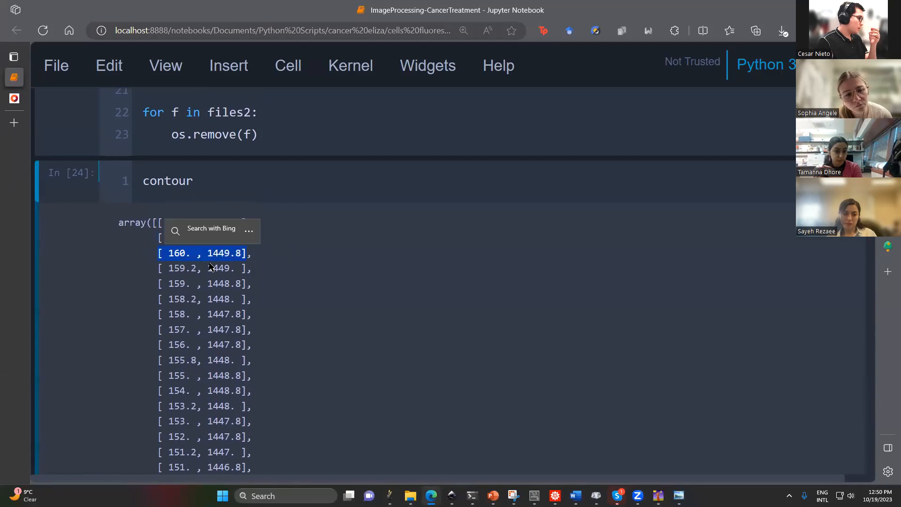
{"action": "left_click_drag", "start_coordinate": [247, 269], "coordinate": [159, 277]}
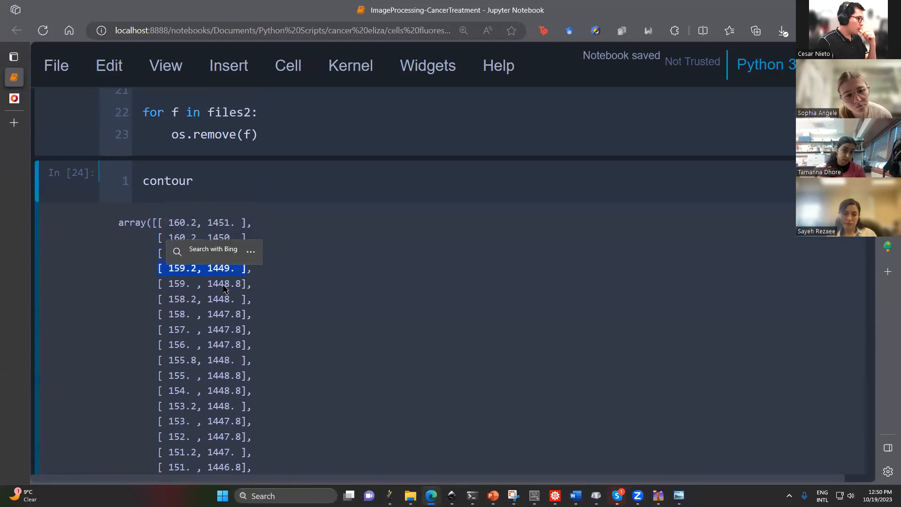
{"action": "left_click_drag", "start_coordinate": [246, 285], "coordinate": [157, 285]}
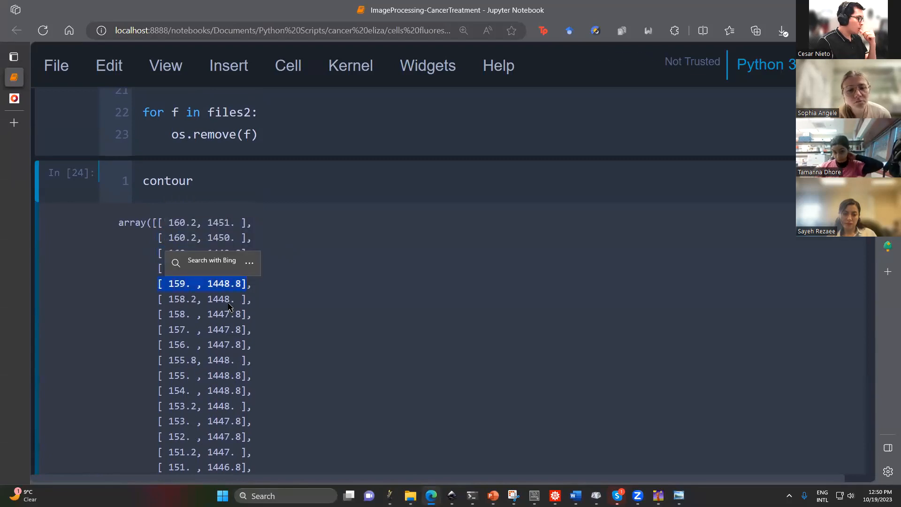
{"action": "left_click_drag", "start_coordinate": [246, 300], "coordinate": [158, 306]}
{"action": "scroll", "coordinate": [164, 320], "scroll_direction": "down", "scroll_amount": 16}
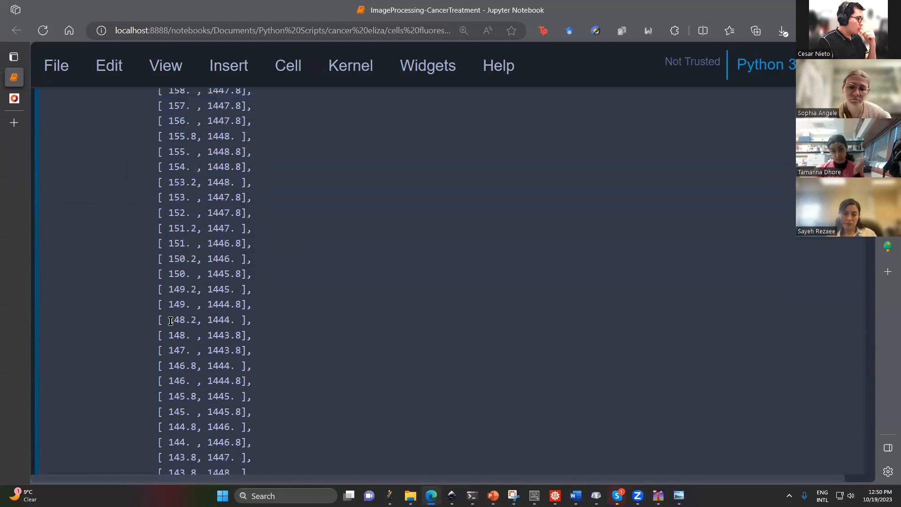
{"action": "scroll", "coordinate": [165, 320], "scroll_direction": "up", "scroll_amount": 4}
{"action": "scroll", "coordinate": [166, 320], "scroll_direction": "down", "scroll_amount": 20}
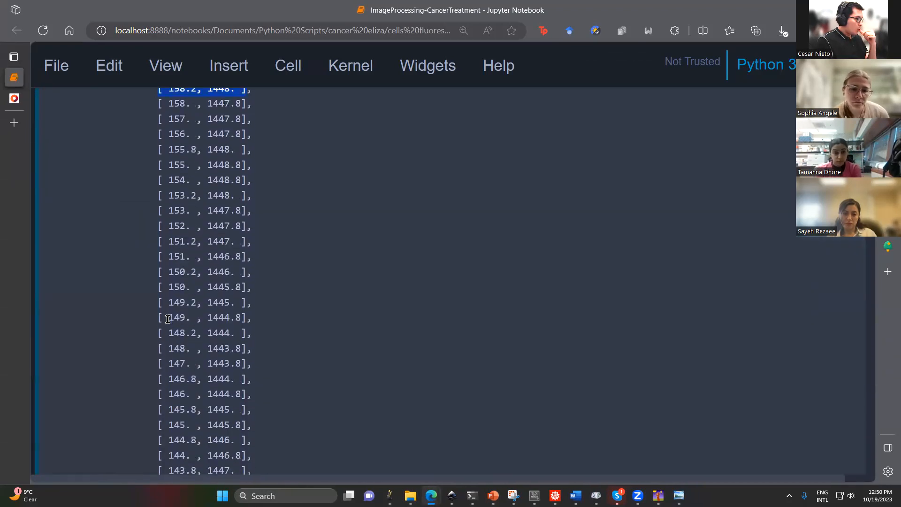
- Return to the contour-plotting loop and highlight the contour[:, 1] and contour[:, 0] arguments with their indices in the ax.plot line
{"action": "scroll", "coordinate": [165, 320], "scroll_direction": "up", "scroll_amount": 6}
{"action": "scroll", "coordinate": [165, 319], "scroll_direction": "up", "scroll_amount": 10}
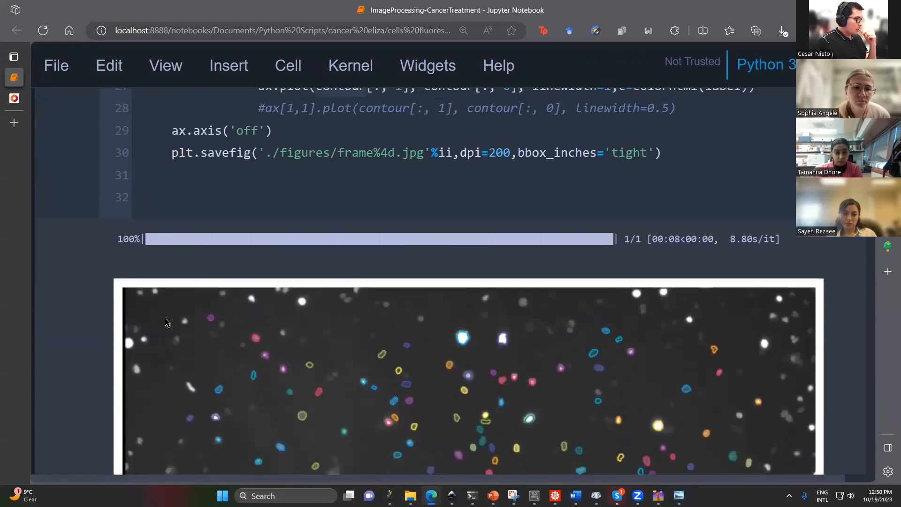
{"action": "left_click", "coordinate": [403, 271]}
{"action": "left_click_drag", "start_coordinate": [411, 274], "coordinate": [312, 271]}
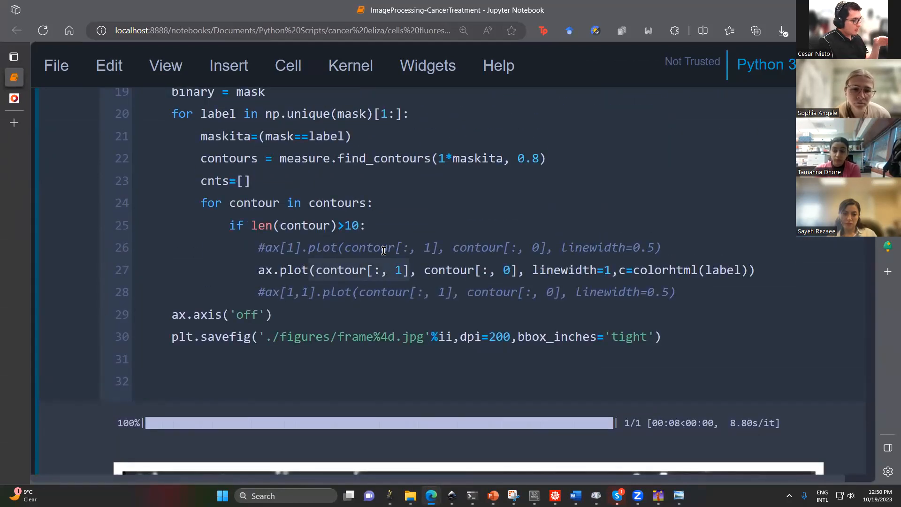
{"action": "left_click_drag", "start_coordinate": [402, 275], "coordinate": [389, 269]}
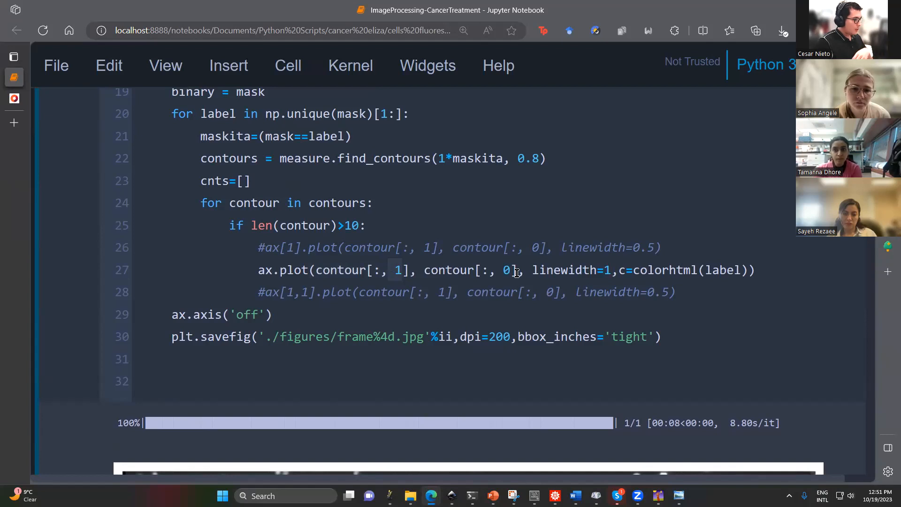
{"action": "left_click_drag", "start_coordinate": [424, 270], "coordinate": [513, 260]}
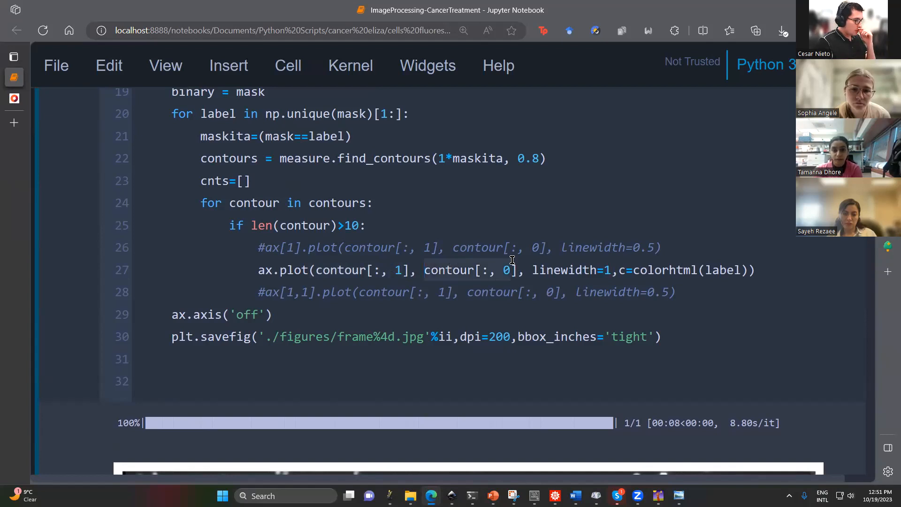
{"action": "left_click", "coordinate": [505, 272]}
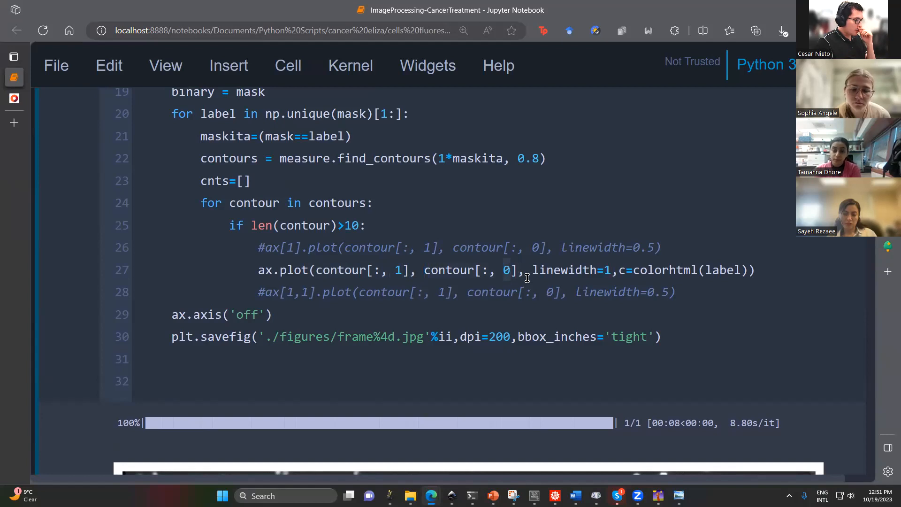
- Go back to the contour array output and highlight values in its second column and its first column
{"action": "scroll", "coordinate": [525, 294], "scroll_direction": "down", "scroll_amount": 20}
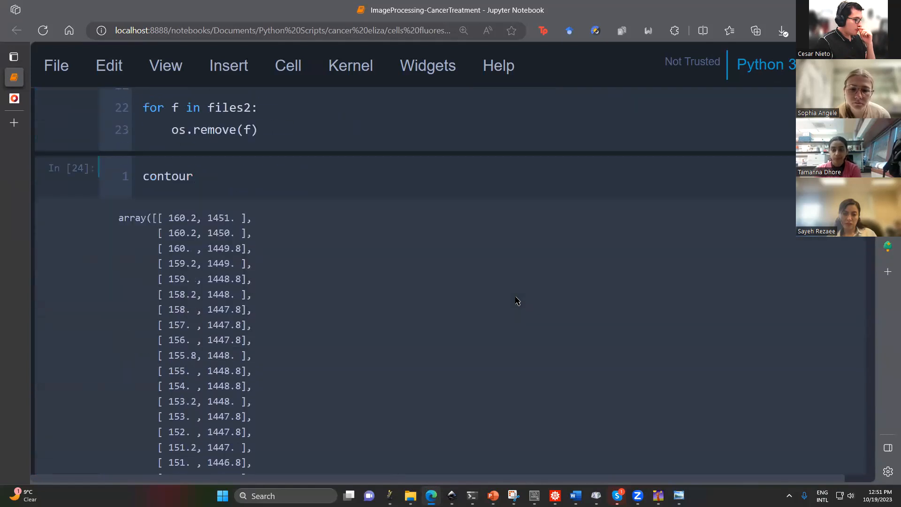
{"action": "scroll", "coordinate": [500, 301], "scroll_direction": "up", "scroll_amount": 7}
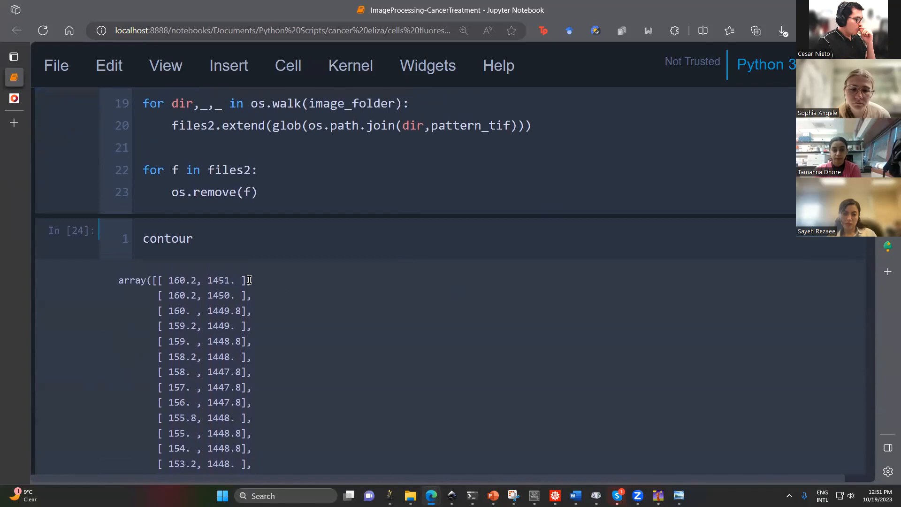
{"action": "left_click_drag", "start_coordinate": [223, 280], "coordinate": [230, 341]}
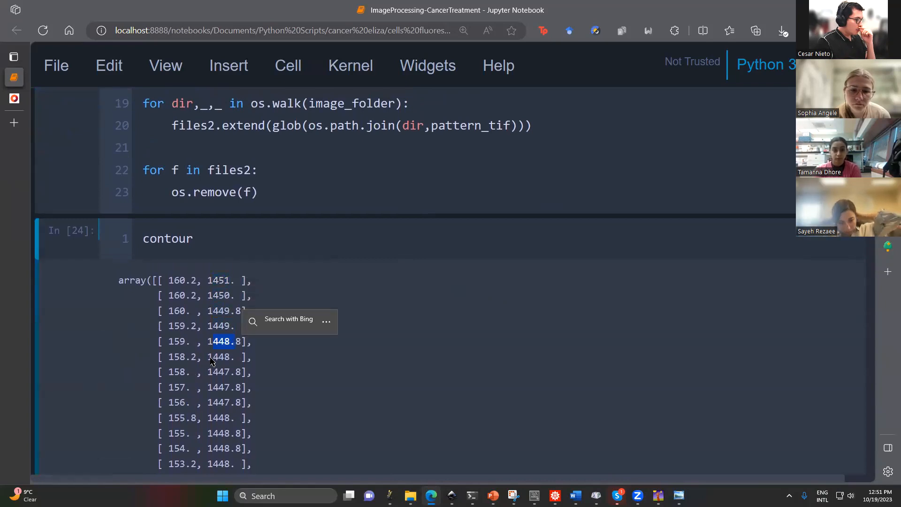
{"action": "left_click_drag", "start_coordinate": [213, 372], "coordinate": [229, 372]}
{"action": "left_click_drag", "start_coordinate": [196, 280], "coordinate": [166, 295]}
{"action": "left_click", "coordinate": [174, 311]}
{"action": "double_click", "coordinate": [174, 311]}
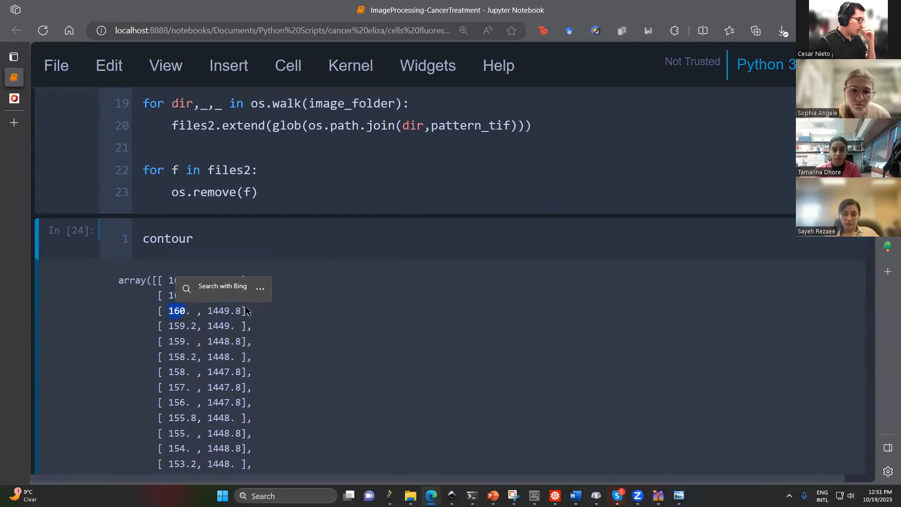
- Delete the temporary contour cell together with its array output
{"action": "scroll", "coordinate": [397, 352], "scroll_direction": "down", "scroll_amount": 5}
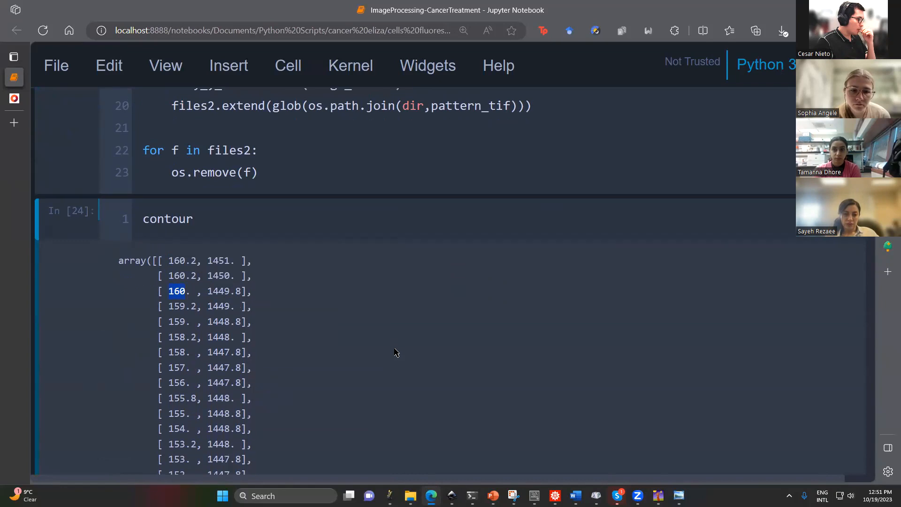
{"action": "scroll", "coordinate": [397, 353], "scroll_direction": "up", "scroll_amount": 7}
{"action": "key", "text": "d"}
{"action": "key", "text": "d"}
- Examine the per-cell loop down to its getshape, largecropimage and smallmask contour-plotting code
{"action": "scroll", "coordinate": [122, 374], "scroll_direction": "down", "scroll_amount": 7}
{"action": "scroll", "coordinate": [121, 375], "scroll_direction": "down", "scroll_amount": 10}
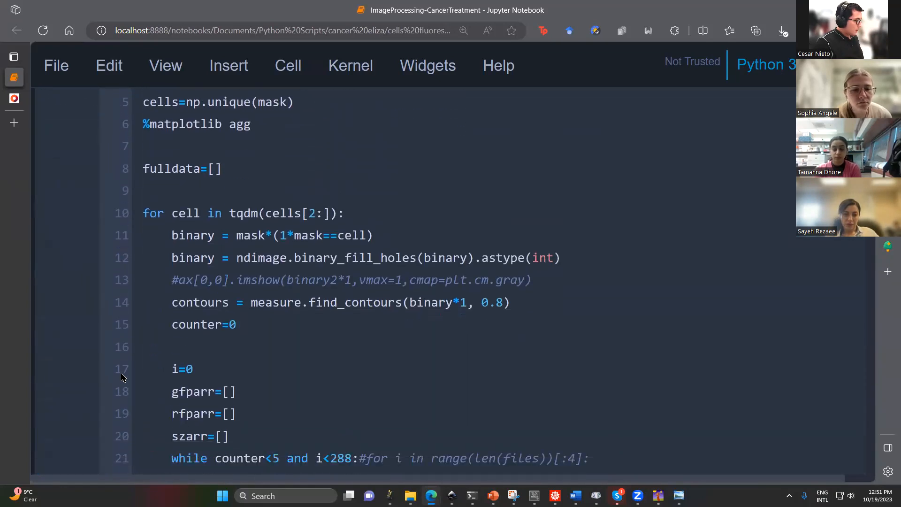
{"action": "scroll", "coordinate": [121, 376], "scroll_direction": "down", "scroll_amount": 5}
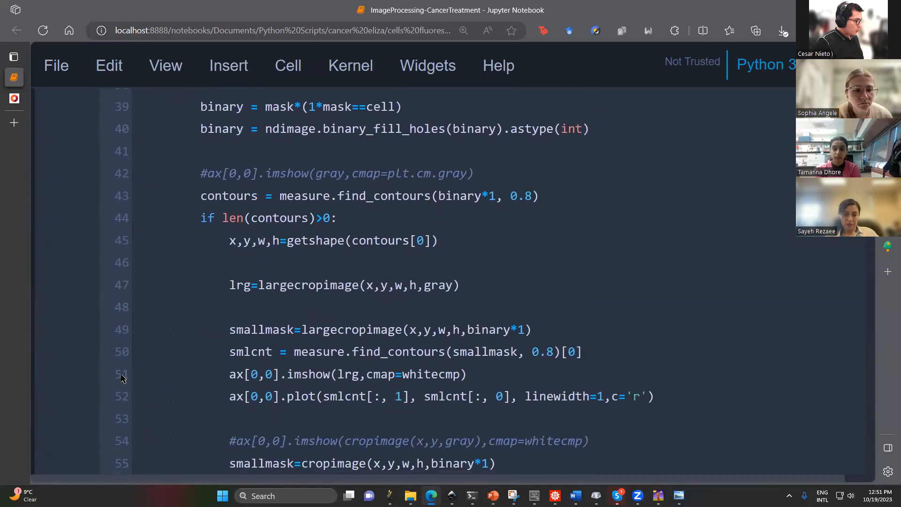
- Copy the getshape(contours[0]) call from line 45 of the cell-processing loop
{"action": "scroll", "coordinate": [121, 377], "scroll_direction": "down", "scroll_amount": 3}
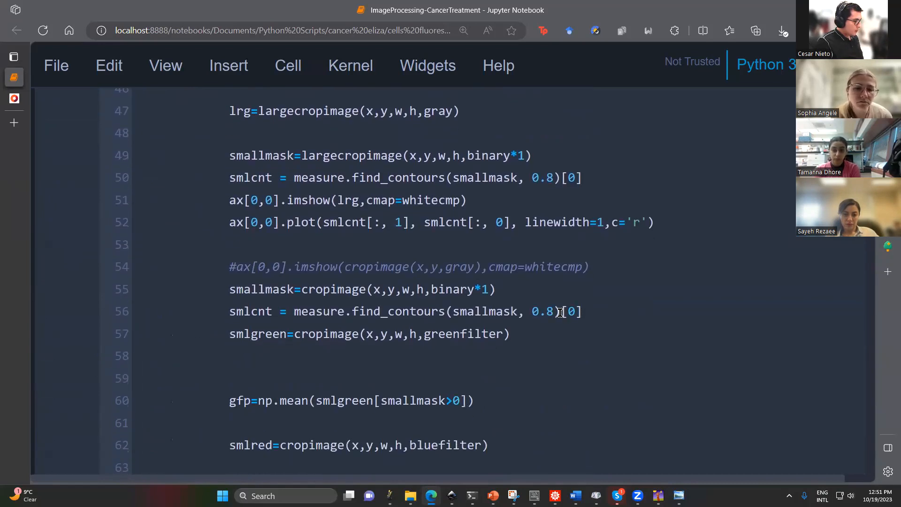
{"action": "scroll", "coordinate": [512, 354], "scroll_direction": "down", "scroll_amount": 9}
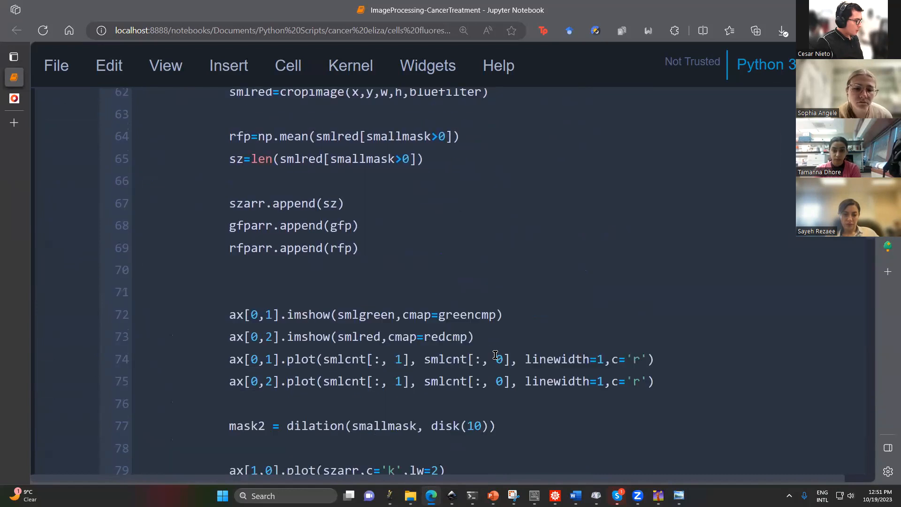
{"action": "scroll", "coordinate": [493, 353], "scroll_direction": "down", "scroll_amount": 1}
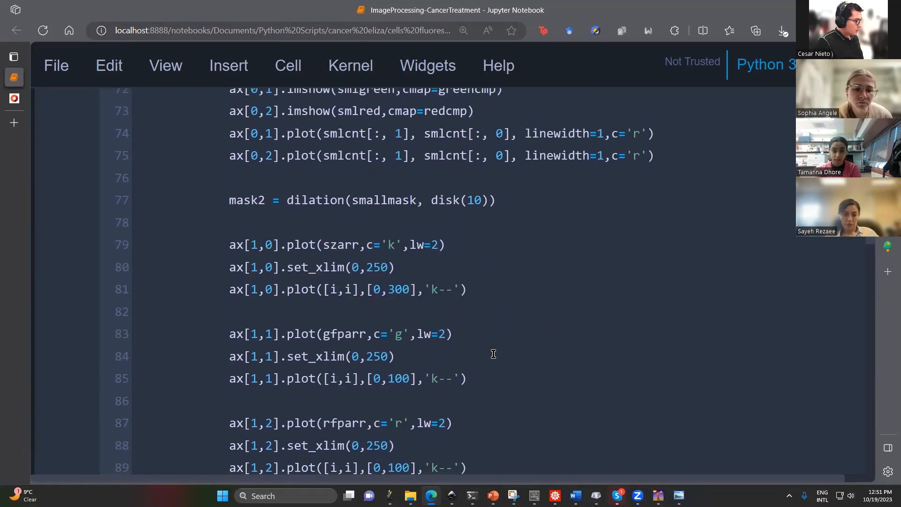
{"action": "scroll", "coordinate": [494, 353], "scroll_direction": "up", "scroll_amount": 5}
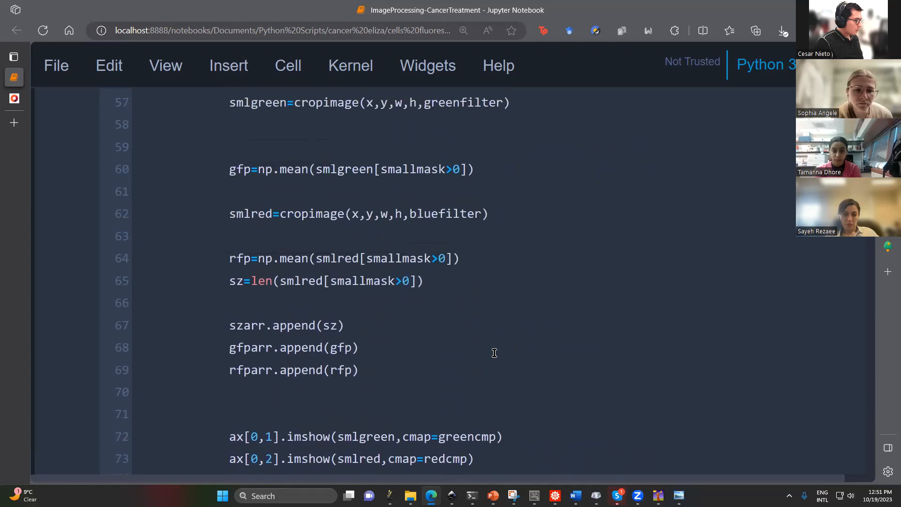
{"action": "scroll", "coordinate": [494, 353], "scroll_direction": "up", "scroll_amount": 3}
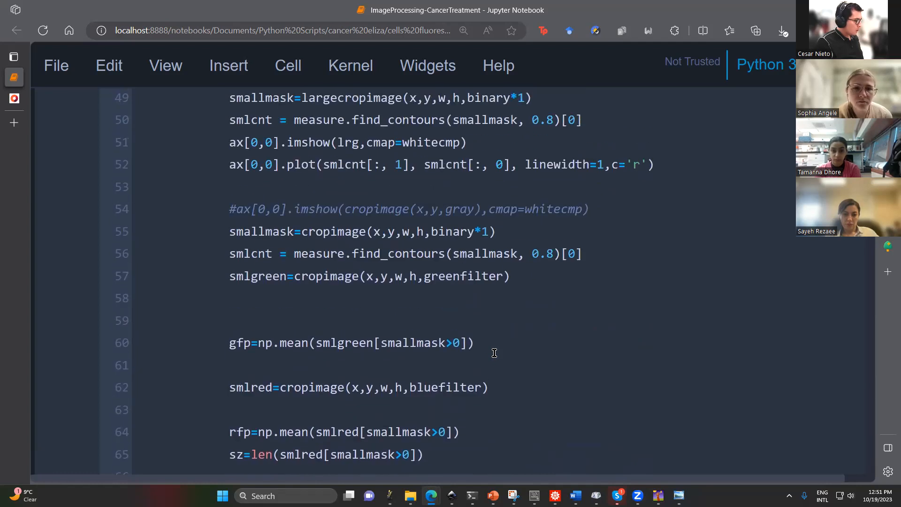
{"action": "scroll", "coordinate": [495, 353], "scroll_direction": "up", "scroll_amount": 4}
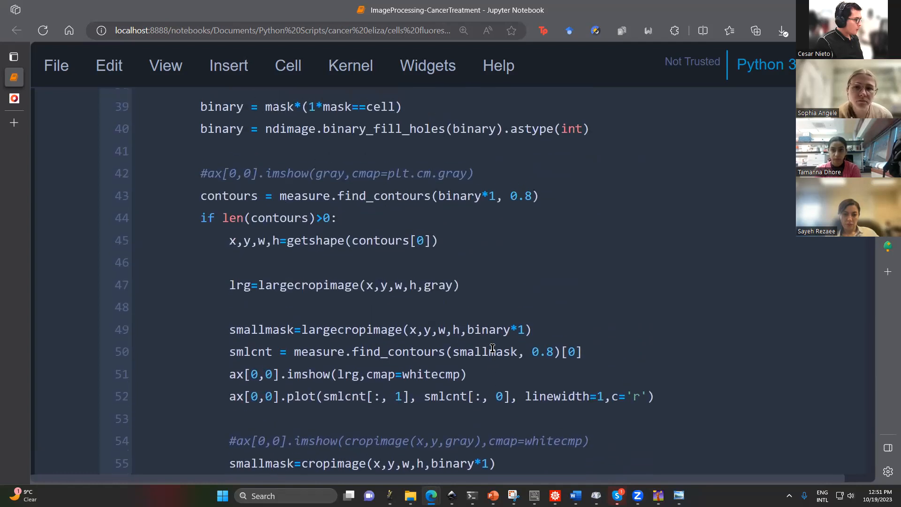
{"action": "left_click_drag", "start_coordinate": [441, 242], "coordinate": [287, 242]}
{"action": "key", "text": "ctrl+c"}
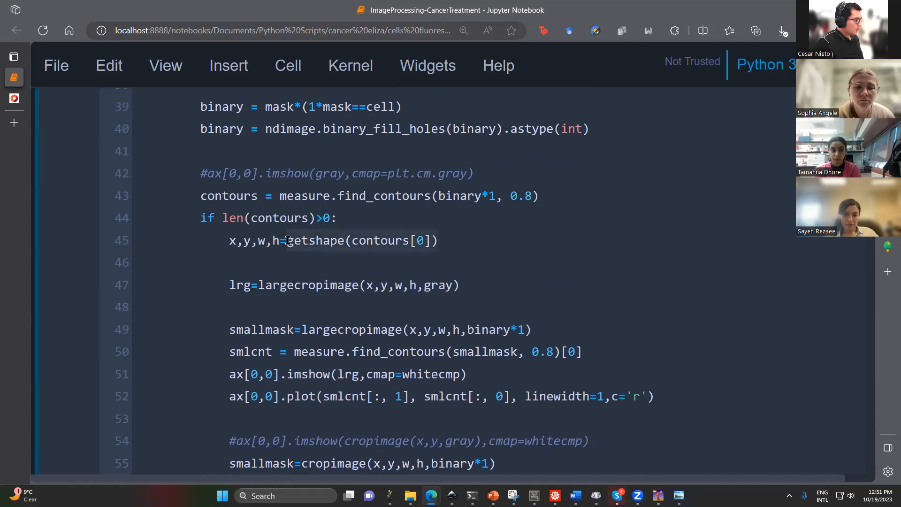
- Examine how the getshape function definition computes x and y from the contour array
{"action": "scroll", "coordinate": [350, 318], "scroll_direction": "up", "scroll_amount": 4}
{"action": "scroll", "coordinate": [350, 318], "scroll_direction": "up", "scroll_amount": 15}
{"action": "scroll", "coordinate": [346, 322], "scroll_direction": "down", "scroll_amount": 8}
{"action": "left_click_drag", "start_coordinate": [257, 261], "coordinate": [287, 285]}
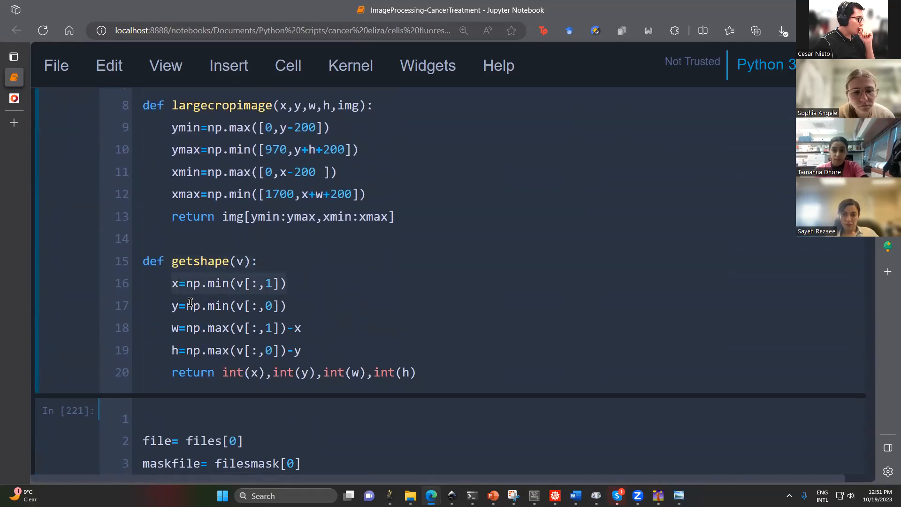
{"action": "left_click_drag", "start_coordinate": [173, 304], "coordinate": [287, 305]}
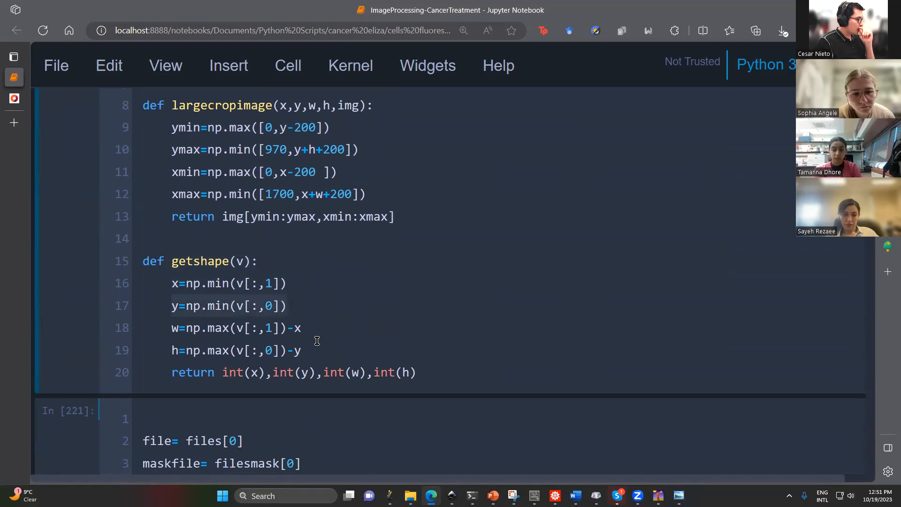
{"action": "scroll", "coordinate": [317, 341], "scroll_direction": "up", "scroll_amount": 6}
{"action": "scroll", "coordinate": [317, 341], "scroll_direction": "down", "scroll_amount": 9}
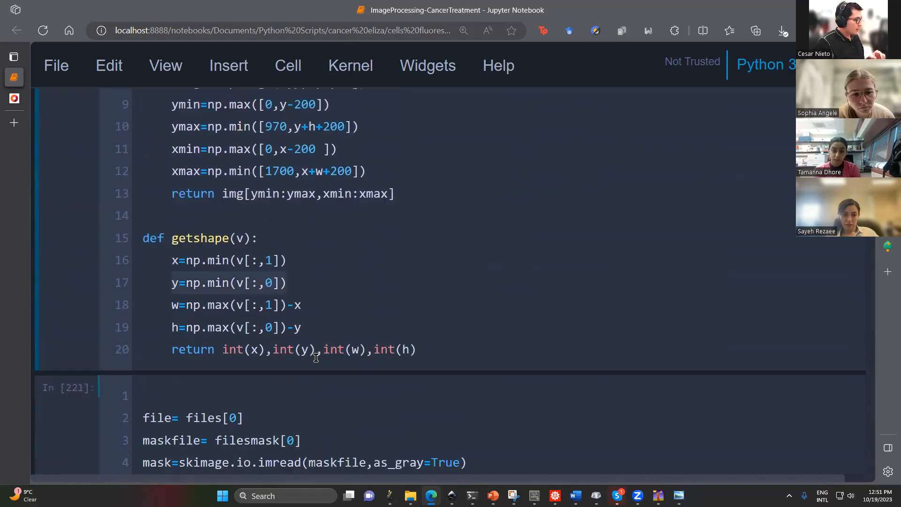
- Insert a new cell above the In [221] cell and paste the copied getshape call into it
{"action": "left_click", "coordinate": [100, 234]}
{"action": "key", "text": "a"}
{"action": "left_click", "coordinate": [178, 200]}
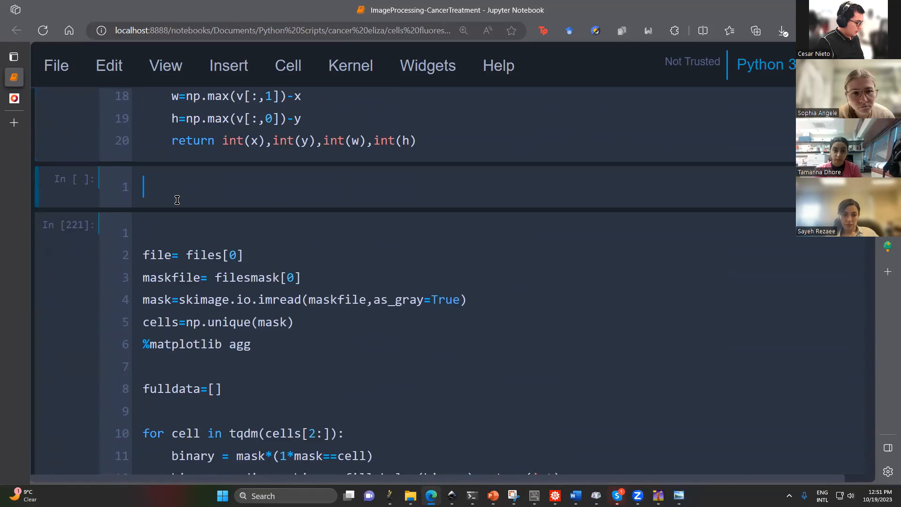
{"action": "key", "text": "ctrl+v"}
- Reduce the new cell's code to just contour and run the cell to print the array
{"action": "left_click_drag", "start_coordinate": [302, 185], "coordinate": [269, 183]}
{"action": "key", "text": "BackSpace"}
{"action": "key", "text": "BackSpace"}
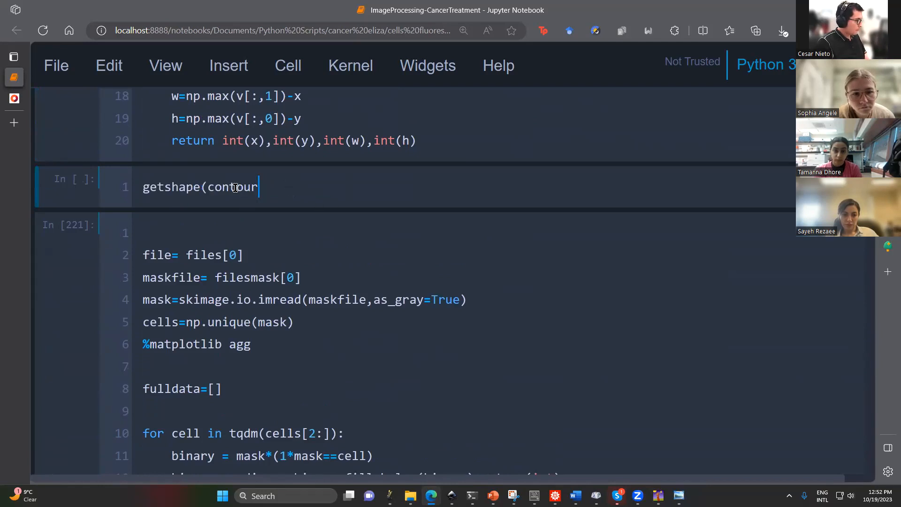
{"action": "left_click_drag", "start_coordinate": [134, 194], "coordinate": [117, 195]}
{"action": "key", "text": "BackSpace"}
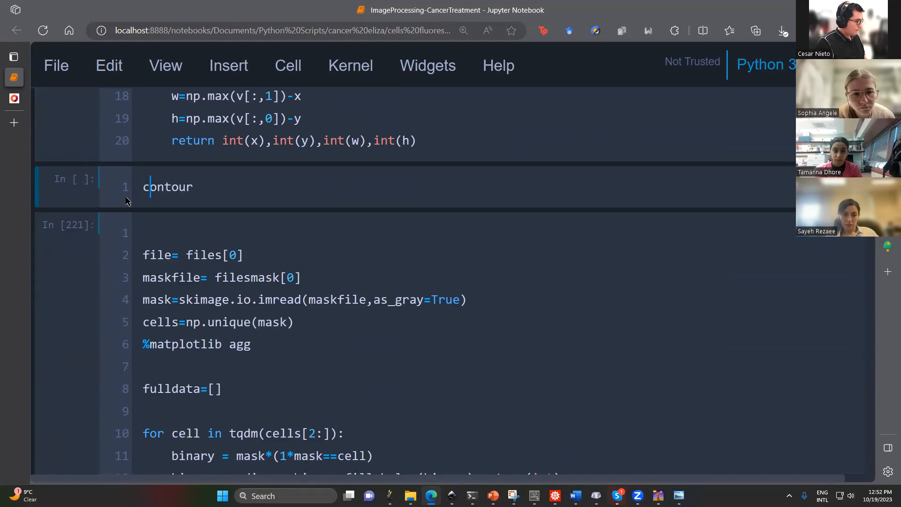
{"action": "key", "text": "shift+Return"}
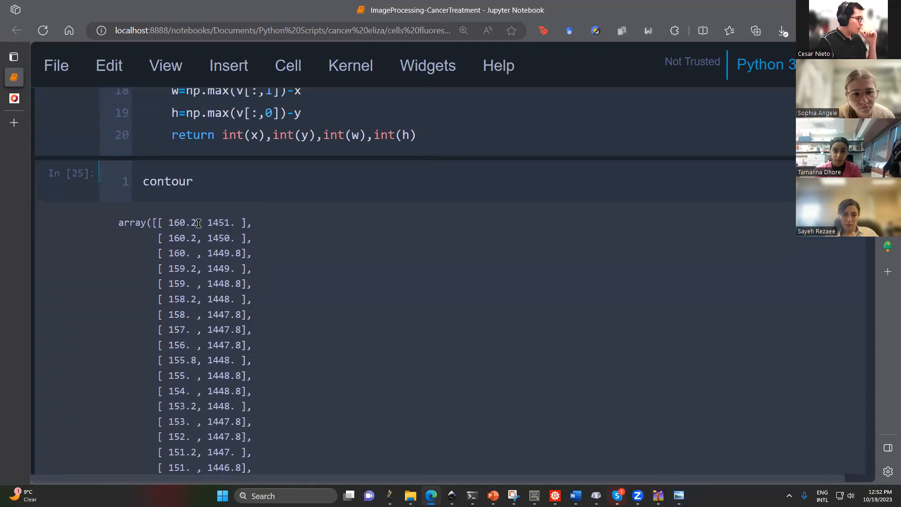
- Compare the coordinate pairs in the printed contour array with the x=np.min(v[:,1]) line of getshape
{"action": "left_click_drag", "start_coordinate": [197, 238], "coordinate": [165, 252]}
{"action": "scroll", "coordinate": [166, 252], "scroll_direction": "up", "scroll_amount": 3}
{"action": "left_click", "coordinate": [194, 164]}
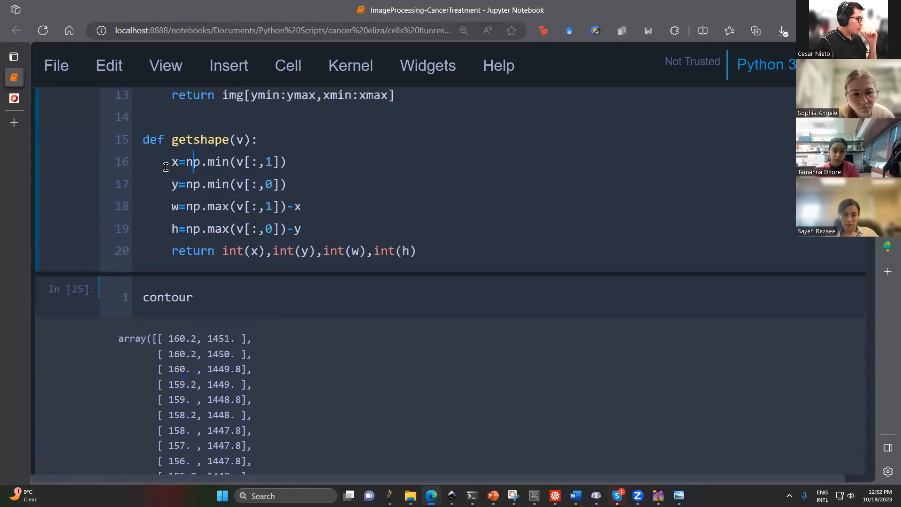
{"action": "left_click_drag", "start_coordinate": [172, 161], "coordinate": [287, 162]}
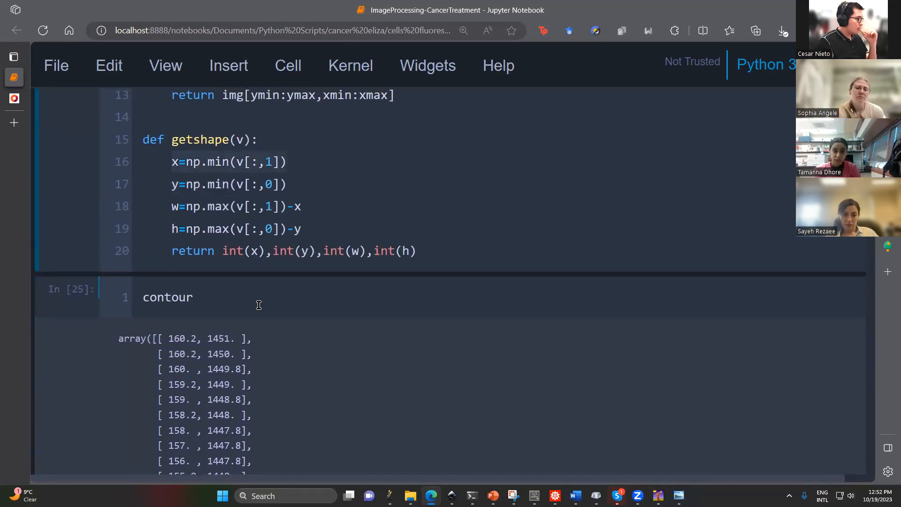
{"action": "left_click_drag", "start_coordinate": [208, 339], "coordinate": [238, 354]}
{"action": "left_click", "coordinate": [236, 369]}
{"action": "double_click", "coordinate": [236, 369]}
{"action": "left_click", "coordinate": [167, 369]}
{"action": "double_click", "coordinate": [172, 370]}
{"action": "double_click", "coordinate": [190, 384]}
{"action": "left_click", "coordinate": [176, 400]}
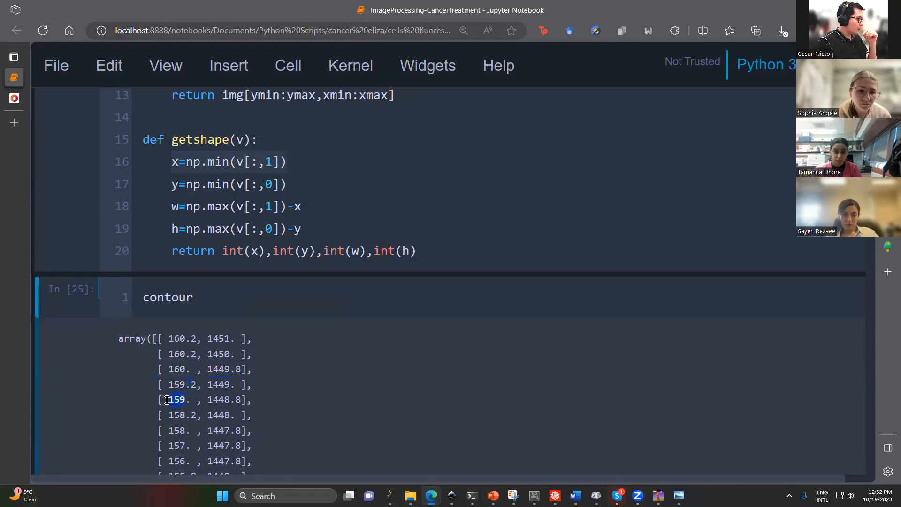
{"action": "double_click", "coordinate": [176, 415]}
- Examine getshape's np.max(v[:,1]) width expression against the second-column values of the contour output
{"action": "left_click_drag", "start_coordinate": [245, 207], "coordinate": [287, 217]}
{"action": "left_click", "coordinate": [222, 184]}
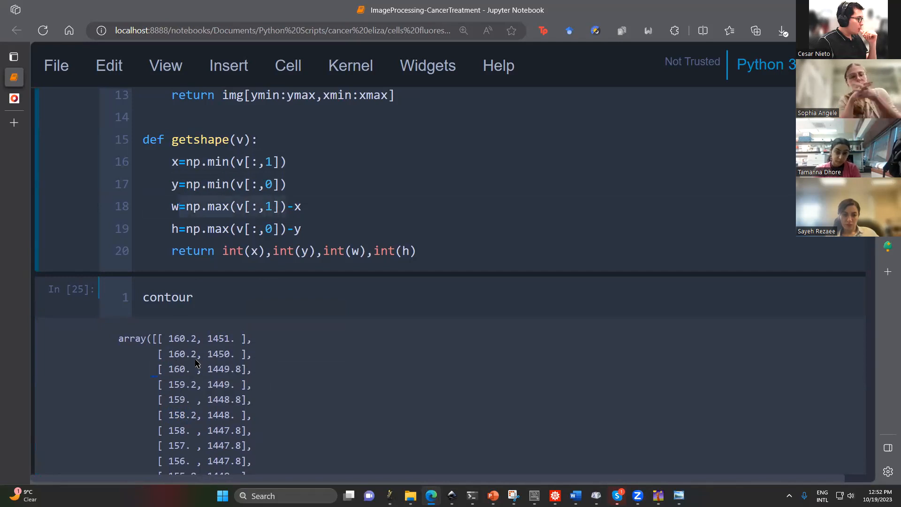
{"action": "left_click_drag", "start_coordinate": [207, 359], "coordinate": [229, 420]}
{"action": "scroll", "coordinate": [210, 397], "scroll_direction": "down", "scroll_amount": 1}
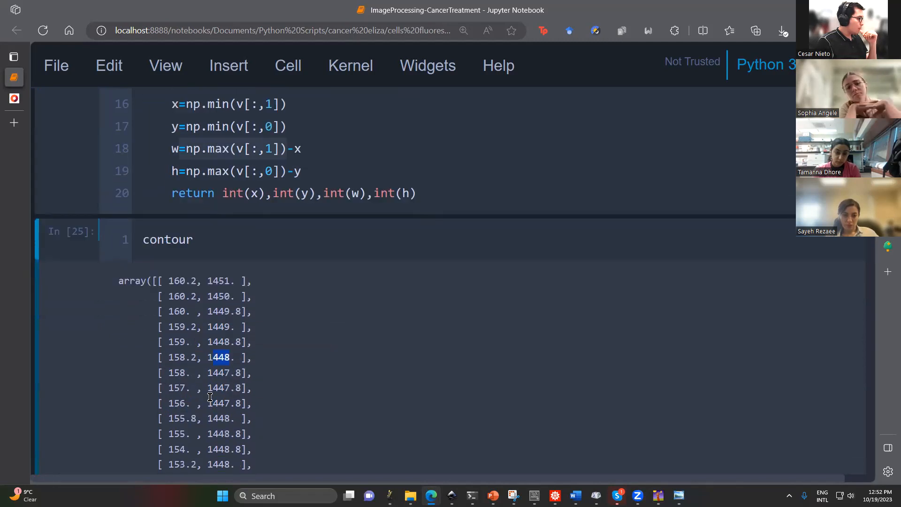
{"action": "left_click_drag", "start_coordinate": [230, 375], "coordinate": [230, 419]}
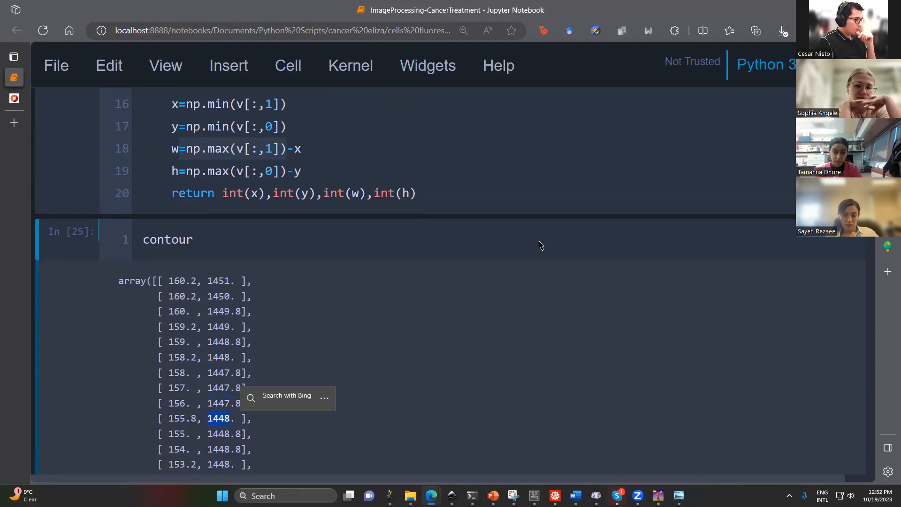
- Switch to the whiteboard, sketch a rounded closed cell outline on a blank canvas and label a point on it (x, y)
{"action": "key", "text": "alt+Tab"}
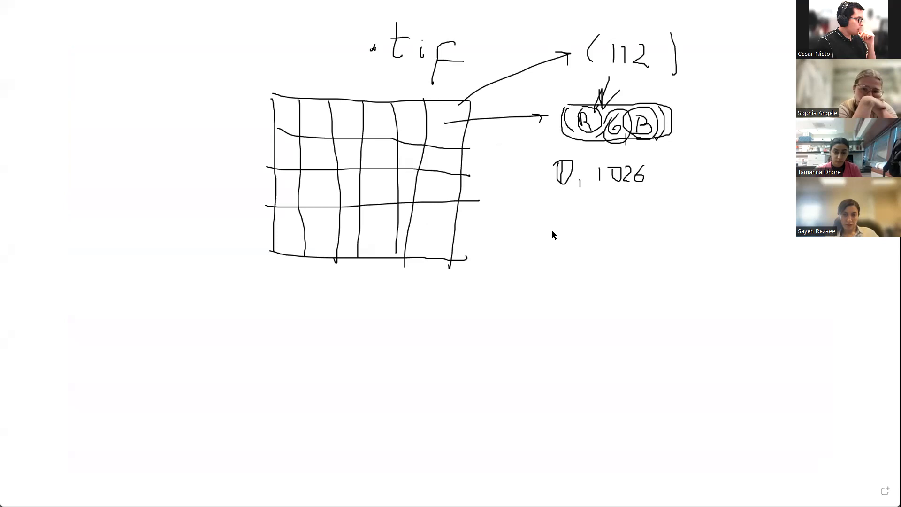
{"action": "mouse_move", "coordinate": [285, 245]}
{"action": "left_mouse_down"}
{"action": "mouse_move", "coordinate": [447, 246]}
{"action": "mouse_move", "coordinate": [305, 302]}
{"action": "mouse_move", "coordinate": [286, 246]}
{"action": "left_mouse_up"}
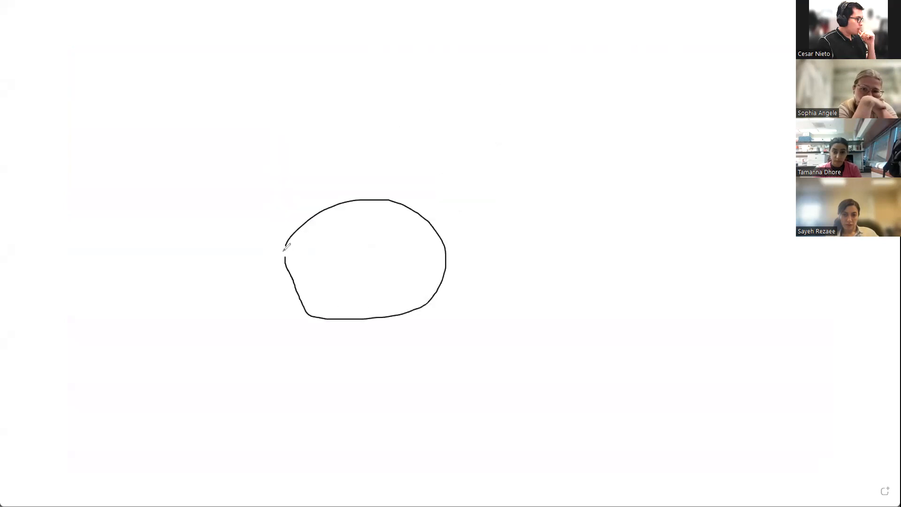
{"action": "left_click_drag", "start_coordinate": [253, 209], "coordinate": [257, 226]}
{"action": "mouse_move", "coordinate": [299, 200]}
{"action": "left_mouse_down"}
{"action": "mouse_move", "coordinate": [304, 214]}
{"action": "mouse_move", "coordinate": [257, 224]}
{"action": "mouse_move", "coordinate": [272, 230]}
{"action": "left_mouse_up"}
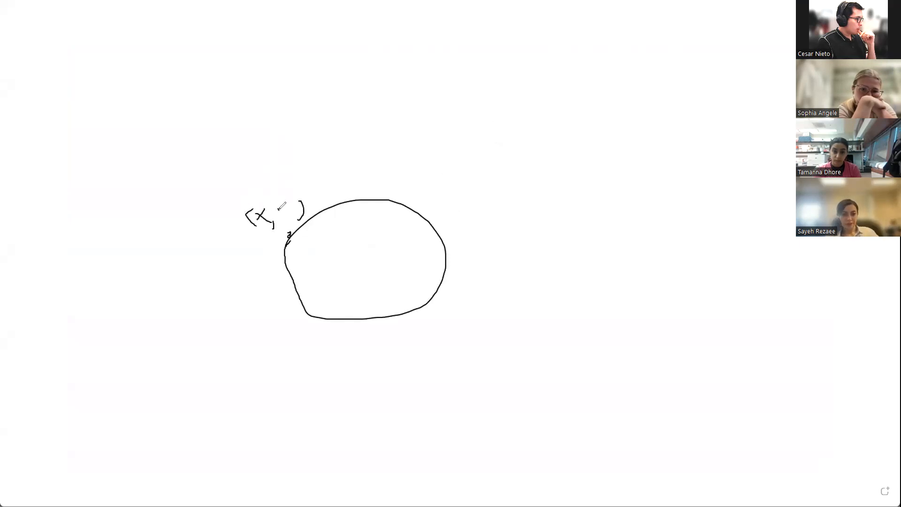
- Mark points along the outline and add arrows labelling its leftmost point x and its lowest point y
{"action": "left_click_drag", "start_coordinate": [290, 234], "coordinate": [330, 231]}
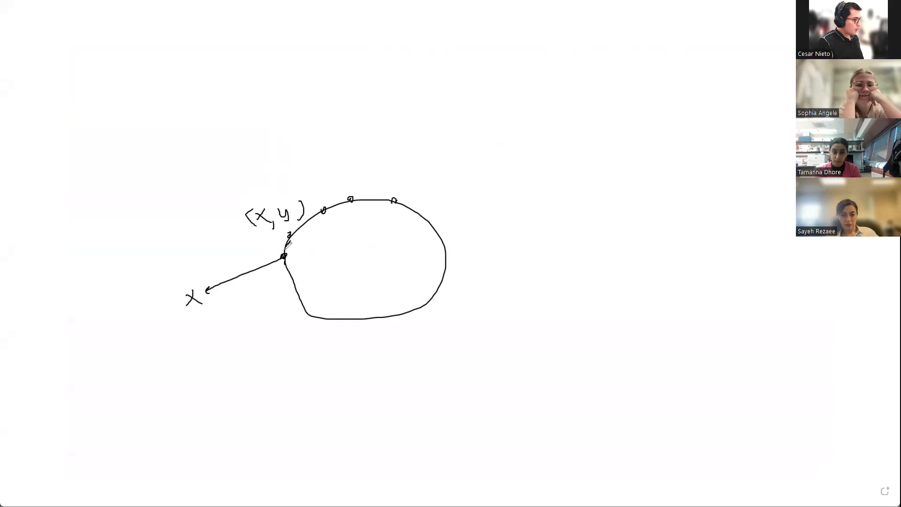
{"action": "left_click", "coordinate": [360, 320]}
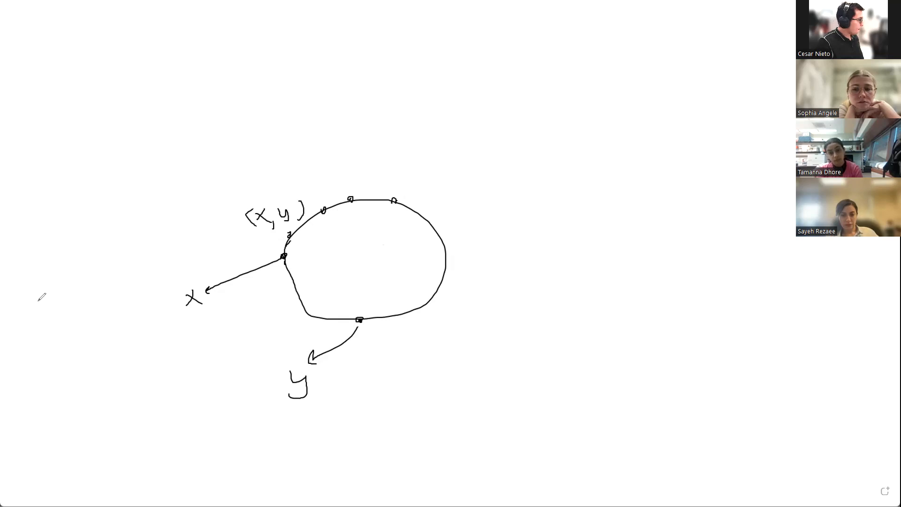
- Erase the (x, y) label, then mark the outline's highest point and label it y max
{"action": "mouse_move", "coordinate": [284, 214]}
{"action": "left_mouse_down"}
{"action": "mouse_move", "coordinate": [275, 209]}
{"action": "mouse_move", "coordinate": [301, 206]}
{"action": "left_mouse_up"}
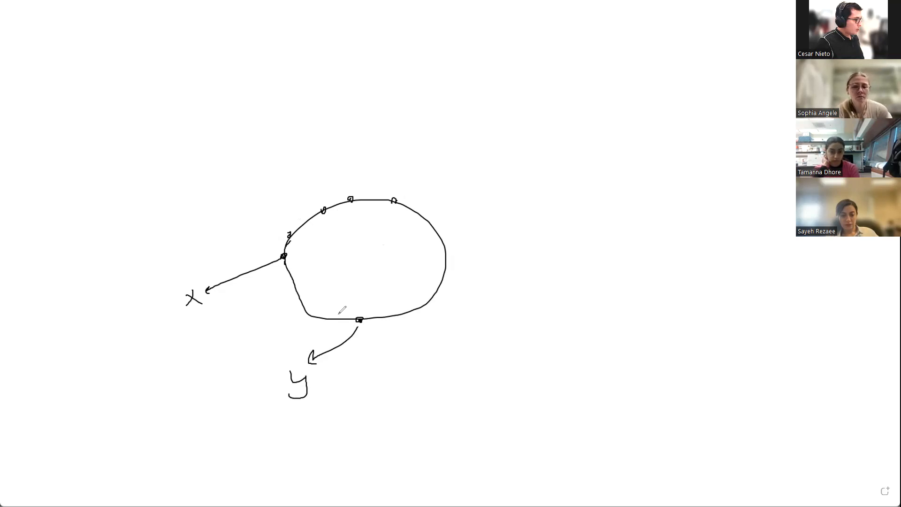
{"action": "left_click_drag", "start_coordinate": [370, 197], "coordinate": [371, 200]}
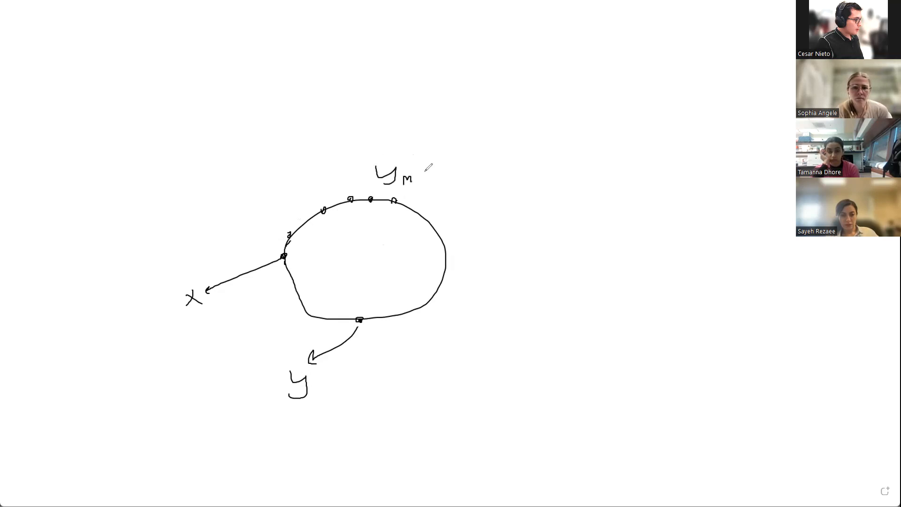
{"action": "left_click_drag", "start_coordinate": [421, 172], "coordinate": [416, 182]}
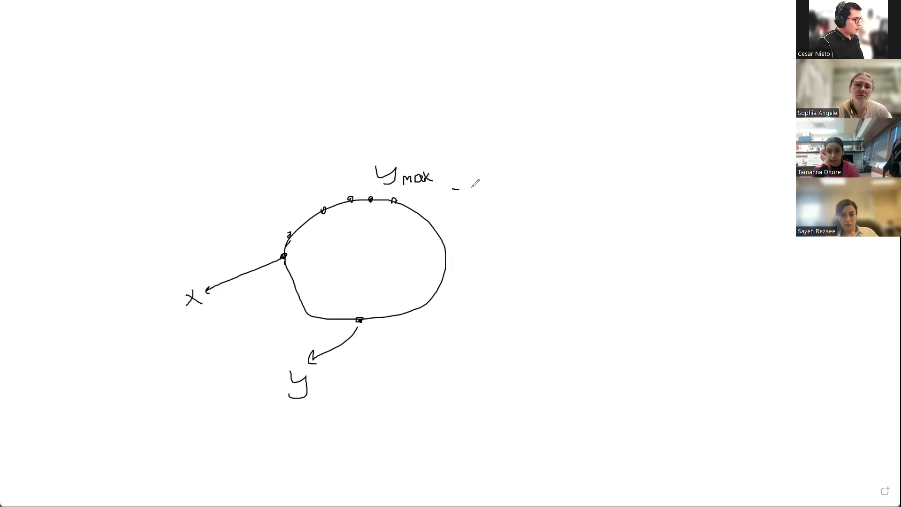
- Draw a vertical span labelled h beside the outline and a horizontal span labelled w above it, marking the rightmost point
{"action": "left_click_drag", "start_coordinate": [474, 247], "coordinate": [472, 319]}
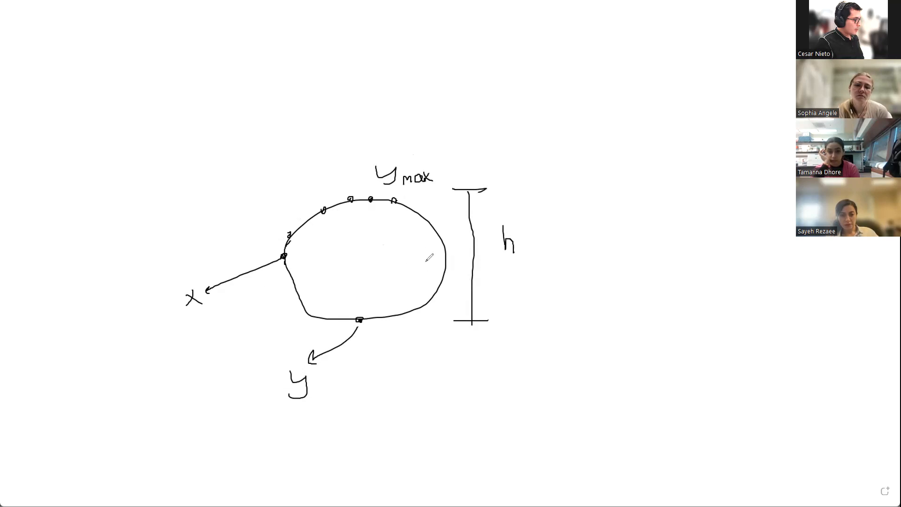
{"action": "left_click_drag", "start_coordinate": [441, 255], "coordinate": [445, 257]}
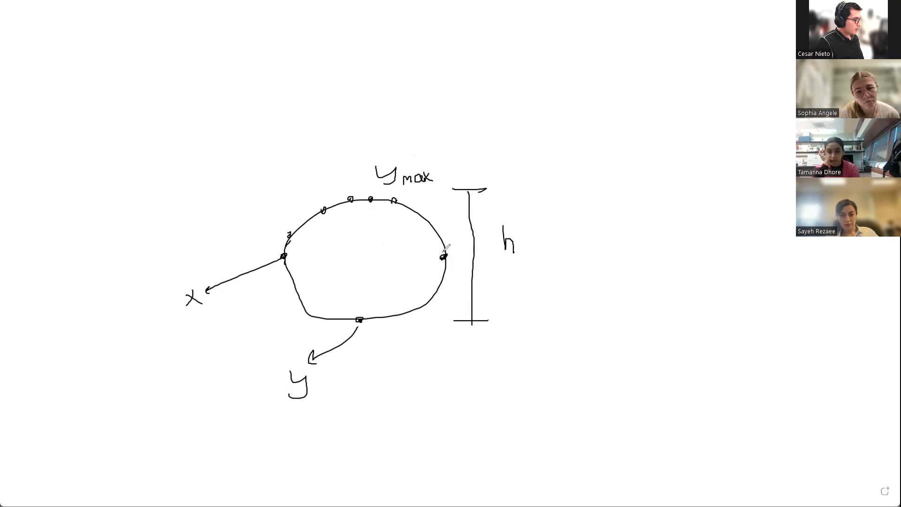
{"action": "mouse_move", "coordinate": [281, 129]}
{"action": "left_mouse_down"}
{"action": "mouse_move", "coordinate": [286, 164]}
{"action": "mouse_move", "coordinate": [444, 148]}
{"action": "left_mouse_up"}
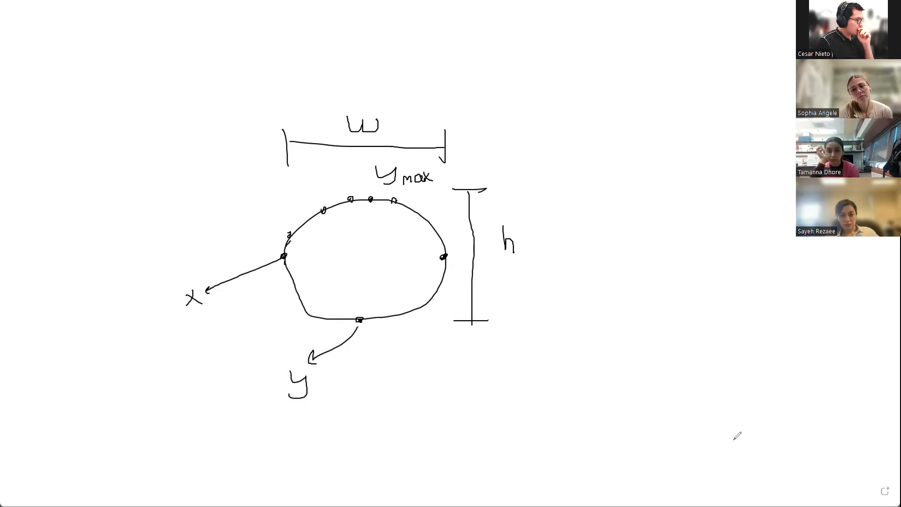
- Switch back to the Jupyter notebook and review the x, y, w and h lines of the getshape function
{"action": "key", "text": "alt+Tab"}
{"action": "left_click_drag", "start_coordinate": [301, 356], "coordinate": [109, 287]}
{"action": "left_click", "coordinate": [166, 289]}
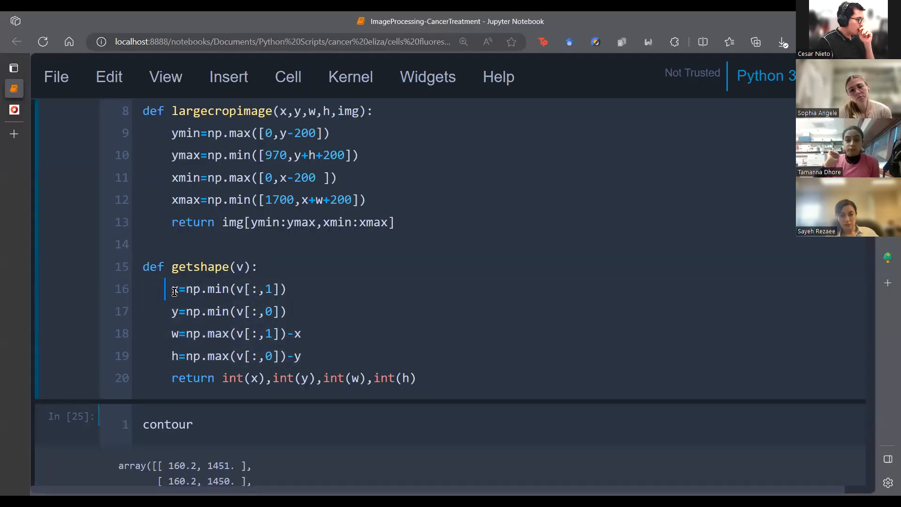
{"action": "left_click", "coordinate": [173, 316]}
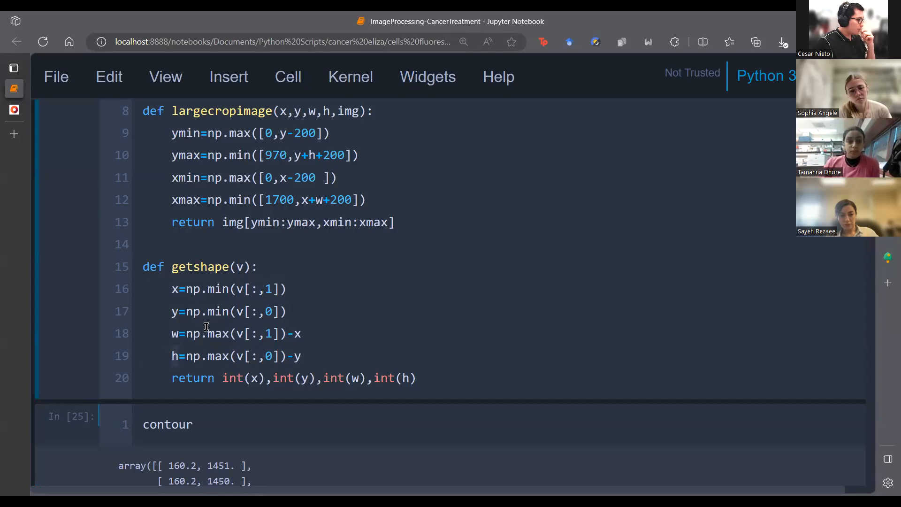
- Examine the np.max expression that defines ymin in the cropimage function
{"action": "scroll", "coordinate": [216, 326], "scroll_direction": "up", "scroll_amount": 6}
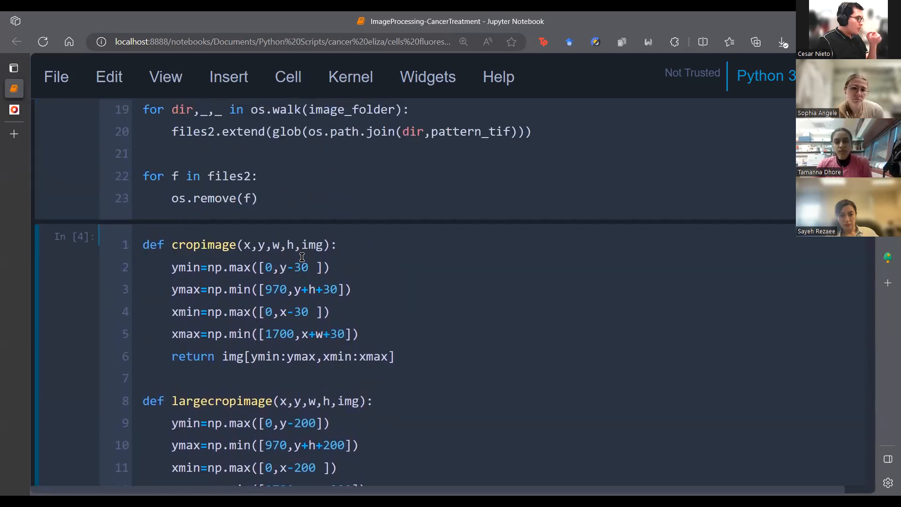
{"action": "left_click", "coordinate": [335, 267]}
{"action": "left_click", "coordinate": [212, 266]}
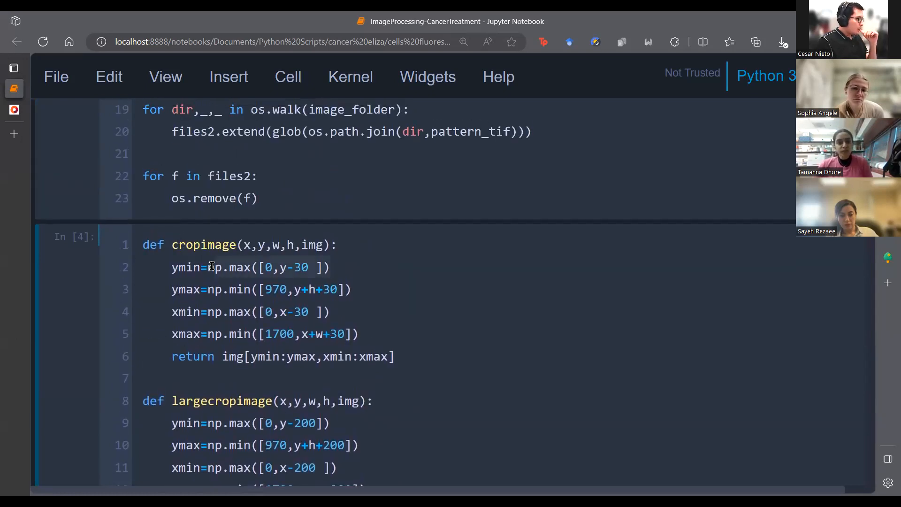
- Examine the 0, y-30 and ymin terms in the ymin line of the cropimage function
{"action": "left_click", "coordinate": [272, 267]}
{"action": "left_click_drag", "start_coordinate": [281, 267], "coordinate": [309, 270]}
{"action": "left_click_drag", "start_coordinate": [202, 267], "coordinate": [172, 267]}
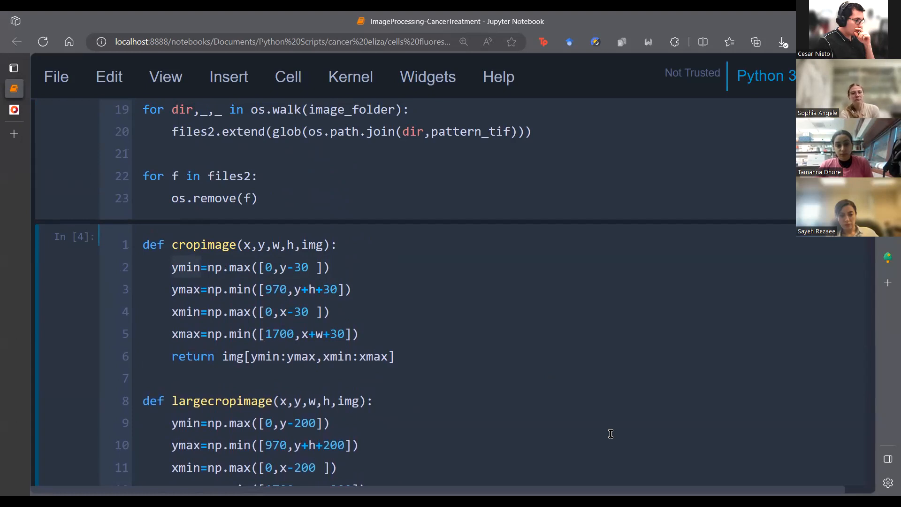
- Switch to the whiteboard, draw a large rectangular frame around the cell outline and a vertical span labelled 30 from the outline to its lower edge
{"action": "key", "text": "alt+Tab"}
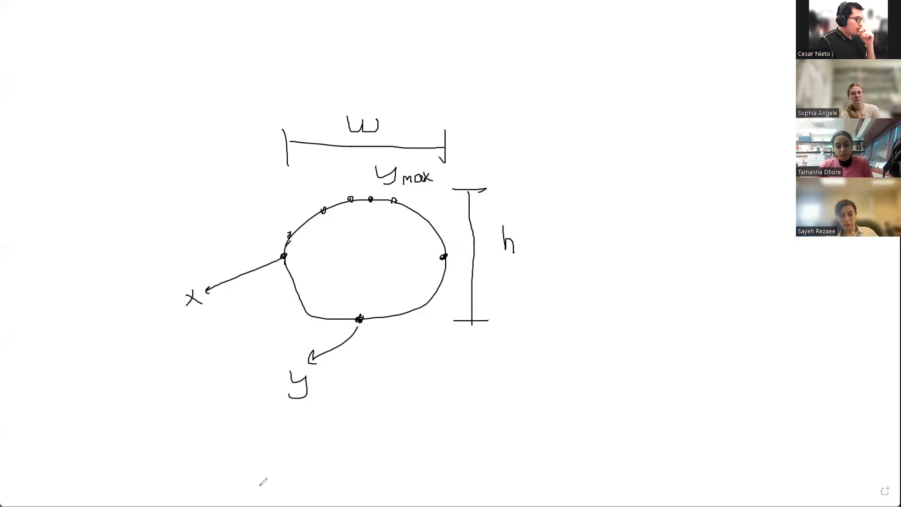
{"action": "mouse_move", "coordinate": [143, 444]}
{"action": "left_mouse_down"}
{"action": "mouse_move", "coordinate": [631, 419]}
{"action": "mouse_move", "coordinate": [591, 104]}
{"action": "mouse_move", "coordinate": [598, 16]}
{"action": "mouse_move", "coordinate": [293, 19]}
{"action": "left_mouse_up"}
{"action": "mouse_move", "coordinate": [165, 24]}
{"action": "left_mouse_down"}
{"action": "mouse_move", "coordinate": [146, 29]}
{"action": "mouse_move", "coordinate": [129, 465]}
{"action": "left_mouse_up"}
{"action": "mouse_move", "coordinate": [370, 325]}
{"action": "left_mouse_down"}
{"action": "mouse_move", "coordinate": [382, 325]}
{"action": "mouse_move", "coordinate": [382, 439]}
{"action": "left_mouse_up"}
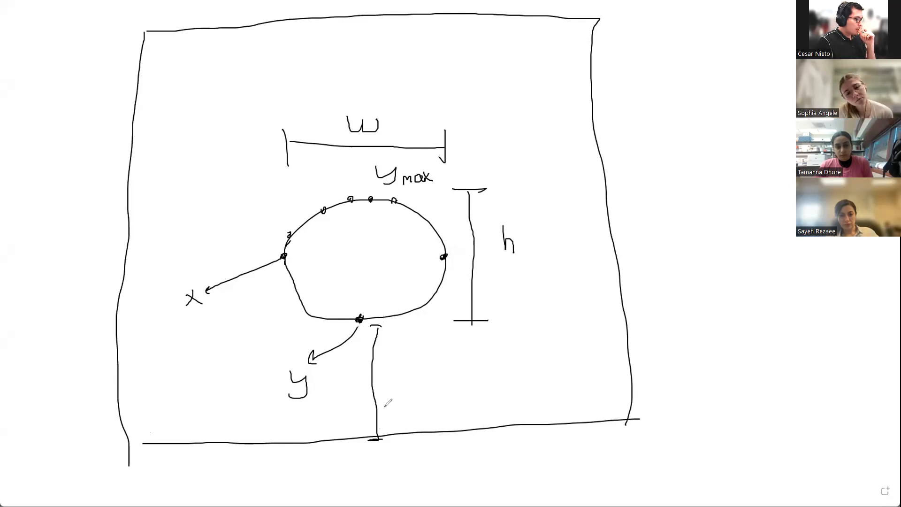
{"action": "mouse_move", "coordinate": [386, 375]}
{"action": "left_mouse_down"}
{"action": "mouse_move", "coordinate": [400, 389]}
{"action": "mouse_move", "coordinate": [392, 398]}
{"action": "mouse_move", "coordinate": [416, 380]}
{"action": "left_mouse_up"}
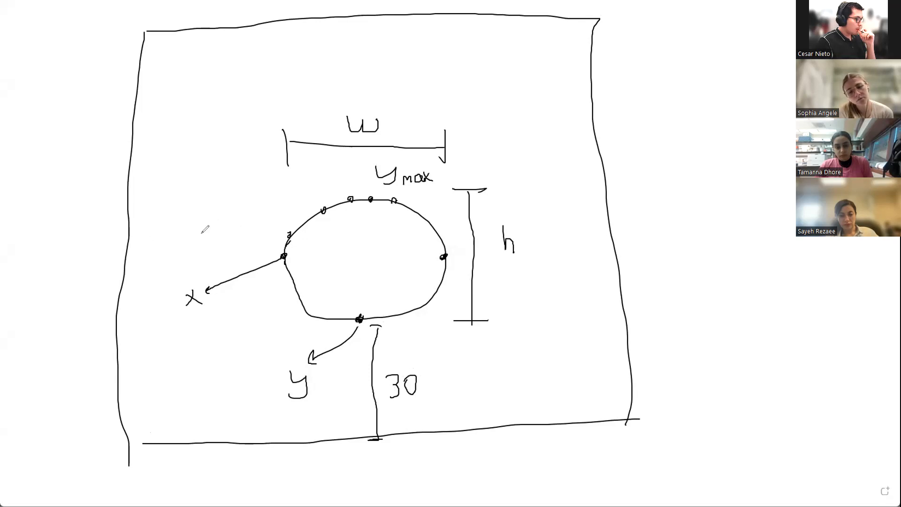
- Draw margin spans beside and above the outline, labelling the one near x 30, and add a horizontal boundary line labelled 0 below the outline
{"action": "mouse_move", "coordinate": [226, 249]}
{"action": "left_mouse_down"}
{"action": "mouse_move", "coordinate": [215, 254]}
{"action": "mouse_move", "coordinate": [273, 250]}
{"action": "left_mouse_up"}
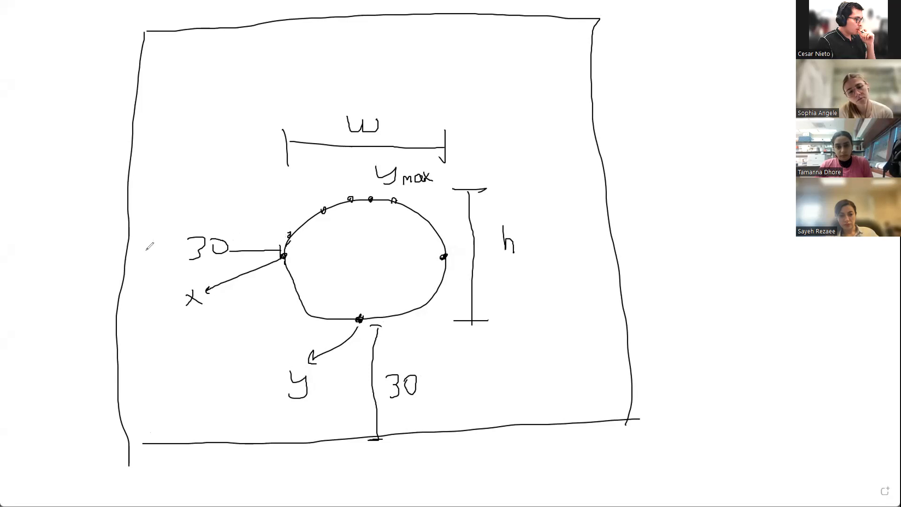
{"action": "left_click_drag", "start_coordinate": [179, 251], "coordinate": [123, 256]}
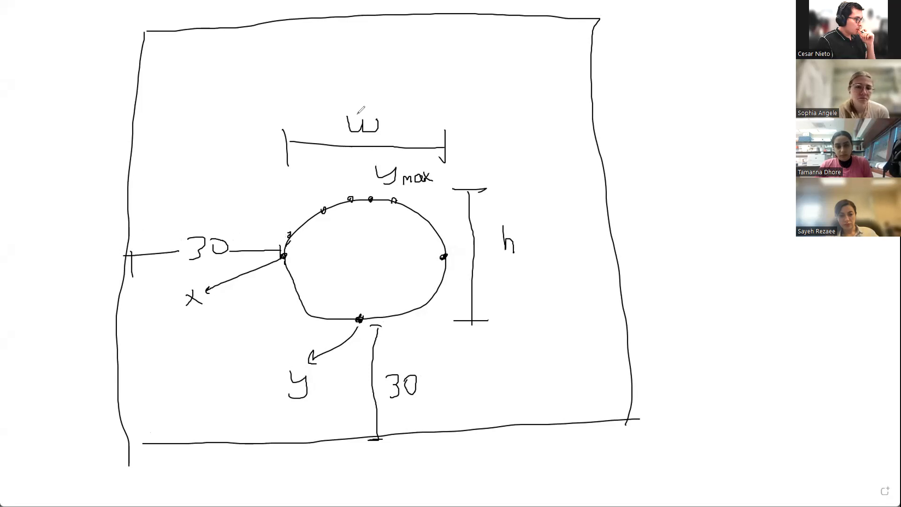
{"action": "left_click_drag", "start_coordinate": [336, 87], "coordinate": [375, 88]}
{"action": "left_click_drag", "start_coordinate": [362, 95], "coordinate": [355, 199]}
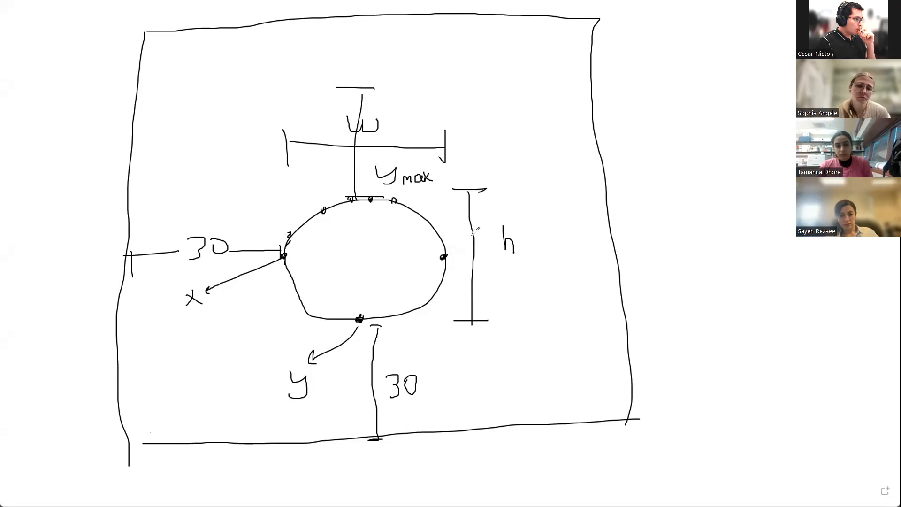
{"action": "mouse_move", "coordinate": [446, 225]}
{"action": "left_mouse_down"}
{"action": "mouse_move", "coordinate": [449, 256]}
{"action": "mouse_move", "coordinate": [566, 266]}
{"action": "mouse_move", "coordinate": [566, 280]}
{"action": "left_mouse_up"}
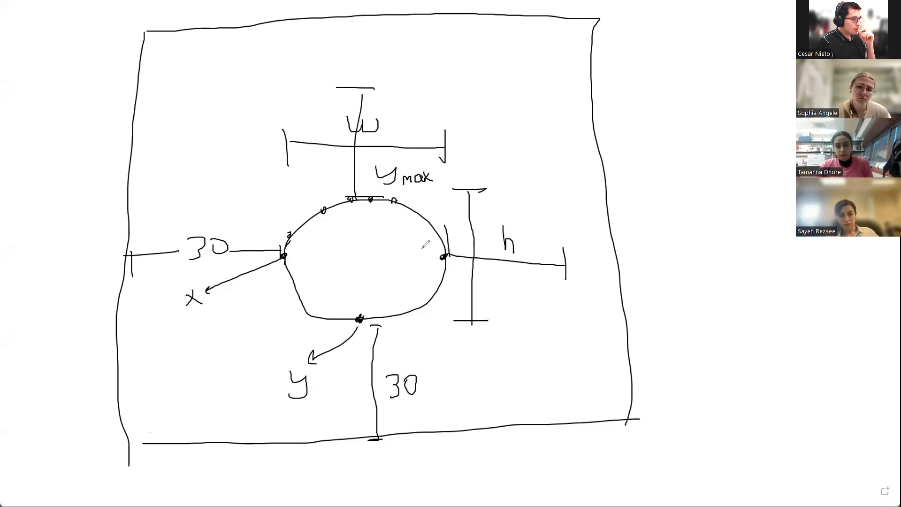
{"action": "left_click_drag", "start_coordinate": [449, 248], "coordinate": [450, 265]}
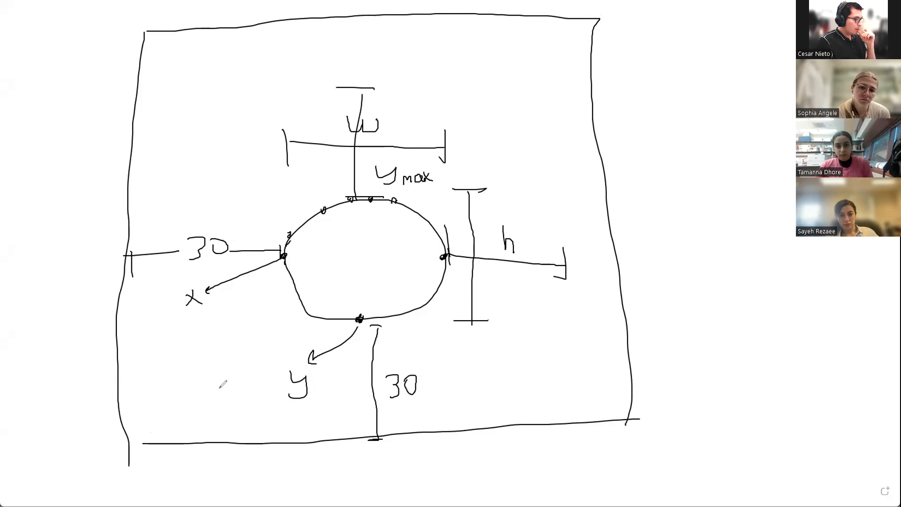
{"action": "mouse_move", "coordinate": [116, 382]}
{"action": "left_mouse_down"}
{"action": "mouse_move", "coordinate": [328, 384]}
{"action": "mouse_move", "coordinate": [766, 361]}
{"action": "left_mouse_up"}
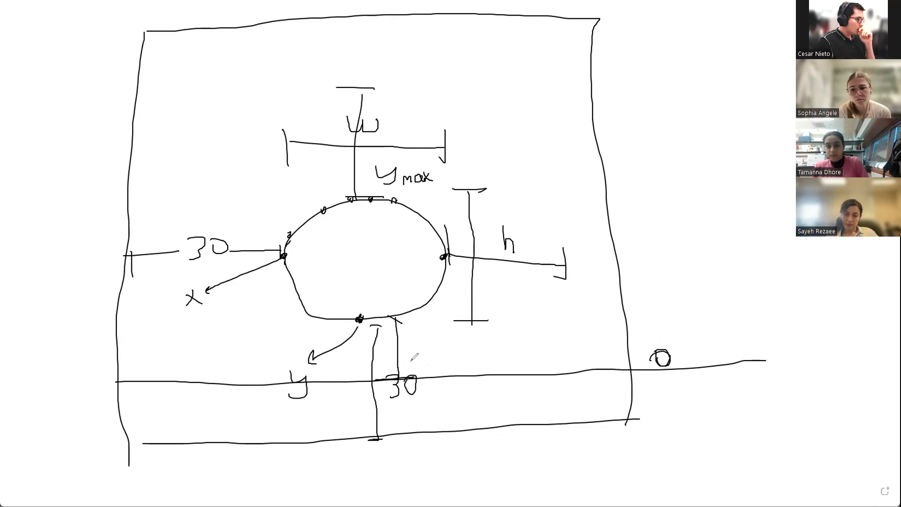
- Switch back to the notebook and examine the limits in cropimage's ymin, ymax, xmin and xmax lines
{"action": "key", "text": "alt+Tab"}
{"action": "left_click", "coordinate": [269, 270]}
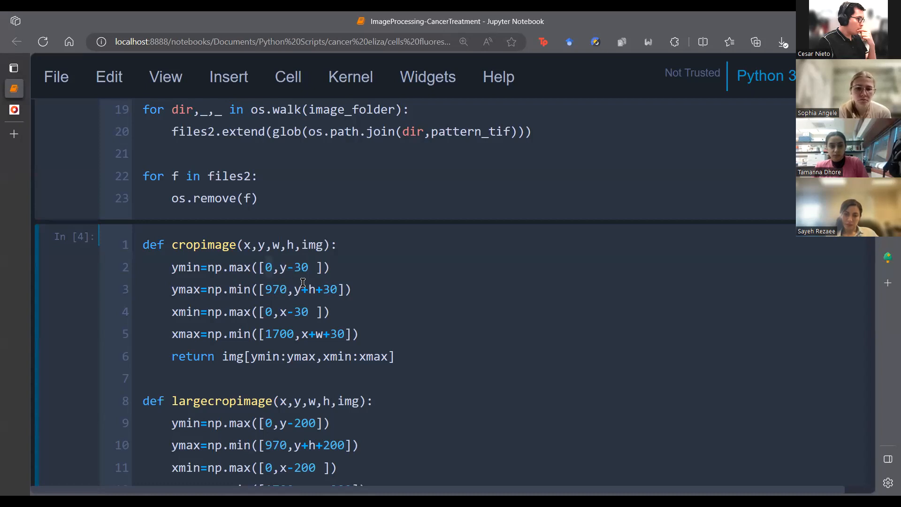
{"action": "left_click_drag", "start_coordinate": [295, 290], "coordinate": [336, 293]}
{"action": "left_click", "coordinate": [257, 291]}
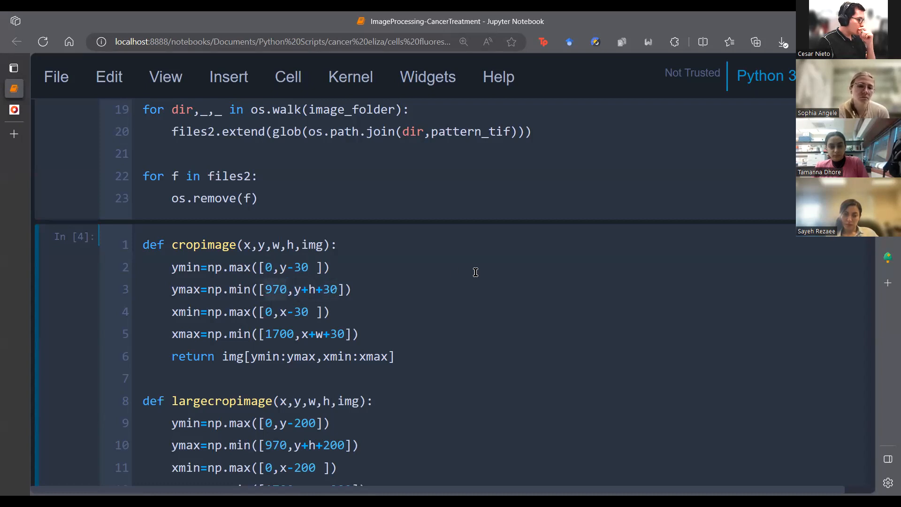
{"action": "key", "text": "Down"}
{"action": "key", "text": "Down"}
{"action": "left_click", "coordinate": [379, 337]}
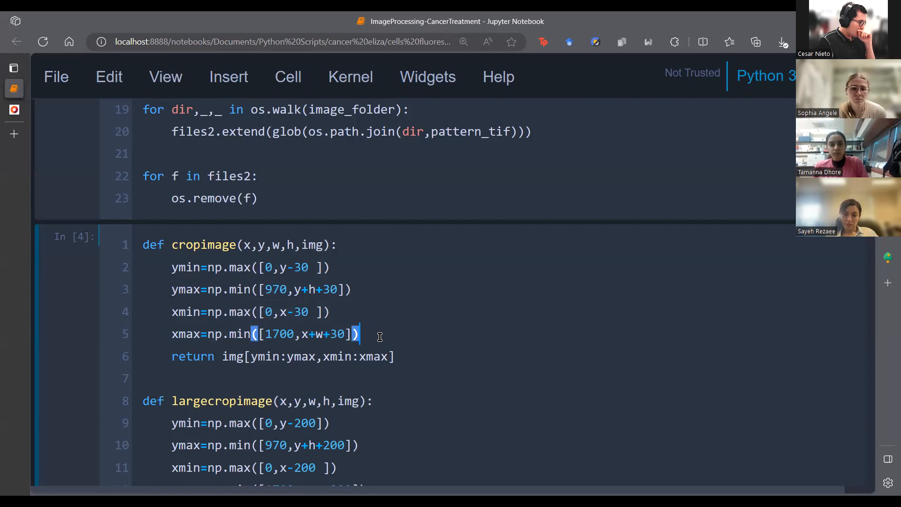
{"action": "left_click_drag", "start_coordinate": [380, 337], "coordinate": [126, 313]}
- Examine the img[ymin:ymax,xmin:xmax] slice that cropimage returns
{"action": "scroll", "coordinate": [344, 378], "scroll_direction": "down", "scroll_amount": 4}
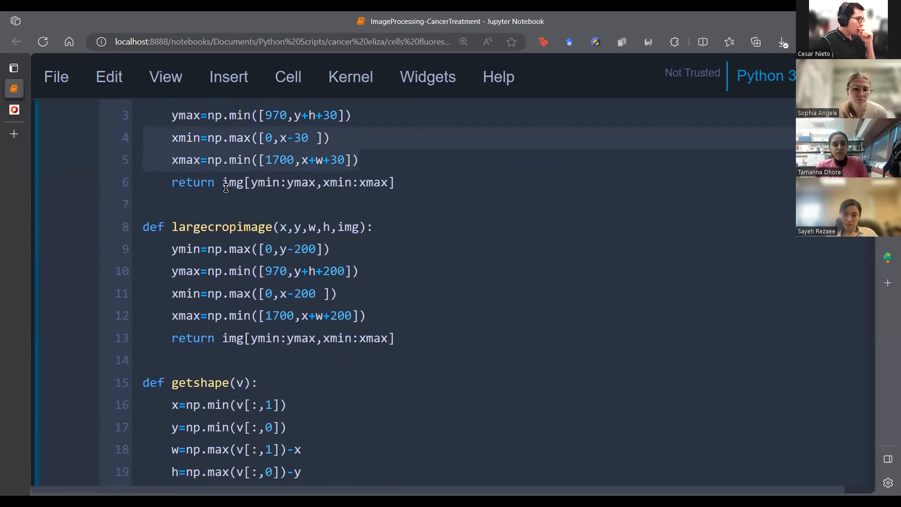
{"action": "scroll", "coordinate": [226, 193], "scroll_direction": "up", "scroll_amount": 3}
{"action": "left_click_drag", "start_coordinate": [219, 293], "coordinate": [402, 295]}
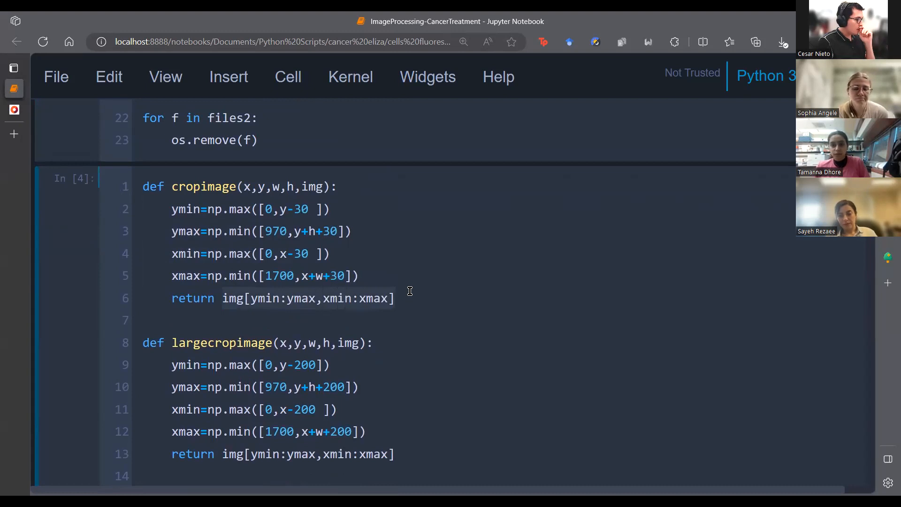
{"action": "left_click_drag", "start_coordinate": [282, 297], "coordinate": [389, 299]}
- Examine the largecropimage function and the 200 offset in its ymin line
{"action": "scroll", "coordinate": [359, 296], "scroll_direction": "down", "scroll_amount": 3}
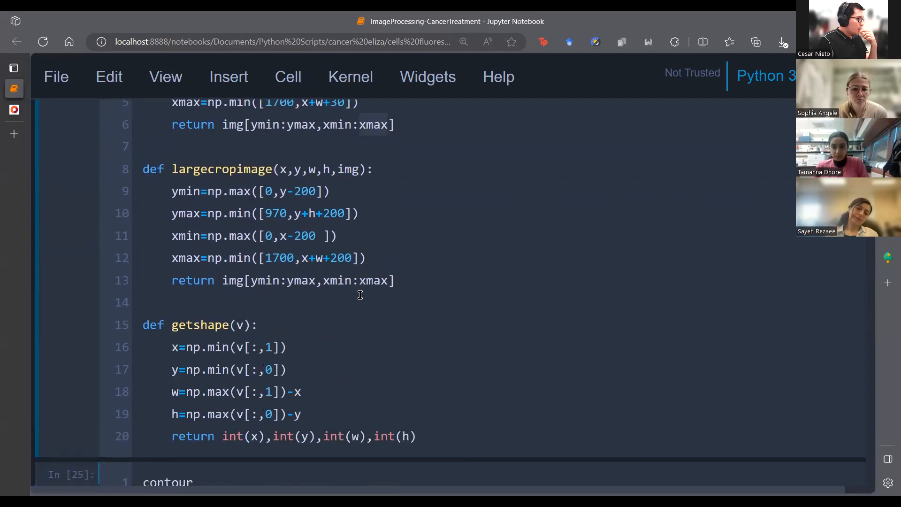
{"action": "scroll", "coordinate": [359, 294], "scroll_direction": "up", "scroll_amount": 2}
{"action": "left_click_drag", "start_coordinate": [207, 284], "coordinate": [285, 282]}
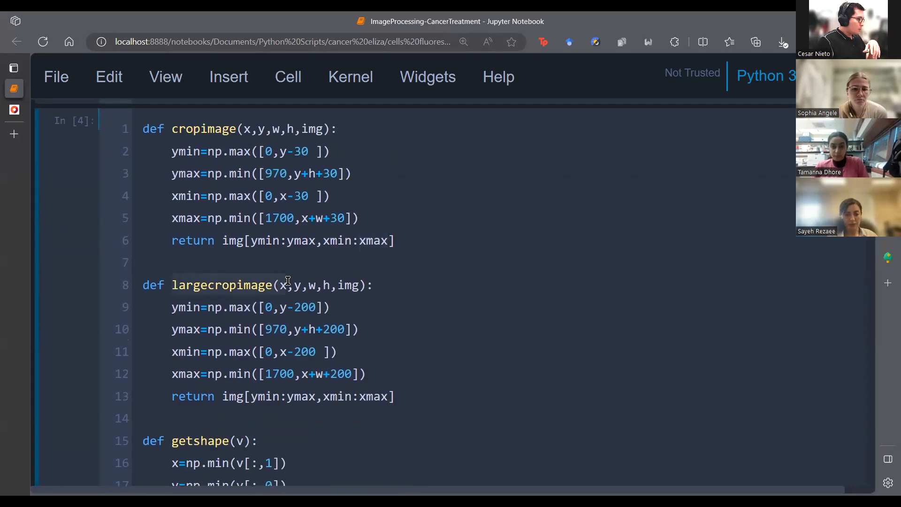
{"action": "left_click_drag", "start_coordinate": [317, 308], "coordinate": [295, 308]}
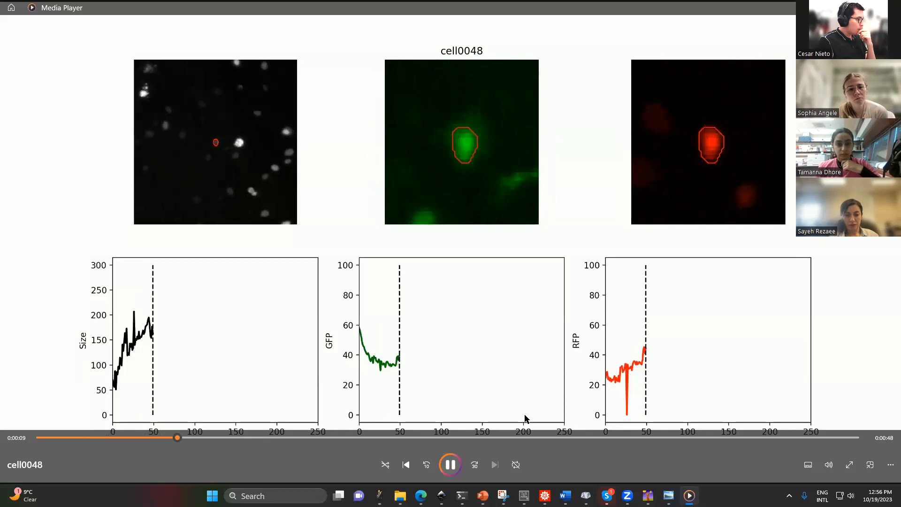
- Annotate the cell0048 video in Media Player with a span labelled 200 under the grayscale image and one labelled 30 under the green image
{"action": "left_click_drag", "start_coordinate": [161, 140], "coordinate": [123, 136]}
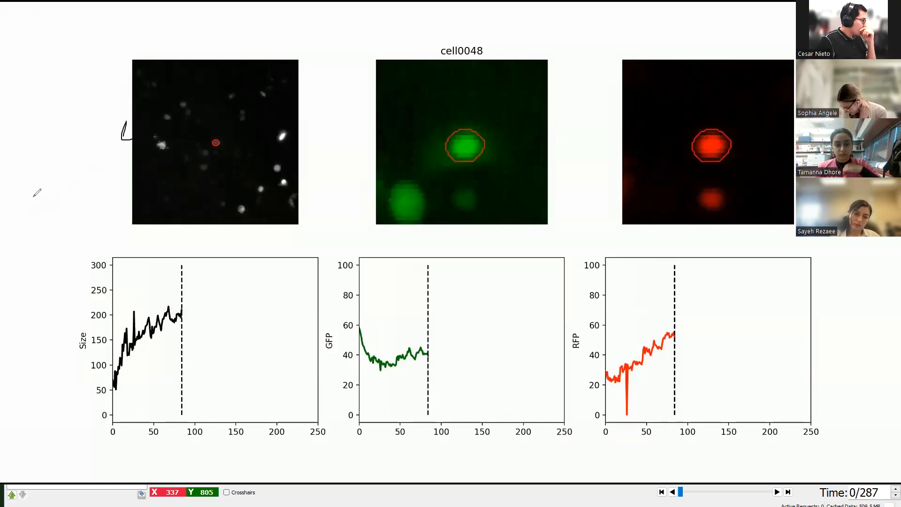
{"action": "mouse_move", "coordinate": [210, 228]}
{"action": "left_mouse_down"}
{"action": "mouse_move", "coordinate": [132, 229]}
{"action": "mouse_move", "coordinate": [169, 248]}
{"action": "mouse_move", "coordinate": [193, 239]}
{"action": "left_mouse_up"}
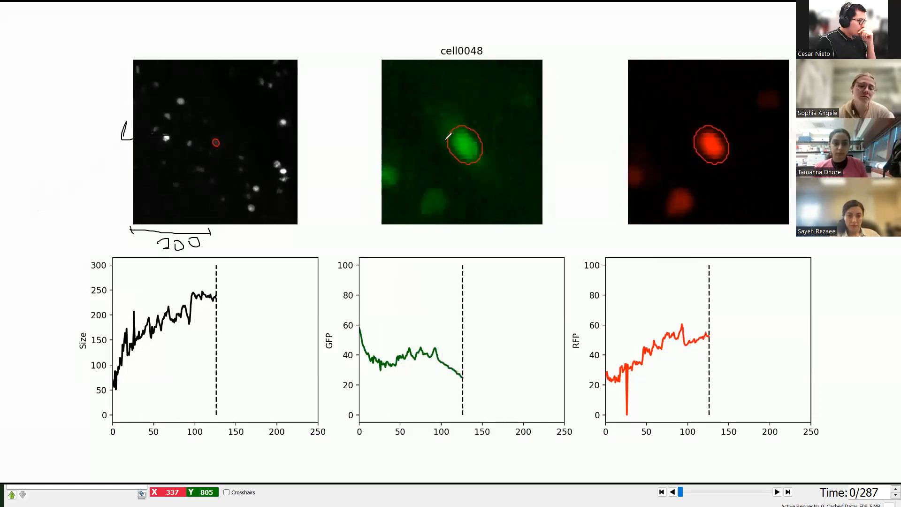
{"action": "left_click", "coordinate": [444, 233]}
{"action": "mouse_move", "coordinate": [443, 233]}
{"action": "left_mouse_down"}
{"action": "mouse_move", "coordinate": [442, 249]}
{"action": "mouse_move", "coordinate": [382, 240]}
{"action": "mouse_move", "coordinate": [397, 253]}
{"action": "mouse_move", "coordinate": [418, 251]}
{"action": "mouse_move", "coordinate": [410, 249]}
{"action": "left_mouse_up"}
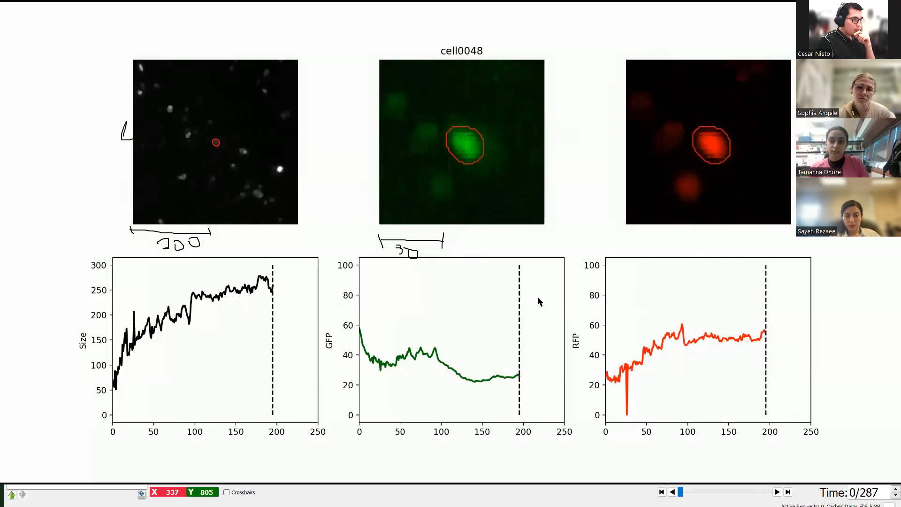
- Return to the notebook and locate the getshape(contours[0]) and largecropimage calls inside the cell-processing loop
{"action": "key", "text": "alt+Tab"}
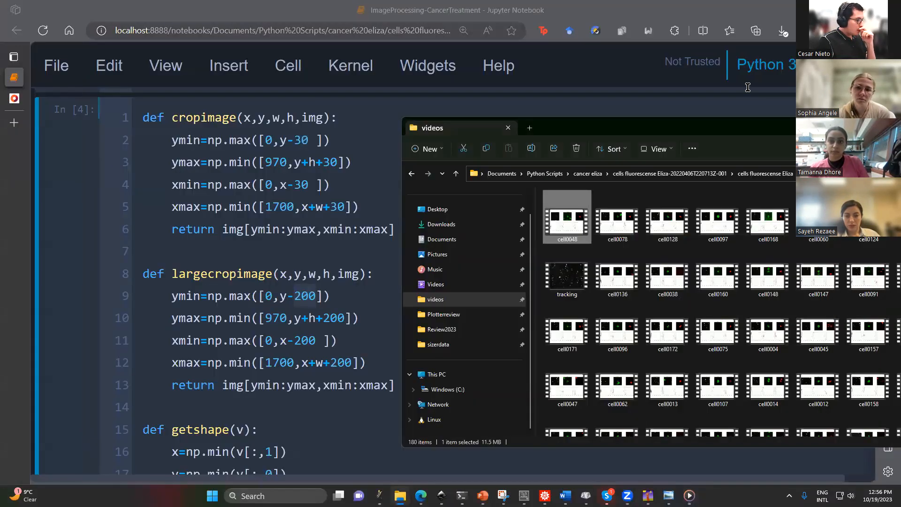
{"action": "left_click", "coordinate": [135, 281]}
{"action": "scroll", "coordinate": [75, 305], "scroll_direction": "down", "scroll_amount": 15}
{"action": "scroll", "coordinate": [80, 317], "scroll_direction": "up", "scroll_amount": 15}
{"action": "scroll", "coordinate": [166, 324], "scroll_direction": "down", "scroll_amount": 2}
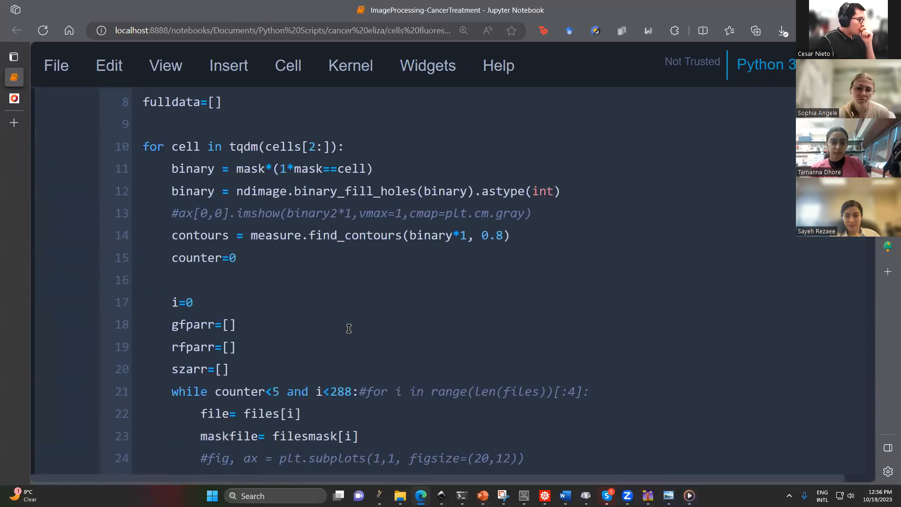
{"action": "scroll", "coordinate": [349, 328], "scroll_direction": "down", "scroll_amount": 5}
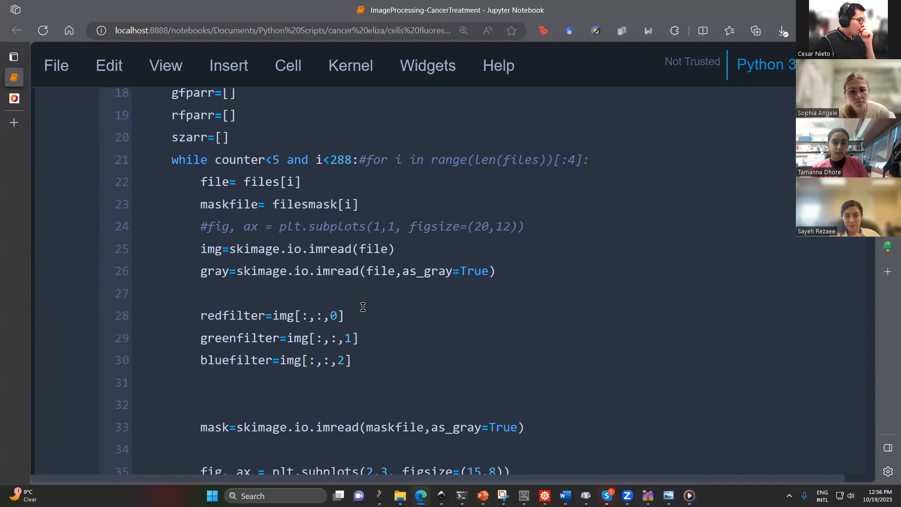
{"action": "scroll", "coordinate": [363, 307], "scroll_direction": "down", "scroll_amount": 6}
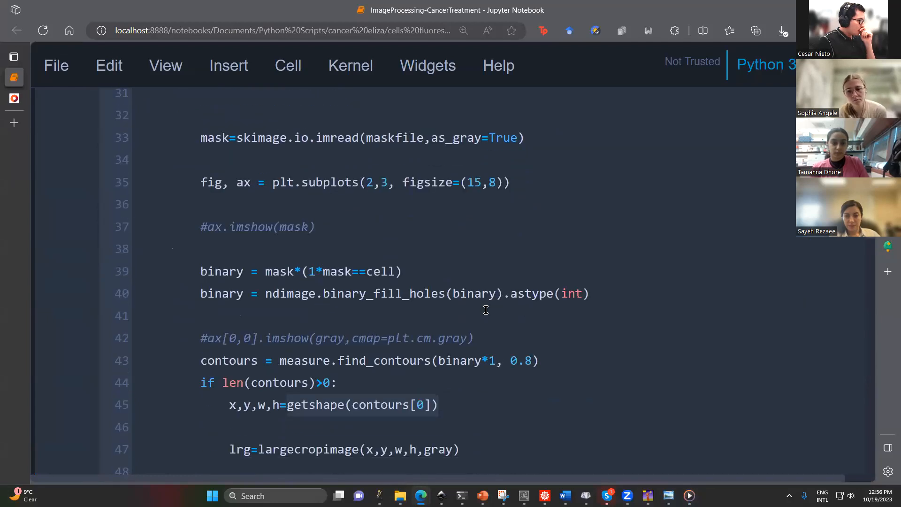
{"action": "scroll", "coordinate": [486, 309], "scroll_direction": "down", "scroll_amount": 5}
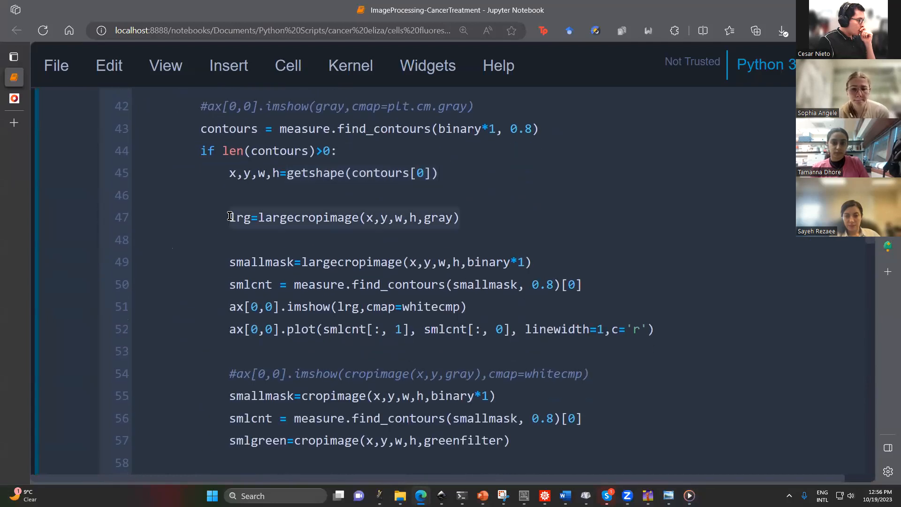
- Examine the find_contours, ax[0,0].imshow and ax[0,0].plot lines that display the large crop with its red contour
{"action": "left_click_drag", "start_coordinate": [568, 286], "coordinate": [232, 283]}
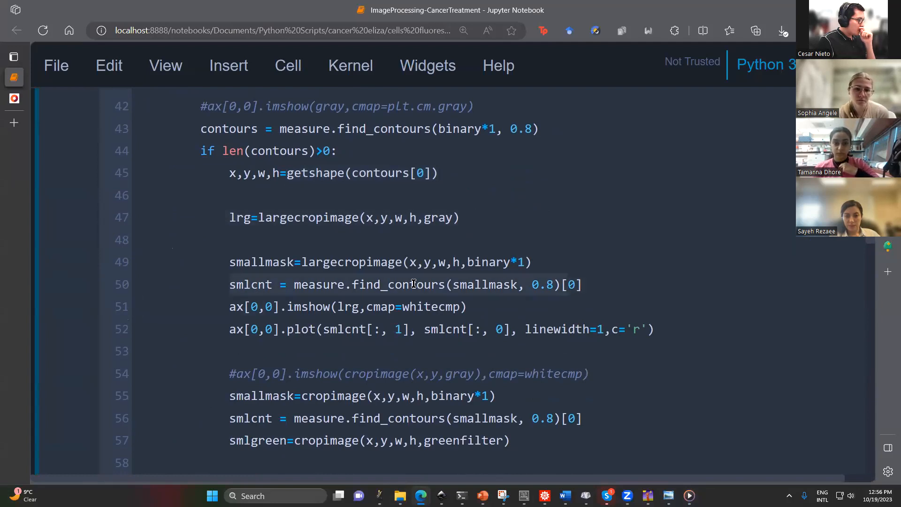
{"action": "left_click_drag", "start_coordinate": [481, 308], "coordinate": [224, 311]}
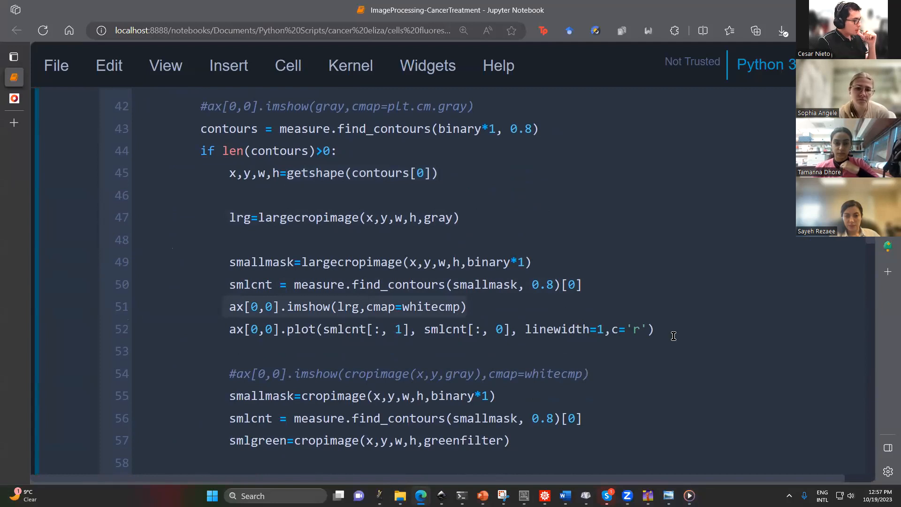
{"action": "scroll", "coordinate": [622, 323], "scroll_direction": "down", "scroll_amount": 3}
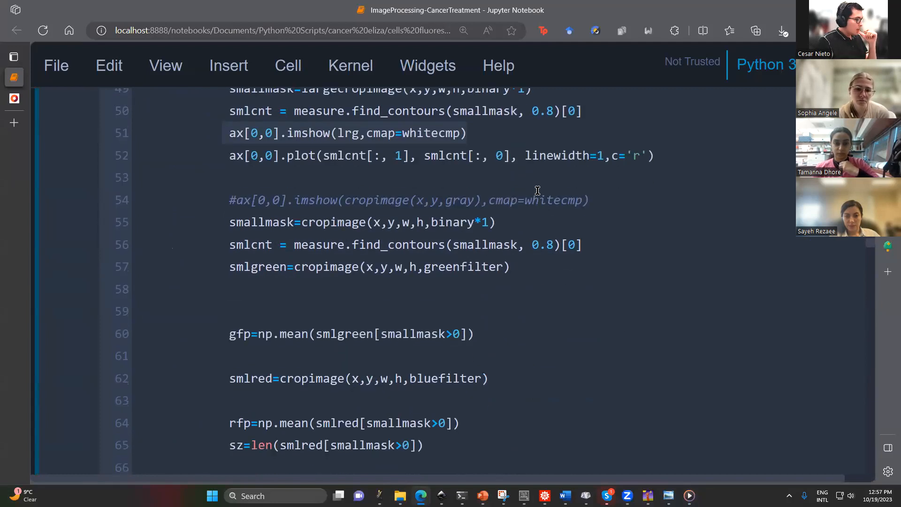
{"action": "left_click", "coordinate": [674, 162]}
{"action": "left_click_drag", "start_coordinate": [228, 167], "coordinate": [223, 159]}
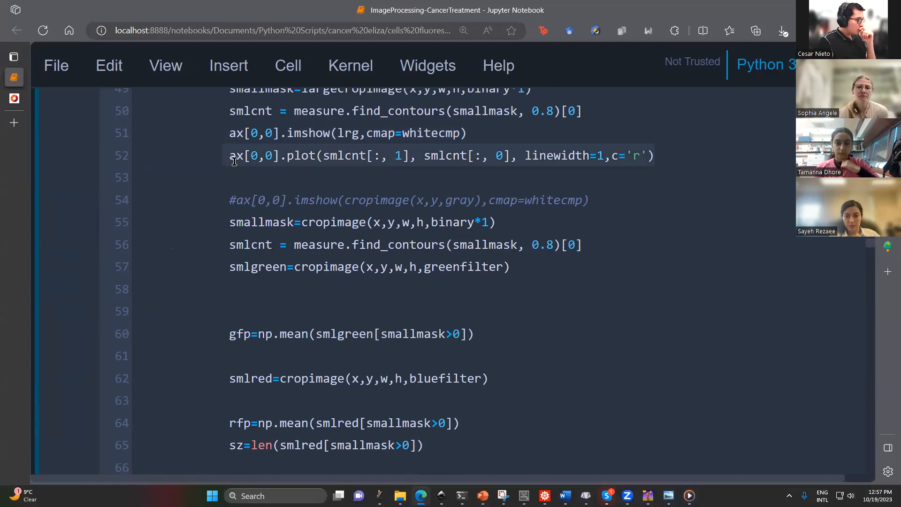
- Examine the [0,0] subplot index in the imshow line for the large crop
{"action": "scroll", "coordinate": [449, 296], "scroll_direction": "down", "scroll_amount": 3}
{"action": "scroll", "coordinate": [450, 295], "scroll_direction": "up", "scroll_amount": 5}
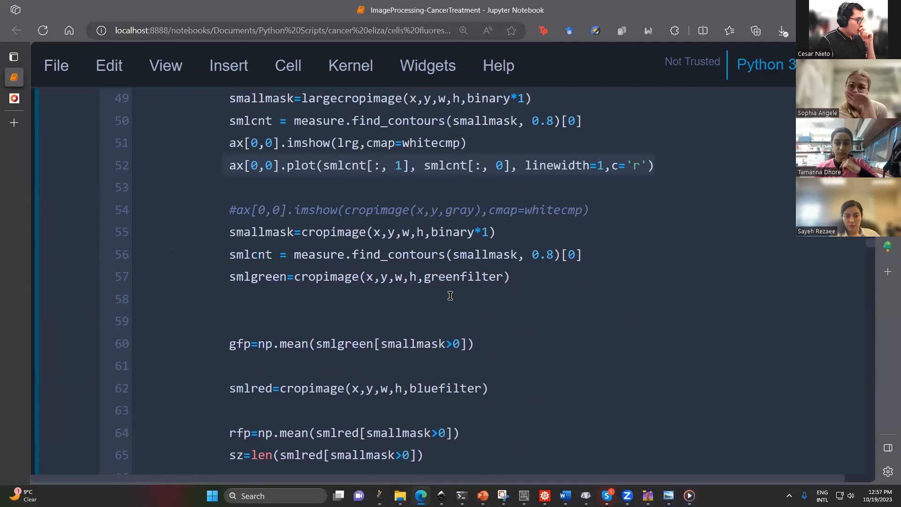
{"action": "left_click", "coordinate": [278, 190]}
{"action": "left_click_drag", "start_coordinate": [279, 191], "coordinate": [245, 191]}
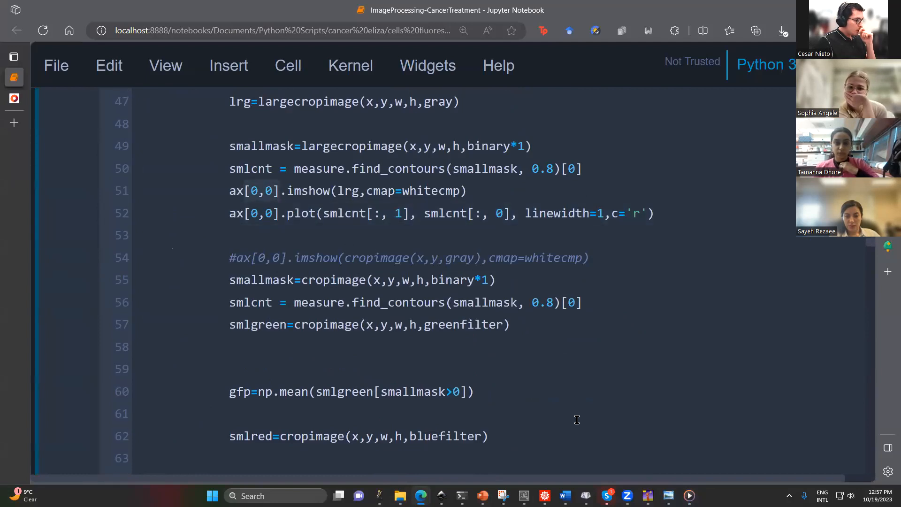
- Label the cell0048 video's three image subplots ax(0,0), ax(0,1) and ax(0,2), and the Size plot ax(1,0), in Media Player
{"action": "key", "text": "alt+Tab"}
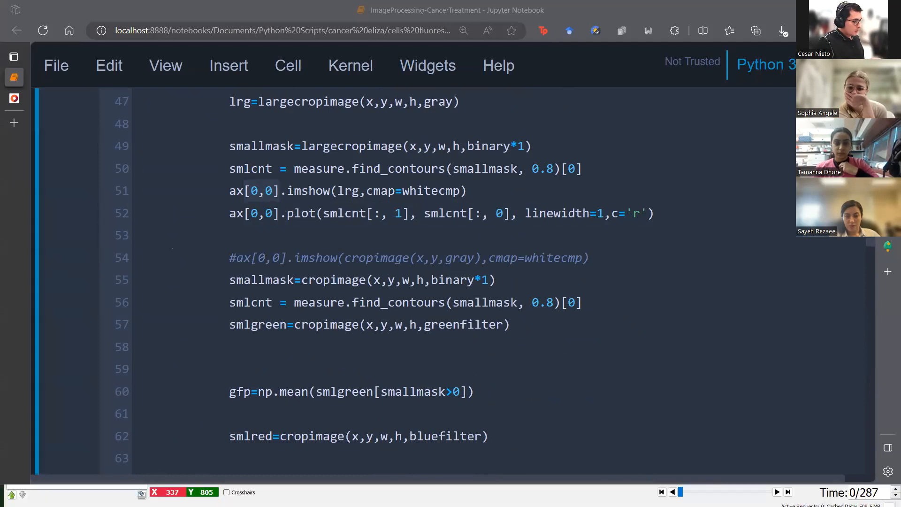
{"action": "key", "text": "alt+Tab"}
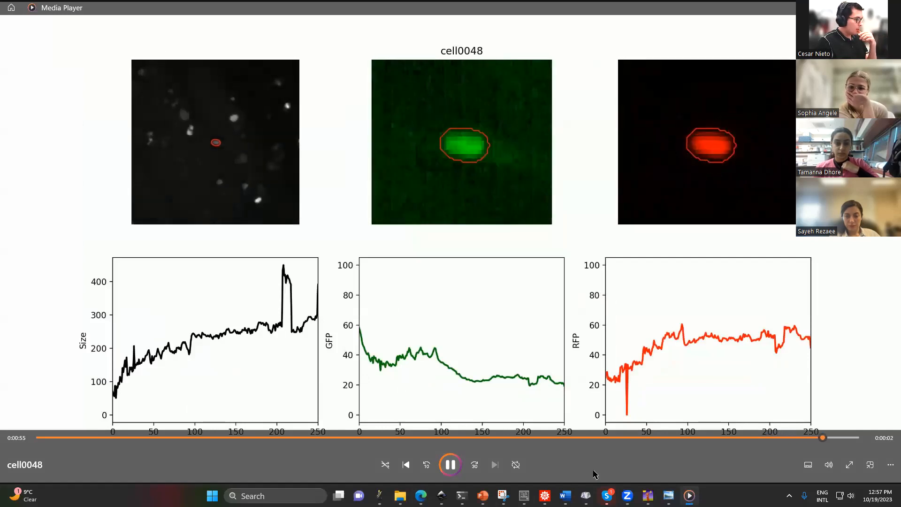
{"action": "left_click_drag", "start_coordinate": [197, 230], "coordinate": [227, 247]}
{"action": "mouse_move", "coordinate": [229, 238]}
{"action": "left_mouse_down"}
{"action": "mouse_move", "coordinate": [239, 248]}
{"action": "mouse_move", "coordinate": [265, 244]}
{"action": "left_mouse_up"}
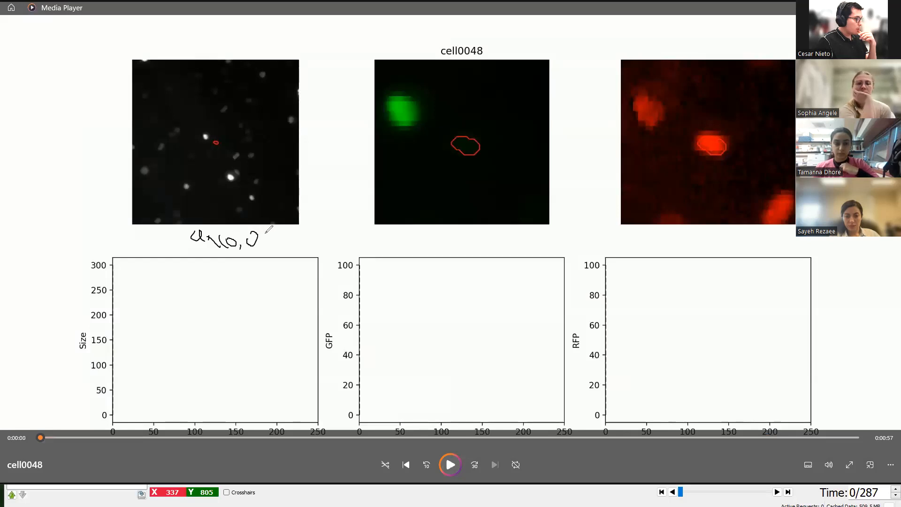
{"action": "mouse_move", "coordinate": [435, 231]}
{"action": "left_mouse_down"}
{"action": "mouse_move", "coordinate": [442, 246]}
{"action": "mouse_move", "coordinate": [470, 234]}
{"action": "mouse_move", "coordinate": [475, 249]}
{"action": "mouse_move", "coordinate": [502, 250]}
{"action": "left_mouse_up"}
{"action": "left_click_drag", "start_coordinate": [686, 229], "coordinate": [705, 241]}
{"action": "mouse_move", "coordinate": [706, 230]}
{"action": "left_mouse_down"}
{"action": "mouse_move", "coordinate": [691, 241]}
{"action": "mouse_move", "coordinate": [714, 248]}
{"action": "mouse_move", "coordinate": [722, 238]}
{"action": "left_mouse_up"}
{"action": "left_click_drag", "start_coordinate": [481, 238], "coordinate": [492, 245]}
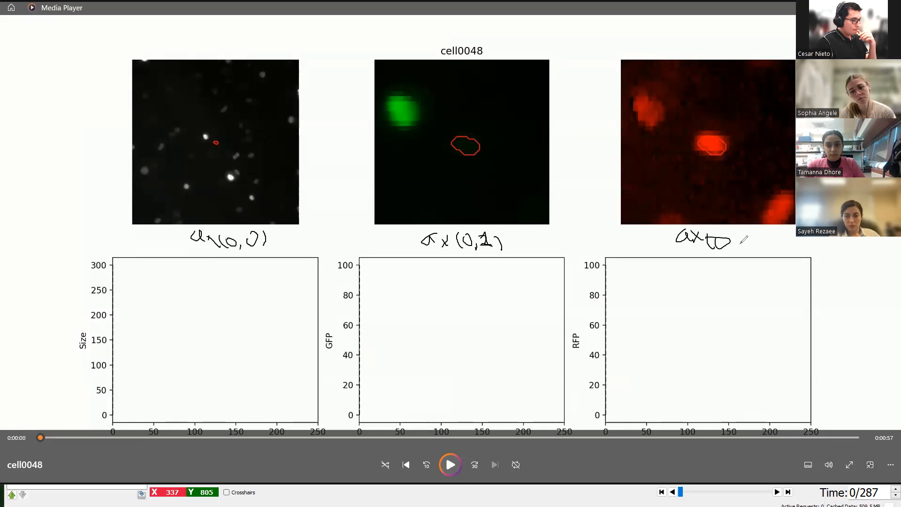
{"action": "left_click_drag", "start_coordinate": [743, 241], "coordinate": [762, 255]}
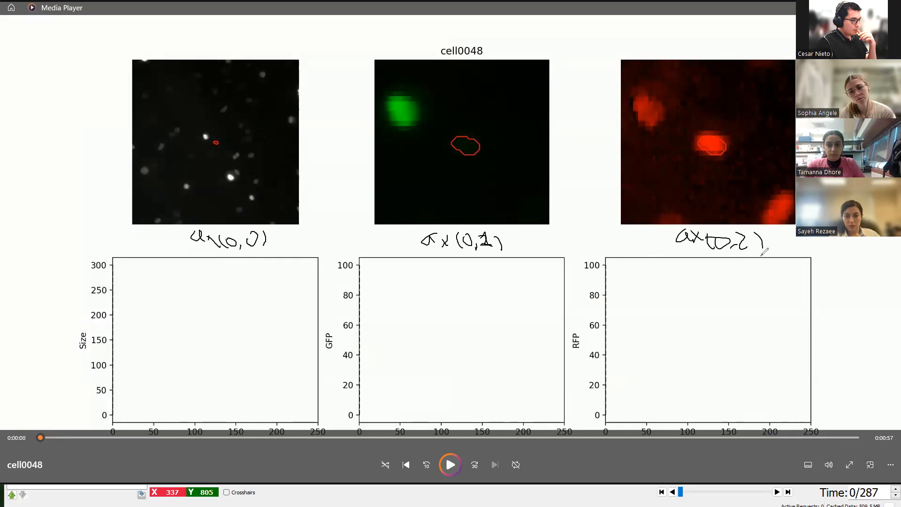
{"action": "mouse_move", "coordinate": [184, 381]}
{"action": "left_mouse_down"}
{"action": "mouse_move", "coordinate": [221, 397]}
{"action": "mouse_move", "coordinate": [272, 385]}
{"action": "mouse_move", "coordinate": [278, 398]}
{"action": "left_mouse_up"}
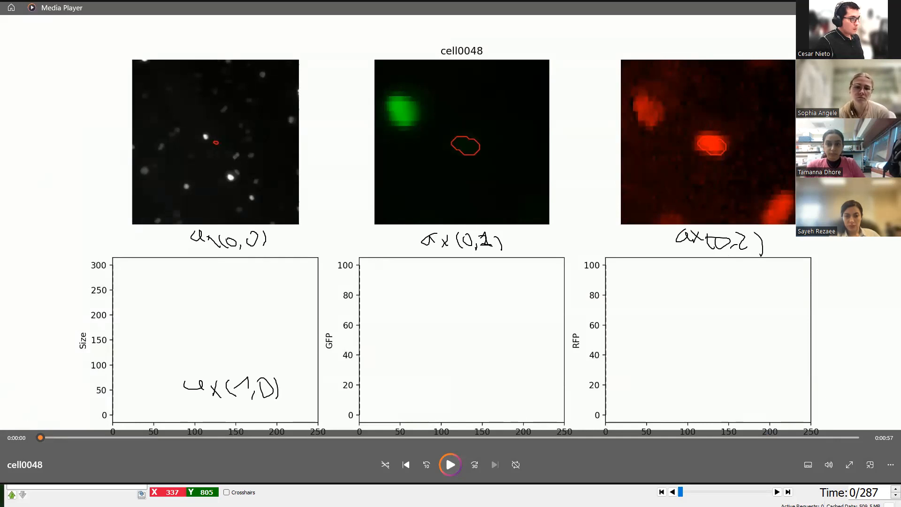
- Return to the notebook, clear the handwritten labels, and examine the ax[0,0] imshow and plot calls for the large crop
{"action": "key", "text": "alt+Tab"}
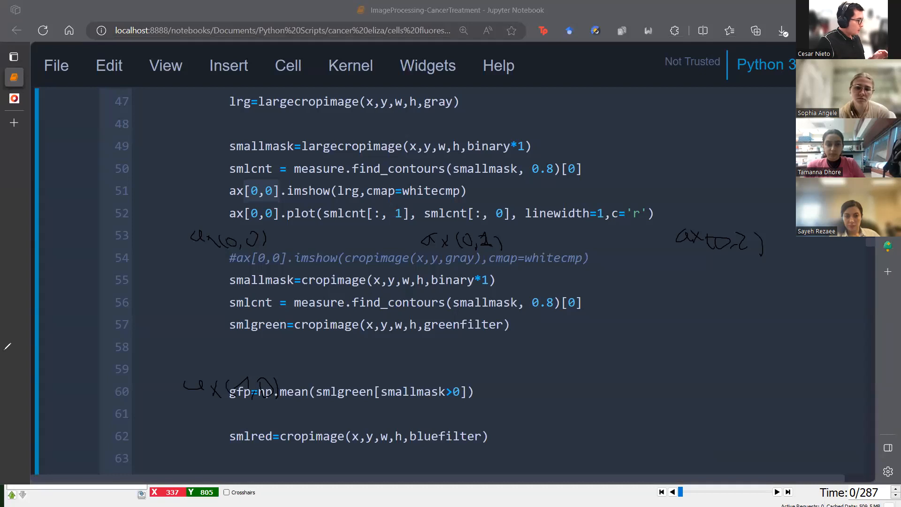
{"action": "left_click", "coordinate": [69, 308]}
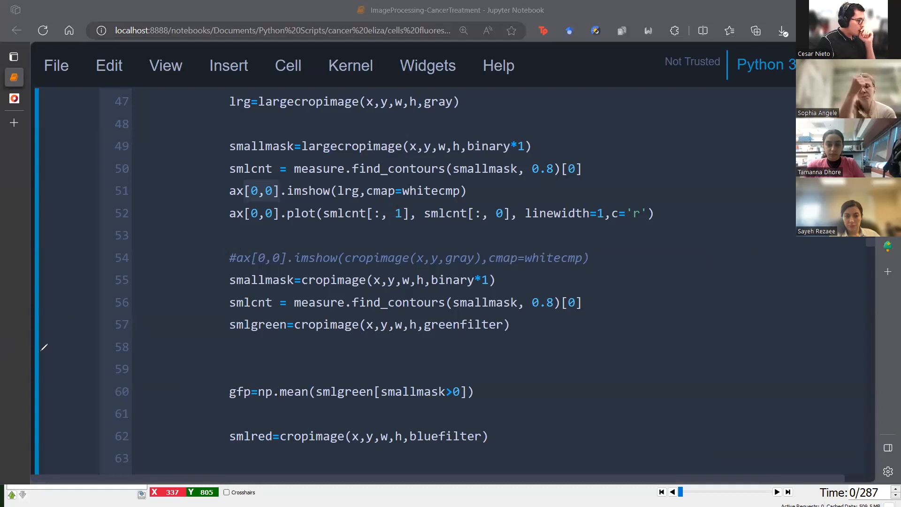
{"action": "left_click_drag", "start_coordinate": [244, 192], "coordinate": [277, 191]}
{"action": "left_click", "coordinate": [277, 191]}
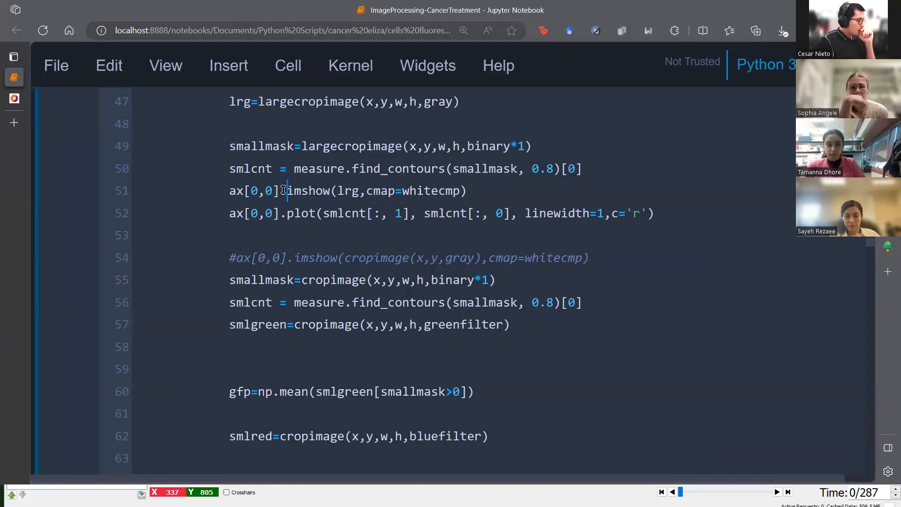
{"action": "left_click", "coordinate": [462, 191]}
{"action": "left_click_drag", "start_coordinate": [462, 187], "coordinate": [480, 185]}
{"action": "key", "text": "ctrl+z"}
{"action": "left_click_drag", "start_coordinate": [288, 213], "coordinate": [467, 212]}
- Examine the gfp line that applies np.mean to smlgreen within smallmask>0
{"action": "scroll", "coordinate": [411, 292], "scroll_direction": "down", "scroll_amount": 4}
{"action": "scroll", "coordinate": [411, 293], "scroll_direction": "up", "scroll_amount": 3}
{"action": "scroll", "coordinate": [411, 293], "scroll_direction": "down", "scroll_amount": 2}
{"action": "scroll", "coordinate": [225, 292], "scroll_direction": "up", "scroll_amount": 1}
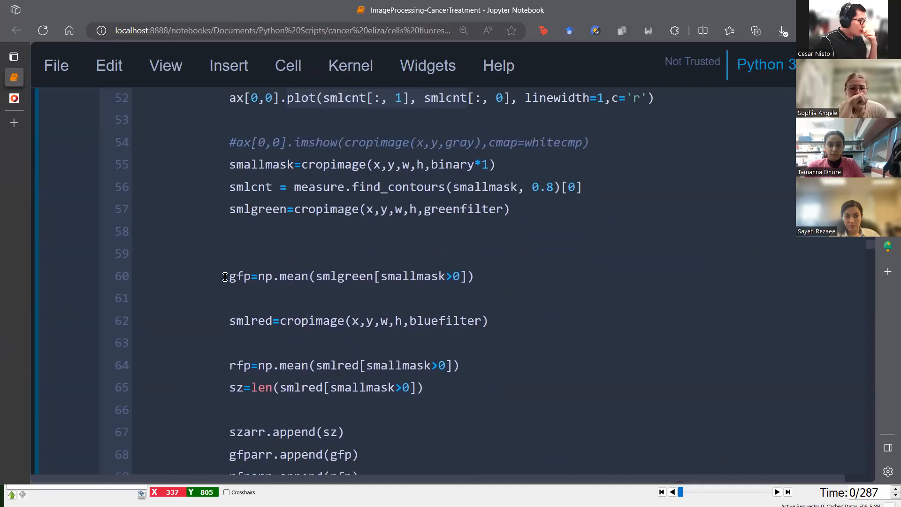
{"action": "left_click_drag", "start_coordinate": [229, 277], "coordinate": [243, 279]}
{"action": "left_click", "coordinate": [260, 279]}
{"action": "left_click_drag", "start_coordinate": [308, 276], "coordinate": [261, 277]}
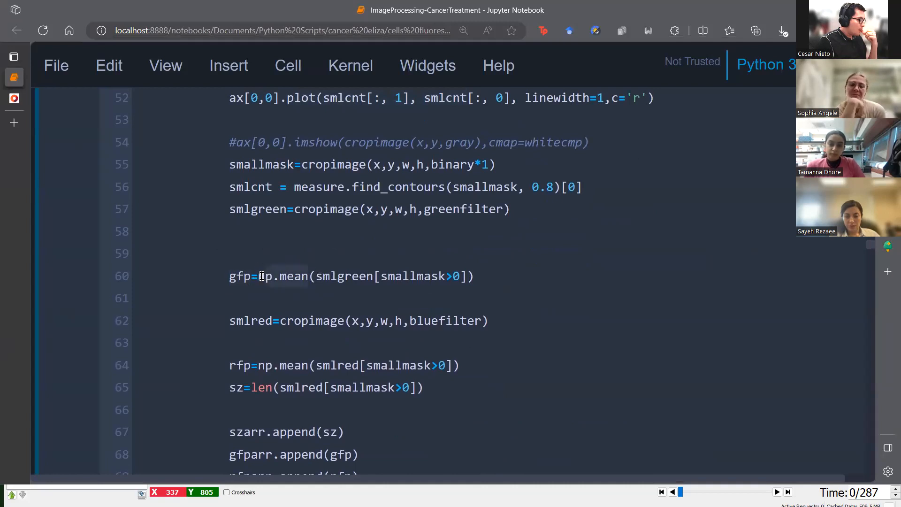
{"action": "left_click_drag", "start_coordinate": [322, 276], "coordinate": [470, 280]}
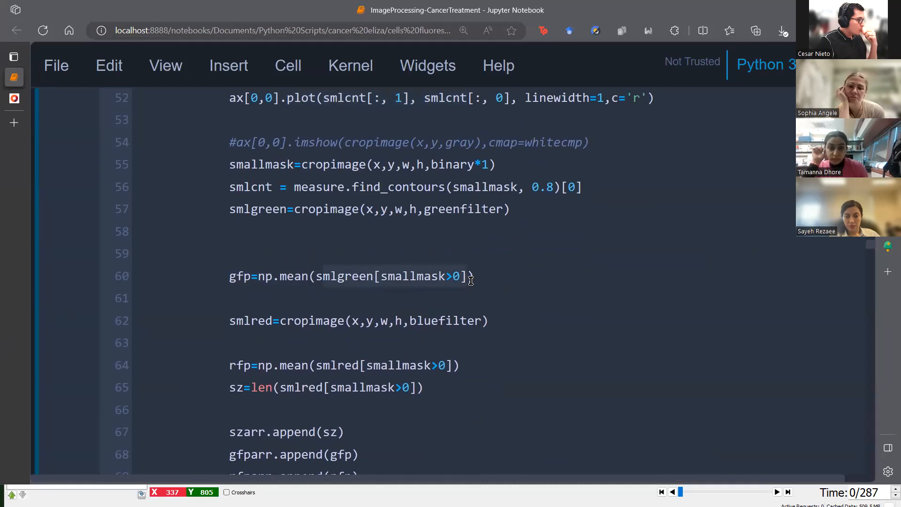
{"action": "left_click", "coordinate": [338, 258]}
{"action": "left_click_drag", "start_coordinate": [316, 277], "coordinate": [469, 283]}
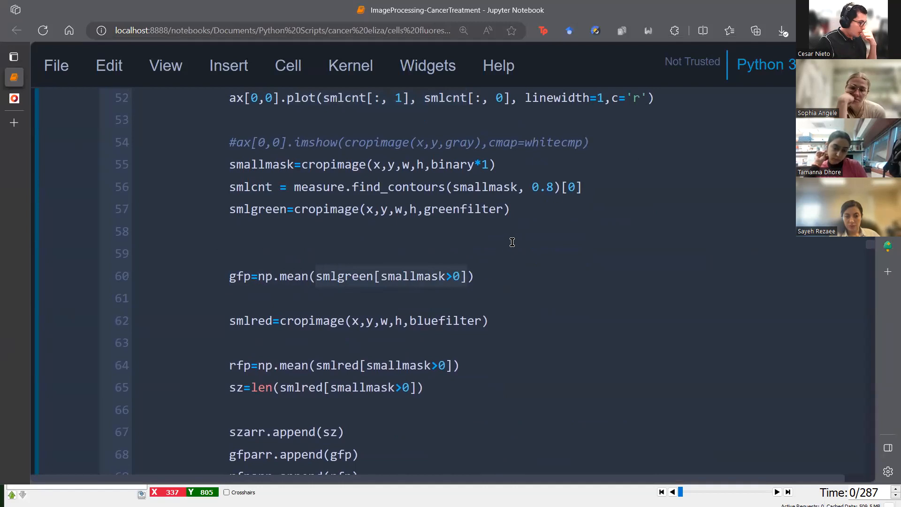
{"action": "left_click", "coordinate": [462, 278]}
{"action": "left_click_drag", "start_coordinate": [462, 278], "coordinate": [382, 275]}
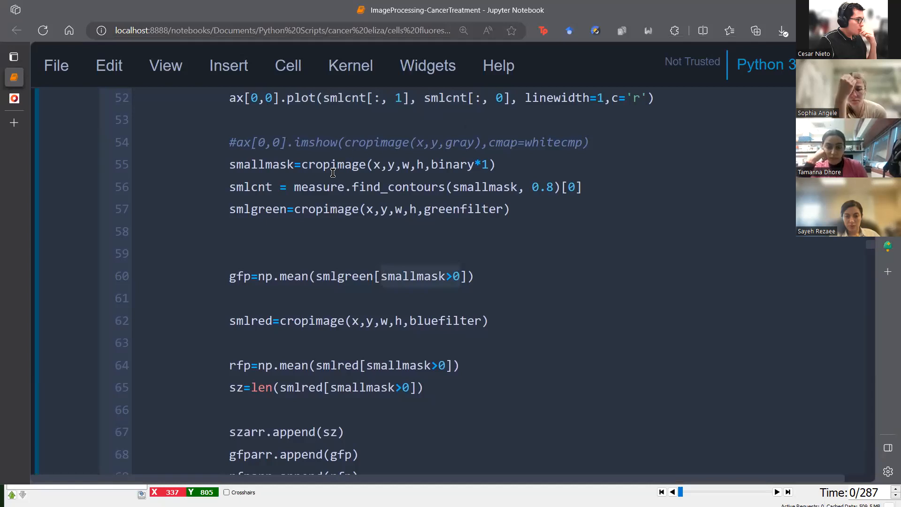
- Trace smallmask and smlgreen from their cropimage definitions to their use in the gfp mean calculation
{"action": "left_click_drag", "start_coordinate": [296, 166], "coordinate": [228, 164]}
{"action": "left_click_drag", "start_coordinate": [314, 164], "coordinate": [513, 164]}
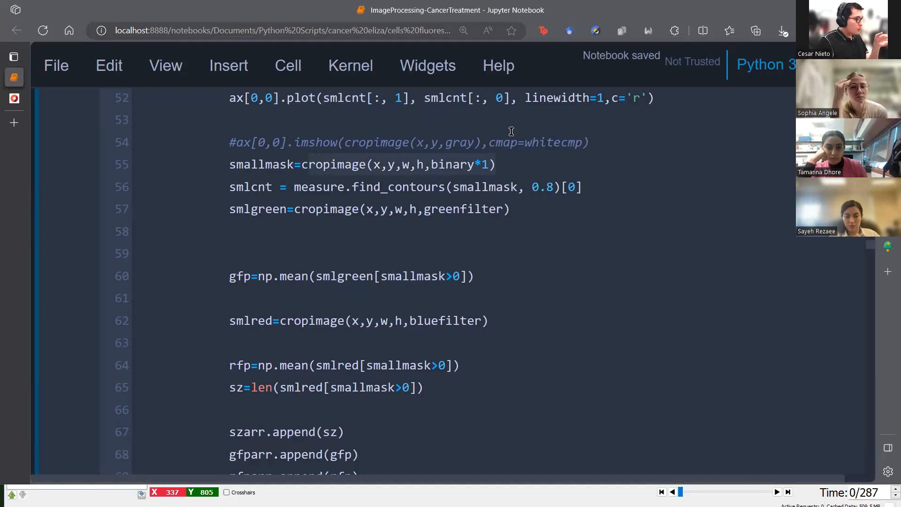
{"action": "left_click", "coordinate": [479, 158]}
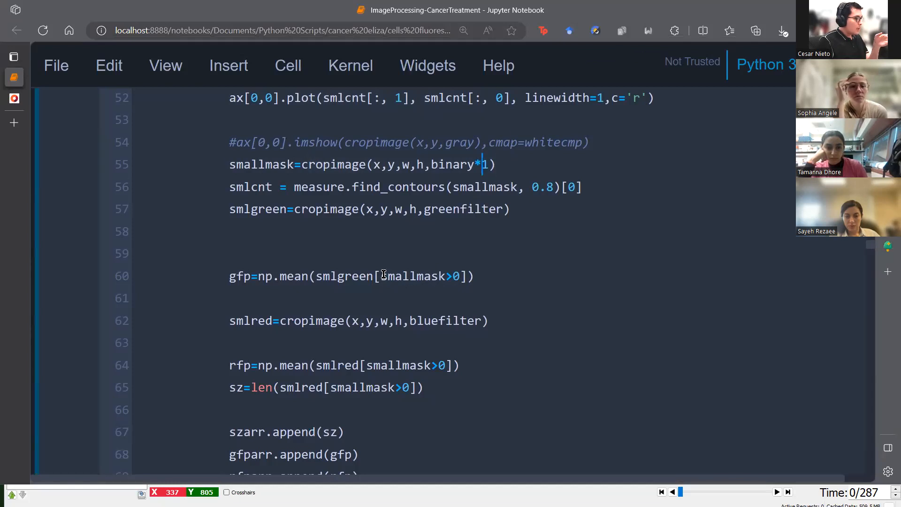
{"action": "left_click_drag", "start_coordinate": [317, 276], "coordinate": [373, 276]}
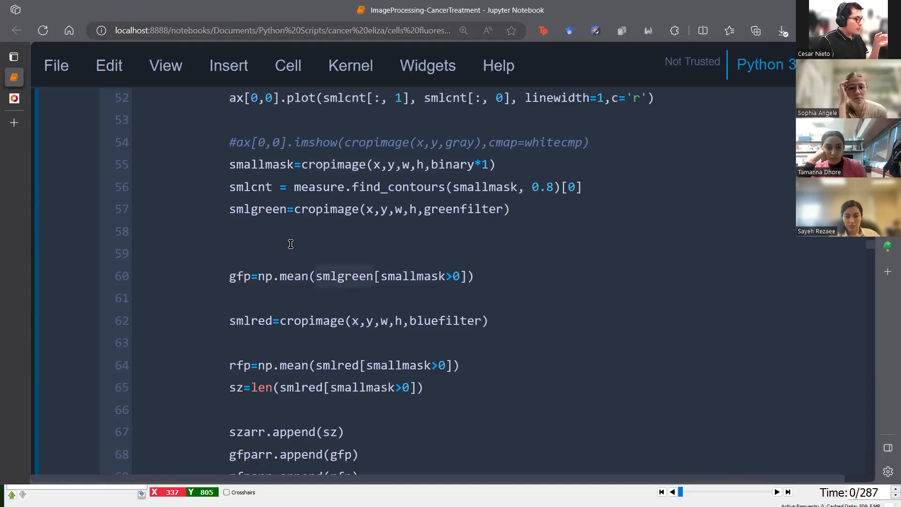
{"action": "left_click_drag", "start_coordinate": [503, 210], "coordinate": [425, 213]}
{"action": "left_click_drag", "start_coordinate": [280, 210], "coordinate": [233, 212]}
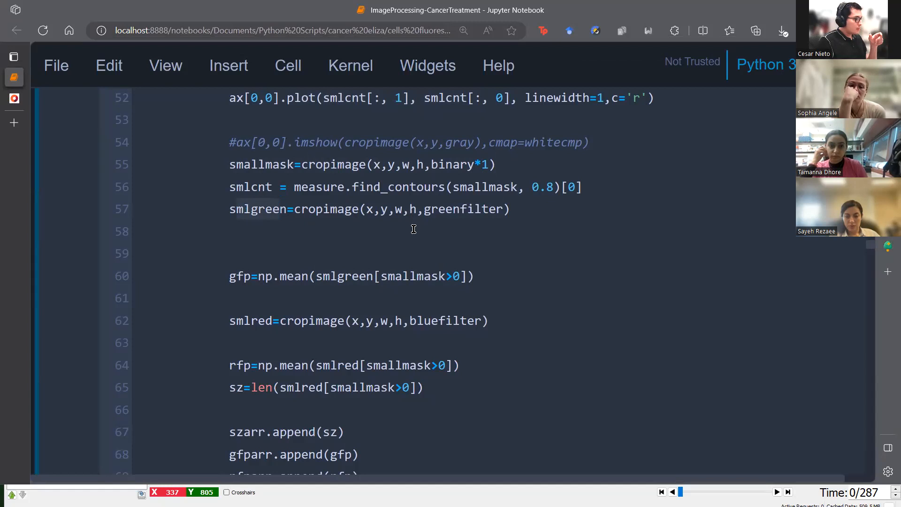
{"action": "left_click_drag", "start_coordinate": [292, 167], "coordinate": [235, 167]}
{"action": "left_click_drag", "start_coordinate": [462, 276], "coordinate": [374, 274]}
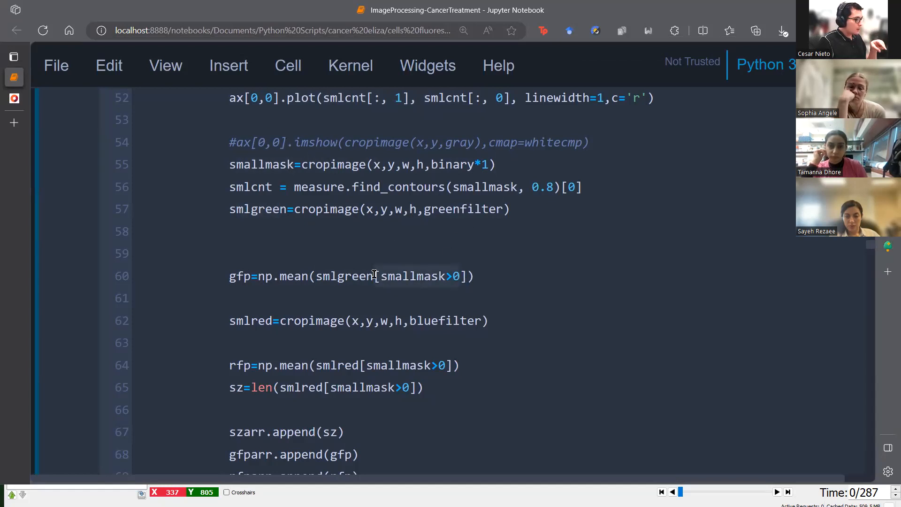
{"action": "left_click_drag", "start_coordinate": [259, 276], "coordinate": [511, 269]}
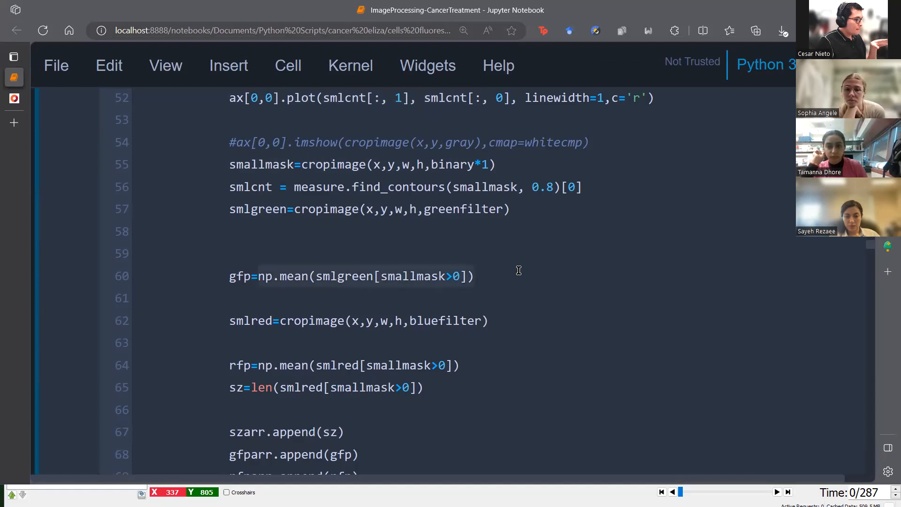
- Examine the rfp mean calculation and the lines appending sz, gfp and rfp to szarr, gfparr and rfparr
{"action": "left_click_drag", "start_coordinate": [230, 374], "coordinate": [445, 380]}
{"action": "scroll", "coordinate": [424, 406], "scroll_direction": "down", "scroll_amount": 2}
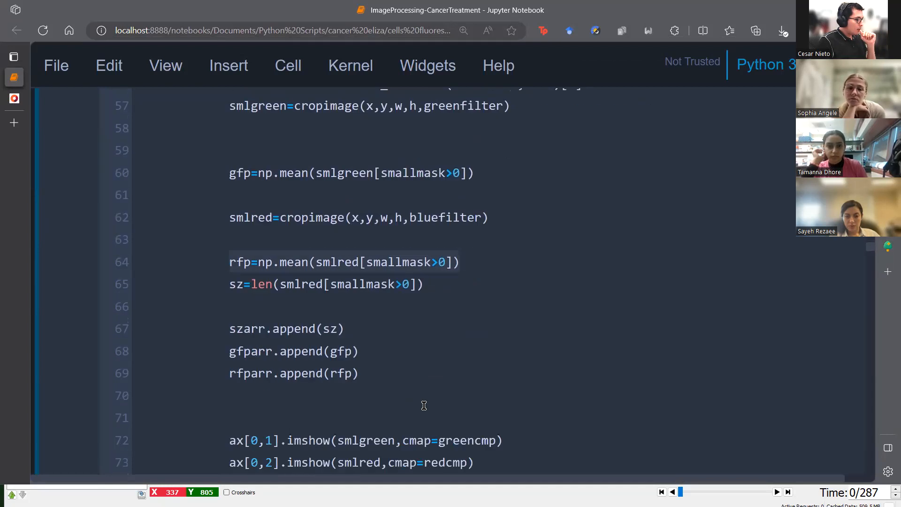
{"action": "scroll", "coordinate": [424, 406], "scroll_direction": "down", "scroll_amount": 1}
{"action": "left_click_drag", "start_coordinate": [359, 301], "coordinate": [114, 262]}
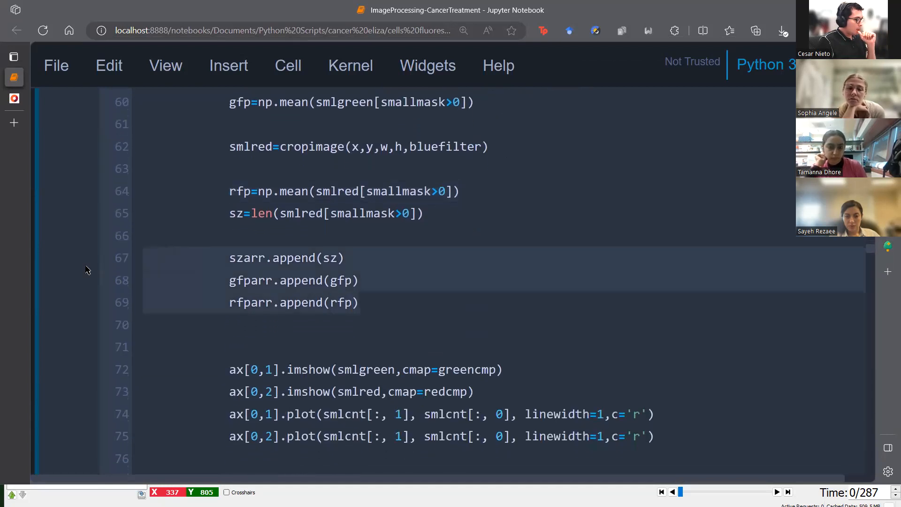
{"action": "double_click", "coordinate": [255, 287]}
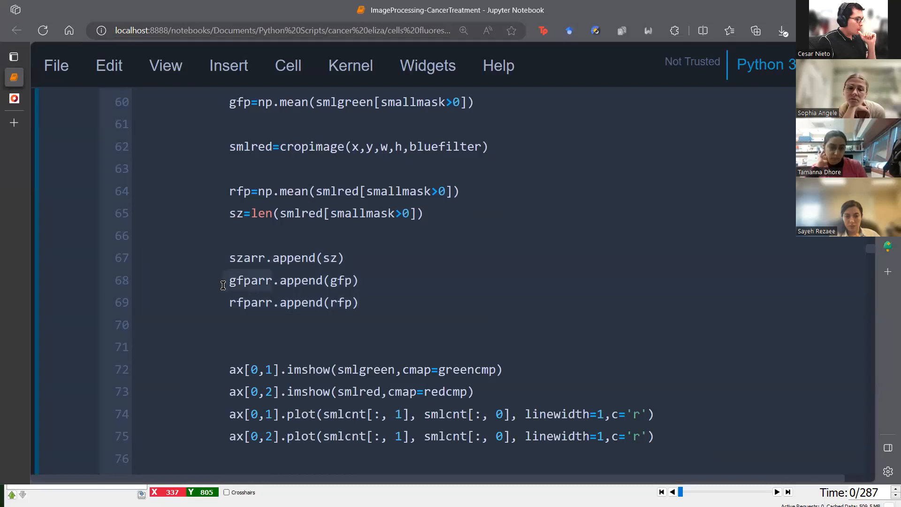
{"action": "left_click_drag", "start_coordinate": [272, 302], "coordinate": [232, 303]}
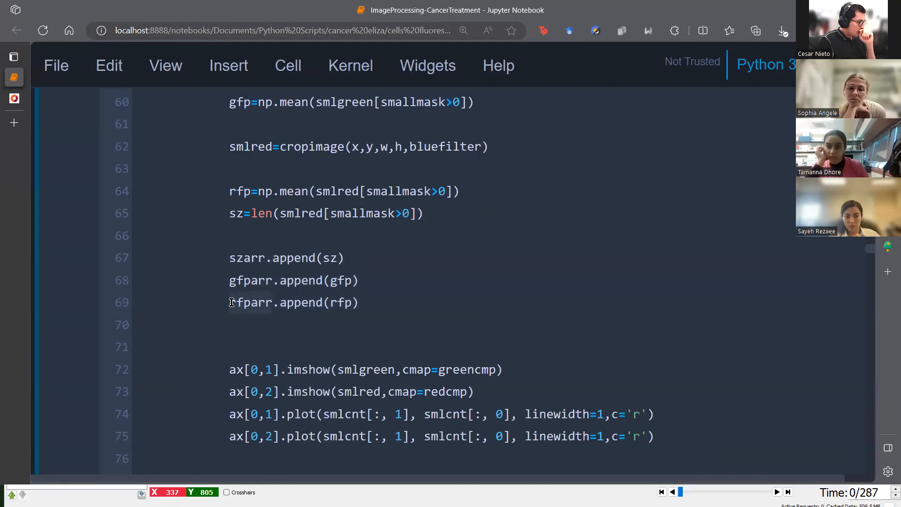
- Examine the ax[0,1] and ax[0,2] imshow and plot lines that show the green and red crops with contours
{"action": "scroll", "coordinate": [374, 296], "scroll_direction": "down", "scroll_amount": 3}
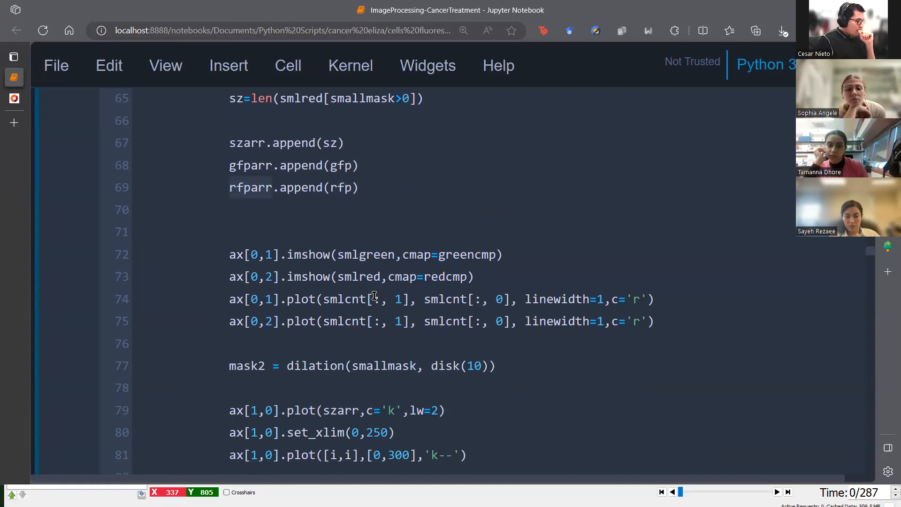
{"action": "left_click_drag", "start_coordinate": [229, 256], "coordinate": [445, 283]}
{"action": "left_click_drag", "start_coordinate": [206, 314], "coordinate": [455, 296]}
{"action": "scroll", "coordinate": [401, 333], "scroll_direction": "down", "scroll_amount": 1}
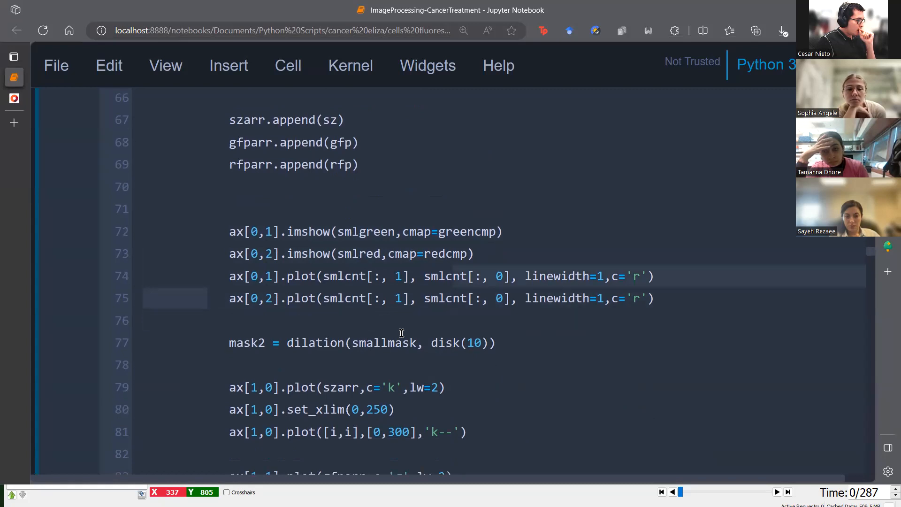
- Examine the ax[1,0], ax[1,1] and ax[1,2] plotting blocks, focusing on the gfparr argument
{"action": "scroll", "coordinate": [402, 332], "scroll_direction": "down", "scroll_amount": 8}
{"action": "scroll", "coordinate": [395, 333], "scroll_direction": "up", "scroll_amount": 2}
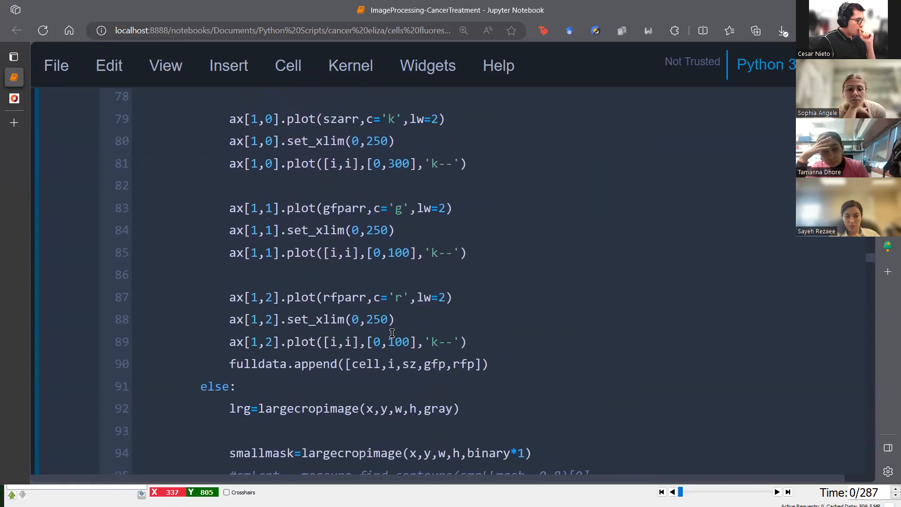
{"action": "scroll", "coordinate": [413, 292], "scroll_direction": "up", "scroll_amount": 1}
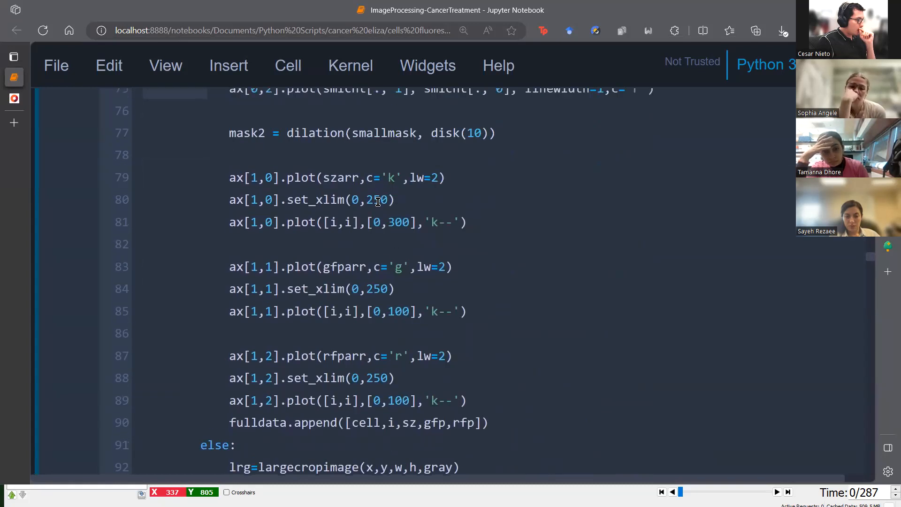
{"action": "double_click", "coordinate": [350, 267]}
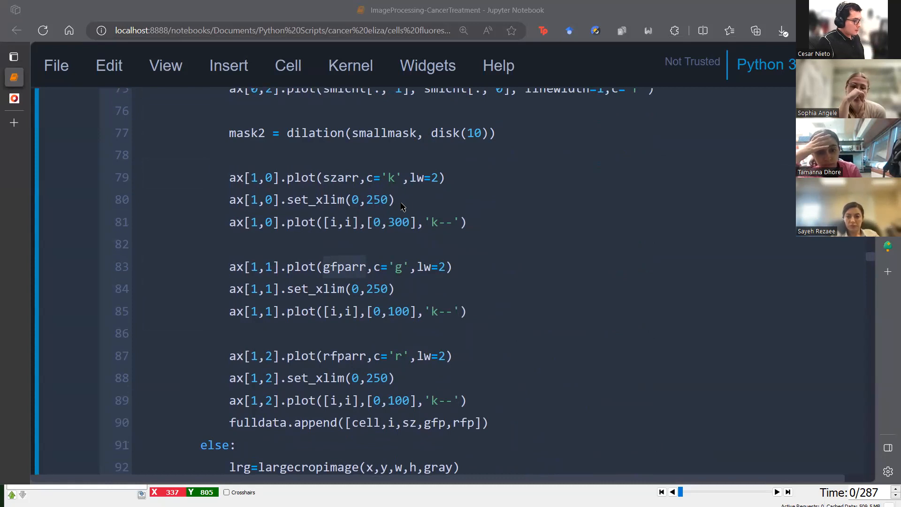
- Switch to Media Player, play the cell0048 video to watch the size, GFP and RFP curves, and pause it at 0:27
{"action": "mouse_move", "coordinate": [656, 488]}
{"action": "key", "text": "super"}
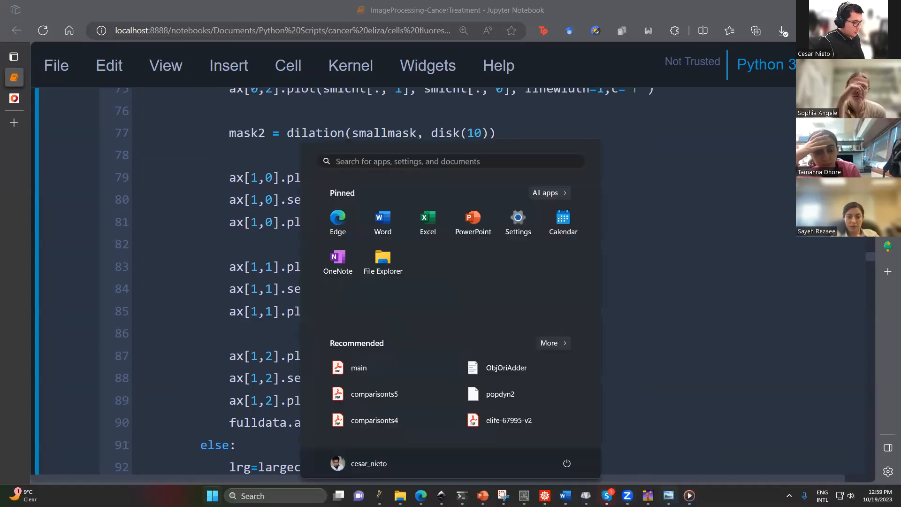
{"action": "left_click", "coordinate": [689, 496]}
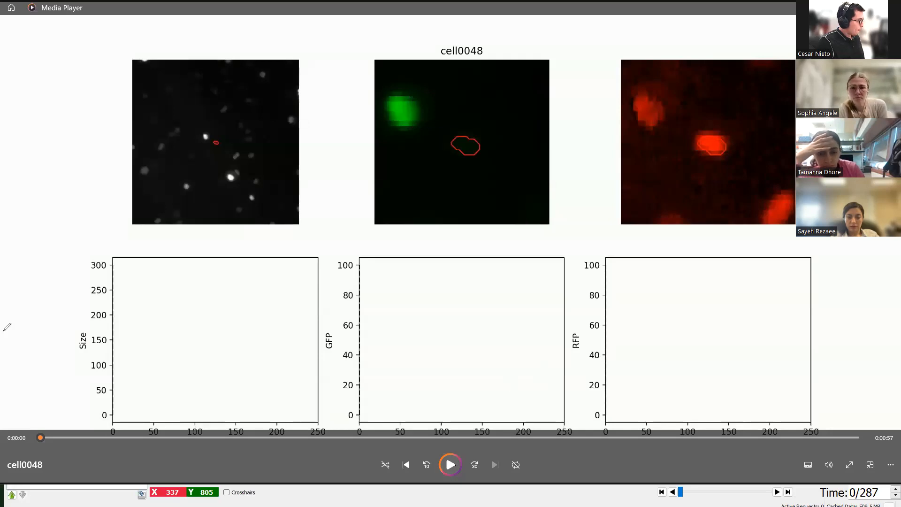
{"action": "key", "text": "space"}
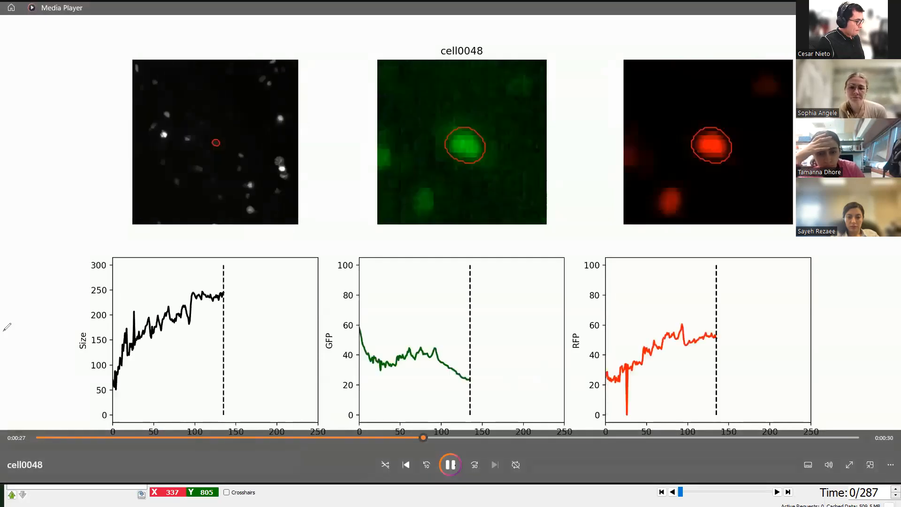
{"action": "key", "text": "space"}
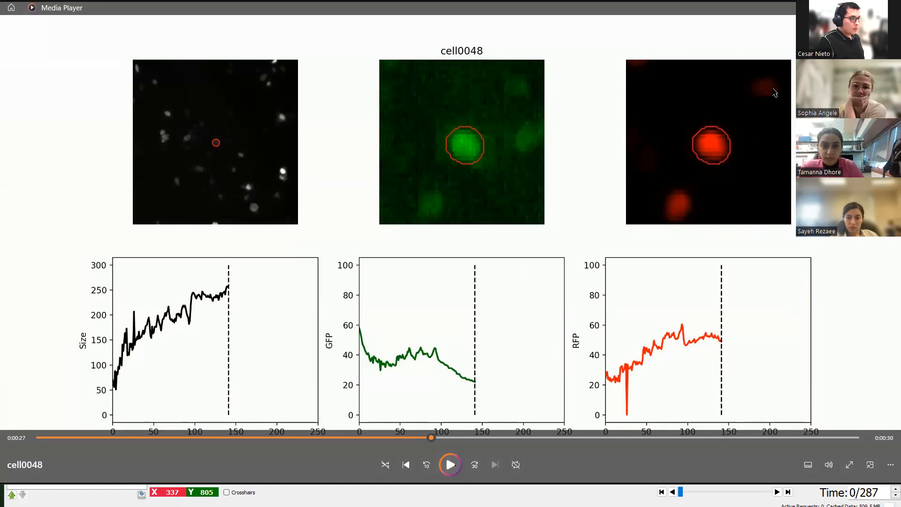
- Return to the notebook and locate the else branch that reuses the mask2 contour for the green and red crops
{"action": "key", "text": "alt+Tab"}
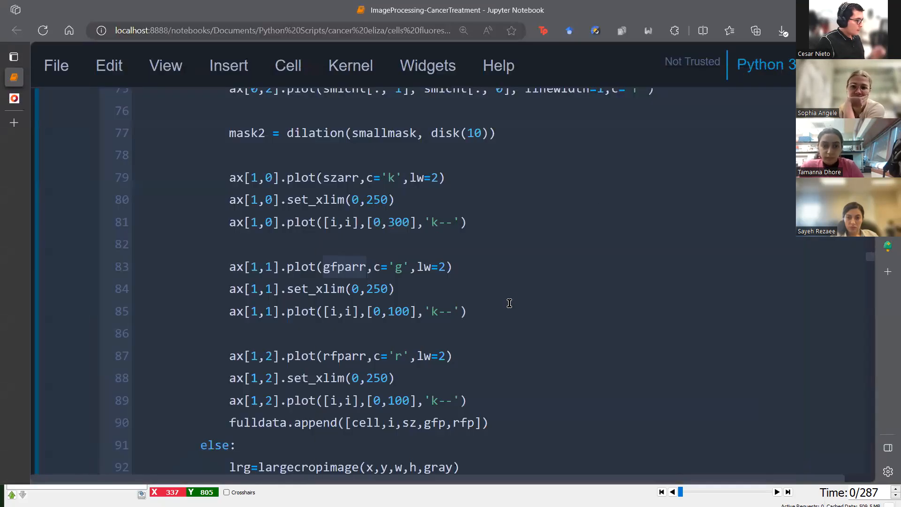
{"action": "scroll", "coordinate": [510, 307], "scroll_direction": "down", "scroll_amount": 3}
{"action": "scroll", "coordinate": [511, 307], "scroll_direction": "down", "scroll_amount": 8}
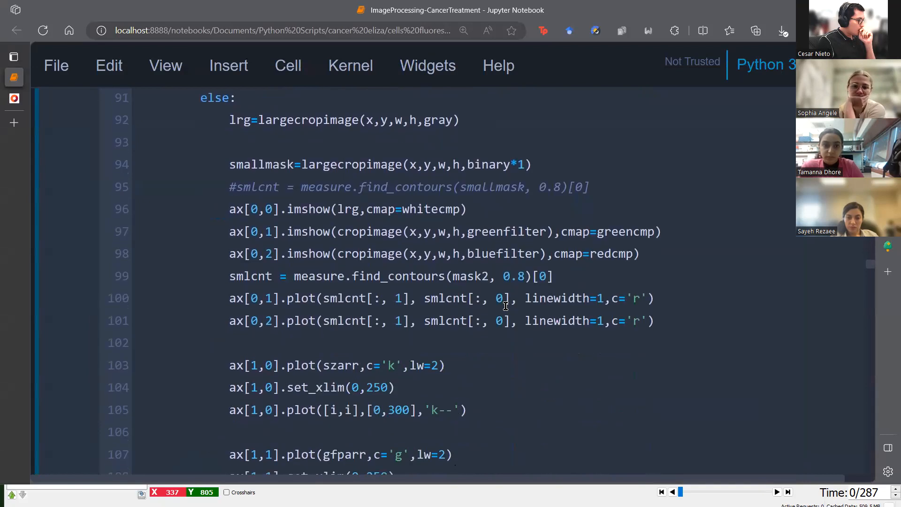
- Examine the plt.savefig line that saves each cell's frame as a .jpg, highlighting the ./figures/ path
{"action": "scroll", "coordinate": [505, 305], "scroll_direction": "down", "scroll_amount": 5}
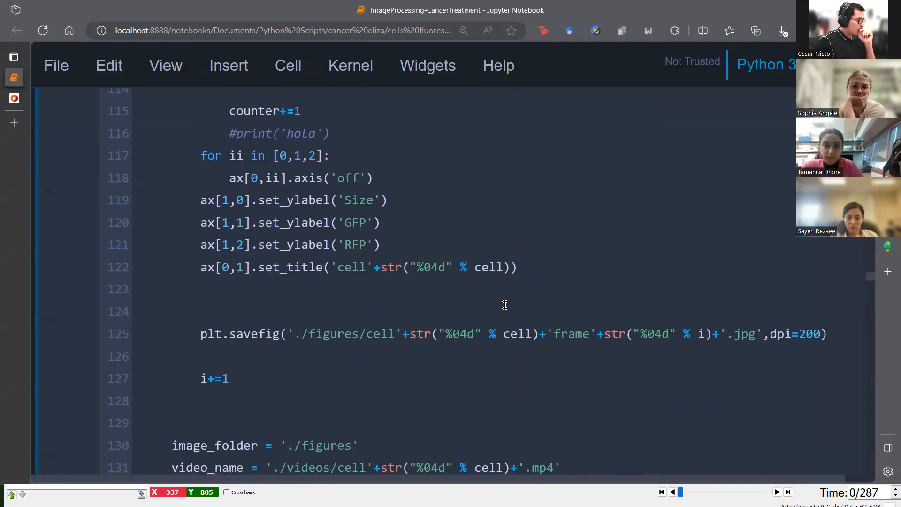
{"action": "scroll", "coordinate": [504, 305], "scroll_direction": "down", "scroll_amount": 1}
{"action": "left_click_drag", "start_coordinate": [203, 224], "coordinate": [784, 210]}
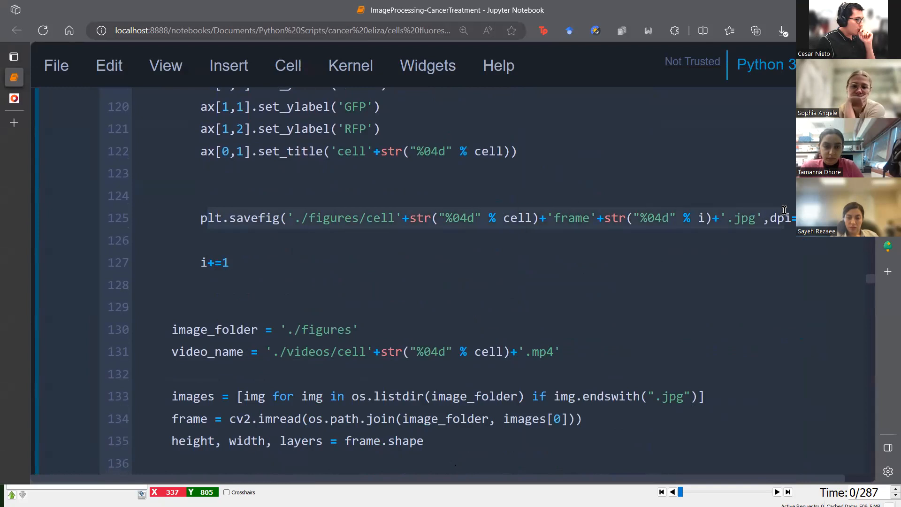
{"action": "left_click", "coordinate": [394, 238]}
{"action": "left_click_drag", "start_coordinate": [367, 218], "coordinate": [297, 219]}
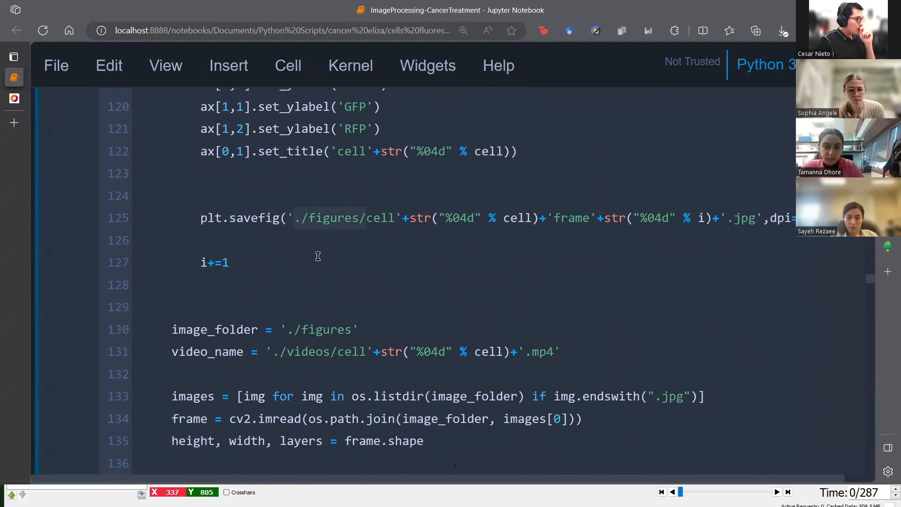
- Reset the page zoom to 100% and examine the for loop over cells[2:], highlighting the starting index
{"action": "scroll", "coordinate": [318, 257], "scroll_direction": "up", "scroll_amount": 5}
{"action": "key", "text": "ctrl+0"}
{"action": "scroll", "coordinate": [318, 265], "scroll_direction": "up", "scroll_amount": 20}
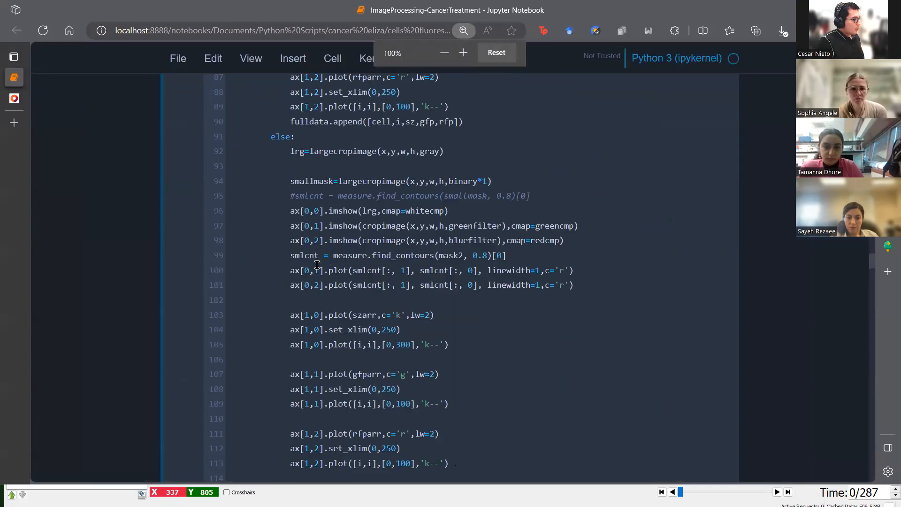
{"action": "scroll", "coordinate": [314, 267], "scroll_direction": "up", "scroll_amount": 3}
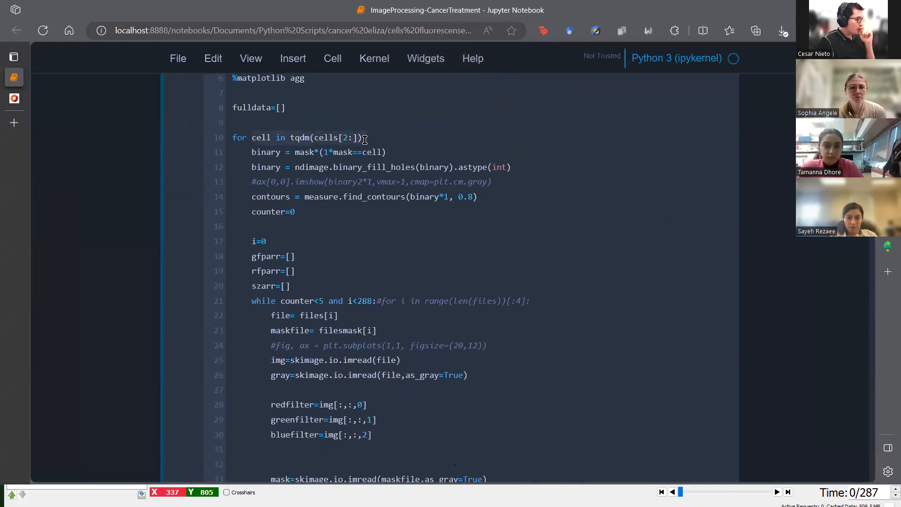
{"action": "left_click", "coordinate": [336, 136]}
{"action": "left_click", "coordinate": [347, 136]}
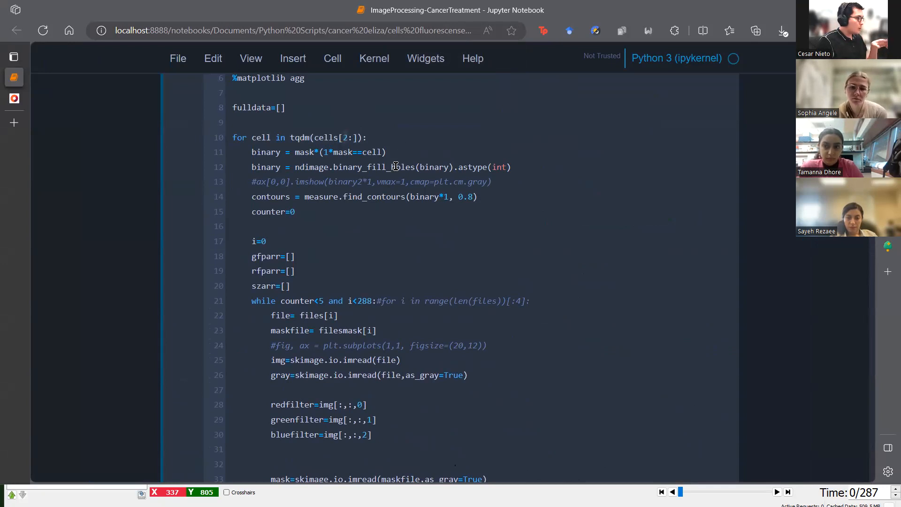
{"action": "scroll", "coordinate": [396, 167], "scroll_direction": "up", "scroll_amount": 3}
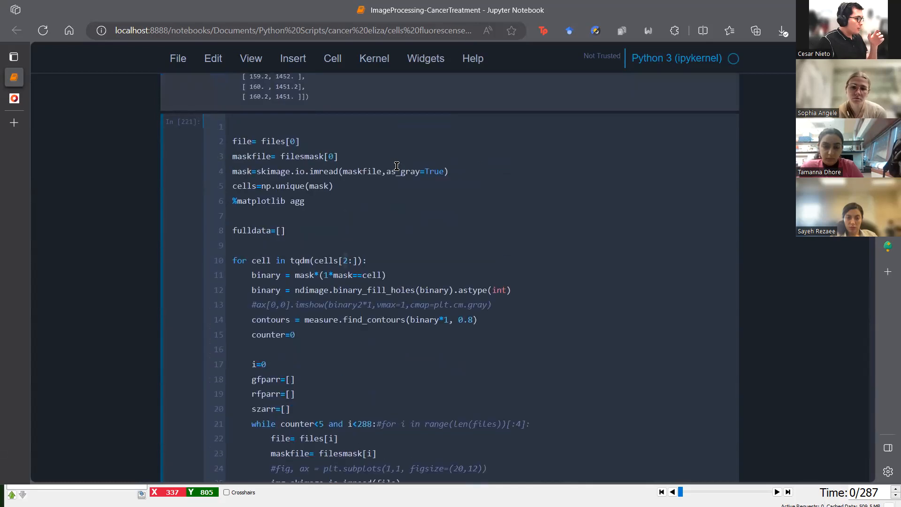
- Review the loop body from the len(contours)>0 branch through the else branch and its plotting lines
{"action": "scroll", "coordinate": [447, 259], "scroll_direction": "down", "scroll_amount": 6}
{"action": "scroll", "coordinate": [447, 259], "scroll_direction": "down", "scroll_amount": 20}
{"action": "scroll", "coordinate": [439, 260], "scroll_direction": "down", "scroll_amount": 2}
{"action": "scroll", "coordinate": [439, 260], "scroll_direction": "up", "scroll_amount": 6}
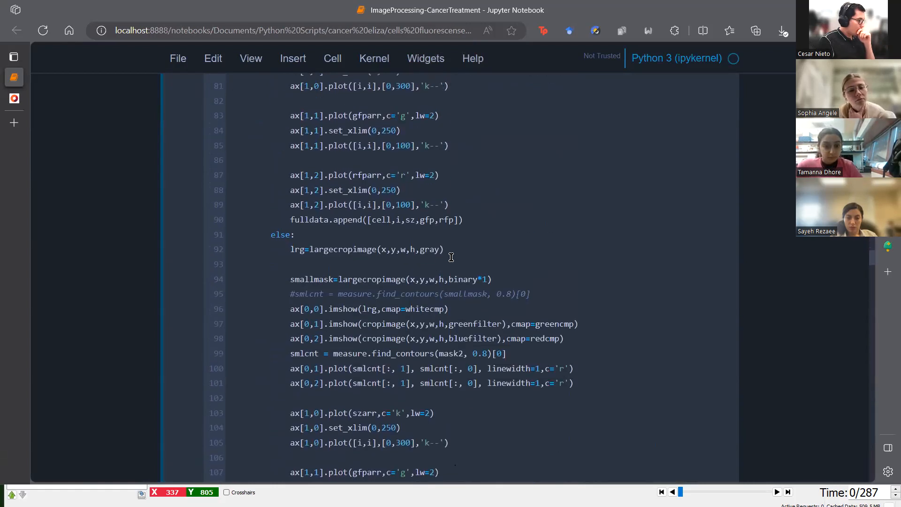
{"action": "scroll", "coordinate": [451, 258], "scroll_direction": "up", "scroll_amount": 14}
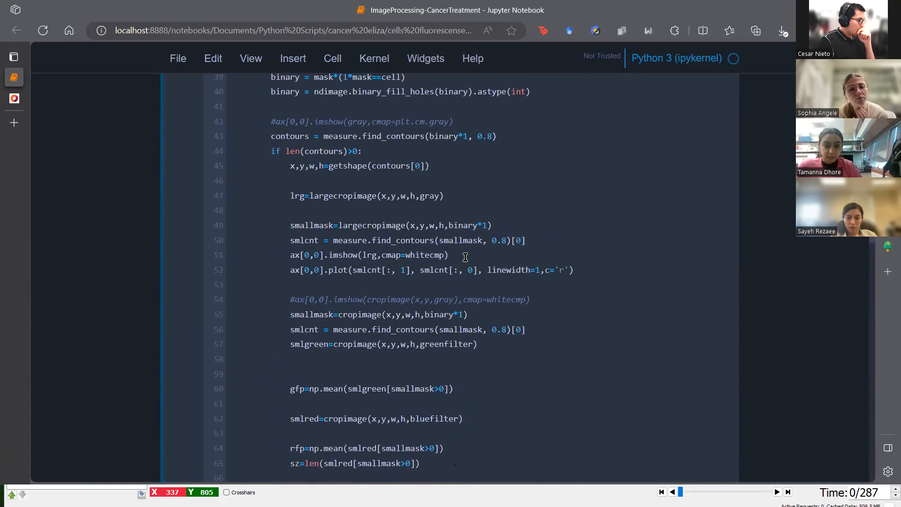
{"action": "scroll", "coordinate": [462, 258], "scroll_direction": "down", "scroll_amount": 16}
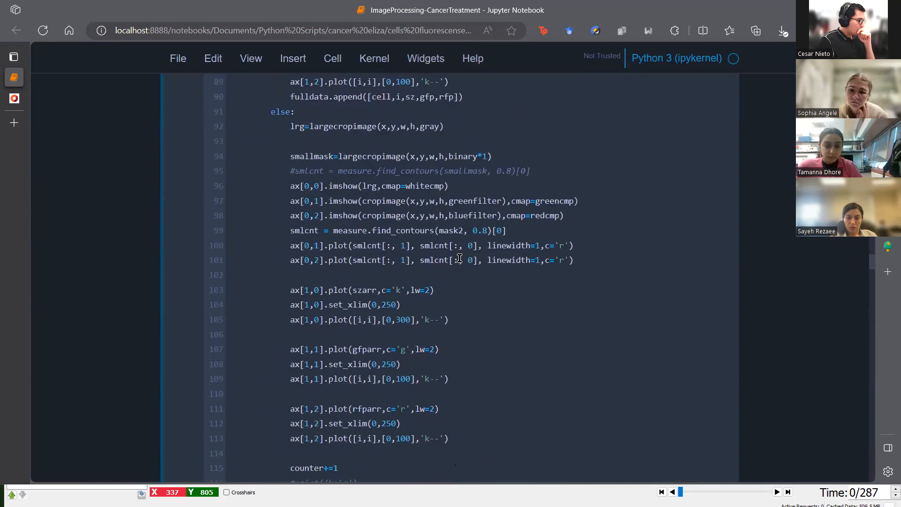
- Examine the video-writing block from image_folder to video.release(), highlighting the cell variable in the video_name line
{"action": "scroll", "coordinate": [459, 258], "scroll_direction": "down", "scroll_amount": 7}
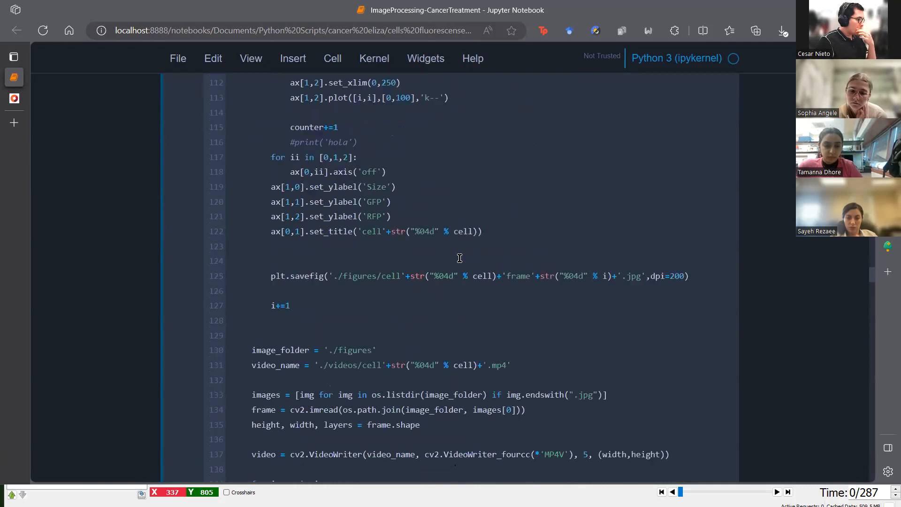
{"action": "scroll", "coordinate": [460, 258], "scroll_direction": "down", "scroll_amount": 3}
{"action": "left_click_drag", "start_coordinate": [244, 201], "coordinate": [332, 422]}
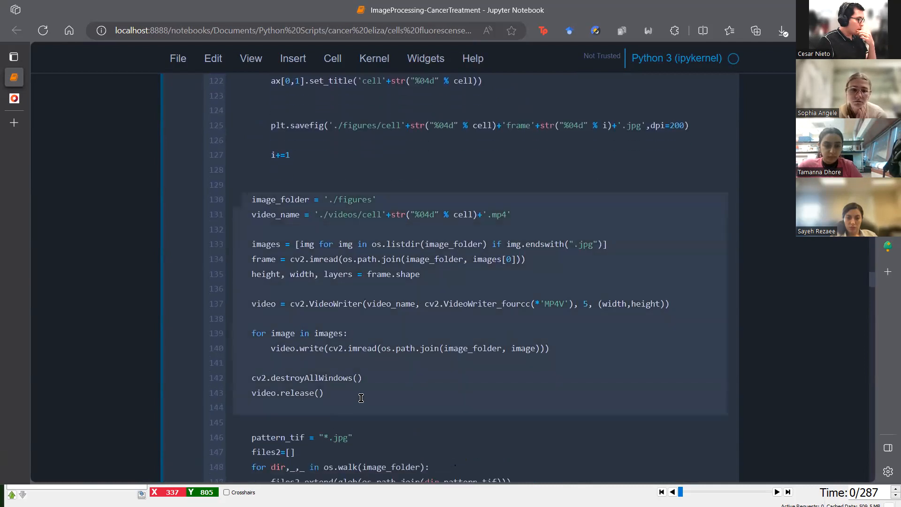
{"action": "left_click", "coordinate": [407, 221]}
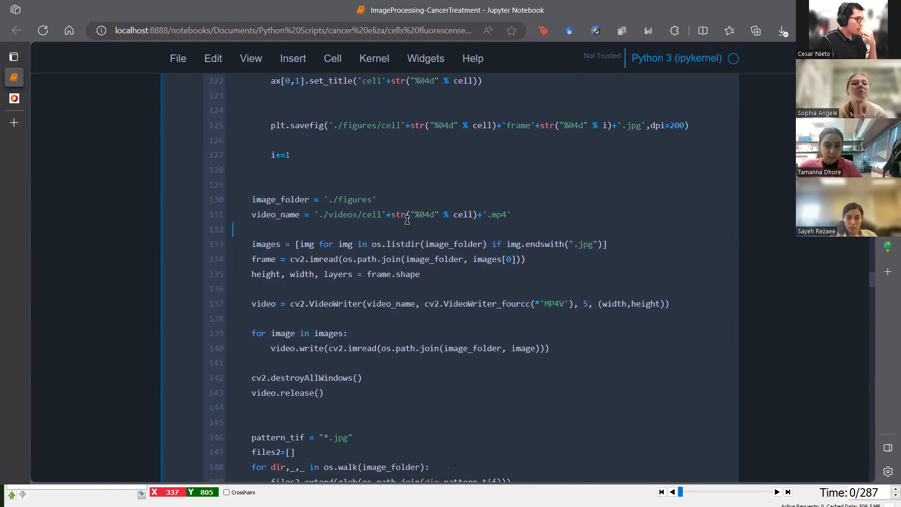
{"action": "left_click_drag", "start_coordinate": [385, 215], "coordinate": [507, 221]}
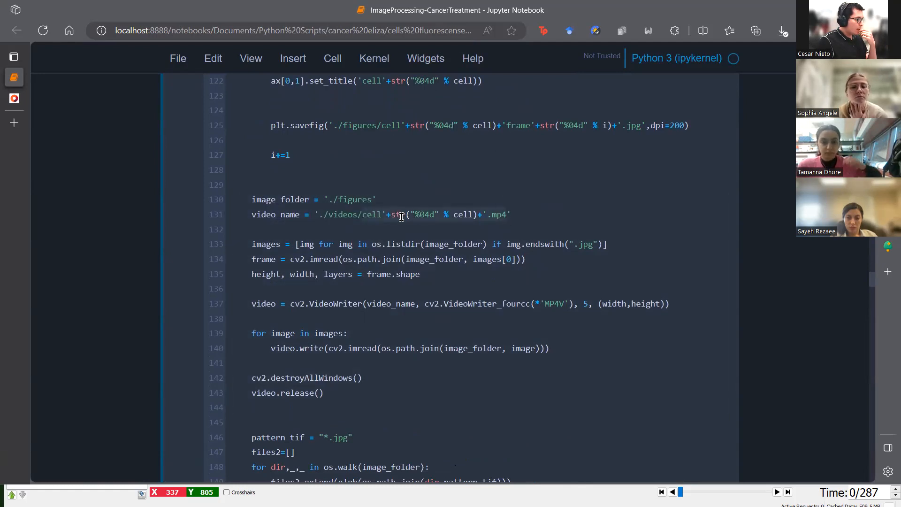
{"action": "double_click", "coordinate": [457, 215]}
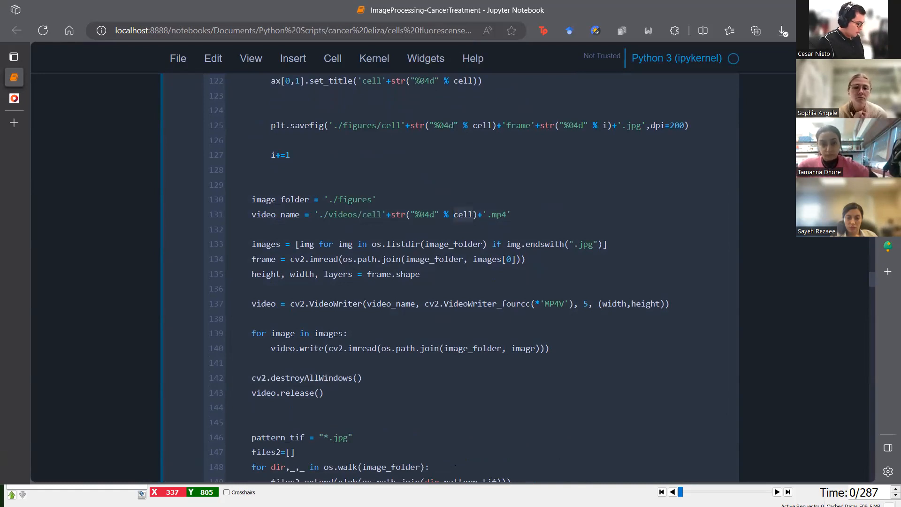
- Switch to File Explorer, browse the generated cell clips in the videos folder, and open cell0030
{"action": "key", "text": "super"}
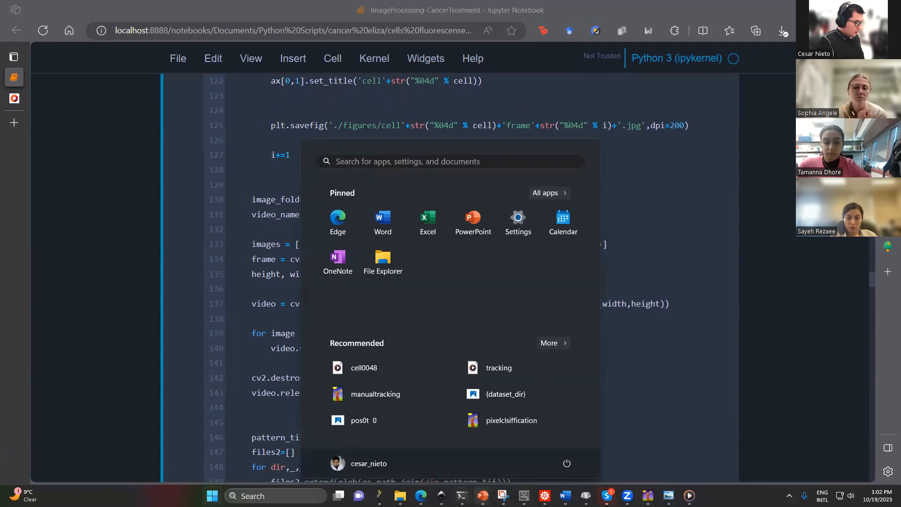
{"action": "left_click", "coordinate": [400, 496]}
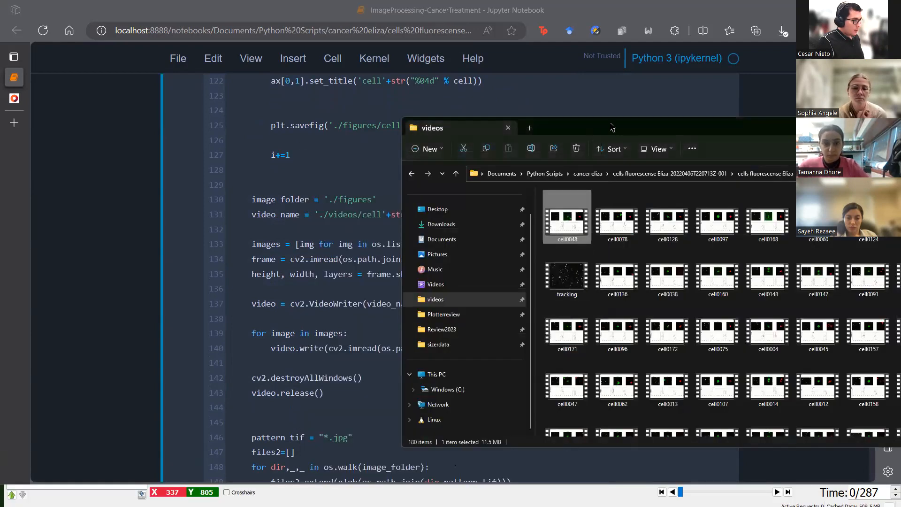
{"action": "left_click_drag", "start_coordinate": [606, 126], "coordinate": [421, 128]}
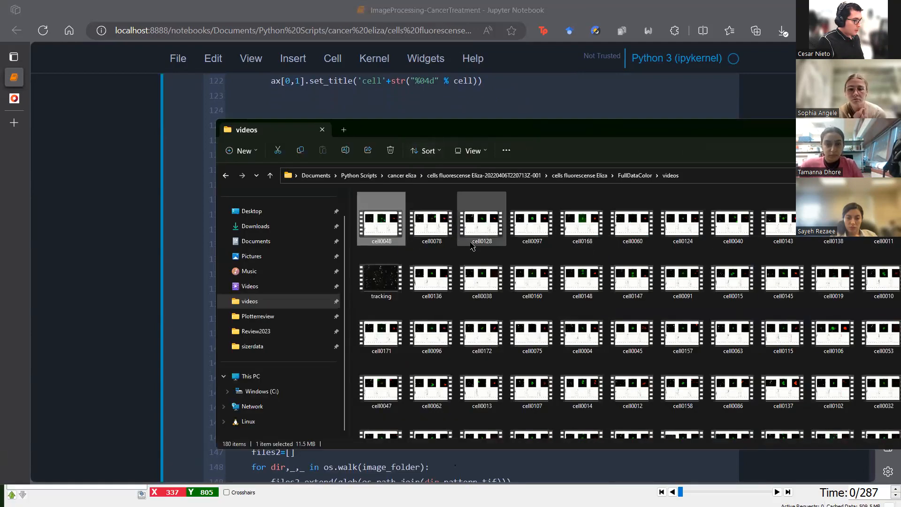
{"action": "left_click", "coordinate": [440, 229]}
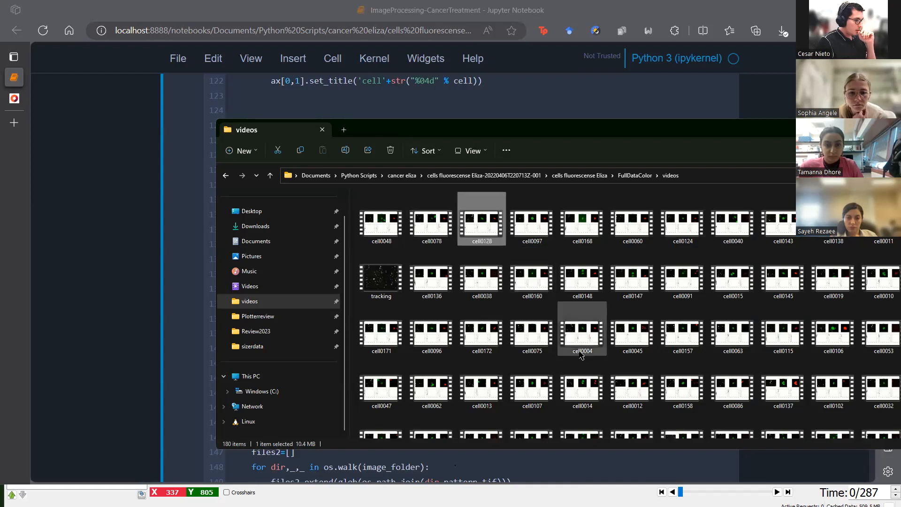
{"action": "scroll", "coordinate": [563, 362], "scroll_direction": "down", "scroll_amount": 3}
{"action": "left_click", "coordinate": [564, 362]}
{"action": "scroll", "coordinate": [563, 362], "scroll_direction": "down", "scroll_amount": 3}
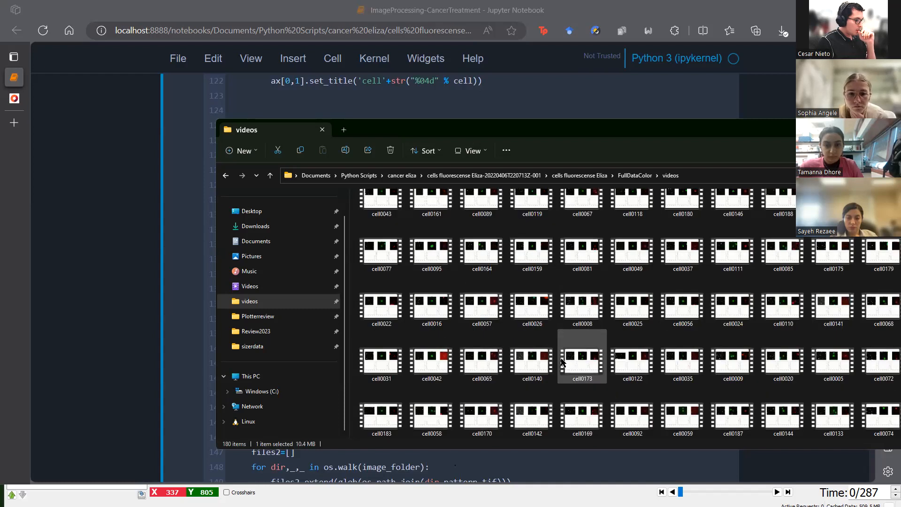
{"action": "left_click_drag", "start_coordinate": [613, 131], "coordinate": [446, 111]}
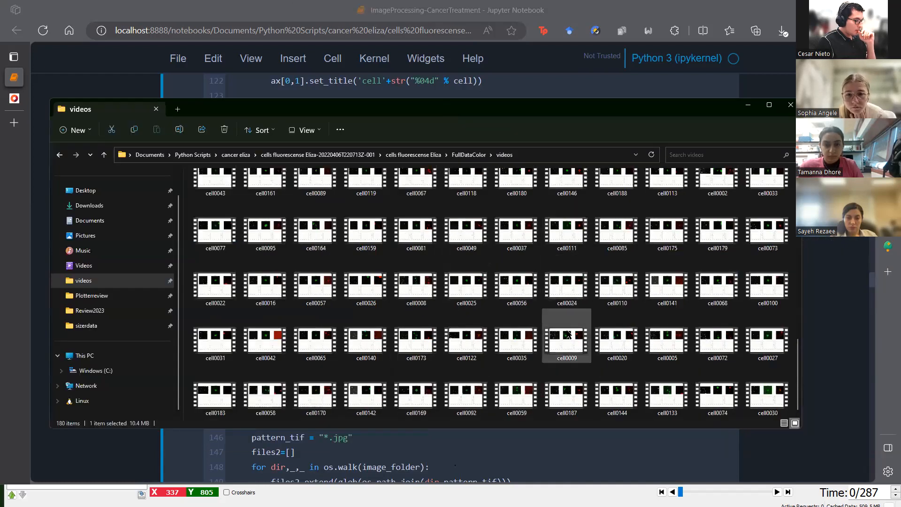
{"action": "double_click", "coordinate": [764, 406]}
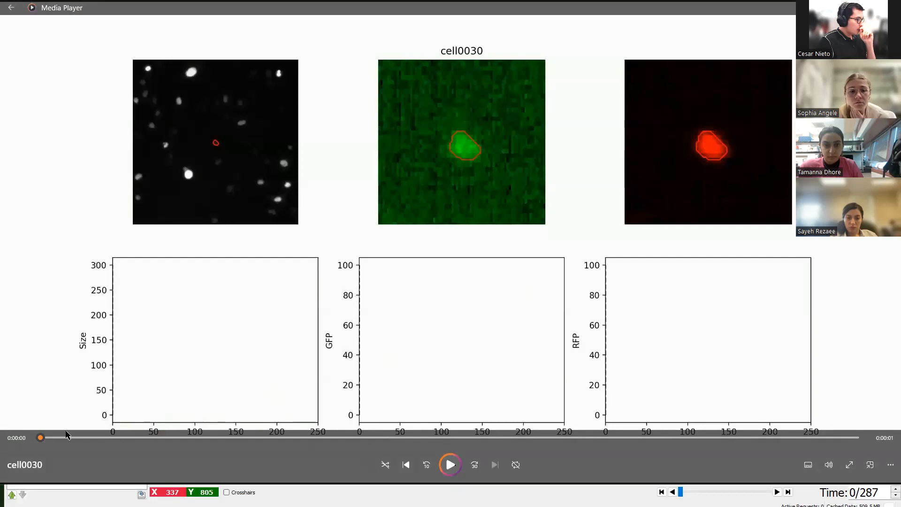
- Scrub back and forth through the cell0030 video to compare the tracked contour with the enlarged contour
{"action": "left_click_drag", "start_coordinate": [38, 437], "coordinate": [381, 438]}
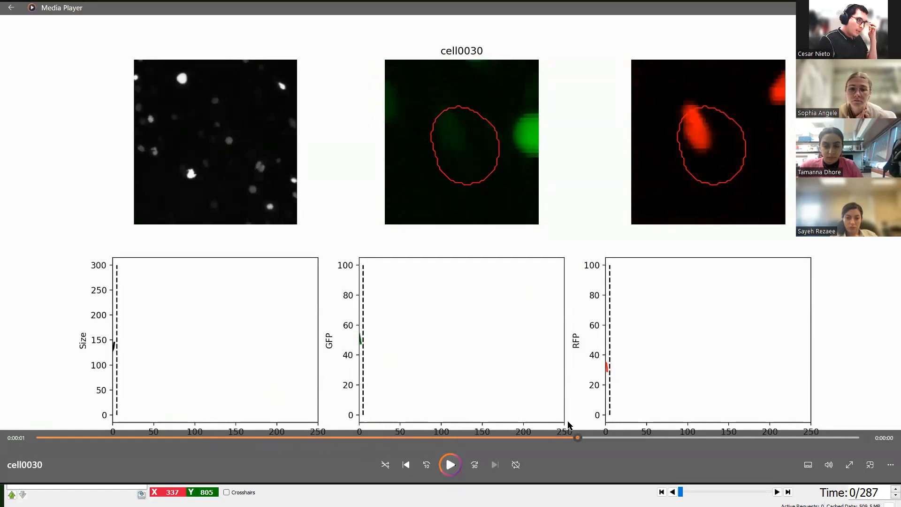
{"action": "left_click_drag", "start_coordinate": [537, 437], "coordinate": [326, 435]}
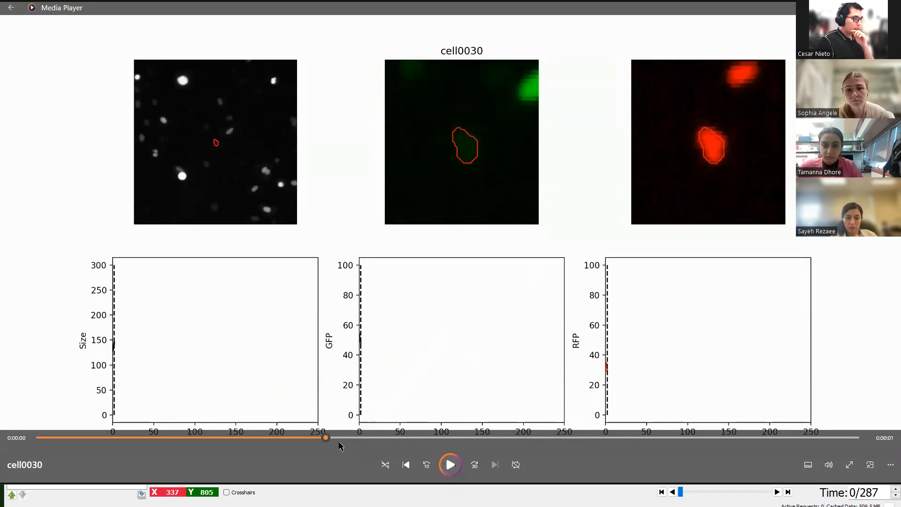
{"action": "left_click_drag", "start_coordinate": [323, 440], "coordinate": [359, 439]}
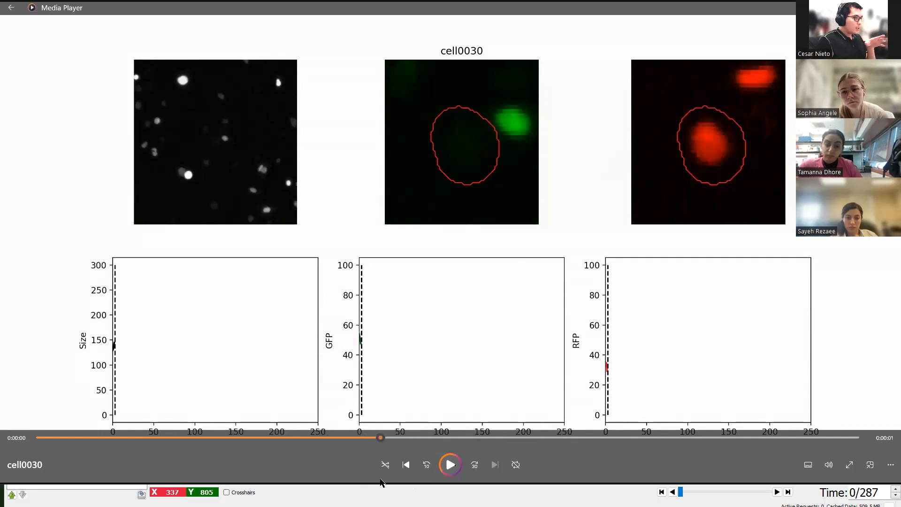
{"action": "left_click_drag", "start_coordinate": [393, 480], "coordinate": [359, 470]}
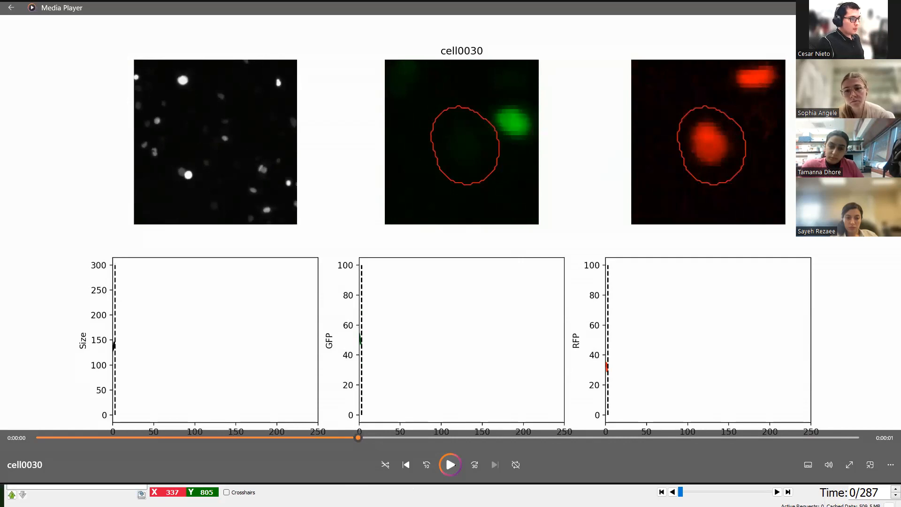
- Close the video, minimize the videos folder, and highlight the len(contours)>0 condition in the notebook
{"action": "key", "text": "alt+F4"}
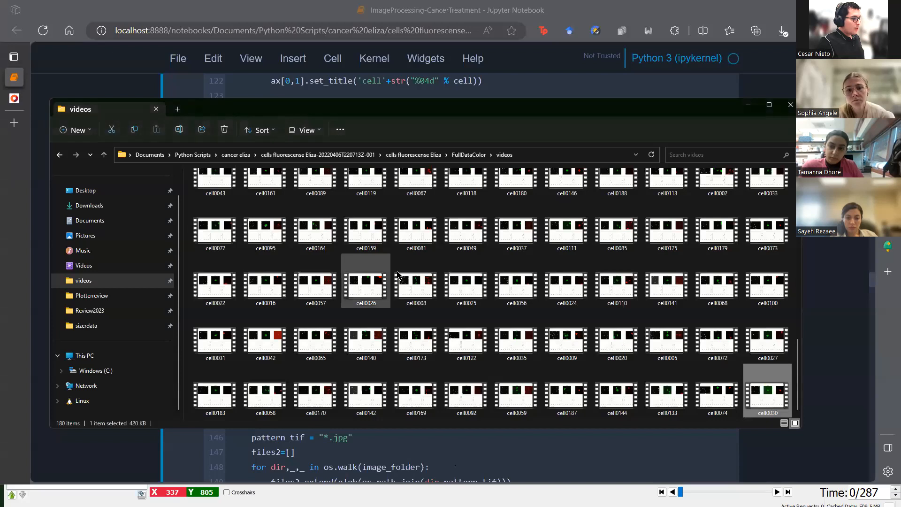
{"action": "left_click", "coordinate": [735, 107]}
{"action": "scroll", "coordinate": [437, 200], "scroll_direction": "up", "scroll_amount": 20}
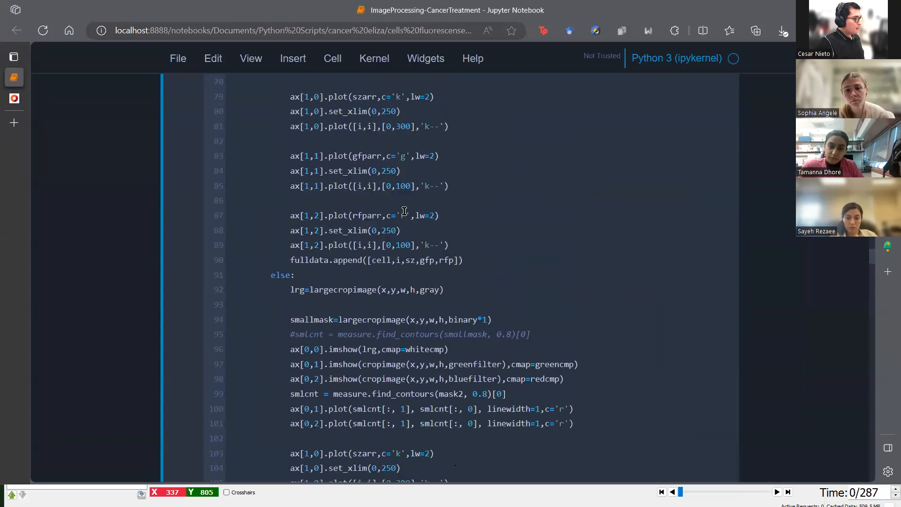
{"action": "scroll", "coordinate": [402, 210], "scroll_direction": "up", "scroll_amount": 1}
{"action": "scroll", "coordinate": [402, 209], "scroll_direction": "down", "scroll_amount": 3}
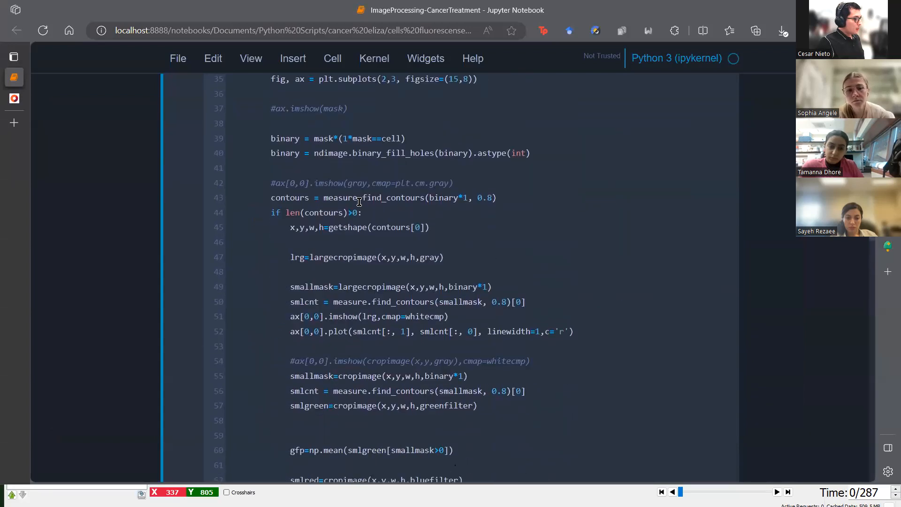
{"action": "left_click_drag", "start_coordinate": [362, 214], "coordinate": [289, 214]}
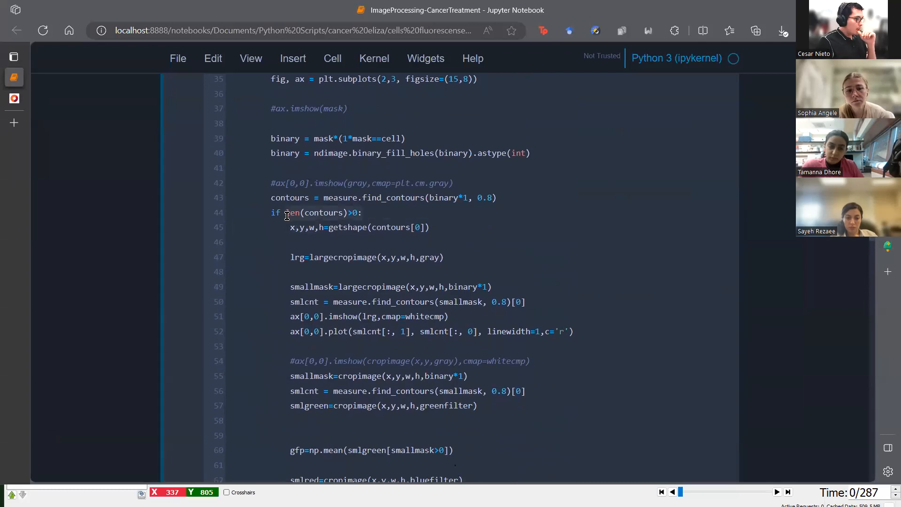
- Highlight the lrg and smallmask lines in the else branch and examine the mask2 contour and plotting code below
{"action": "scroll", "coordinate": [362, 279], "scroll_direction": "down", "scroll_amount": 15}
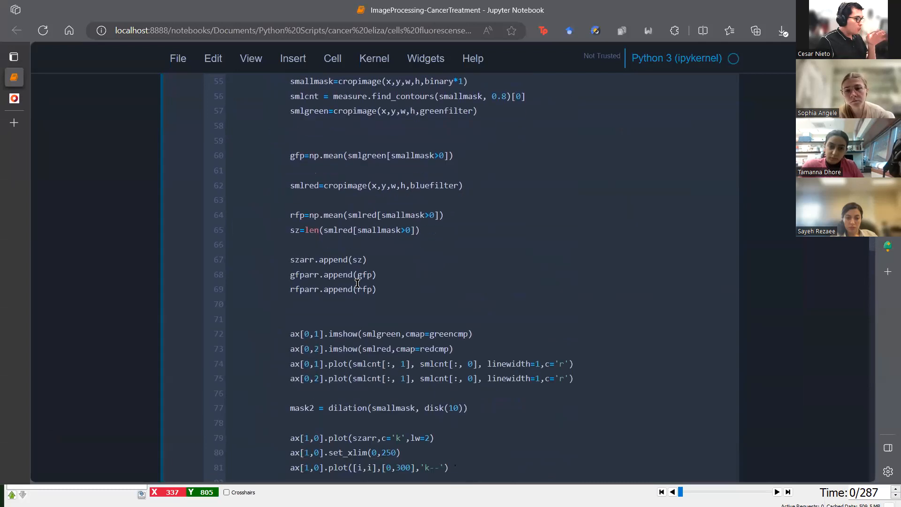
{"action": "left_click", "coordinate": [244, 245]}
{"action": "left_click_drag", "start_coordinate": [244, 245], "coordinate": [217, 298]}
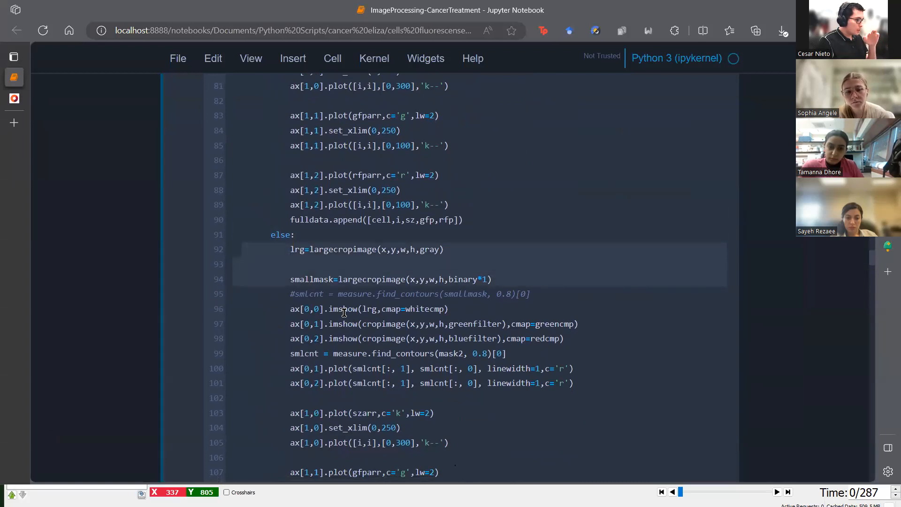
{"action": "scroll", "coordinate": [344, 324], "scroll_direction": "down", "scroll_amount": 4}
{"action": "scroll", "coordinate": [394, 226], "scroll_direction": "up", "scroll_amount": 1}
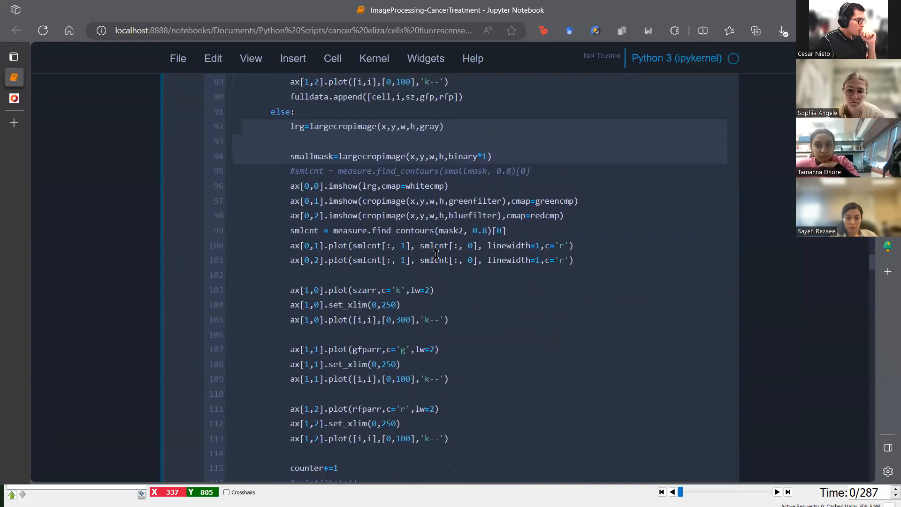
{"action": "scroll", "coordinate": [437, 254], "scroll_direction": "up", "scroll_amount": 3}
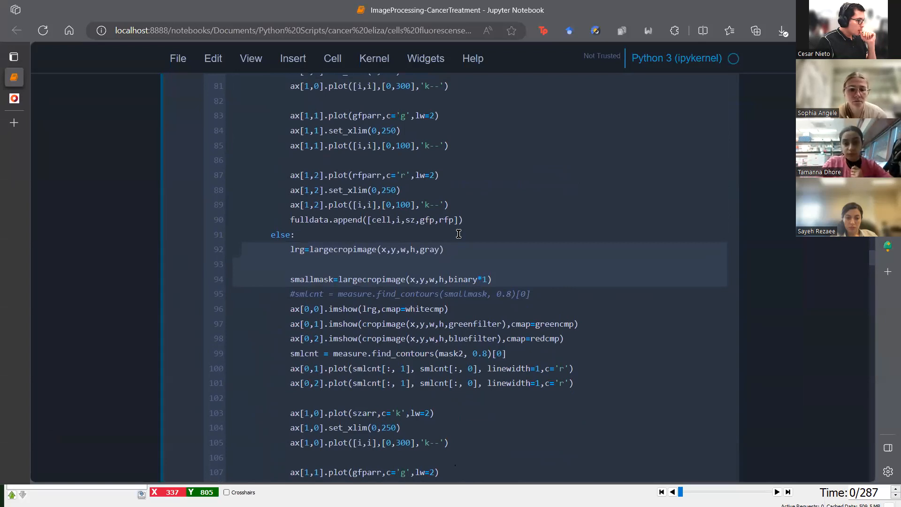
{"action": "scroll", "coordinate": [456, 234], "scroll_direction": "down", "scroll_amount": 3}
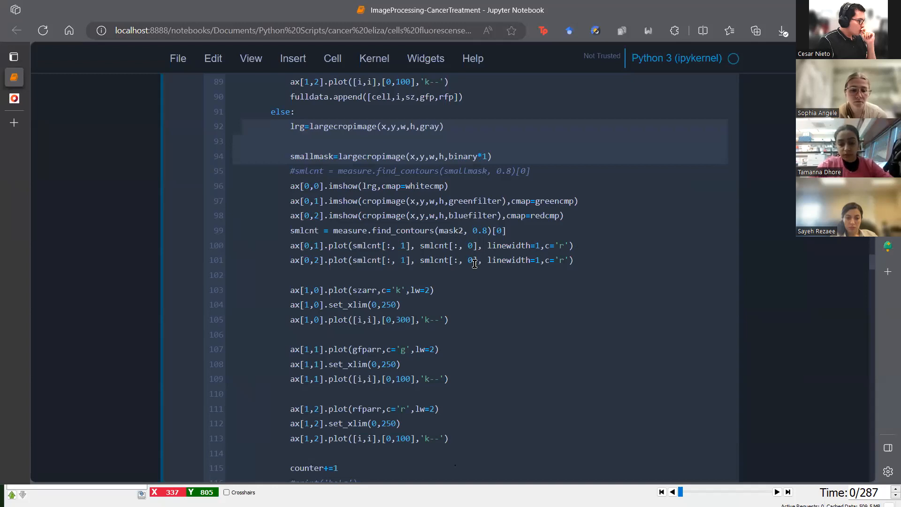
- Highlight the mask2 = dilation(smallmask, disk(10)) line in the notebook, including its disk(10) and smallmask arguments
{"action": "scroll", "coordinate": [474, 263], "scroll_direction": "down", "scroll_amount": 3}
{"action": "scroll", "coordinate": [475, 263], "scroll_direction": "up", "scroll_amount": 2}
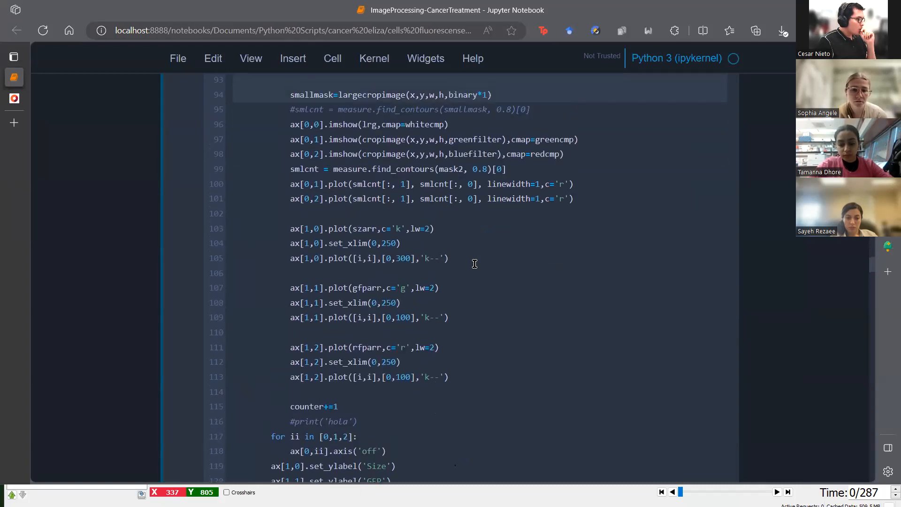
{"action": "scroll", "coordinate": [475, 263], "scroll_direction": "up", "scroll_amount": 8}
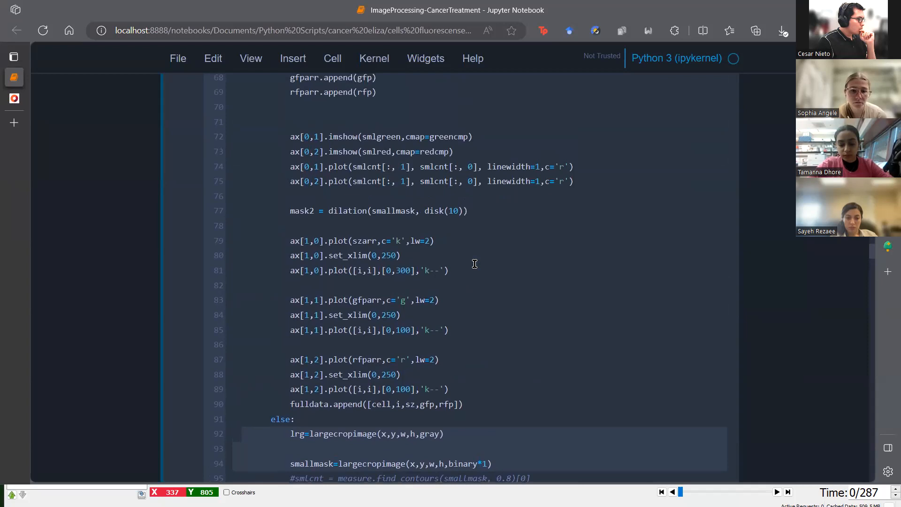
{"action": "left_click_drag", "start_coordinate": [475, 205], "coordinate": [226, 211]}
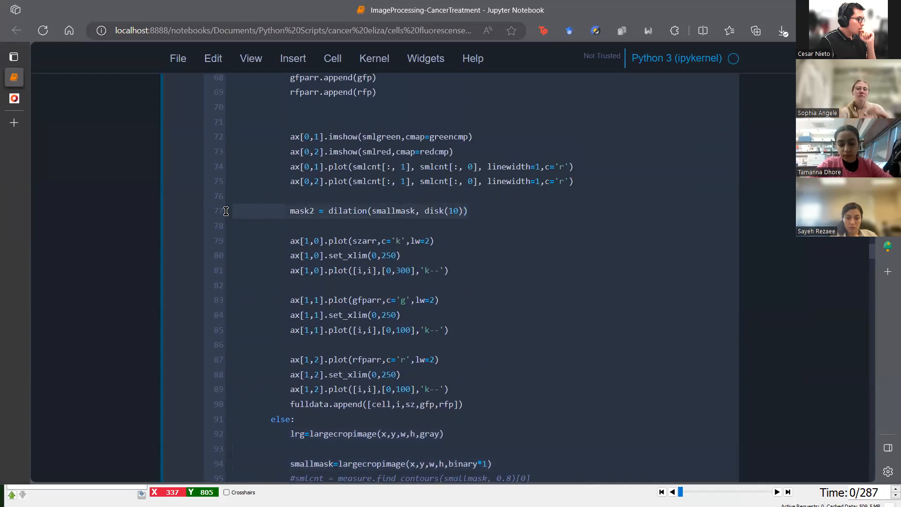
{"action": "scroll", "coordinate": [374, 346], "scroll_direction": "down", "scroll_amount": 1}
{"action": "scroll", "coordinate": [374, 347], "scroll_direction": "up", "scroll_amount": 2}
{"action": "left_click", "coordinate": [476, 210]}
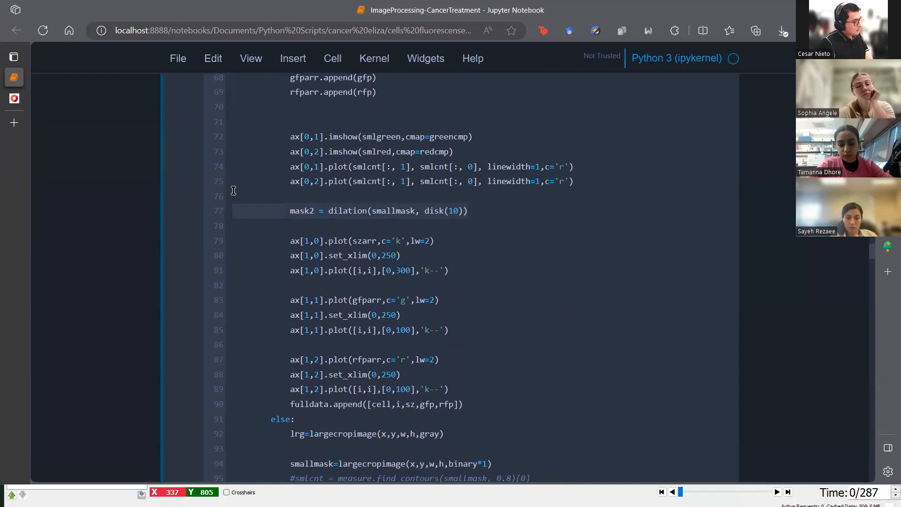
{"action": "left_click", "coordinate": [453, 197]}
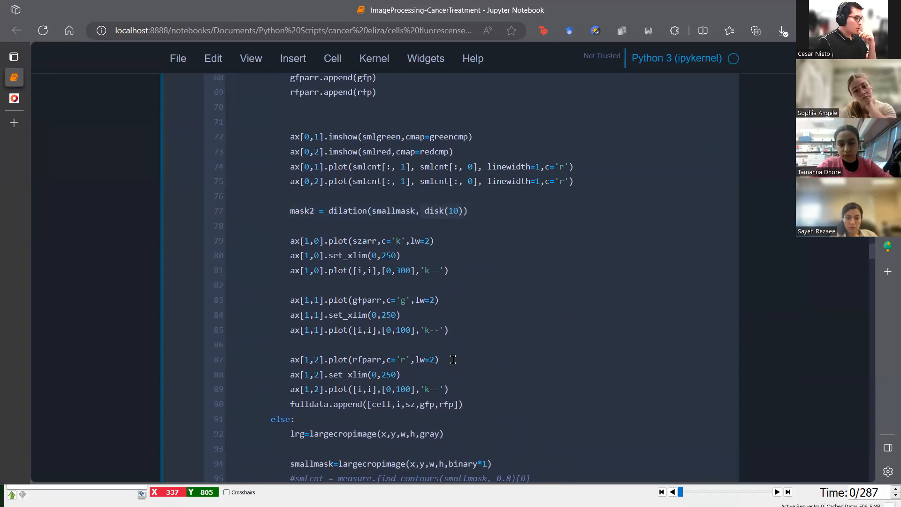
{"action": "left_click_drag", "start_coordinate": [413, 214], "coordinate": [373, 213]}
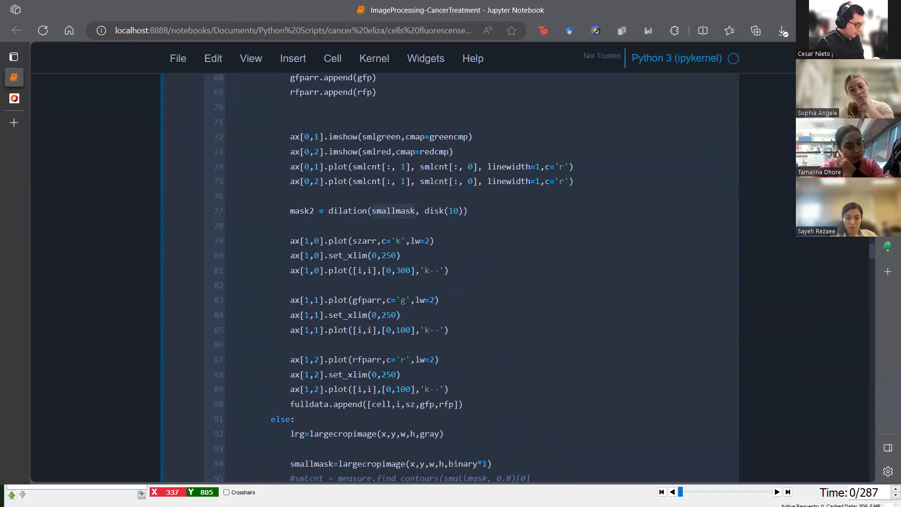
- Switch to File Explorer, play and scrub back through the cell0030 video, and return to the notebook
{"action": "key", "text": "super"}
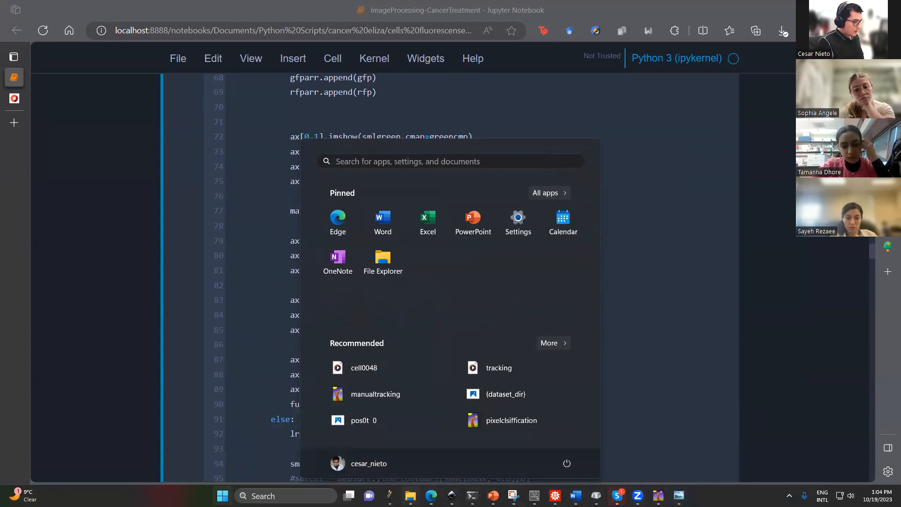
{"action": "left_click", "coordinate": [409, 496]}
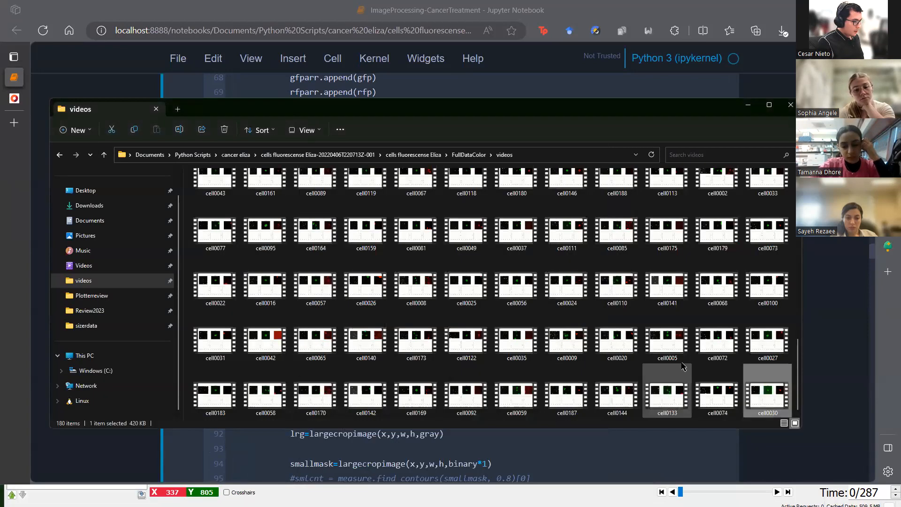
{"action": "double_click", "coordinate": [759, 399]}
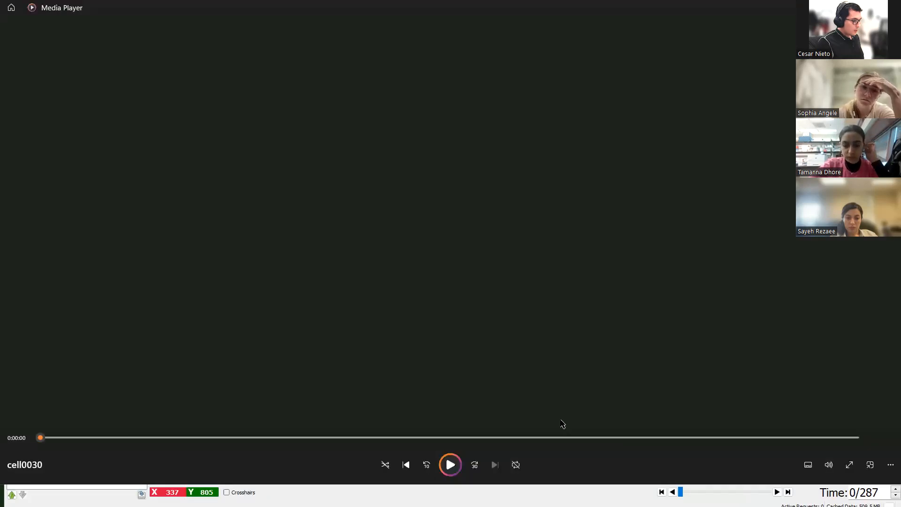
{"action": "left_click", "coordinate": [451, 465]}
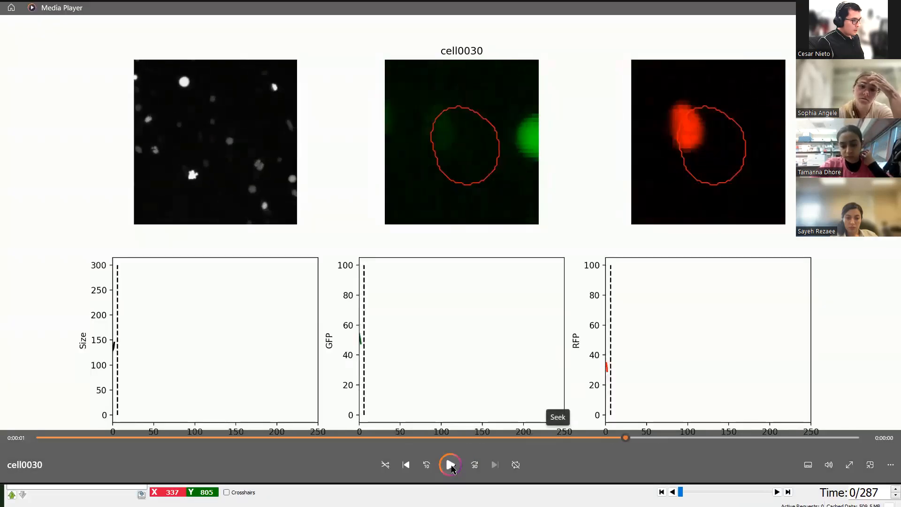
{"action": "mouse_move", "coordinate": [518, 438]}
{"action": "left_mouse_down"}
{"action": "mouse_move", "coordinate": [328, 439]}
{"action": "mouse_move", "coordinate": [343, 428]}
{"action": "mouse_move", "coordinate": [499, 425]}
{"action": "mouse_move", "coordinate": [732, 432]}
{"action": "mouse_move", "coordinate": [868, 451]}
{"action": "mouse_move", "coordinate": [744, 438]}
{"action": "mouse_move", "coordinate": [404, 437]}
{"action": "mouse_move", "coordinate": [319, 422]}
{"action": "left_mouse_up"}
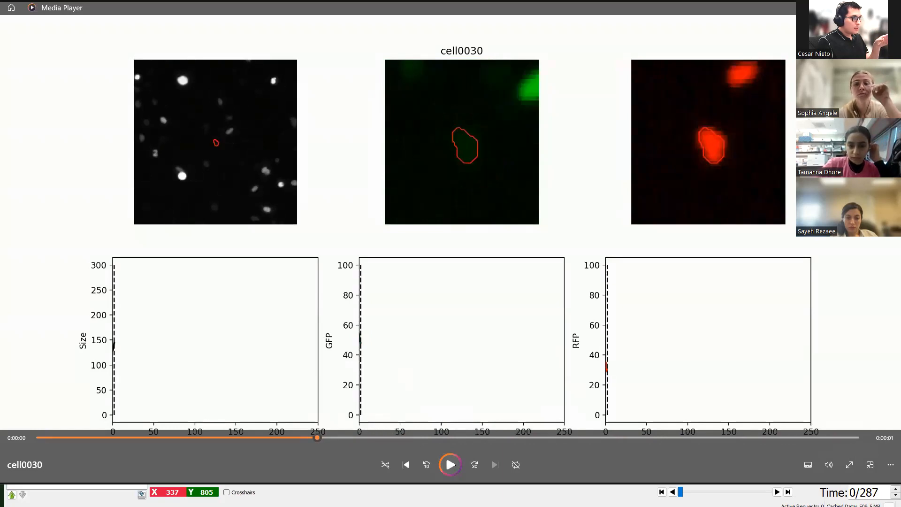
{"action": "key", "text": "alt+F4"}
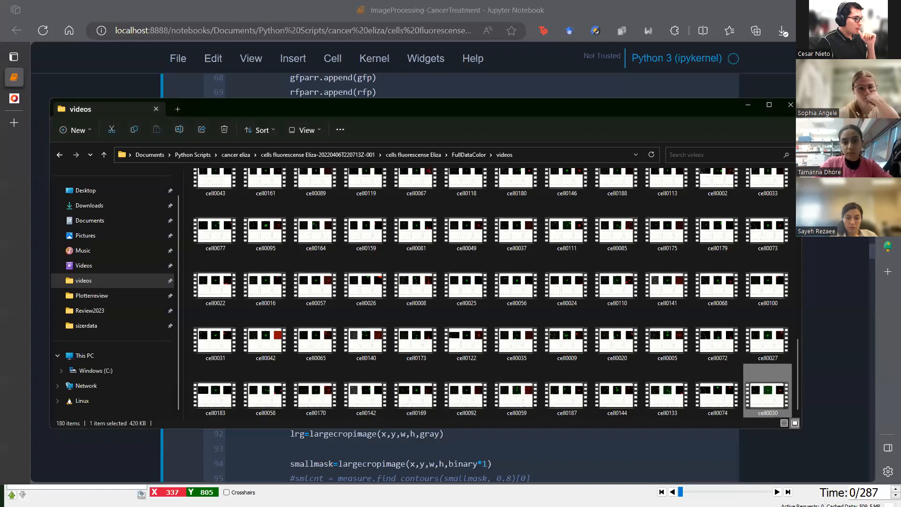
{"action": "key", "text": "alt+F4"}
- Examine the code that saves the figures, writes the cell videos, removes the JPG frames, and exports the data
{"action": "scroll", "coordinate": [605, 422], "scroll_direction": "down", "scroll_amount": 15}
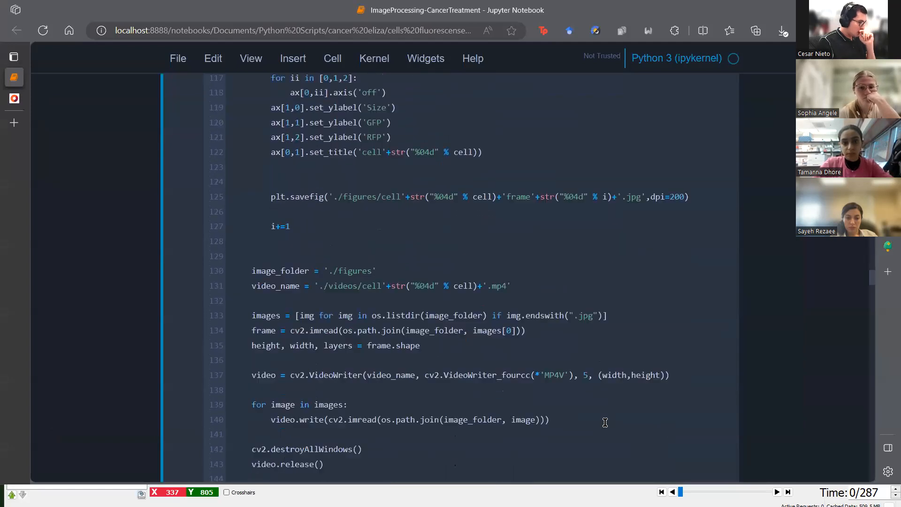
{"action": "scroll", "coordinate": [605, 423], "scroll_direction": "down", "scroll_amount": 7}
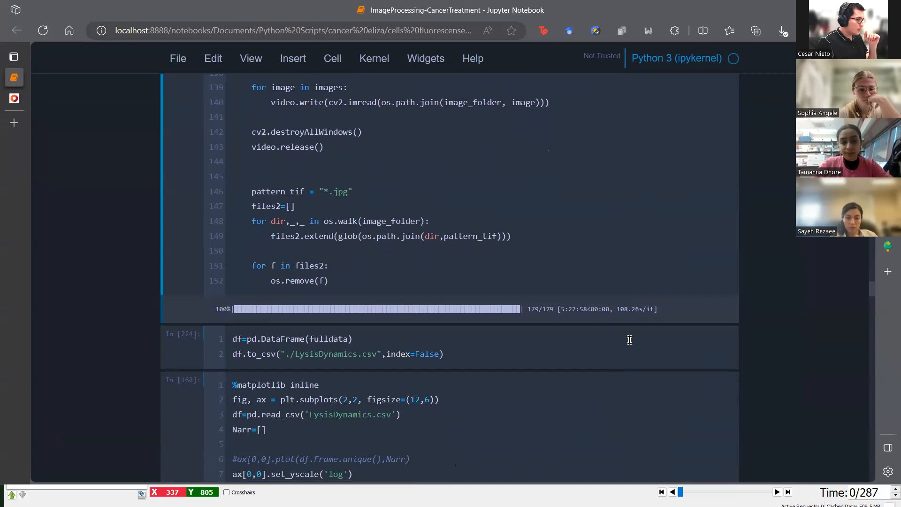
{"action": "scroll", "coordinate": [630, 339], "scroll_direction": "down", "scroll_amount": 6}
{"action": "scroll", "coordinate": [630, 341], "scroll_direction": "up", "scroll_amount": 7}
{"action": "scroll", "coordinate": [317, 391], "scroll_direction": "down", "scroll_amount": 4}
{"action": "scroll", "coordinate": [307, 342], "scroll_direction": "up", "scroll_amount": 4}
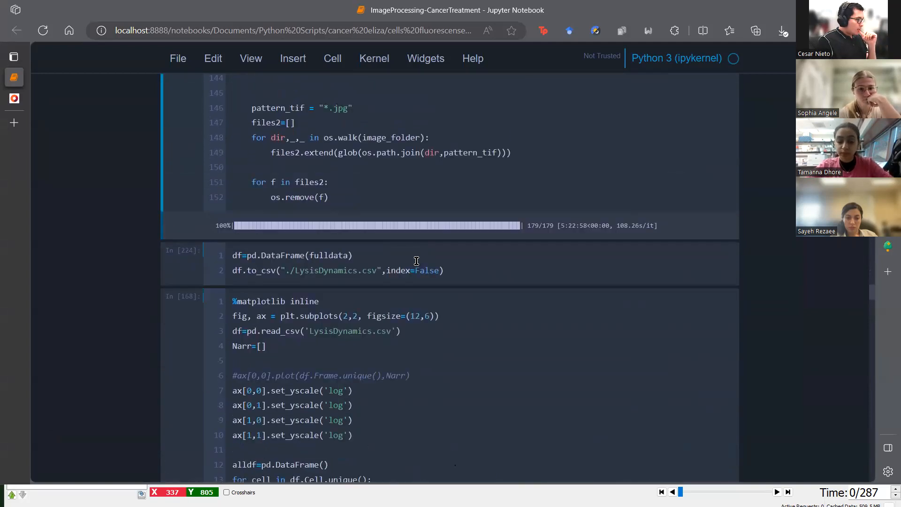
{"action": "scroll", "coordinate": [370, 422], "scroll_direction": "up", "scroll_amount": 8}
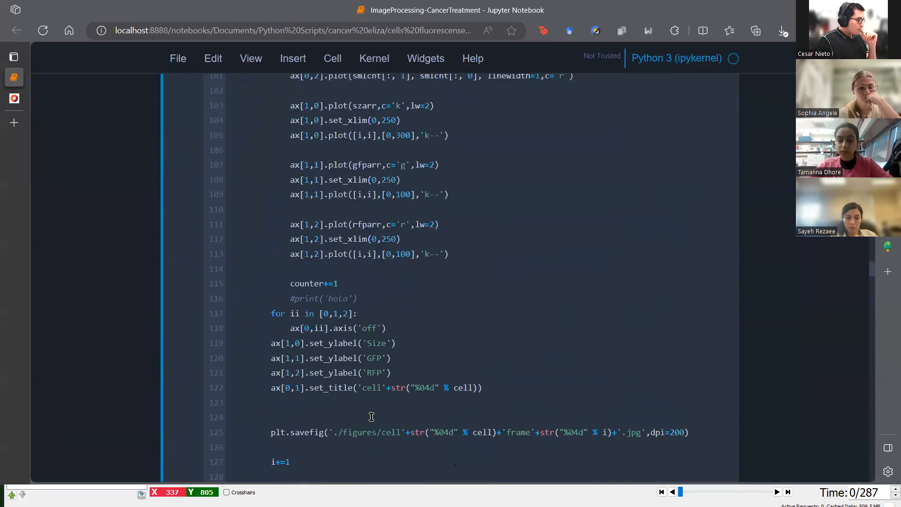
{"action": "scroll", "coordinate": [372, 416], "scroll_direction": "down", "scroll_amount": 3}
{"action": "scroll", "coordinate": [371, 417], "scroll_direction": "up", "scroll_amount": 4}
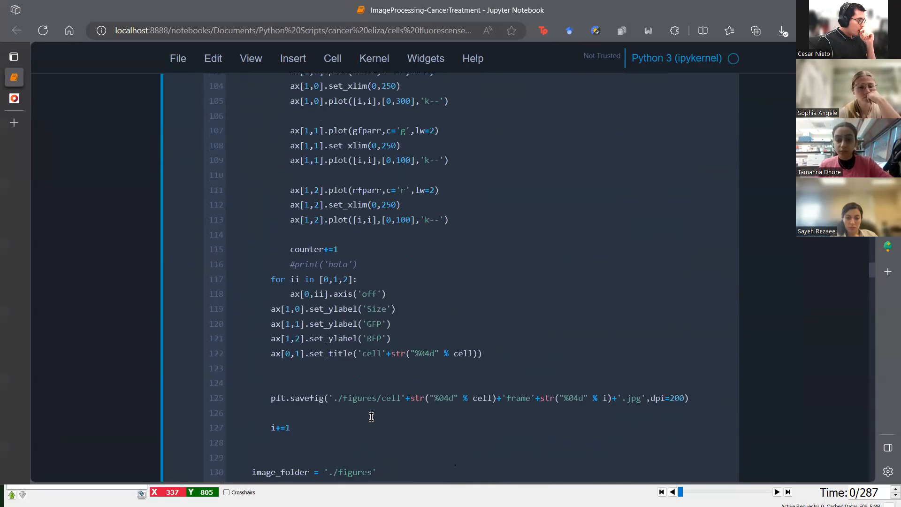
{"action": "scroll", "coordinate": [371, 417], "scroll_direction": "up", "scroll_amount": 6}
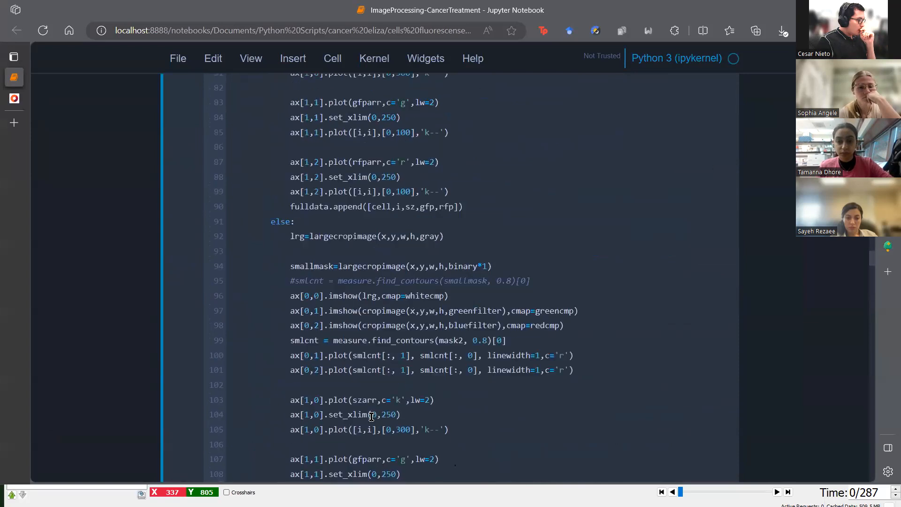
- Highlight the fulldata.append line and the szarr, gfparr and rfparr append lines in the cell-measurement code
{"action": "left_click_drag", "start_coordinate": [287, 220], "coordinate": [464, 219]}
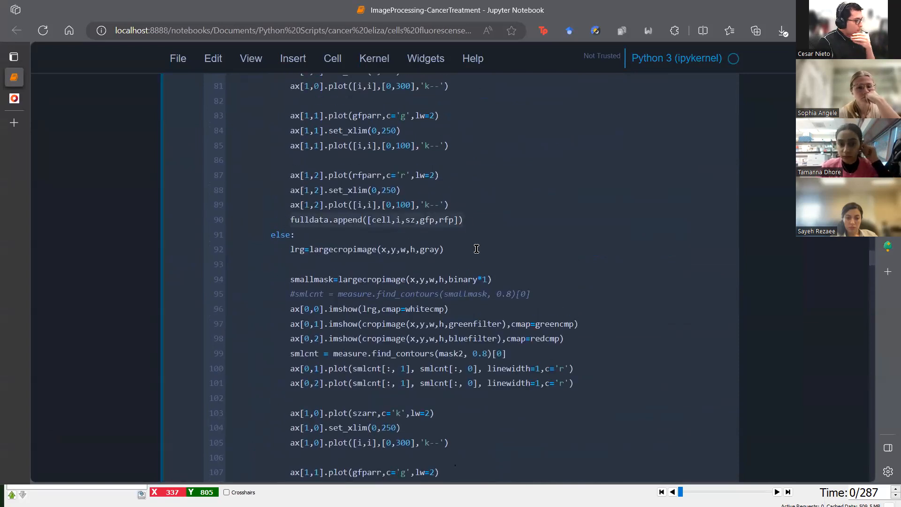
{"action": "left_click", "coordinate": [377, 219]}
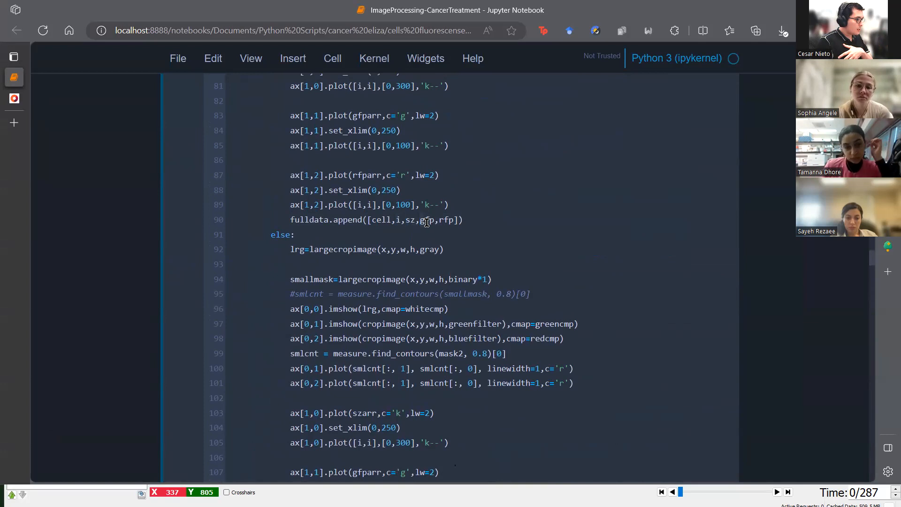
{"action": "scroll", "coordinate": [420, 239], "scroll_direction": "up", "scroll_amount": 8}
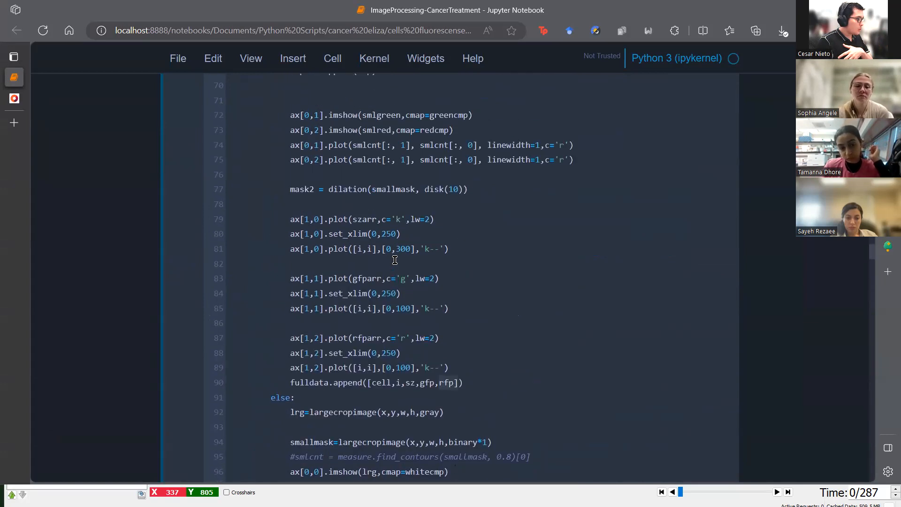
{"action": "left_click_drag", "start_coordinate": [392, 276], "coordinate": [190, 251]}
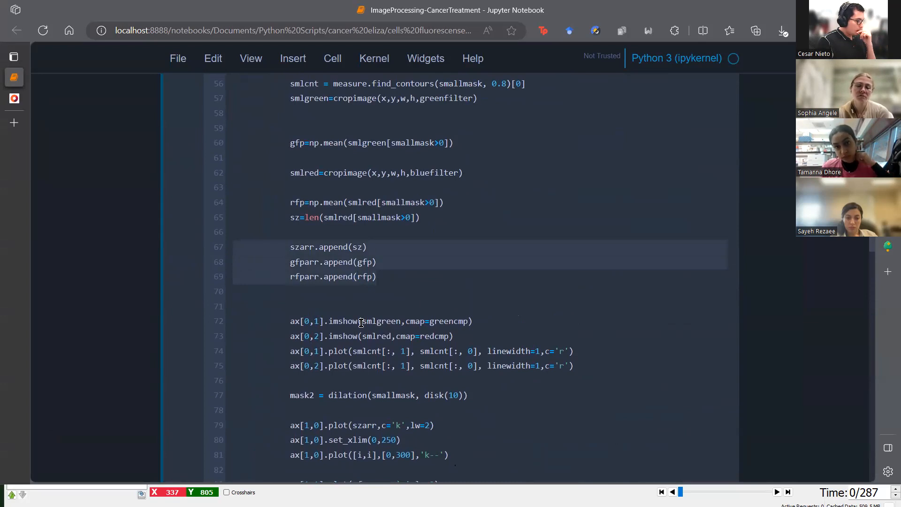
- Insert an empty code cell below the cell that exports fulldata to LysisDynamics.csv
{"action": "scroll", "coordinate": [361, 322], "scroll_direction": "down", "scroll_amount": 20}
{"action": "scroll", "coordinate": [360, 331], "scroll_direction": "up", "scroll_amount": 4}
{"action": "scroll", "coordinate": [407, 189], "scroll_direction": "down", "scroll_amount": 3}
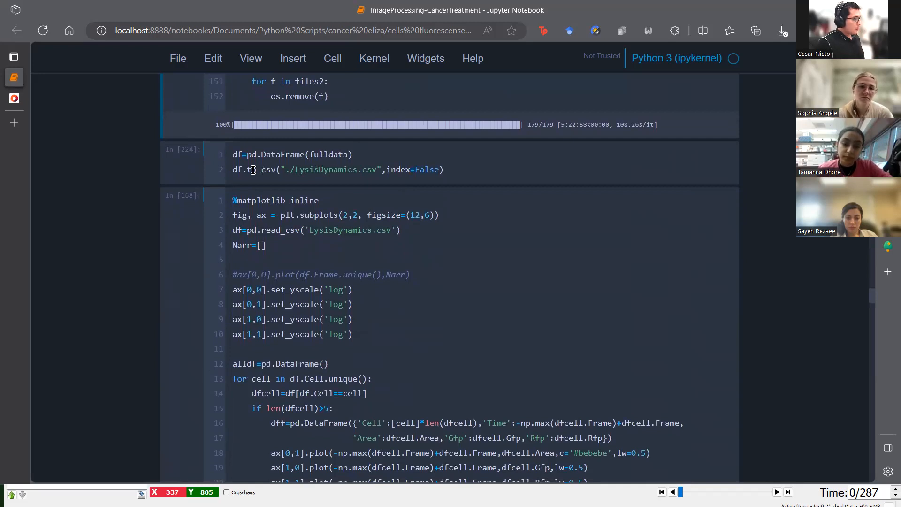
{"action": "left_click", "coordinate": [451, 171]}
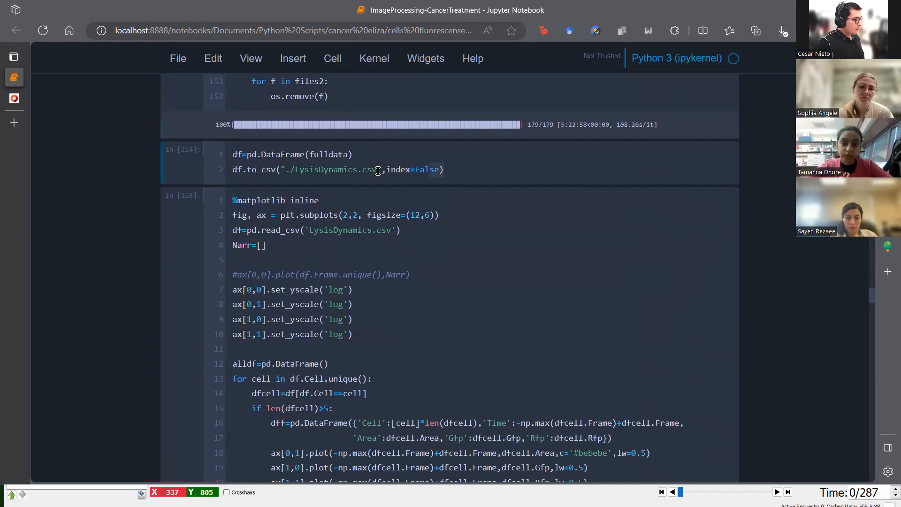
{"action": "key", "text": "Escape"}
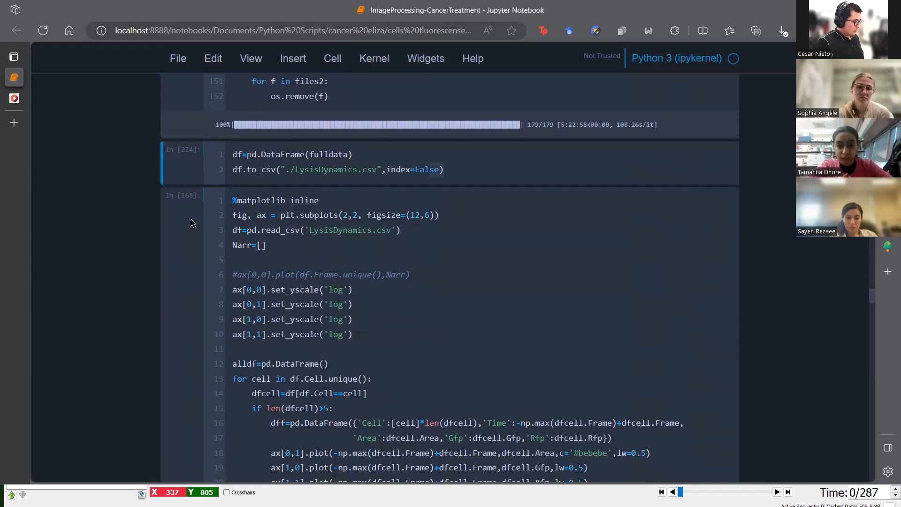
{"action": "key", "text": "b"}
- Run pd.read_csv('LysisDynamics.csv') in the empty cell and examine its output
{"action": "left_click_drag", "start_coordinate": [378, 170], "coordinate": [302, 172]}
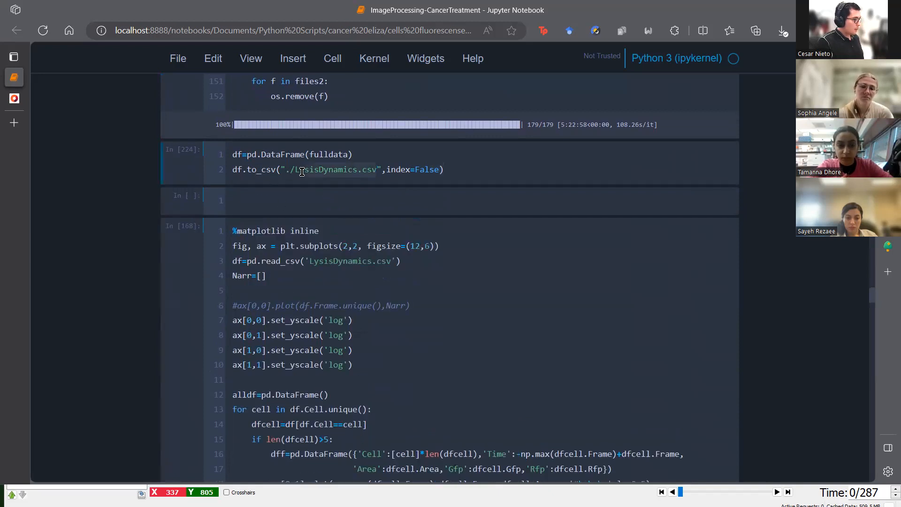
{"action": "left_click", "coordinate": [249, 260]}
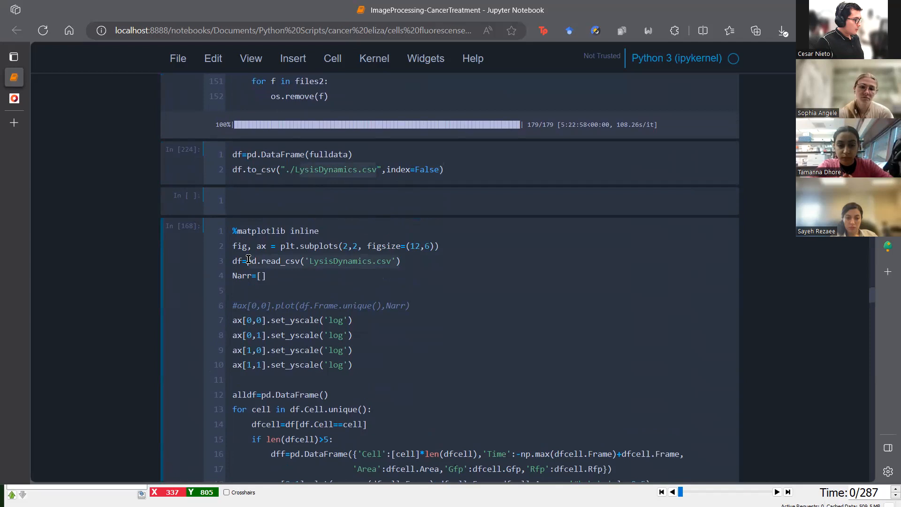
{"action": "left_click", "coordinate": [295, 201]}
{"action": "type", "text": "pd.read_csv('LysisDynamics.csv')"}
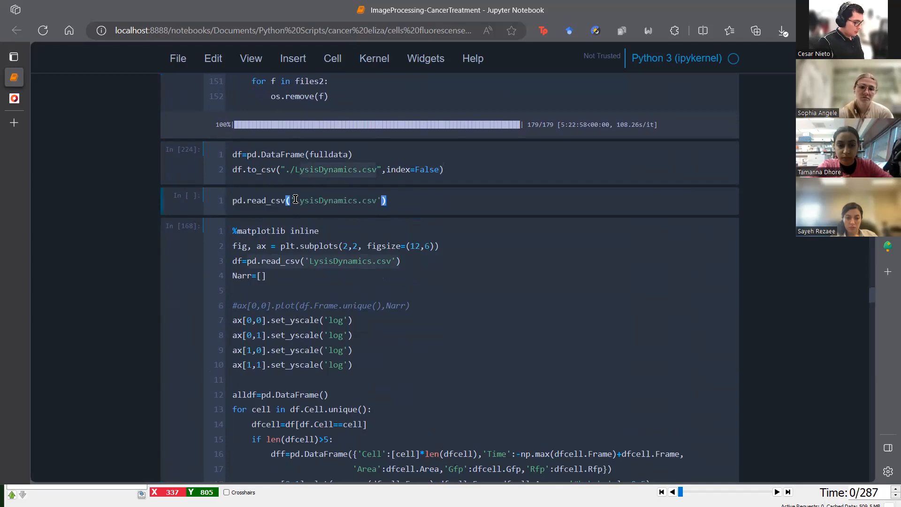
{"action": "key", "text": "shift+Return"}
{"action": "scroll", "coordinate": [374, 173], "scroll_direction": "up", "scroll_amount": 4}
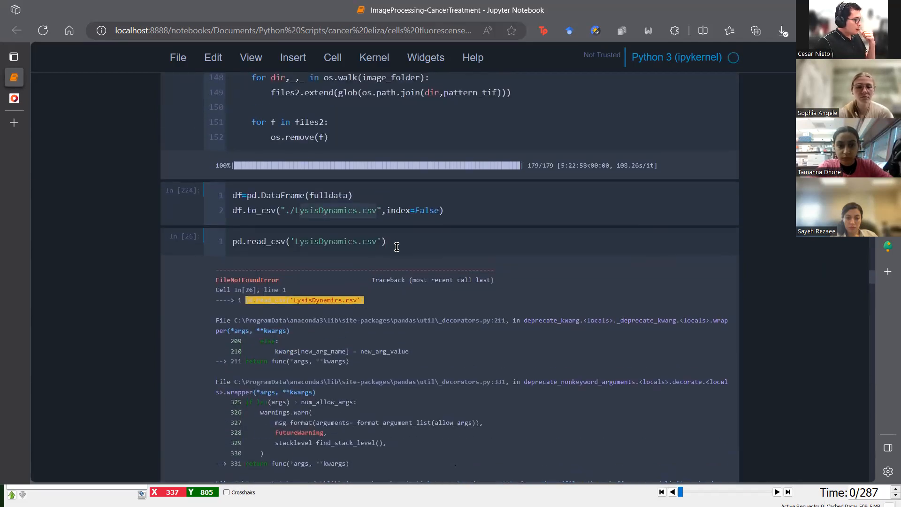
{"action": "scroll", "coordinate": [401, 248], "scroll_direction": "down", "scroll_amount": 15}
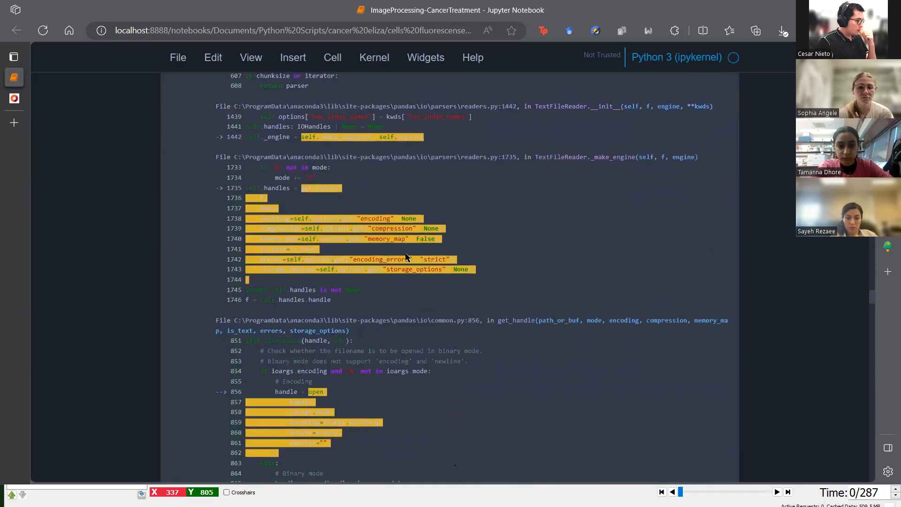
- Switch to File Explorer, go up to the FullDataColor folder, and open the LysisDynamics file
{"action": "key", "text": "super"}
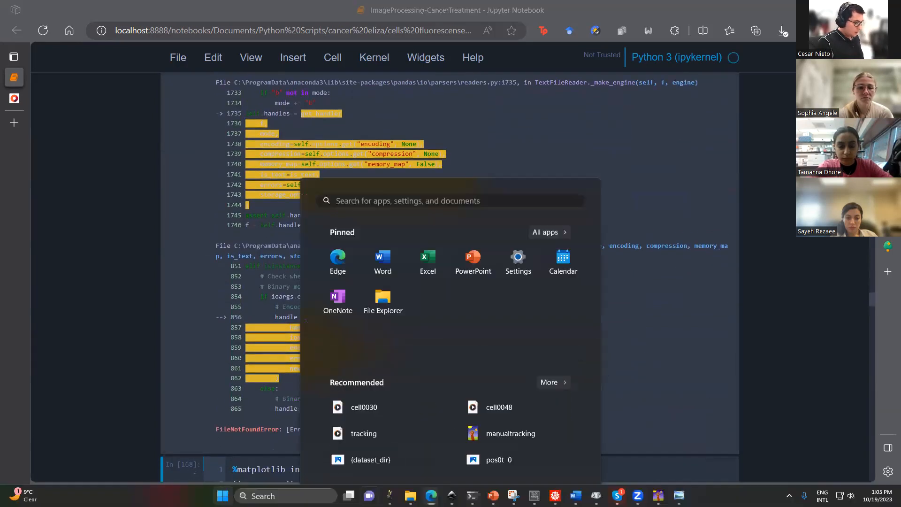
{"action": "left_click", "coordinate": [410, 495]}
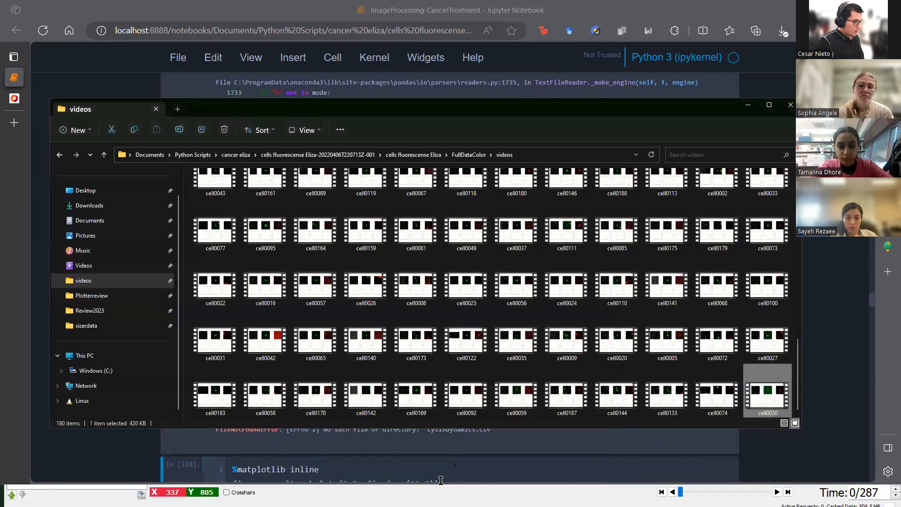
{"action": "left_click", "coordinate": [103, 155]}
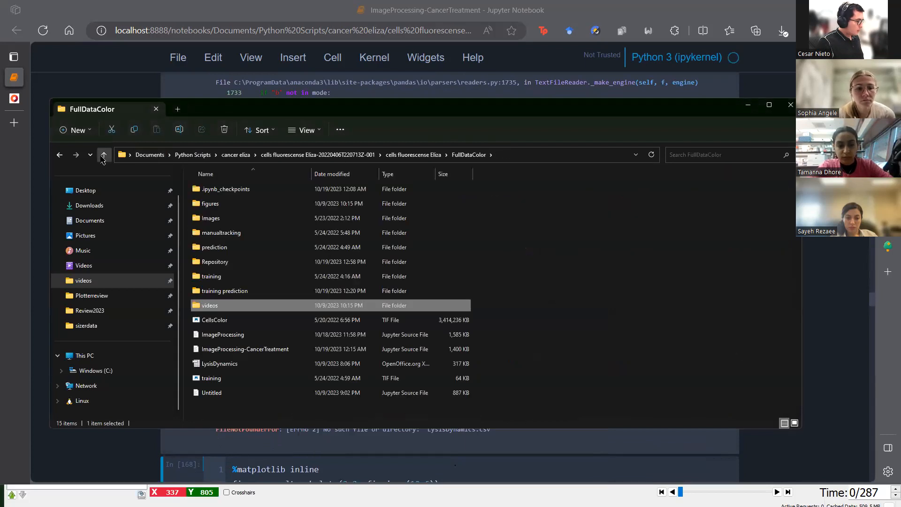
{"action": "left_click", "coordinate": [297, 365]}
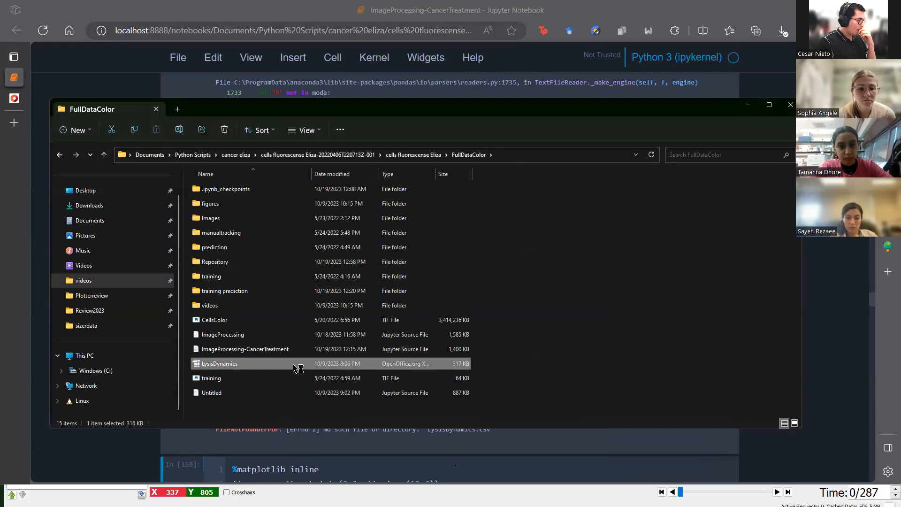
{"action": "double_click", "coordinate": [297, 364]}
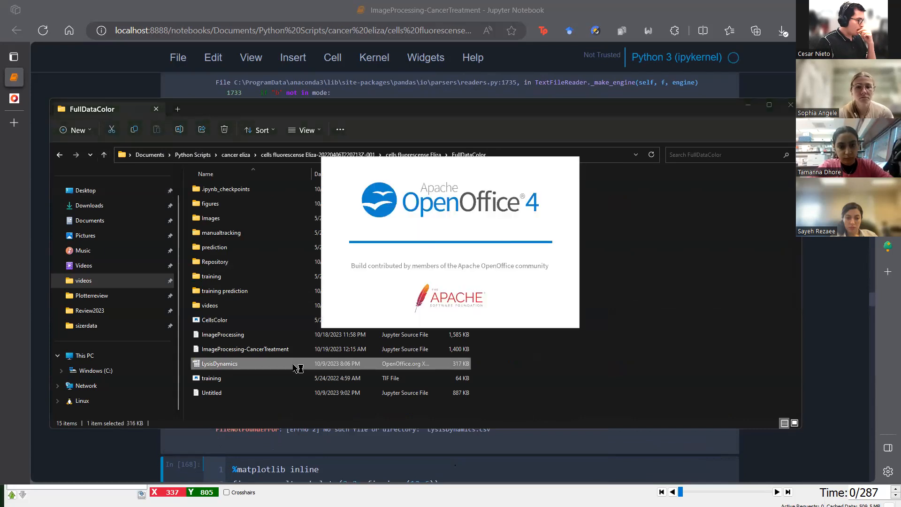
- Finish opening LysisDynamics.csv in the spreadsheet and point out the Cell, Frame, Area, Gfp and Rfp column headers
{"action": "left_click", "coordinate": [585, 124]}
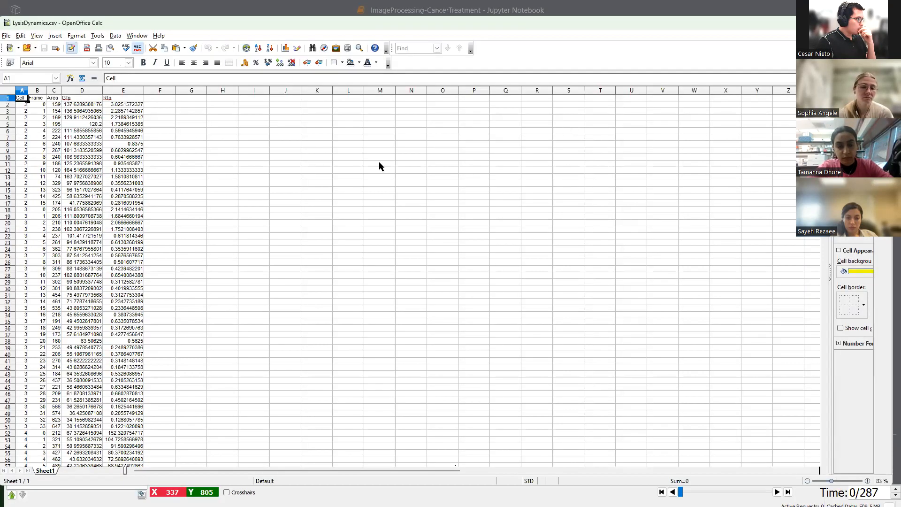
{"action": "left_click_drag", "start_coordinate": [33, 99], "coordinate": [65, 98]}
{"action": "left_click", "coordinate": [54, 98]}
{"action": "left_click", "coordinate": [34, 98]}
{"action": "left_click", "coordinate": [24, 98]}
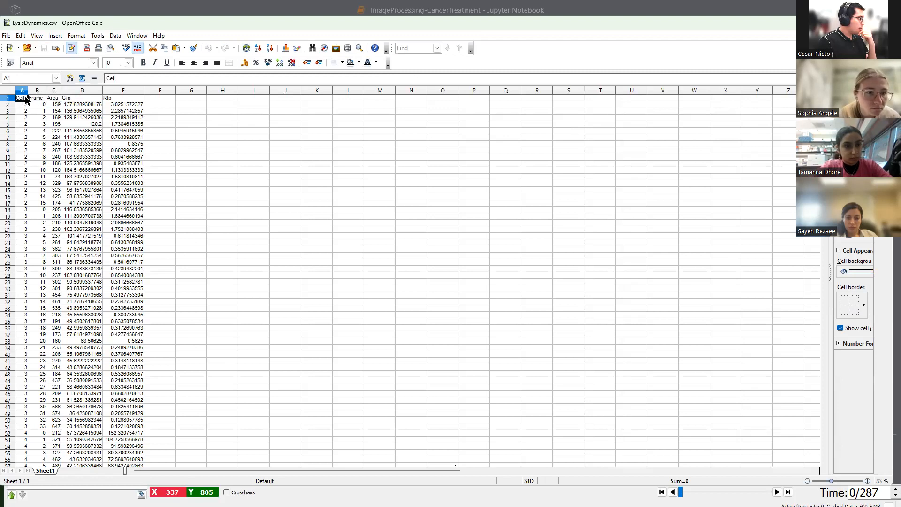
{"action": "left_click", "coordinate": [35, 99]}
{"action": "left_click", "coordinate": [58, 97]}
{"action": "scroll", "coordinate": [43, 140], "scroll_direction": "up", "scroll_amount": 3}
{"action": "scroll", "coordinate": [20, 136], "scroll_direction": "up", "scroll_amount": 8}
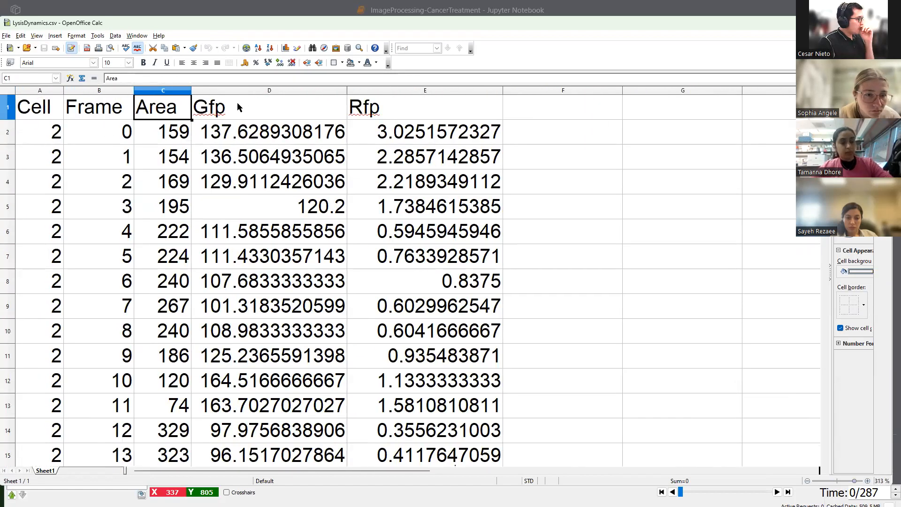
{"action": "left_click", "coordinate": [238, 103]}
{"action": "left_click", "coordinate": [362, 105]}
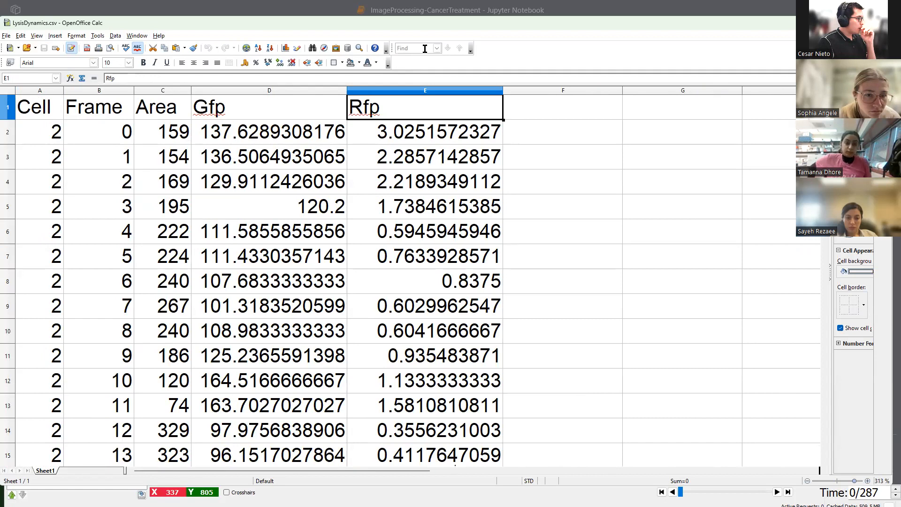
- Trace the rows of cell 2 through the Frame column, from frame 0 to frame 15
{"action": "left_click", "coordinate": [46, 136]}
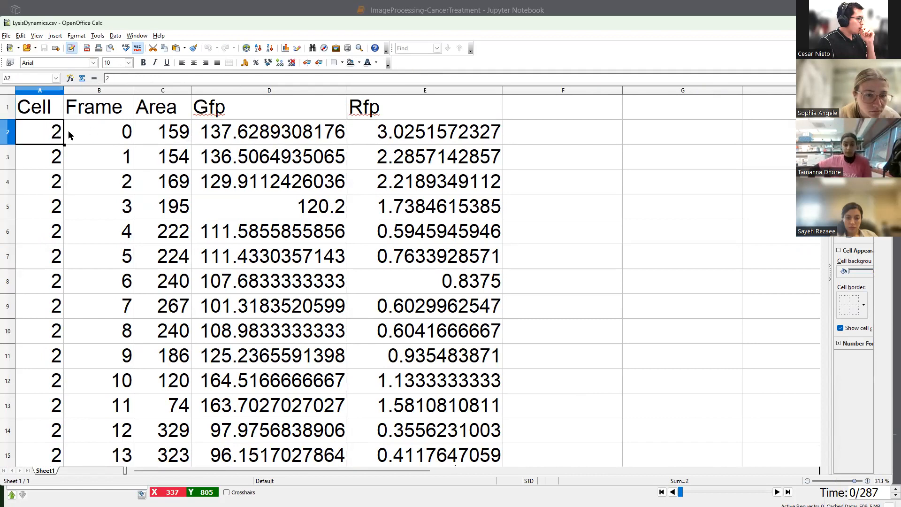
{"action": "left_click", "coordinate": [94, 127]}
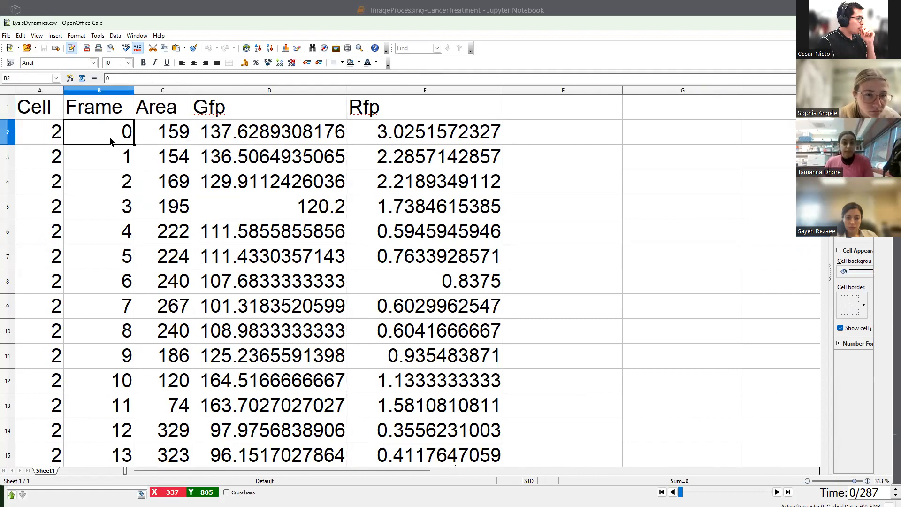
{"action": "left_click", "coordinate": [115, 182]}
{"action": "left_click", "coordinate": [114, 232]}
{"action": "left_click", "coordinate": [114, 282]}
{"action": "scroll", "coordinate": [112, 342], "scroll_direction": "down", "scroll_amount": 6}
{"action": "scroll", "coordinate": [109, 336], "scroll_direction": "up", "scroll_amount": 3}
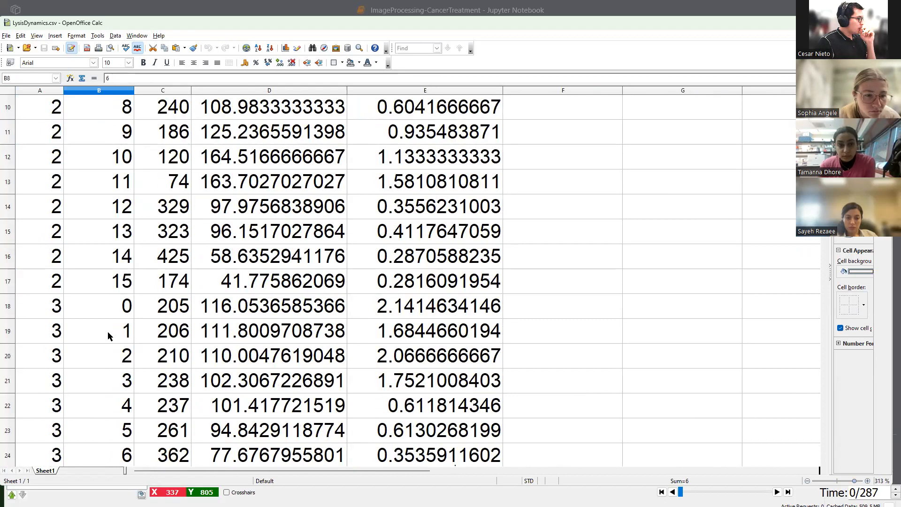
{"action": "left_click", "coordinate": [100, 289]}
{"action": "scroll", "coordinate": [102, 285], "scroll_direction": "up", "scroll_amount": 3}
{"action": "scroll", "coordinate": [70, 225], "scroll_direction": "down", "scroll_amount": 1}
{"action": "scroll", "coordinate": [38, 186], "scroll_direction": "up", "scroll_amount": 1}
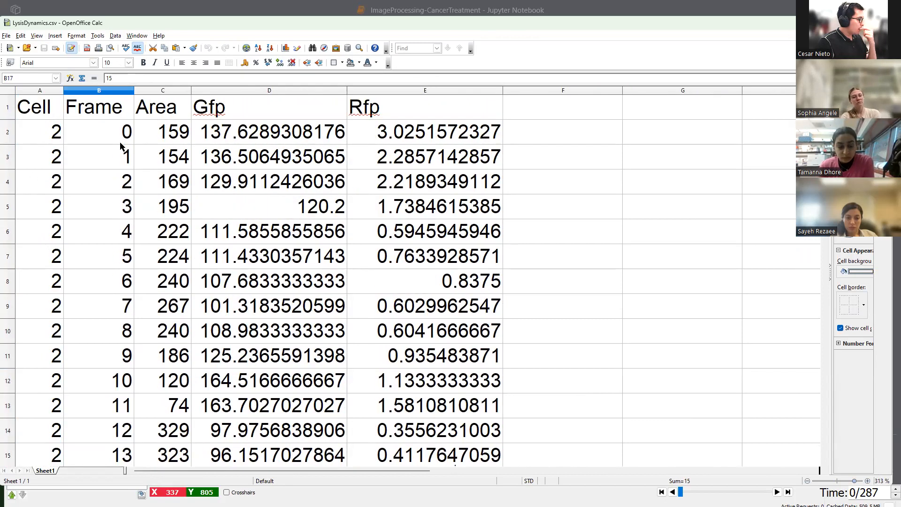
{"action": "scroll", "coordinate": [115, 251], "scroll_direction": "down", "scroll_amount": 1}
{"action": "scroll", "coordinate": [114, 247], "scroll_direction": "down", "scroll_amount": 3}
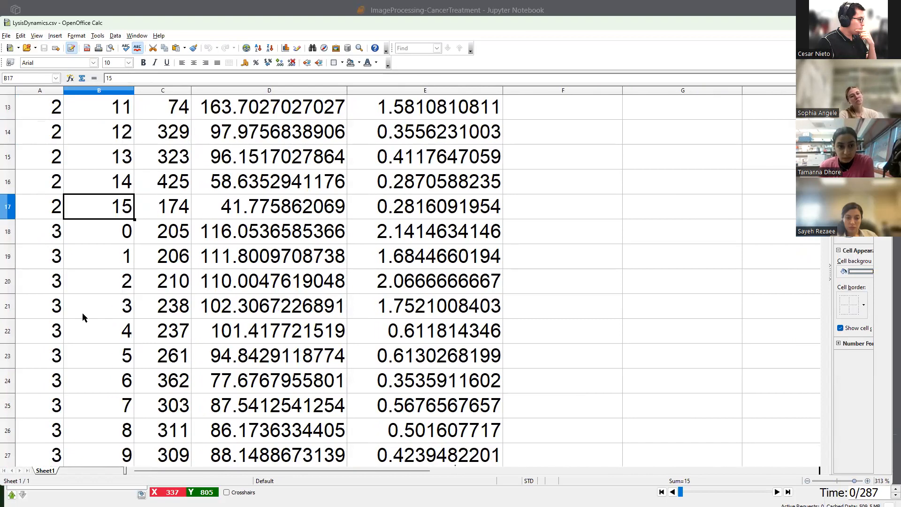
{"action": "scroll", "coordinate": [106, 207], "scroll_direction": "up", "scroll_amount": 4}
- Highlight cell 2's Area values in C2:C17 and its Gfp values in D2:D17
{"action": "left_click_drag", "start_coordinate": [182, 142], "coordinate": [166, 355]}
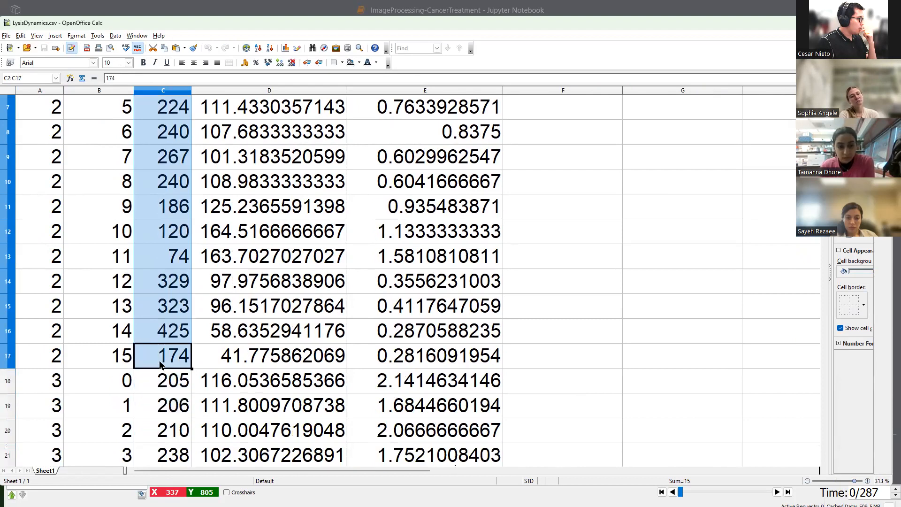
{"action": "scroll", "coordinate": [193, 359], "scroll_direction": "up", "scroll_amount": 2}
{"action": "left_click_drag", "start_coordinate": [288, 136], "coordinate": [281, 453]}
{"action": "scroll", "coordinate": [276, 376], "scroll_direction": "down", "scroll_amount": 4}
{"action": "scroll", "coordinate": [276, 376], "scroll_direction": "up", "scroll_amount": 3}
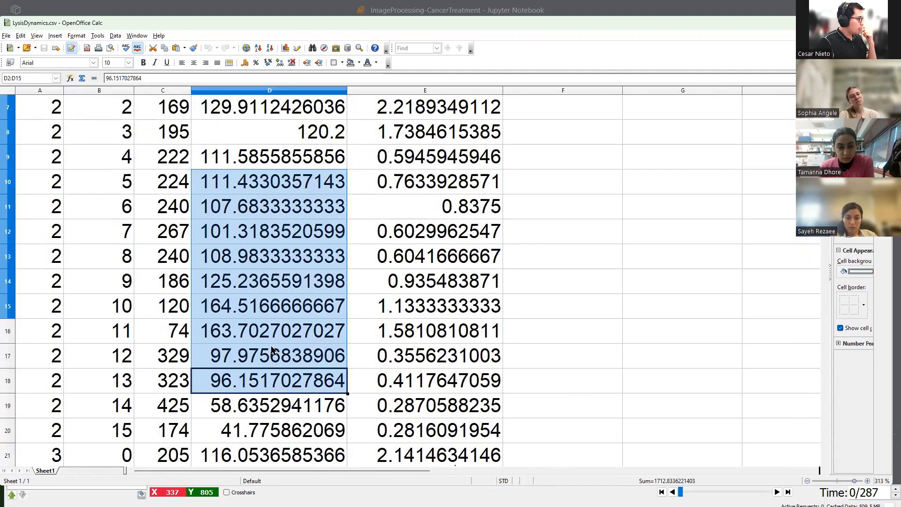
{"action": "left_click", "coordinate": [252, 436], "text": "shift"}
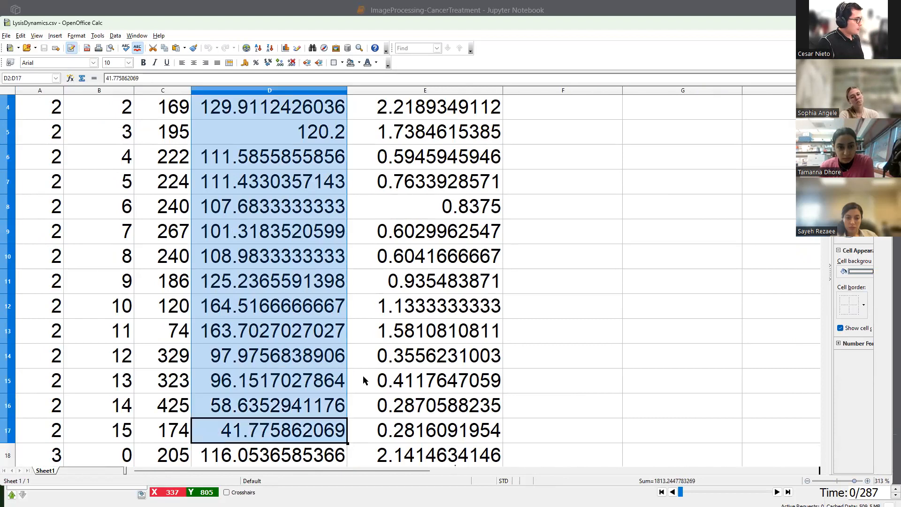
- Highlight cell 2's Rfp values in E2:E17
{"action": "scroll", "coordinate": [364, 380], "scroll_direction": "up", "scroll_amount": 1}
{"action": "left_click", "coordinate": [450, 127]}
{"action": "scroll", "coordinate": [448, 211], "scroll_direction": "down", "scroll_amount": 7}
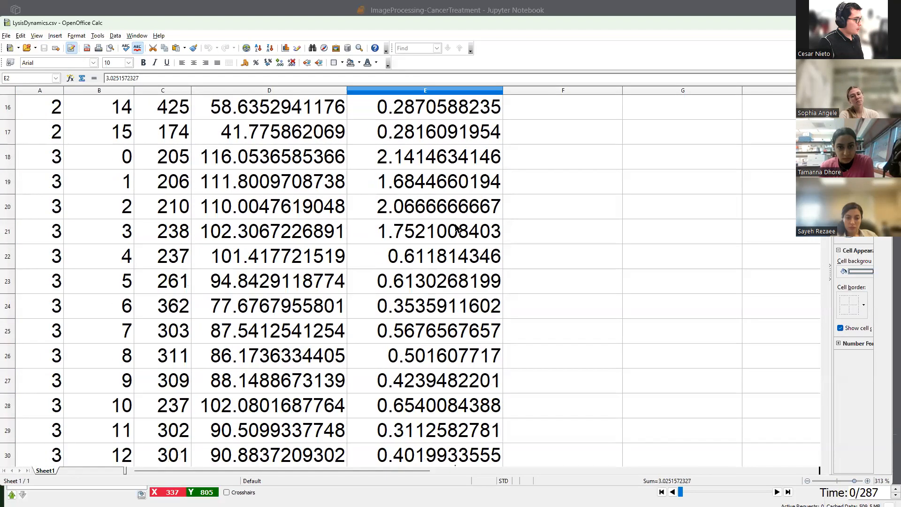
{"action": "scroll", "coordinate": [446, 266], "scroll_direction": "up", "scroll_amount": 6}
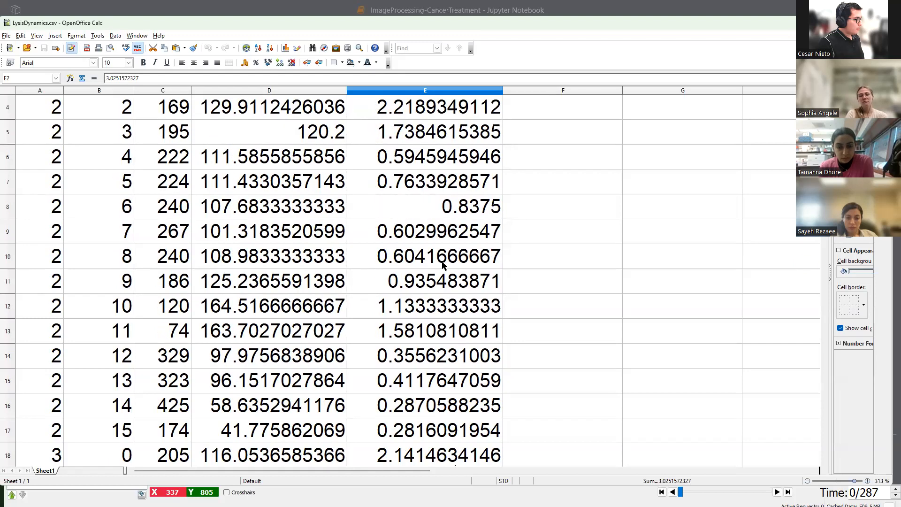
{"action": "left_click", "coordinate": [420, 427], "text": "shift"}
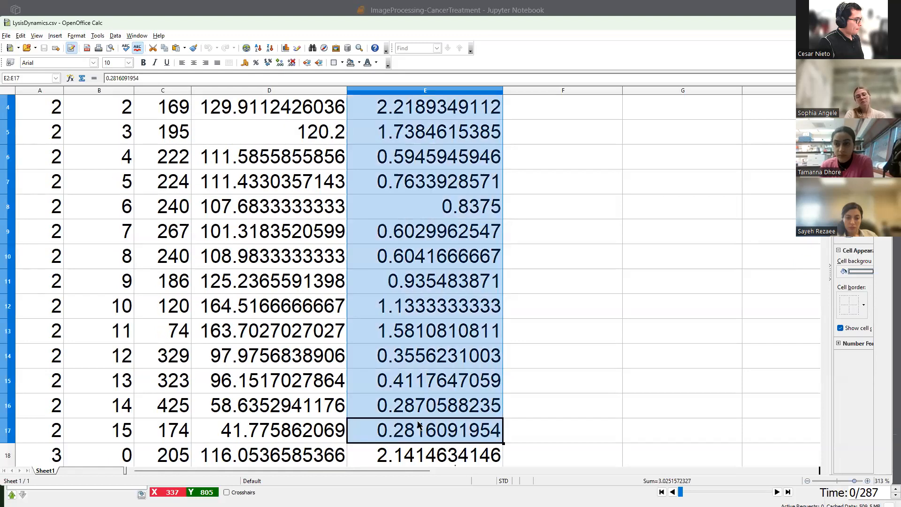
{"action": "scroll", "coordinate": [437, 340], "scroll_direction": "up", "scroll_amount": 1}
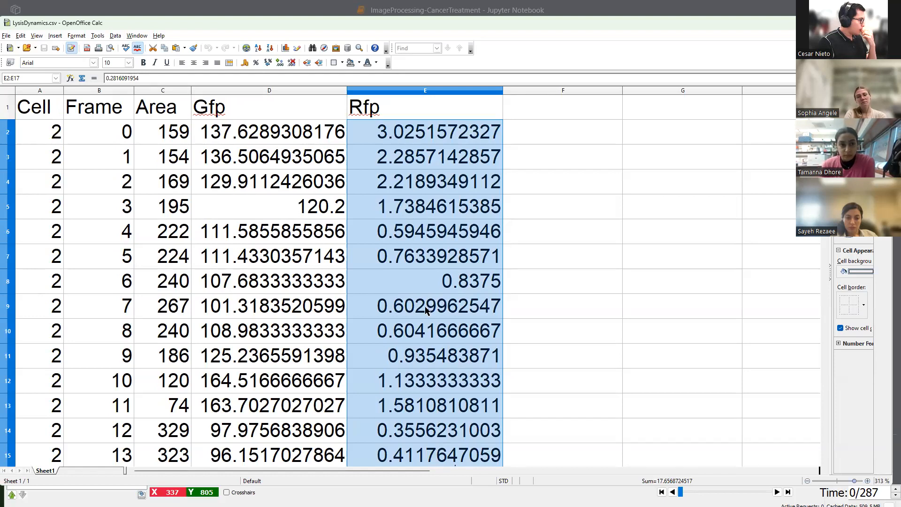
- Examine the measurement rows of cells 3 and 4 and highlight their identifiers in the Cell column
{"action": "scroll", "coordinate": [292, 234], "scroll_direction": "down", "scroll_amount": 8}
{"action": "scroll", "coordinate": [289, 238], "scroll_direction": "up", "scroll_amount": 5}
{"action": "scroll", "coordinate": [286, 238], "scroll_direction": "up", "scroll_amount": 1}
{"action": "scroll", "coordinate": [287, 240], "scroll_direction": "down", "scroll_amount": 16}
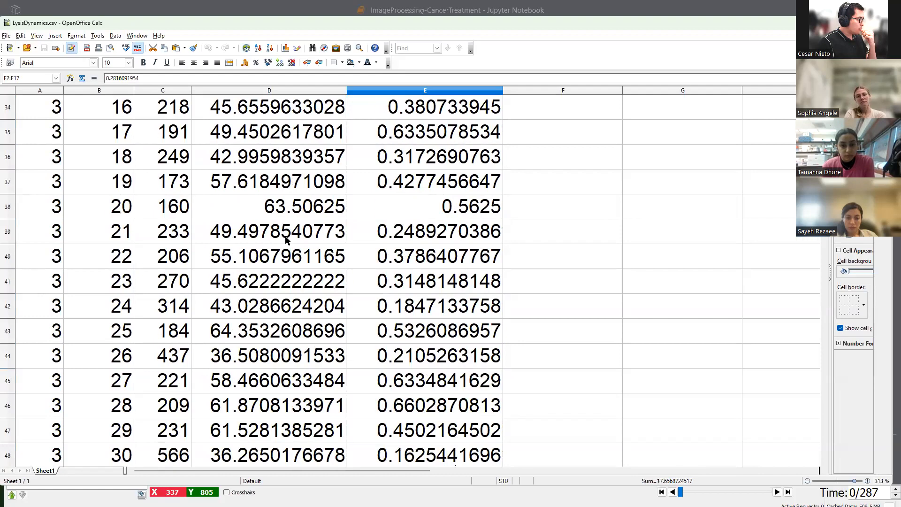
{"action": "scroll", "coordinate": [287, 239], "scroll_direction": "down", "scroll_amount": 11}
{"action": "scroll", "coordinate": [286, 240], "scroll_direction": "up", "scroll_amount": 15}
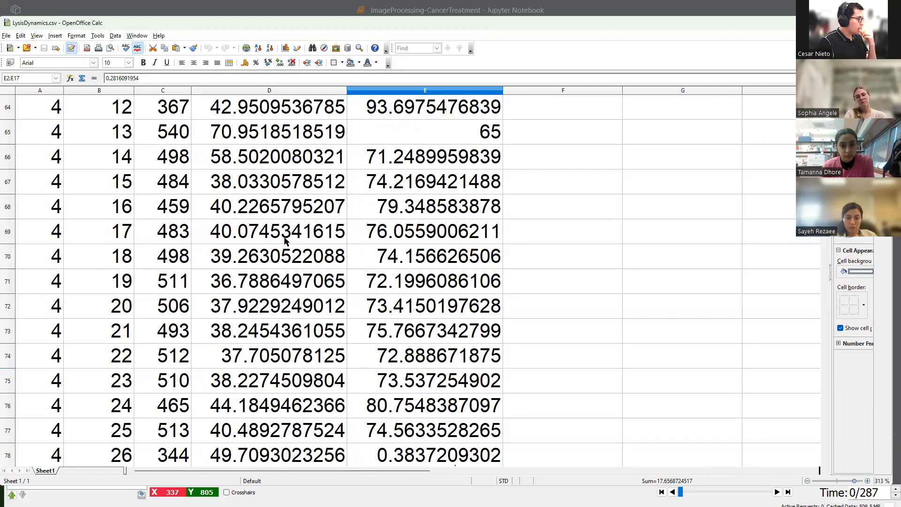
{"action": "scroll", "coordinate": [285, 241], "scroll_direction": "up", "scroll_amount": 11}
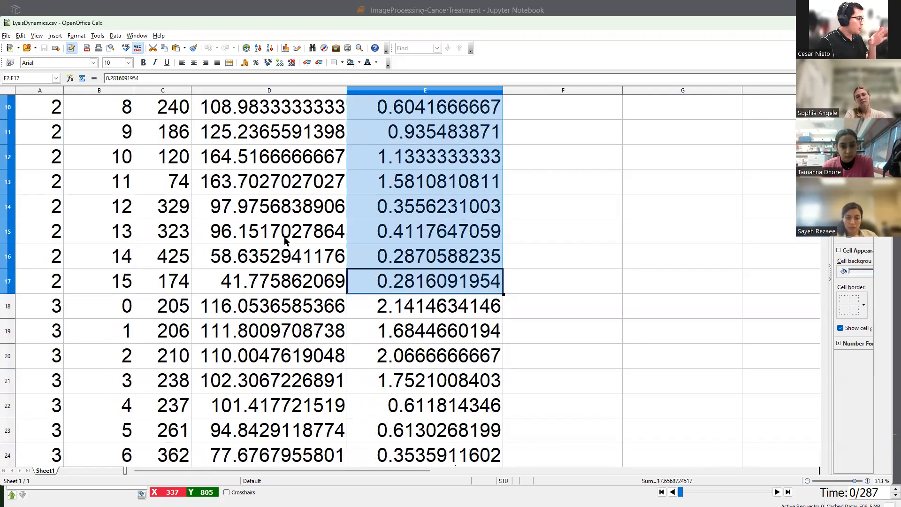
{"action": "scroll", "coordinate": [108, 272], "scroll_direction": "down", "scroll_amount": 1}
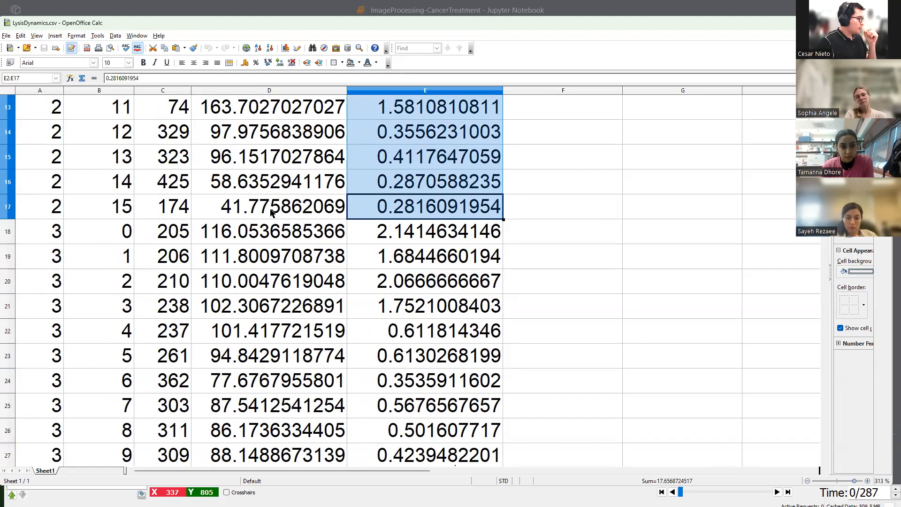
{"action": "left_click_drag", "start_coordinate": [55, 232], "coordinate": [46, 491]}
{"action": "left_click_drag", "start_coordinate": [37, 422], "coordinate": [50, 491]}
{"action": "scroll", "coordinate": [165, 307], "scroll_direction": "up", "scroll_amount": 8}
{"action": "scroll", "coordinate": [166, 307], "scroll_direction": "up", "scroll_amount": 13}
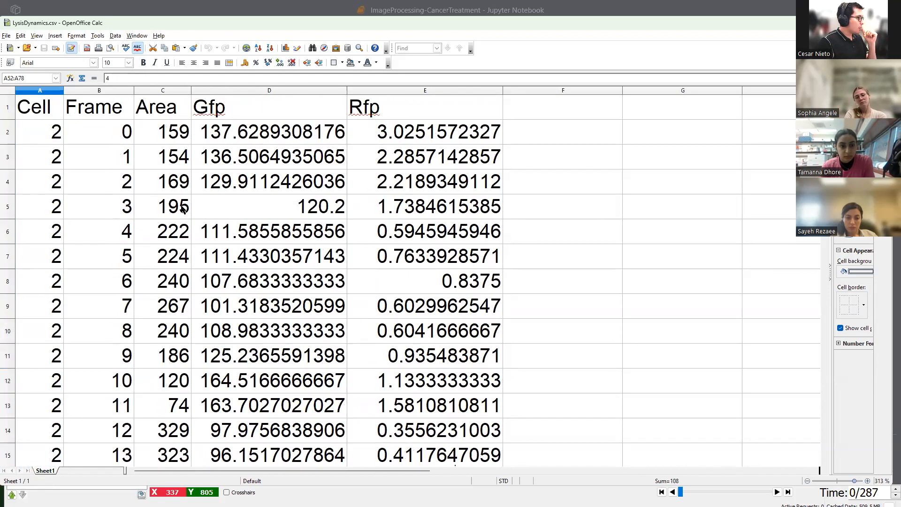
- Close the LysisDynamics.csv spreadsheet and return to the notebook's plotting cell that reads the CSV
{"action": "left_click", "coordinate": [105, 139]}
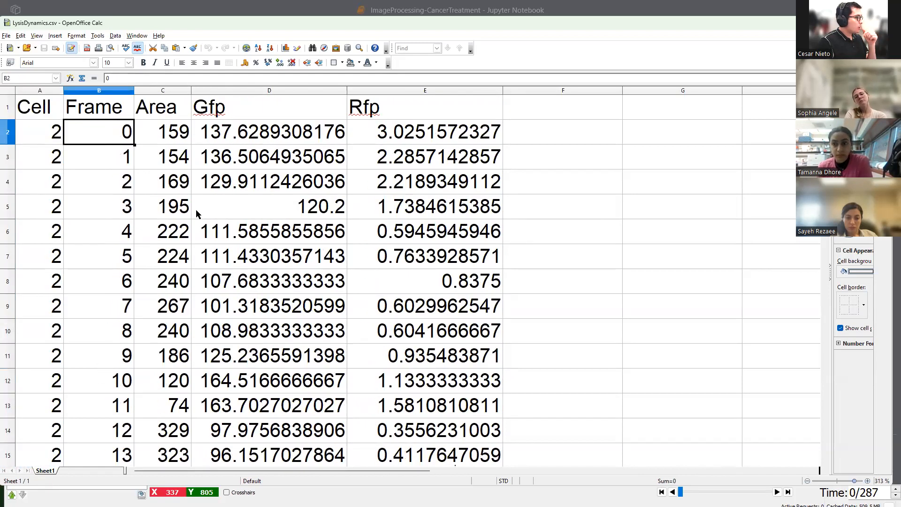
{"action": "left_click", "coordinate": [881, 22]}
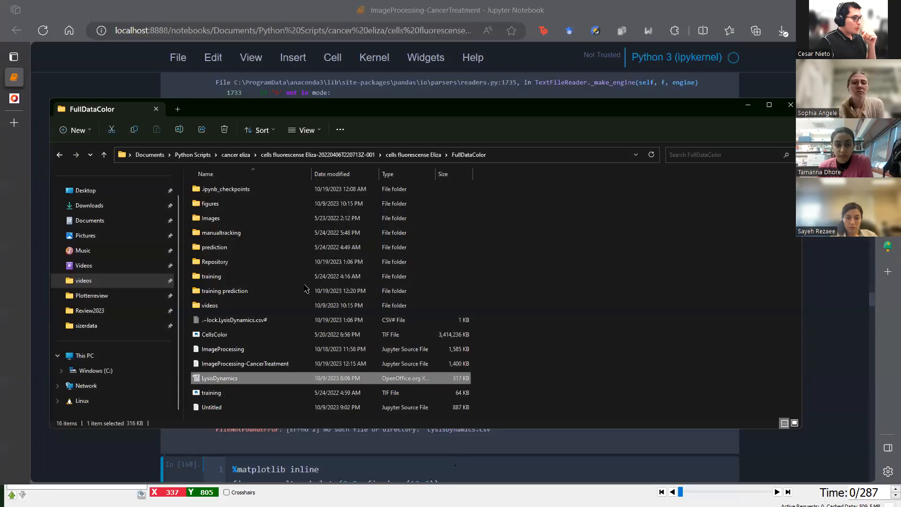
{"action": "left_click", "coordinate": [748, 81]}
{"action": "scroll", "coordinate": [211, 364], "scroll_direction": "down", "scroll_amount": 7}
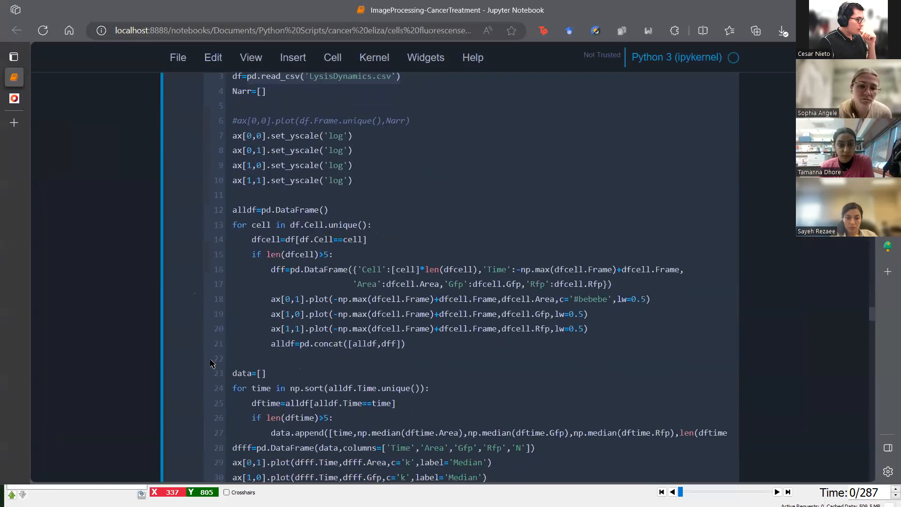
{"action": "scroll", "coordinate": [210, 359], "scroll_direction": "up", "scroll_amount": 4}
{"action": "scroll", "coordinate": [209, 359], "scroll_direction": "down", "scroll_amount": 3}
{"action": "scroll", "coordinate": [209, 359], "scroll_direction": "up", "scroll_amount": 1}
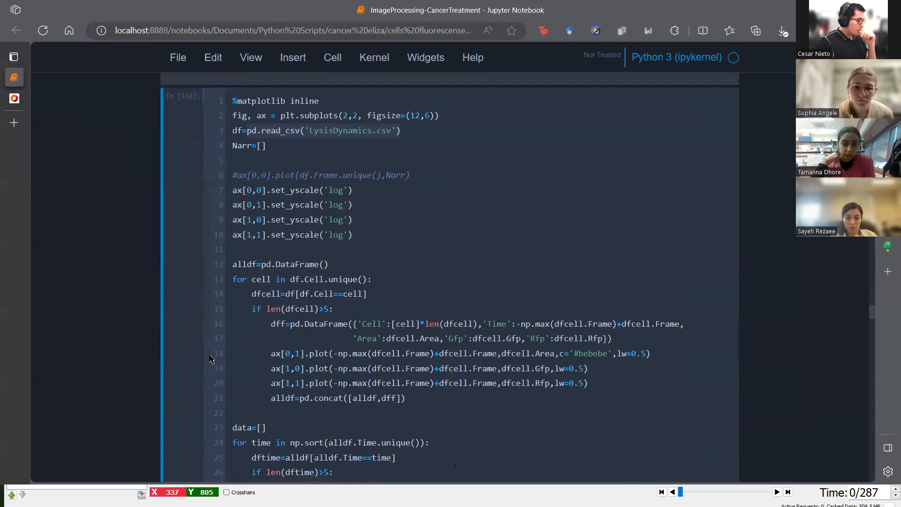
- Highlight the unique() call in the loop over df.Cell in the plotting code
{"action": "left_click", "coordinate": [209, 284]}
{"action": "left_click", "coordinate": [390, 288]}
{"action": "mouse_move", "coordinate": [378, 281]}
{"action": "left_mouse_down"}
{"action": "mouse_move", "coordinate": [284, 280]}
{"action": "mouse_move", "coordinate": [363, 280]}
{"action": "left_mouse_up"}
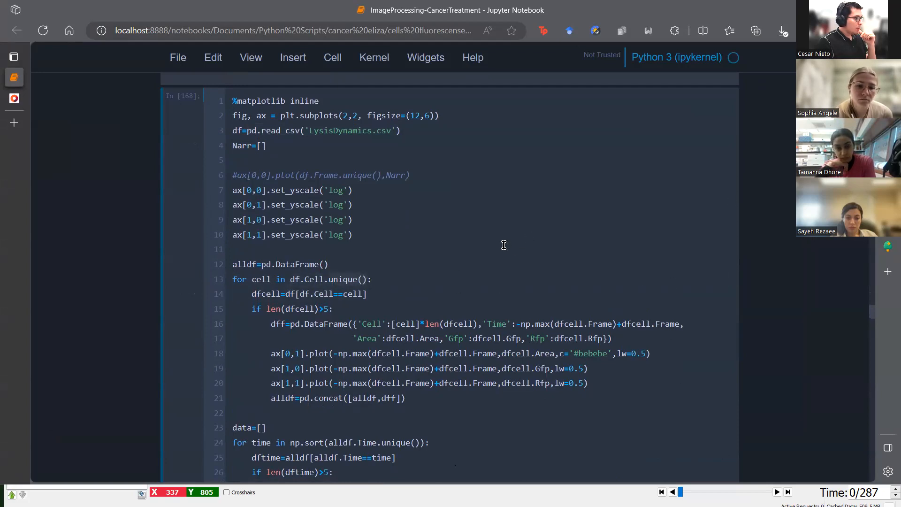
{"action": "scroll", "coordinate": [383, 220], "scroll_direction": "up", "scroll_amount": 3}
{"action": "scroll", "coordinate": [383, 220], "scroll_direction": "down", "scroll_amount": 4}
{"action": "scroll", "coordinate": [357, 263], "scroll_direction": "up", "scroll_amount": 2}
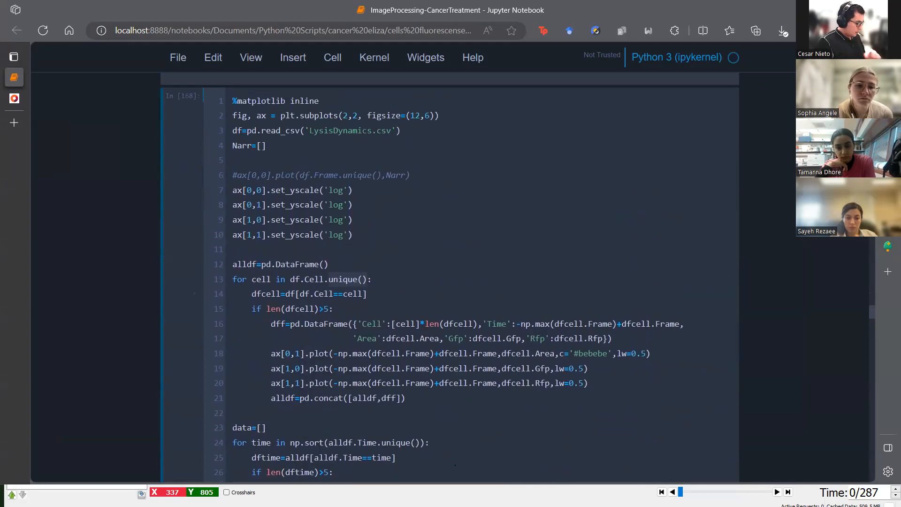
- Switch to File Explorer and copy the LysisDynamics file from FullDataColor into the Repository folder
{"action": "key", "text": "super"}
{"action": "left_click", "coordinate": [411, 495]}
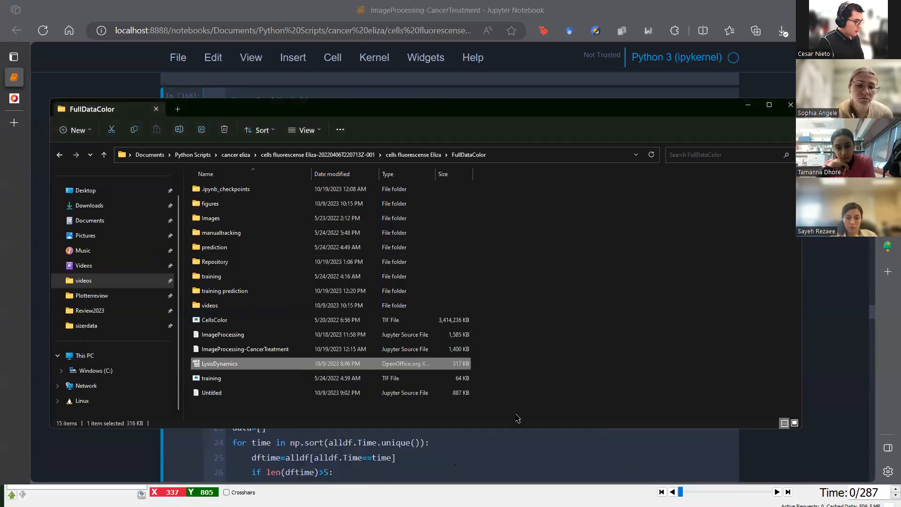
{"action": "left_click", "coordinate": [224, 365]}
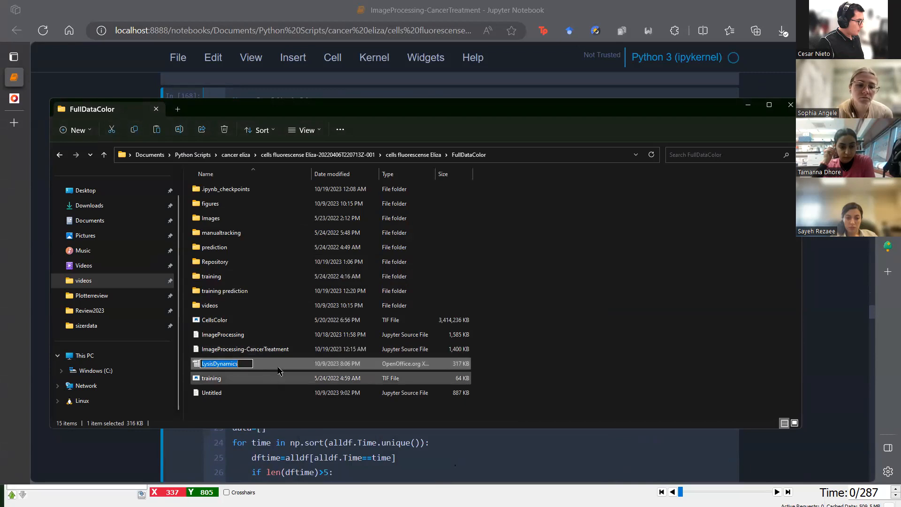
{"action": "left_click", "coordinate": [283, 363]}
{"action": "left_click", "coordinate": [436, 360]}
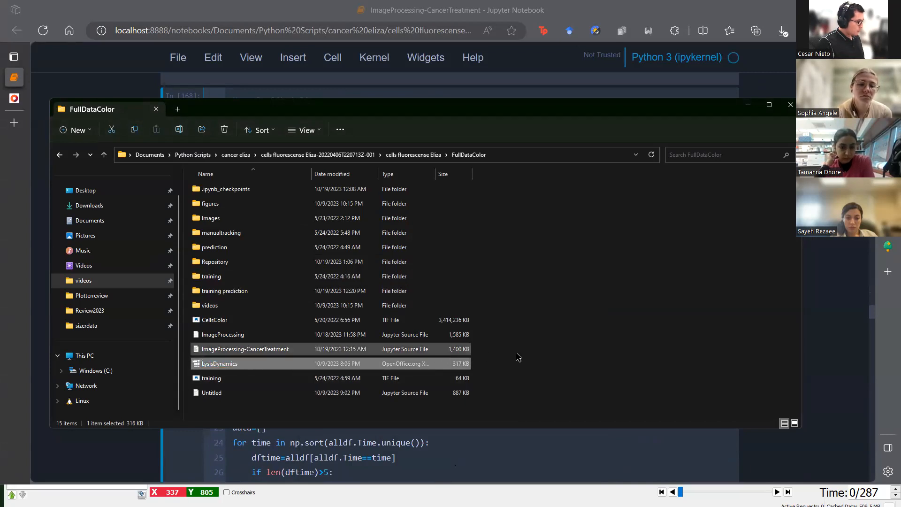
{"action": "double_click", "coordinate": [333, 262]}
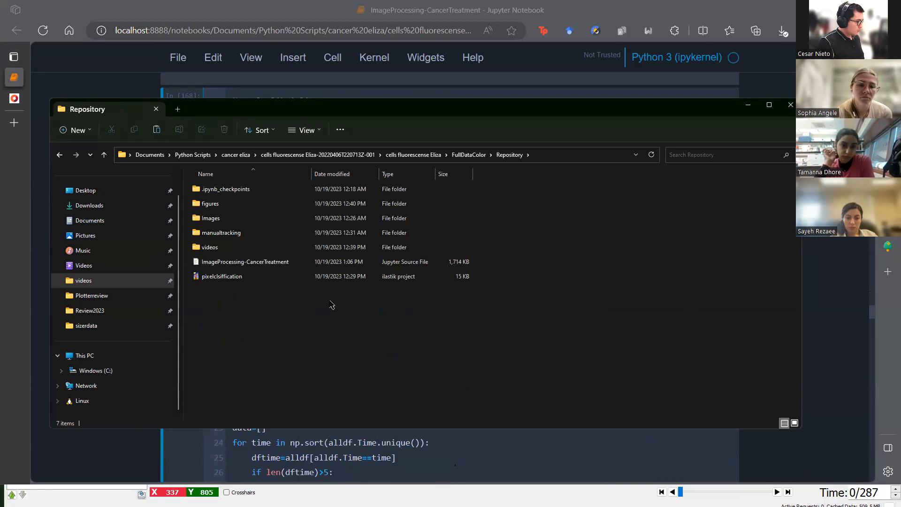
{"action": "key", "text": "ctrl+v"}
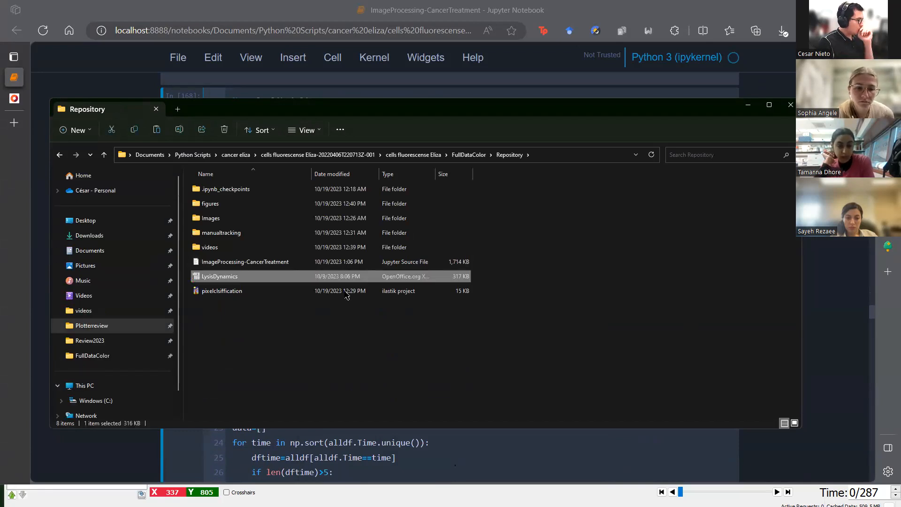
- Return to the notebook, rerun the pd.read_csv('LysisDynamics.csv') cell and examine the resulting table
{"action": "left_click", "coordinate": [127, 98]}
{"action": "scroll", "coordinate": [350, 283], "scroll_direction": "up", "scroll_amount": 20}
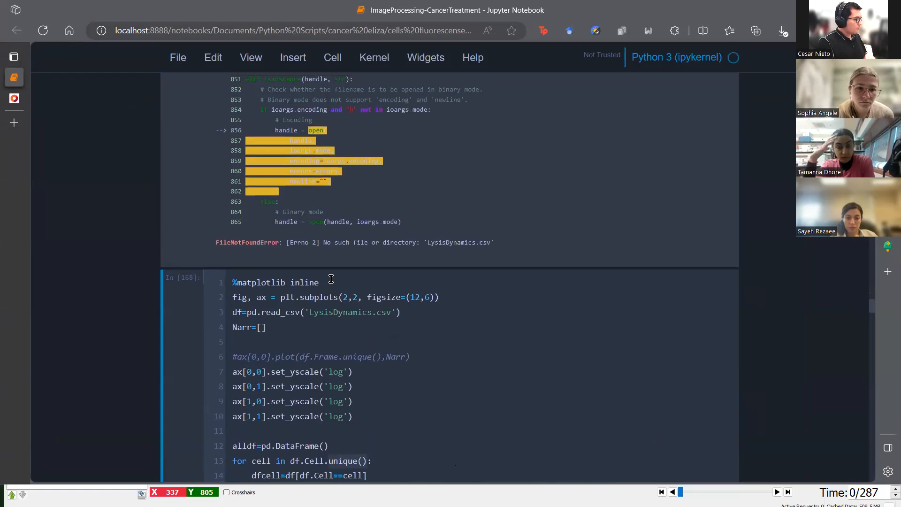
{"action": "scroll", "coordinate": [319, 315], "scroll_direction": "up", "scroll_amount": 3}
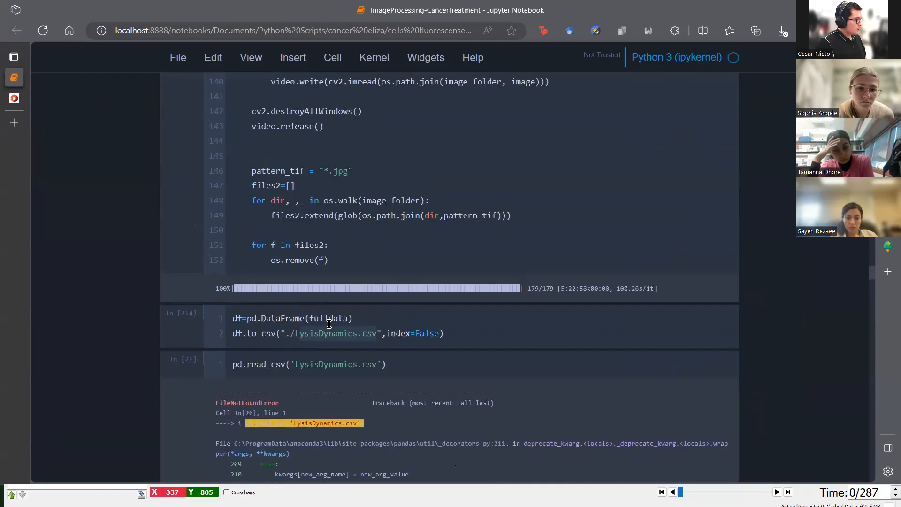
{"action": "left_click", "coordinate": [358, 366]}
{"action": "key", "text": "shift+Return"}
{"action": "scroll", "coordinate": [329, 366], "scroll_direction": "up", "scroll_amount": 6}
{"action": "scroll", "coordinate": [327, 365], "scroll_direction": "down", "scroll_amount": 4}
{"action": "scroll", "coordinate": [327, 366], "scroll_direction": "down", "scroll_amount": 3}
{"action": "scroll", "coordinate": [291, 231], "scroll_direction": "up", "scroll_amount": 3}
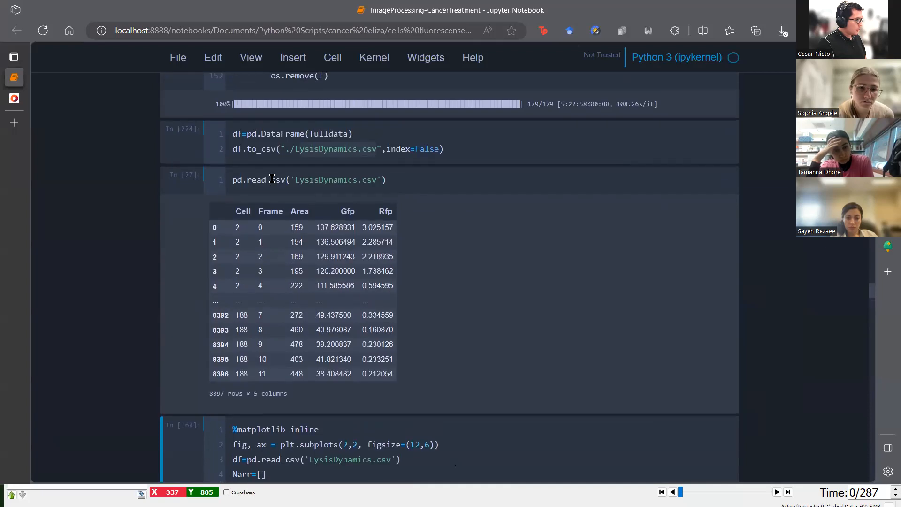
- Copy the df[df.Cell==cell] expression from the per-cell loop in the plotting code
{"action": "left_click", "coordinate": [242, 182]}
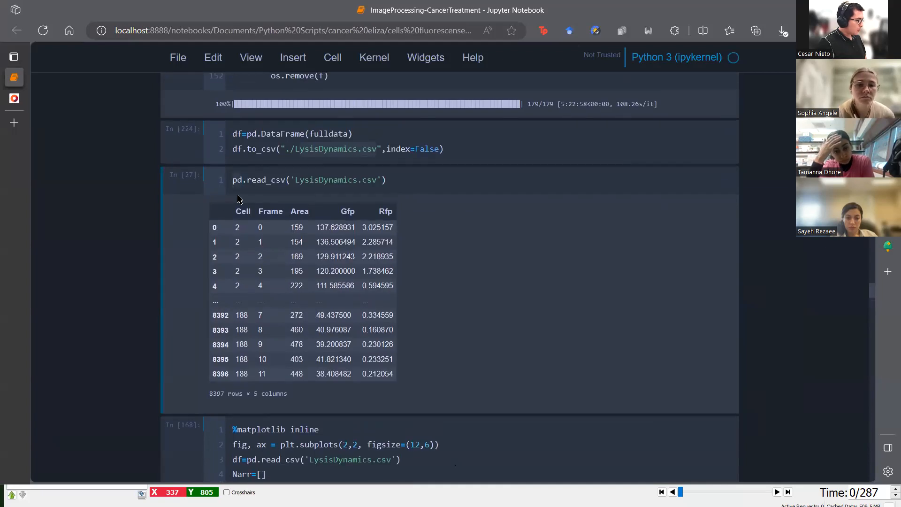
{"action": "scroll", "coordinate": [307, 329], "scroll_direction": "down", "scroll_amount": 4}
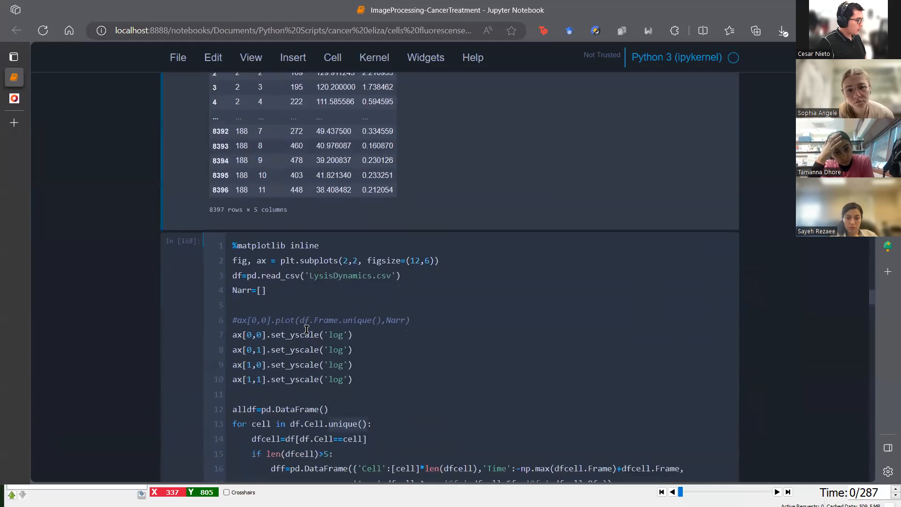
{"action": "scroll", "coordinate": [307, 329], "scroll_direction": "up", "scroll_amount": 4}
{"action": "scroll", "coordinate": [299, 327], "scroll_direction": "down", "scroll_amount": 3}
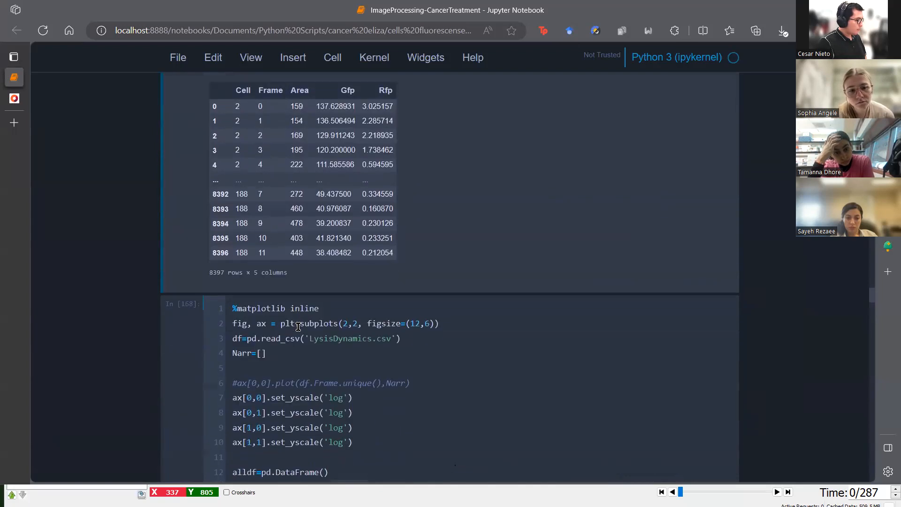
{"action": "scroll", "coordinate": [308, 348], "scroll_direction": "down", "scroll_amount": 3}
{"action": "left_click", "coordinate": [352, 228]}
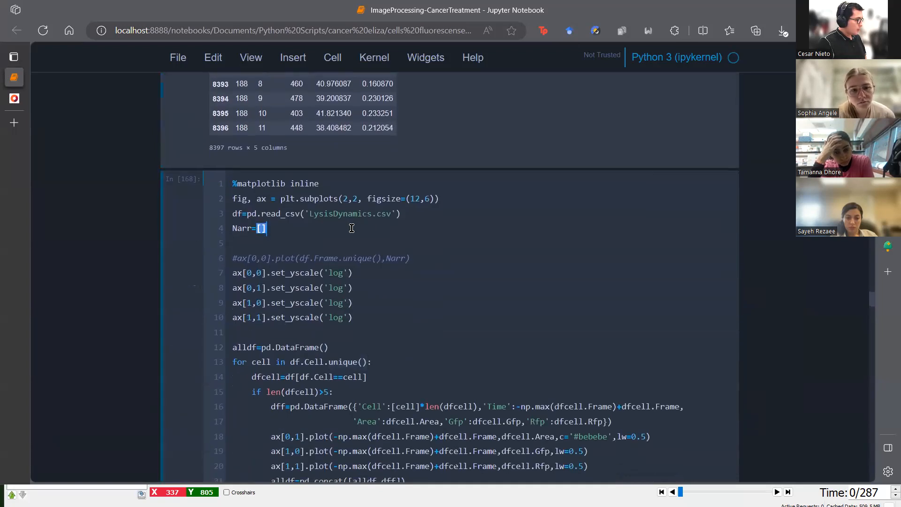
{"action": "scroll", "coordinate": [352, 228], "scroll_direction": "down", "scroll_amount": 1}
{"action": "left_click_drag", "start_coordinate": [369, 319], "coordinate": [287, 317]}
{"action": "key", "text": "ctrl+c"}
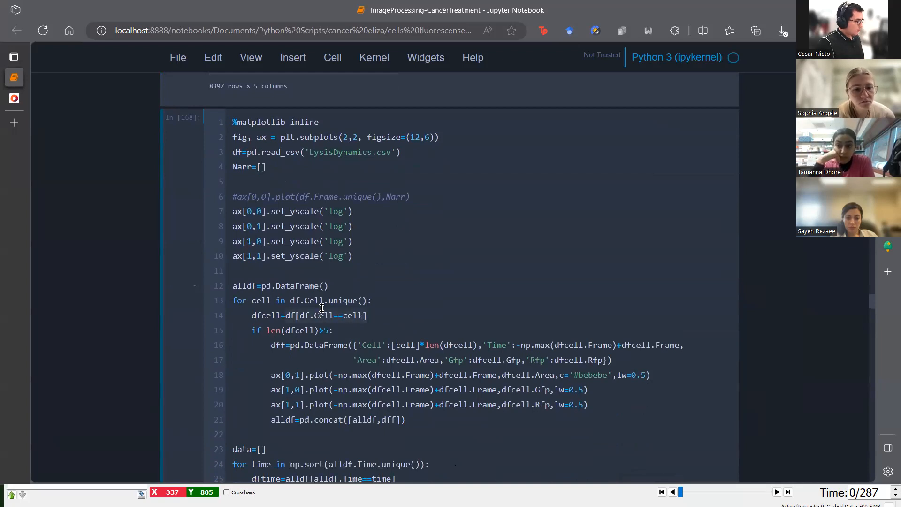
- Assign the pd.read_csv('LysisDynamics.csv') result to df and rerun that cell
{"action": "scroll", "coordinate": [322, 307], "scroll_direction": "up", "scroll_amount": 6}
{"action": "left_click", "coordinate": [237, 242]}
{"action": "type", "text": "df="}
{"action": "key", "text": "shift+Return"}
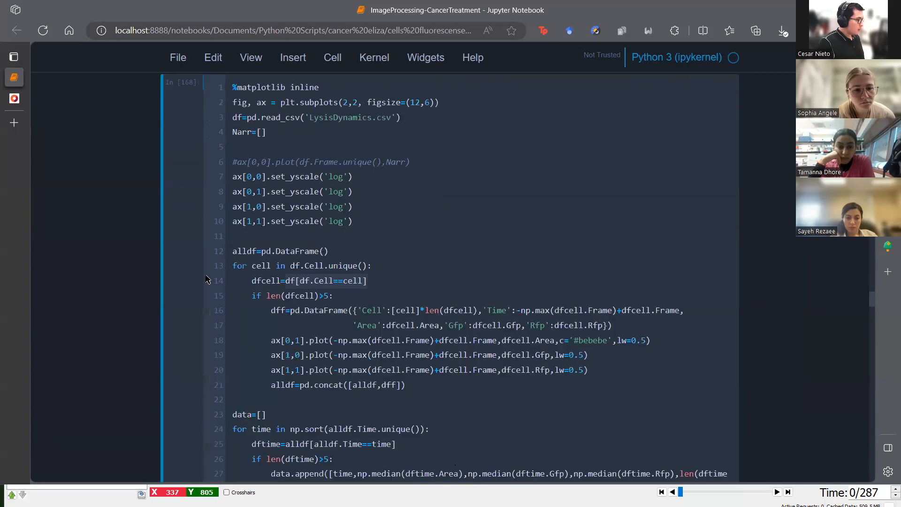
- Insert a new cell above the plotting code, paste df[df.Cell==cell] into it and run it
{"action": "scroll", "coordinate": [206, 280], "scroll_direction": "up", "scroll_amount": 5}
{"action": "key", "text": "a"}
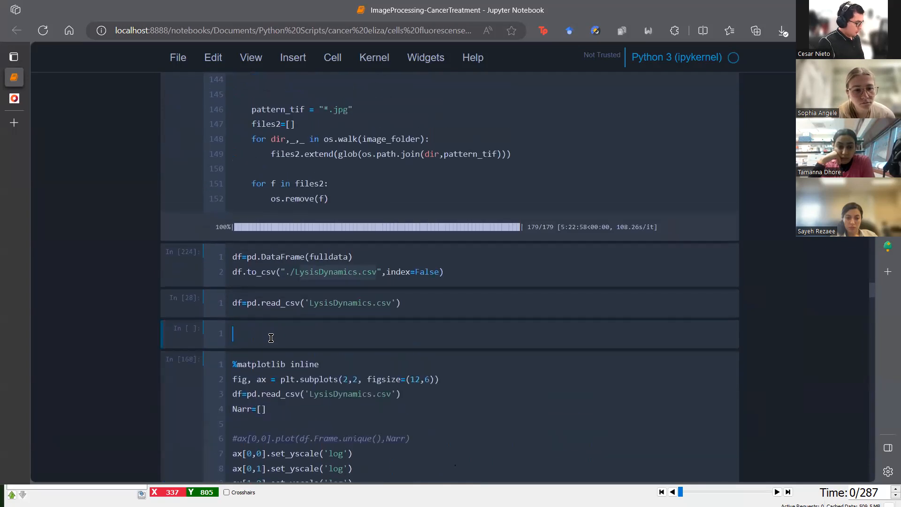
{"action": "key", "text": "ctrl+v"}
{"action": "key", "text": "shift+Return"}
- Replace cell with 2 in the filter so it reads df[df.Cell==2], and run it
{"action": "scroll", "coordinate": [336, 342], "scroll_direction": "up", "scroll_amount": 4}
{"action": "left_click", "coordinate": [299, 241]}
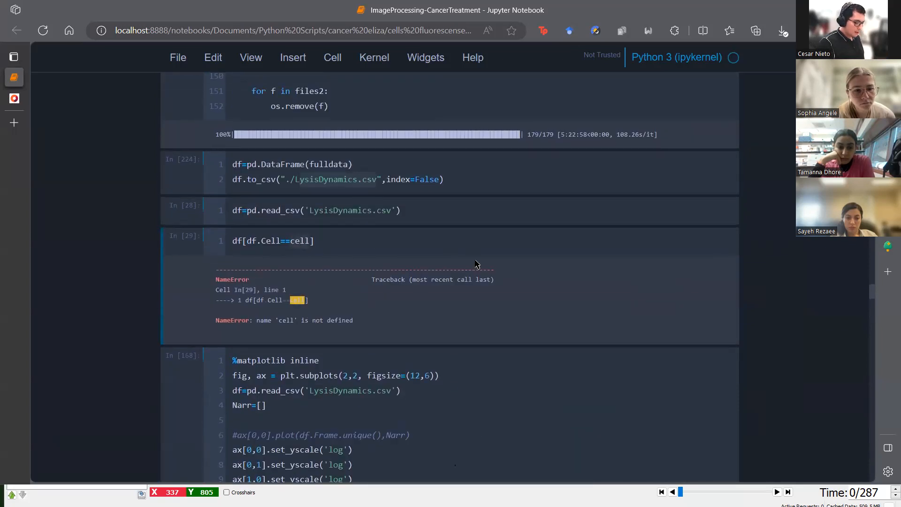
{"action": "key", "text": "BackSpace"}
{"action": "key", "text": "BackSpace"}
{"action": "key", "text": "BackSpace"}
{"action": "key", "text": "BackSpace"}
{"action": "type", "text": "2"}
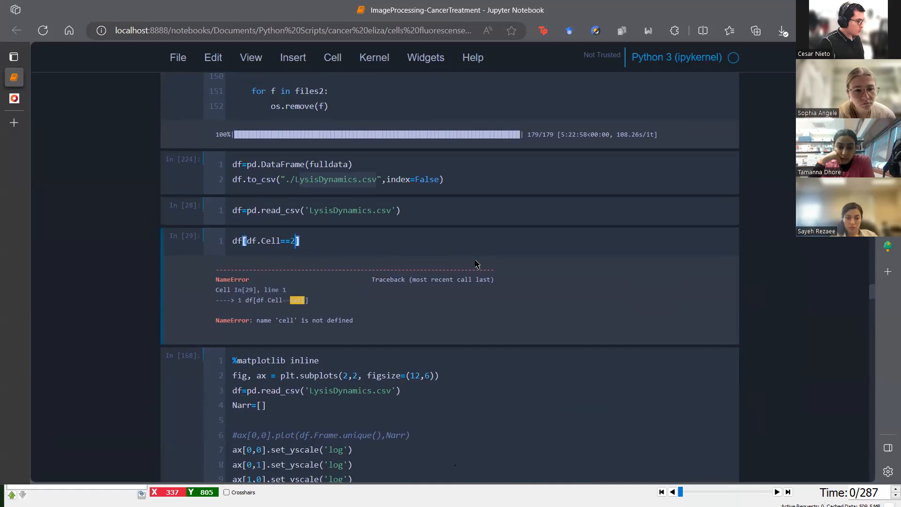
{"action": "key", "text": "shift+Return"}
- Examine the rows filtered for cell 2, highlighting the table values and the first Cell entry
{"action": "scroll", "coordinate": [470, 263], "scroll_direction": "up", "scroll_amount": 4}
{"action": "scroll", "coordinate": [437, 260], "scroll_direction": "down", "scroll_amount": 2}
{"action": "scroll", "coordinate": [413, 257], "scroll_direction": "down", "scroll_amount": 1}
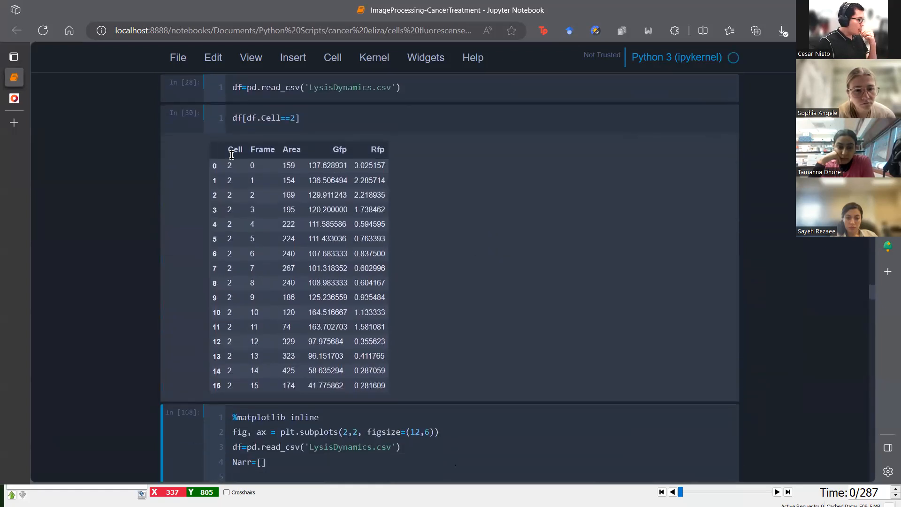
{"action": "left_click_drag", "start_coordinate": [228, 165], "coordinate": [358, 385]}
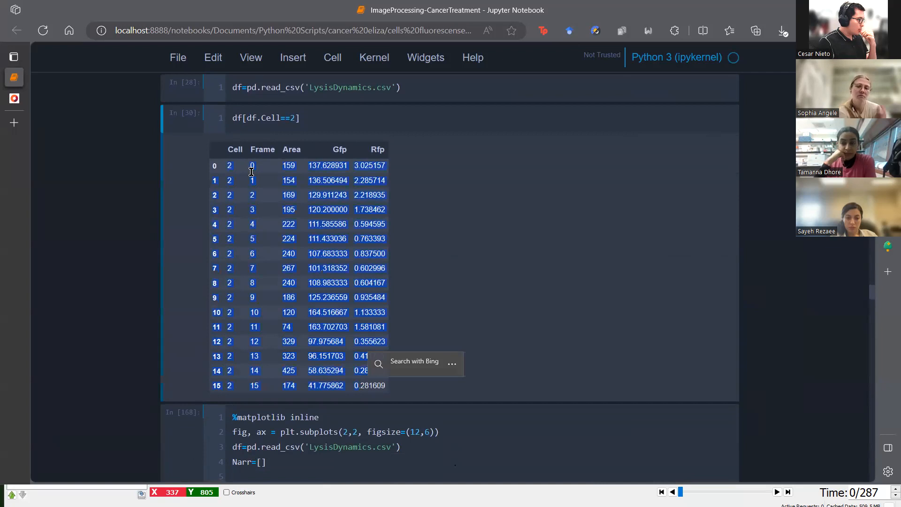
{"action": "double_click", "coordinate": [231, 166]}
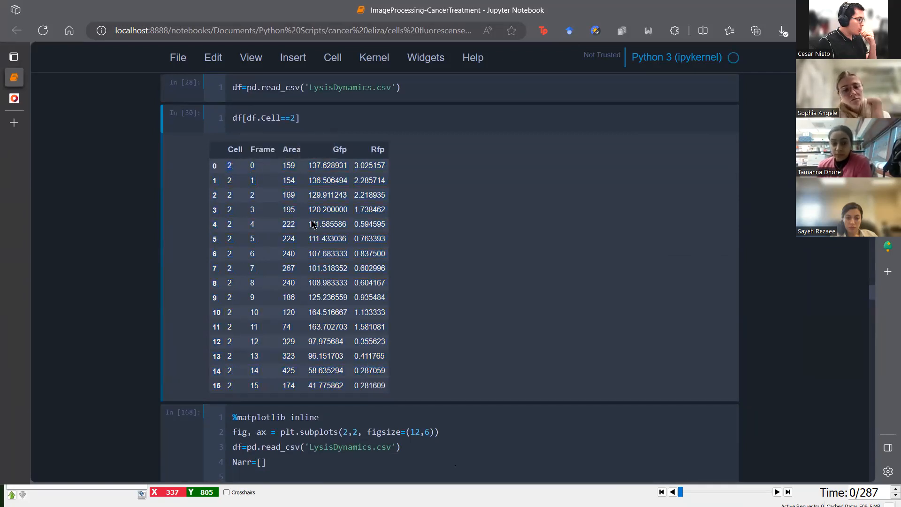
- Change the filter to df[df.Frame==2] and run it
{"action": "double_click", "coordinate": [266, 118]}
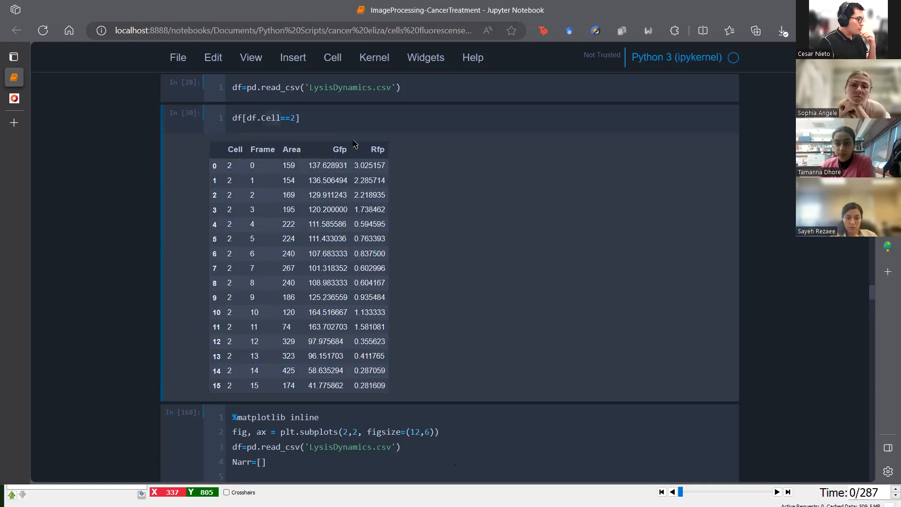
{"action": "type", "text": "Frame"}
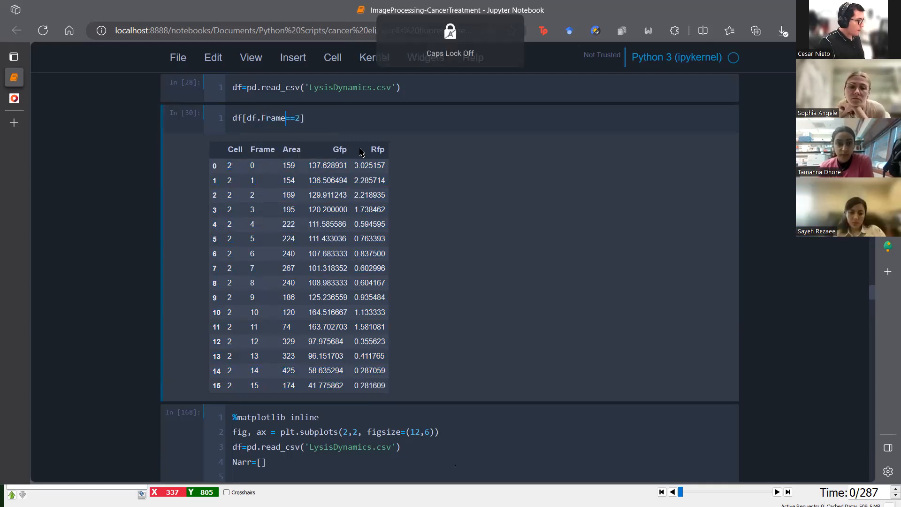
{"action": "key", "text": "shift+Return"}
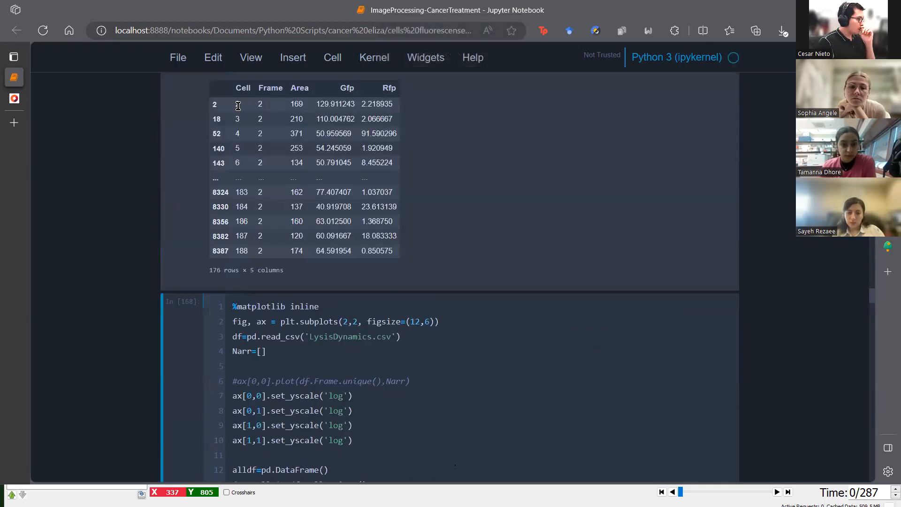
- Examine the table filtered by frame, highlighting its Frame, Area and Gfp entries
{"action": "left_click", "coordinate": [259, 105]}
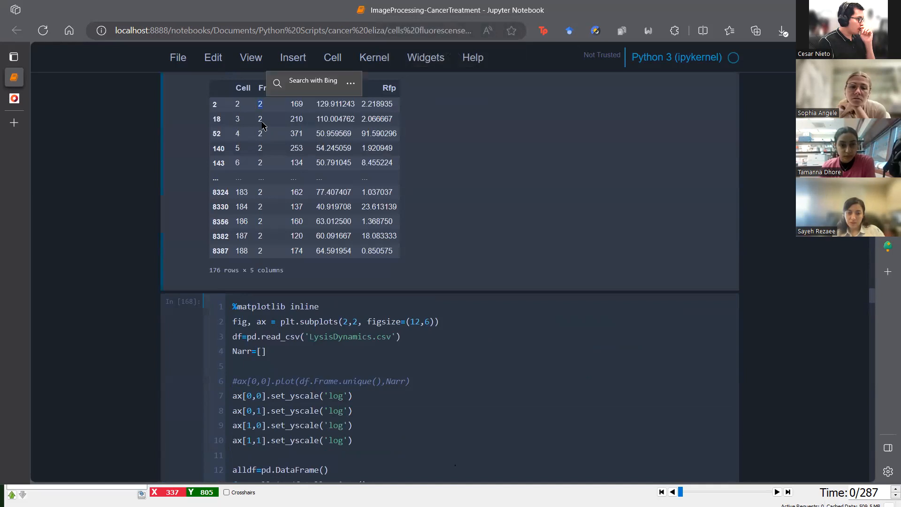
{"action": "left_click_drag", "start_coordinate": [263, 162], "coordinate": [258, 166]}
{"action": "left_click_drag", "start_coordinate": [355, 104], "coordinate": [336, 267]}
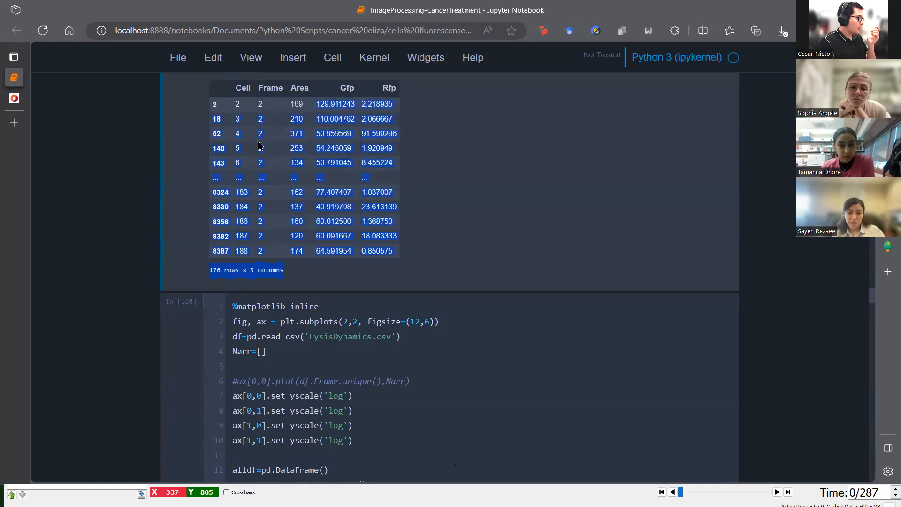
{"action": "left_click", "coordinate": [284, 107]}
{"action": "left_click_drag", "start_coordinate": [293, 99], "coordinate": [294, 261]}
{"action": "left_click", "coordinate": [303, 110]}
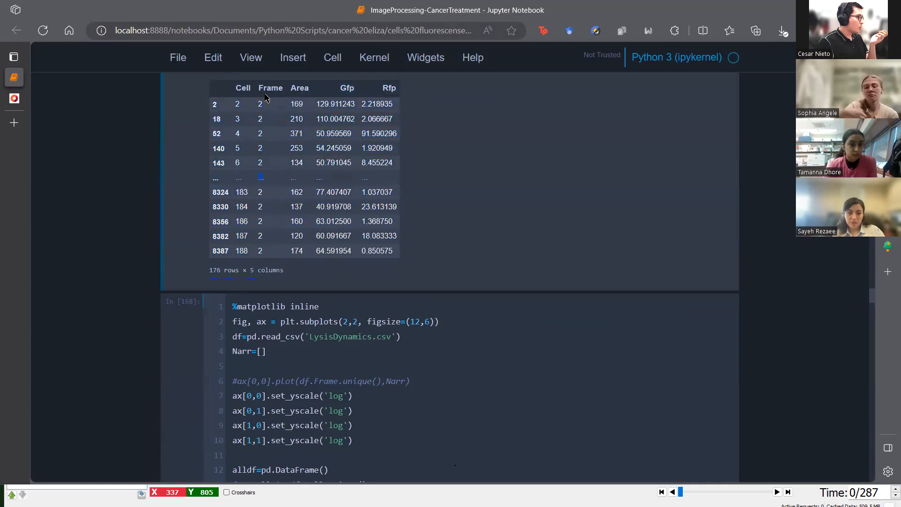
- Change the filter to df[df.Gfp<30] and run it
{"action": "scroll", "coordinate": [266, 97], "scroll_direction": "up", "scroll_amount": 4}
{"action": "scroll", "coordinate": [281, 124], "scroll_direction": "down", "scroll_amount": 3}
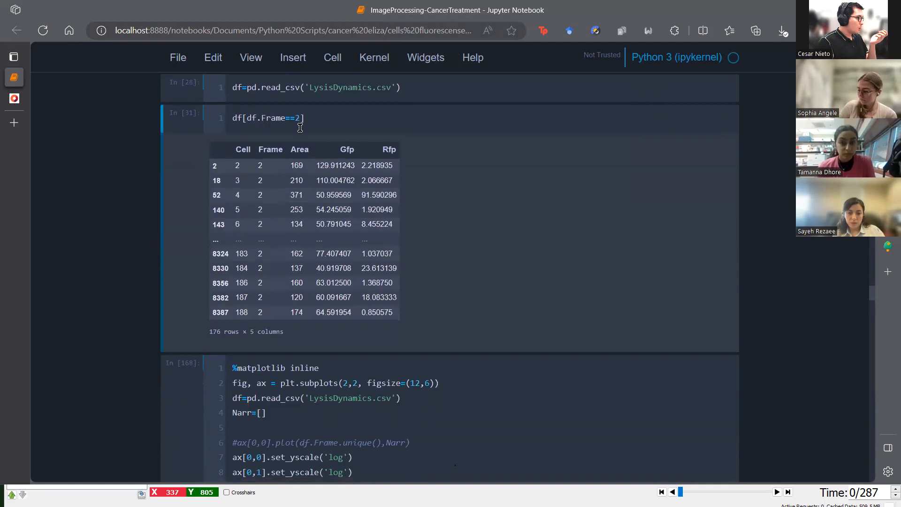
{"action": "type", "text": "2"}
{"action": "key", "text": "BackSpace"}
{"action": "key", "text": "BackSpace"}
{"action": "key", "text": "BackSpace"}
{"action": "key", "text": "BackSpace"}
{"action": "key", "text": "BackSpace"}
{"action": "key", "text": "BackSpace"}
{"action": "key", "text": "BackSpace"}
{"action": "key", "text": "BackSpace"}
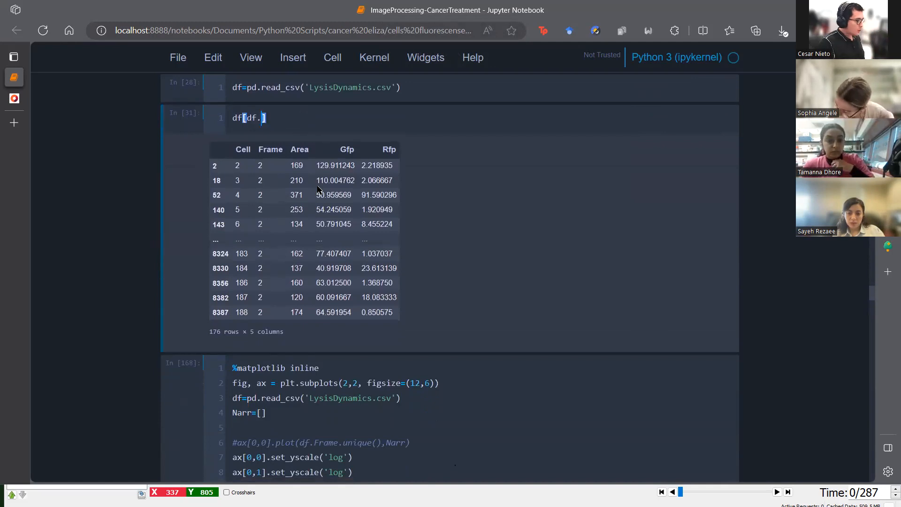
{"action": "type", "text": "Gfp"}
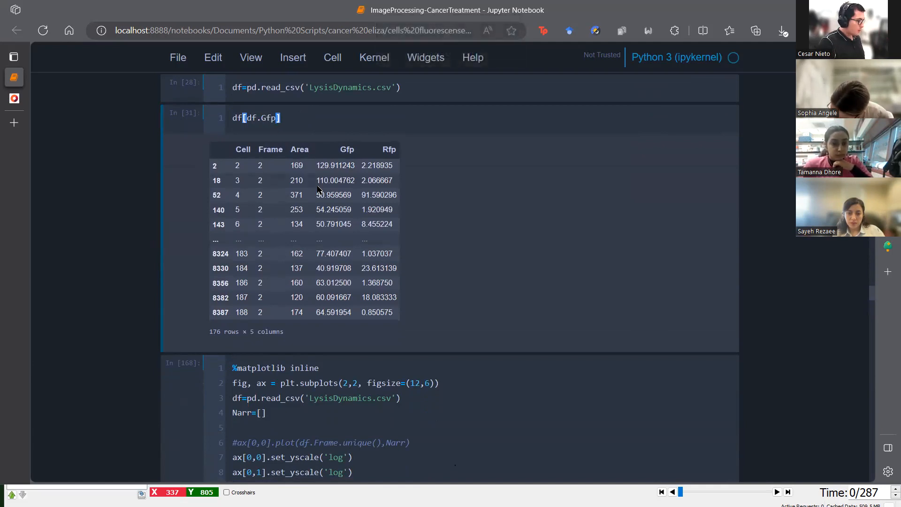
{"action": "type", "text": "<30"}
{"action": "key", "text": "shift+Return"}
- Examine the Gfp column of the filtered table, highlighting its values and heading
{"action": "scroll", "coordinate": [329, 184], "scroll_direction": "up", "scroll_amount": 1}
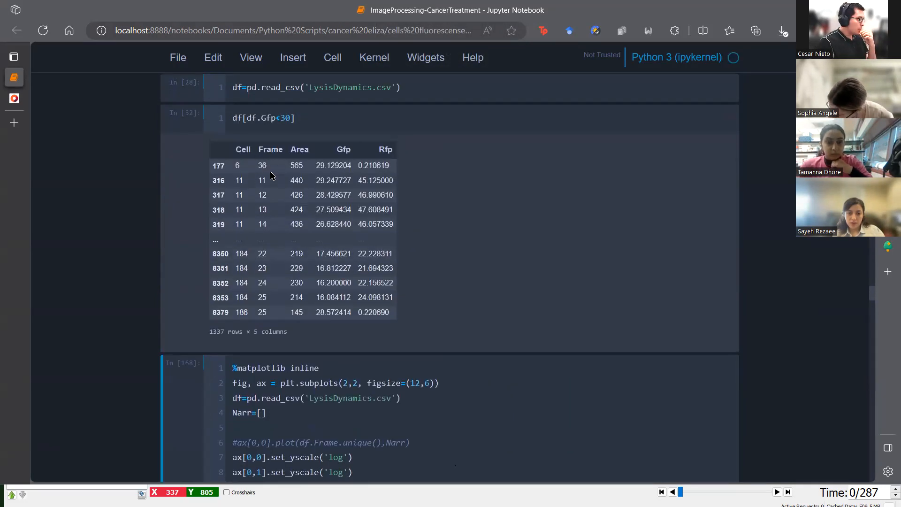
{"action": "left_click_drag", "start_coordinate": [344, 231], "coordinate": [366, 323]}
{"action": "left_click", "coordinate": [442, 196]}
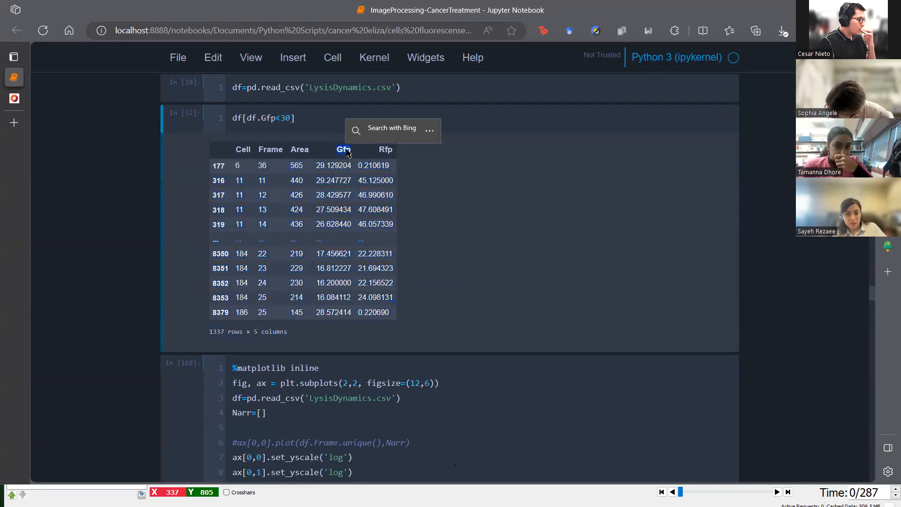
- Change the filter to df[df.Rfp<30] and run it
{"action": "left_click", "coordinate": [264, 119]}
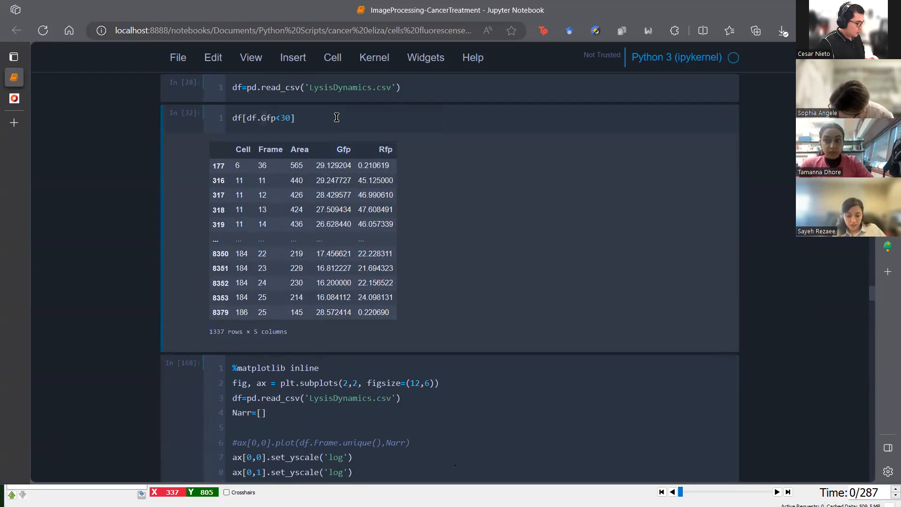
{"action": "key", "text": "Caps_Lock"}
{"action": "key", "text": "BackSpace"}
{"action": "type", "text": "R"}
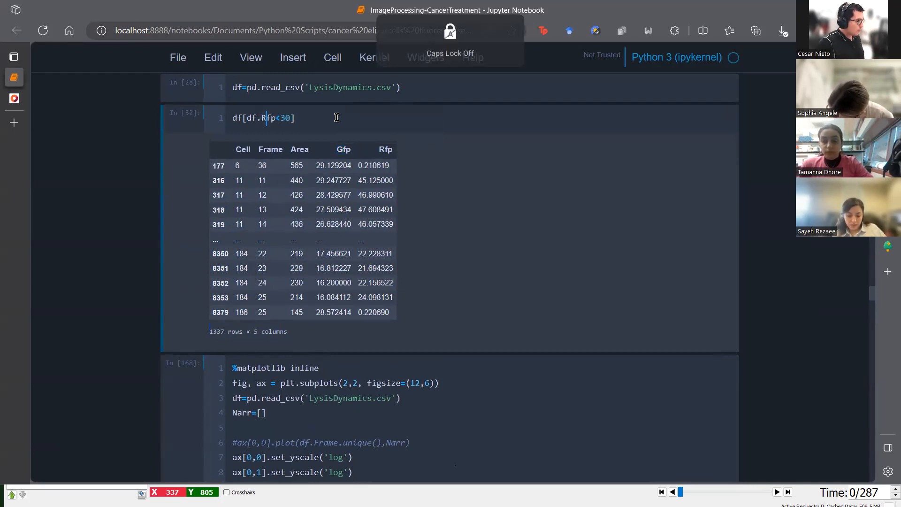
{"action": "key", "text": "shift+Return"}
{"action": "key", "text": "Caps_Lock"}
{"action": "scroll", "coordinate": [381, 146], "scroll_direction": "up", "scroll_amount": 1}
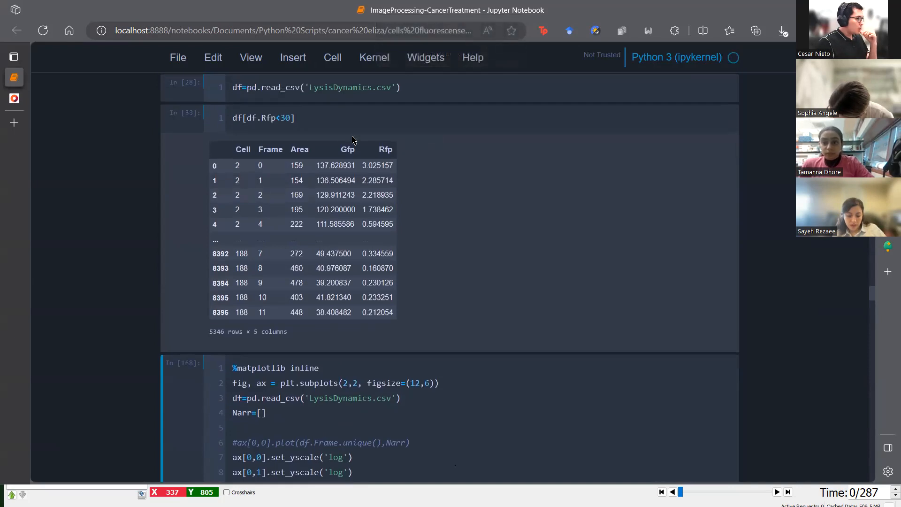
{"action": "left_click", "coordinate": [286, 120]}
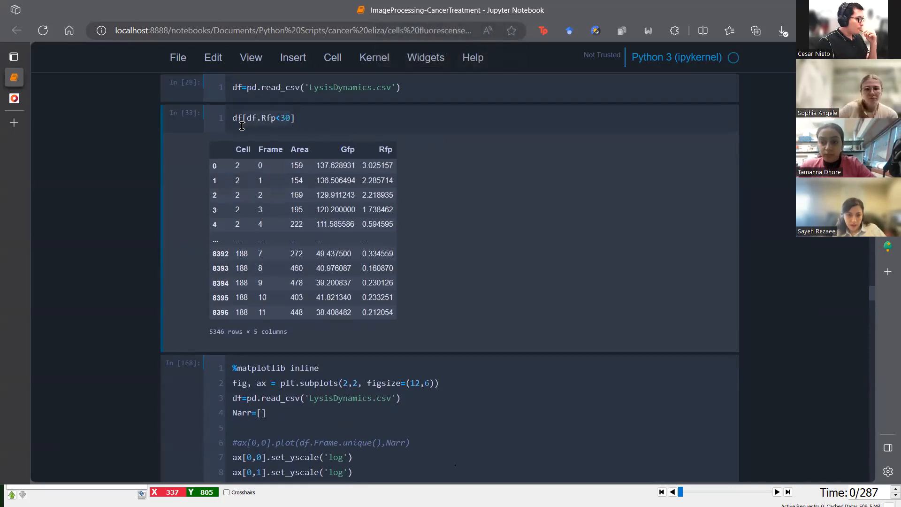
{"action": "left_click", "coordinate": [374, 123]}
- Examine the plotting code and highlight the three loop lines that plot Area, Gfp and Rfp per cell
{"action": "scroll", "coordinate": [672, 228], "scroll_direction": "down", "scroll_amount": 3}
{"action": "scroll", "coordinate": [314, 300], "scroll_direction": "up", "scroll_amount": 4}
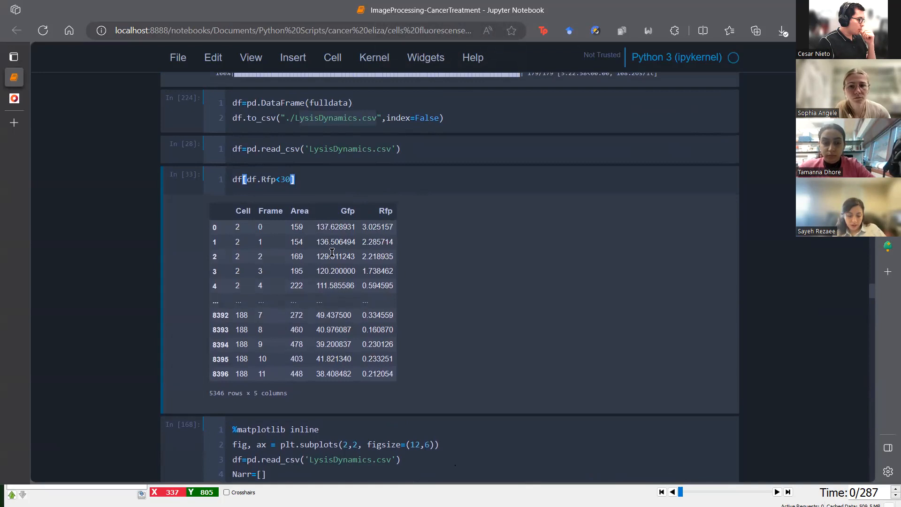
{"action": "scroll", "coordinate": [392, 359], "scroll_direction": "down", "scroll_amount": 12}
{"action": "scroll", "coordinate": [394, 361], "scroll_direction": "up", "scroll_amount": 6}
{"action": "scroll", "coordinate": [395, 361], "scroll_direction": "down", "scroll_amount": 3}
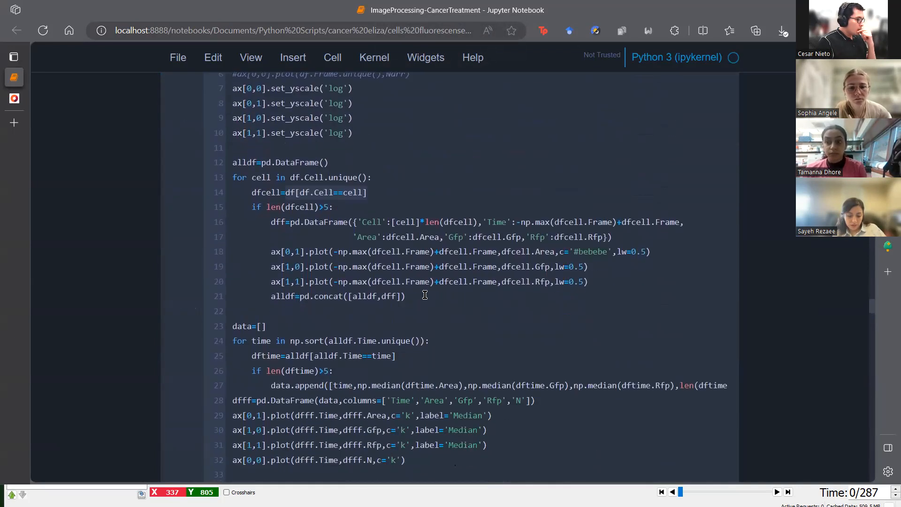
{"action": "scroll", "coordinate": [443, 309], "scroll_direction": "down", "scroll_amount": 6}
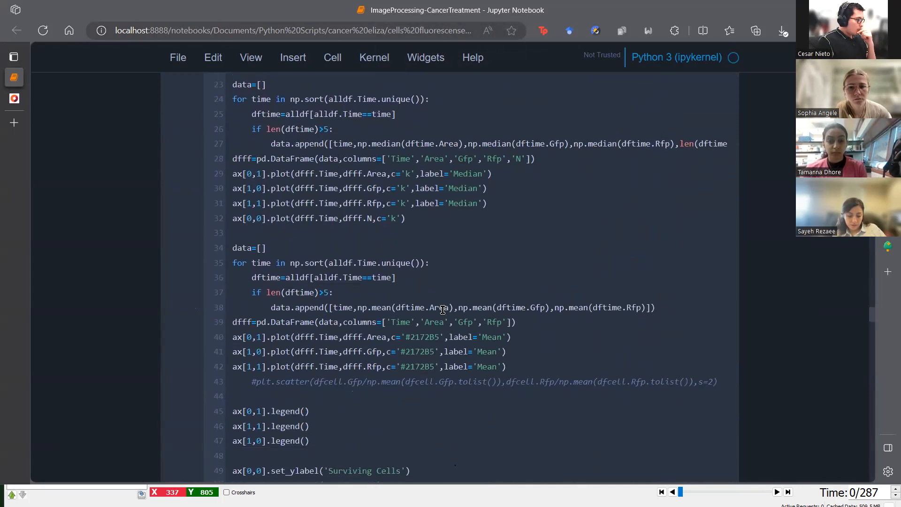
{"action": "scroll", "coordinate": [291, 261], "scroll_direction": "up", "scroll_amount": 6}
{"action": "left_click_drag", "start_coordinate": [593, 283], "coordinate": [165, 260]}
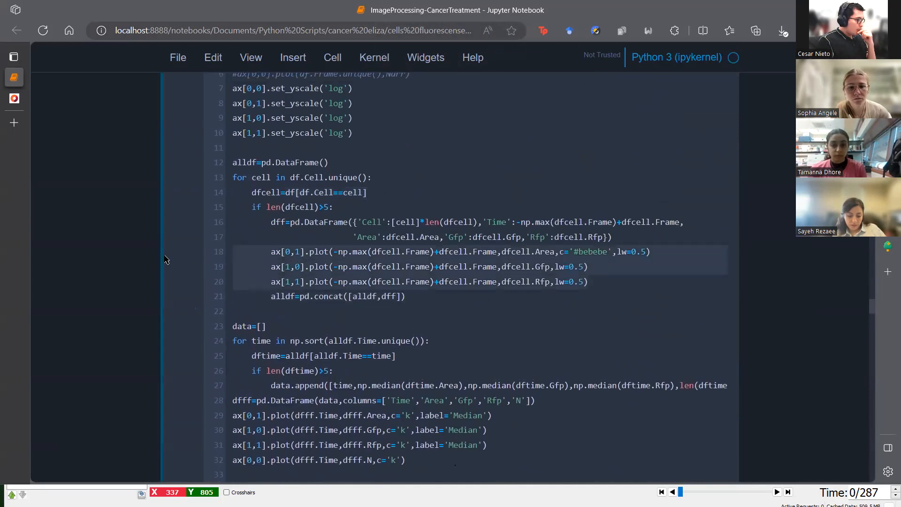
{"action": "left_click", "coordinate": [610, 254]}
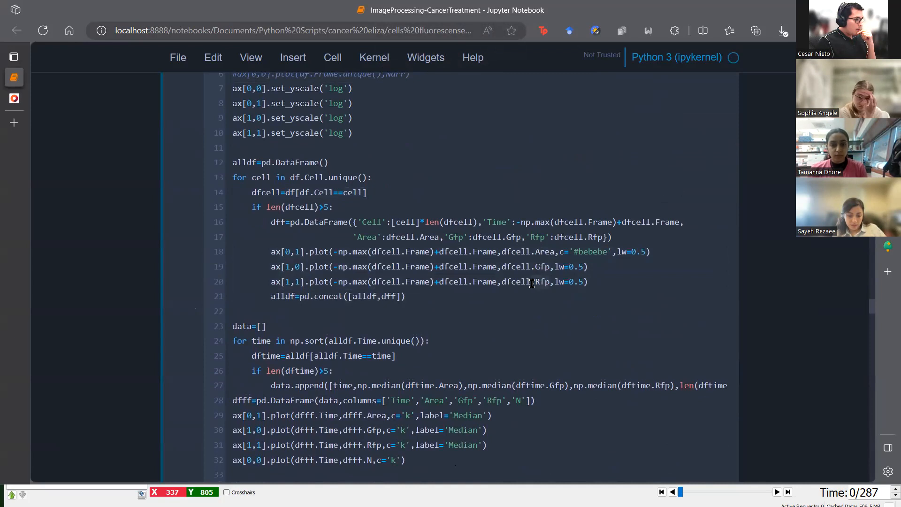
- View the four resulting plots and return to the code that computes the median and mean curves
{"action": "scroll", "coordinate": [553, 338], "scroll_direction": "down", "scroll_amount": 15}
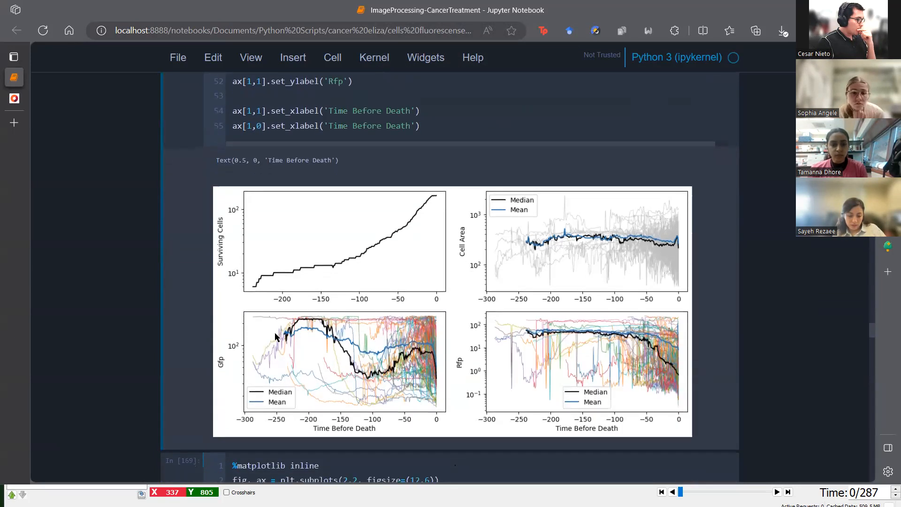
{"action": "scroll", "coordinate": [394, 364], "scroll_direction": "up", "scroll_amount": 8}
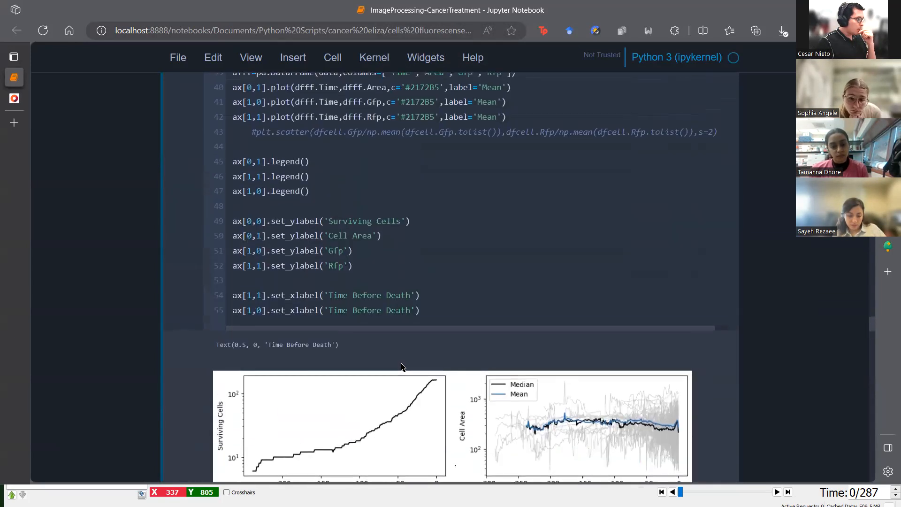
{"action": "scroll", "coordinate": [403, 362], "scroll_direction": "up", "scroll_amount": 3}
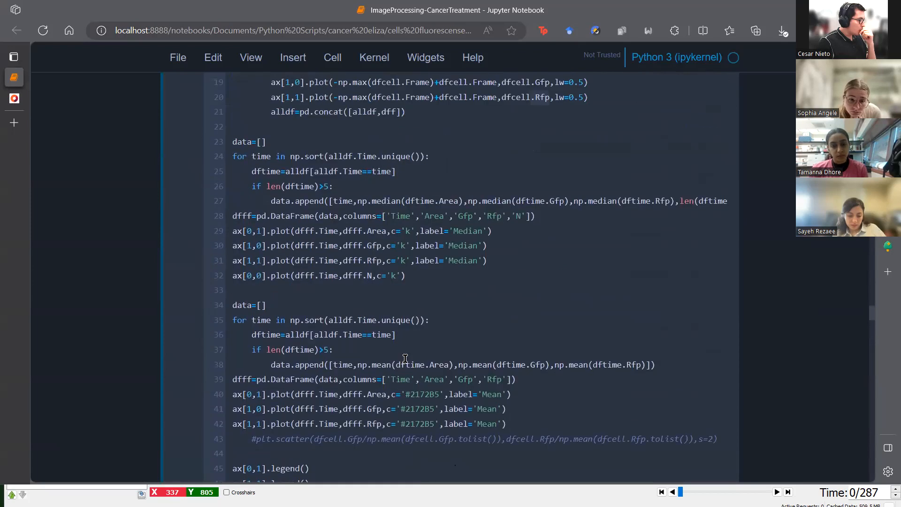
- Highlight the loop over the sorted unique times and the line that filters alldf by time in the mean calculation
{"action": "left_click_drag", "start_coordinate": [253, 320], "coordinate": [364, 329]}
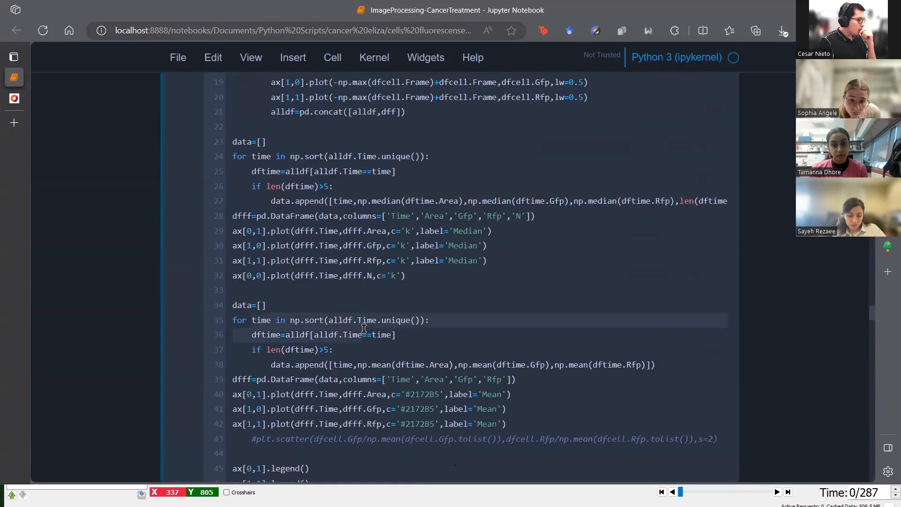
{"action": "left_click", "coordinate": [385, 338]}
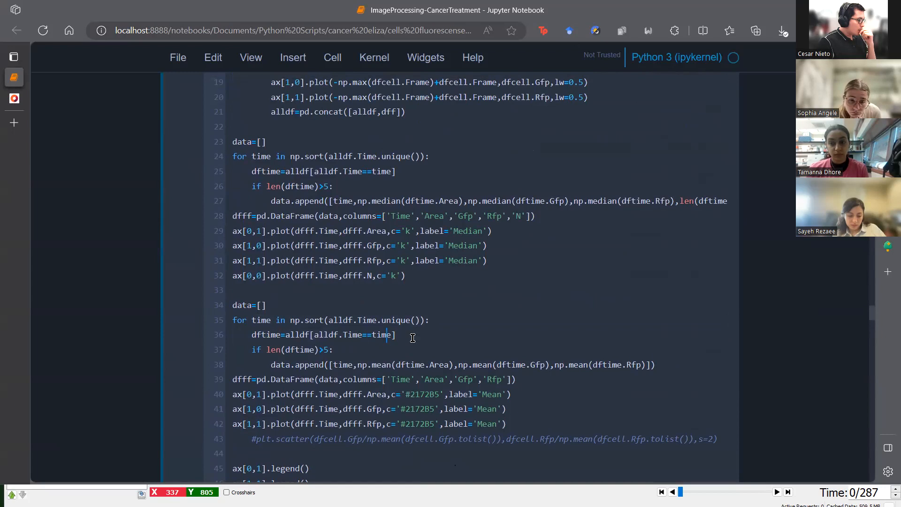
{"action": "left_click_drag", "start_coordinate": [432, 324], "coordinate": [244, 324]}
- Replace the df[df.Rfp<30] filter with df.Cell.unique() and run it to list the distinct cells
{"action": "scroll", "coordinate": [244, 324], "scroll_direction": "up", "scroll_amount": 15}
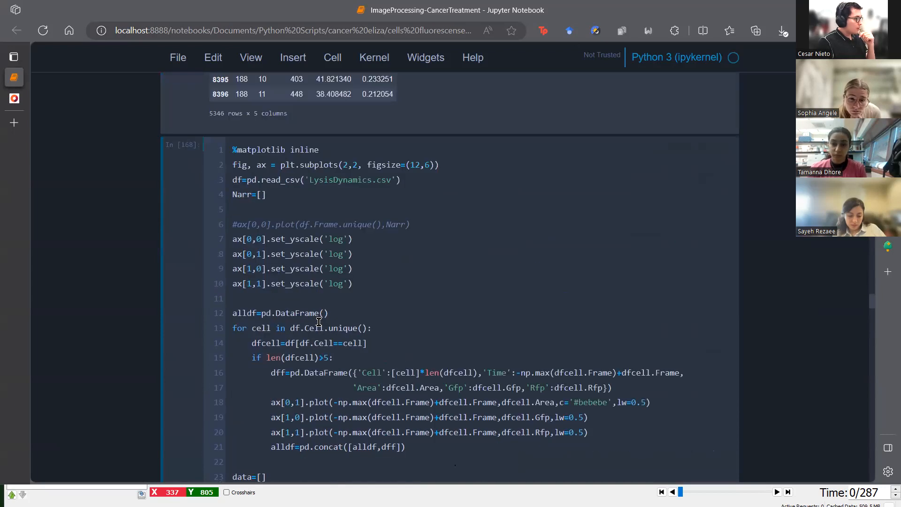
{"action": "left_click", "coordinate": [241, 307]}
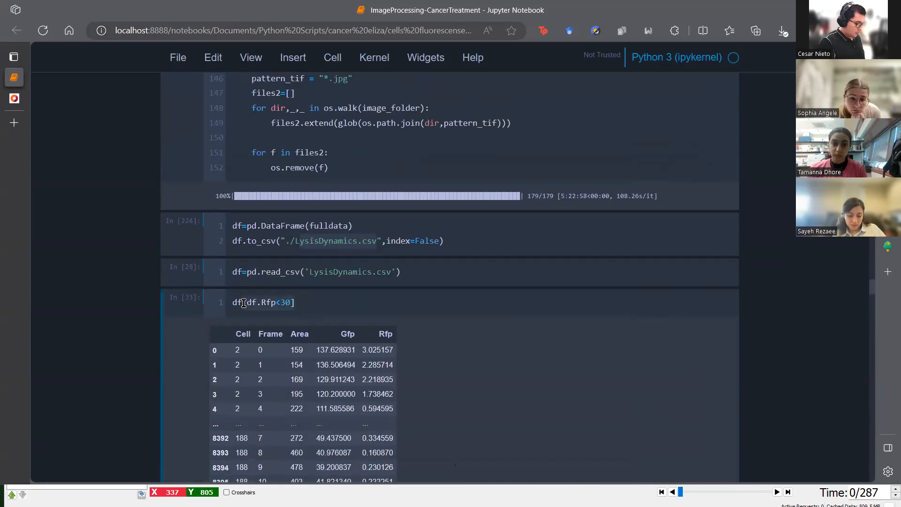
{"action": "type", "text": ".C"}
{"action": "key", "text": "Caps_Lock"}
{"action": "type", "text": "ell.uniqu"}
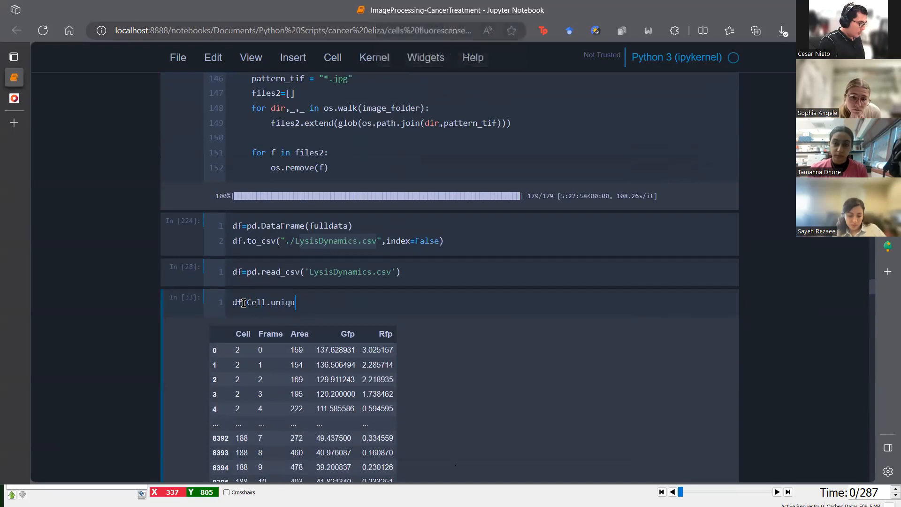
{"action": "type", "text": "e()"}
{"action": "key", "text": "shift+Return"}
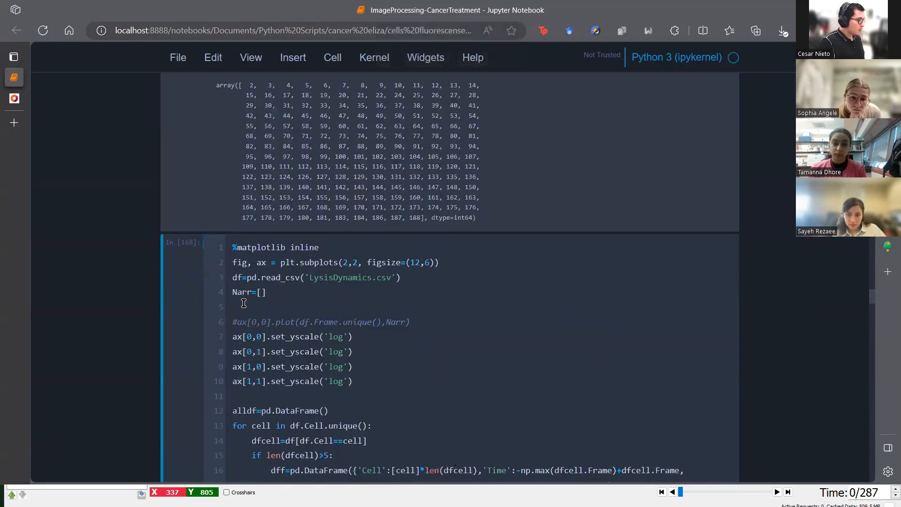
- Try to list the distinct times by changing the expression to df.Time.unique() and running it
{"action": "scroll", "coordinate": [358, 209], "scroll_direction": "up", "scroll_amount": 1}
{"action": "left_click", "coordinate": [249, 118]}
{"action": "type", "text": "Time.unique("}
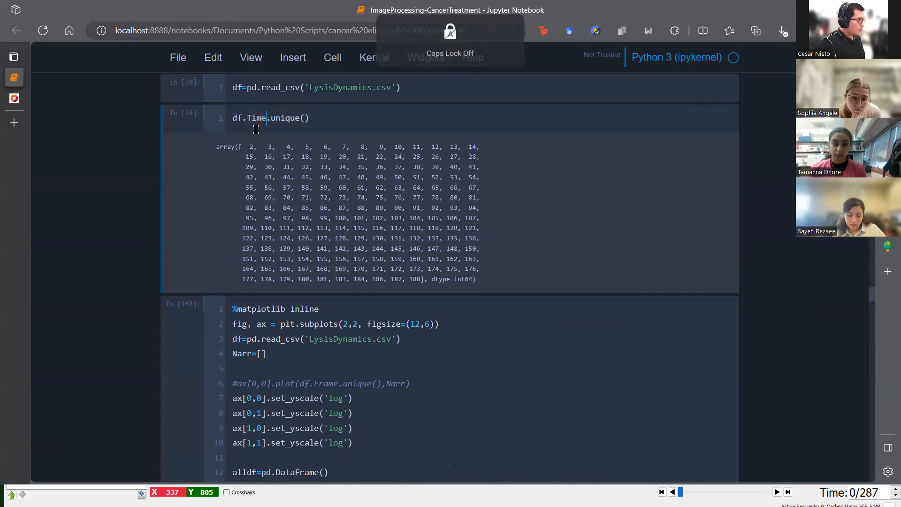
{"action": "key", "text": "shift+Return"}
{"action": "scroll", "coordinate": [537, 238], "scroll_direction": "up", "scroll_amount": 5}
{"action": "scroll", "coordinate": [489, 277], "scroll_direction": "down", "scroll_amount": 2}
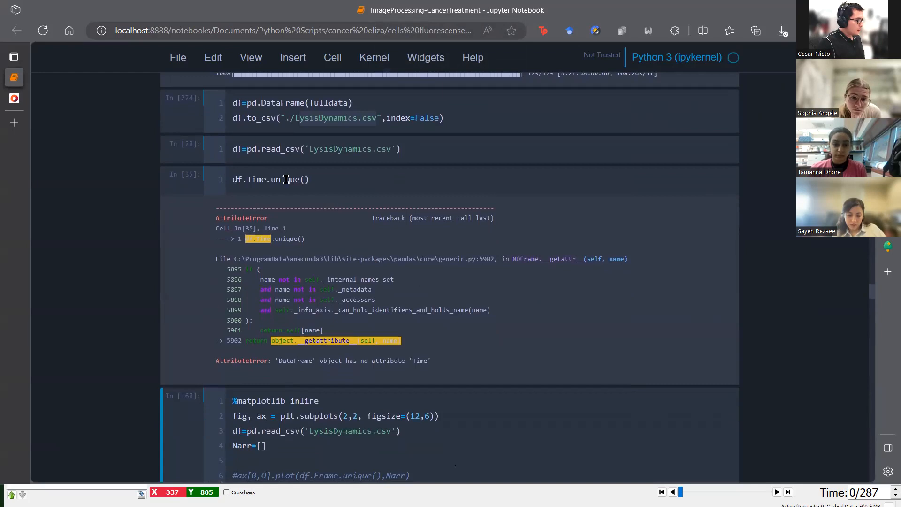
- Insert a new cell above the unique-values expression and run df in it to display the whole table
{"action": "left_click", "coordinate": [238, 181]}
{"action": "key", "text": "a"}
{"action": "left_click", "coordinate": [238, 181]}
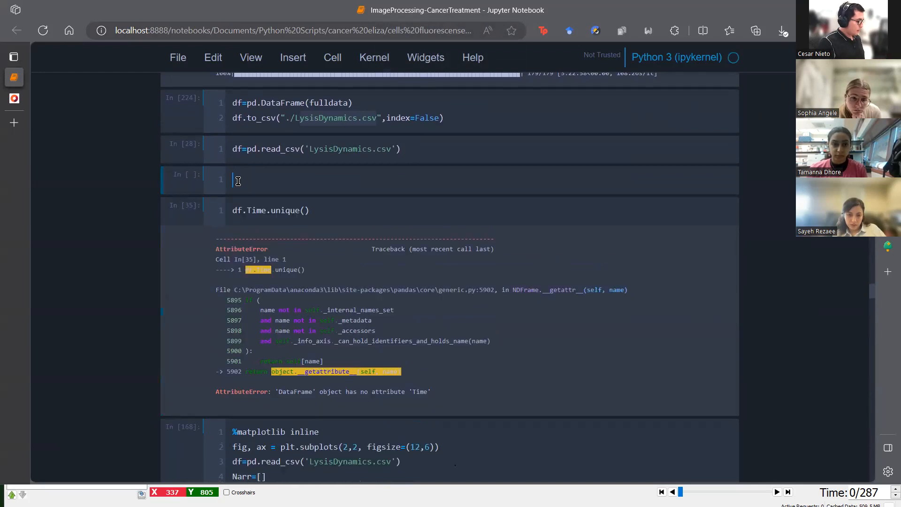
{"action": "type", "text": "df"}
{"action": "key", "text": "shift+Return"}
{"action": "scroll", "coordinate": [249, 234], "scroll_direction": "down", "scroll_amount": 4}
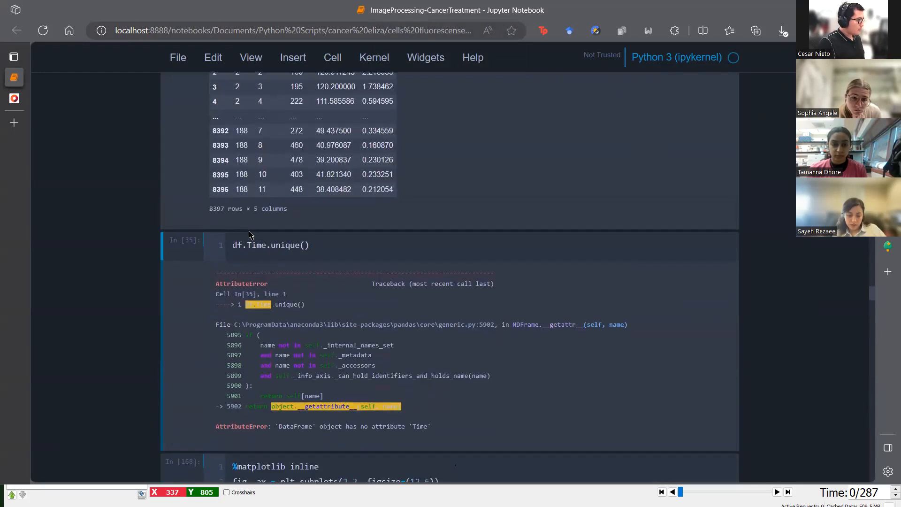
- Change the expression to df.Frame.unique(), run it and review the listed frames
{"action": "left_click_drag", "start_coordinate": [269, 241], "coordinate": [247, 245]}
{"action": "key", "text": "Caps_Lock"}
{"action": "type", "text": "Frame"}
{"action": "key", "text": "shift+Return"}
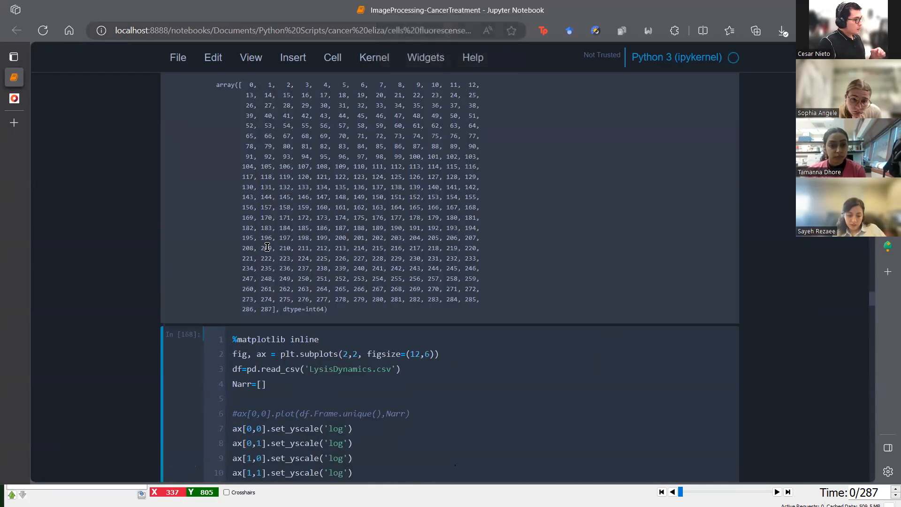
{"action": "scroll", "coordinate": [271, 254], "scroll_direction": "up", "scroll_amount": 5}
{"action": "scroll", "coordinate": [329, 300], "scroll_direction": "down", "scroll_amount": 4}
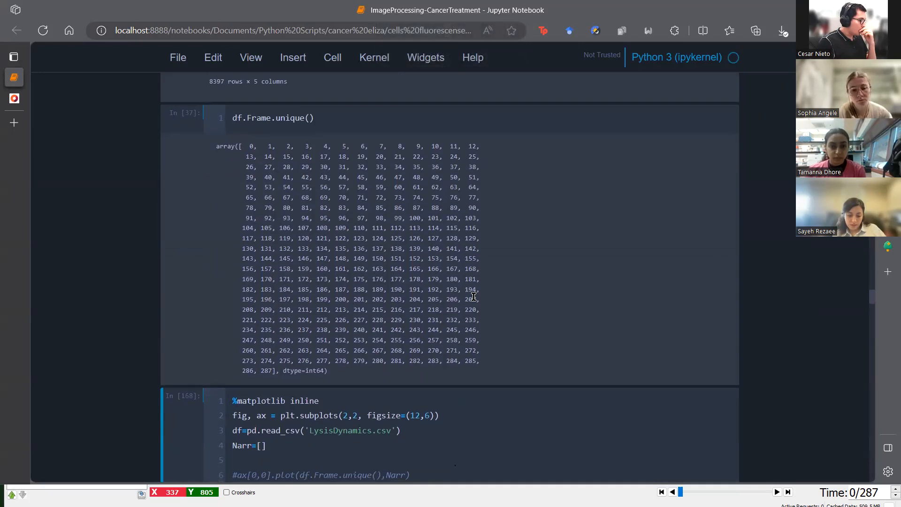
- Examine the plotting code, highlighting alldf.Time.unique() in the mean loop and the pd.concat line that builds alldf
{"action": "scroll", "coordinate": [473, 299], "scroll_direction": "down", "scroll_amount": 1}
{"action": "scroll", "coordinate": [473, 299], "scroll_direction": "down", "scroll_amount": 10}
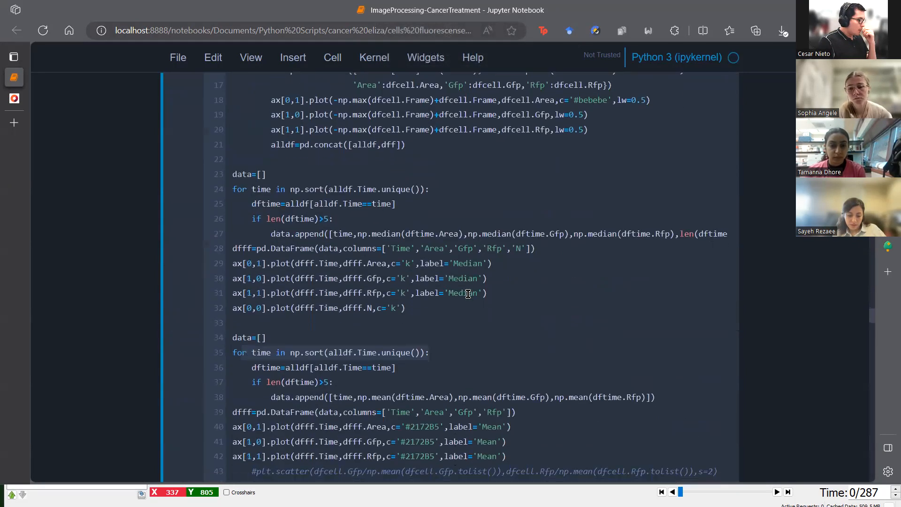
{"action": "left_click_drag", "start_coordinate": [328, 229], "coordinate": [426, 228]}
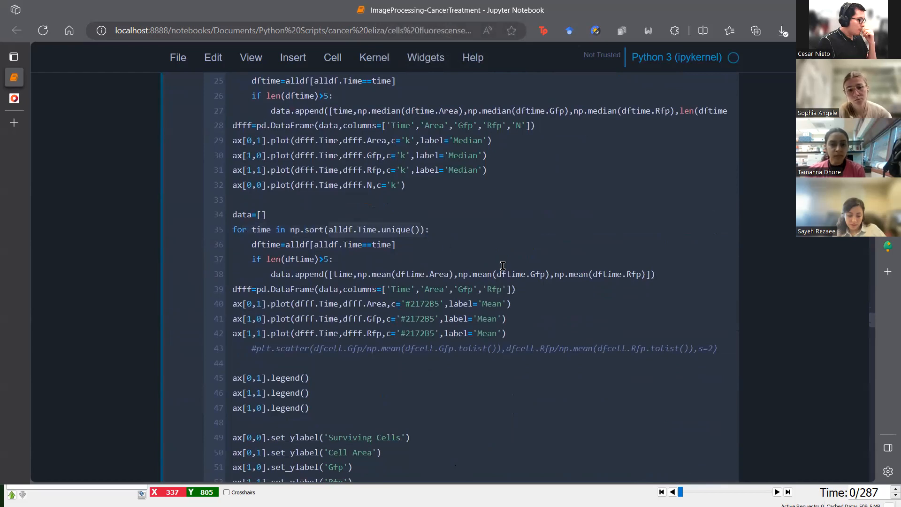
{"action": "scroll", "coordinate": [502, 266], "scroll_direction": "up", "scroll_amount": 3}
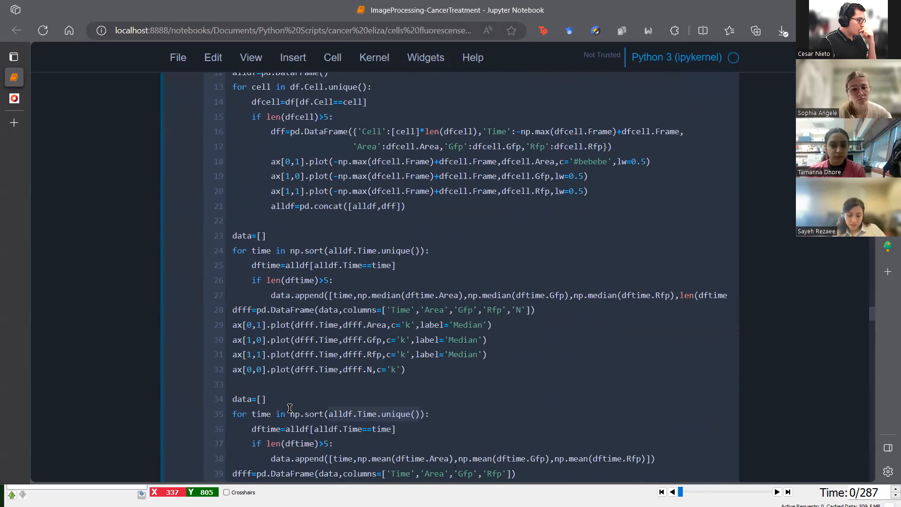
{"action": "scroll", "coordinate": [348, 407], "scroll_direction": "up", "scroll_amount": 2}
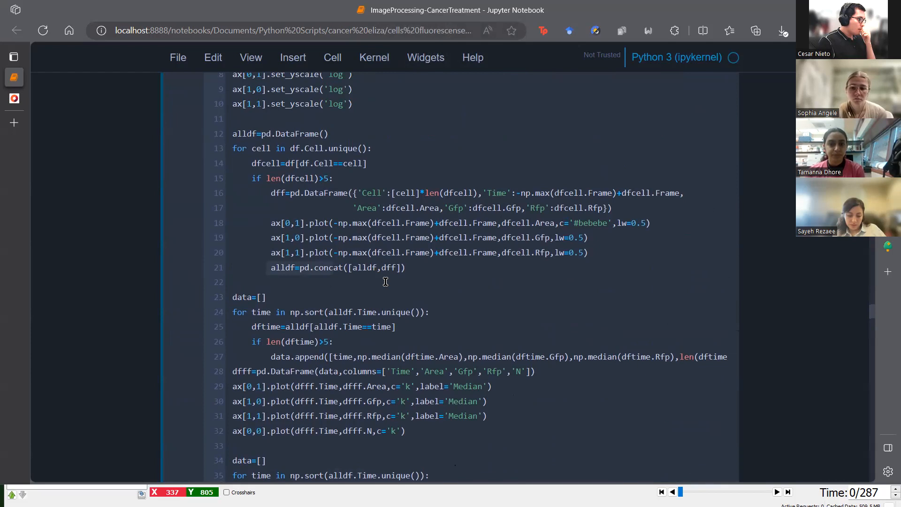
{"action": "scroll", "coordinate": [386, 281], "scroll_direction": "down", "scroll_amount": 5}
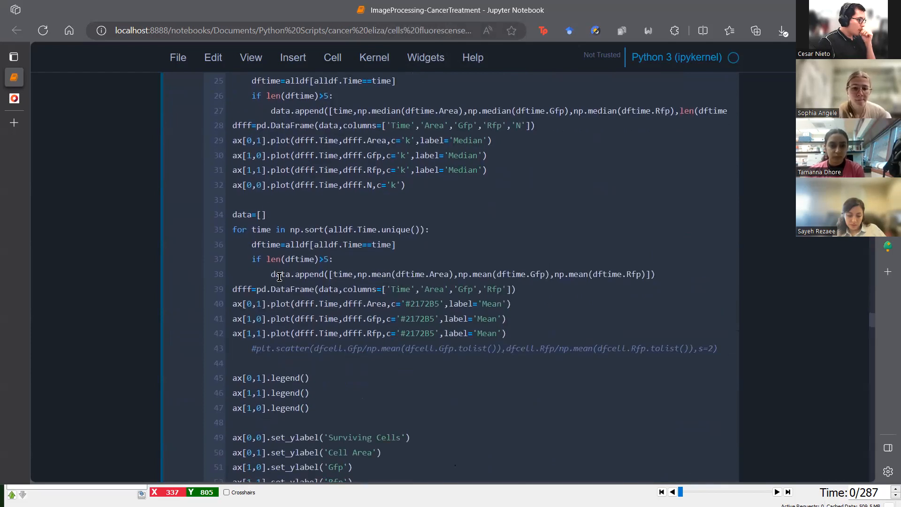
- Highlight the np.mean terms for Area, Gfp and Rfp and the three lines that plot the mean curves
{"action": "left_click", "coordinate": [439, 273]}
{"action": "left_click_drag", "start_coordinate": [454, 274], "coordinate": [357, 274]}
{"action": "left_click_drag", "start_coordinate": [515, 274], "coordinate": [471, 271]}
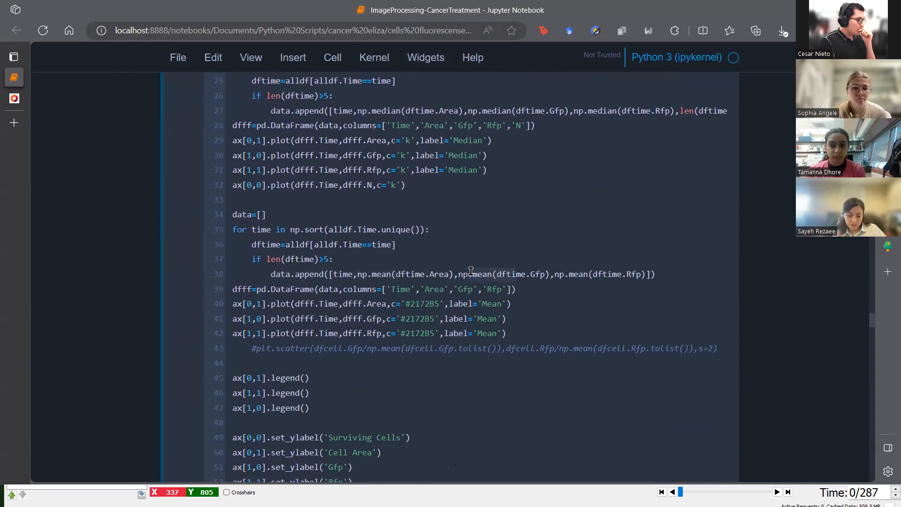
{"action": "left_click_drag", "start_coordinate": [626, 272], "coordinate": [567, 273]}
{"action": "left_click_drag", "start_coordinate": [515, 322], "coordinate": [213, 305]}
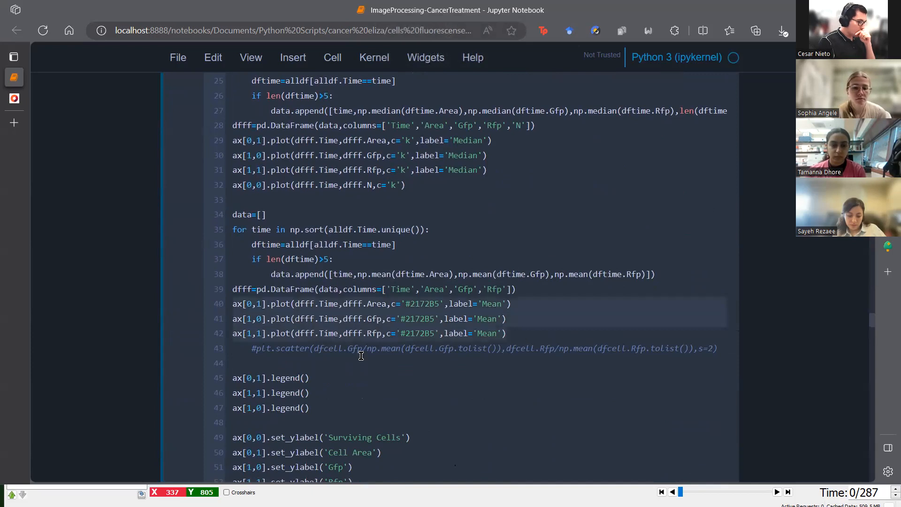
- View the four plots against time before death, including the median and mean curves
{"action": "scroll", "coordinate": [493, 326], "scroll_direction": "down", "scroll_amount": 5}
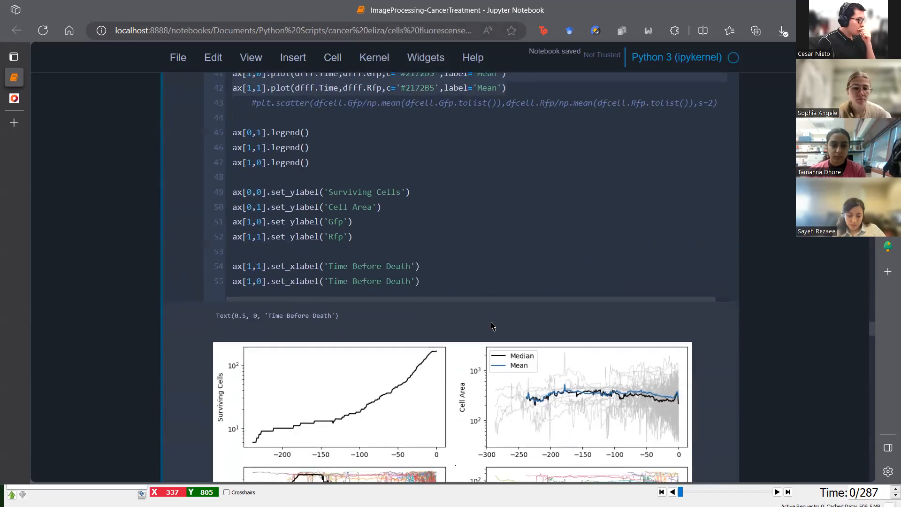
{"action": "scroll", "coordinate": [492, 324], "scroll_direction": "down", "scroll_amount": 6}
{"action": "scroll", "coordinate": [491, 325], "scroll_direction": "up", "scroll_amount": 4}
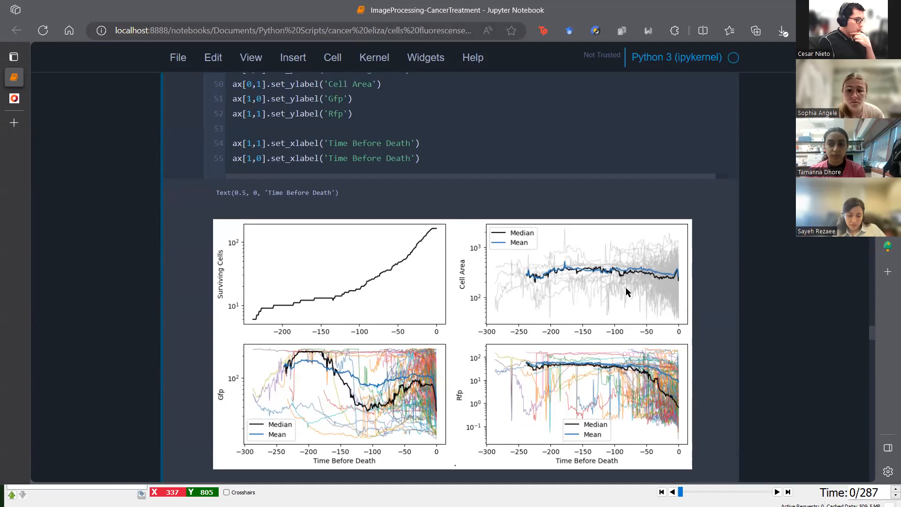
- View the next plotting cell's code and its four plots against Time
{"action": "scroll", "coordinate": [628, 287], "scroll_direction": "down", "scroll_amount": 4}
{"action": "scroll", "coordinate": [628, 295], "scroll_direction": "down", "scroll_amount": 20}
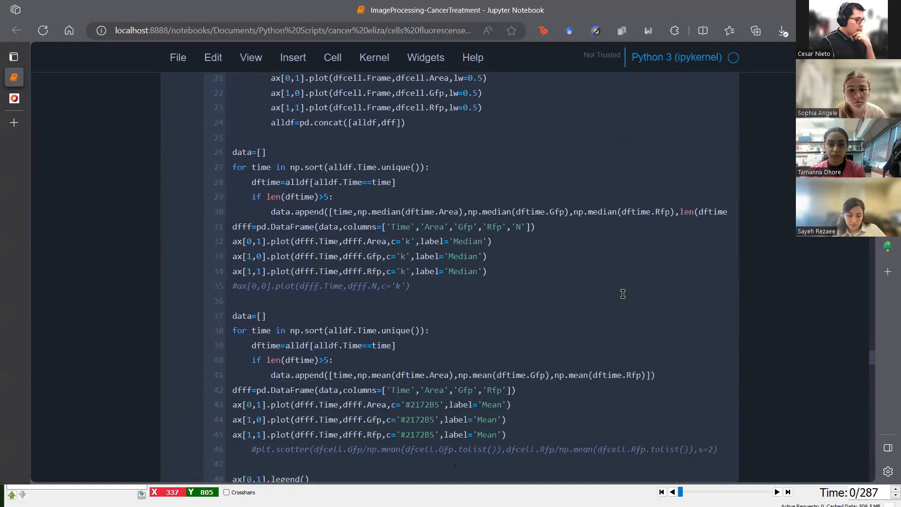
{"action": "scroll", "coordinate": [623, 293], "scroll_direction": "up", "scroll_amount": 6}
{"action": "scroll", "coordinate": [624, 296], "scroll_direction": "down", "scroll_amount": 5}
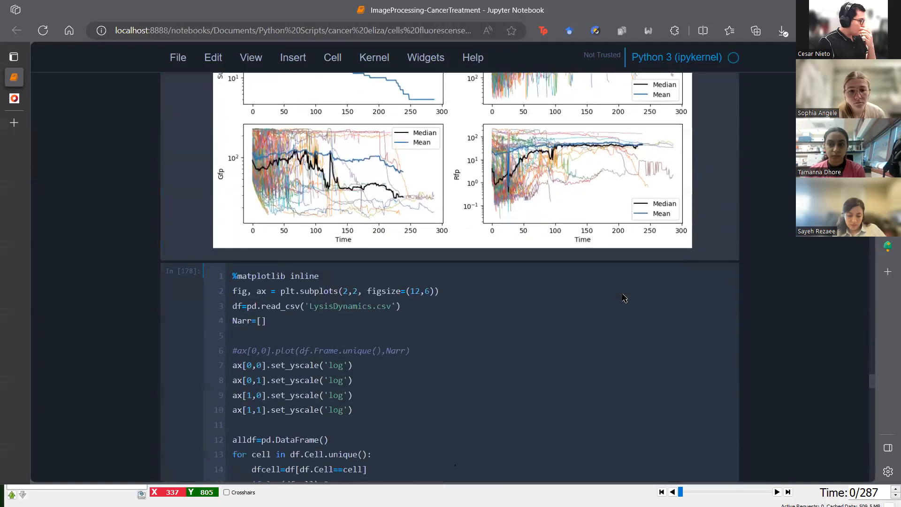
{"action": "scroll", "coordinate": [627, 289], "scroll_direction": "up", "scroll_amount": 4}
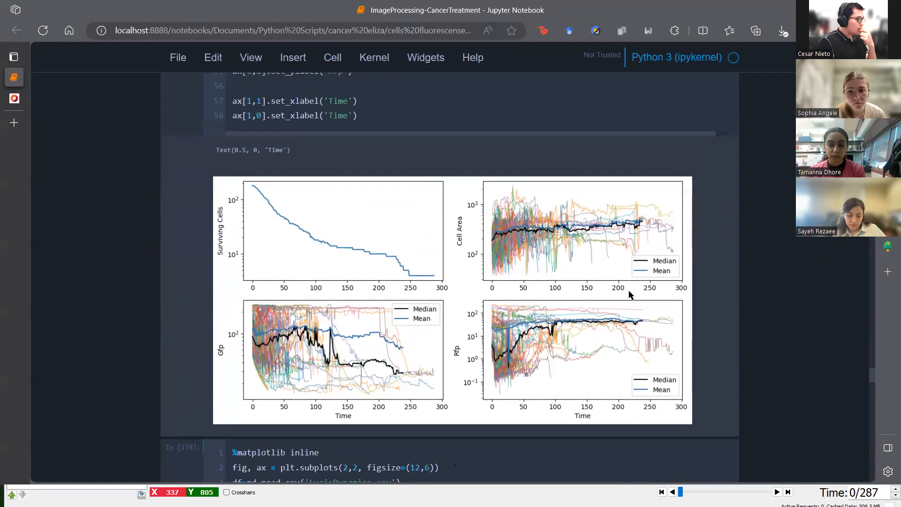
{"action": "scroll", "coordinate": [629, 294], "scroll_direction": "down", "scroll_amount": 4}
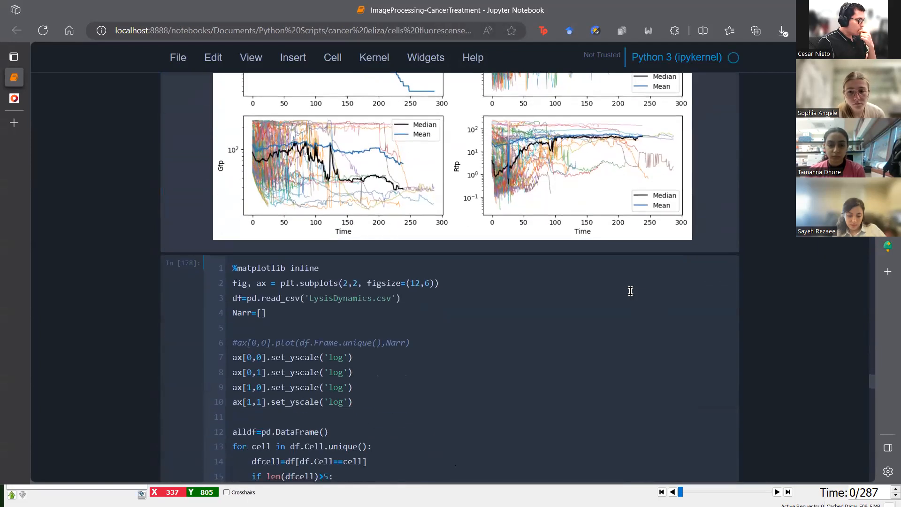
- Compare the notebook's last two figures, one plotted against time before death and the other against Time
{"action": "scroll", "coordinate": [631, 291], "scroll_direction": "down", "scroll_amount": 14}
{"action": "scroll", "coordinate": [631, 291], "scroll_direction": "down", "scroll_amount": 10}
{"action": "scroll", "coordinate": [624, 299], "scroll_direction": "up", "scroll_amount": 5}
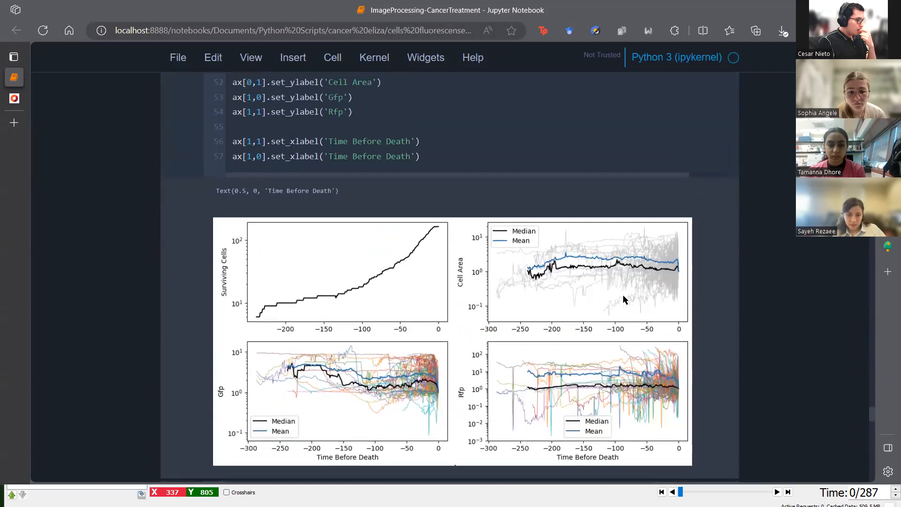
{"action": "scroll", "coordinate": [624, 299], "scroll_direction": "up", "scroll_amount": 1}
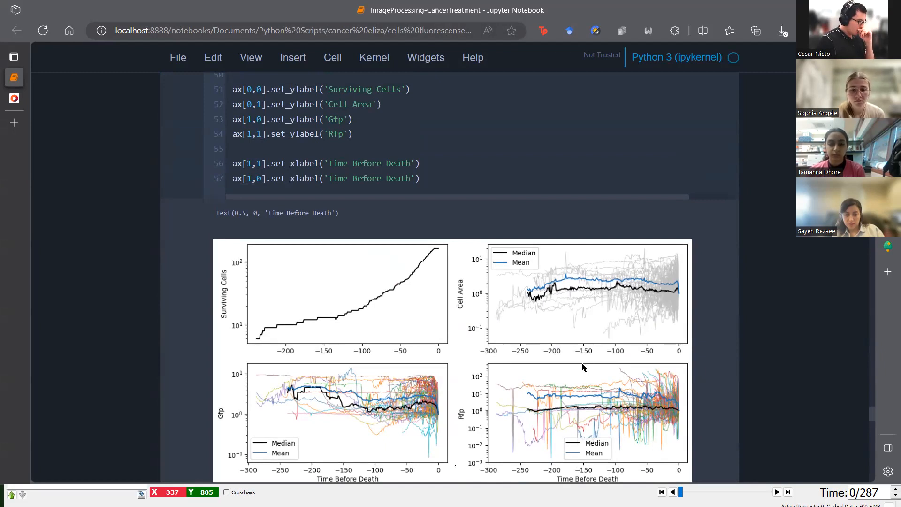
{"action": "scroll", "coordinate": [582, 367], "scroll_direction": "up", "scroll_amount": 20}
{"action": "scroll", "coordinate": [583, 362], "scroll_direction": "down", "scroll_amount": 13}
{"action": "scroll", "coordinate": [584, 357], "scroll_direction": "down", "scroll_amount": 8}
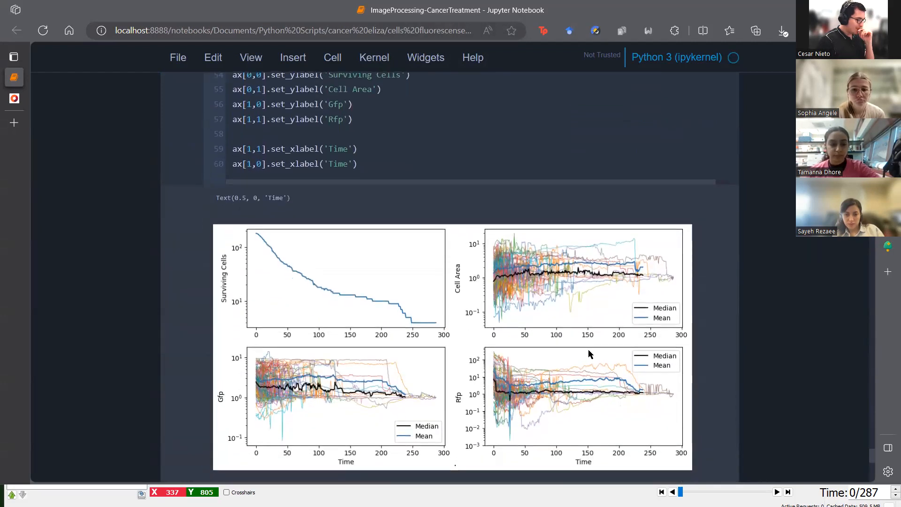